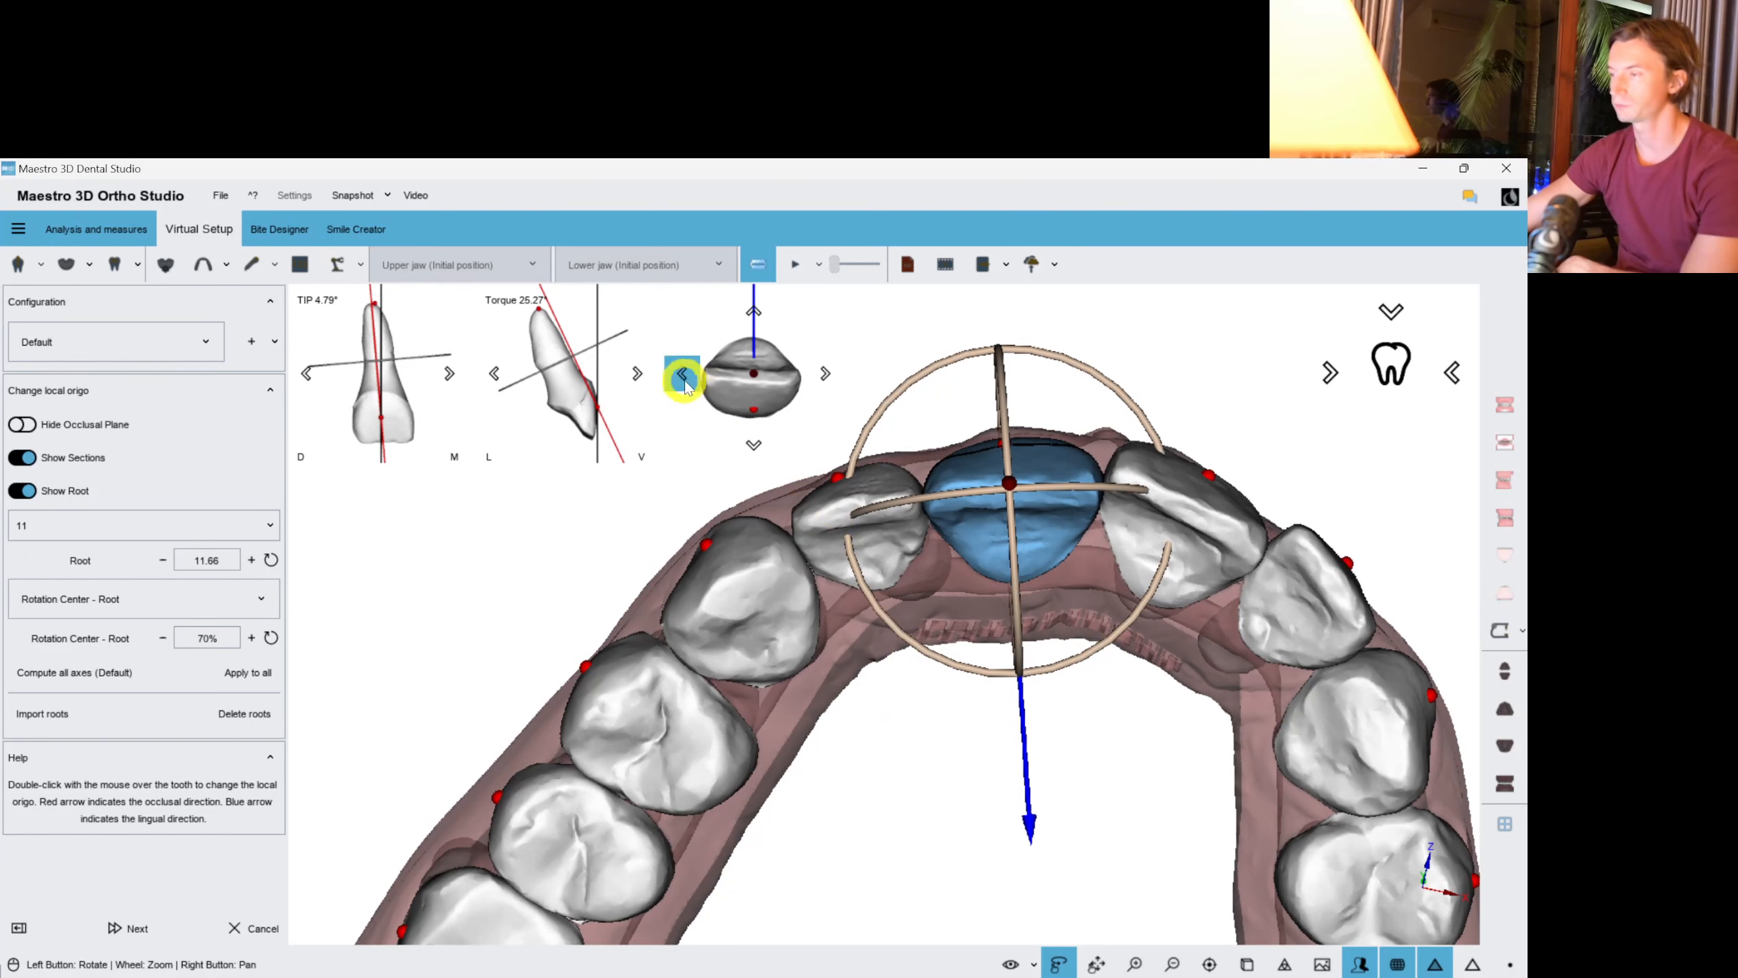
Correct the local axes of tooth 12 by rotating them and shifting the origin sideways on the crown.
double_click(861, 527)
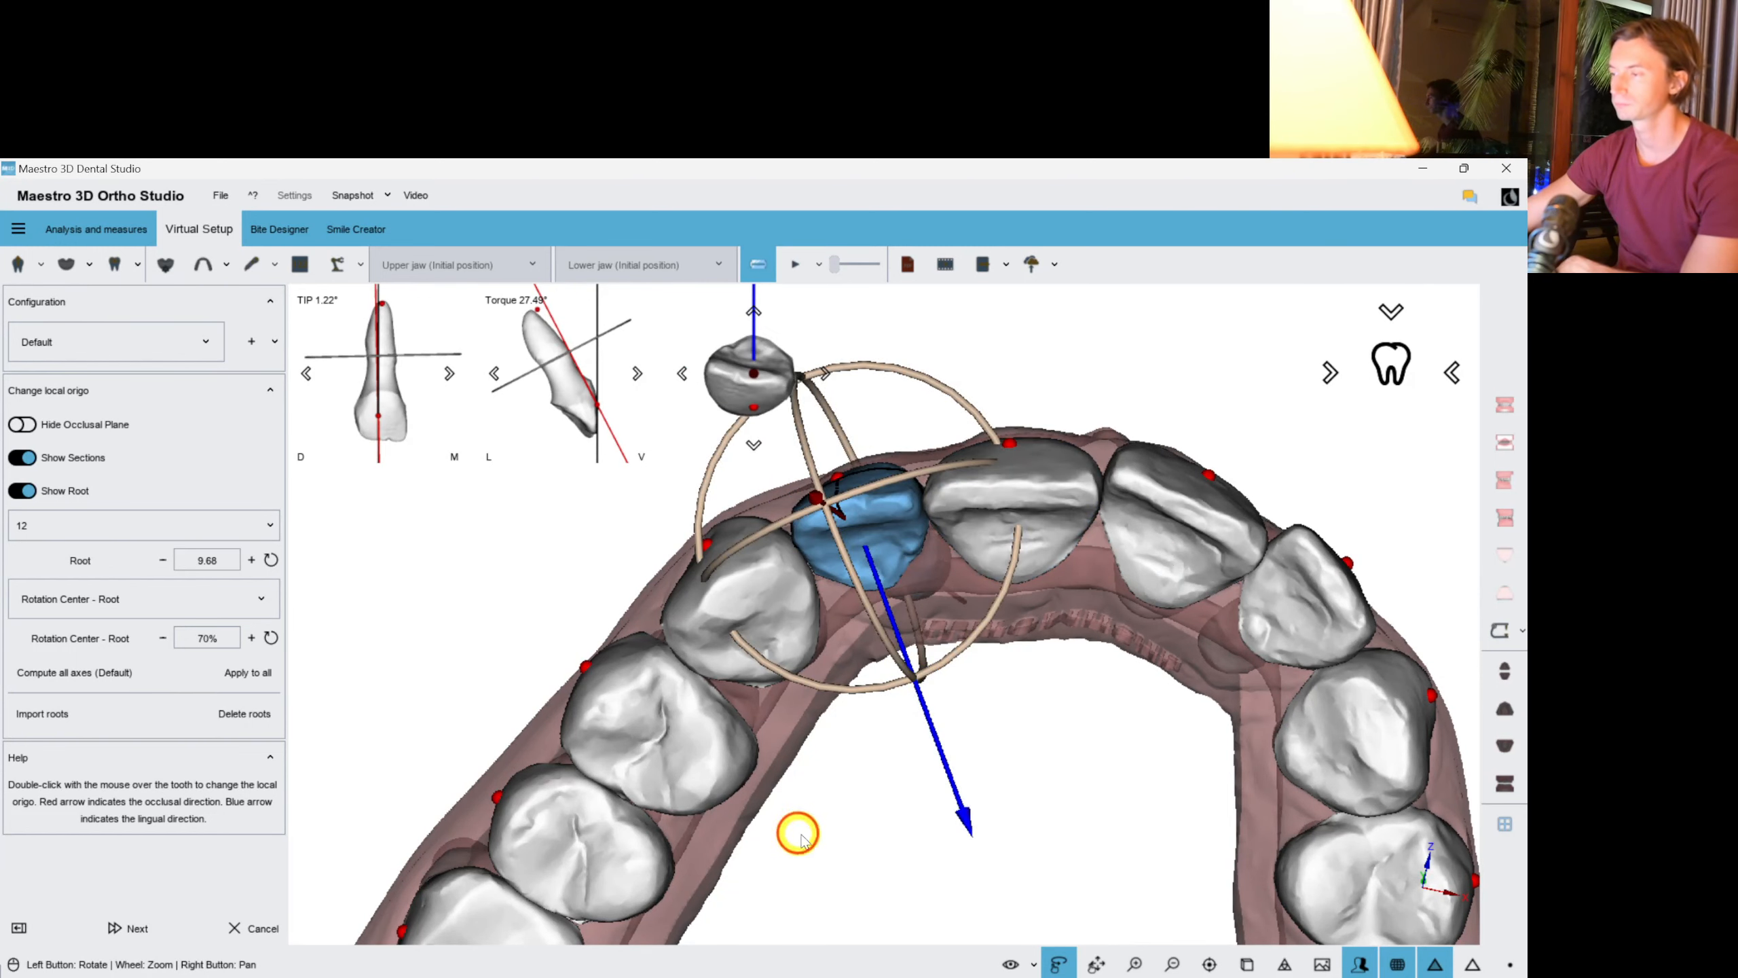
left_click_drag(795, 831, 854, 791)
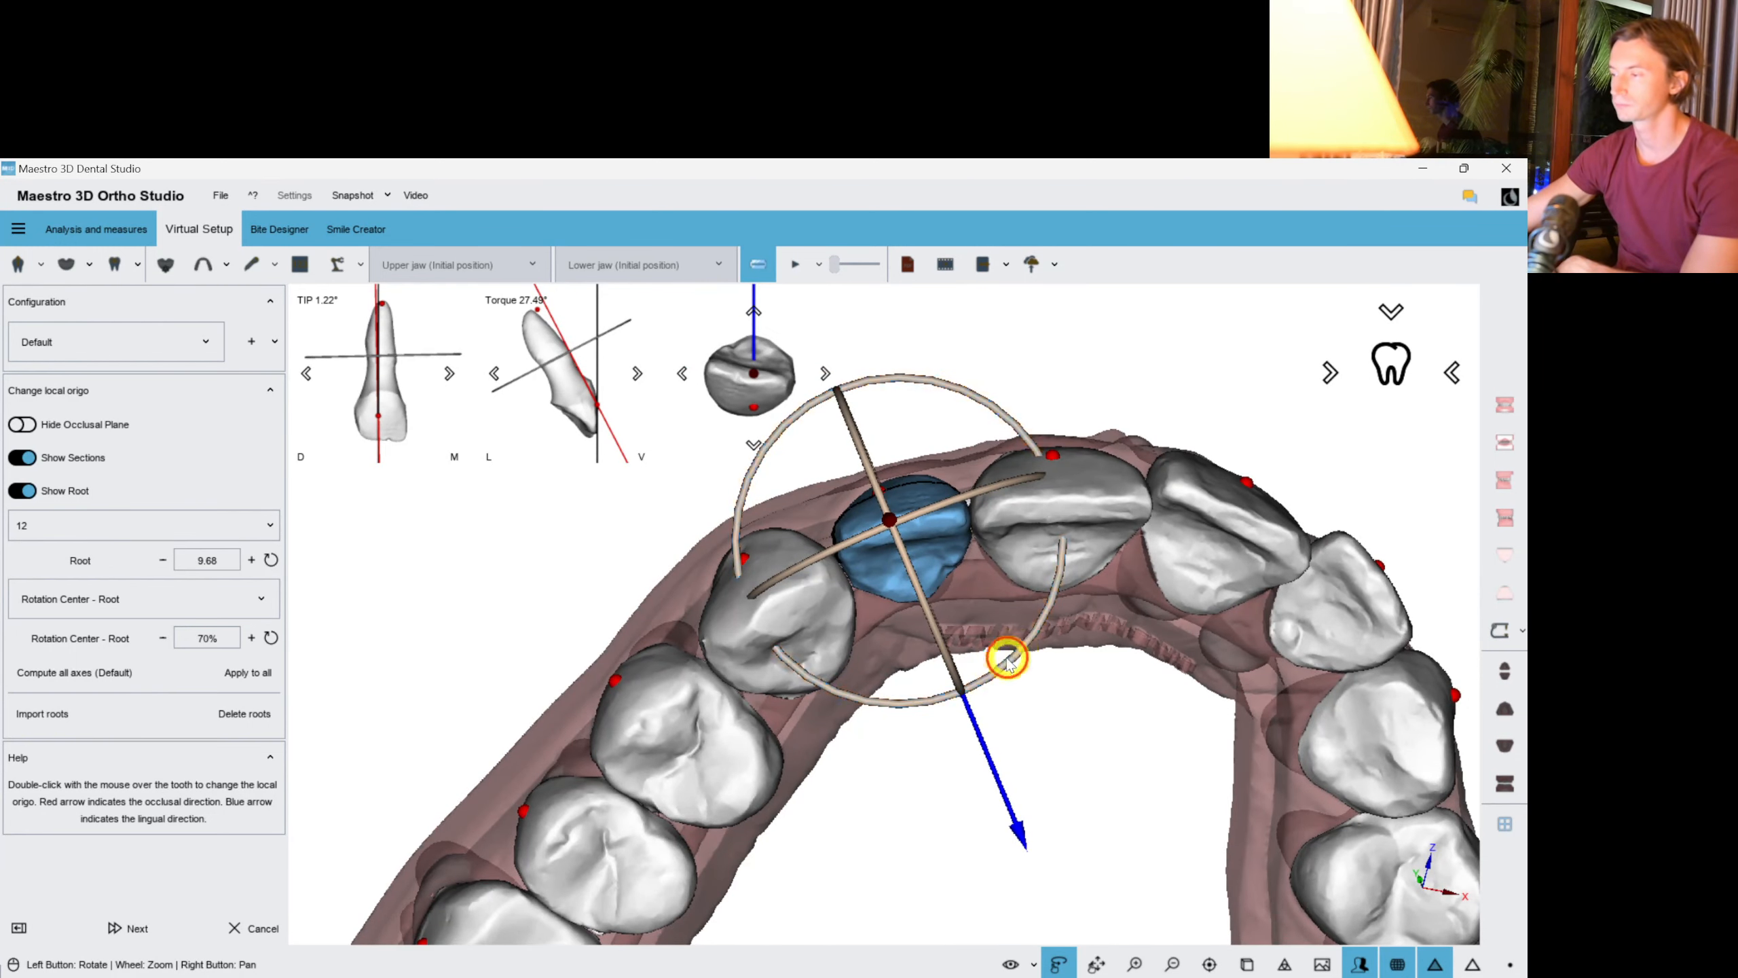
left_click_drag(1010, 653, 1016, 633)
left_click(683, 374)
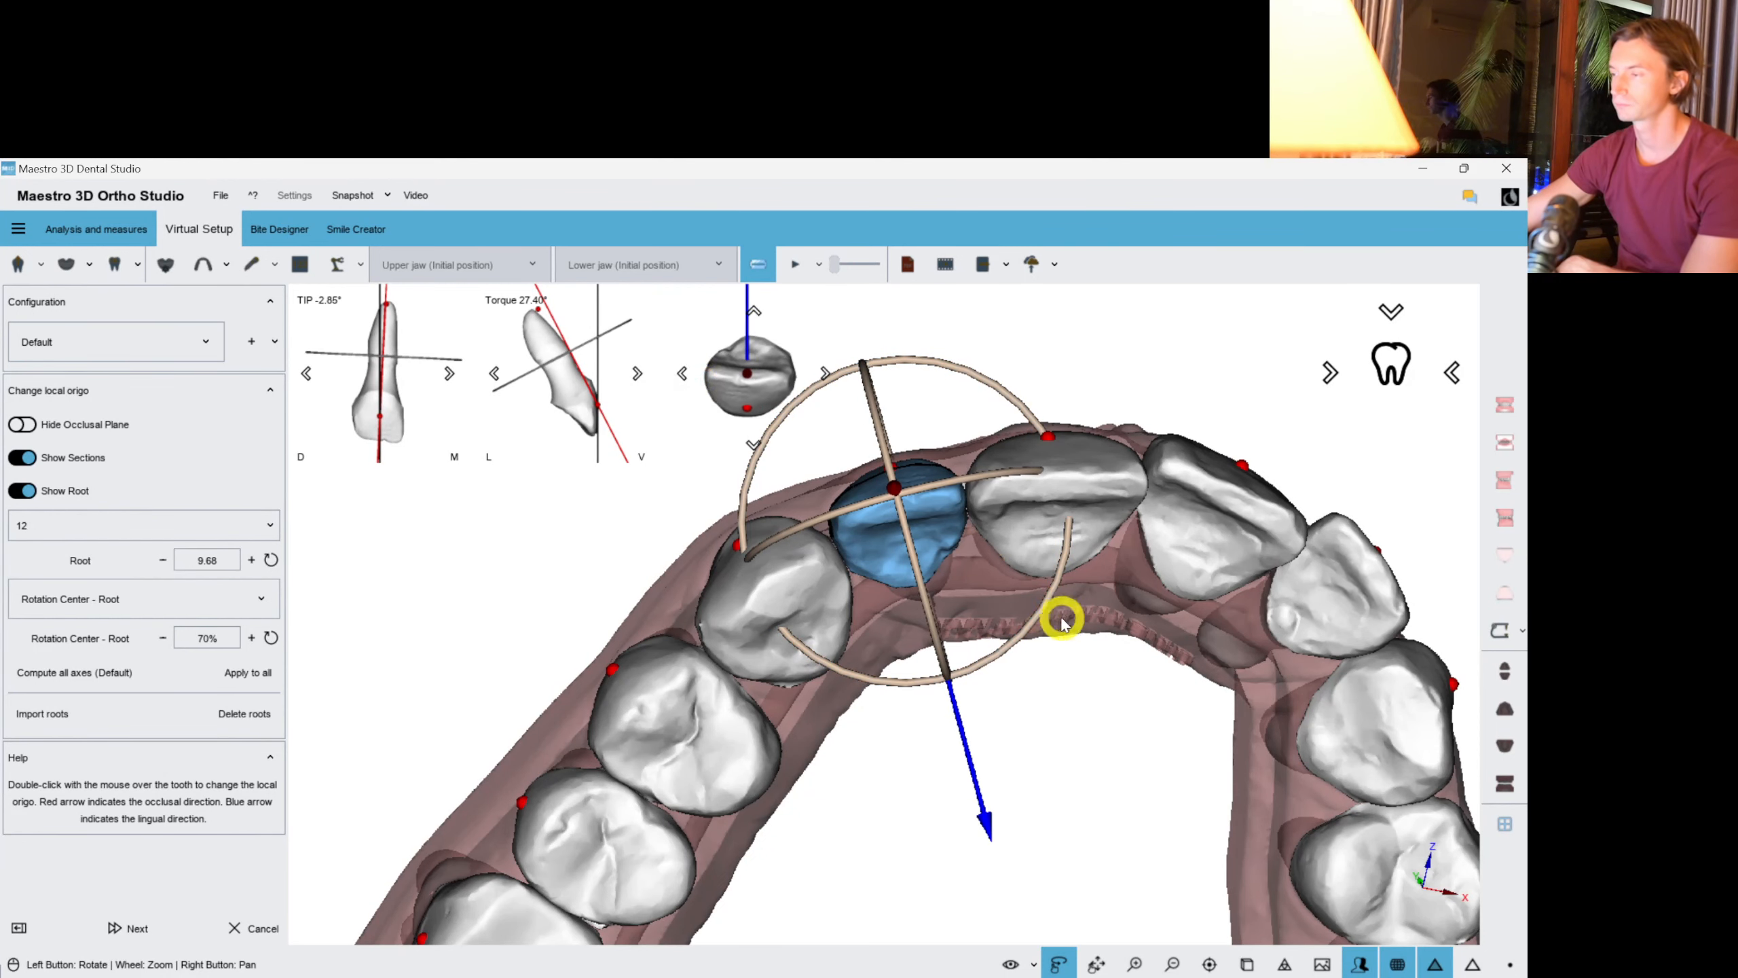
left_click_drag(1055, 614, 1036, 619)
Check the local axes of upper teeth 13, 14, 15 and 16 one after another.
double_click(705, 604)
left_click_drag(489, 691, 1166, 709)
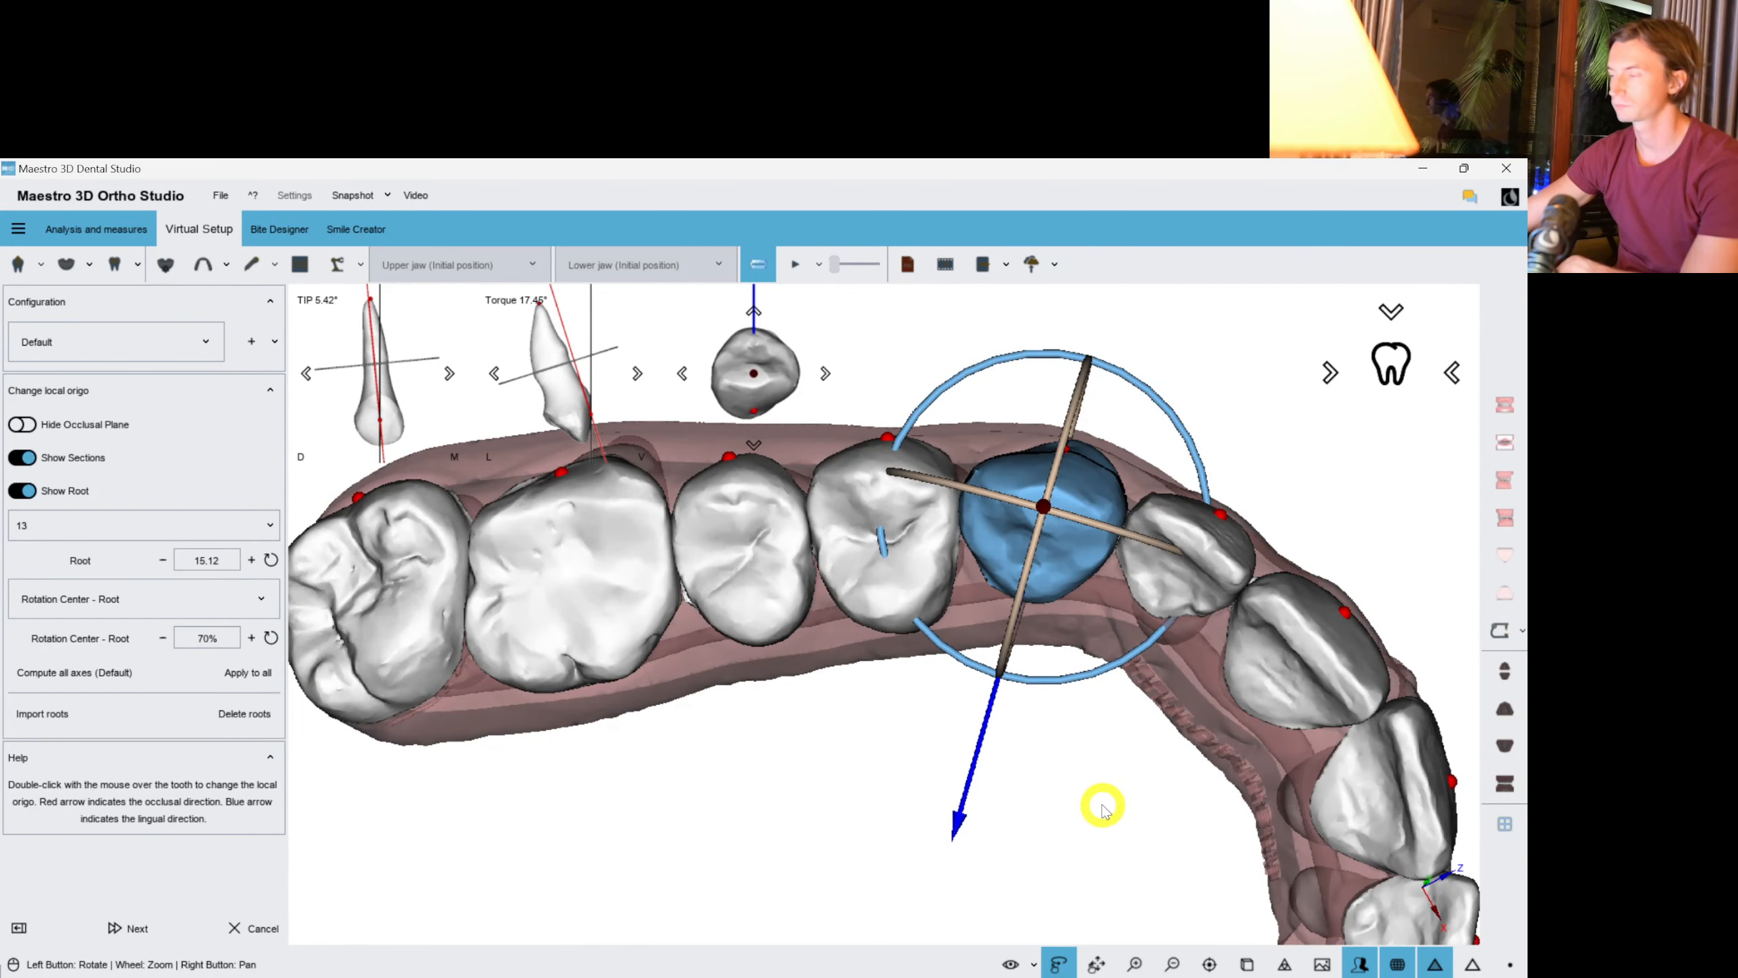
left_click_drag(1102, 804, 1290, 626)
double_click(952, 729)
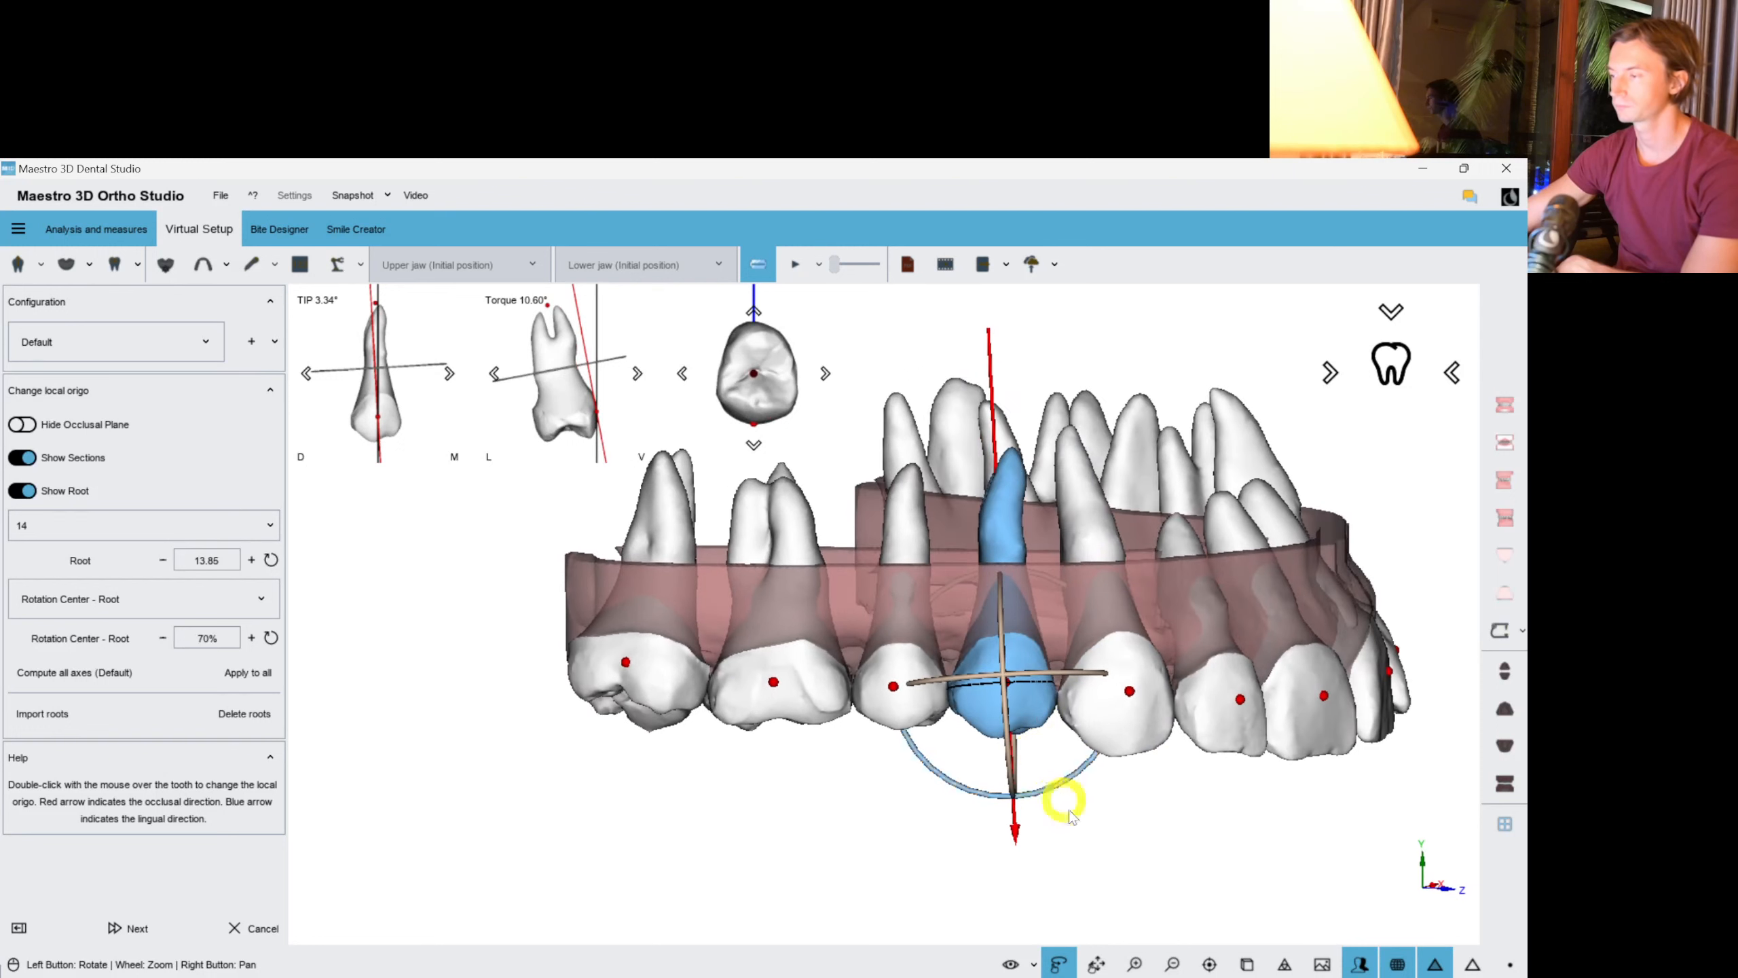
double_click(902, 693)
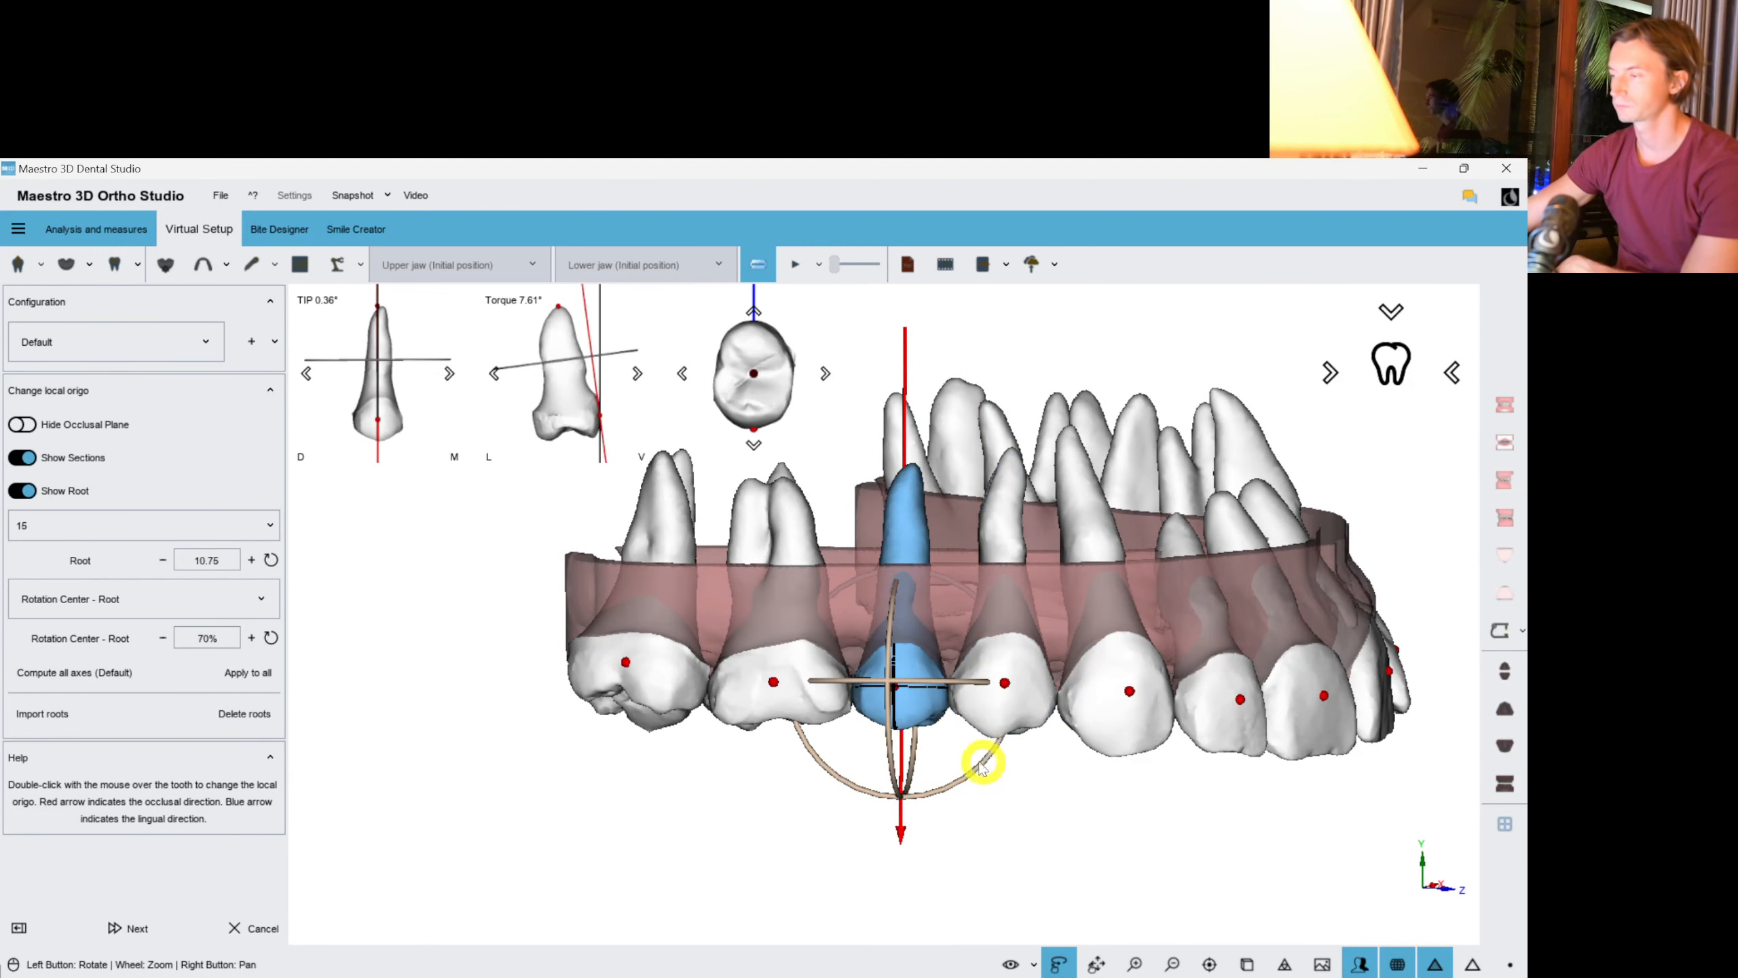
double_click(727, 691)
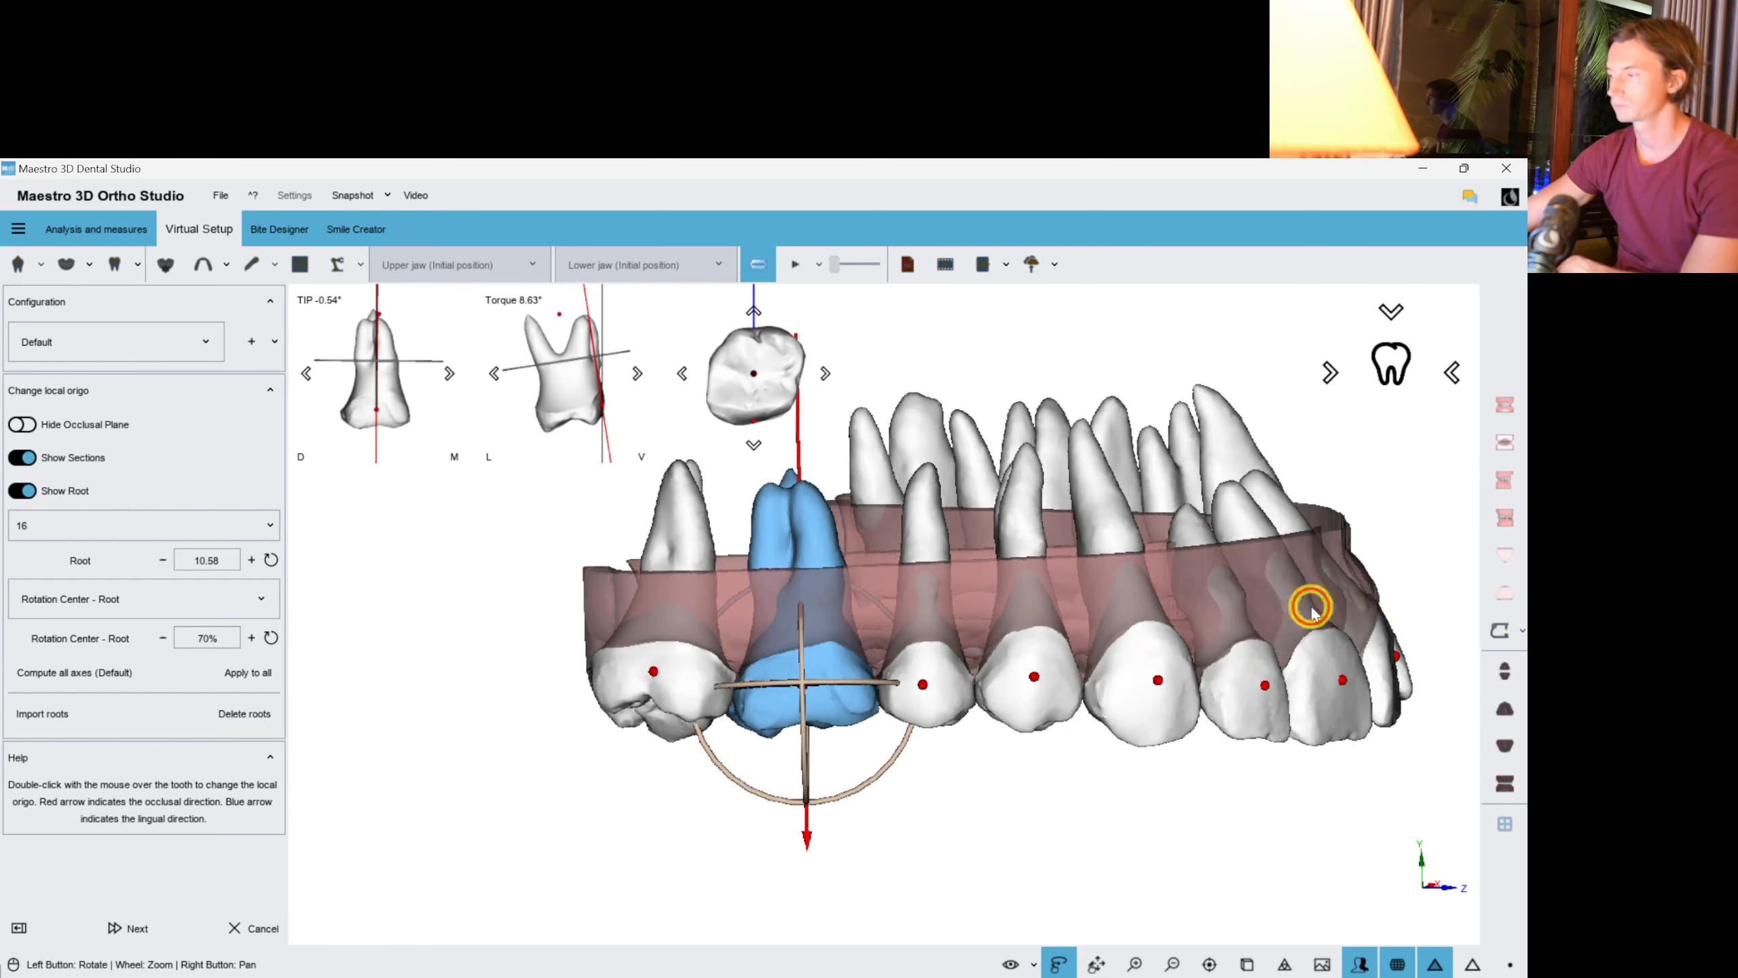
Examine the local axes of the upper central incisors 11 and 21 from the front of the arch.
left_click_drag(1311, 609, 1040, 698)
double_click(1040, 701)
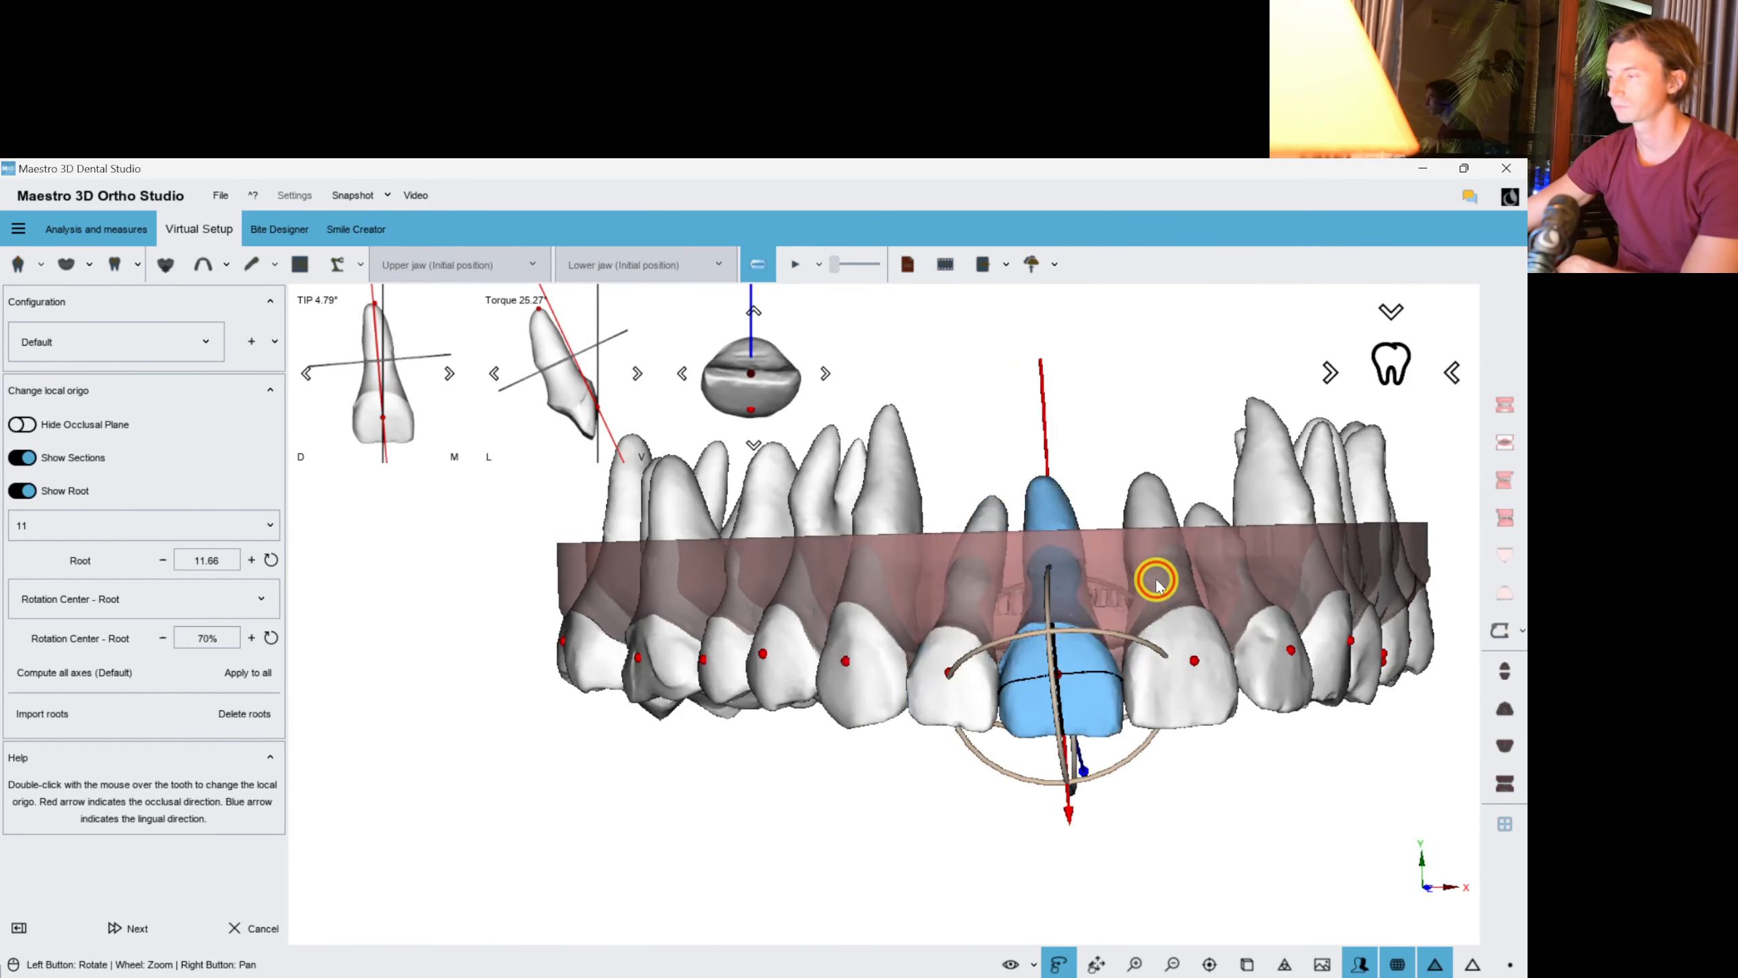
double_click(1202, 642)
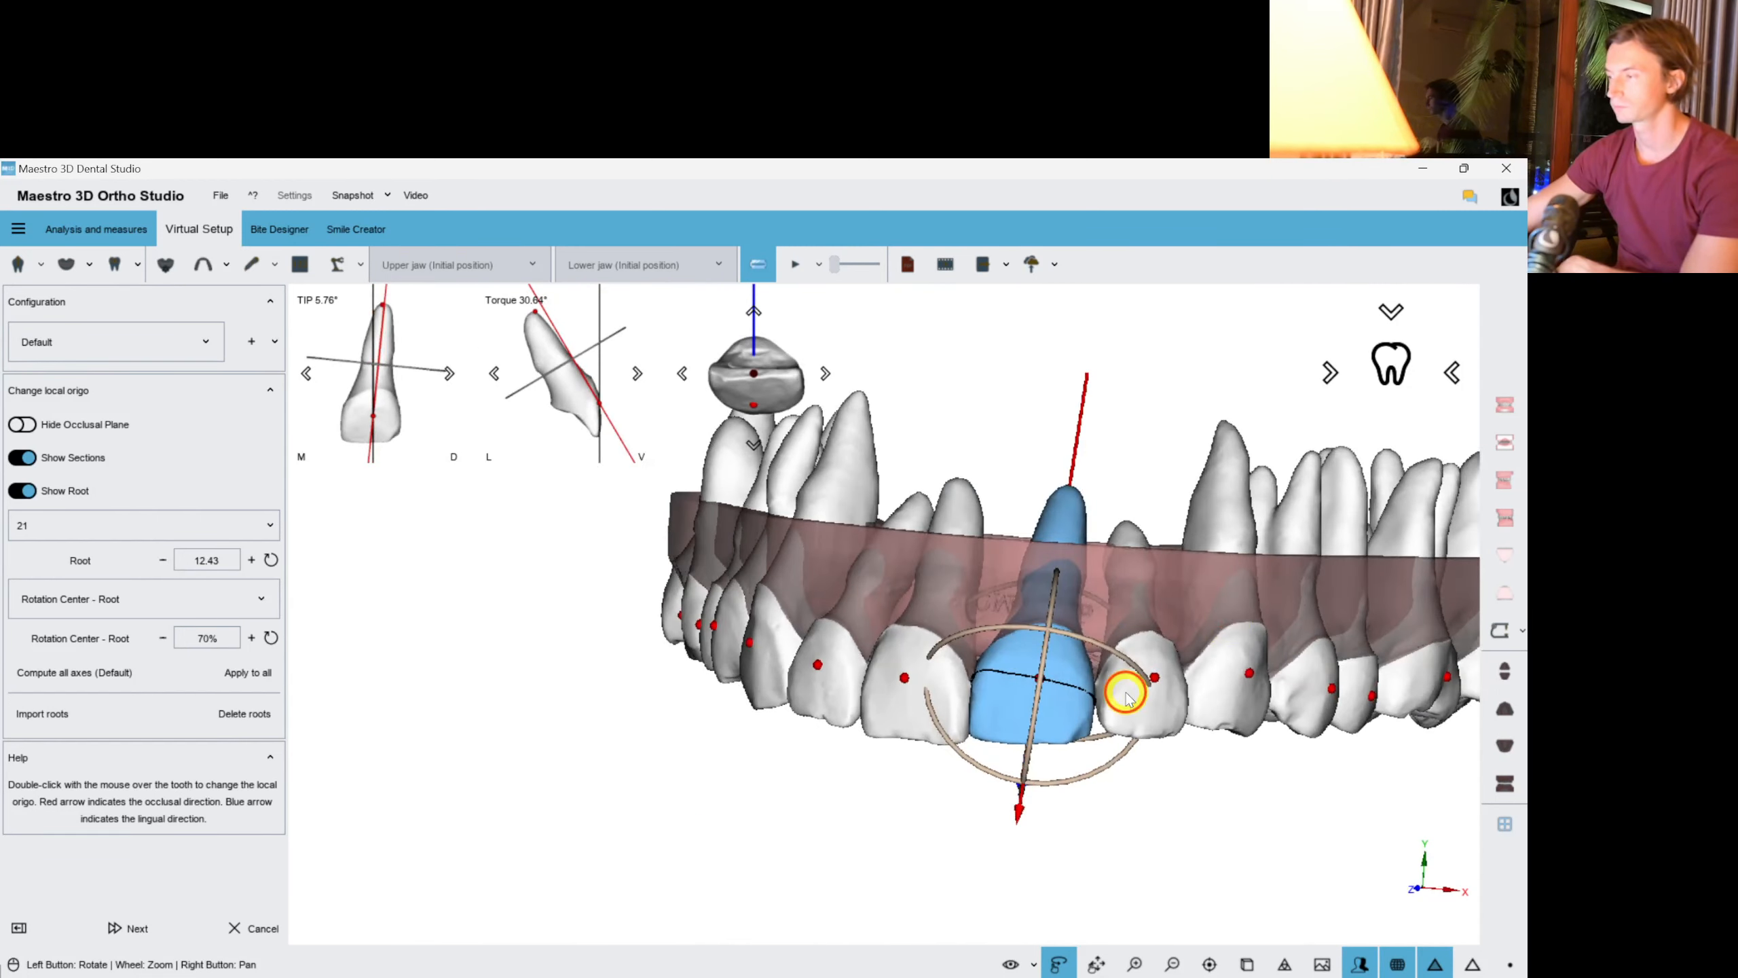
double_click(1100, 613)
double_click(1031, 707)
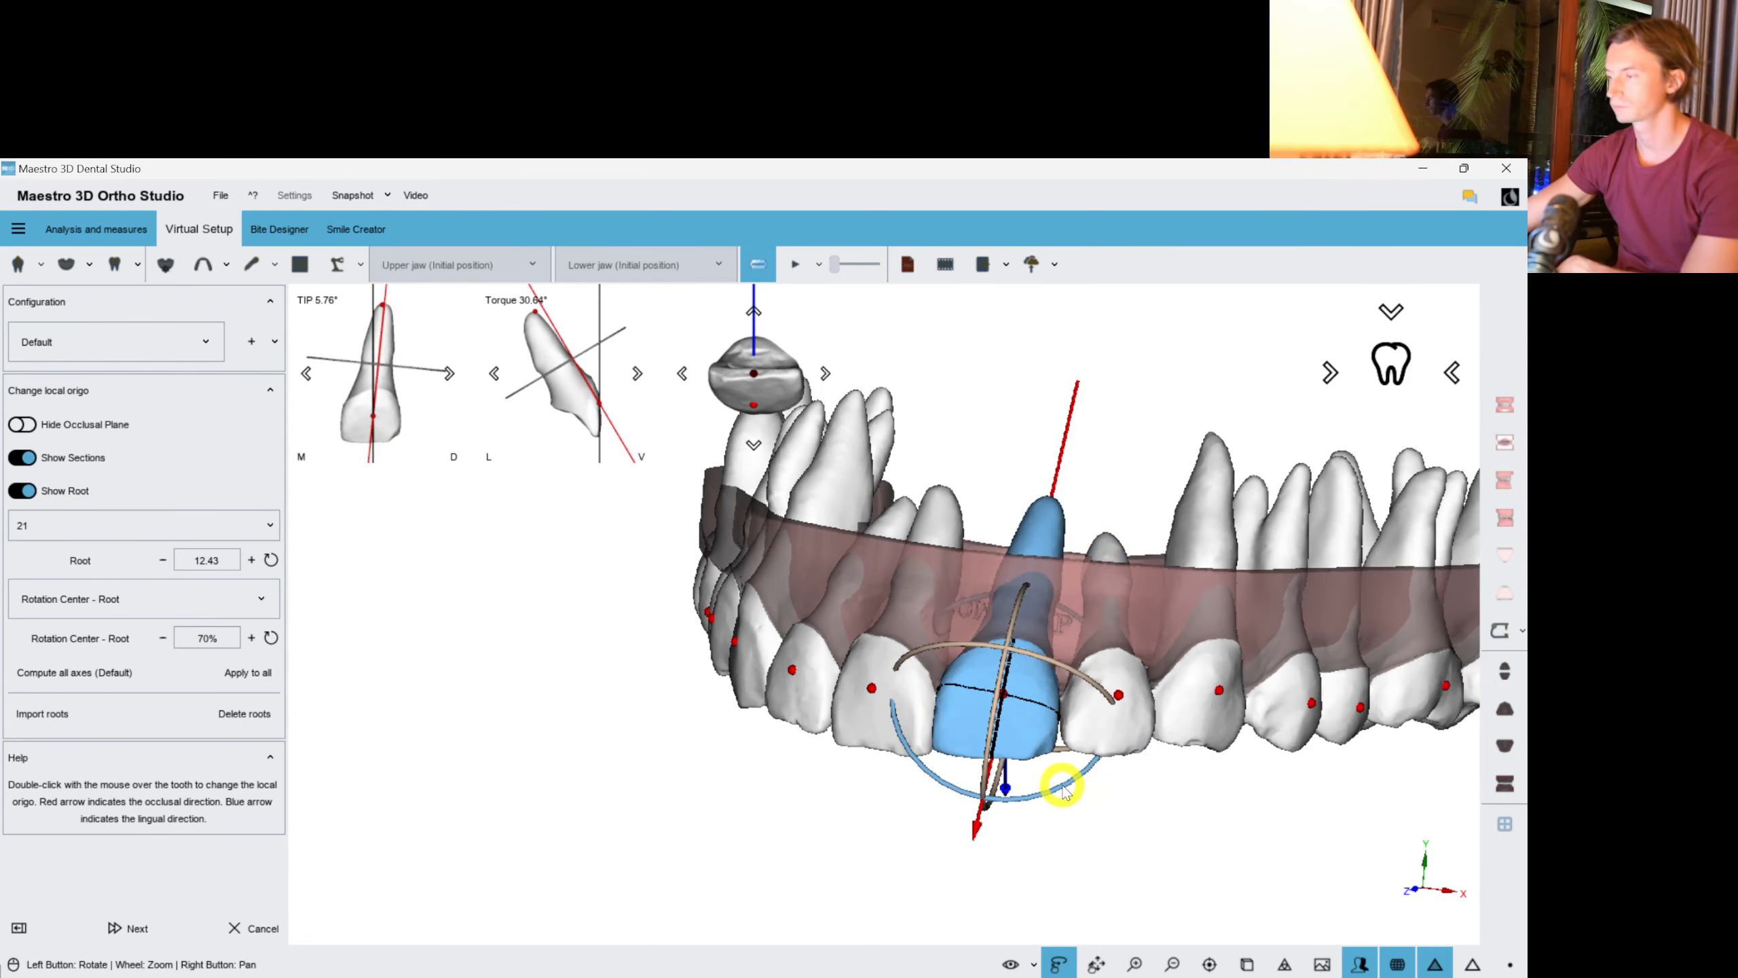
left_click_drag(1065, 785, 1118, 699)
left_click(1117, 699)
left_click_drag(1207, 574, 1163, 585)
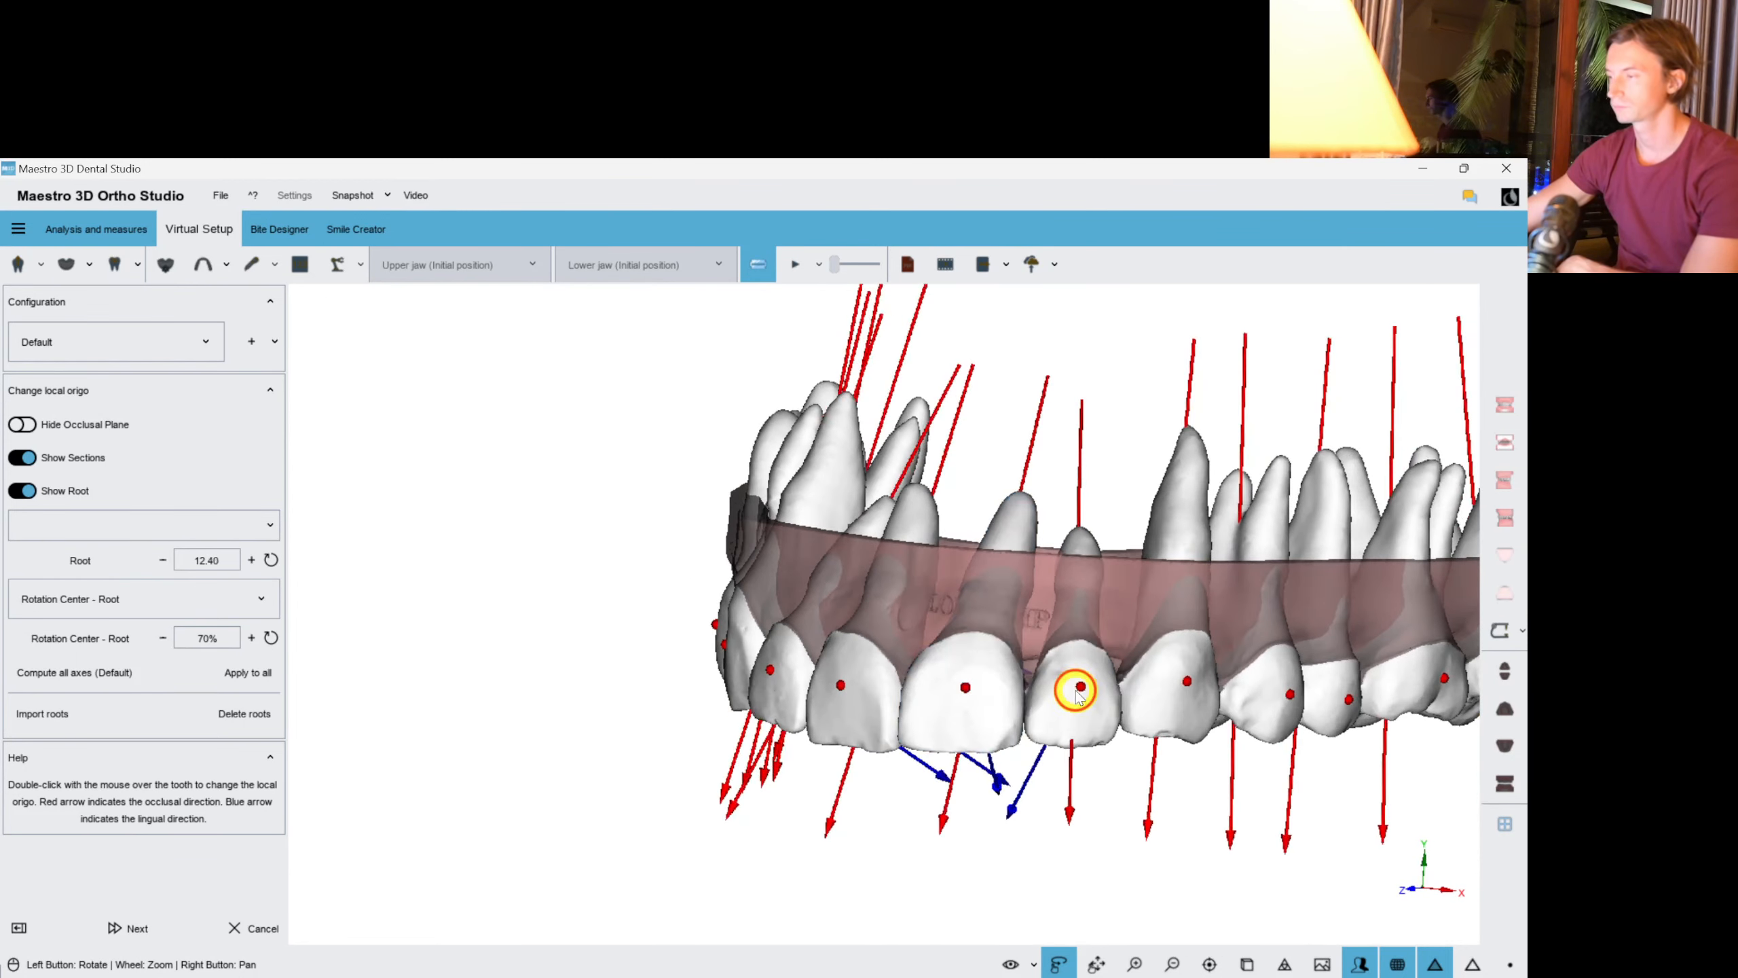
Check the local axes of upper teeth 22, 23, 24, 25 and 26 in turn along the arch.
double_click(1078, 687)
left_click_drag(896, 630, 950, 664)
left_click_drag(1255, 560, 1179, 587)
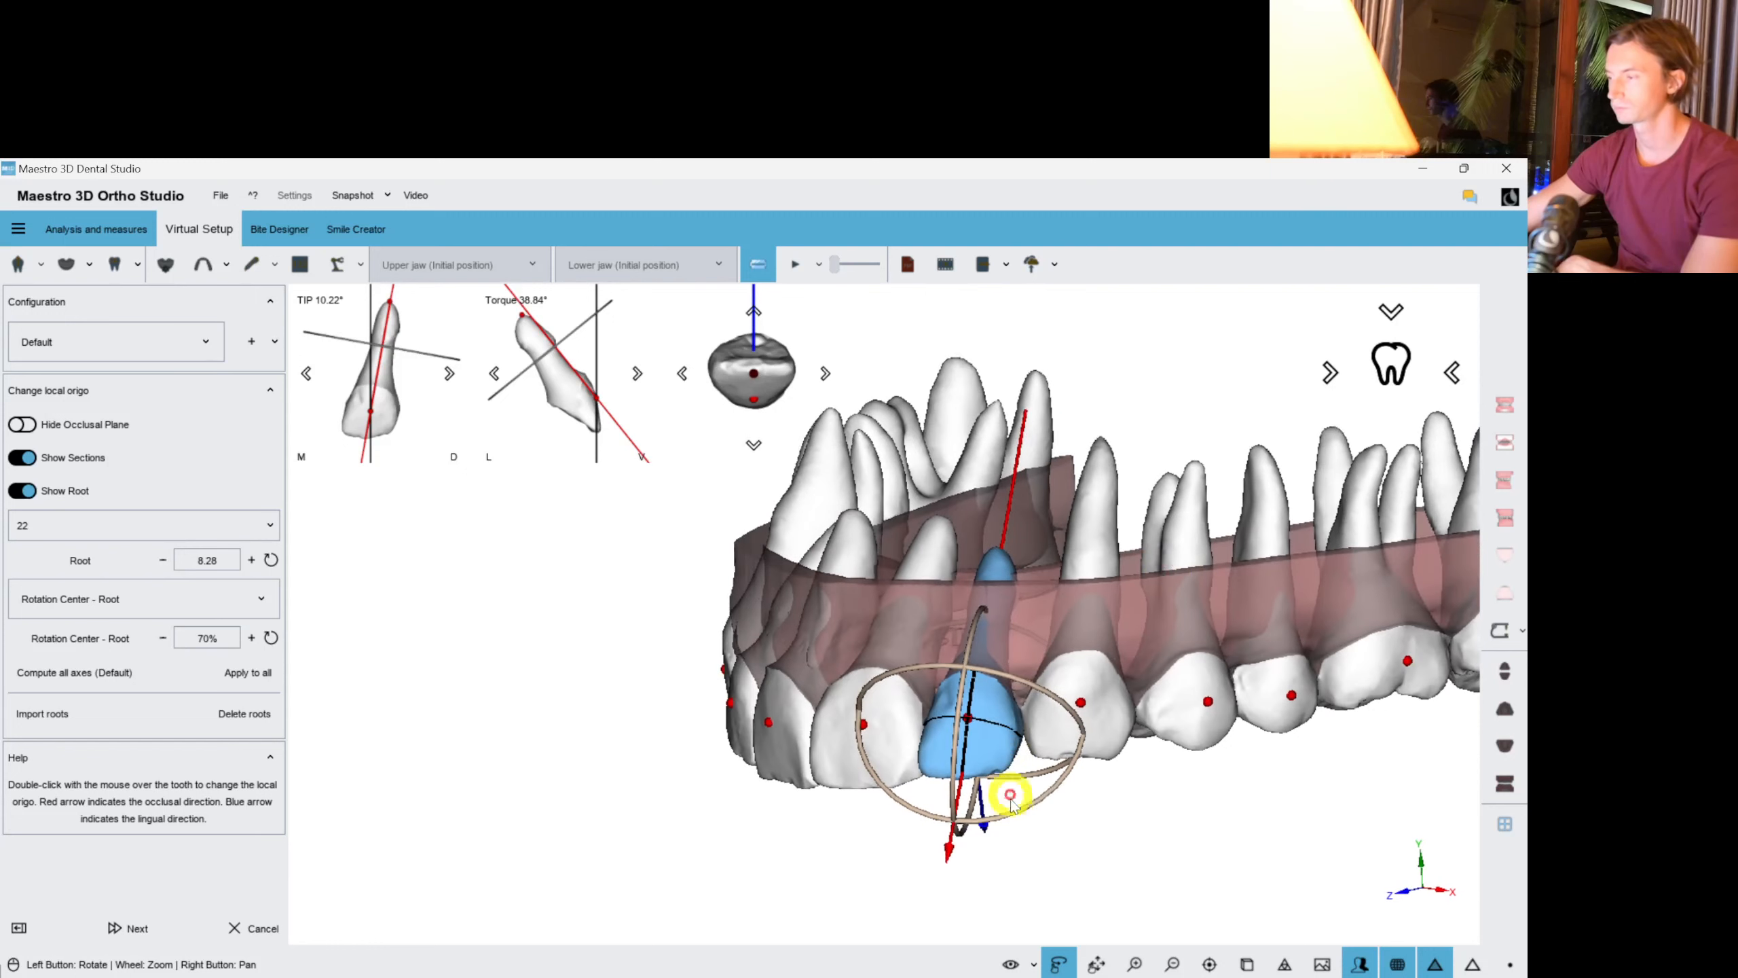
double_click(1090, 702)
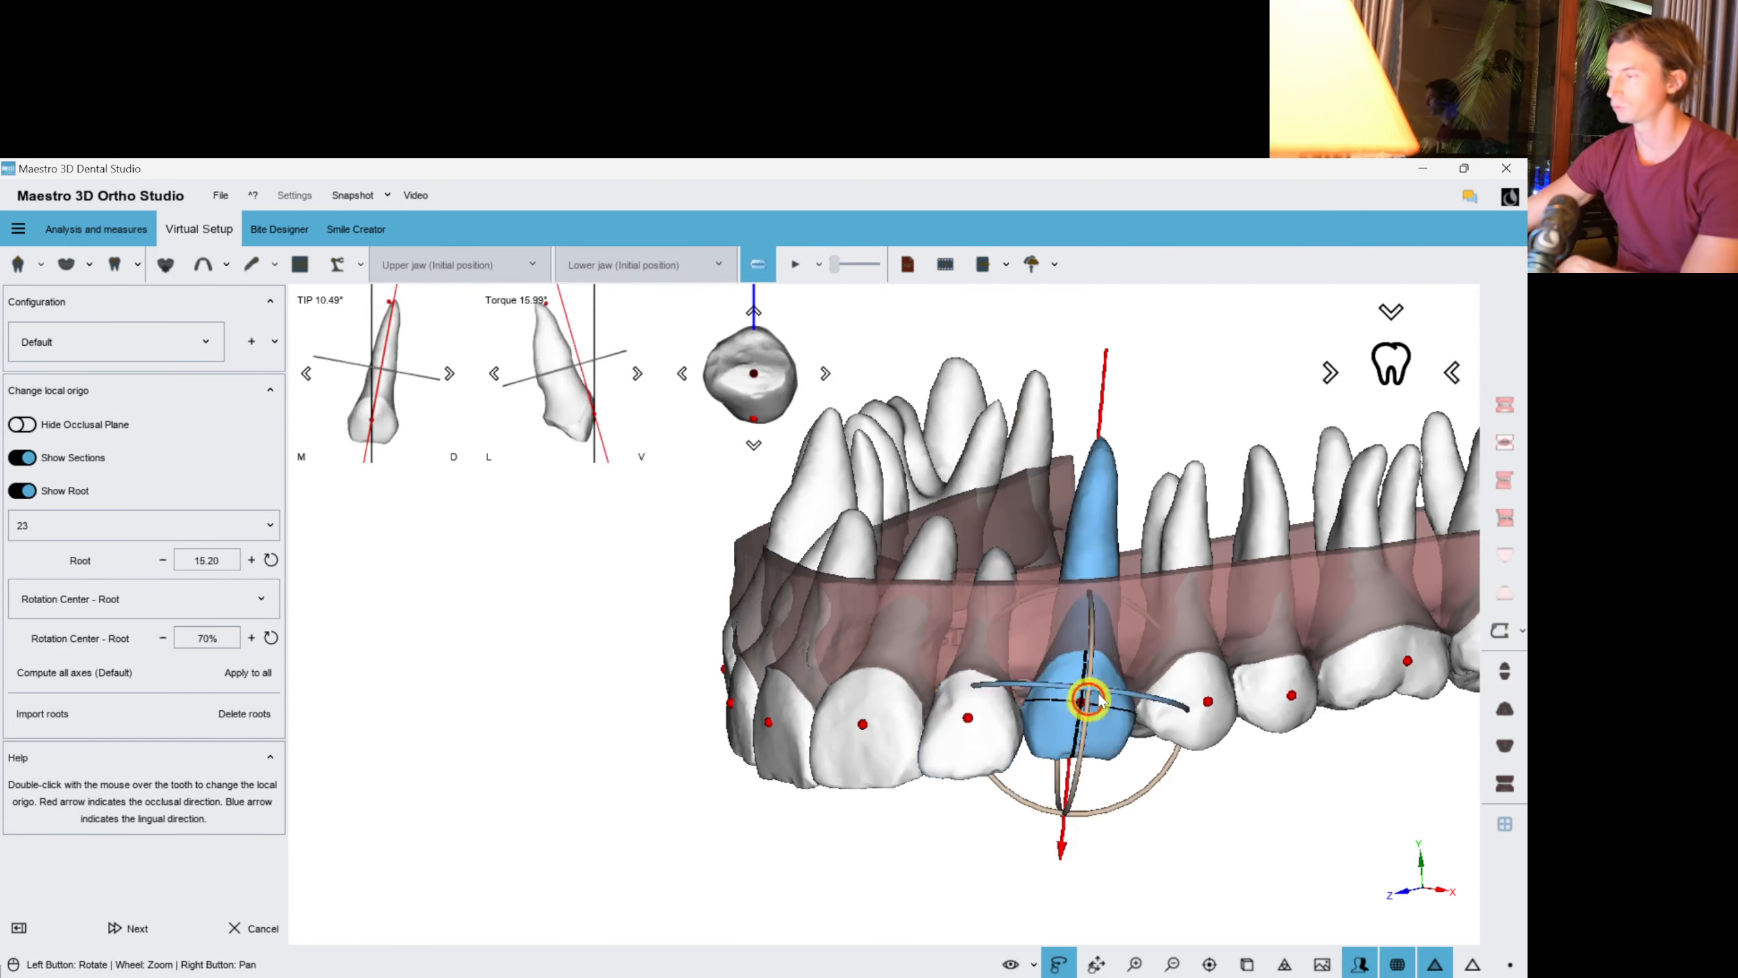
left_click_drag(1090, 702, 1068, 819)
double_click(1117, 702)
left_click_drag(1265, 625, 1154, 641)
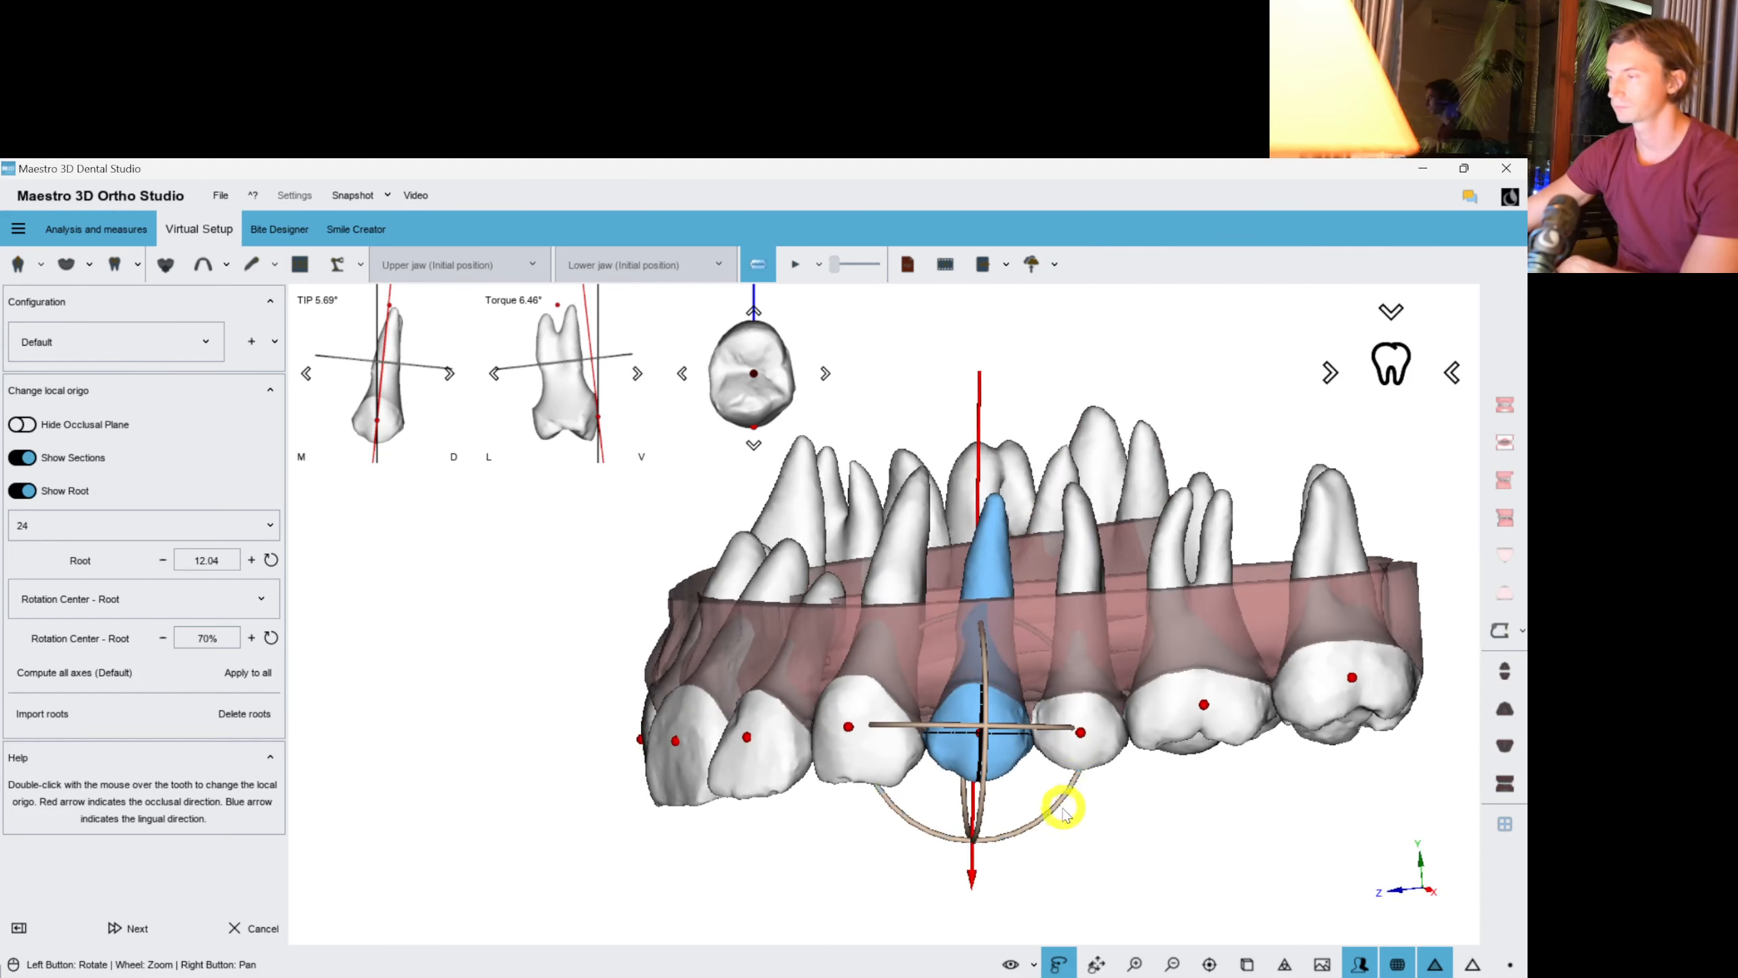
double_click(1079, 727)
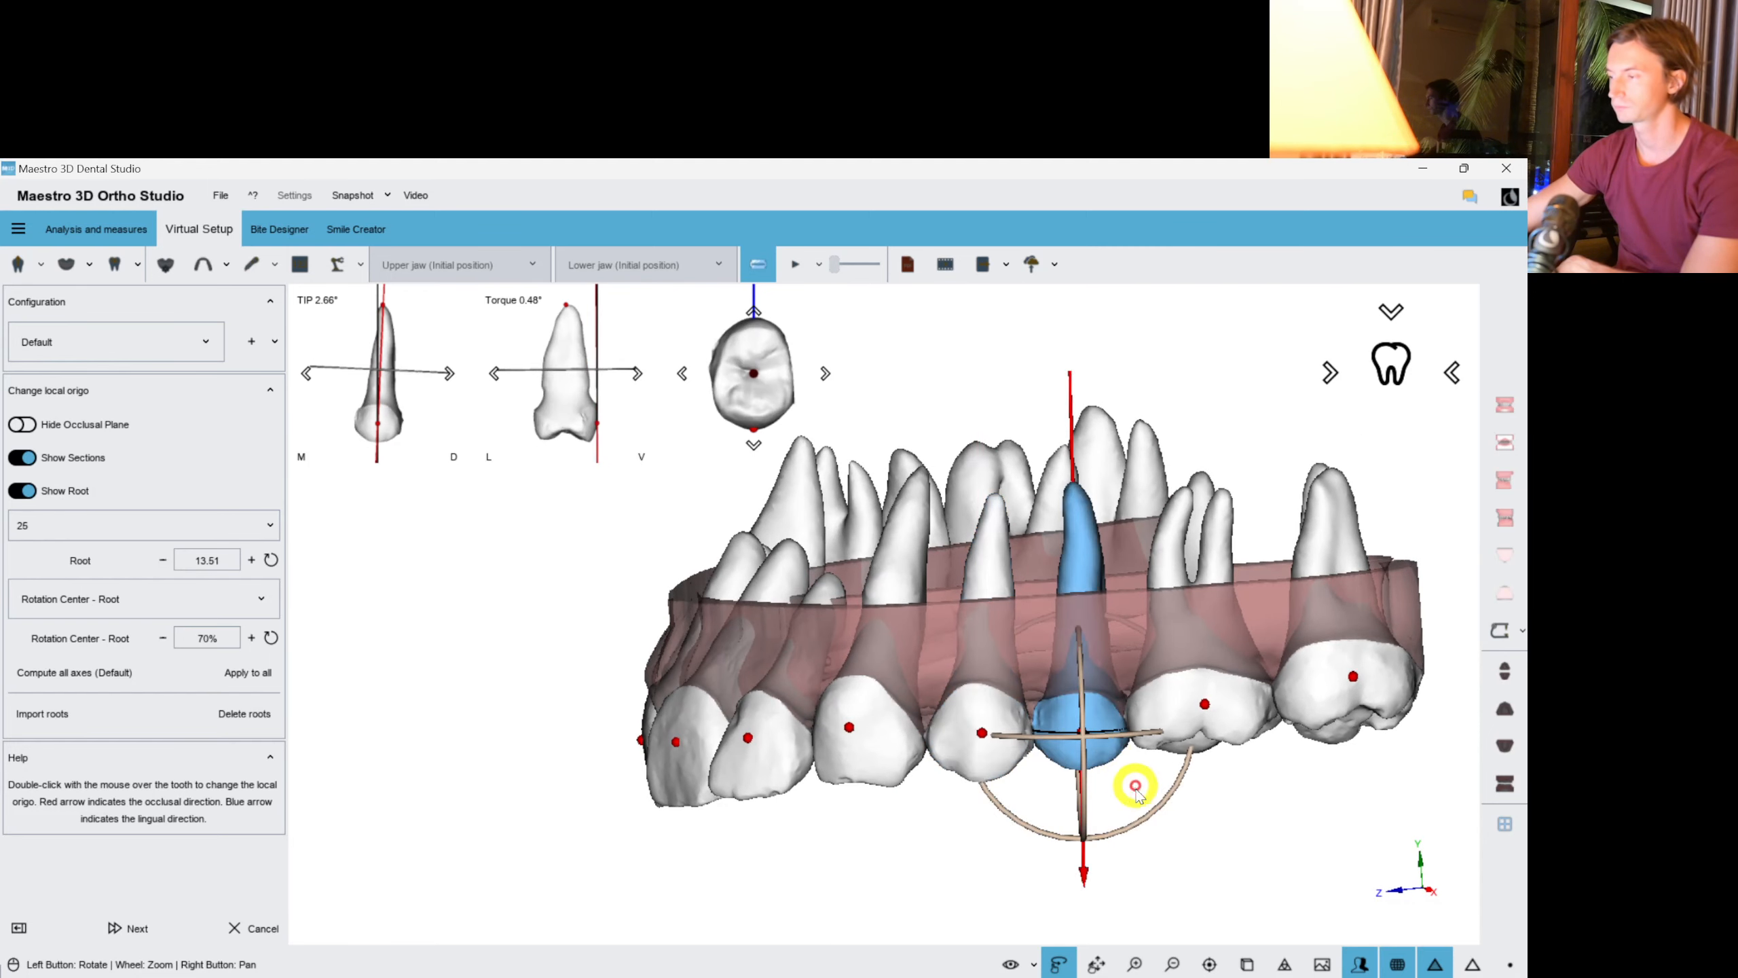
double_click(1191, 682)
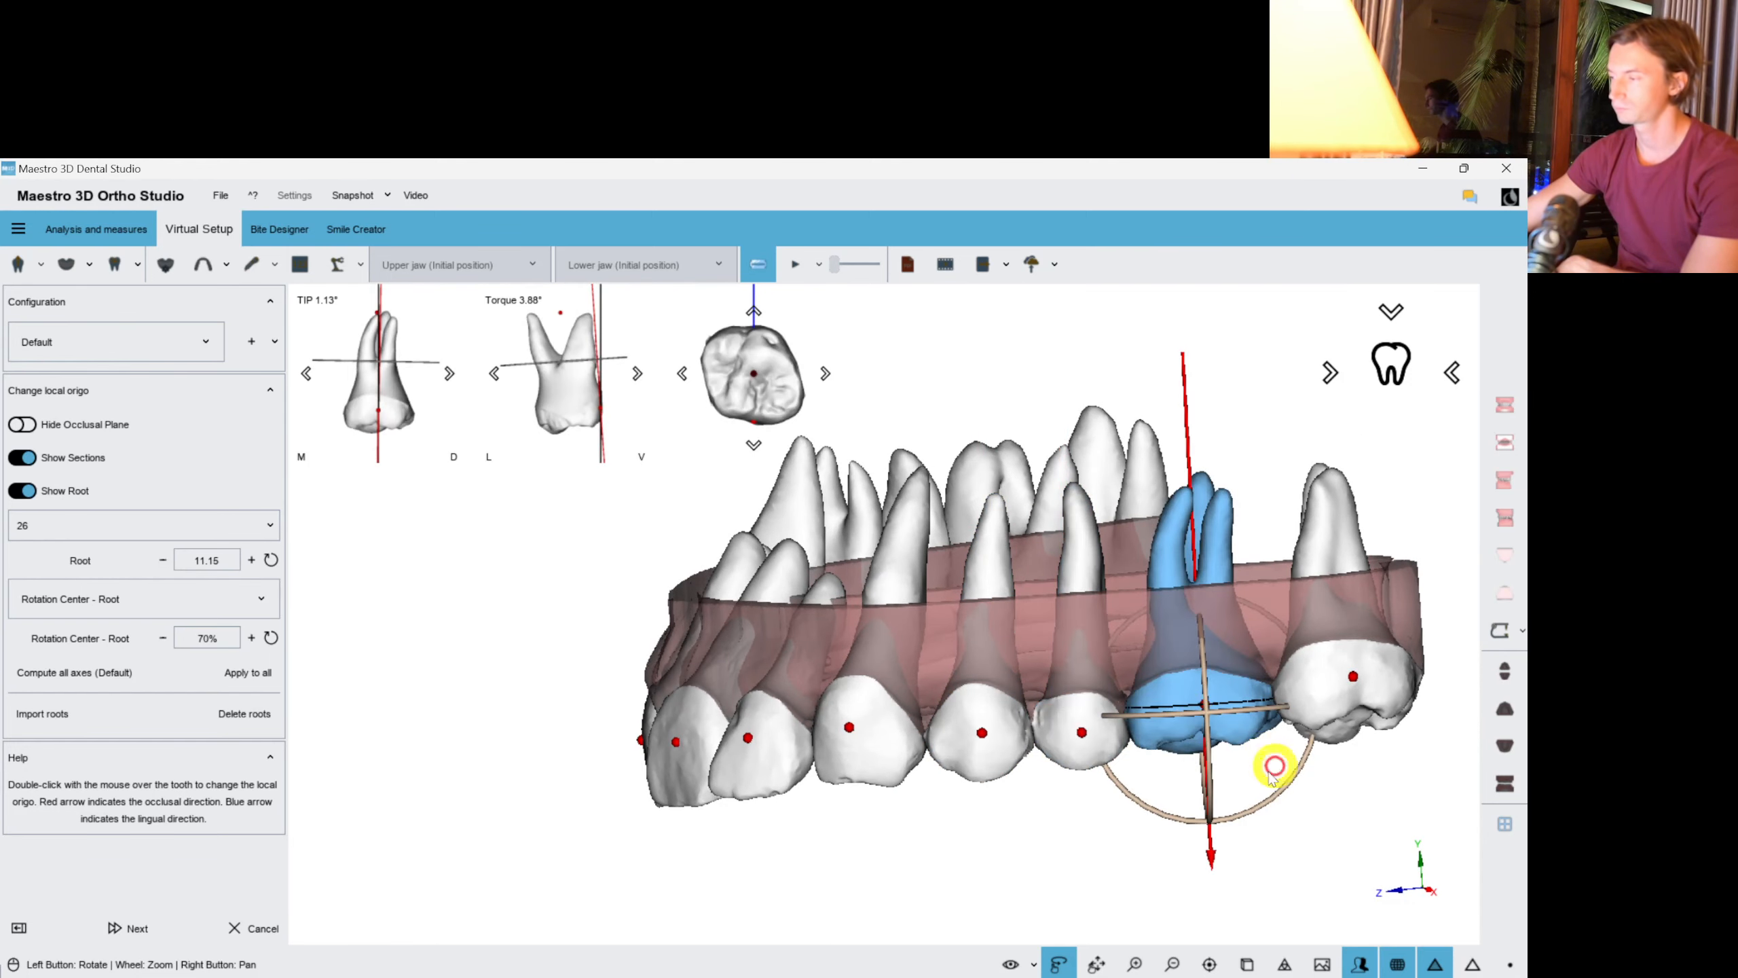
Finish the local origin editing of the upper jaw and save the changes.
left_click(152, 951)
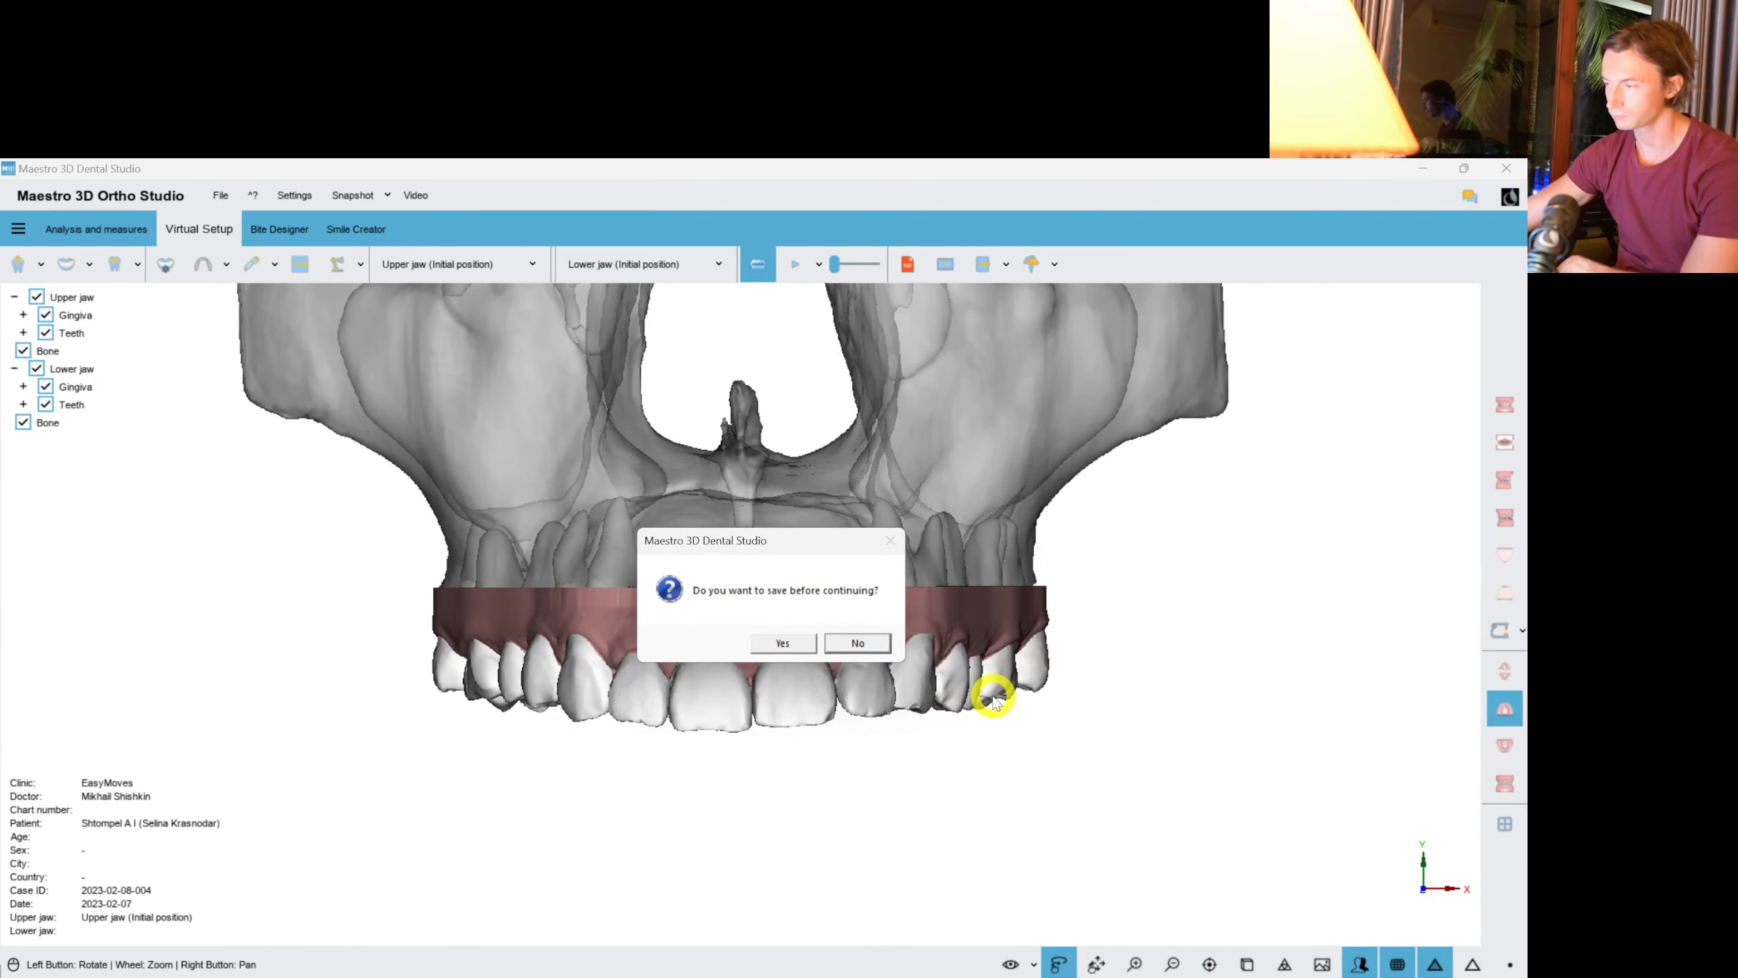
left_click(794, 643)
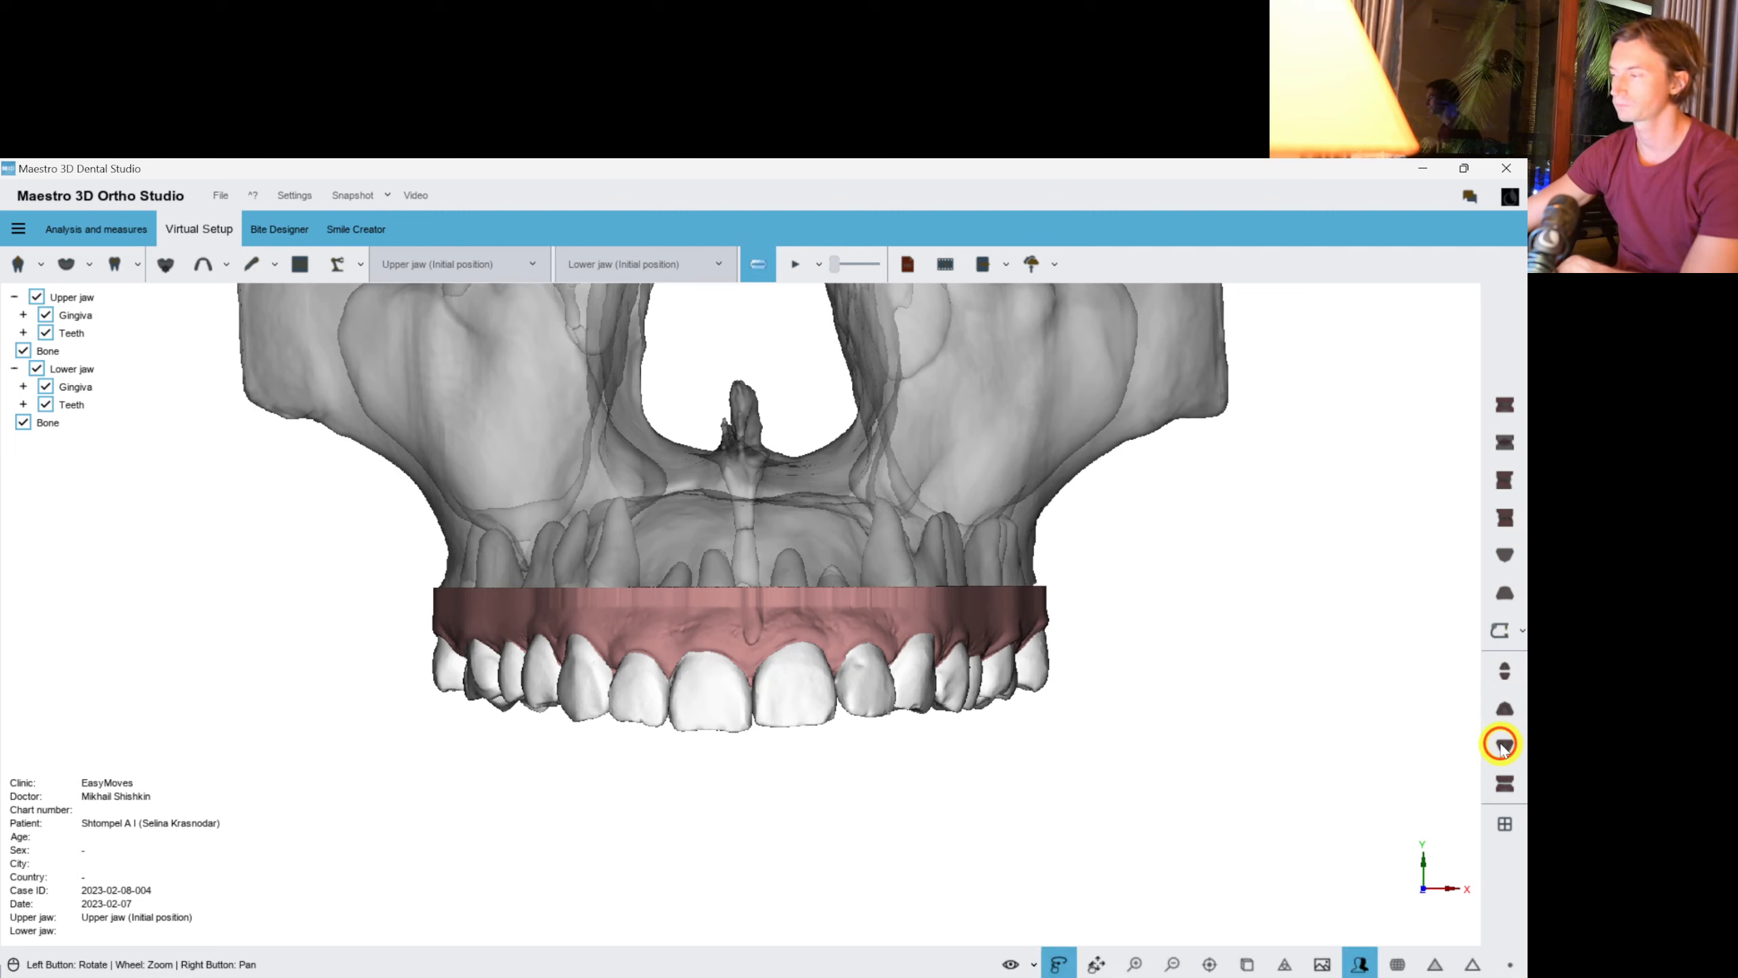
Show only the lower jaw, start changing its local origins and adjust the axes of tooth 36.
left_click(1500, 744)
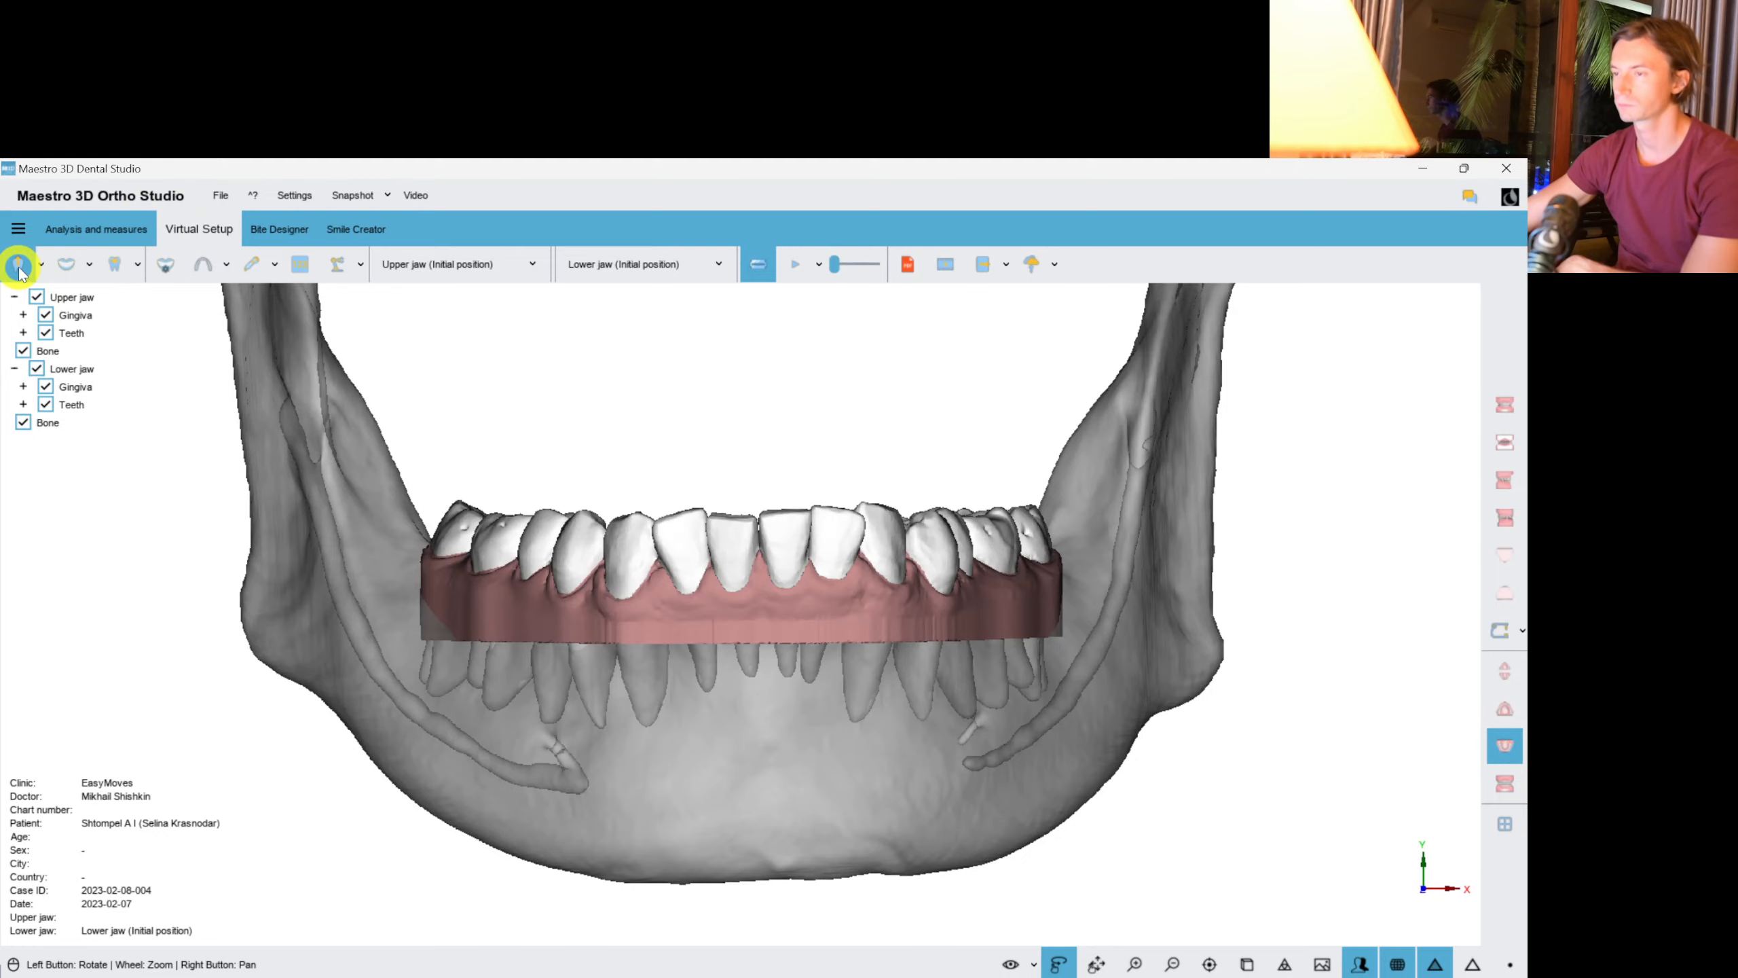
left_click(18, 267)
left_click_drag(1036, 632, 669, 673)
double_click(582, 788)
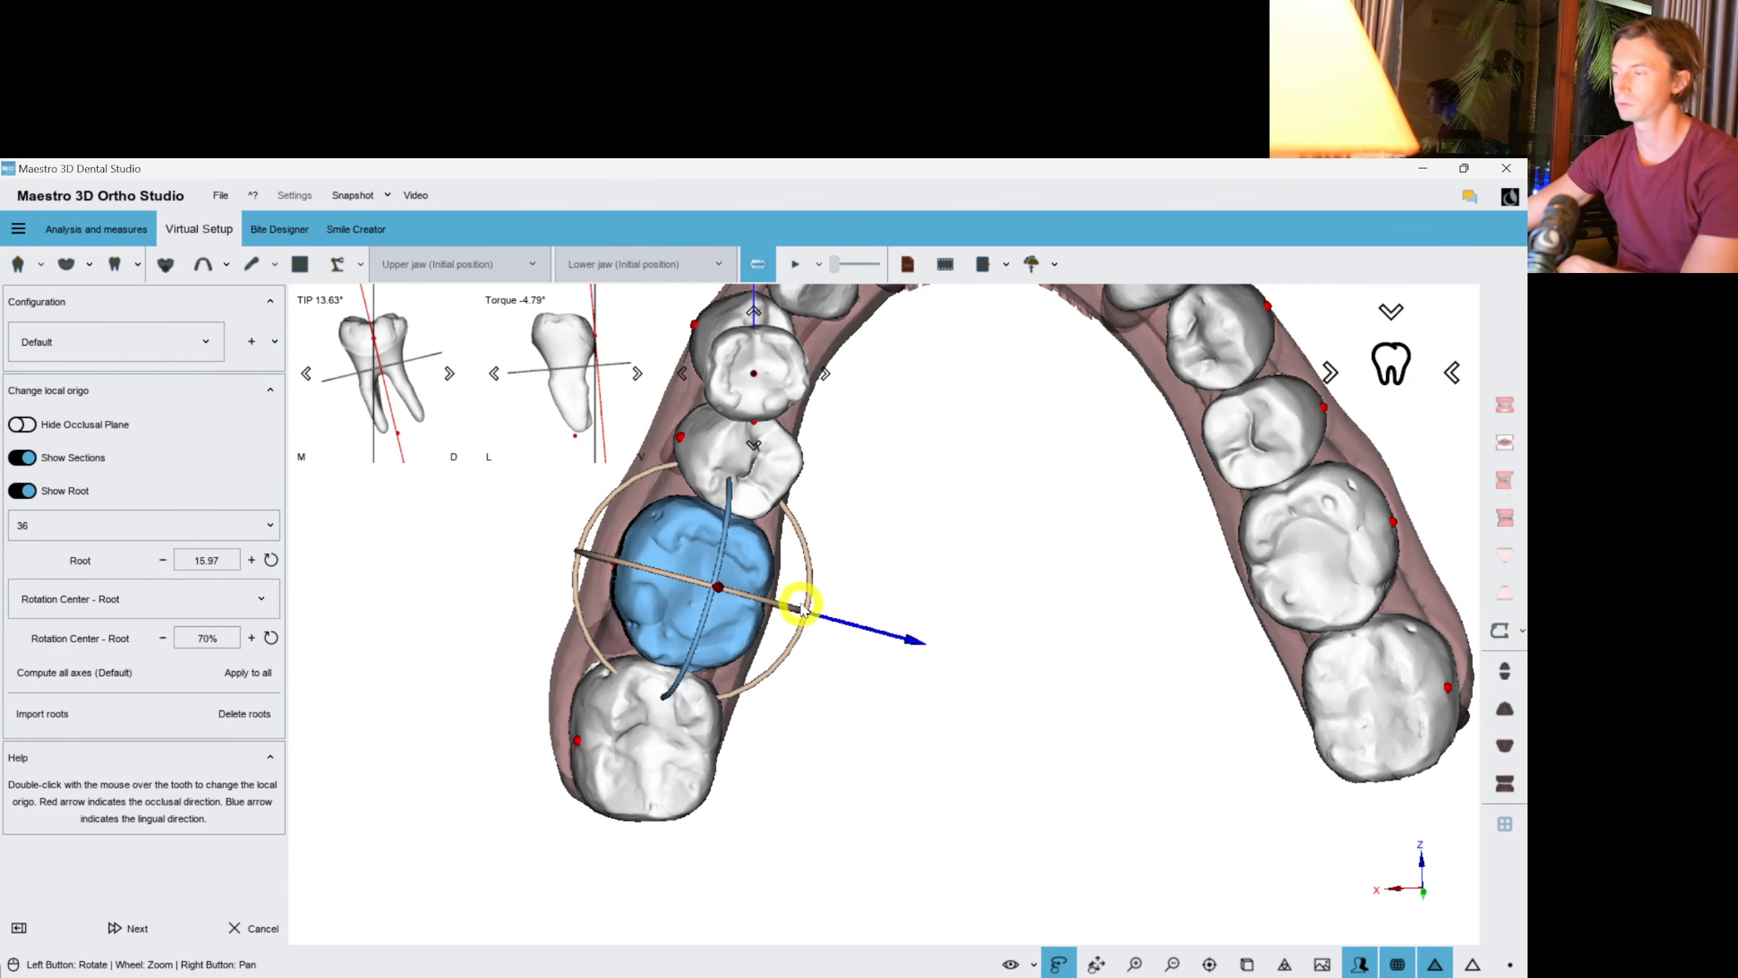
left_click_drag(796, 601, 811, 583)
Check the local axes of lower premolars 35 and 34 from the occlusal side.
double_click(753, 481)
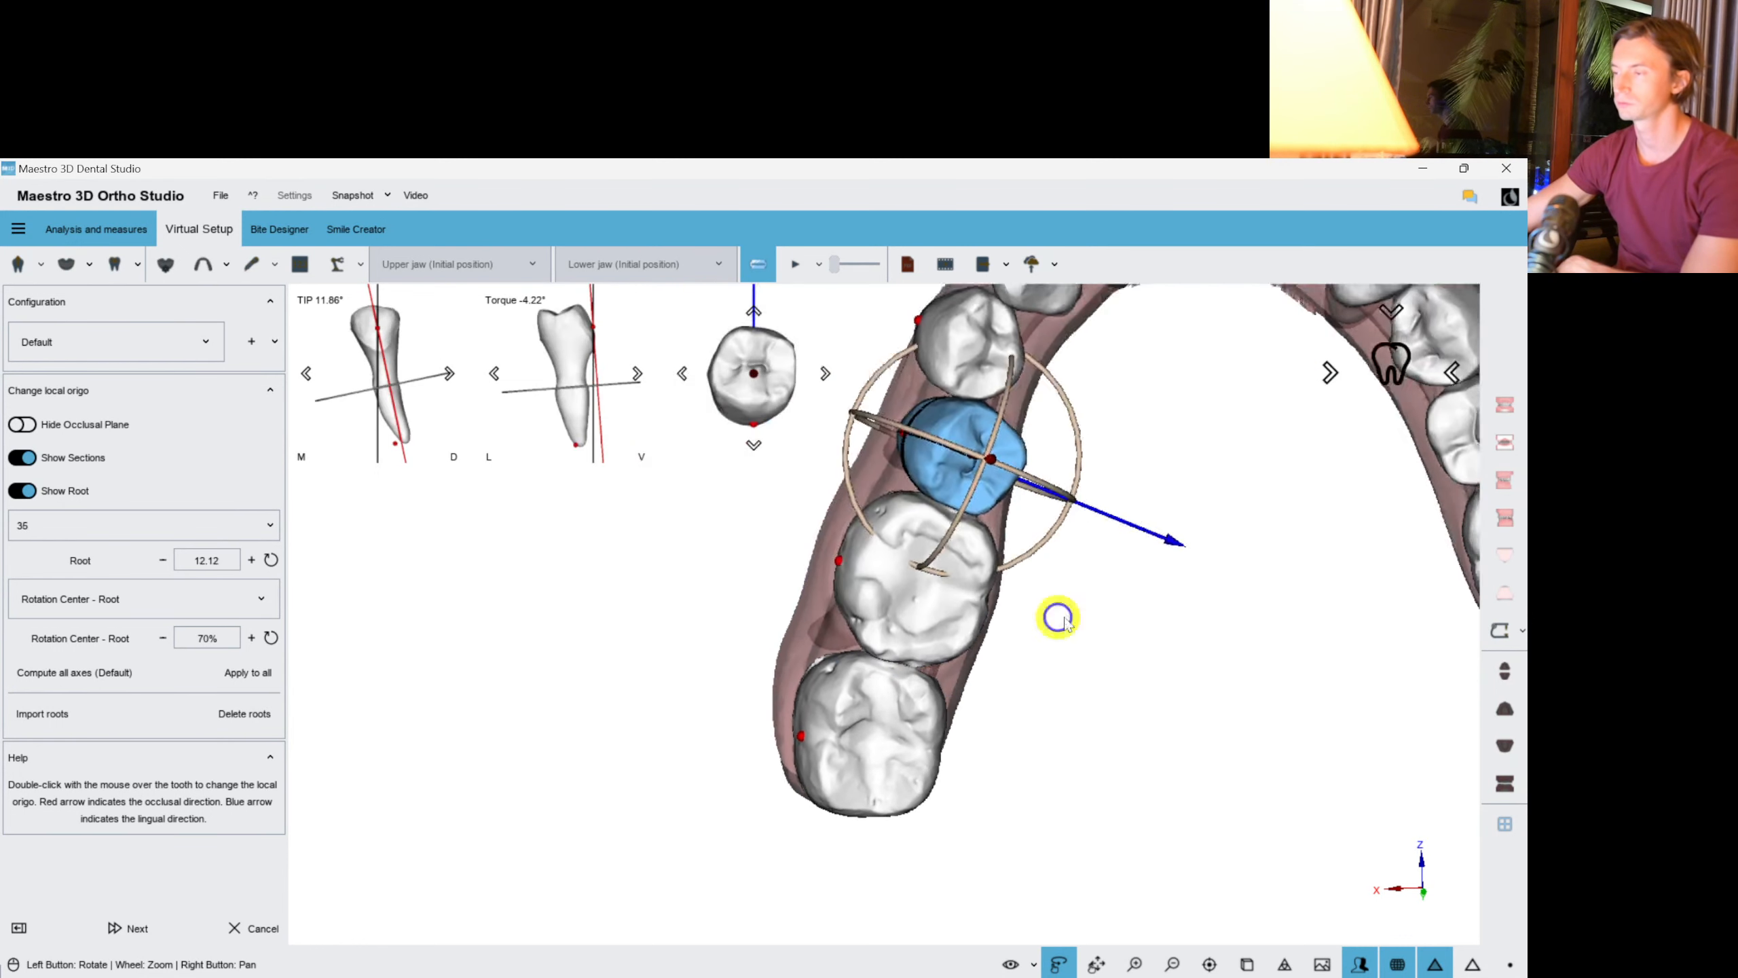
left_click_drag(729, 638, 724, 651)
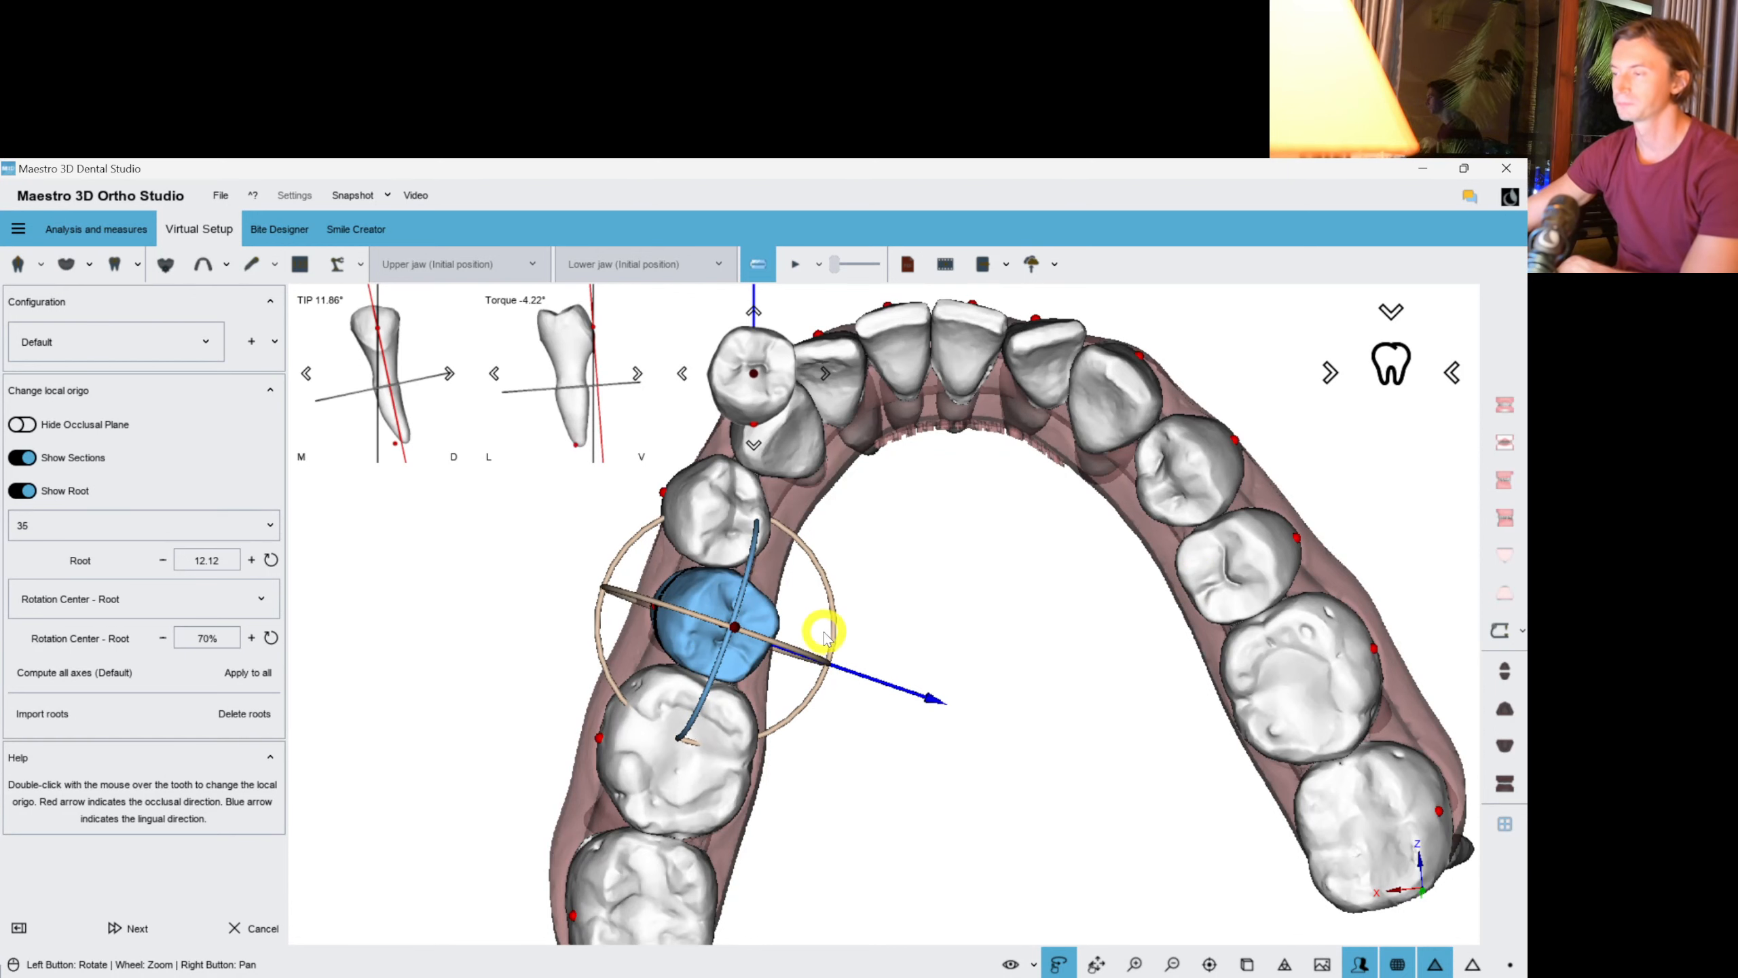
double_click(773, 554)
left_click_drag(990, 558, 986, 580)
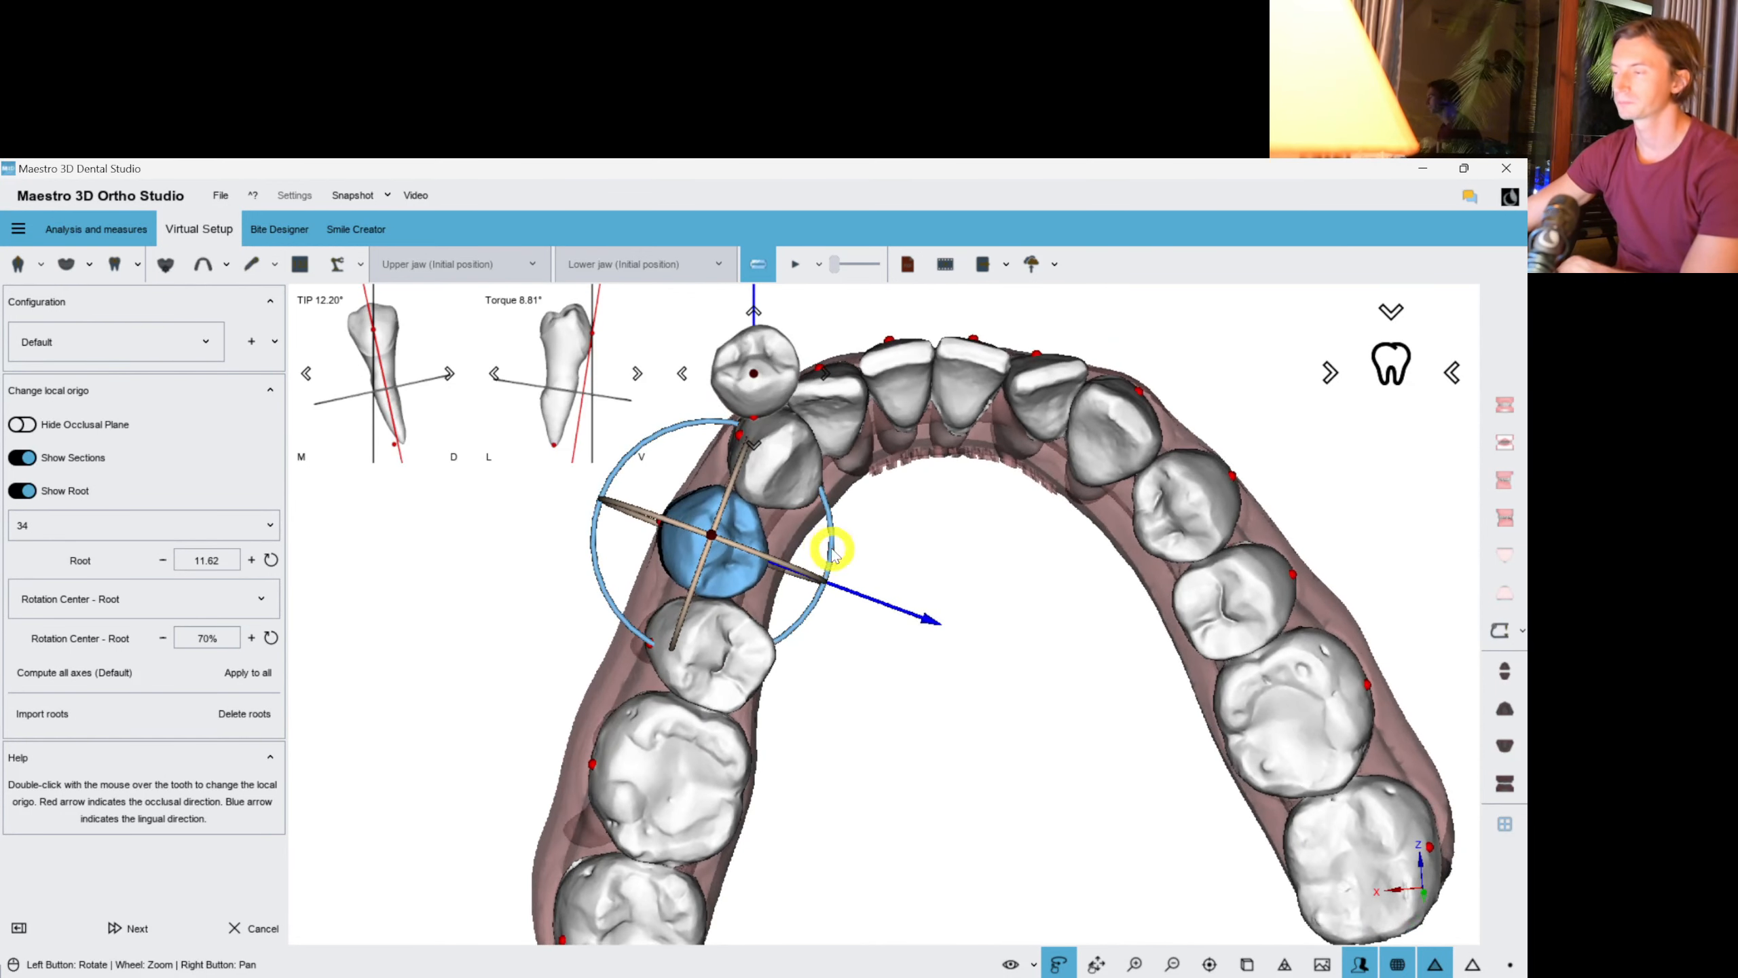
Check the local axes of lower premolars 44 and 45 and the first molar next to them.
double_click(1210, 518)
right_click_drag(709, 650, 482, 647)
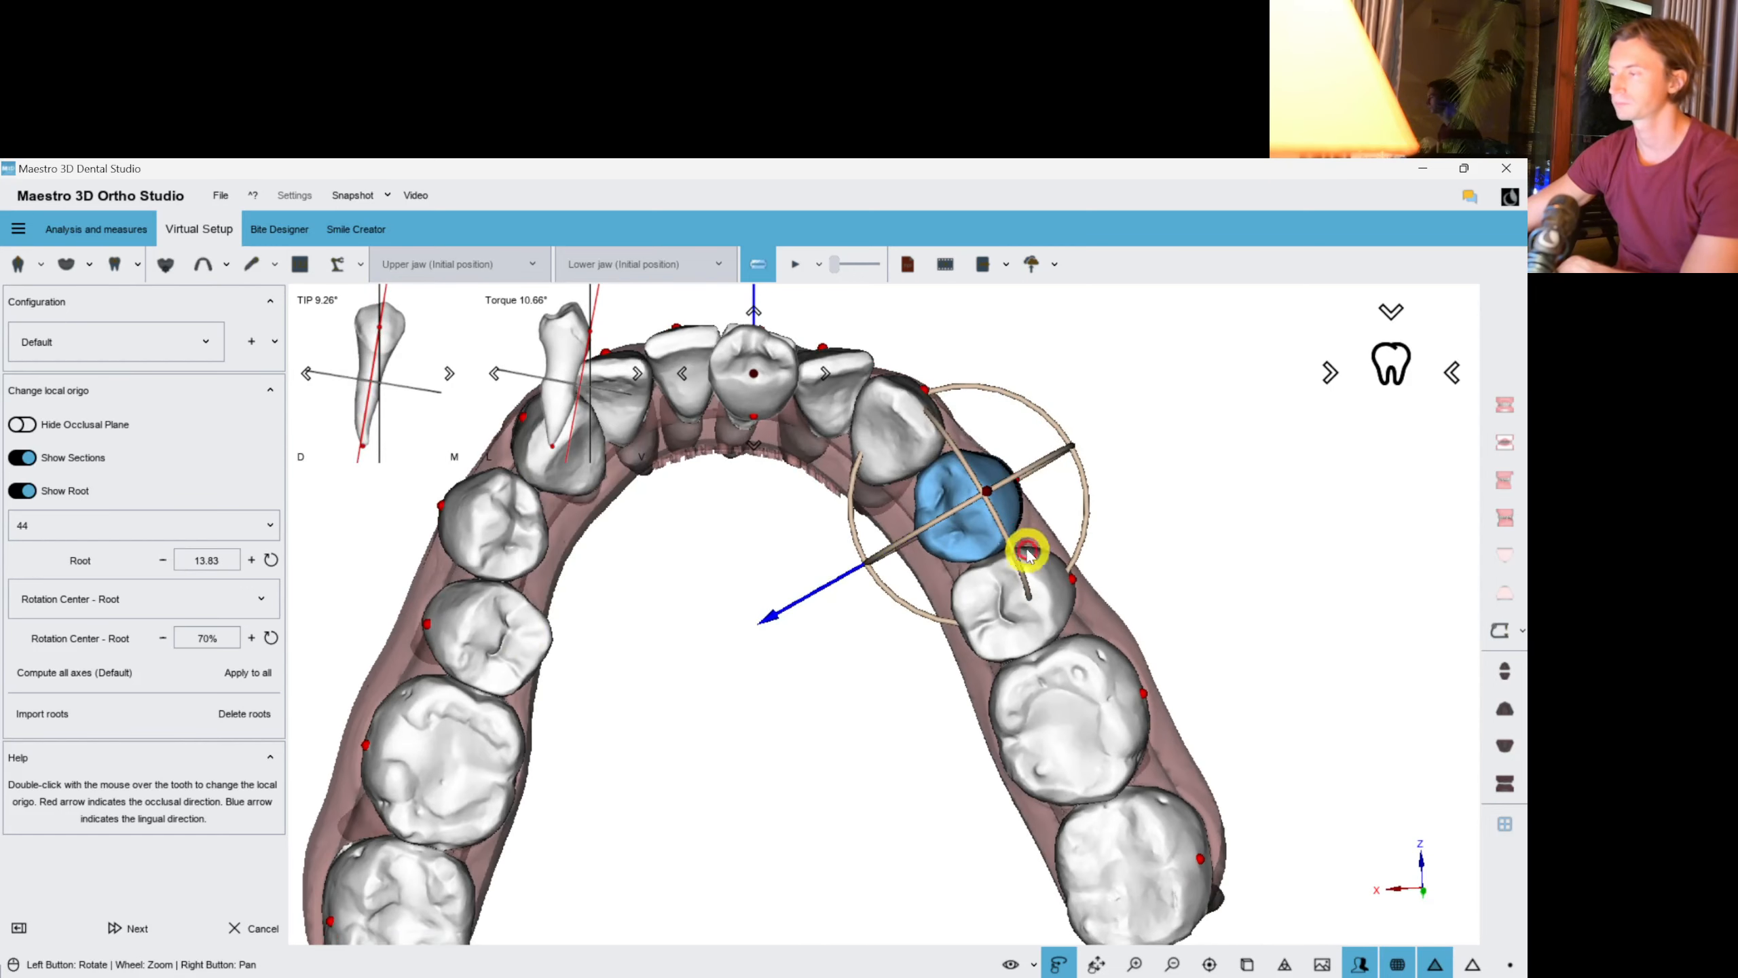
double_click(1044, 593)
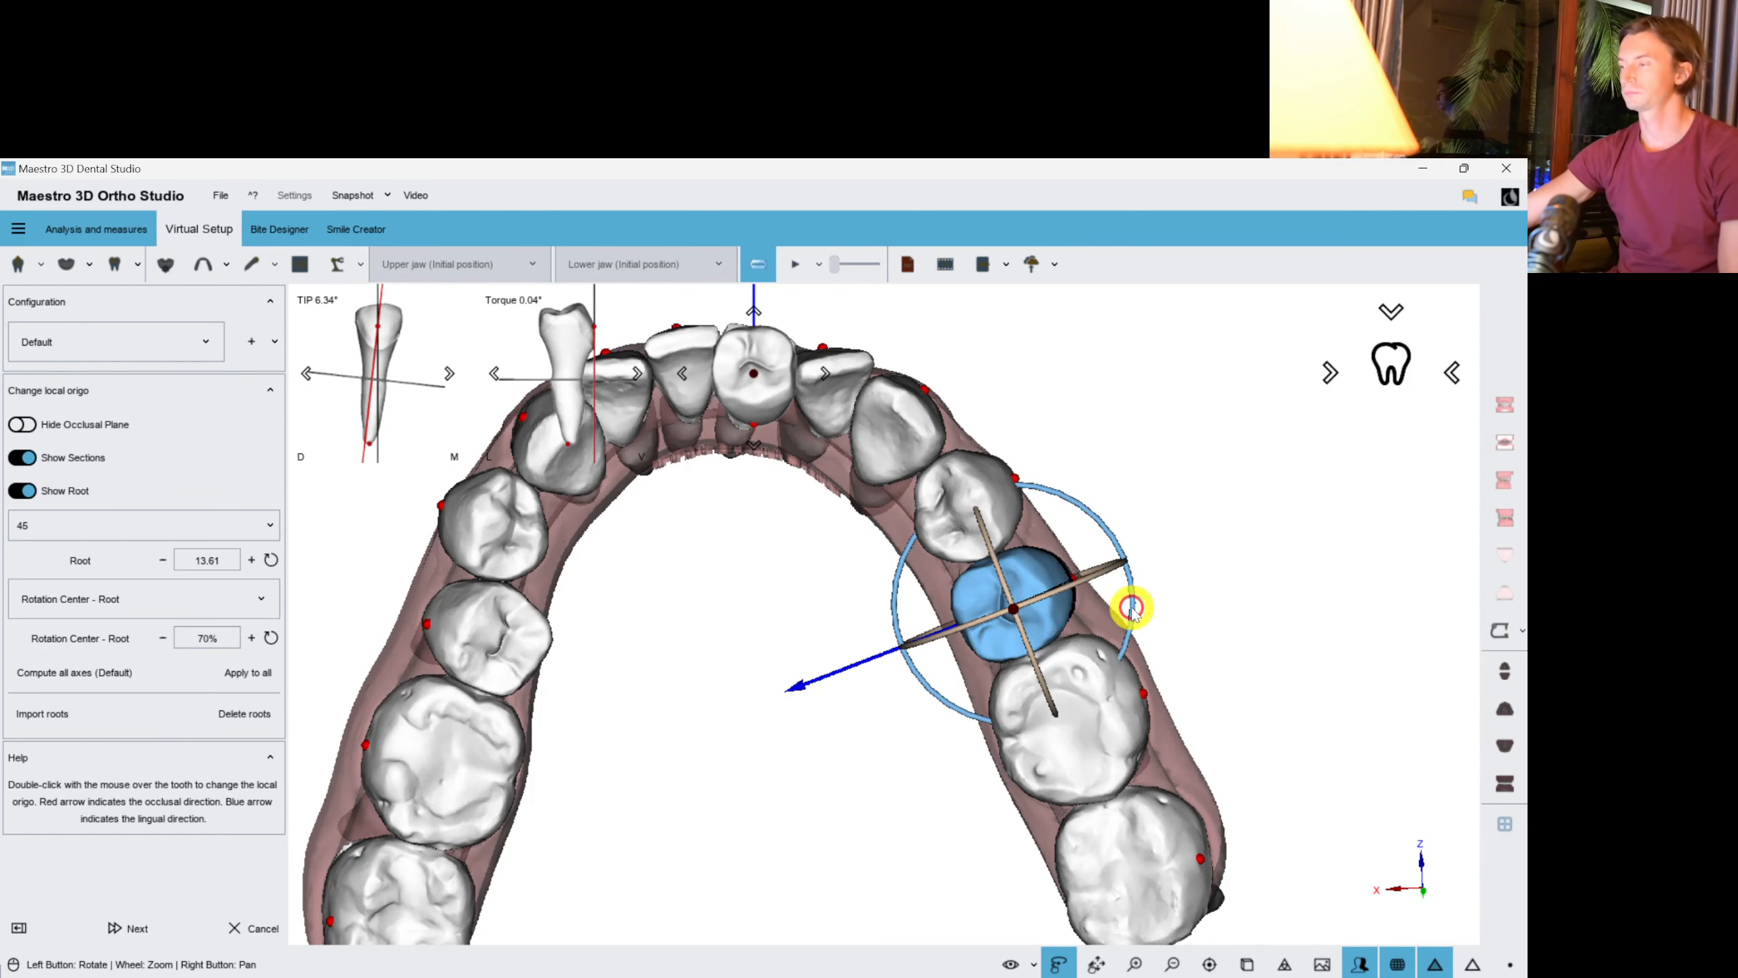
double_click(1098, 688)
Examine the local axes of lower canine 43 and lateral incisor 42.
double_click(928, 446)
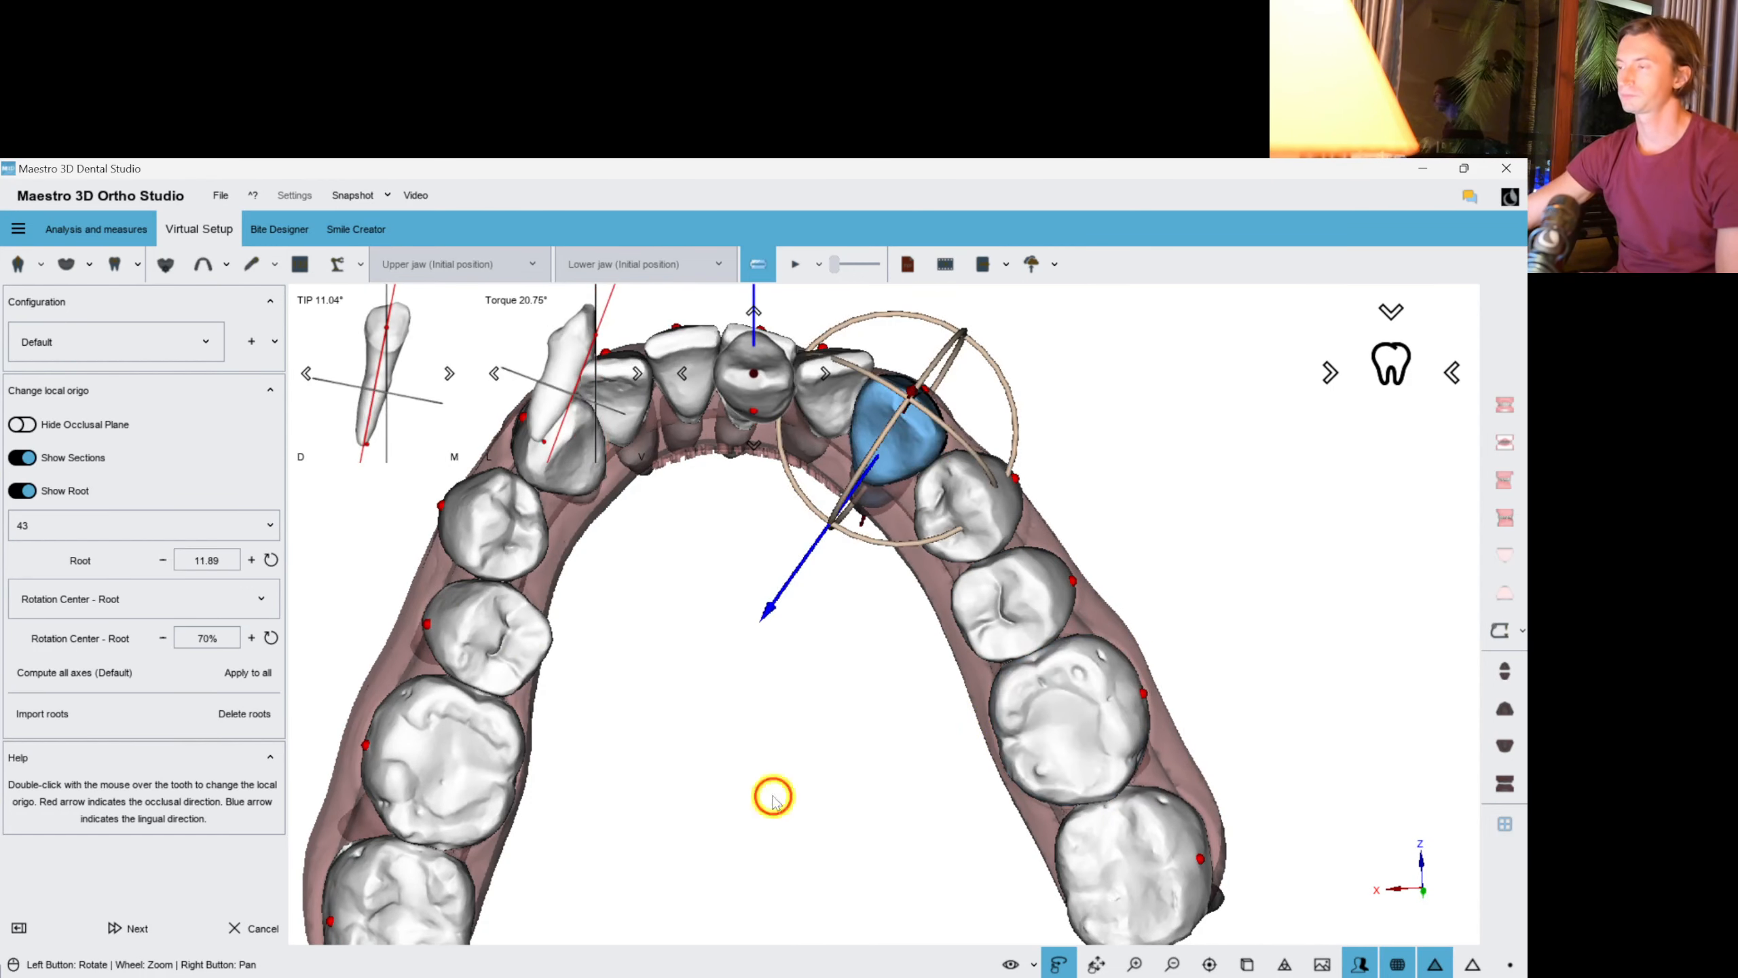
left_click_drag(772, 796, 1015, 856)
double_click(814, 623)
left_click_drag(814, 623, 1040, 737)
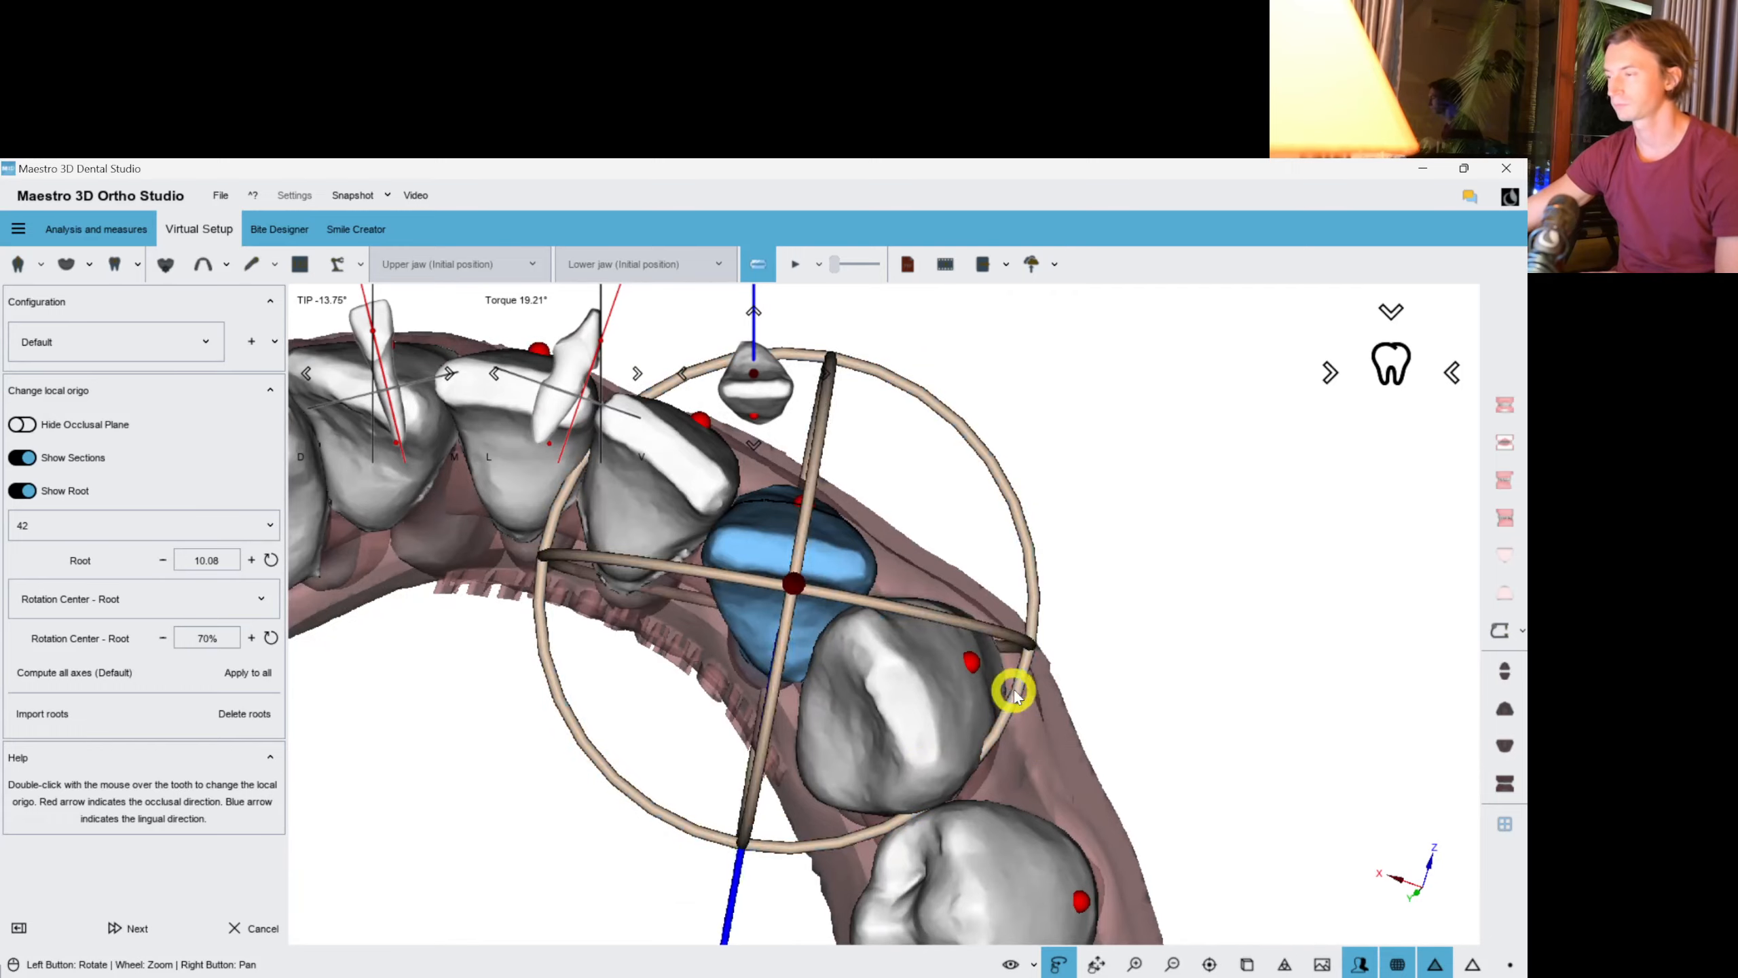
Adjust the long axis of lower incisor 41 to a tip of 2.32°.
double_click(702, 528)
left_click_drag(702, 527, 481, 761)
left_click(446, 373)
left_click(446, 373)
left_click(446, 374)
left_click(445, 373)
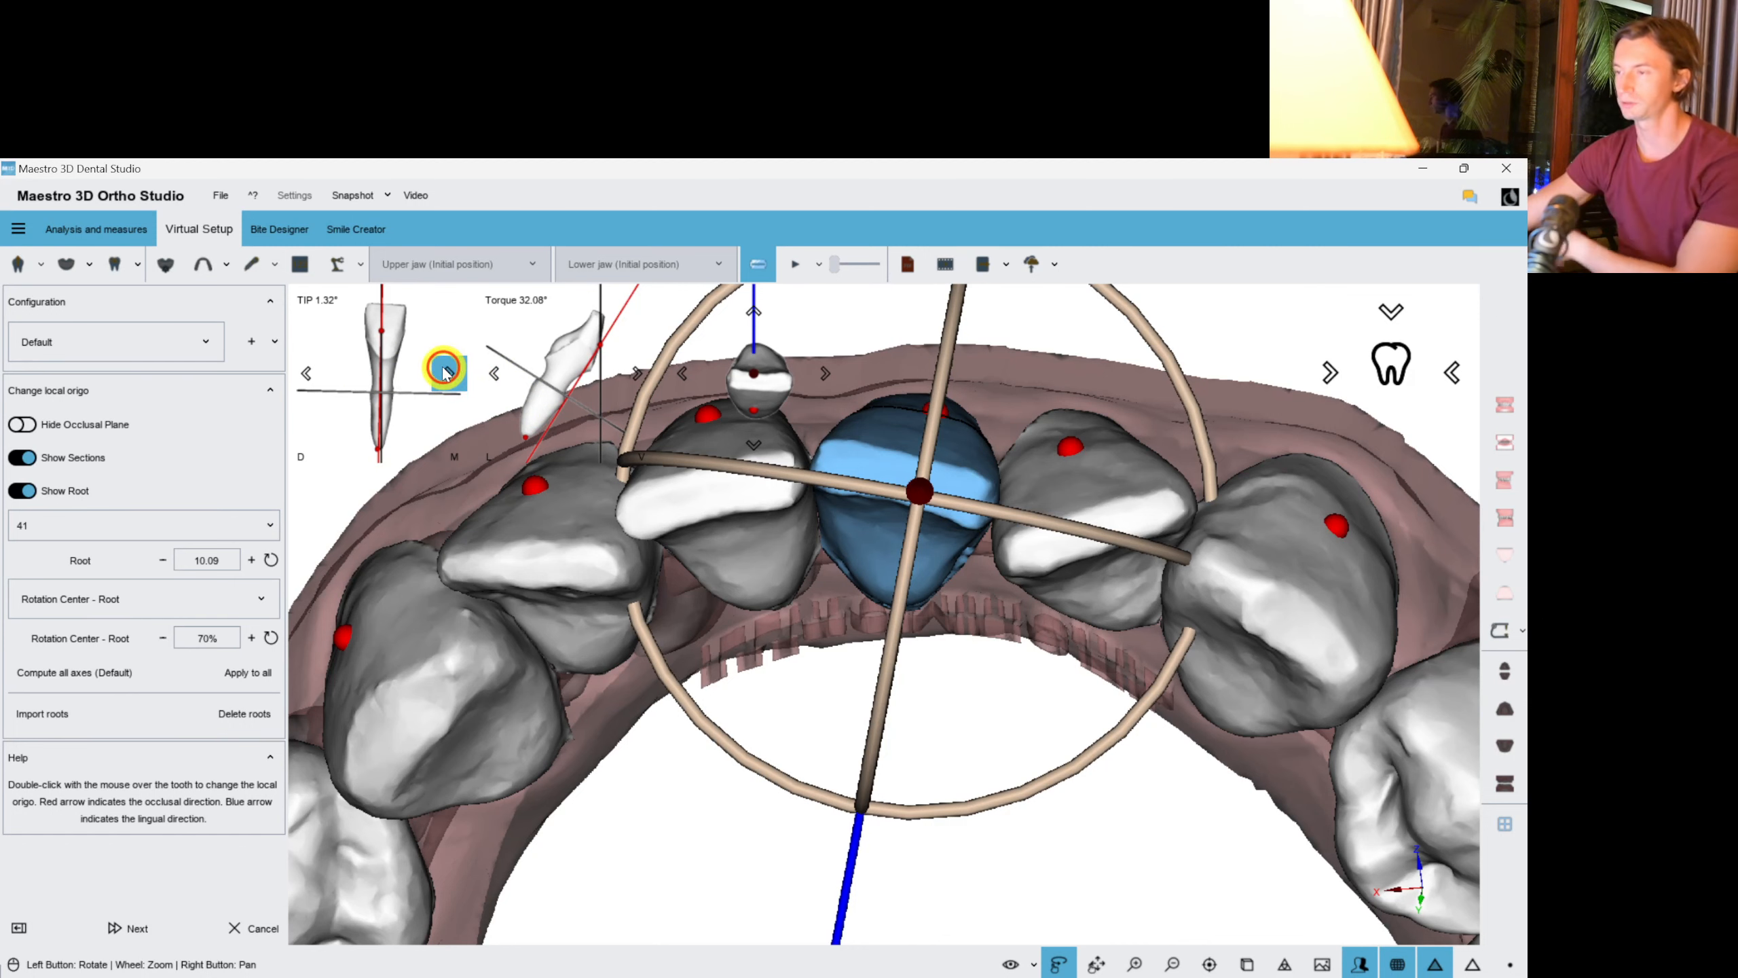
left_click_drag(822, 623, 823, 609)
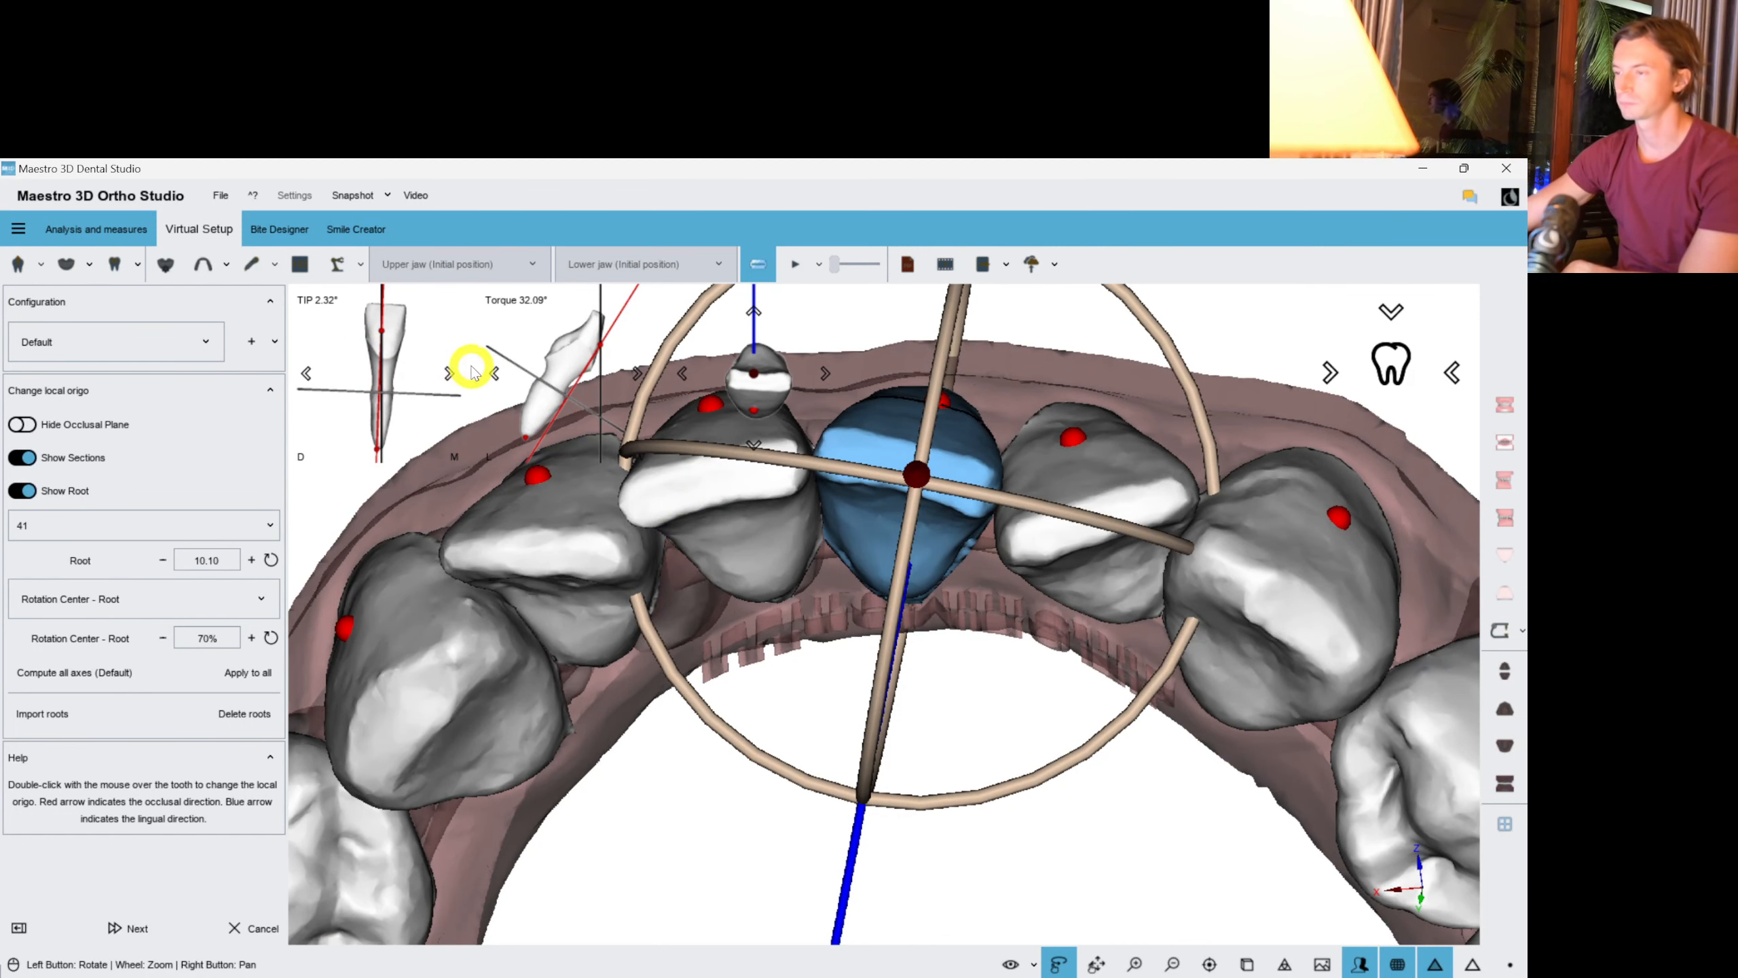
Shift the local origin of tooth 41 sideways to centre it on the crown.
left_click(826, 376)
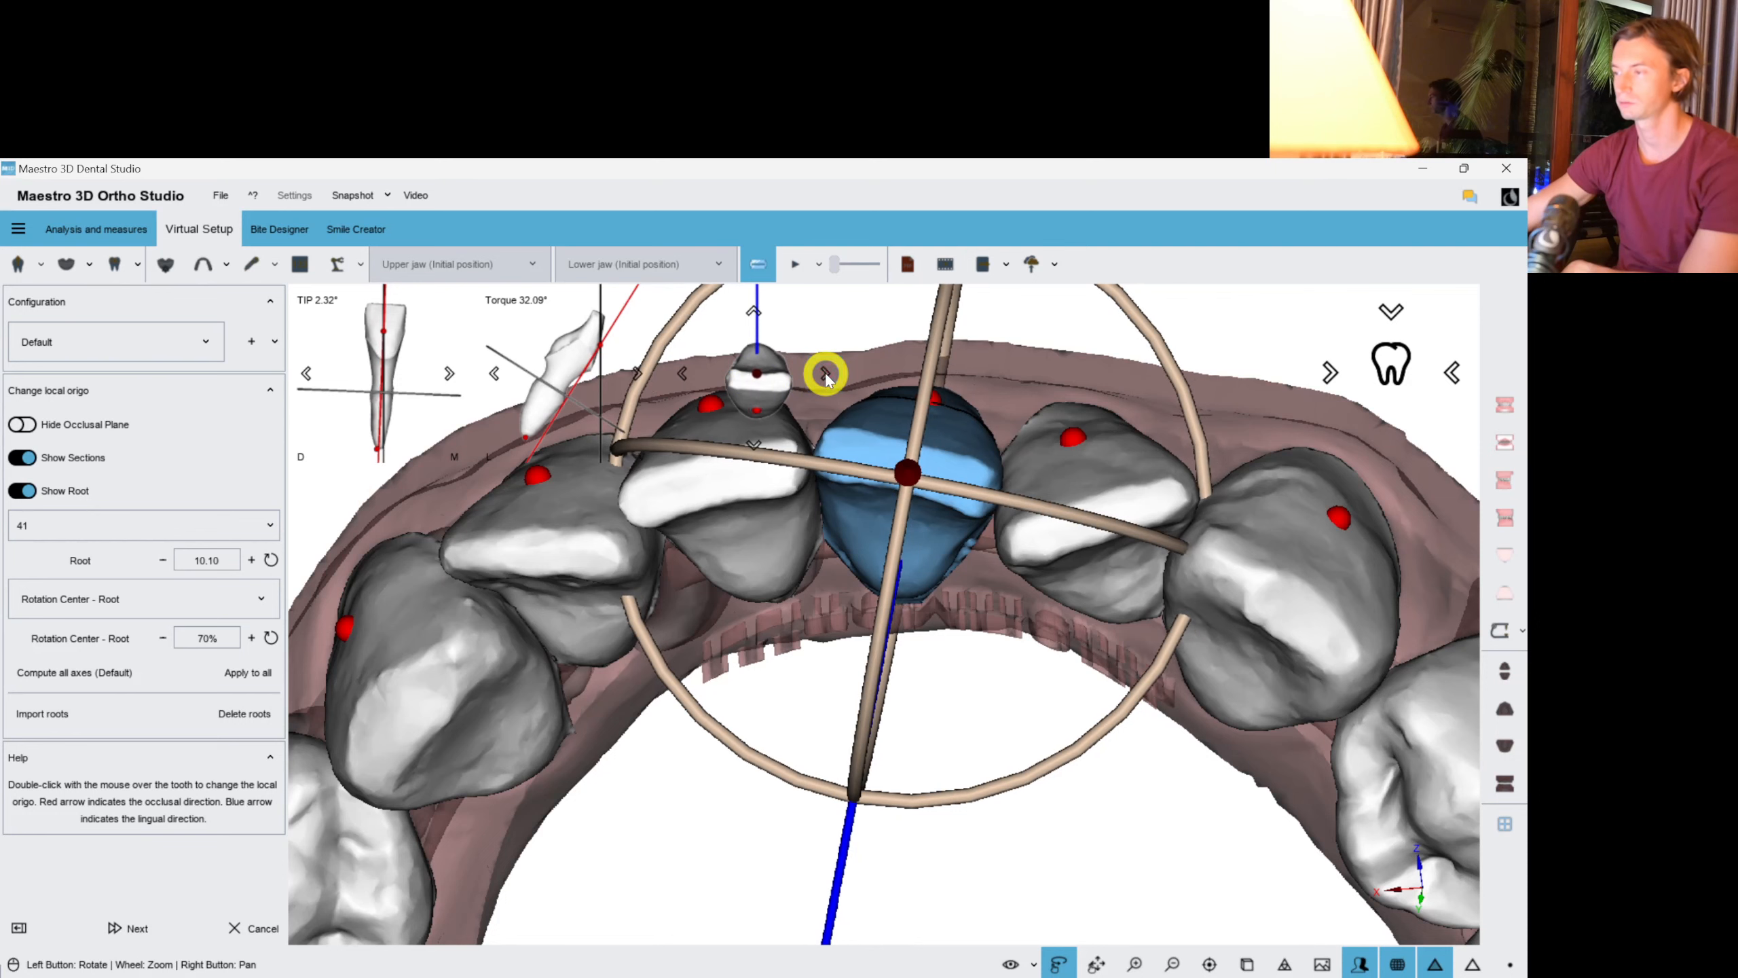
left_click(827, 379)
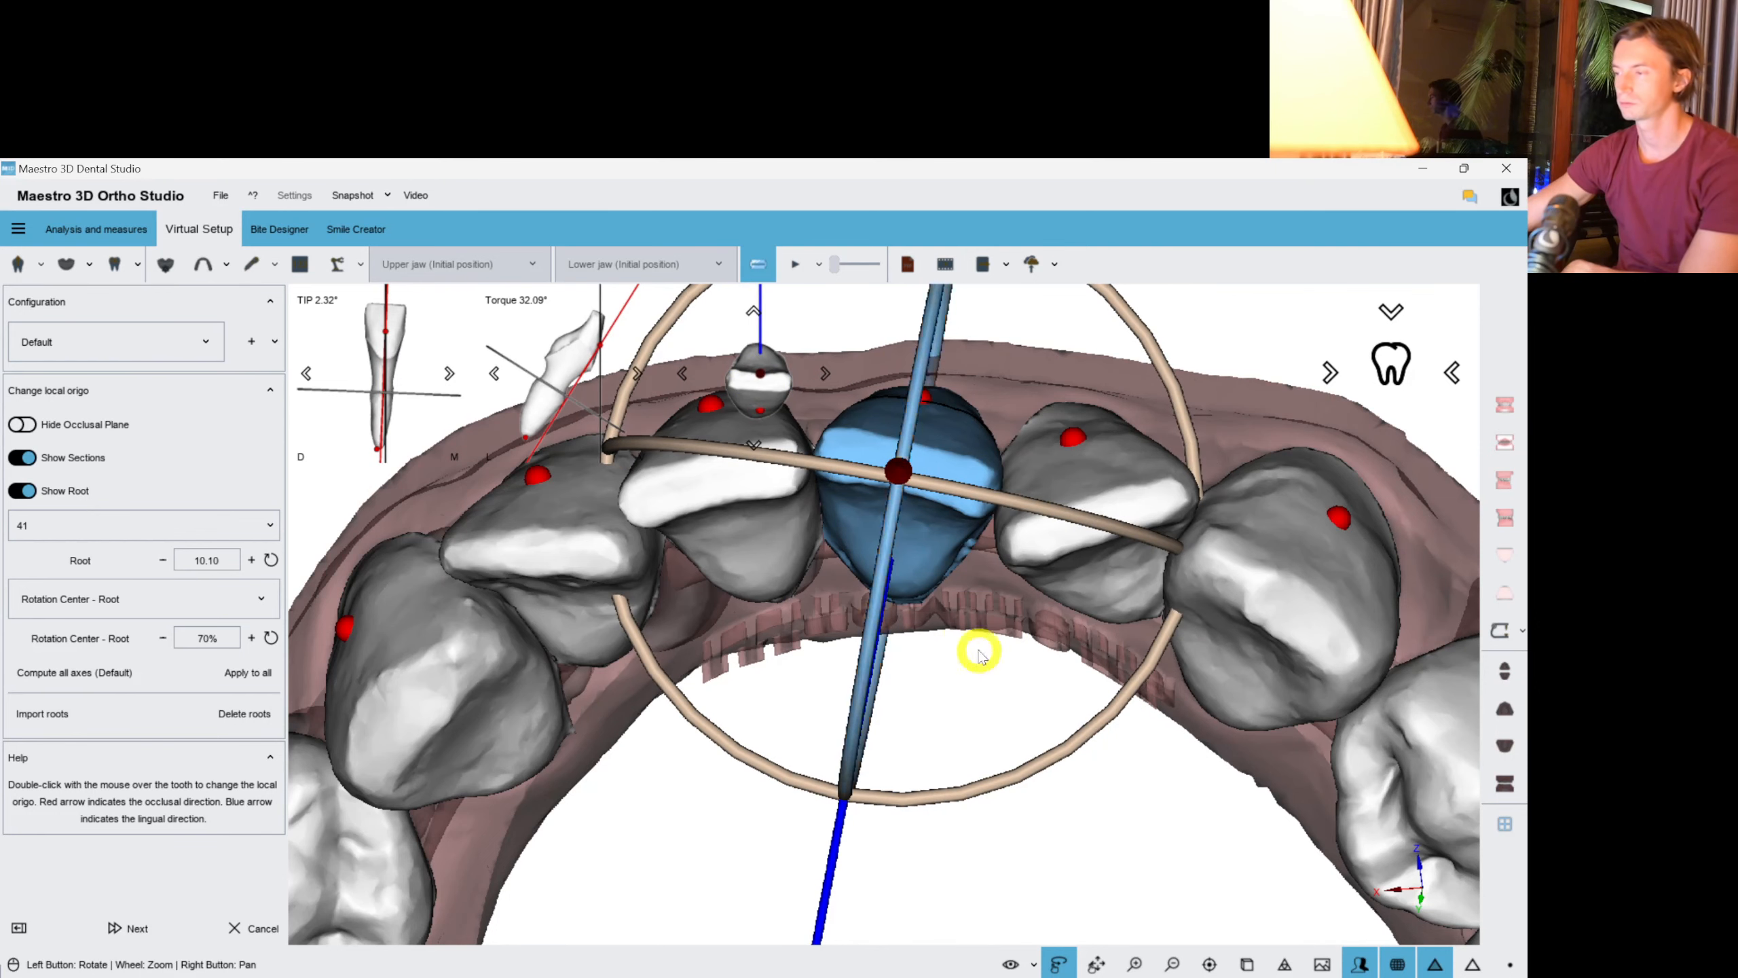
left_click(683, 376)
left_click_drag(1009, 633, 1020, 611)
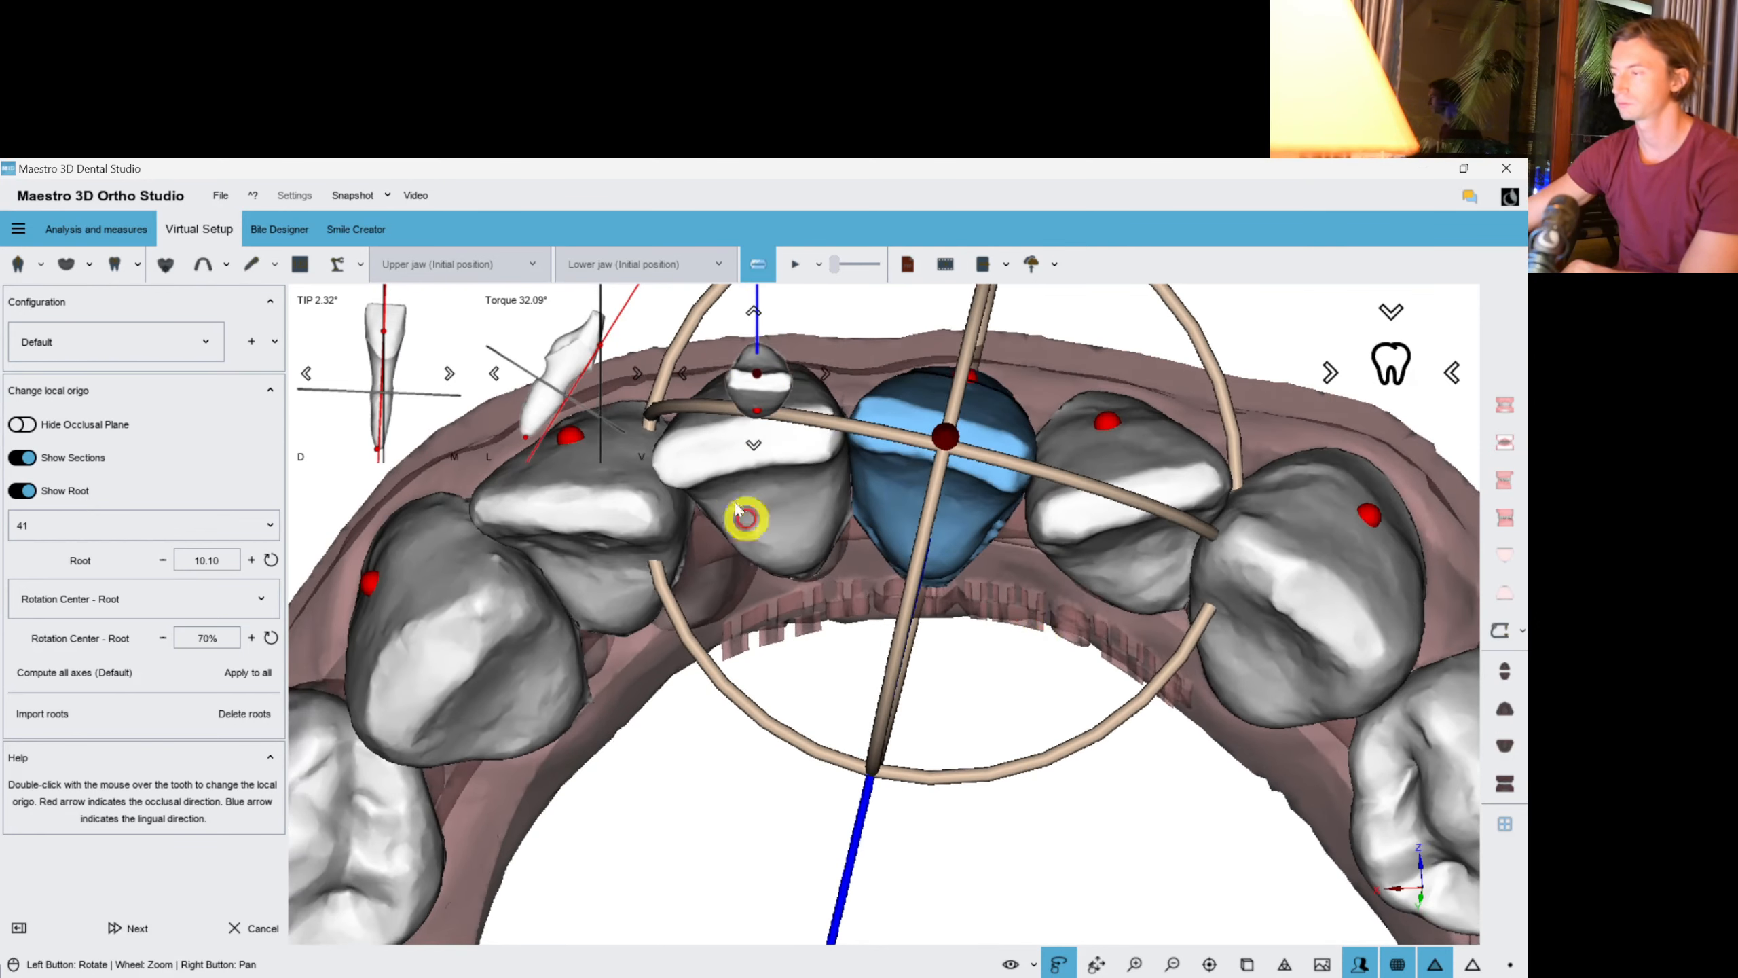
Rotate the local axes of lower incisors 31 and 32 so they line up with their crowns.
left_click(746, 518)
left_click_drag(1070, 757, 1096, 716)
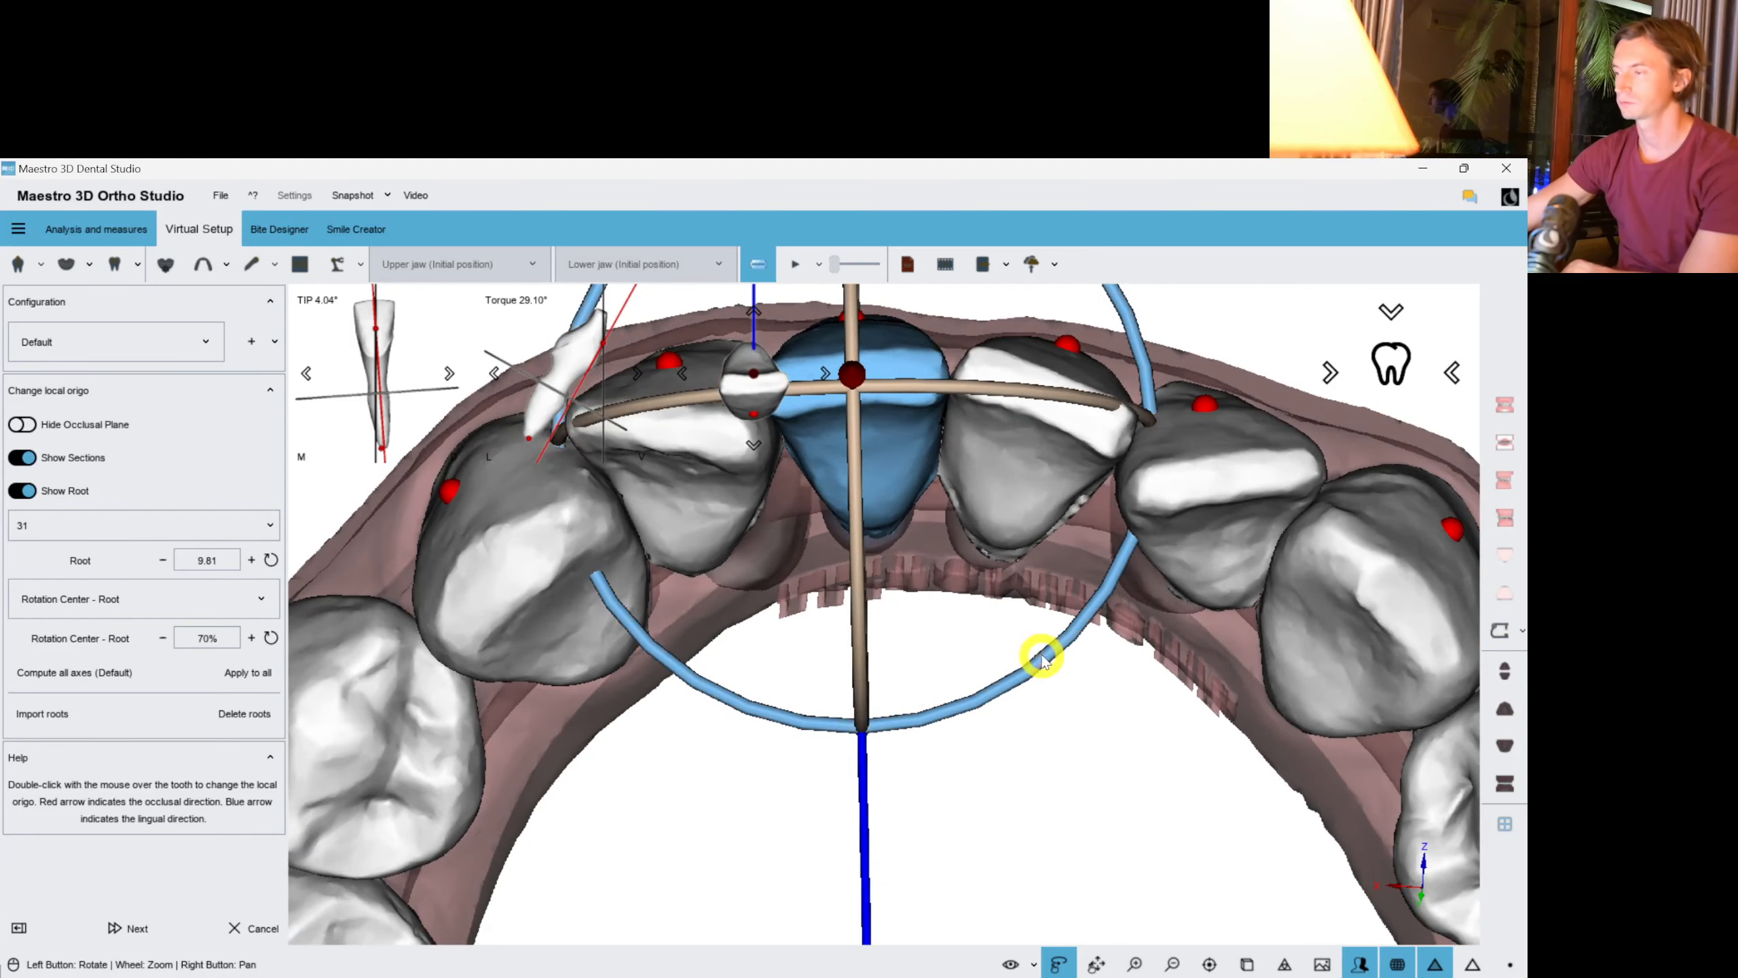
left_click_drag(1039, 652, 1055, 648)
double_click(664, 498)
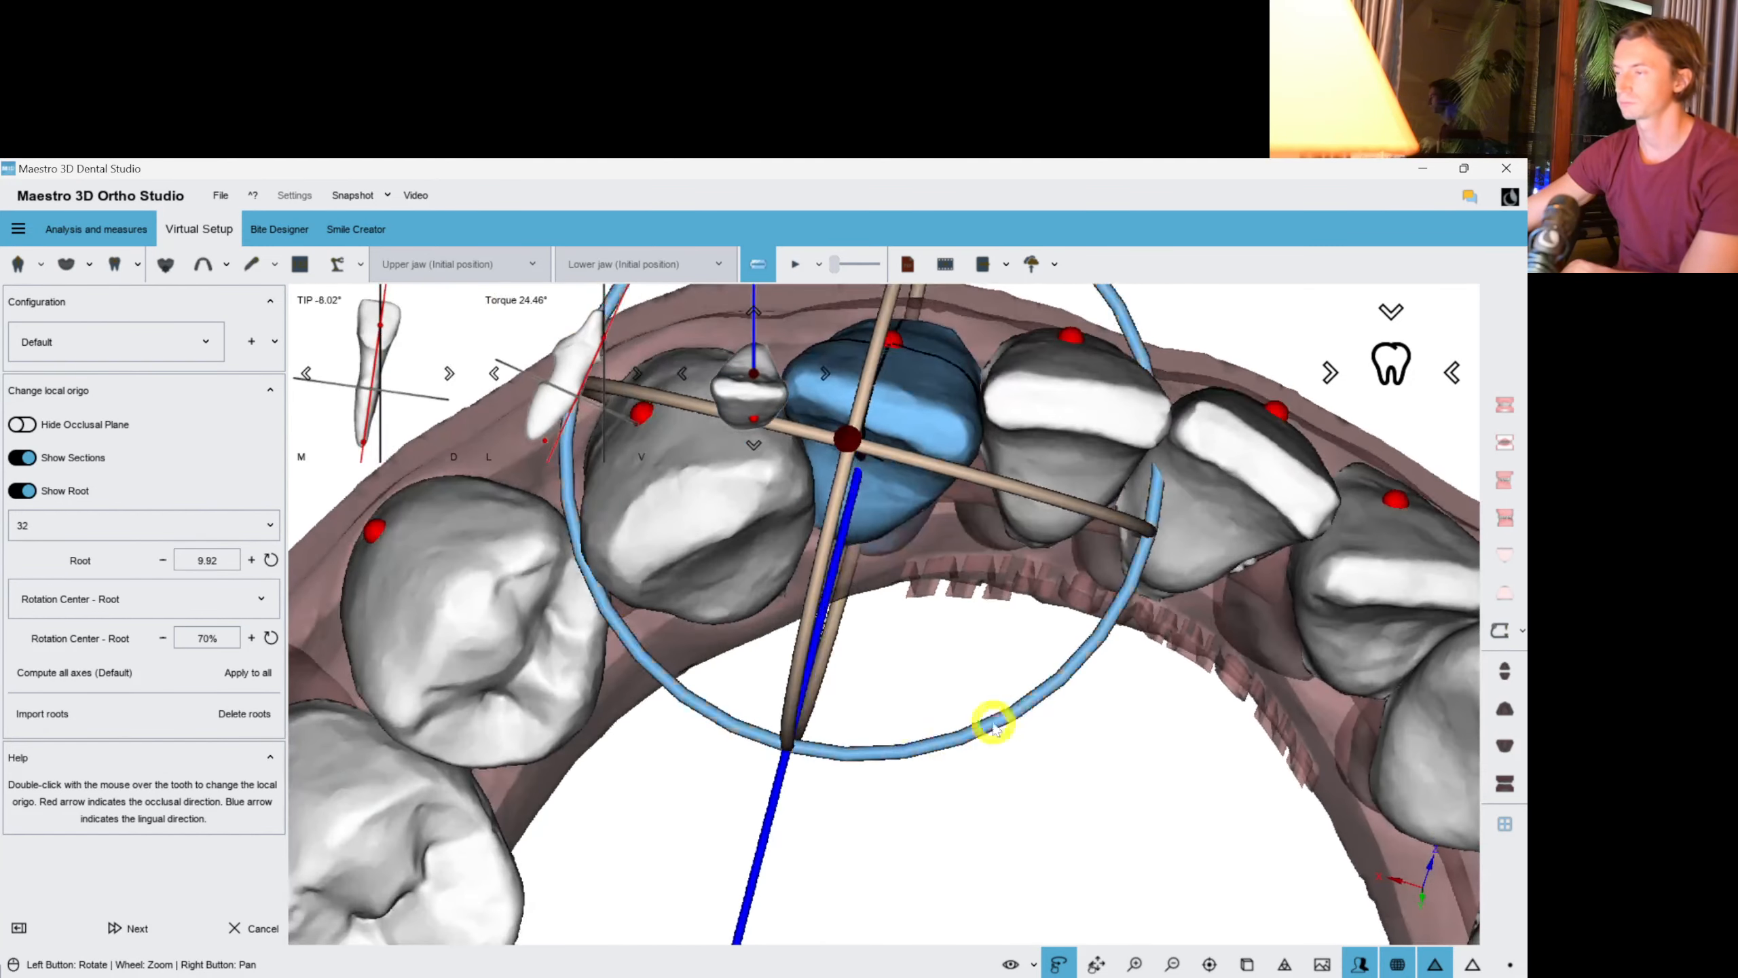
mouse_move(1011, 712)
left_mouse_down()
mouse_move(717, 516)
mouse_move(668, 392)
mouse_move(887, 609)
left_mouse_up()
Check the local axes of lower canine 33 and the posterior teeth, including second molar 47.
double_click(687, 536)
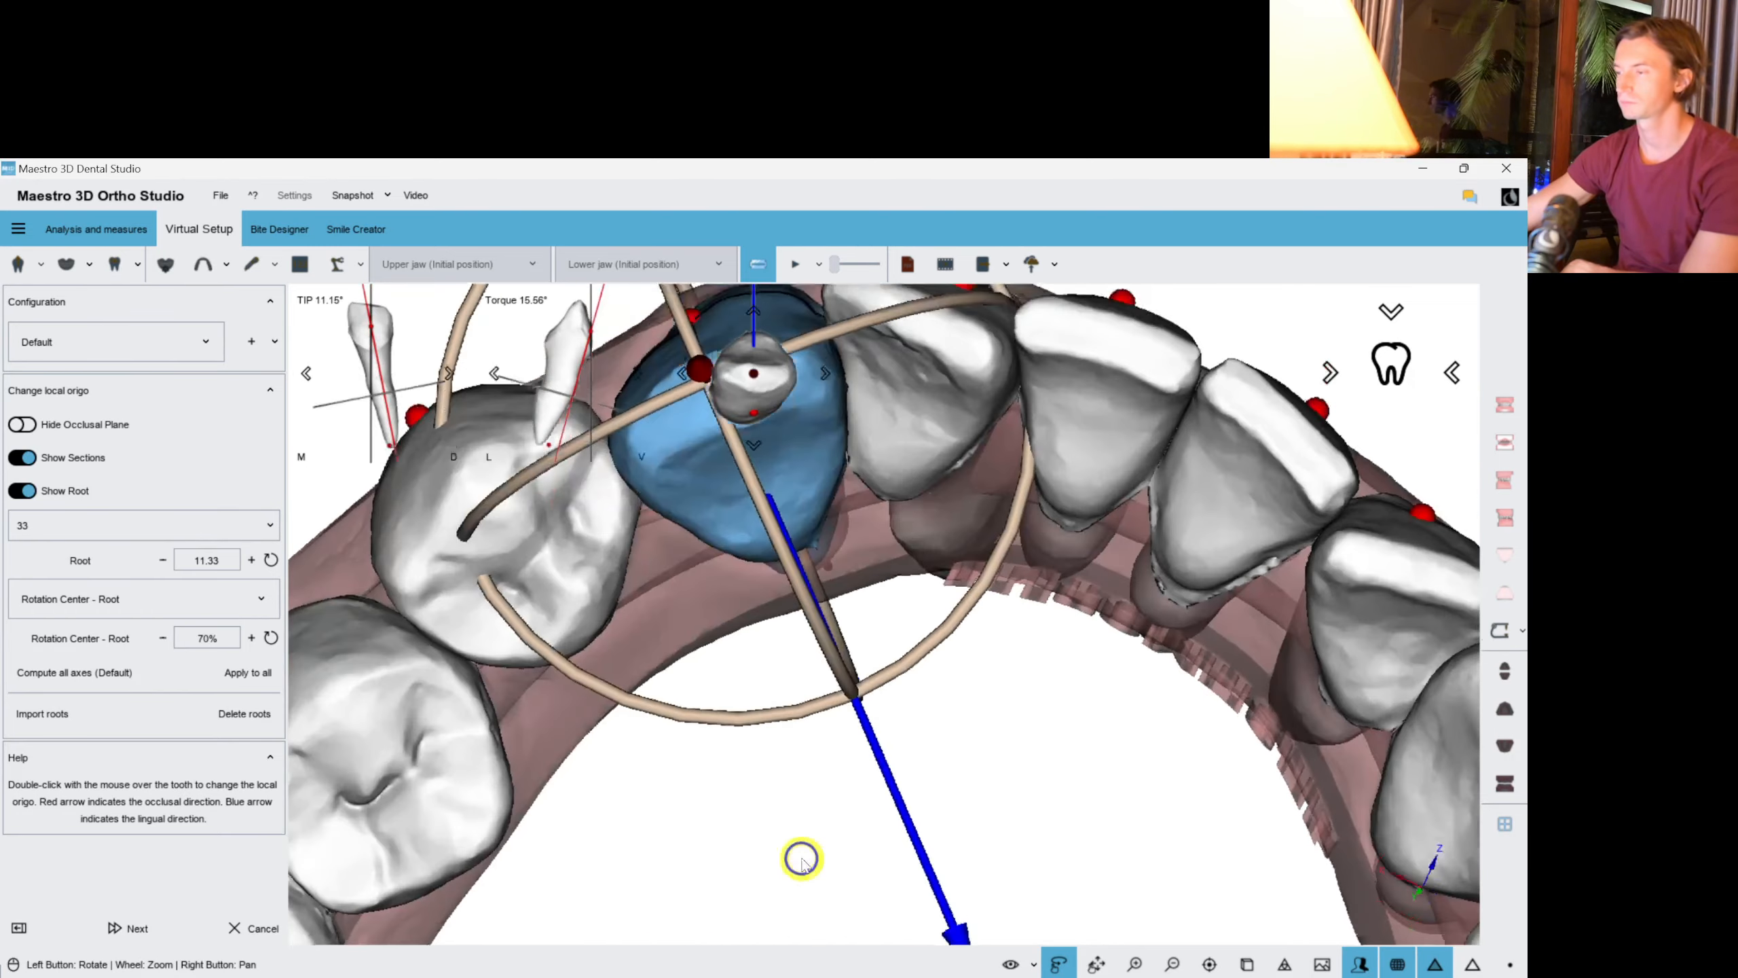
mouse_move(746, 820)
left_mouse_down()
mouse_move(822, 686)
mouse_move(885, 703)
mouse_move(1020, 648)
mouse_move(679, 667)
mouse_move(806, 481)
mouse_move(811, 544)
left_mouse_up()
double_click(810, 544)
left_click_drag(1091, 687, 931, 493)
double_click(876, 589)
left_click_drag(877, 590, 907, 574)
double_click(818, 509)
double_click(809, 493)
double_click(908, 574)
left_click_drag(976, 871, 1005, 655)
double_click(923, 567)
double_click(1005, 655)
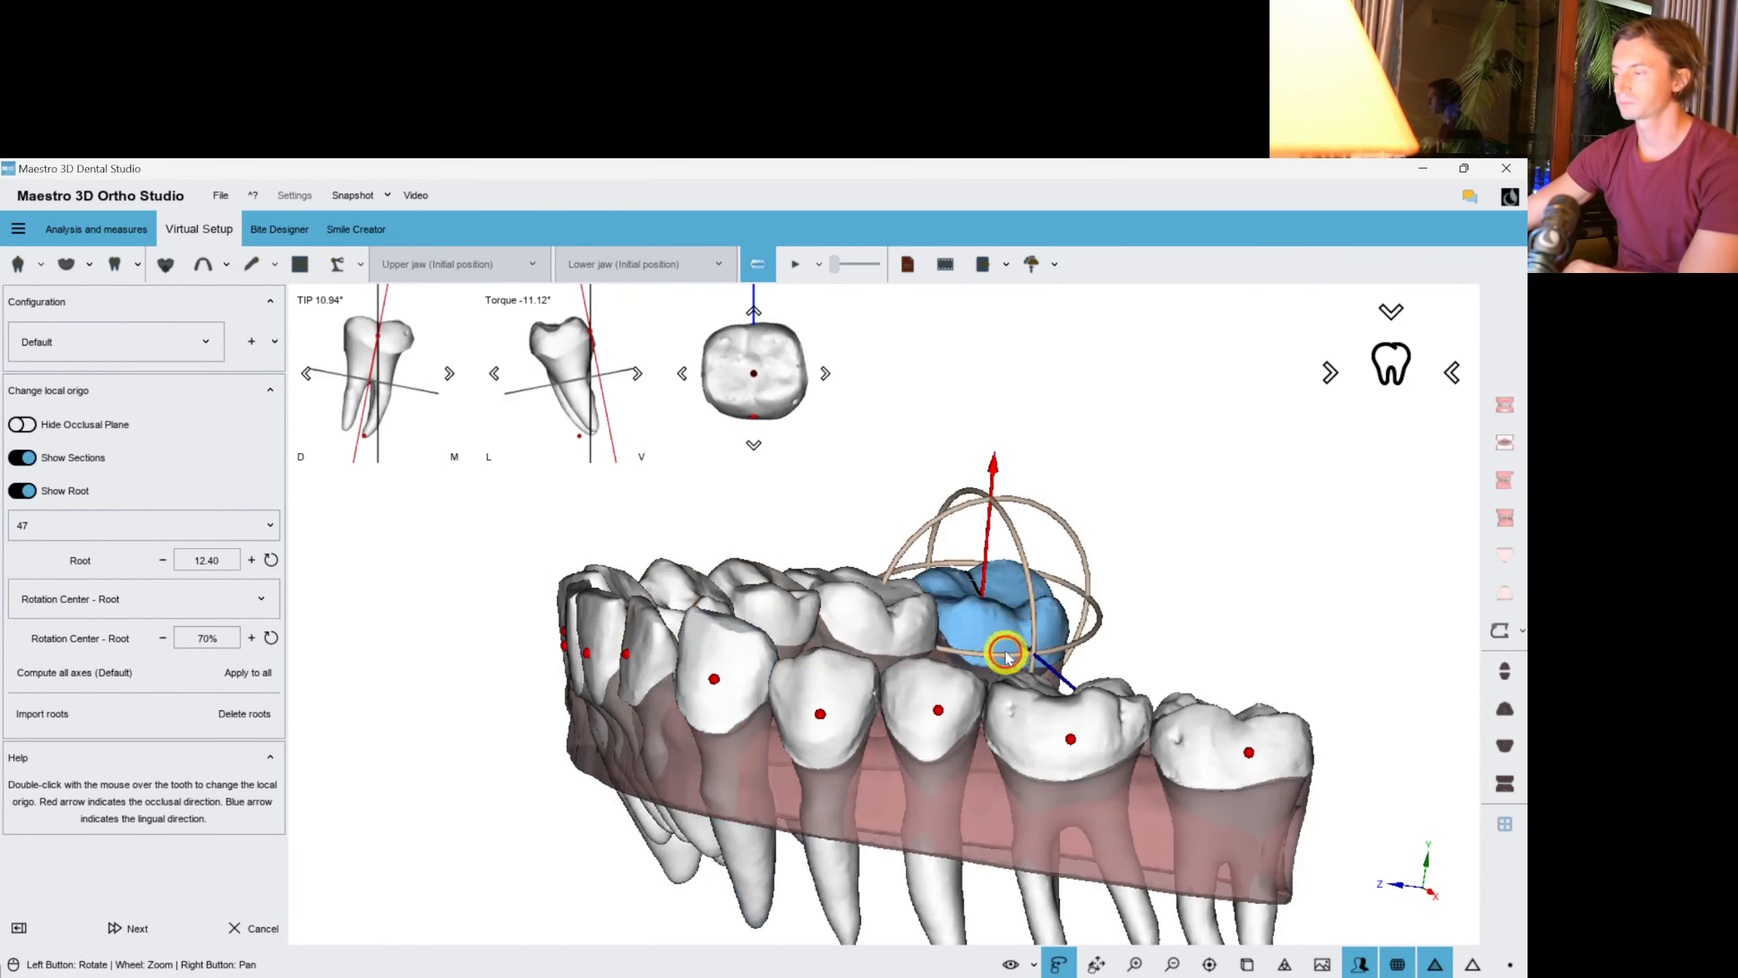
Adjust the long axes of lower left premolars 35 and 34 in a side view of the arch.
scroll(1004, 654, "down", 3)
double_click(1102, 571)
left_click_drag(1102, 572, 923, 594)
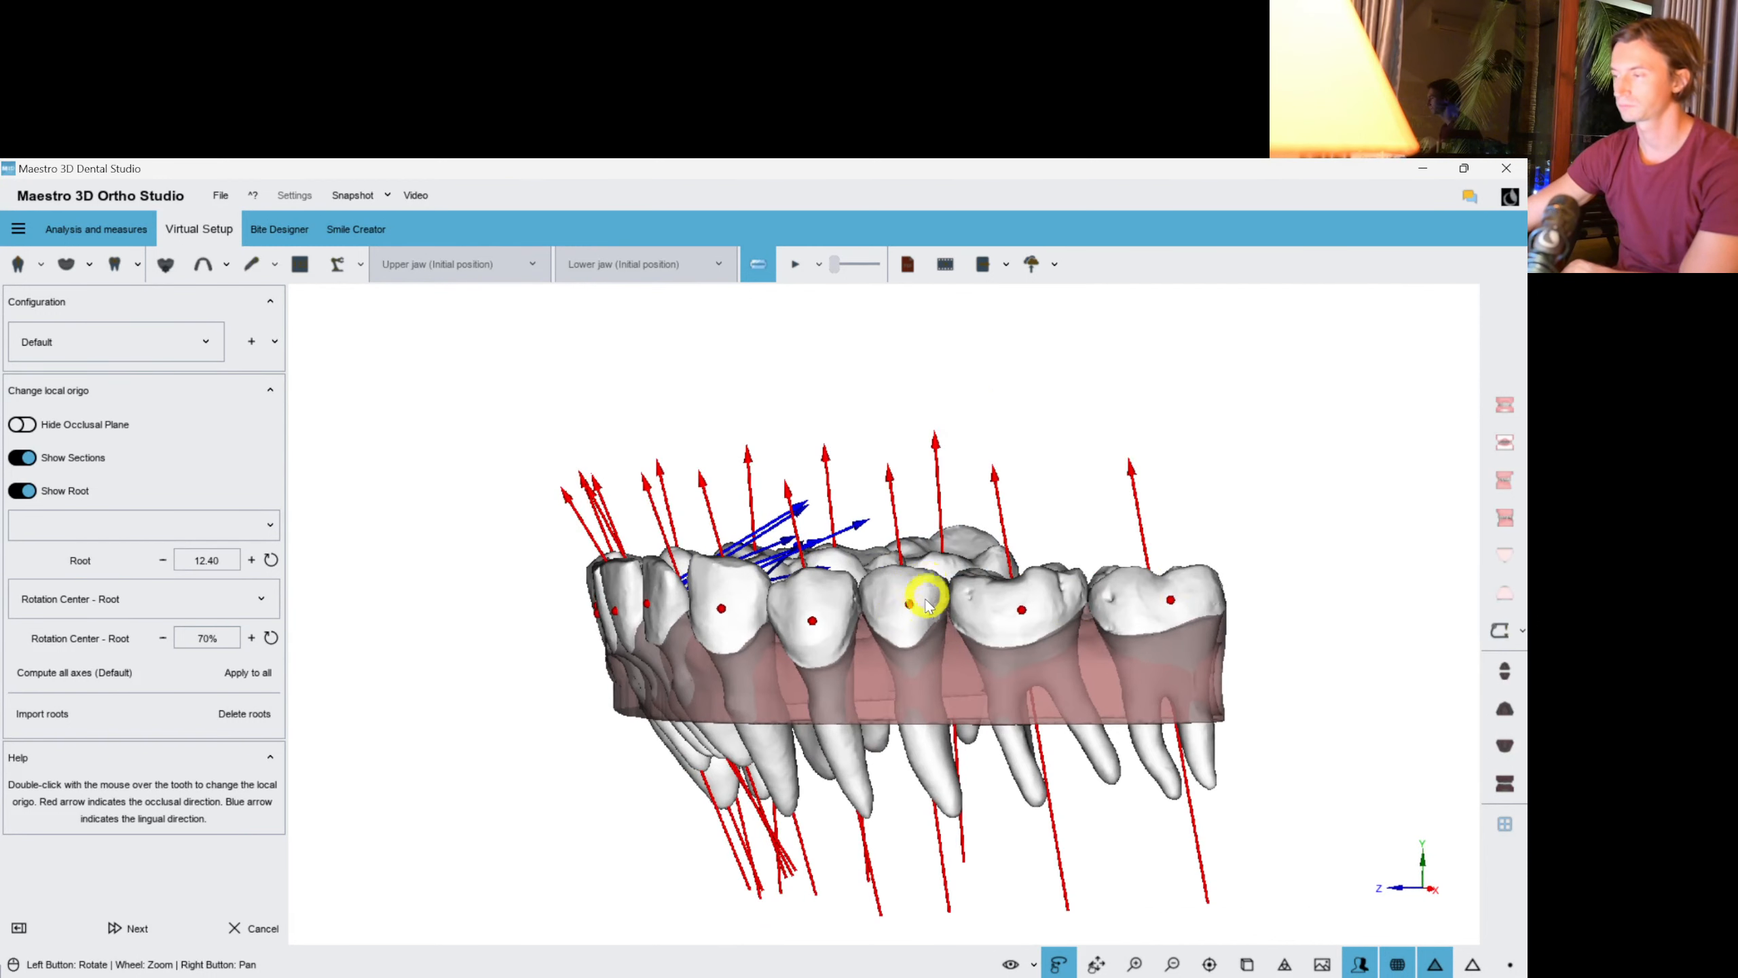
double_click(925, 602)
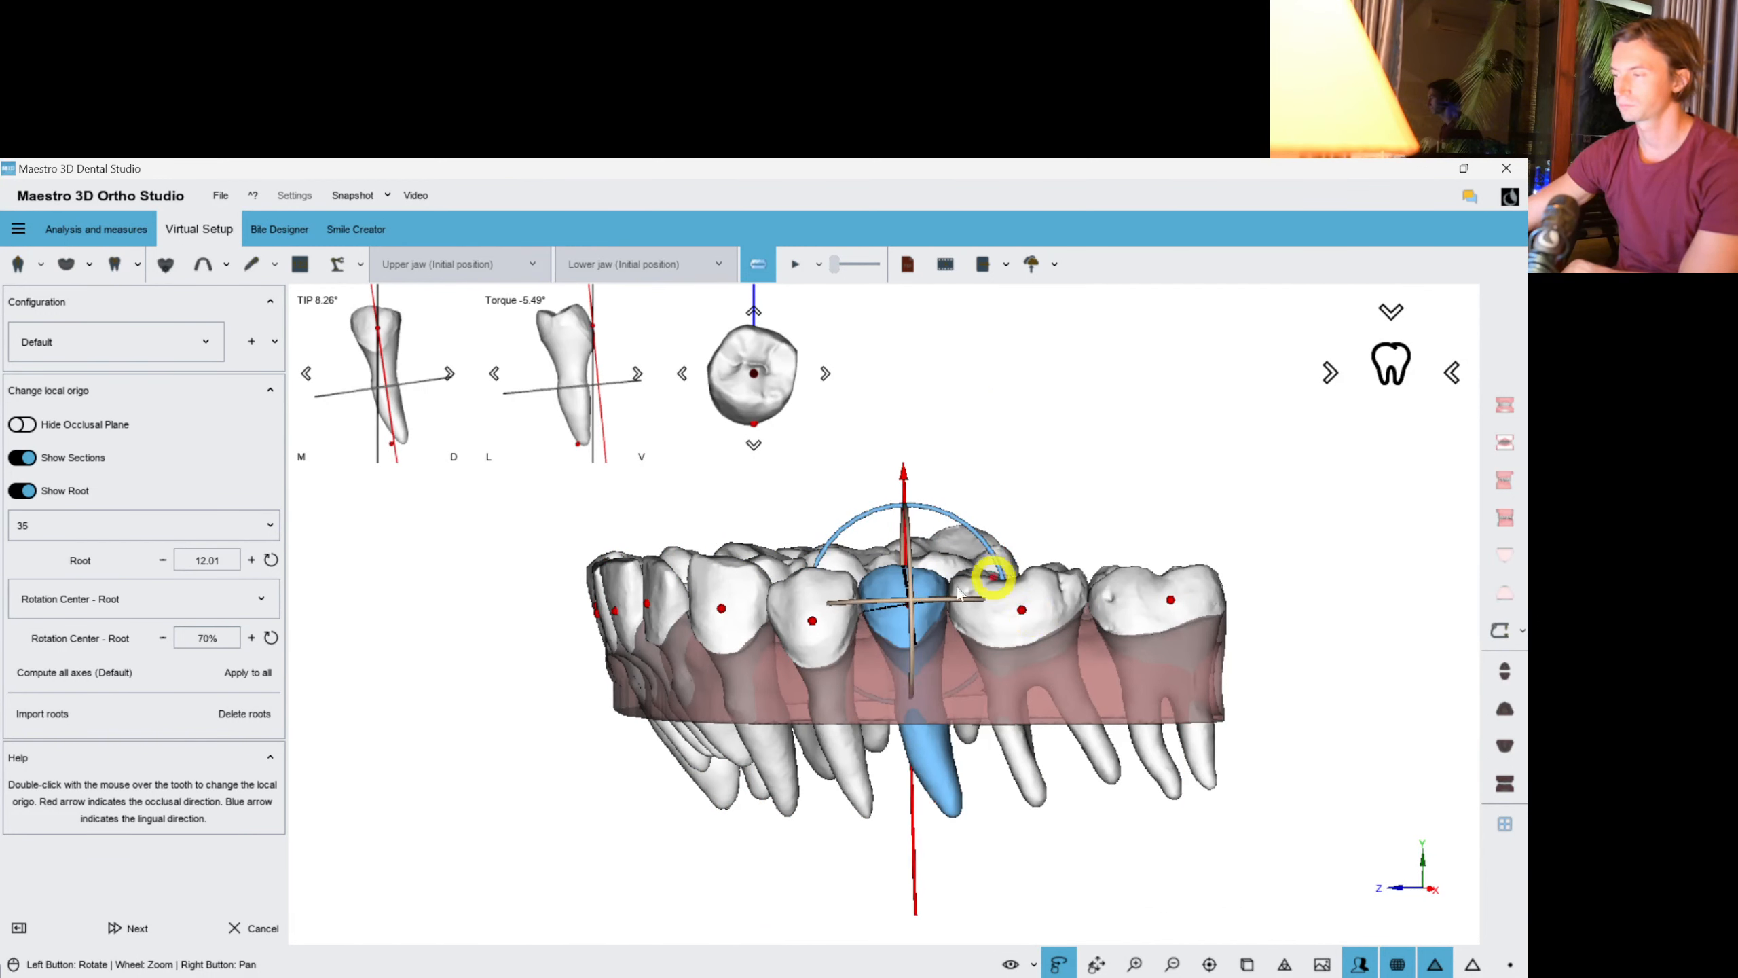
double_click(797, 608)
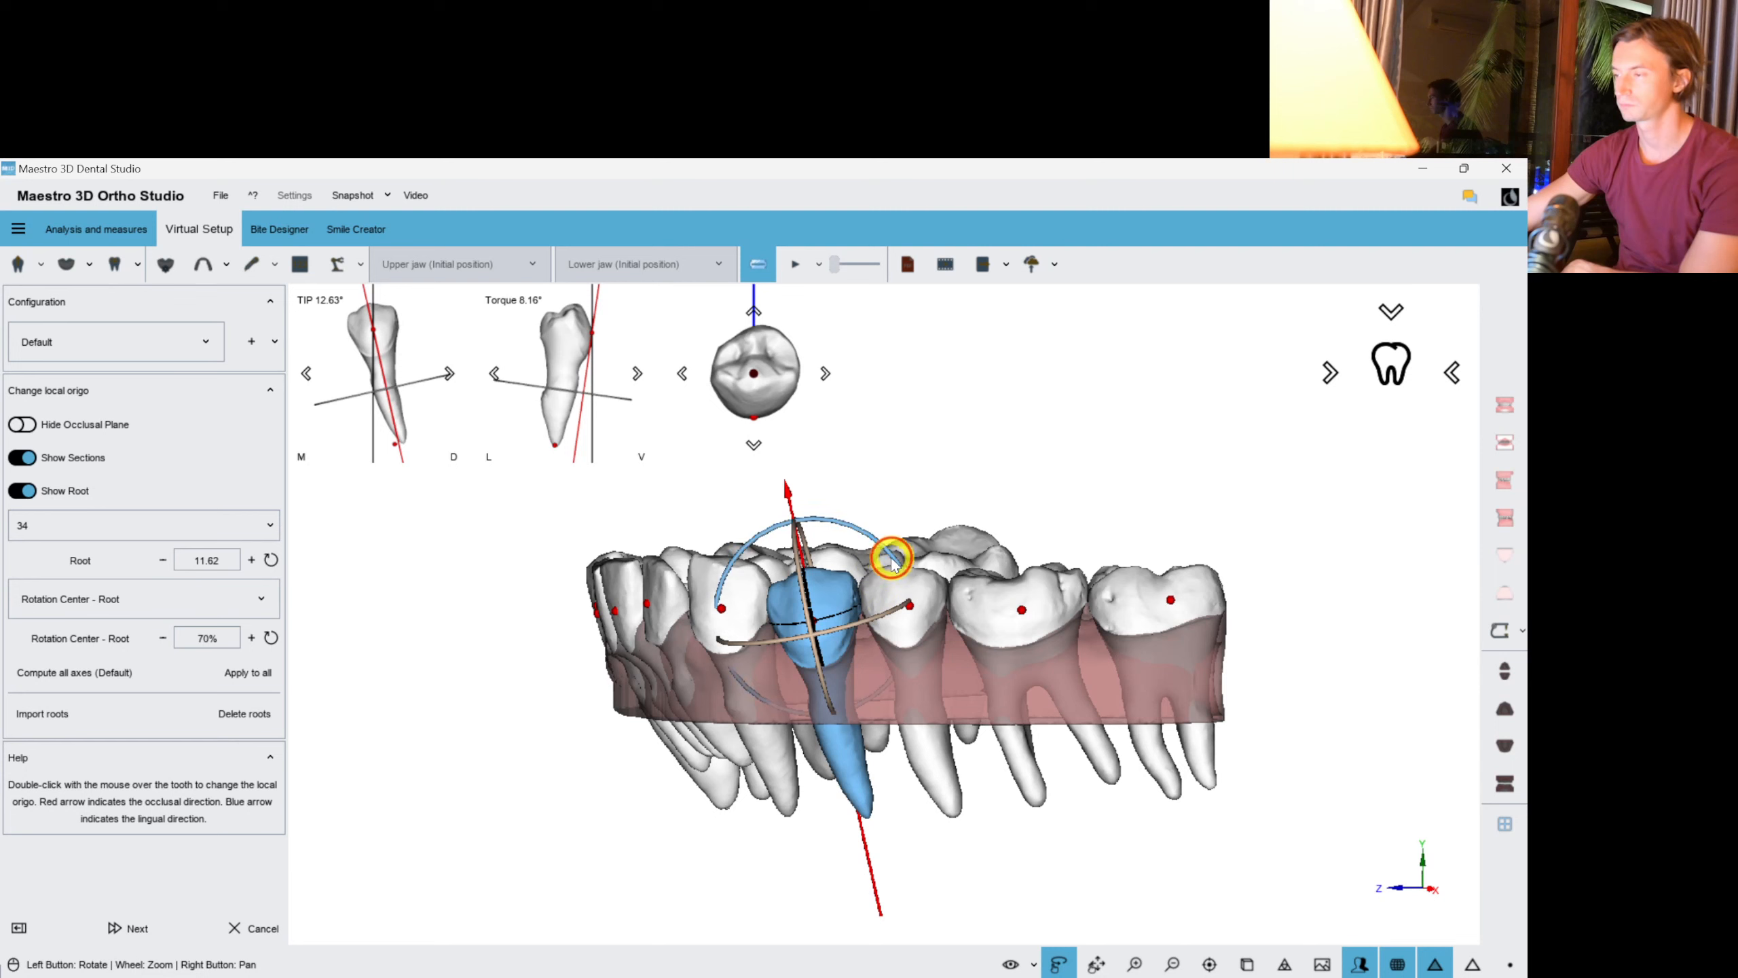
Adjust the local axes of lower right premolars 45 and 44 from the opposite side of the arch.
left_click_drag(900, 684, 764, 566)
double_click(761, 569)
left_click_drag(900, 672, 857, 587)
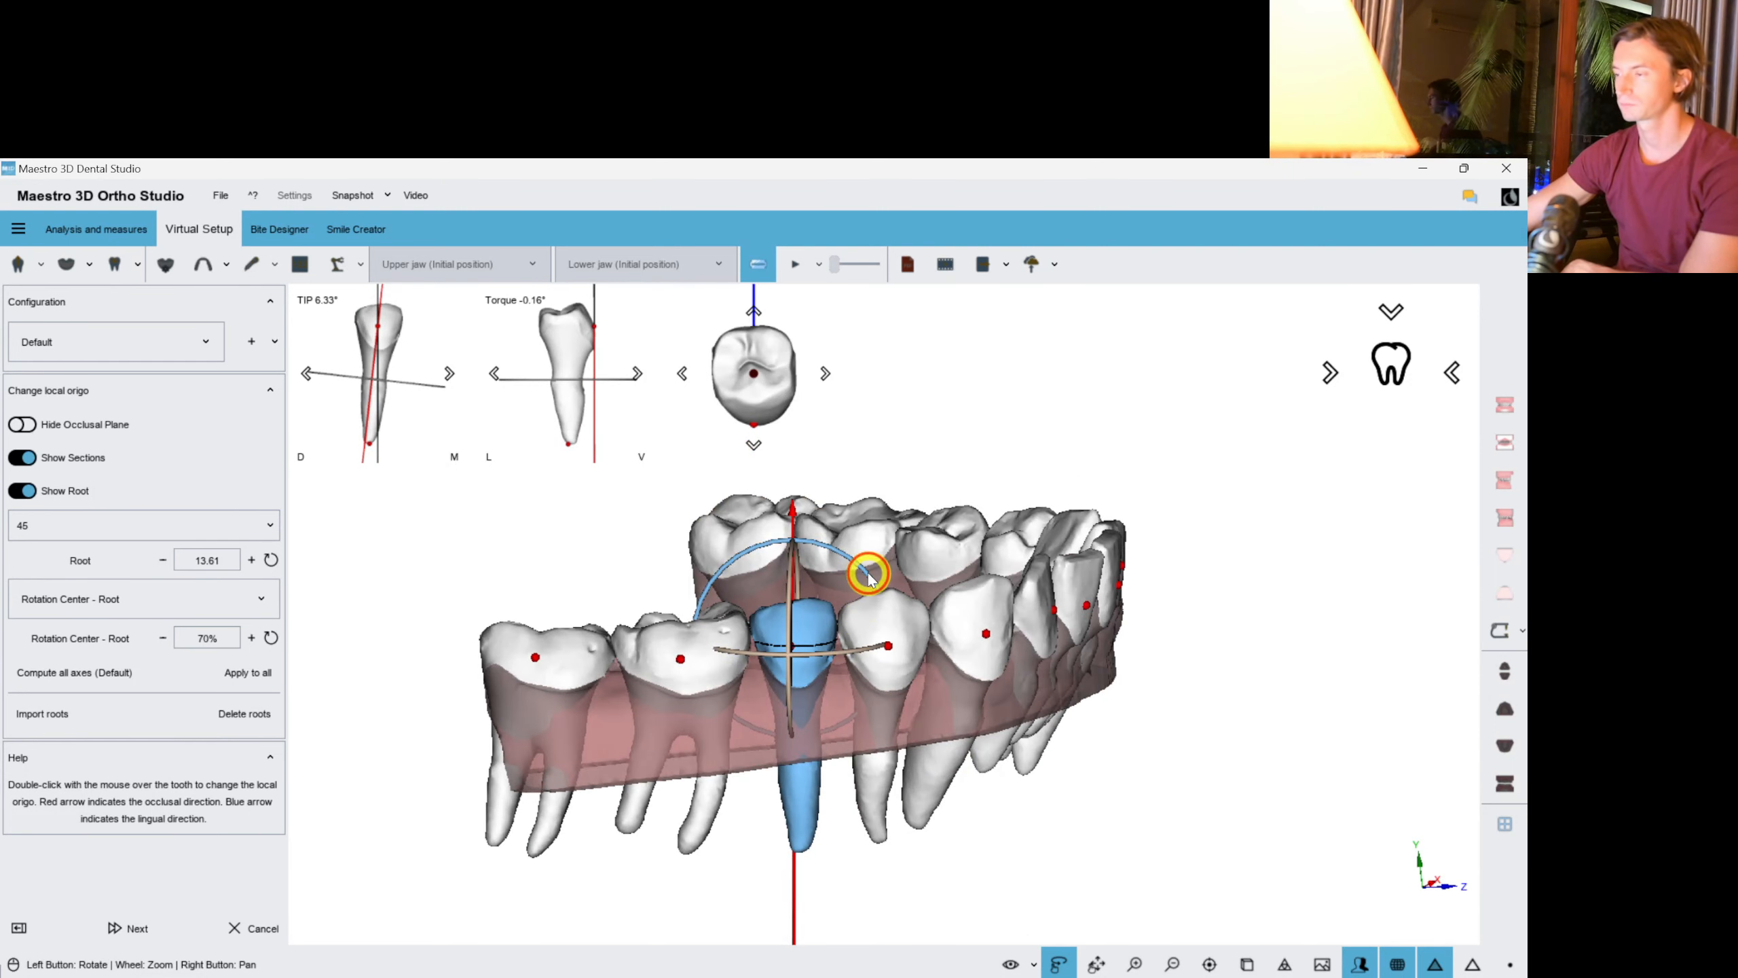
double_click(885, 660)
left_click_drag(1028, 749, 903, 534)
left_click_drag(865, 622, 871, 619)
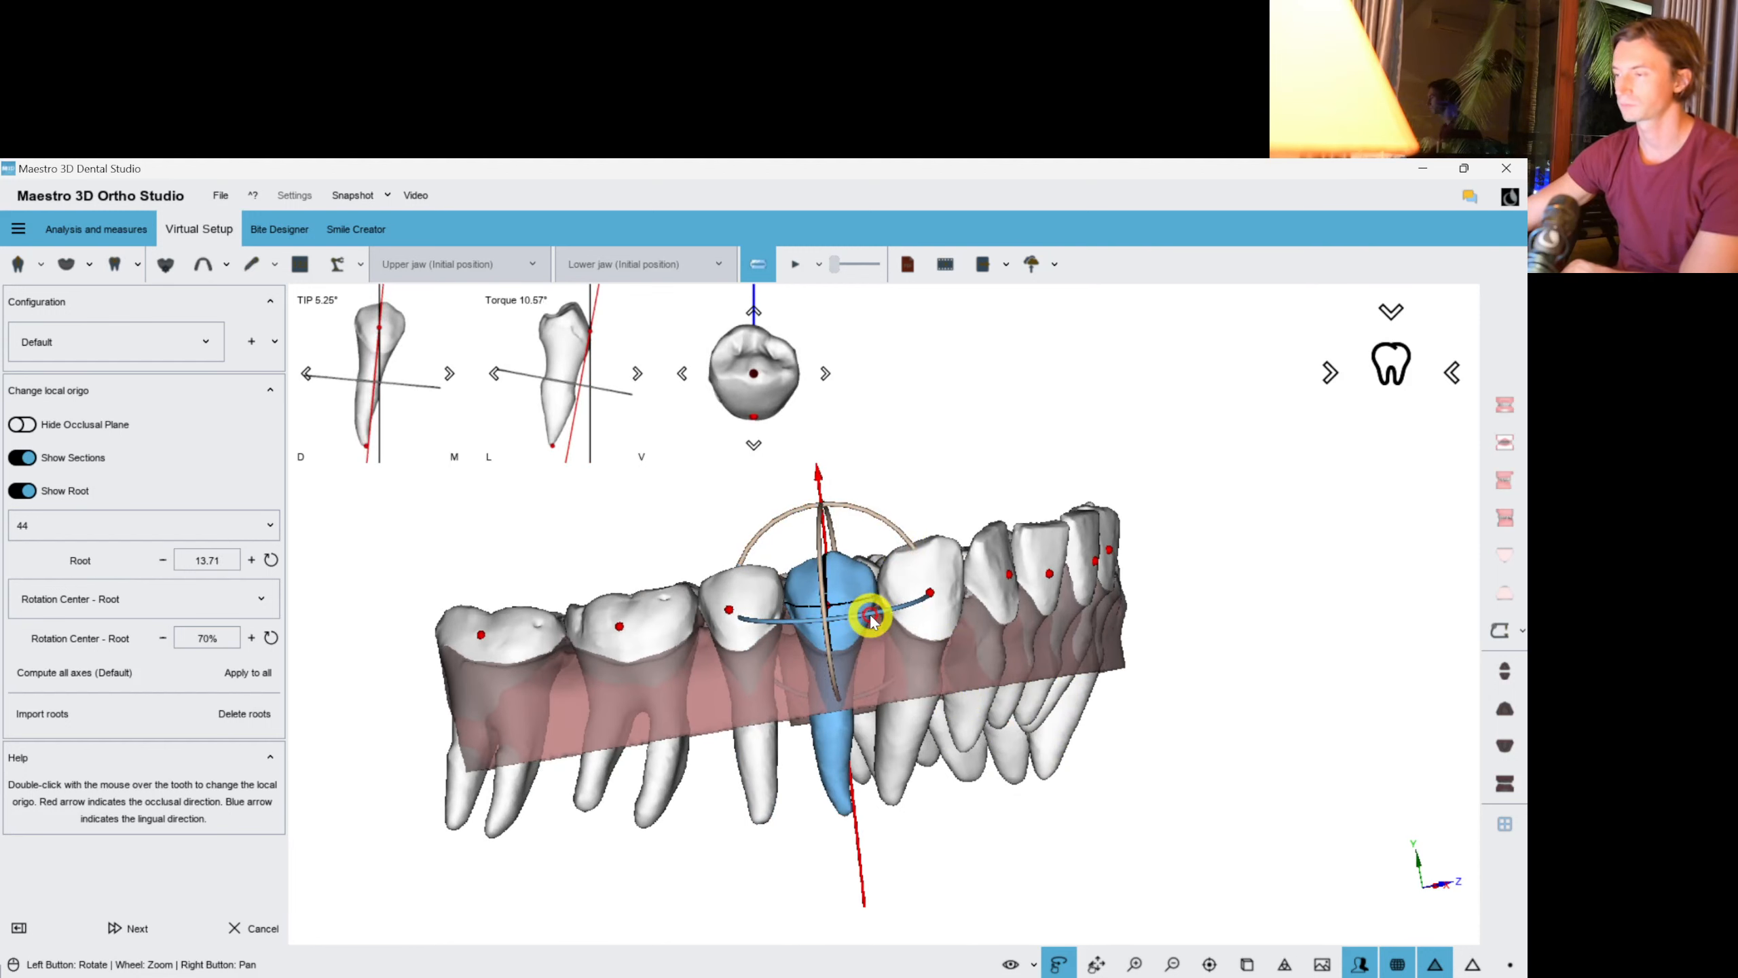
Upright the local axis of lower first molar 46 to a tip of 1.13° and apply the local origin changes.
double_click(553, 617)
left_click_drag(713, 552, 1044, 597)
scroll(1042, 595, "up", 3)
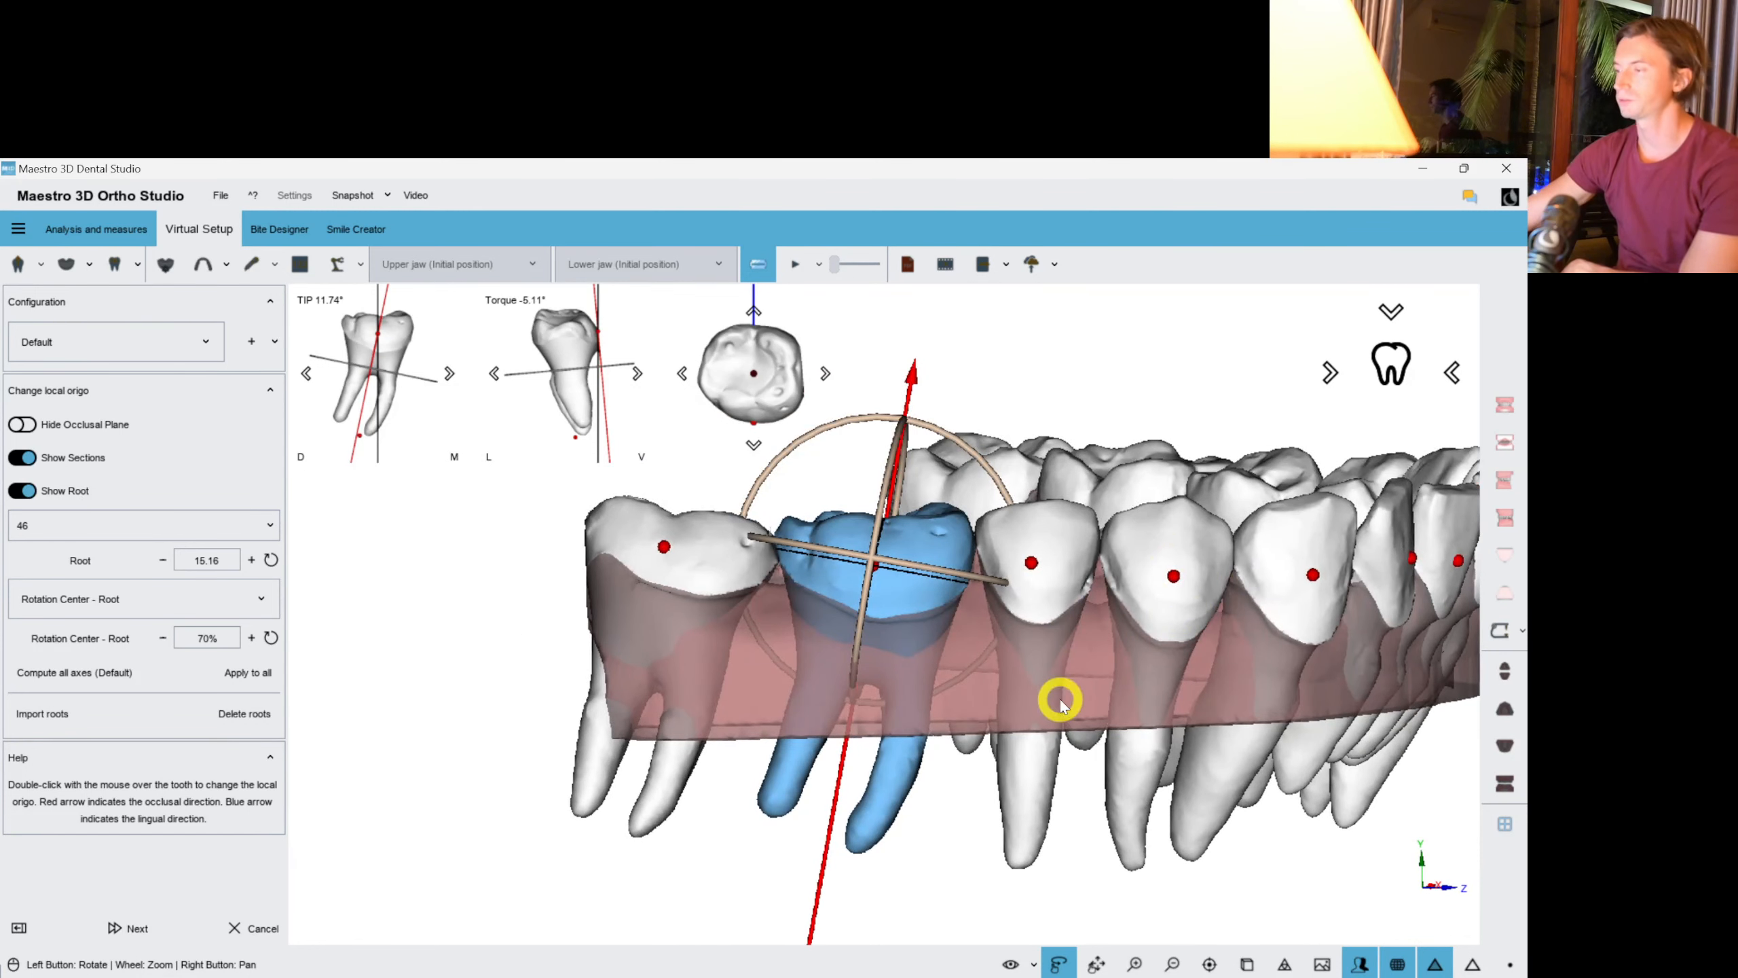
right_click_drag(1110, 667, 1009, 698)
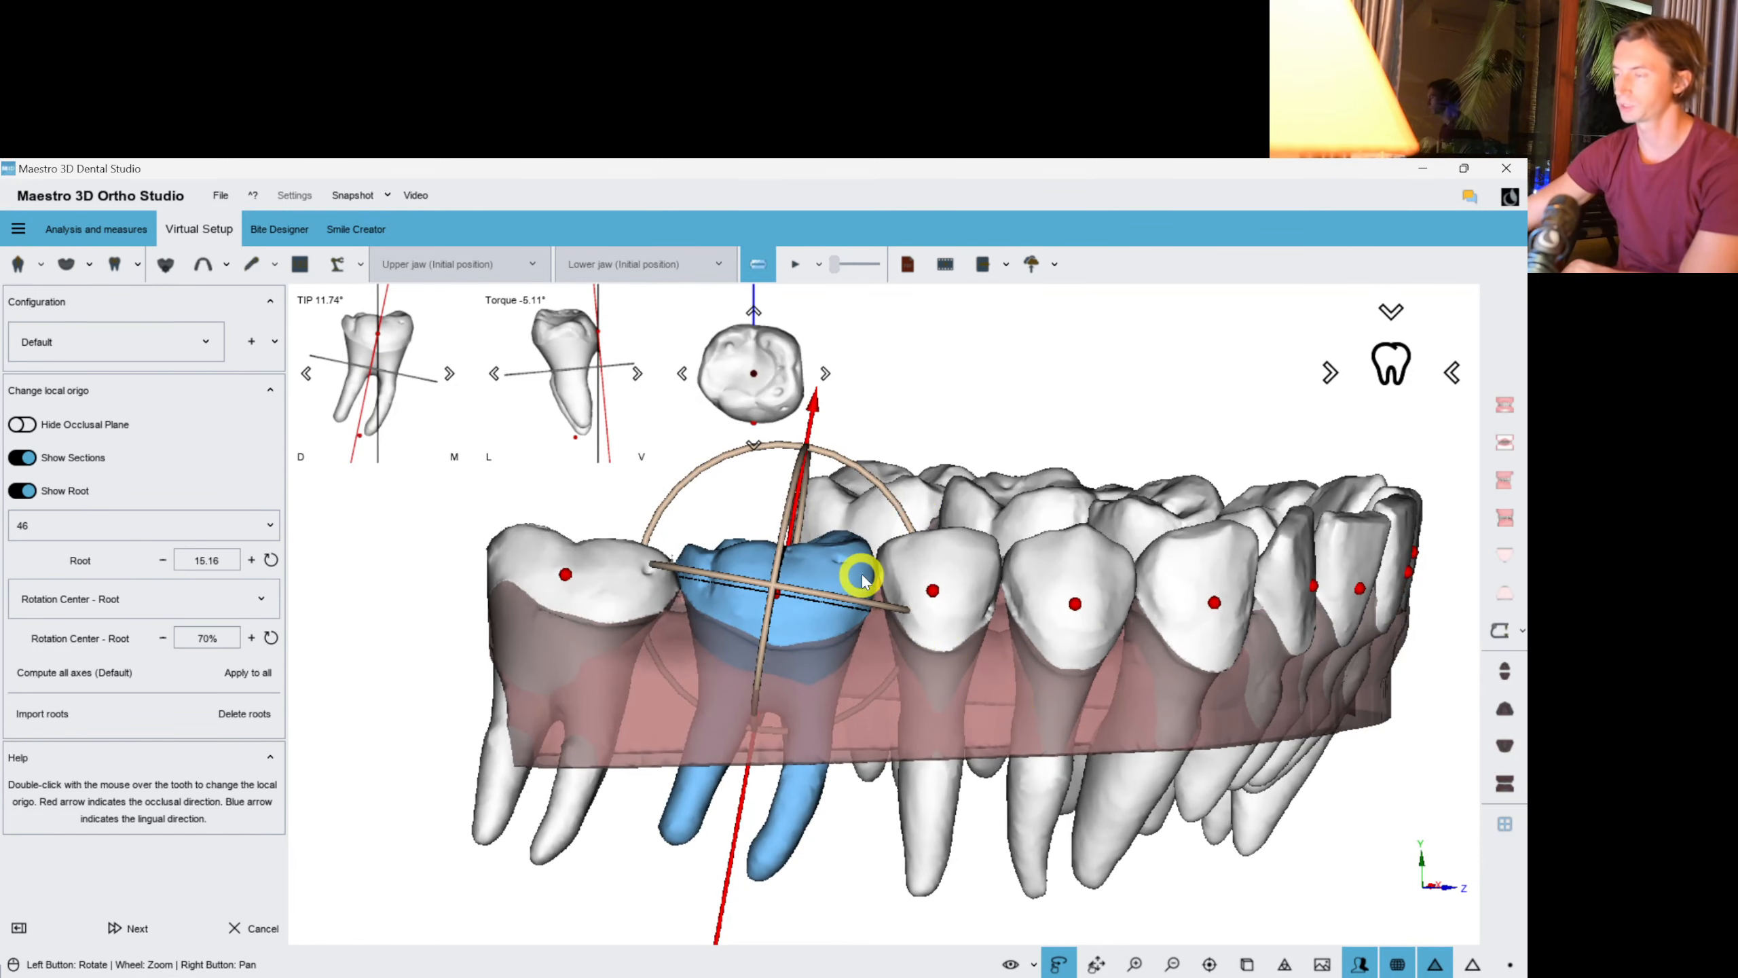
left_click_drag(902, 513, 905, 483)
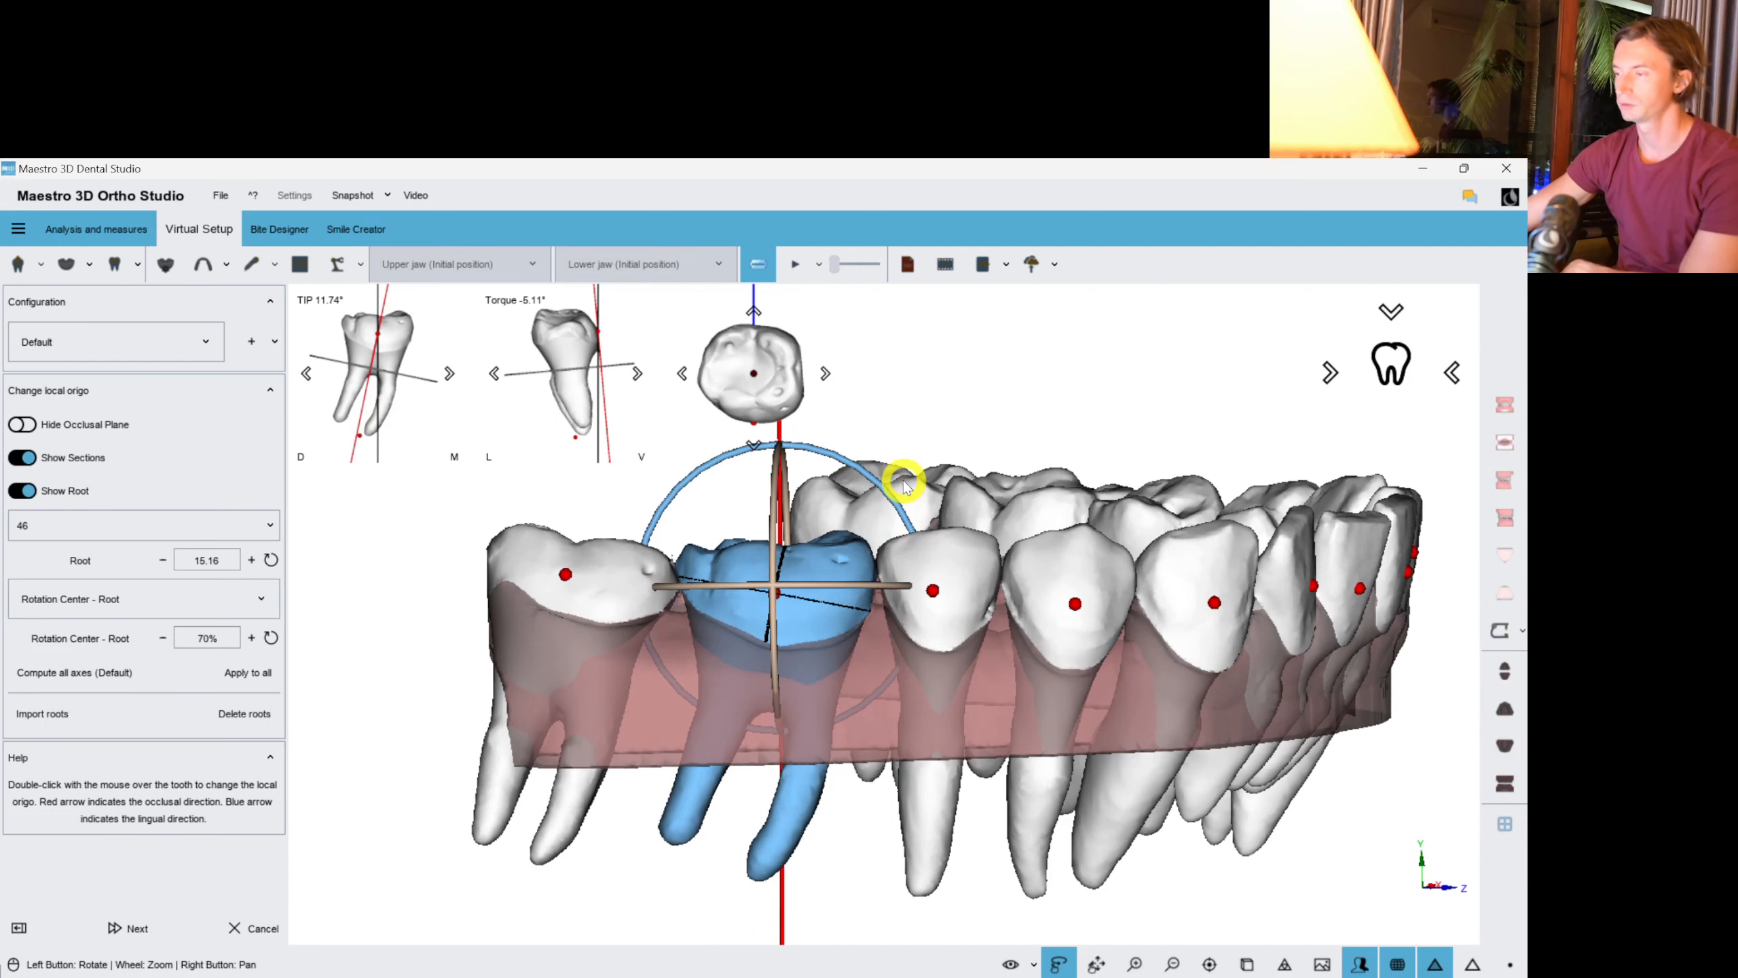
double_click(804, 600)
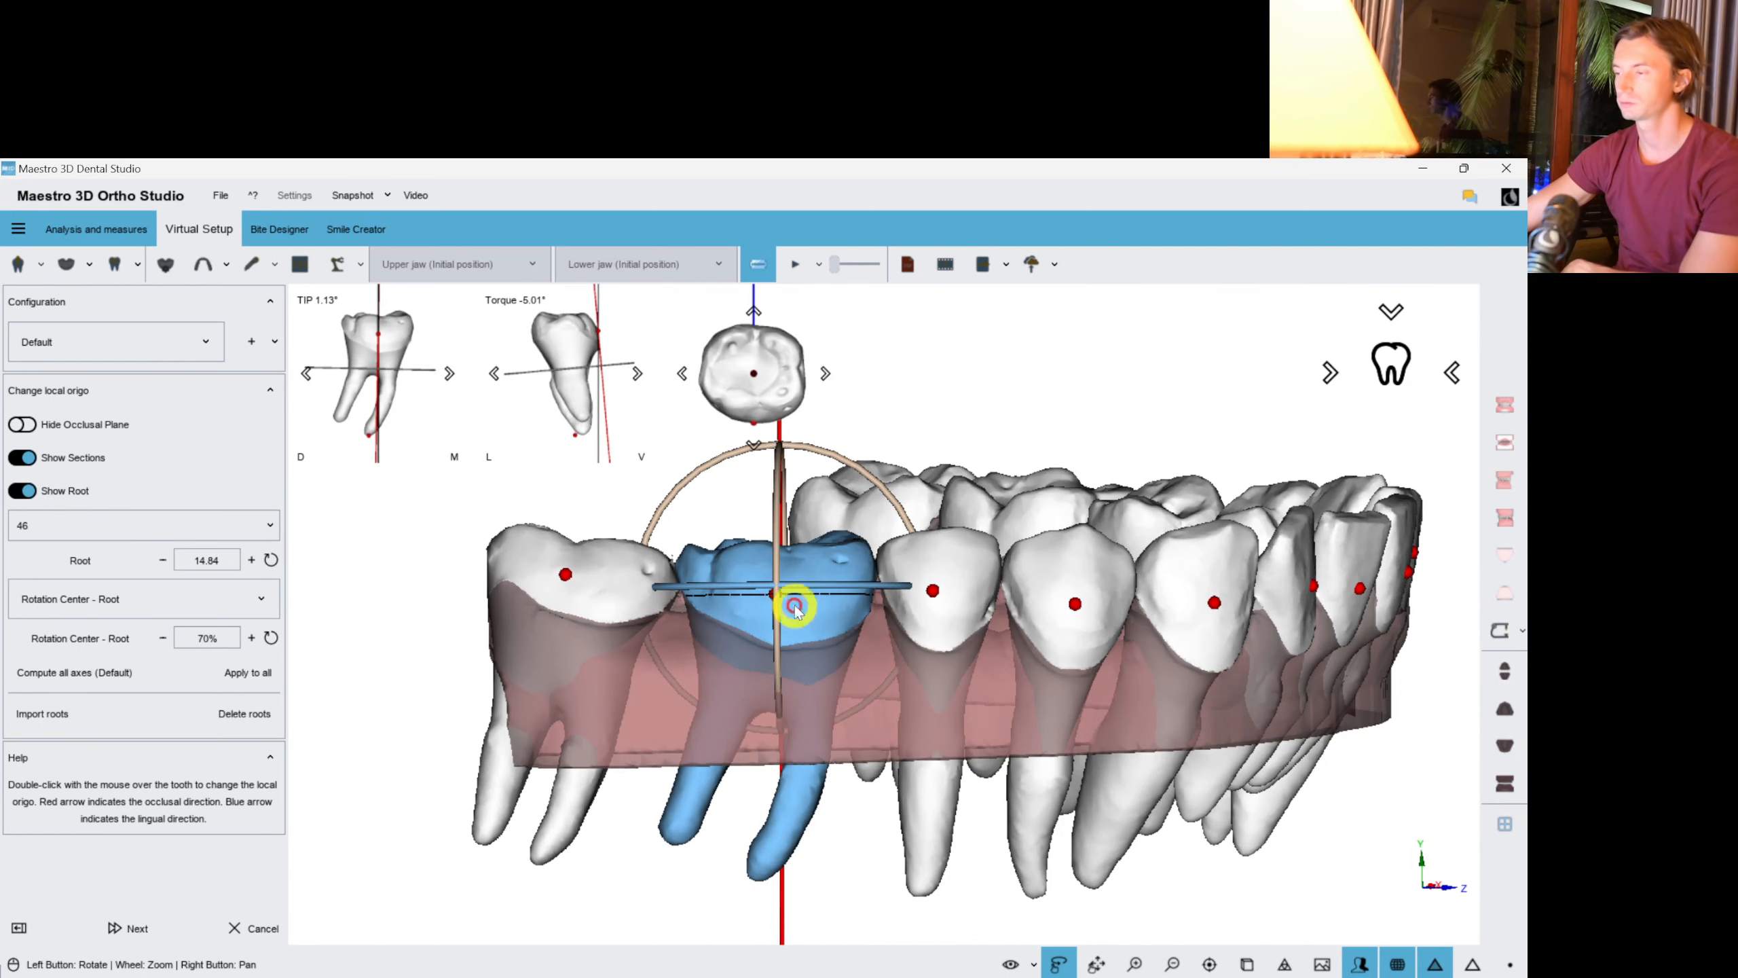
left_click(113, 930)
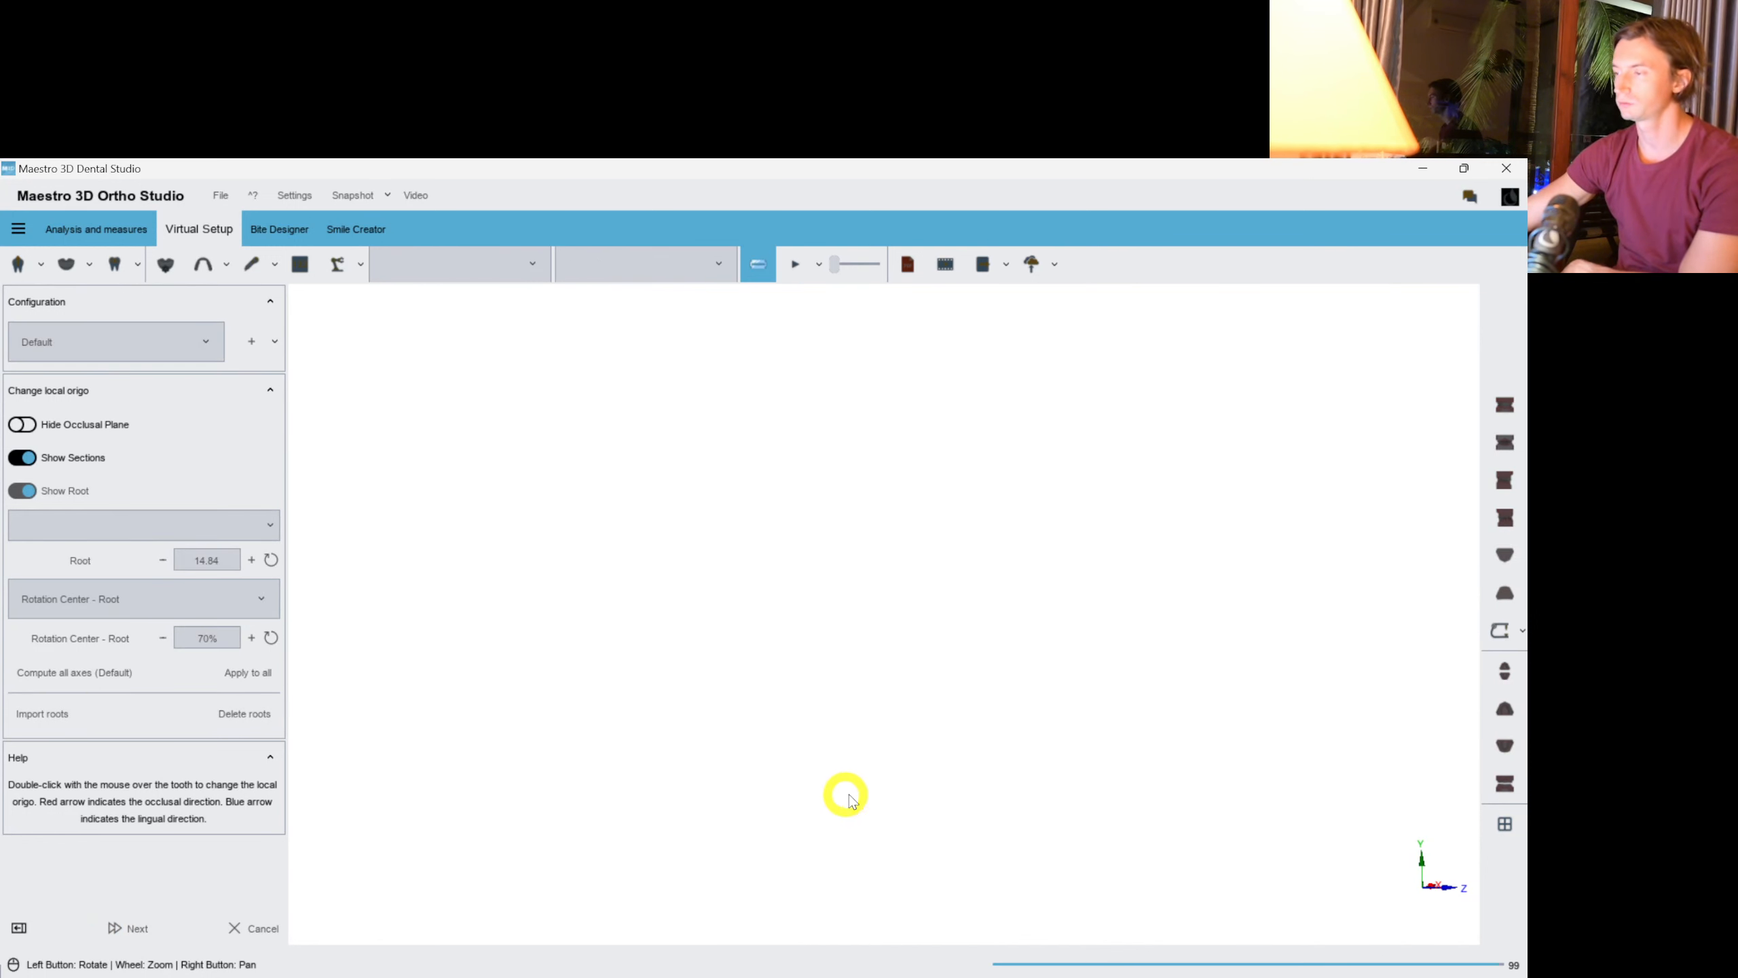
left_click(792, 640)
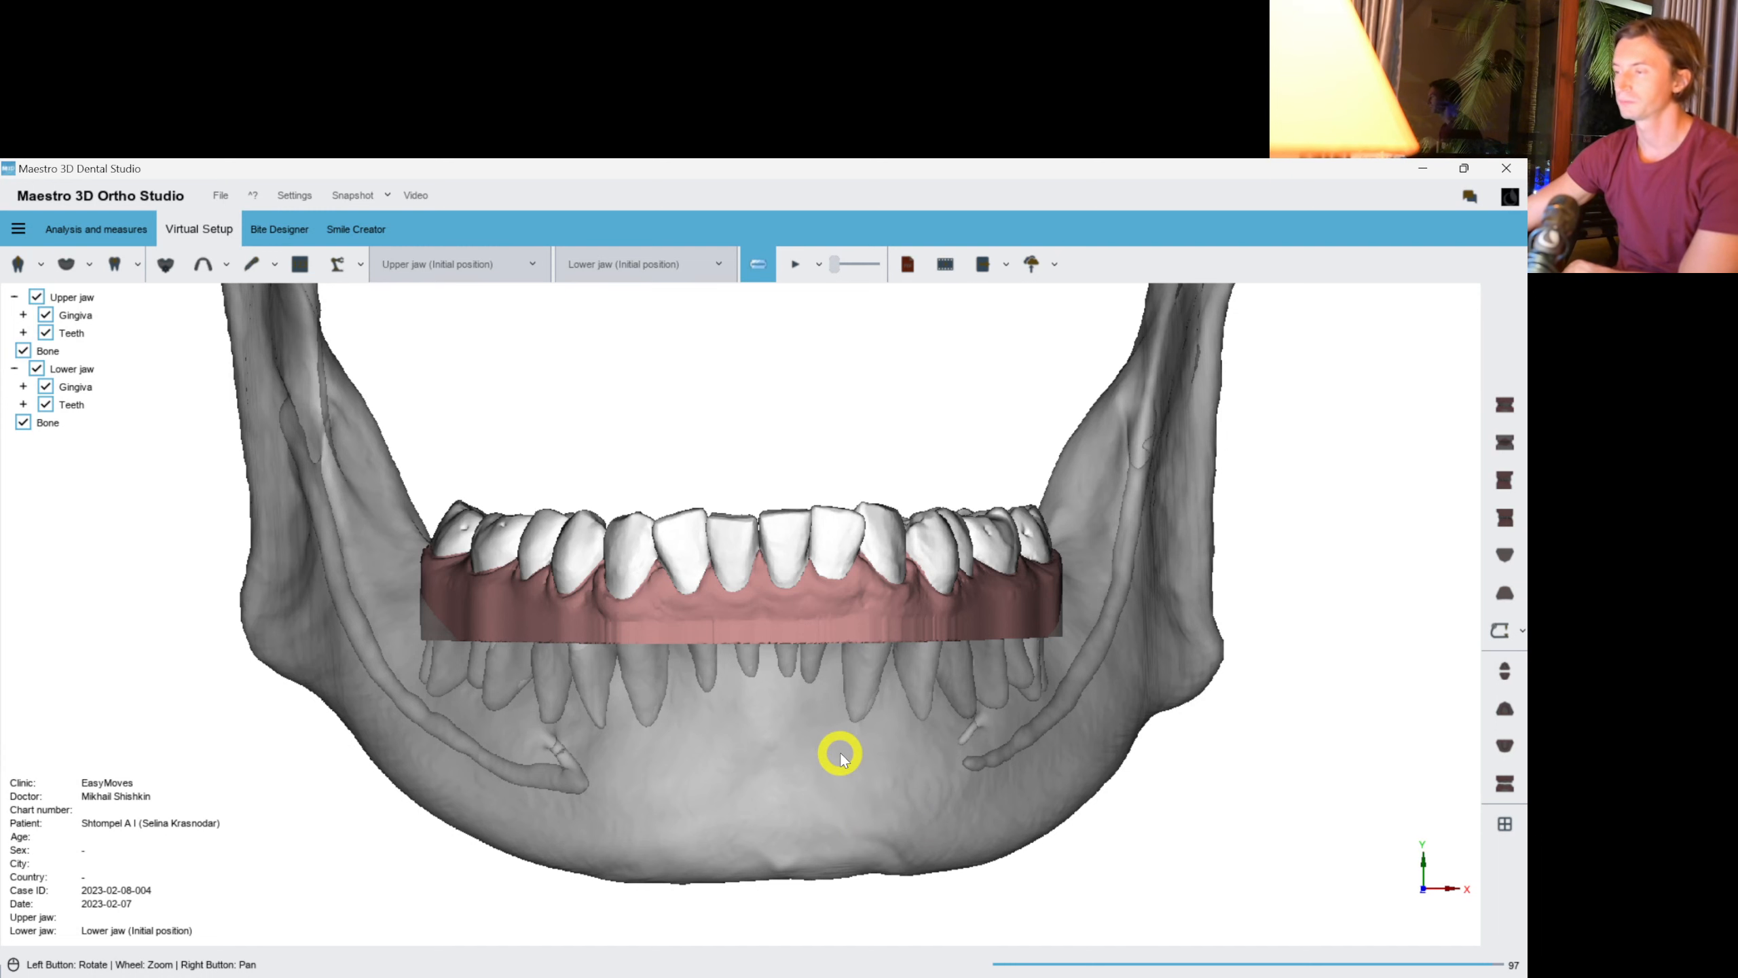
right_click_drag(765, 645, 776, 679)
left_click_drag(781, 682, 834, 688)
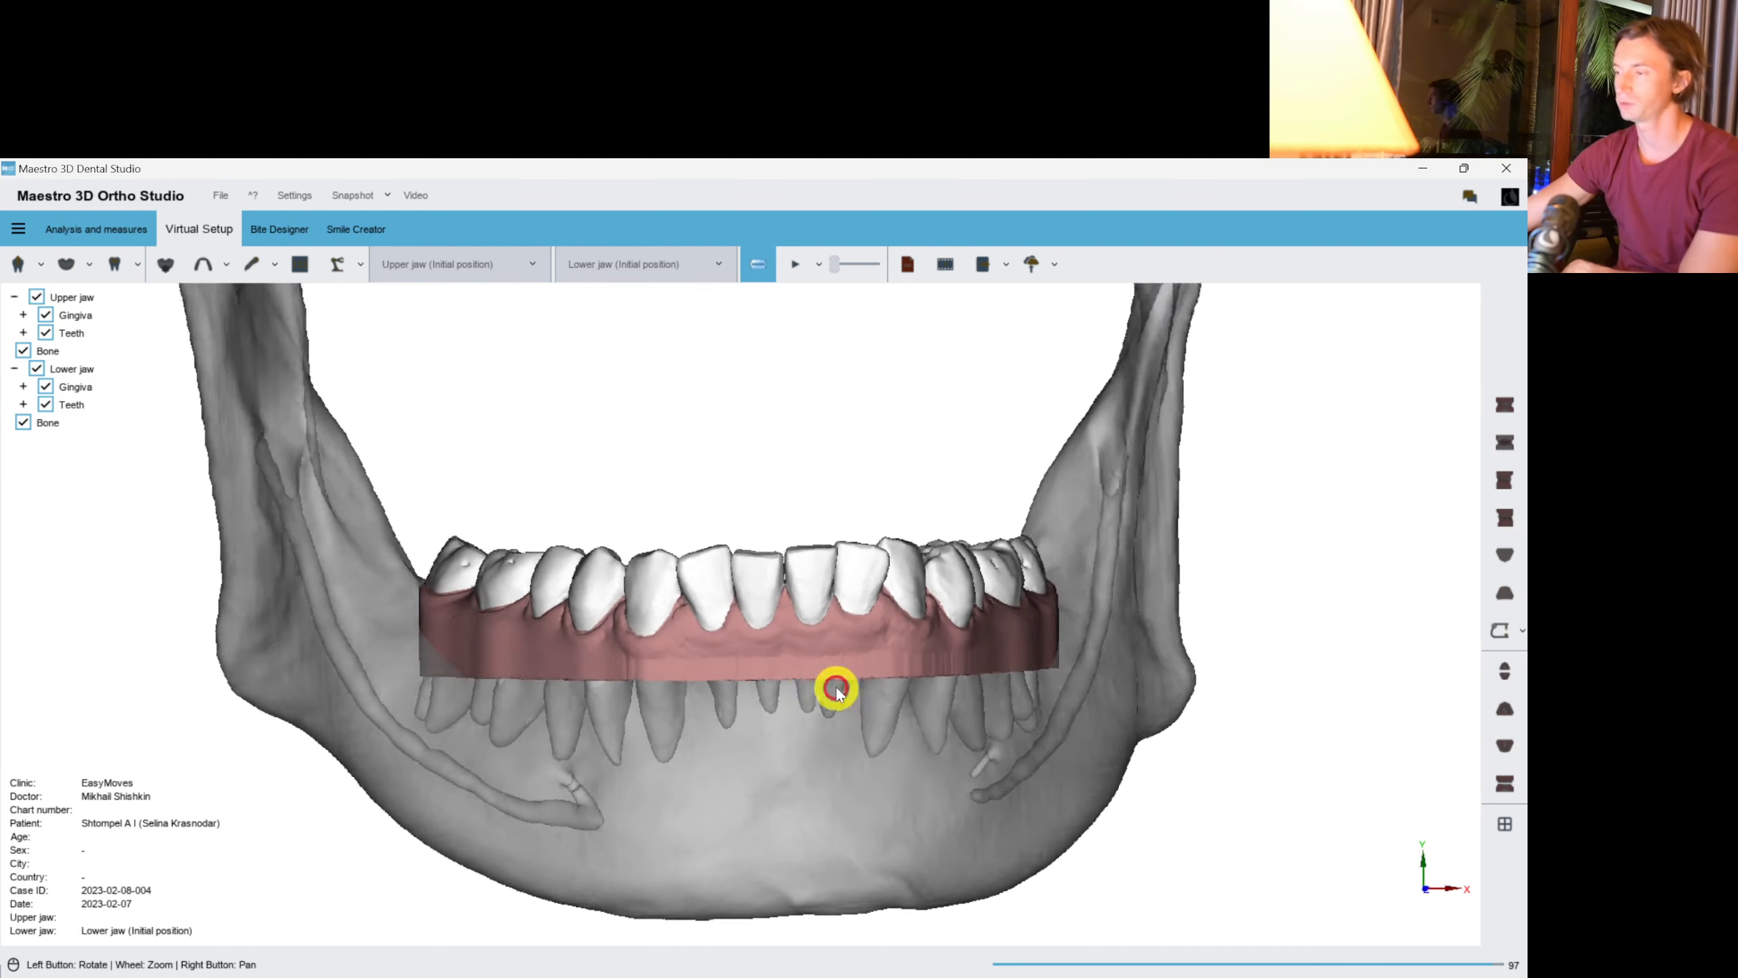
scroll(835, 688, "up", 2)
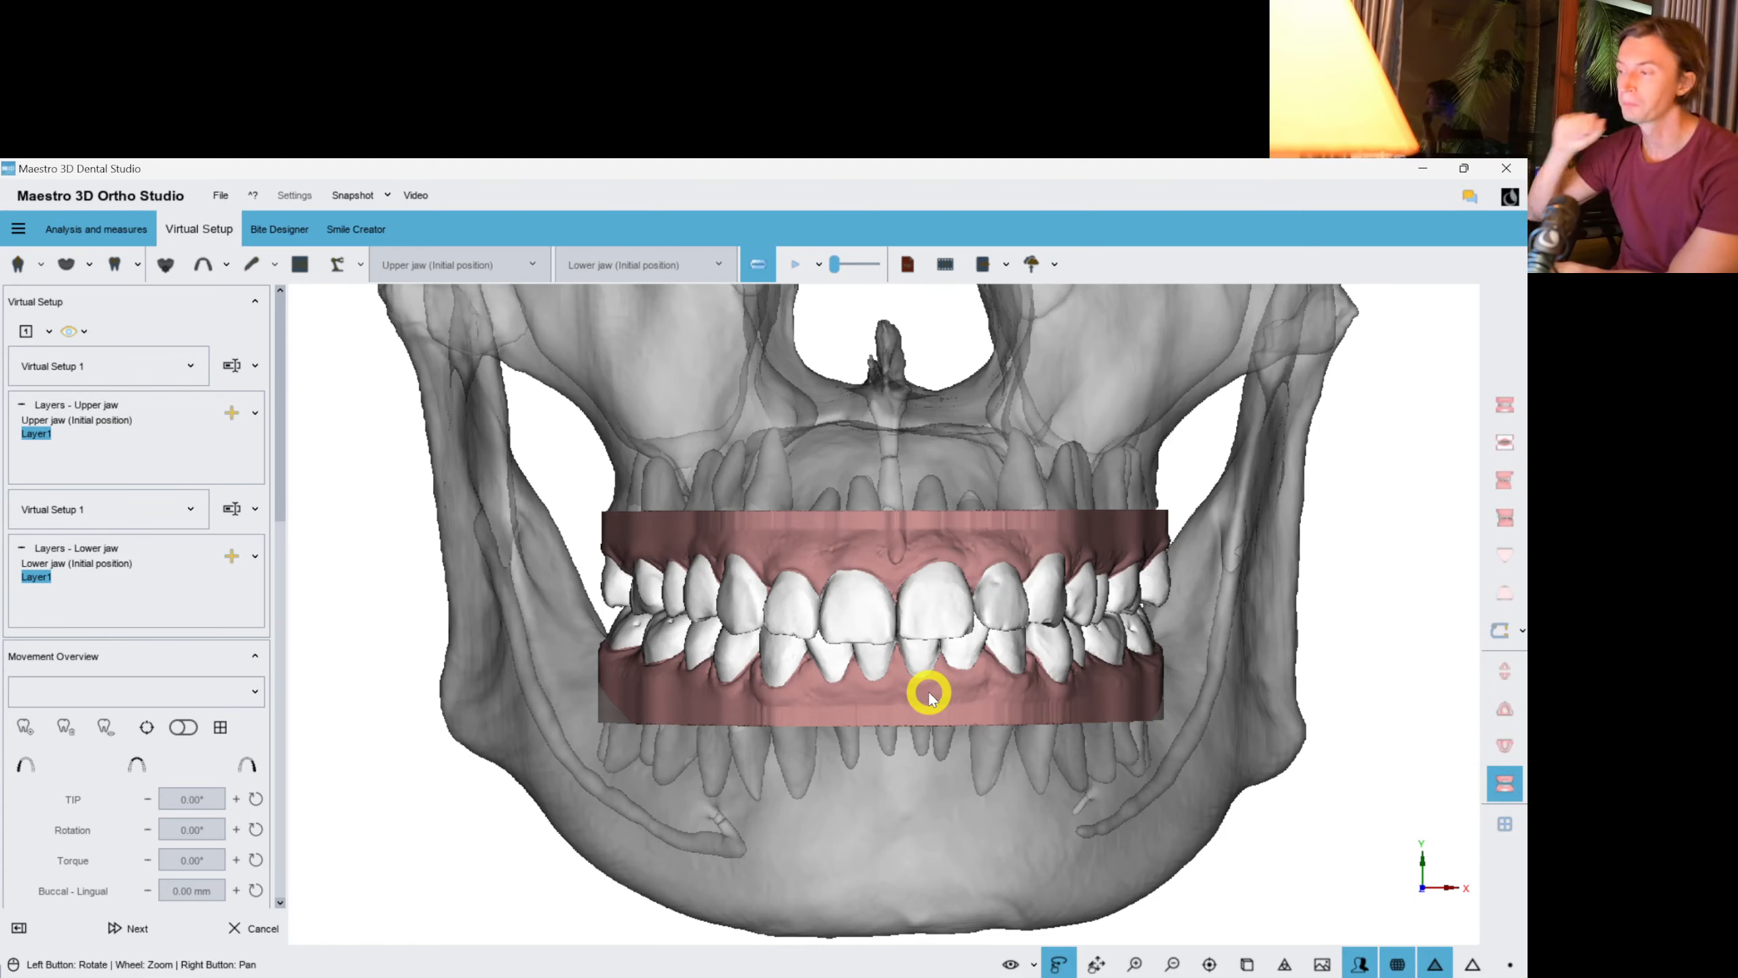
Show only the lower jaw of Virtual Setup 1 in occlusal view and enable the tooth movement handles.
scroll(912, 678, "down", 3)
scroll(904, 686, "up", 5)
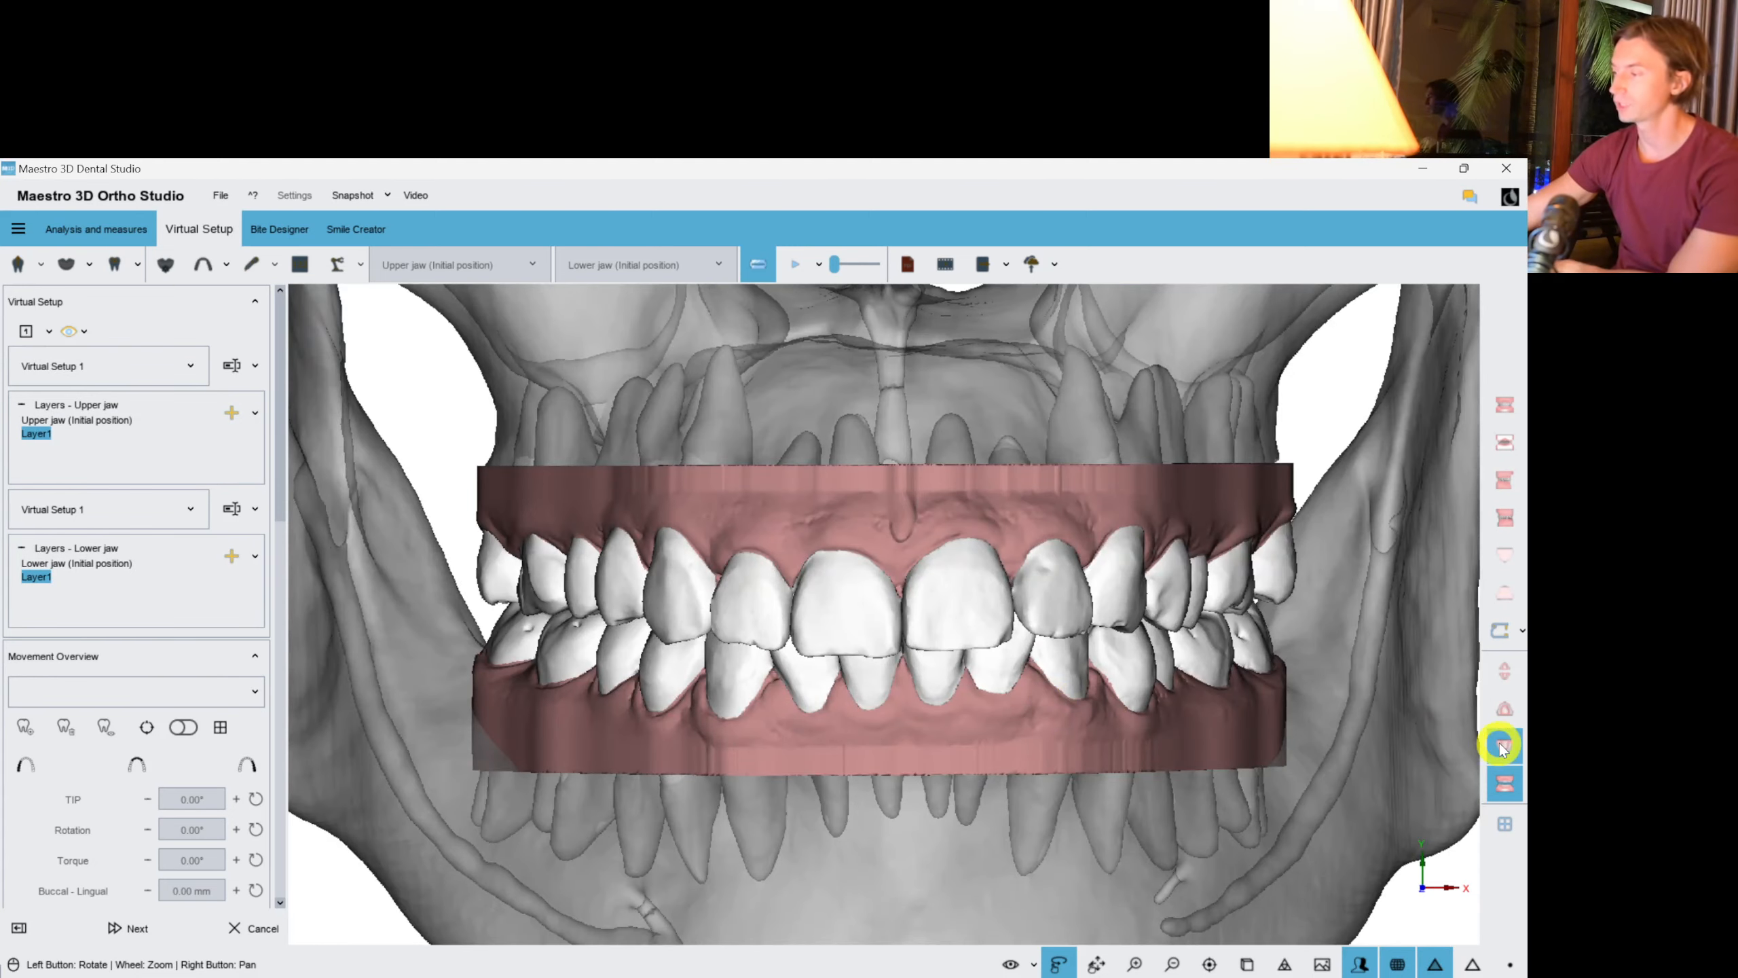
left_click(1500, 746)
left_click_drag(1013, 427, 851, 552)
left_click_drag(590, 585, 604, 548)
left_click(655, 582)
left_click_drag(868, 581, 915, 551)
scroll(965, 606, "up", 2)
left_click(152, 727)
Tilt lower molar 36 buccally and torque premolar 35 by 8.28°.
left_click(531, 702)
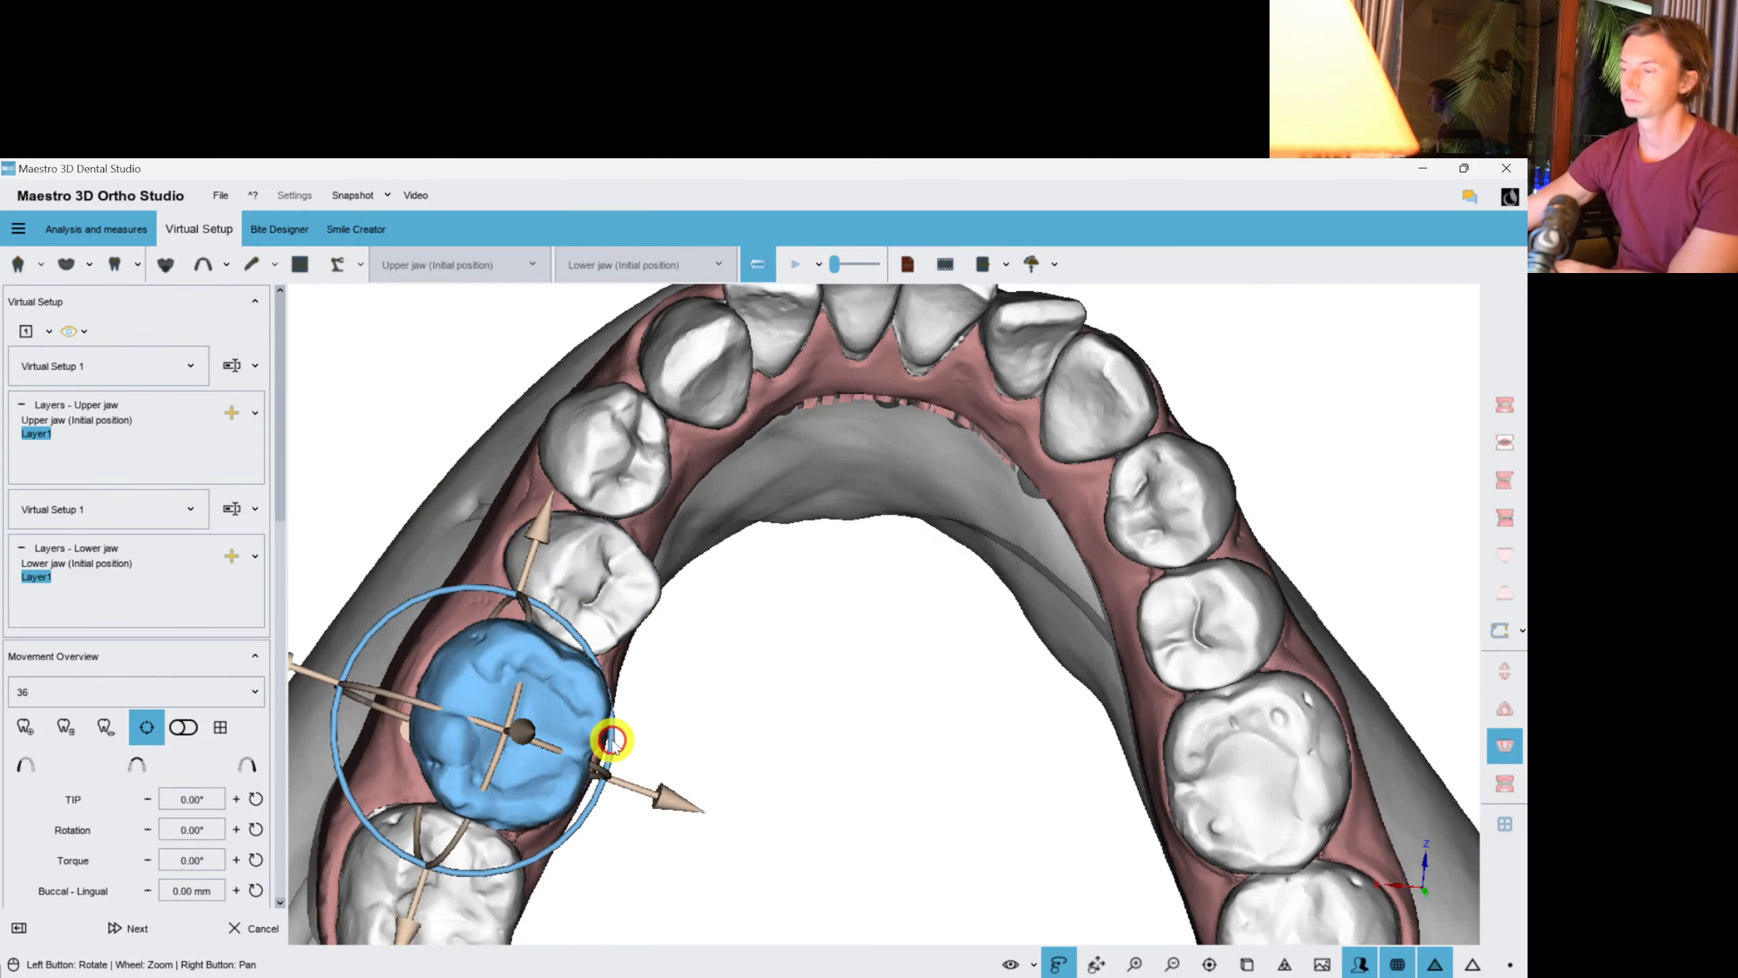
left_click_drag(611, 741, 527, 737)
left_click(597, 621)
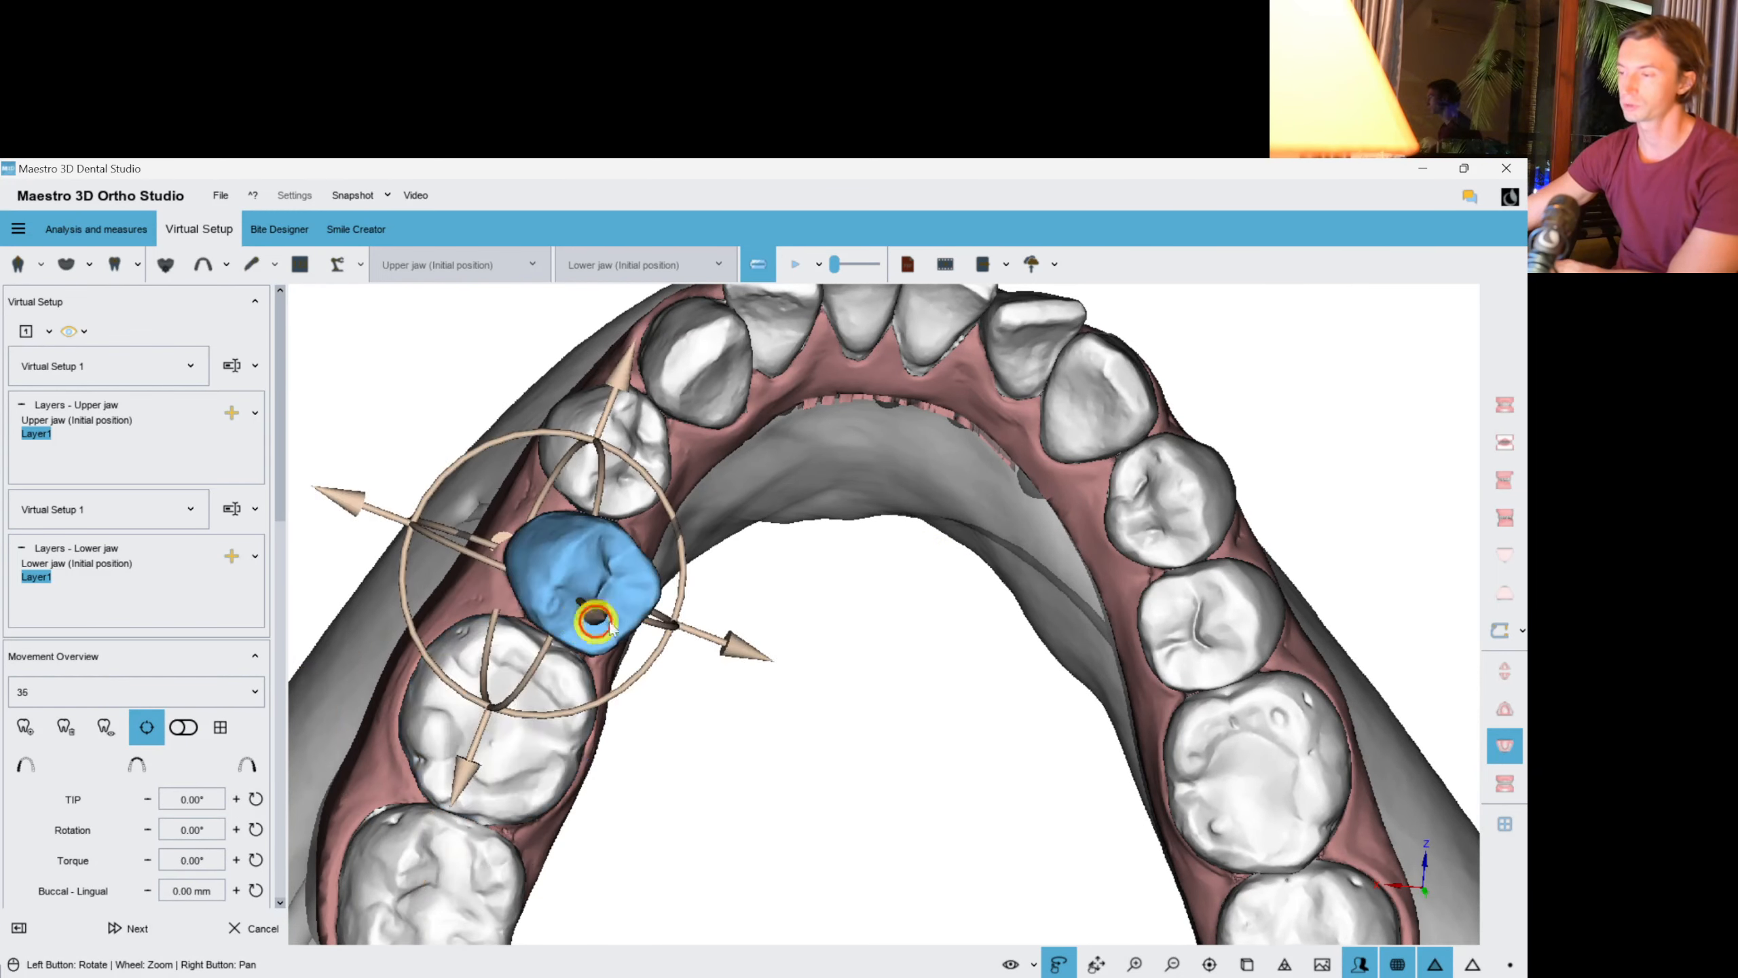
left_click_drag(660, 618, 636, 612)
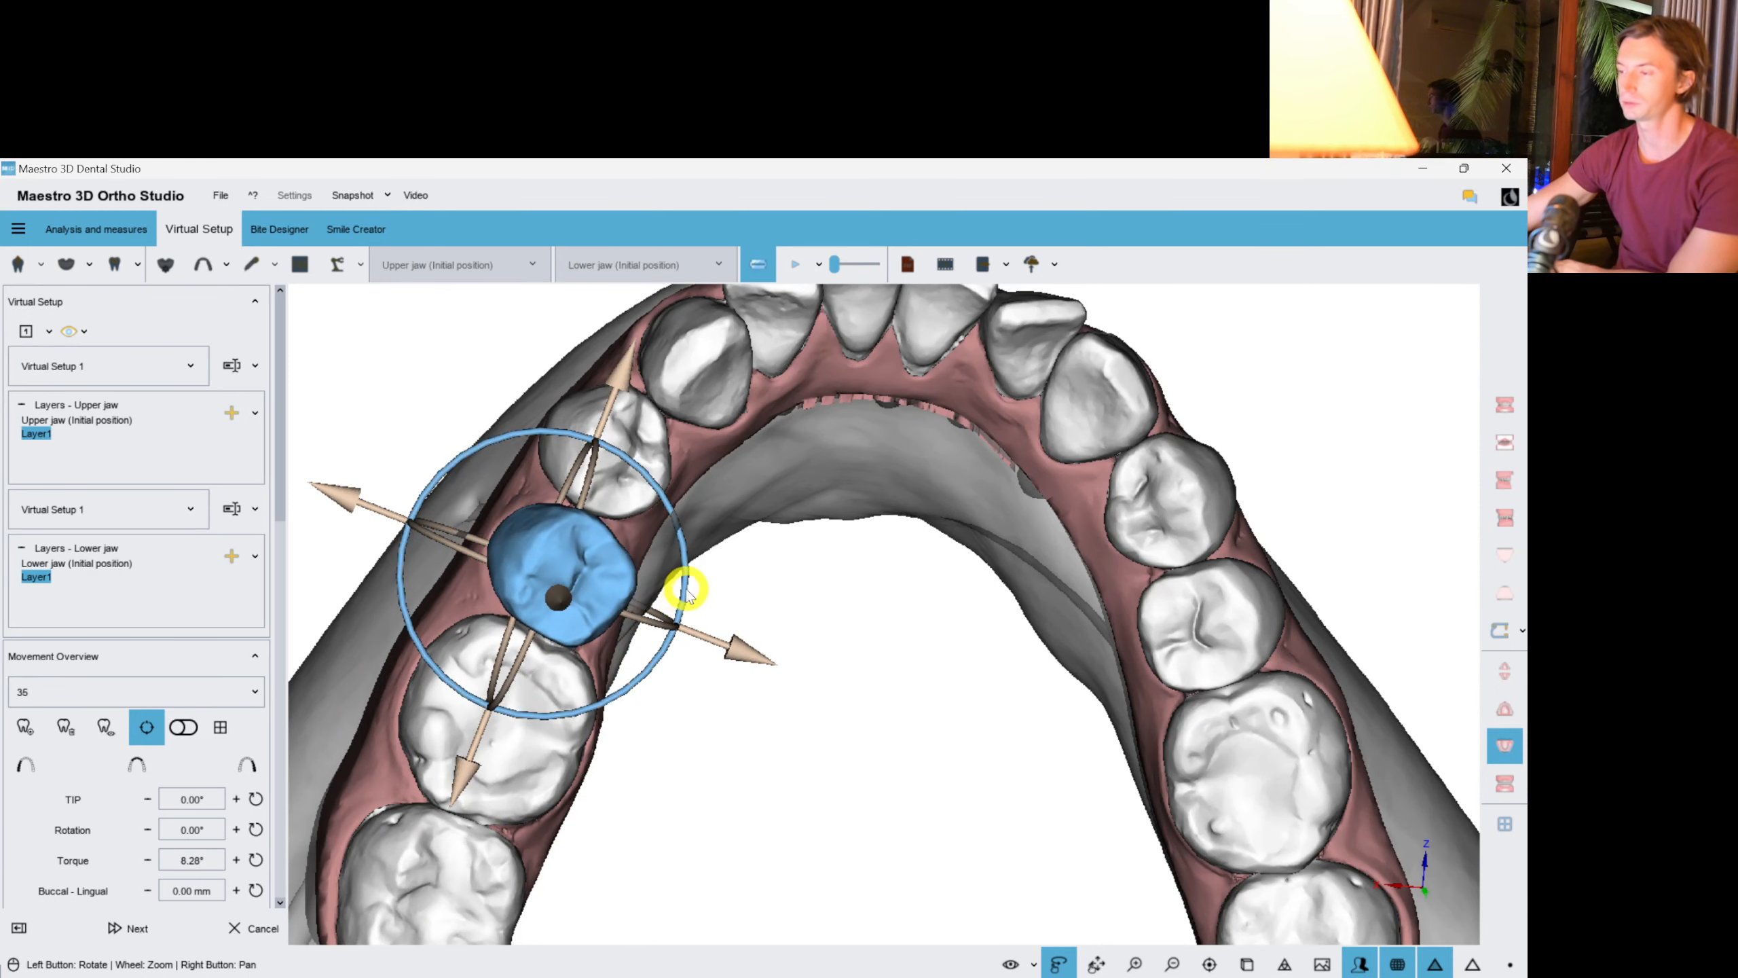
Torque lower premolar 34 buccally by 3.86° with a tip of -0.60°, and refine the inclination of premolar 35.
left_click(674, 502)
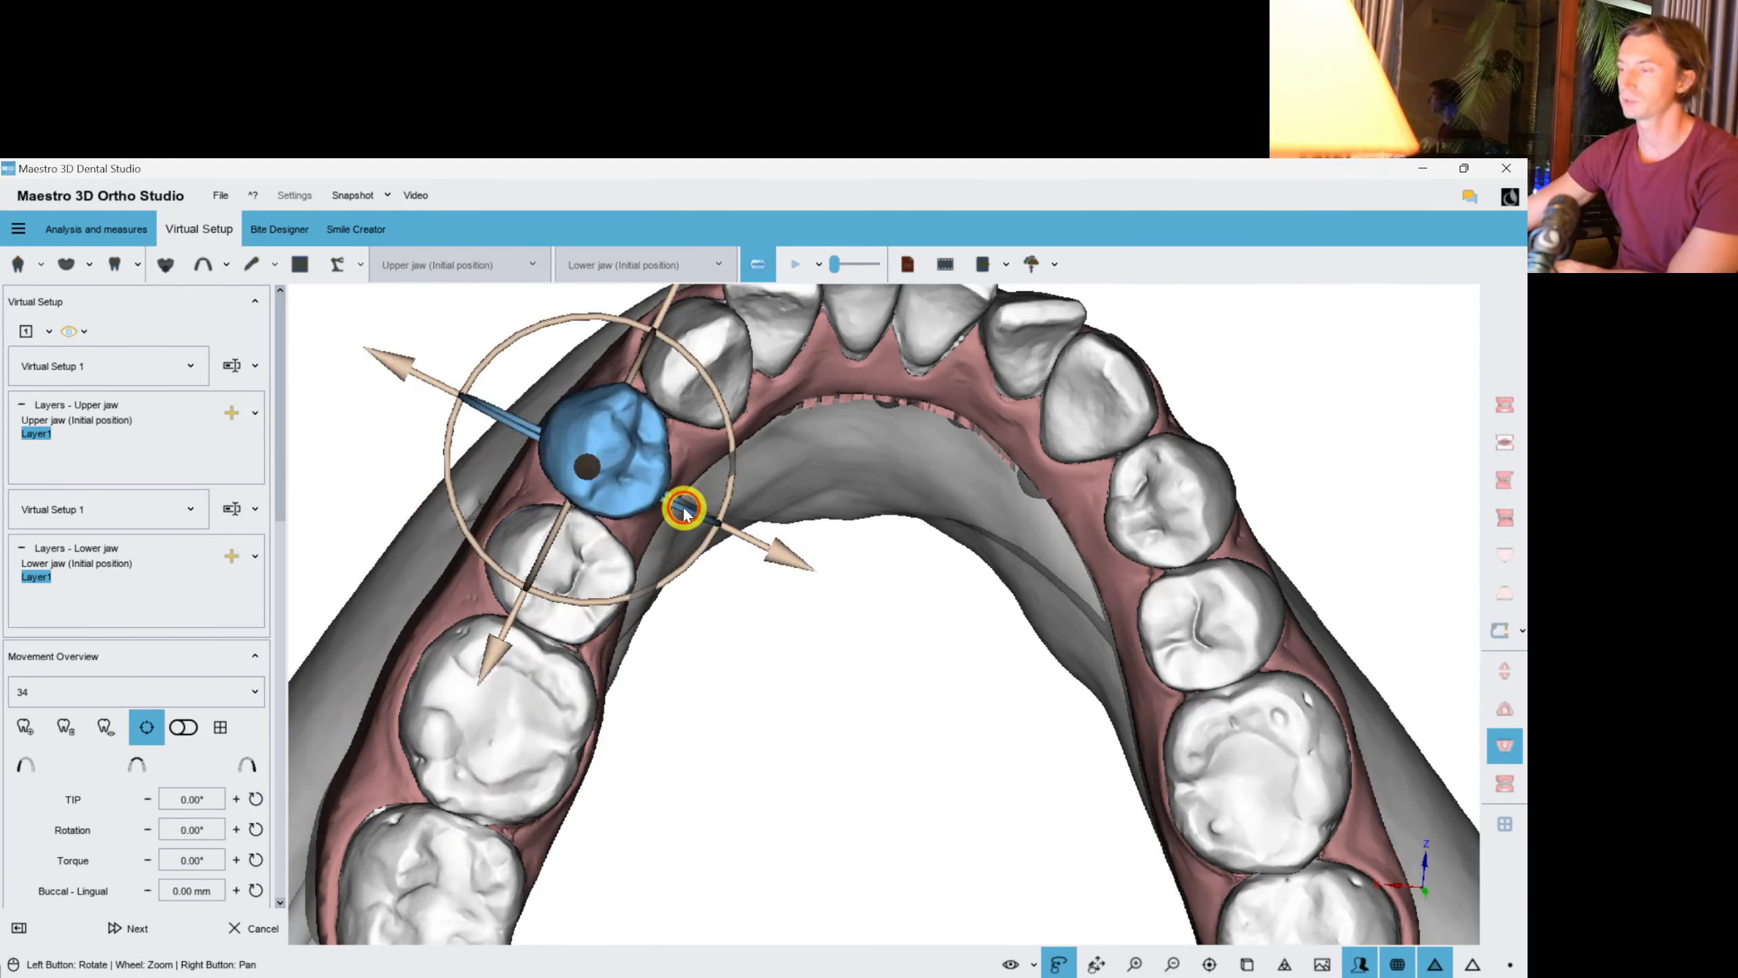
left_click_drag(685, 511, 558, 528)
left_click(561, 568)
left_click_drag(677, 629, 661, 622)
Torque lower right premolar 44 buccally by 6.13°.
right_click_drag(890, 637, 609, 618)
left_click(889, 480)
left_click_drag(786, 531, 807, 523)
left_click(957, 543)
right_click_drag(753, 611, 858, 646)
left_click(975, 506)
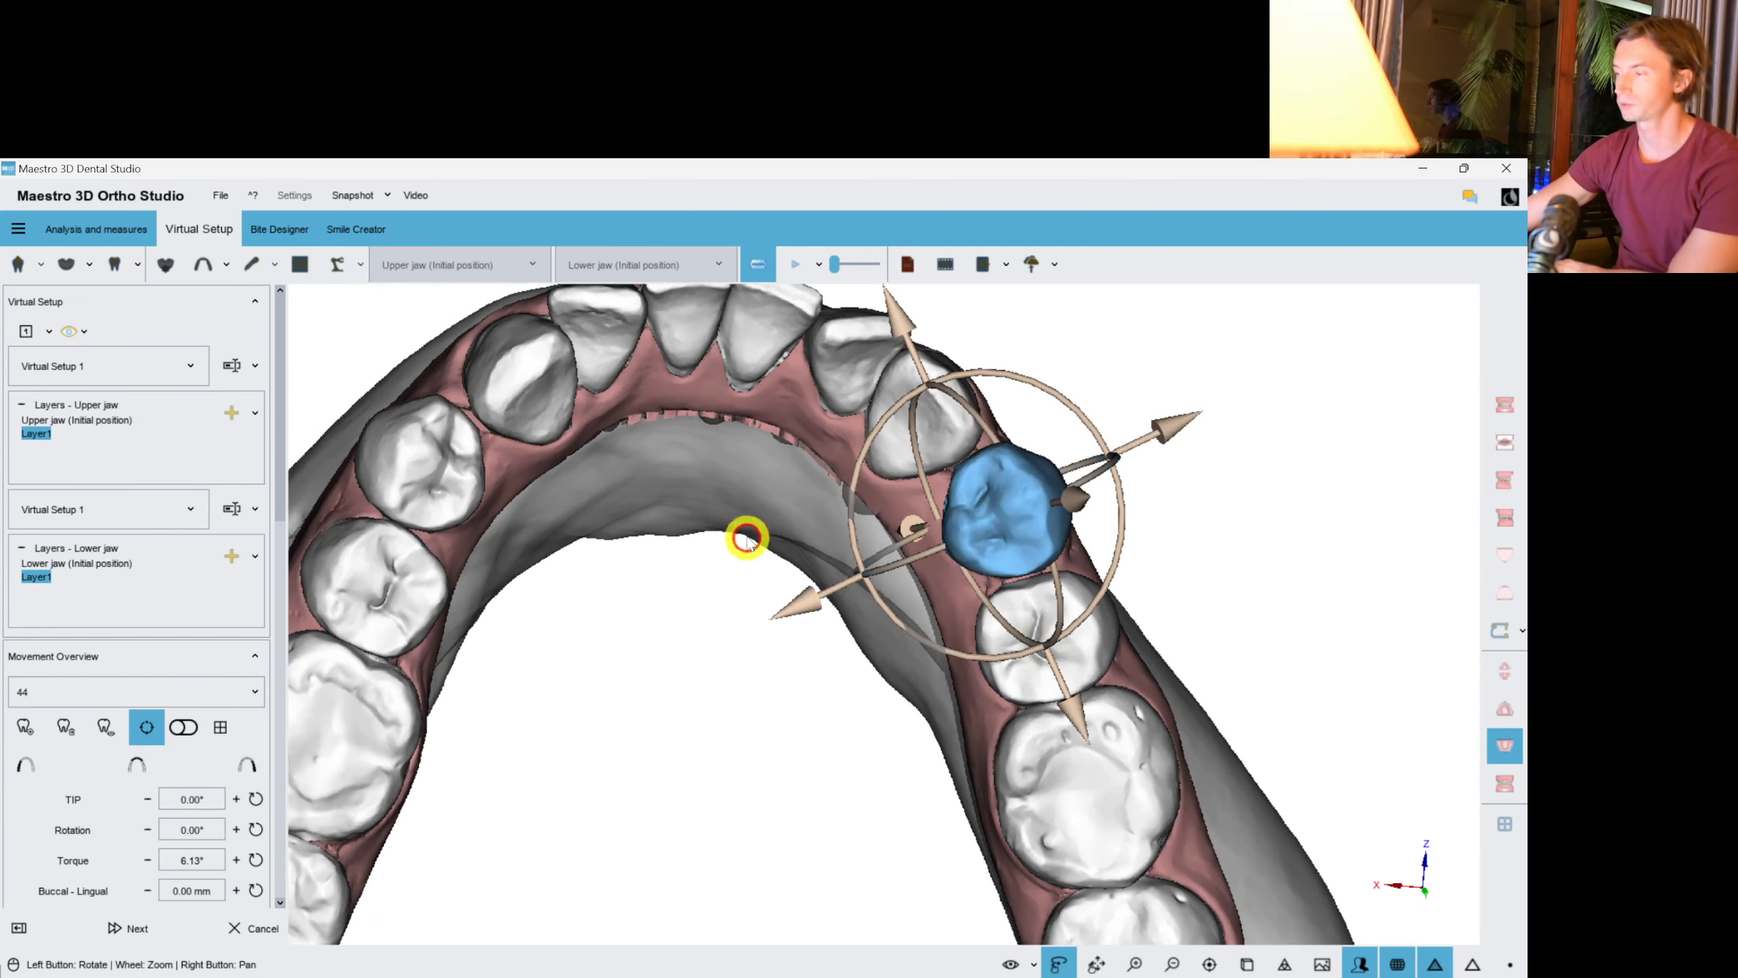
scroll(746, 539, "up", 4)
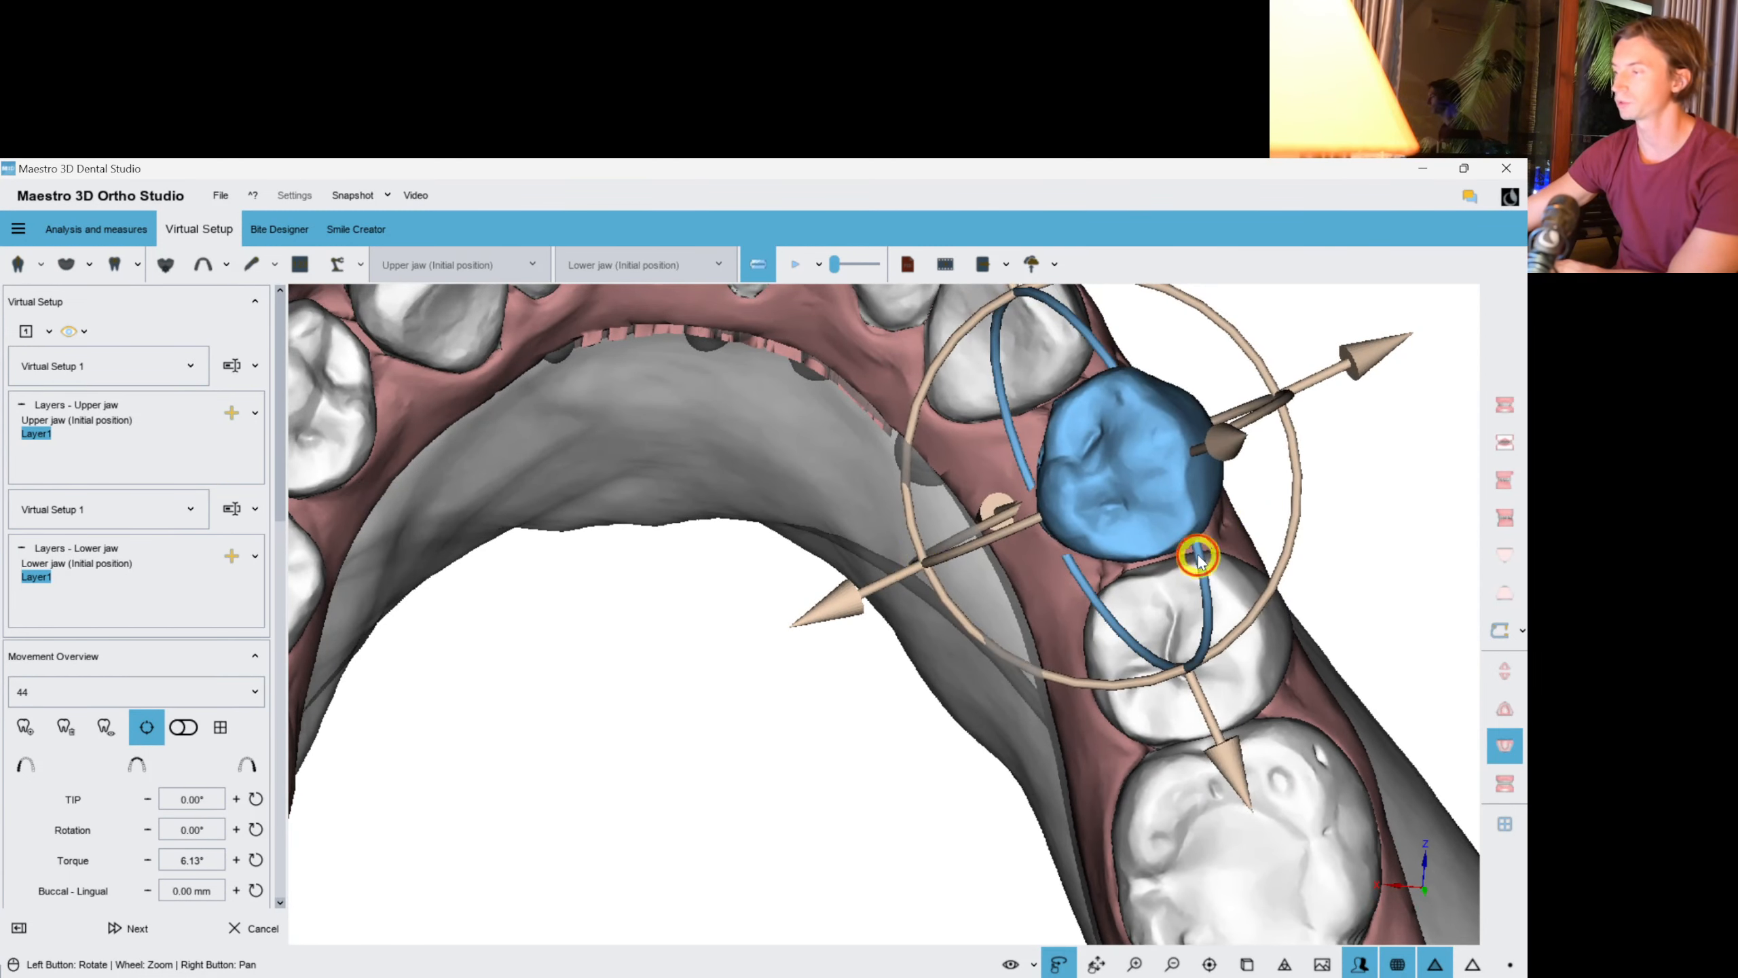
Refine lower left premolar 34 to a tip of -1.06° and a rotation of -0.07°.
left_click_drag(783, 686, 935, 528)
left_click(816, 520)
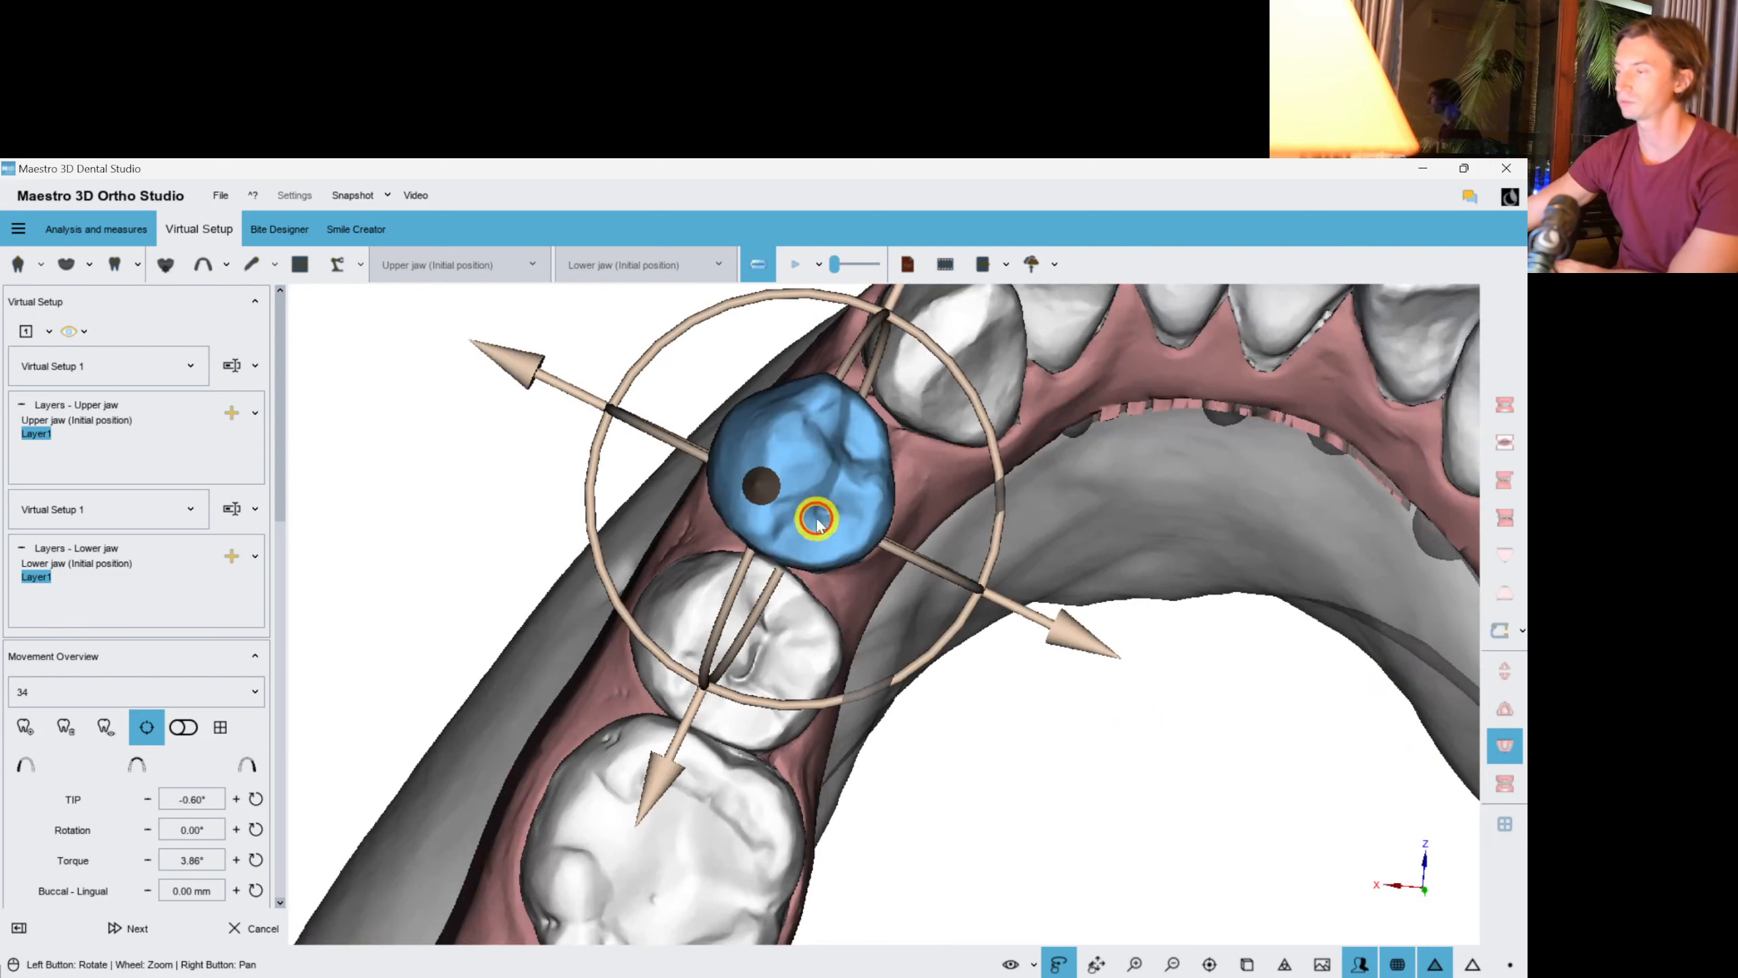
left_click_drag(777, 575, 903, 558)
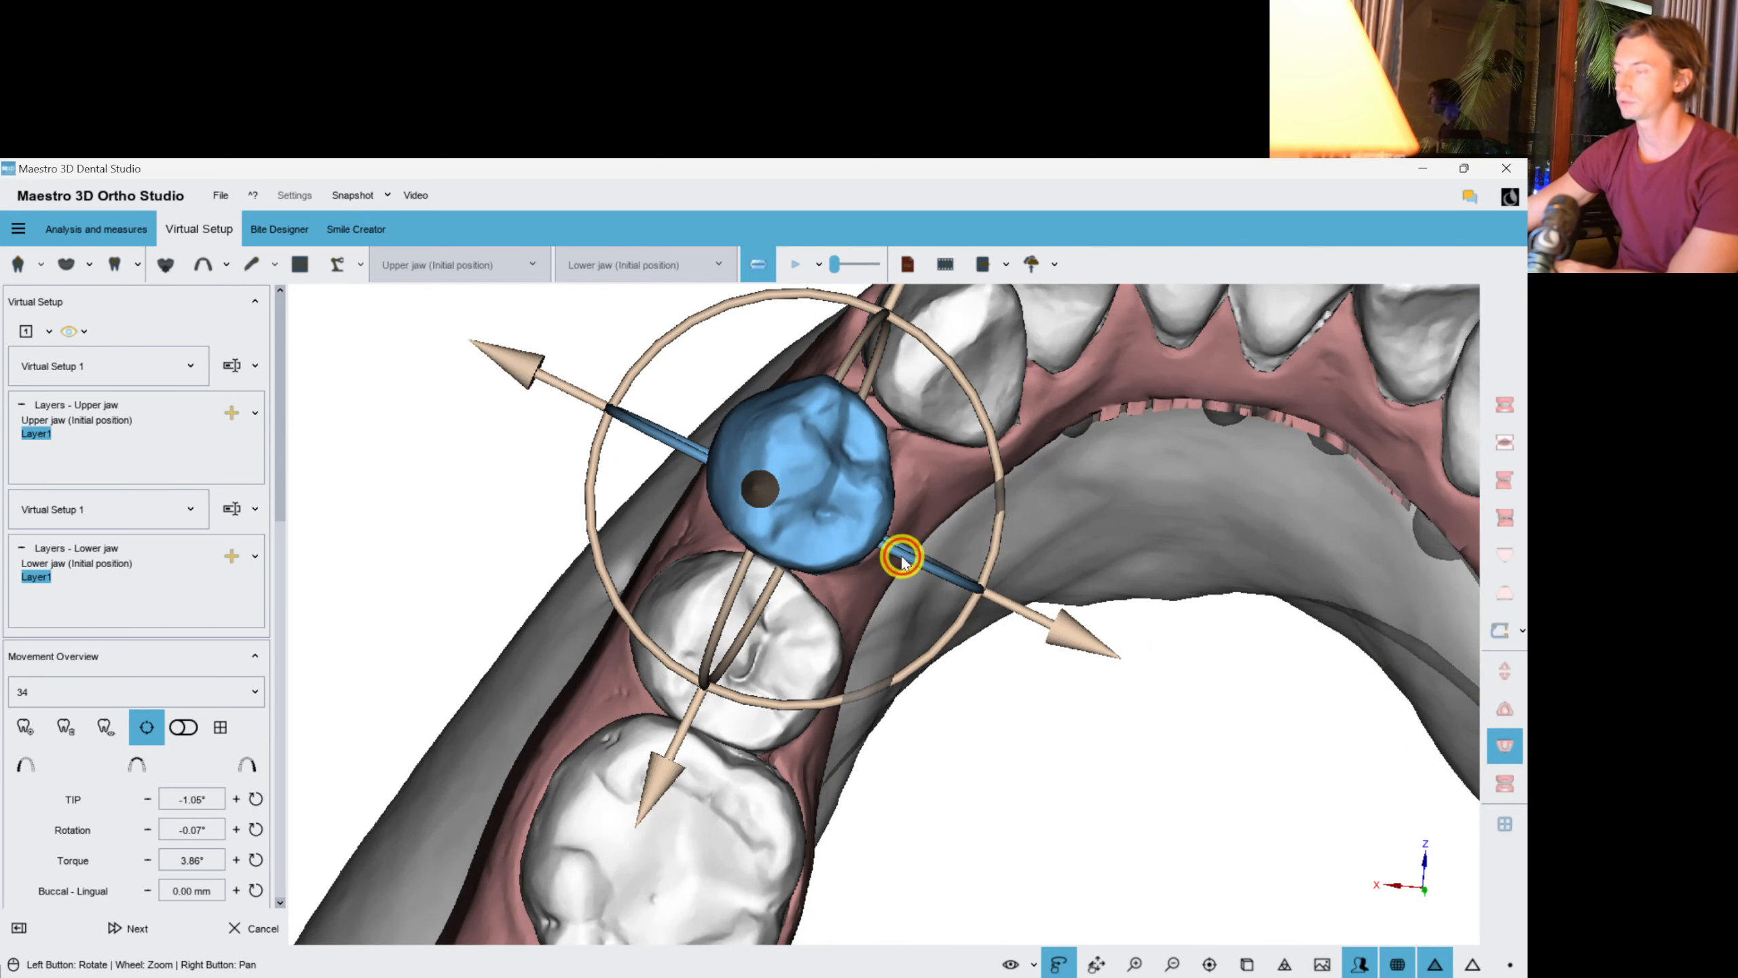
Reposition lower canine 33 with about 4.7° torque, 3.6° rotation and -3° tip.
left_click_drag(1094, 593, 931, 534)
left_click(633, 525)
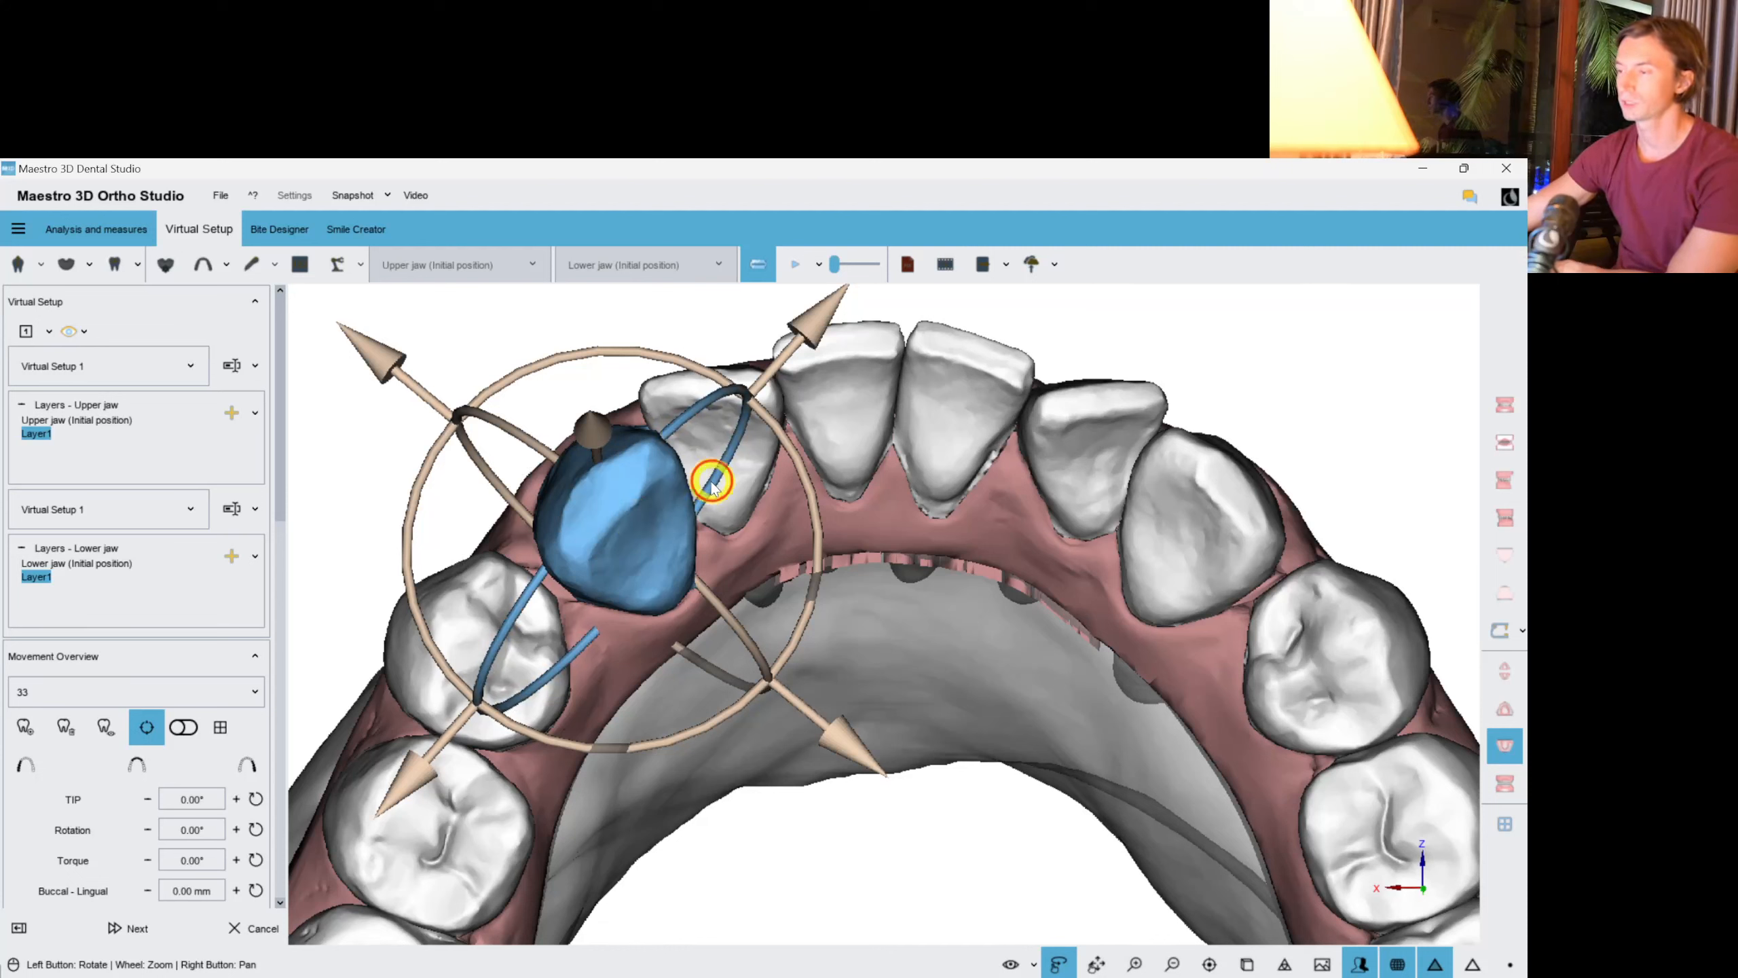
left_click_drag(711, 482, 693, 588)
left_click_drag(808, 585, 803, 608)
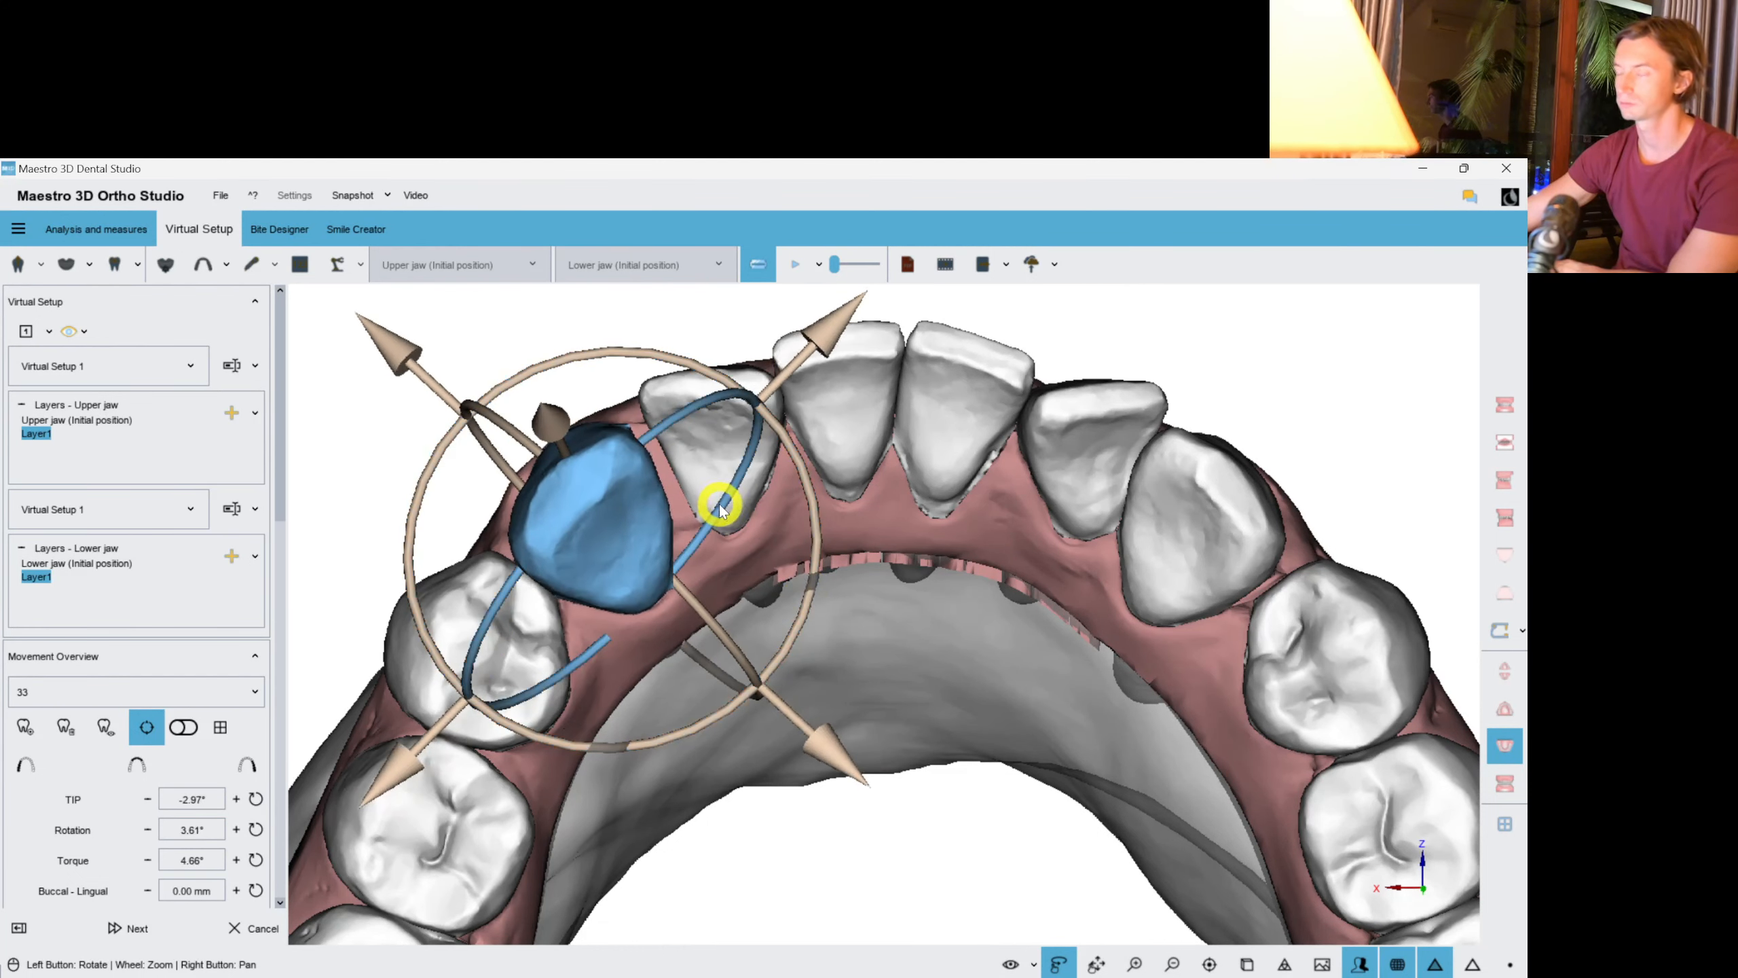
left_click_drag(718, 510, 722, 497)
left_click_drag(714, 627, 699, 617)
Adjust lower canine 43 to a tip of -2.03° and a torque of 4.38°.
right_click_drag(982, 575, 902, 482)
left_click(1041, 445)
left_click_drag(792, 465, 1109, 537)
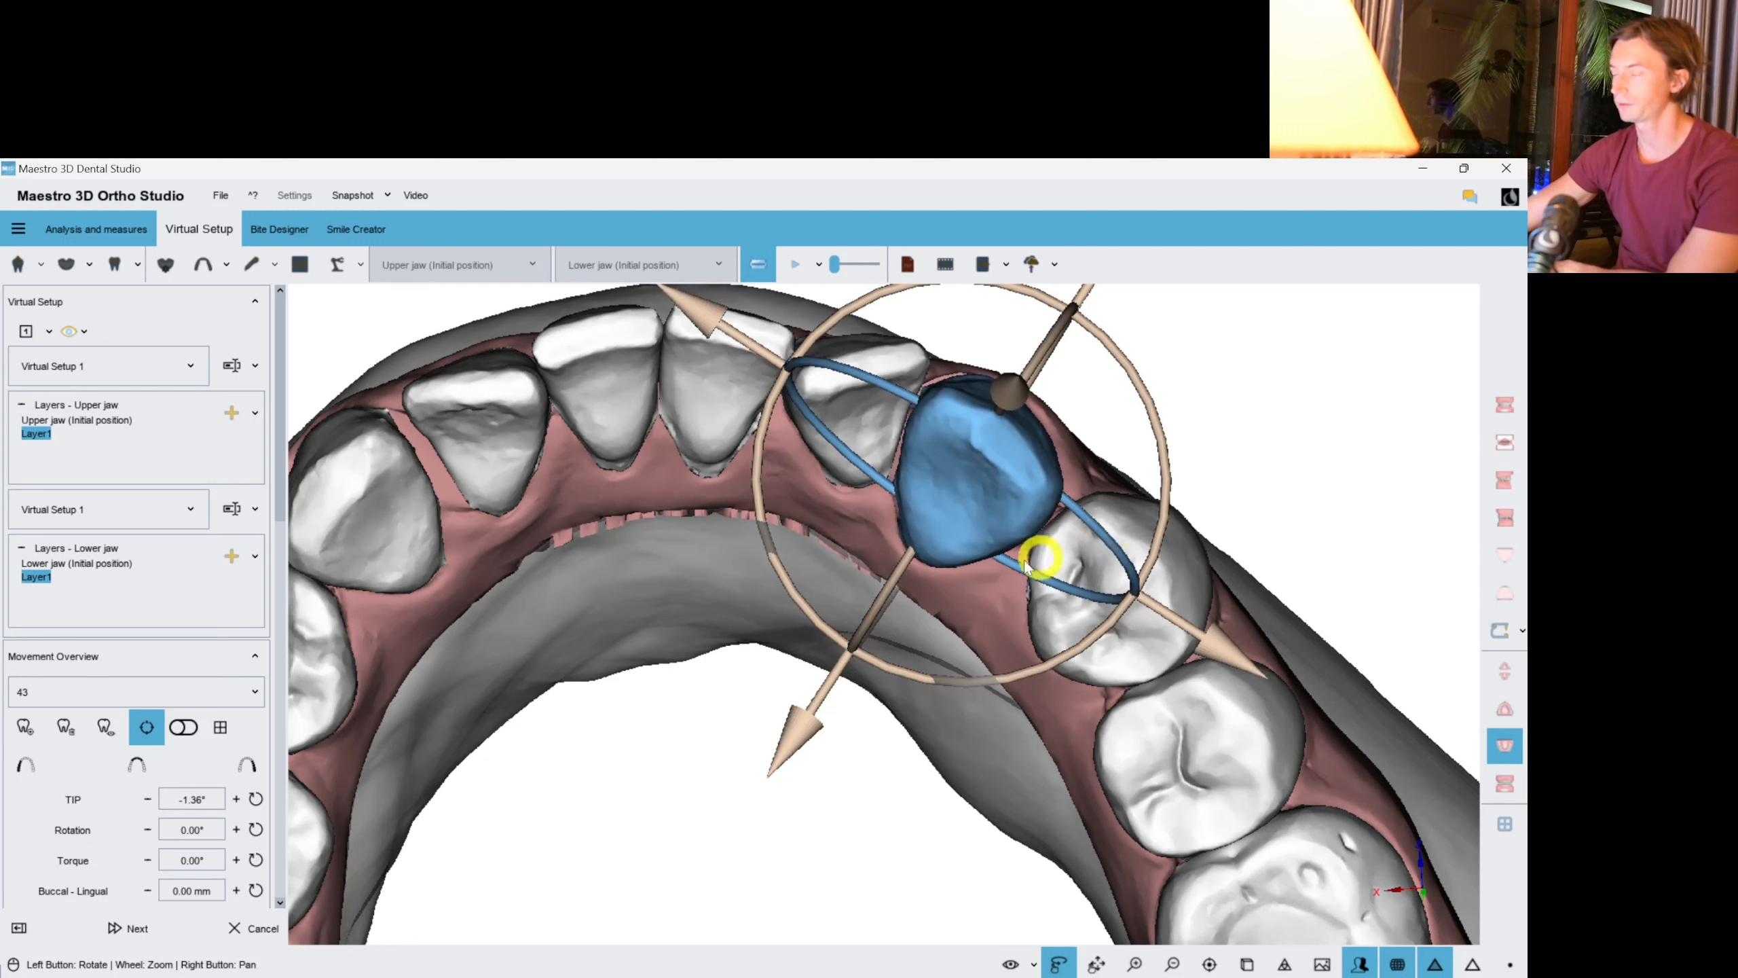
left_click_drag(882, 601, 888, 593)
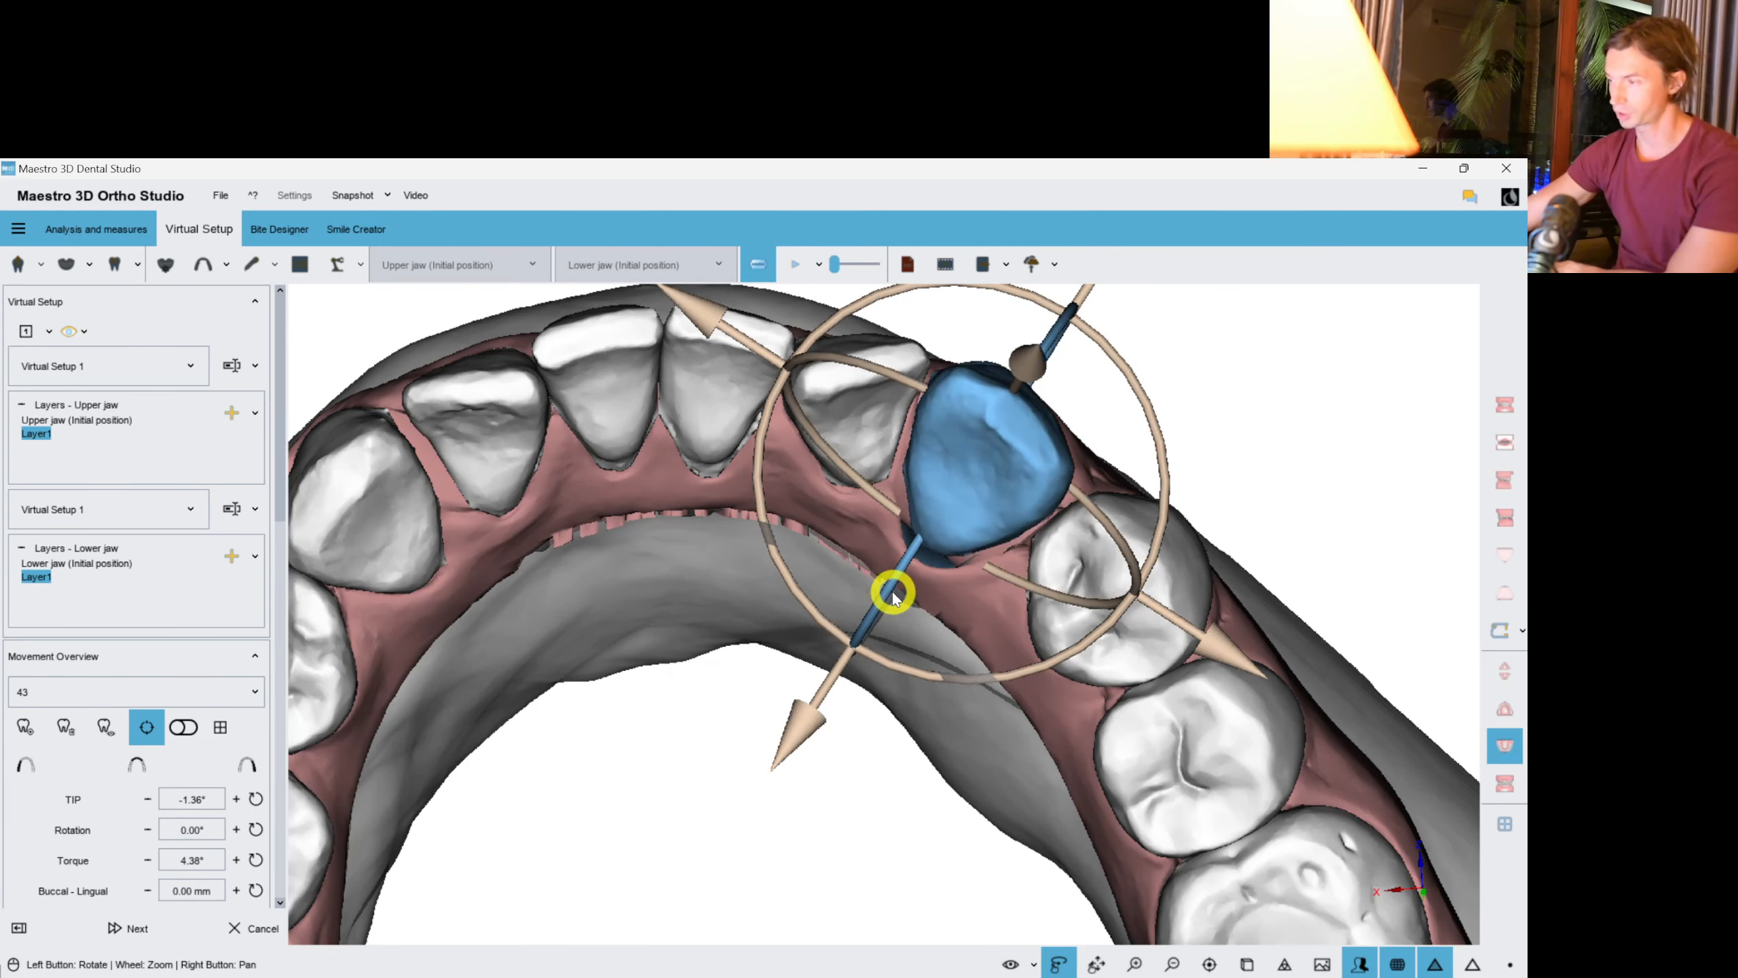
left_click_drag(1106, 527, 1106, 521)
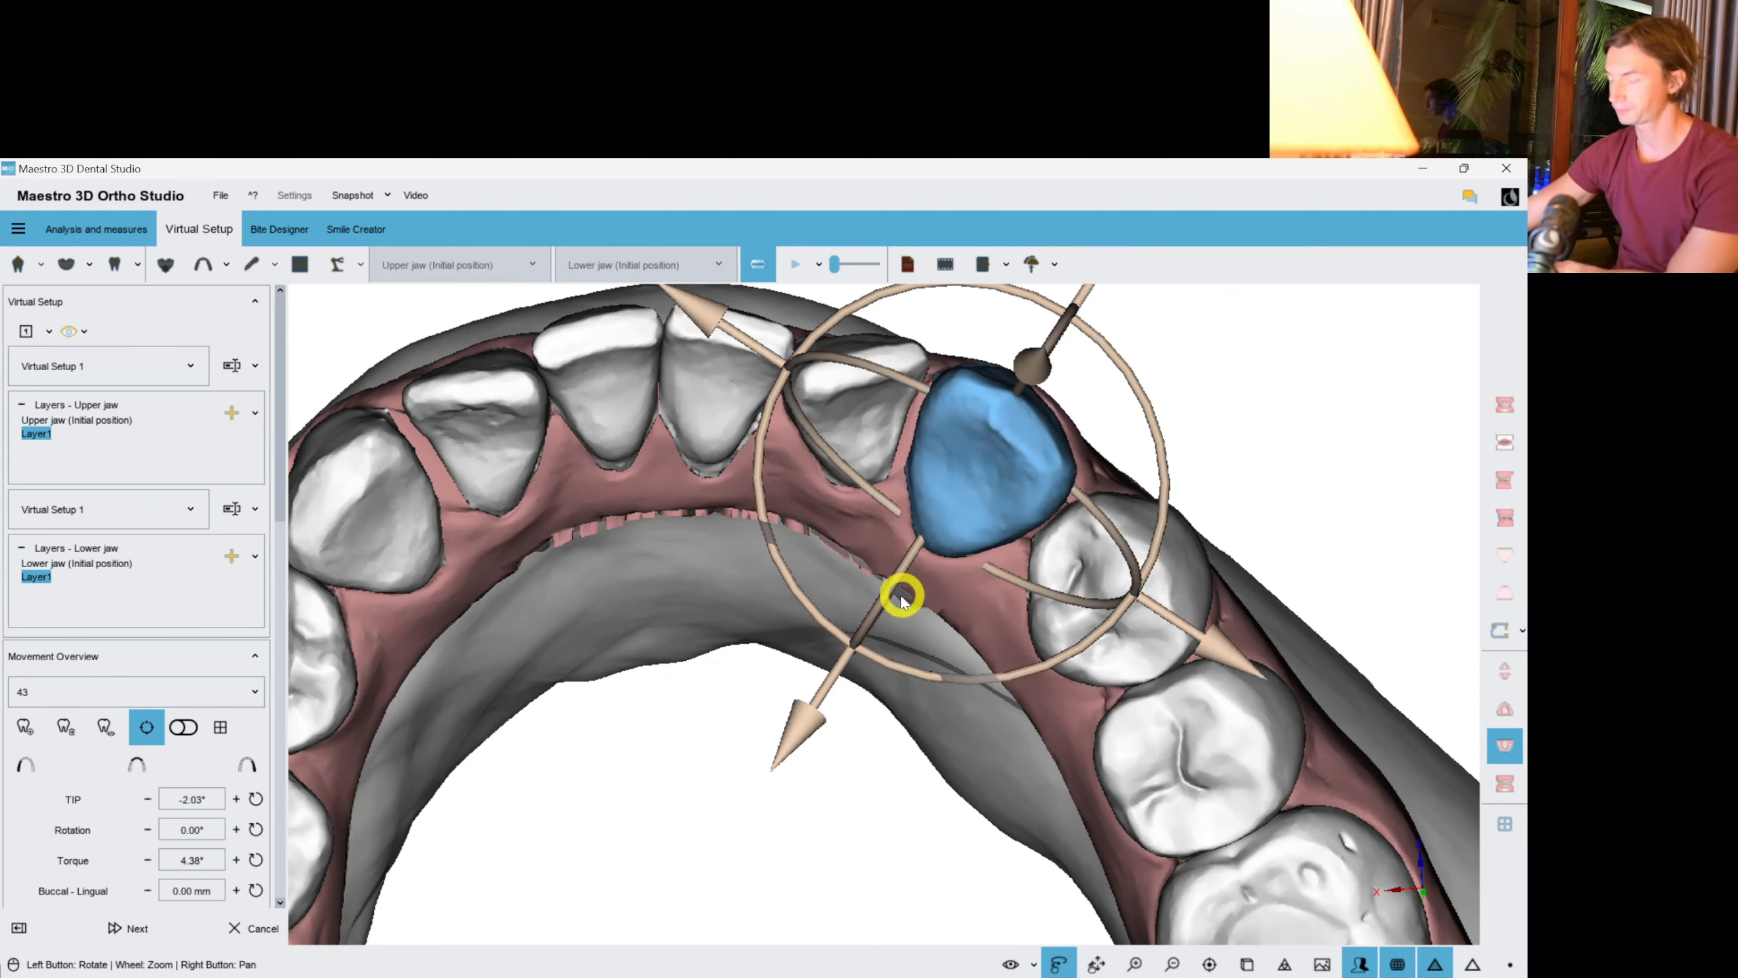
Torque lower lateral incisor 42 by 2.96° and rotate central incisor 41 by 4.27°.
left_click(833, 443)
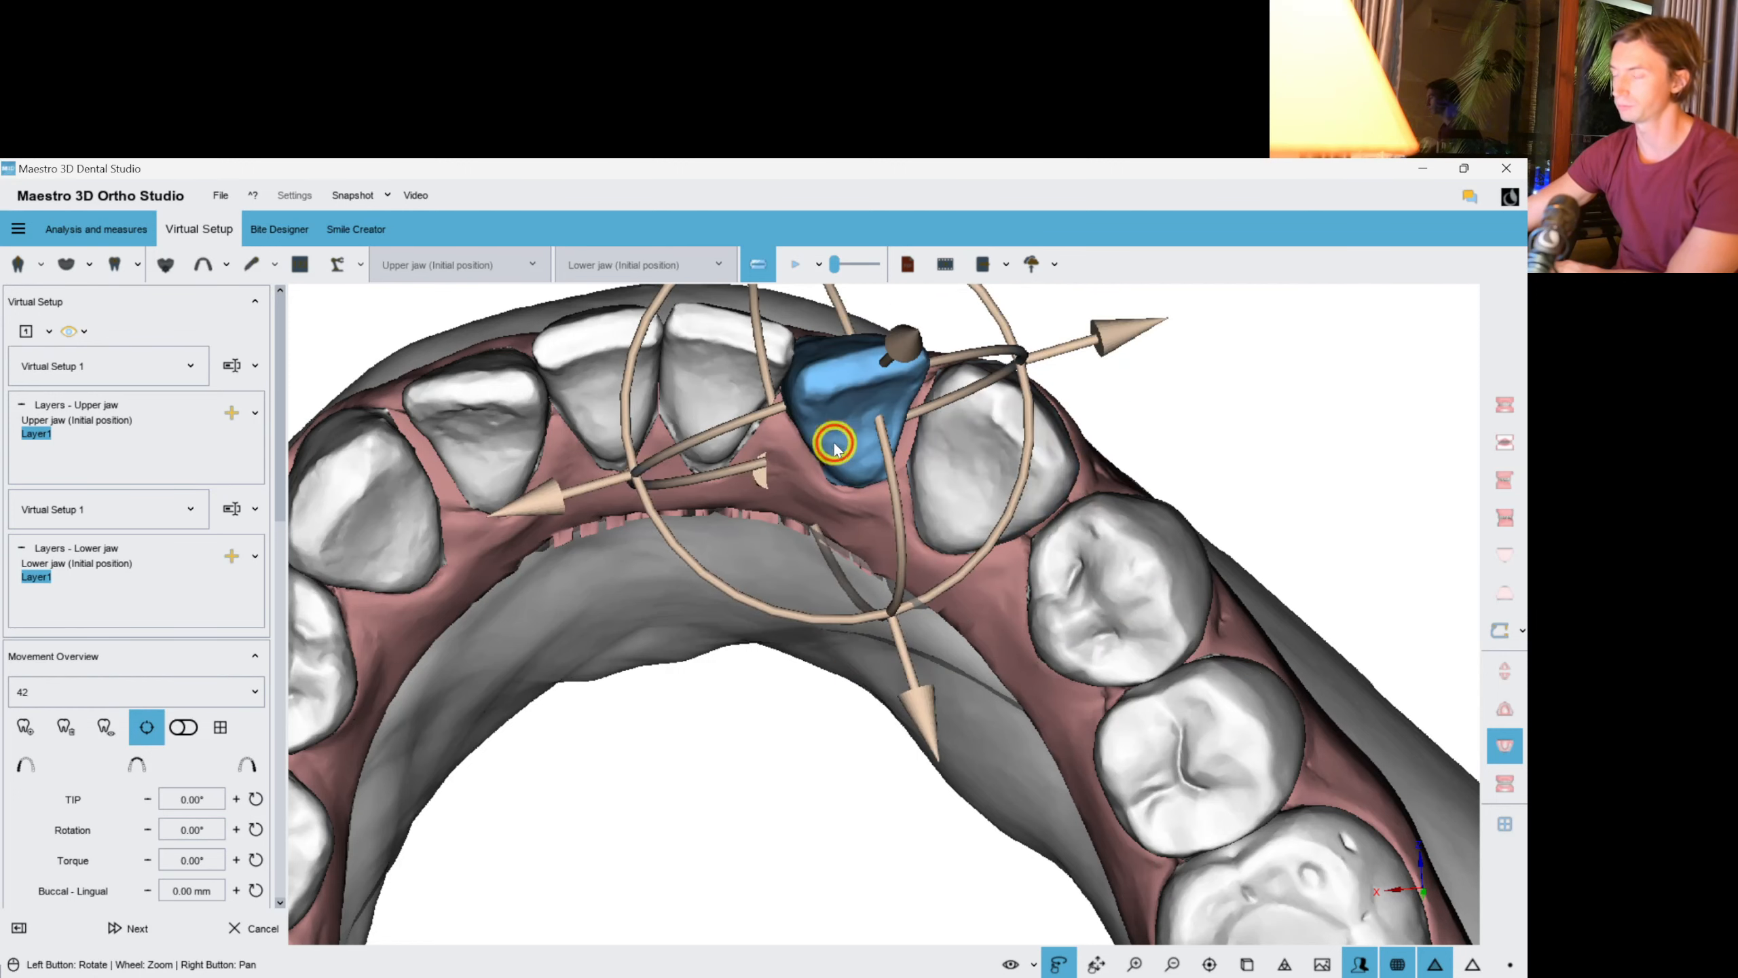
left_click_drag(1260, 413, 1034, 436)
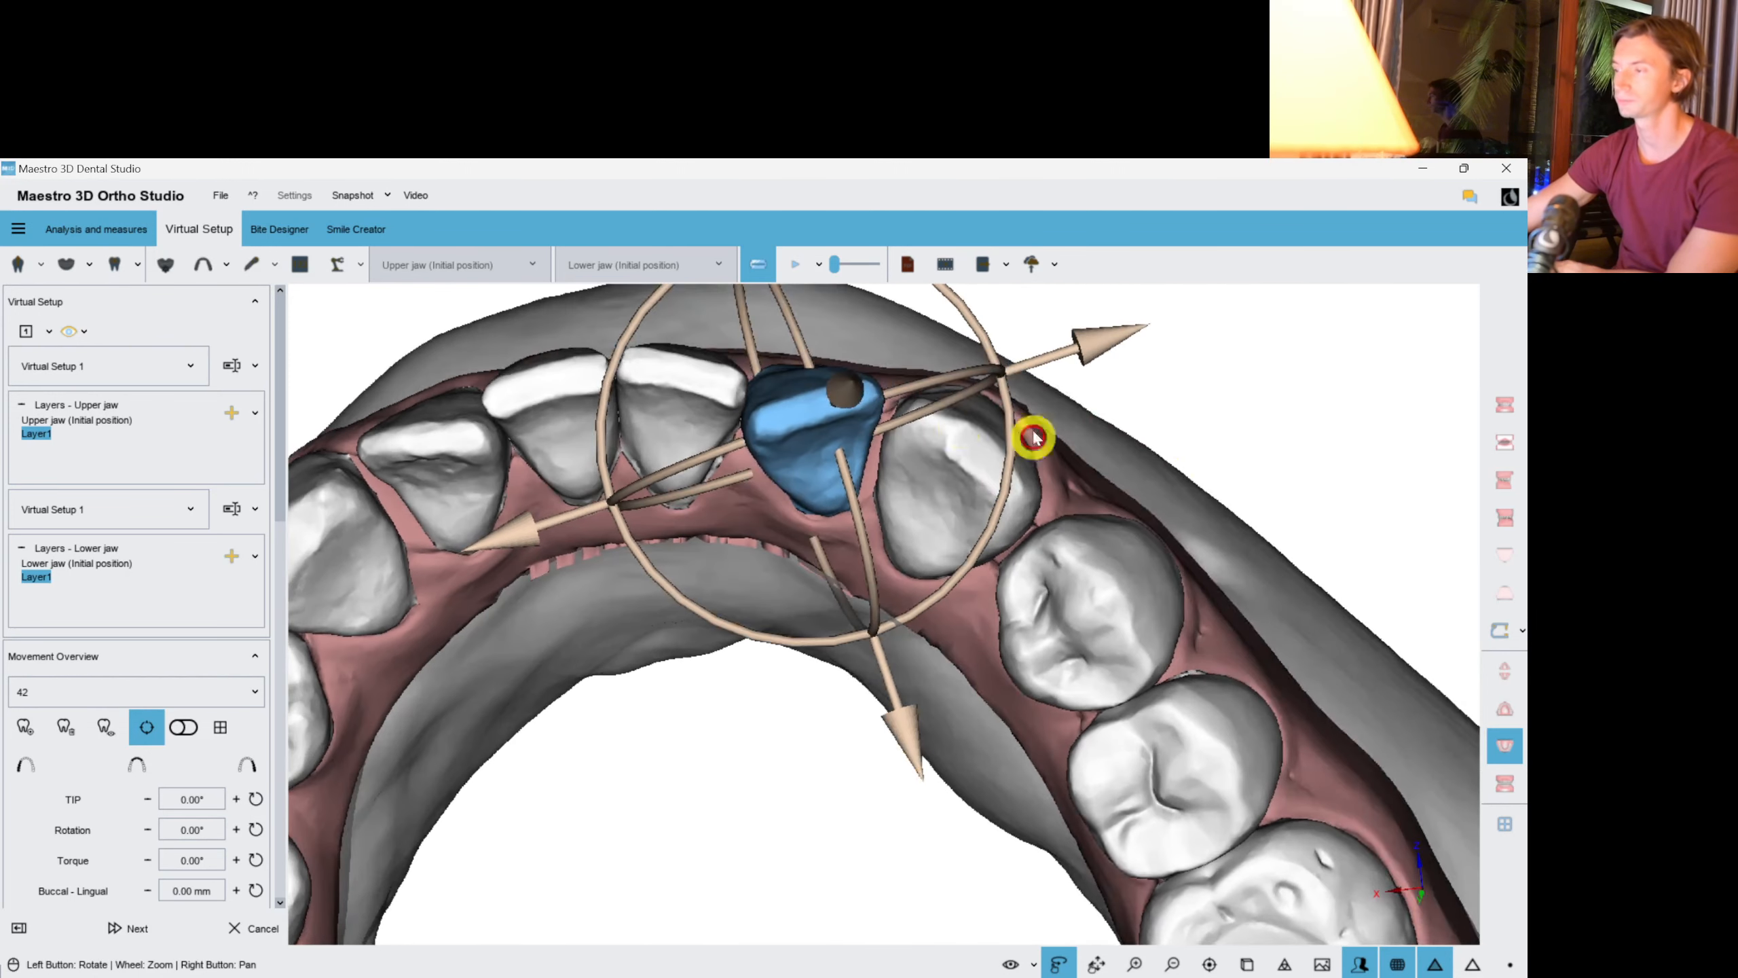
left_click_drag(857, 509, 884, 443)
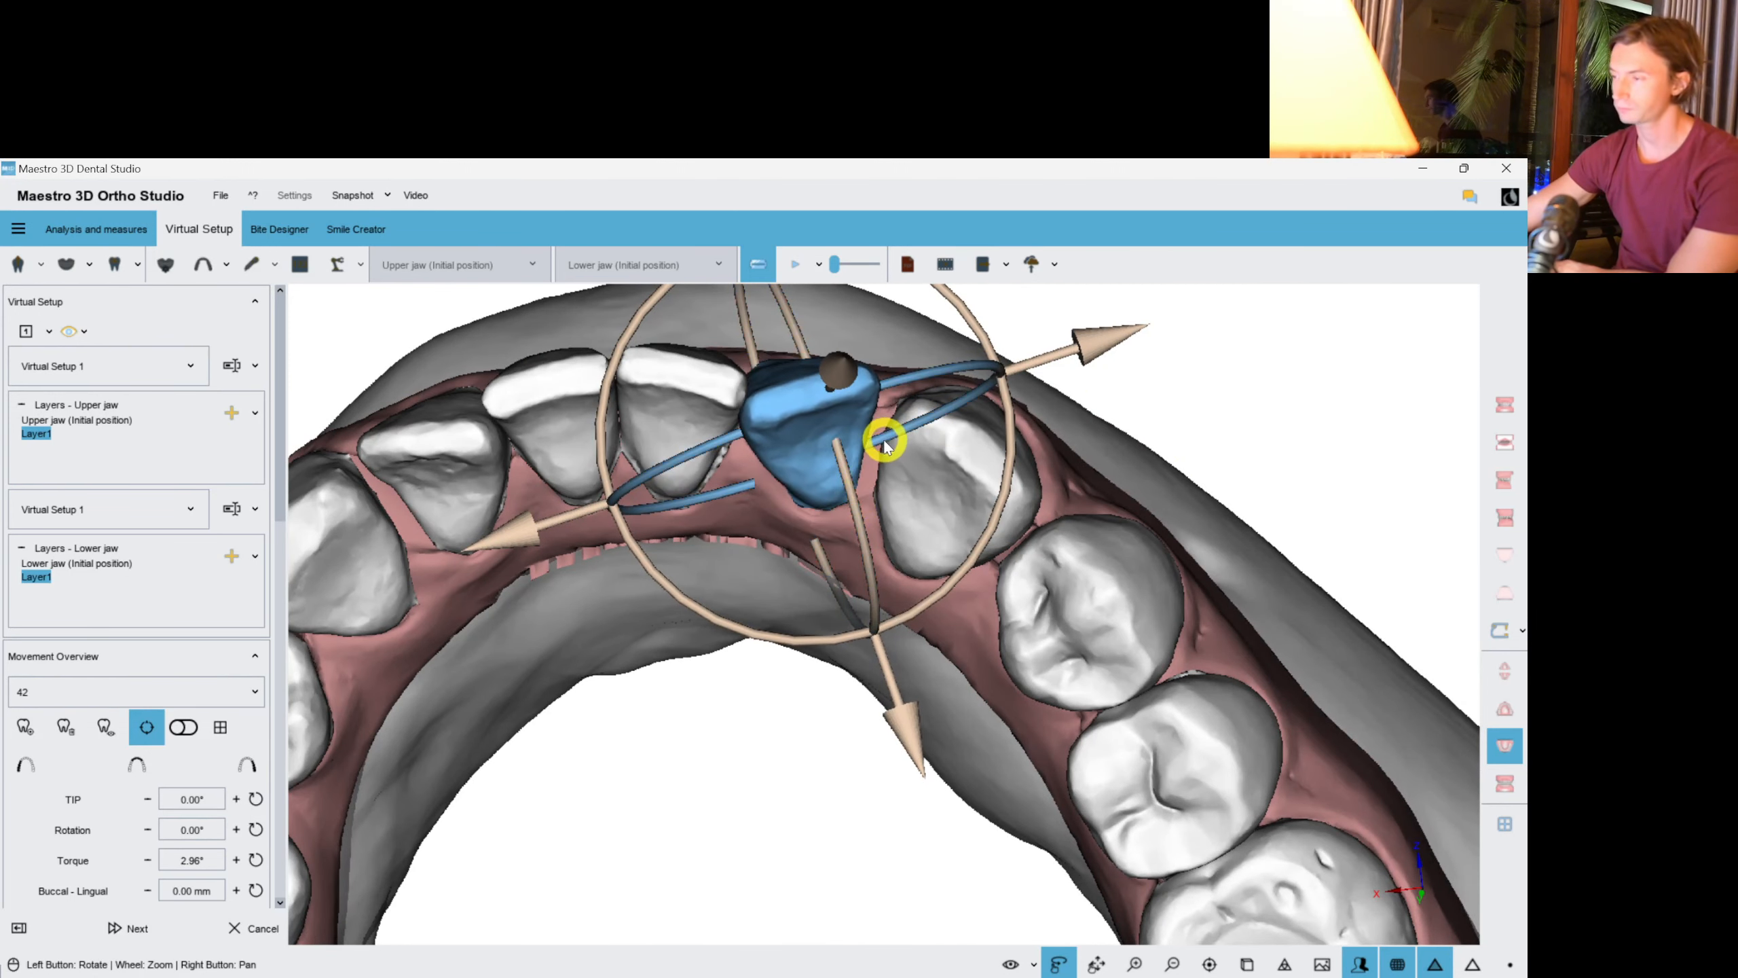
left_click(725, 430)
left_click_drag(865, 543, 873, 528)
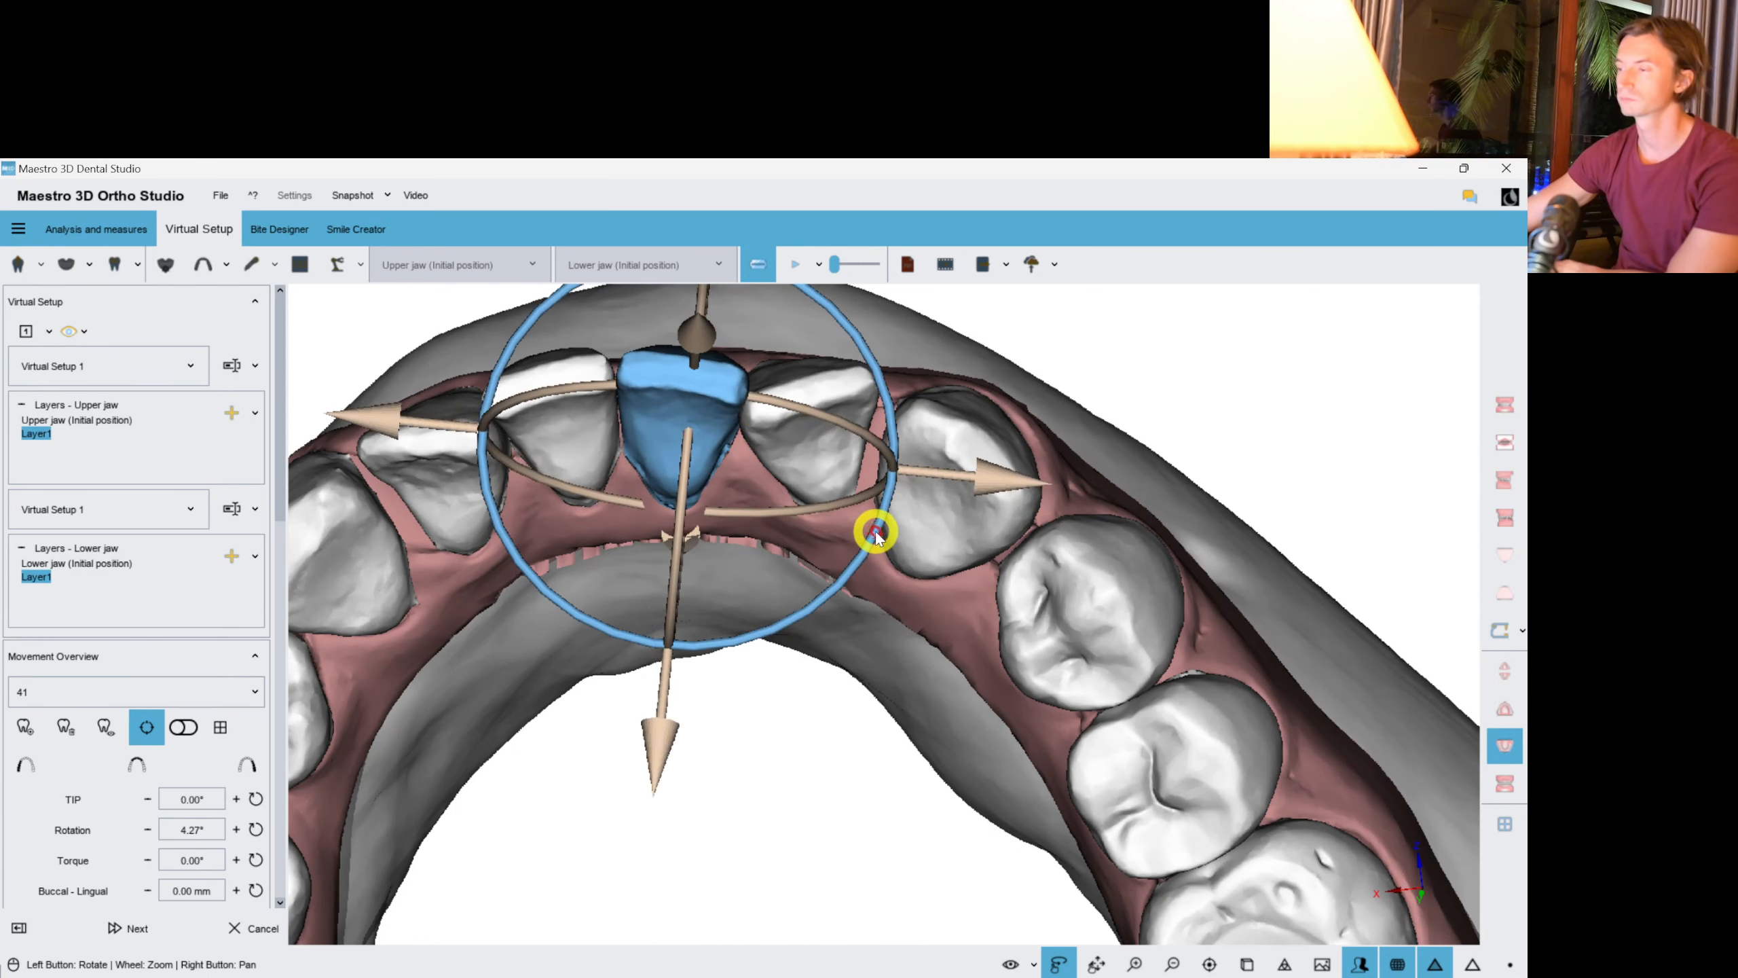
Adjust lower central incisor 31 to a torque of 7.37°, a rotation of 4.11° and a tip of -0.53°.
left_click(574, 377)
left_click_drag(992, 645, 615, 568)
left_click(477, 458)
left_click_drag(477, 458, 741, 566)
left_click_drag(877, 504, 725, 590)
left_click(853, 373)
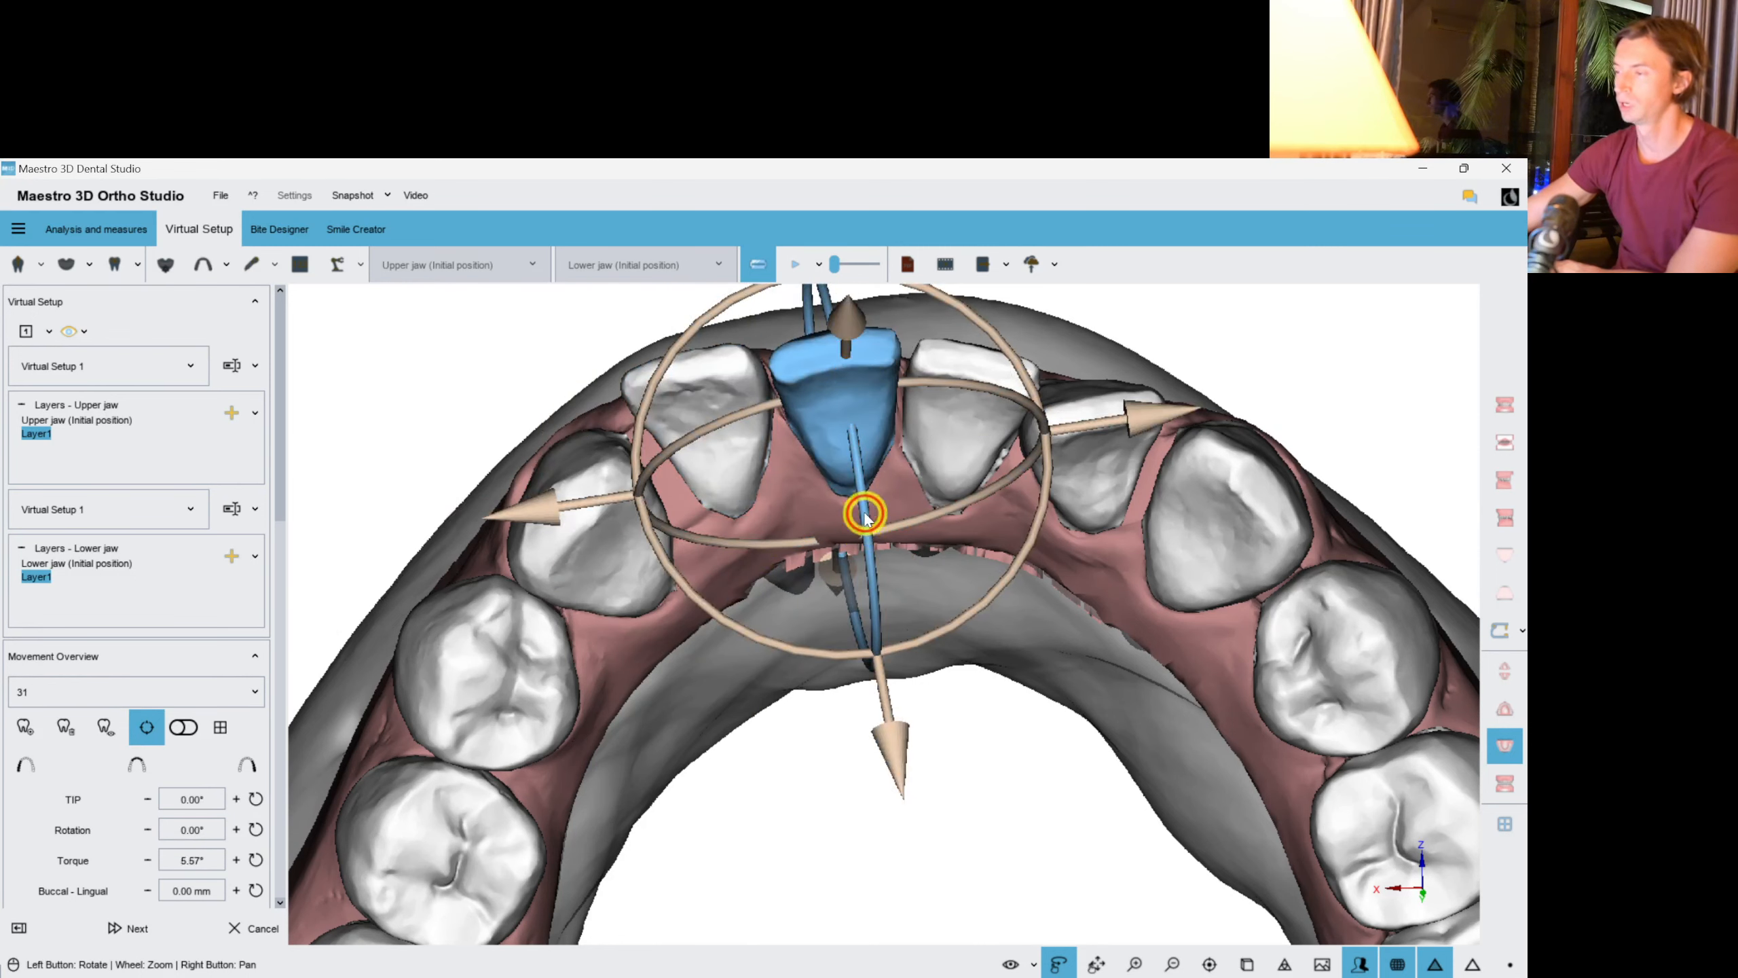
left_click_drag(864, 518, 1086, 738)
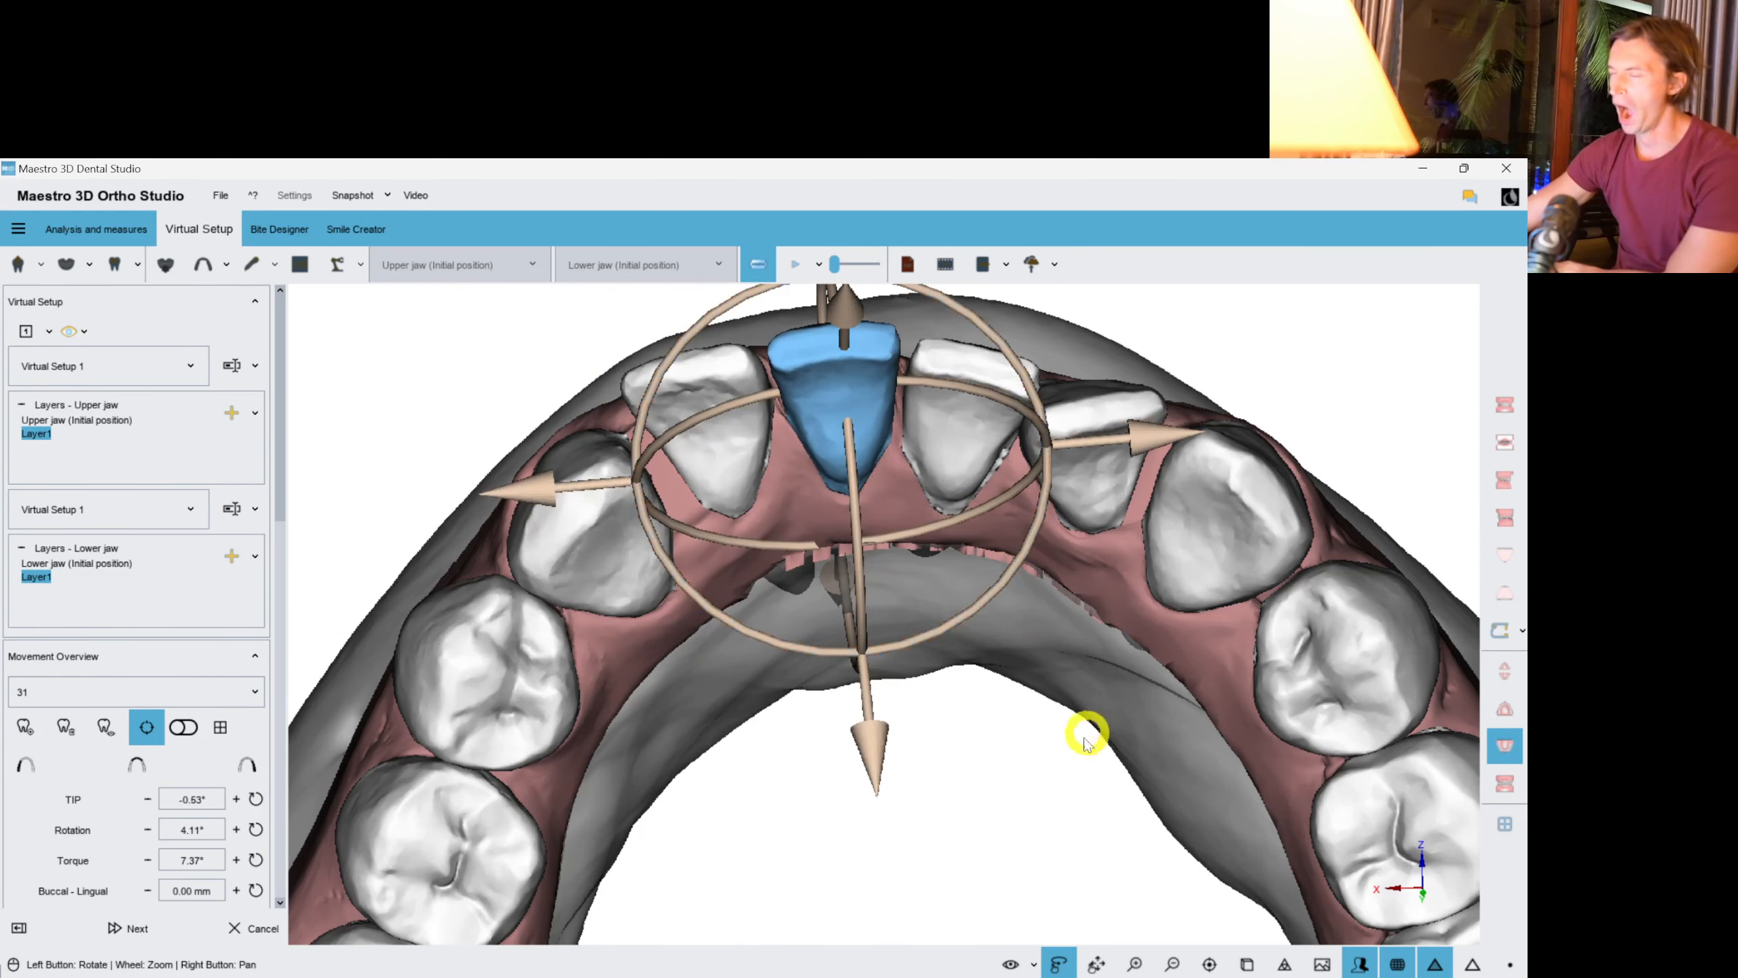
Hide the gingiva around the lower teeth so that the crowns and roots are exposed.
left_click(1033, 964)
left_click(1012, 797)
left_click_drag(838, 472, 989, 642)
left_click_drag(811, 616, 674, 469)
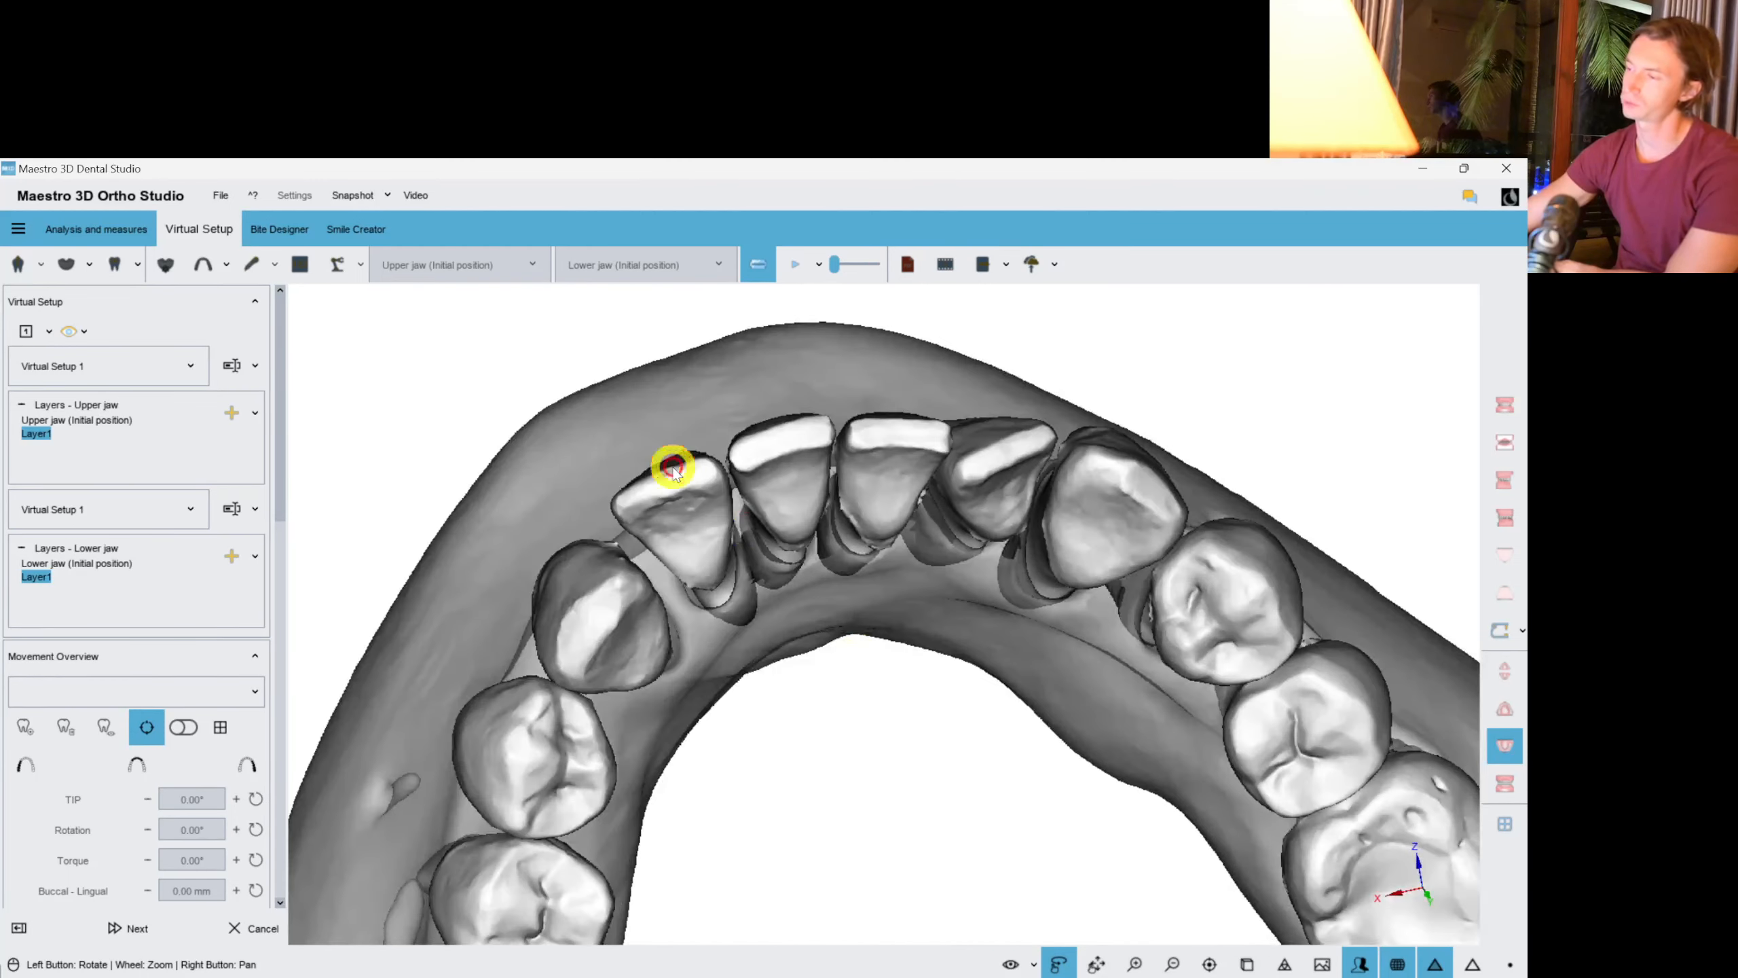
Adjust lower lateral incisor 32 to a tip of -3.90°, a rotation of -9.46° and a torque of 11.35°.
left_click(673, 472)
left_click_drag(931, 601, 524, 811)
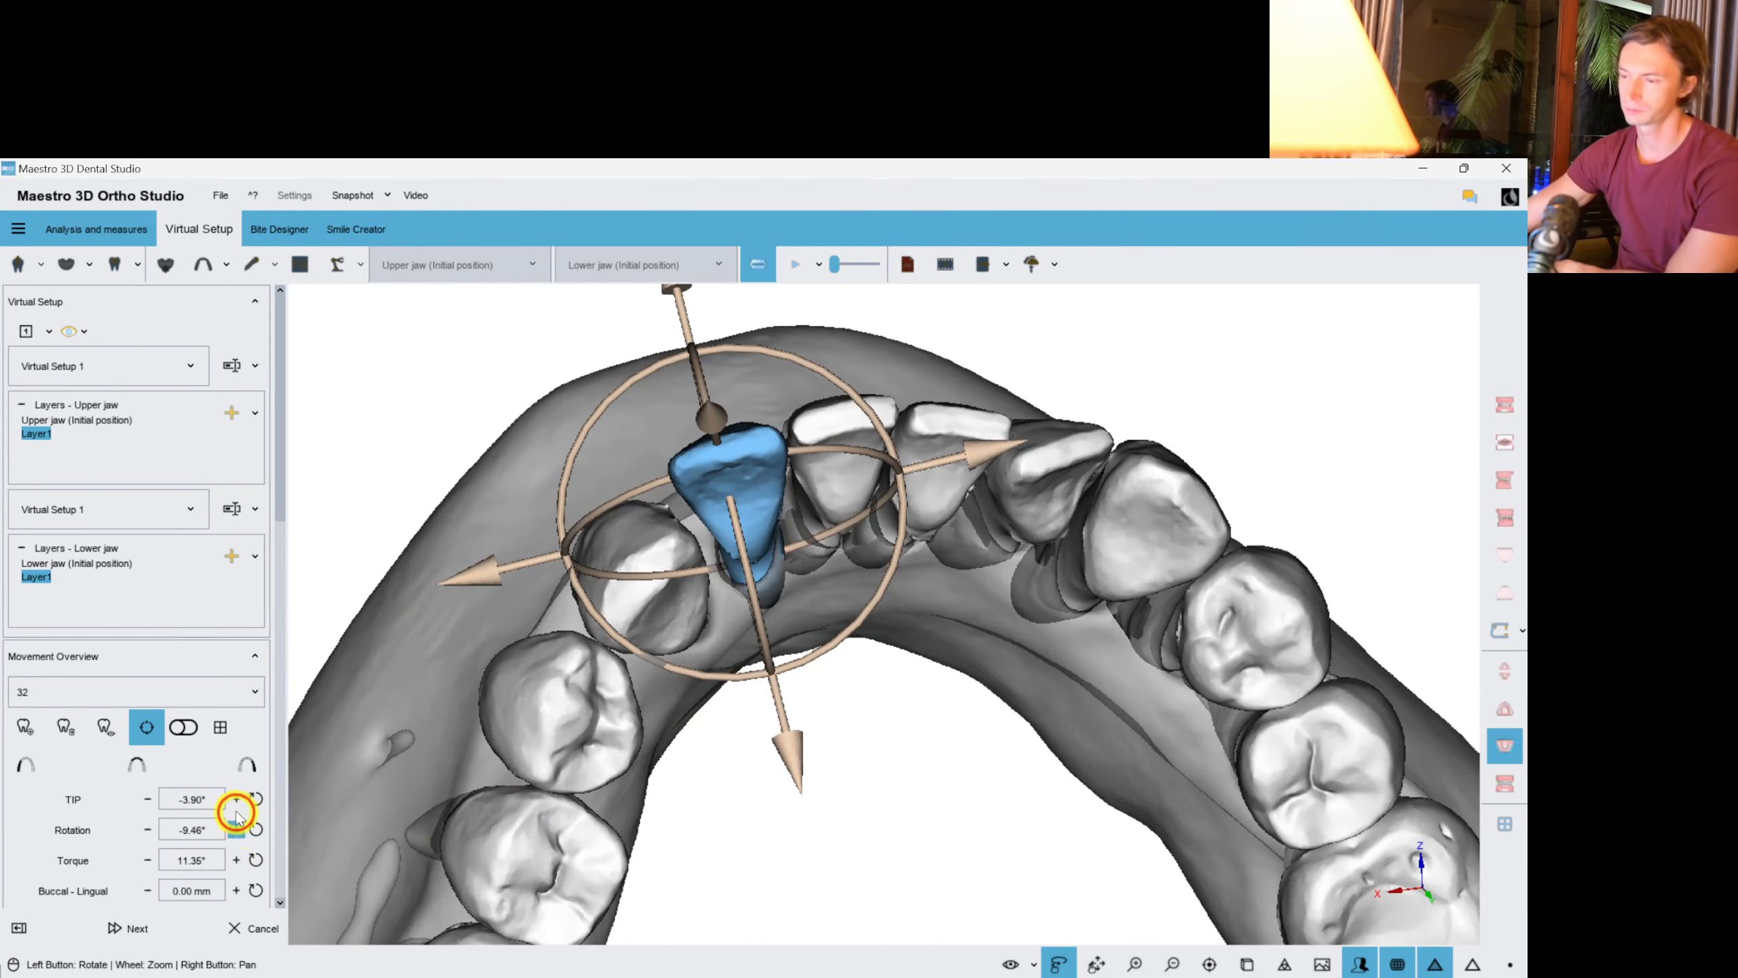
scroll(807, 679, "up", 3)
left_click_drag(1156, 695, 1102, 746)
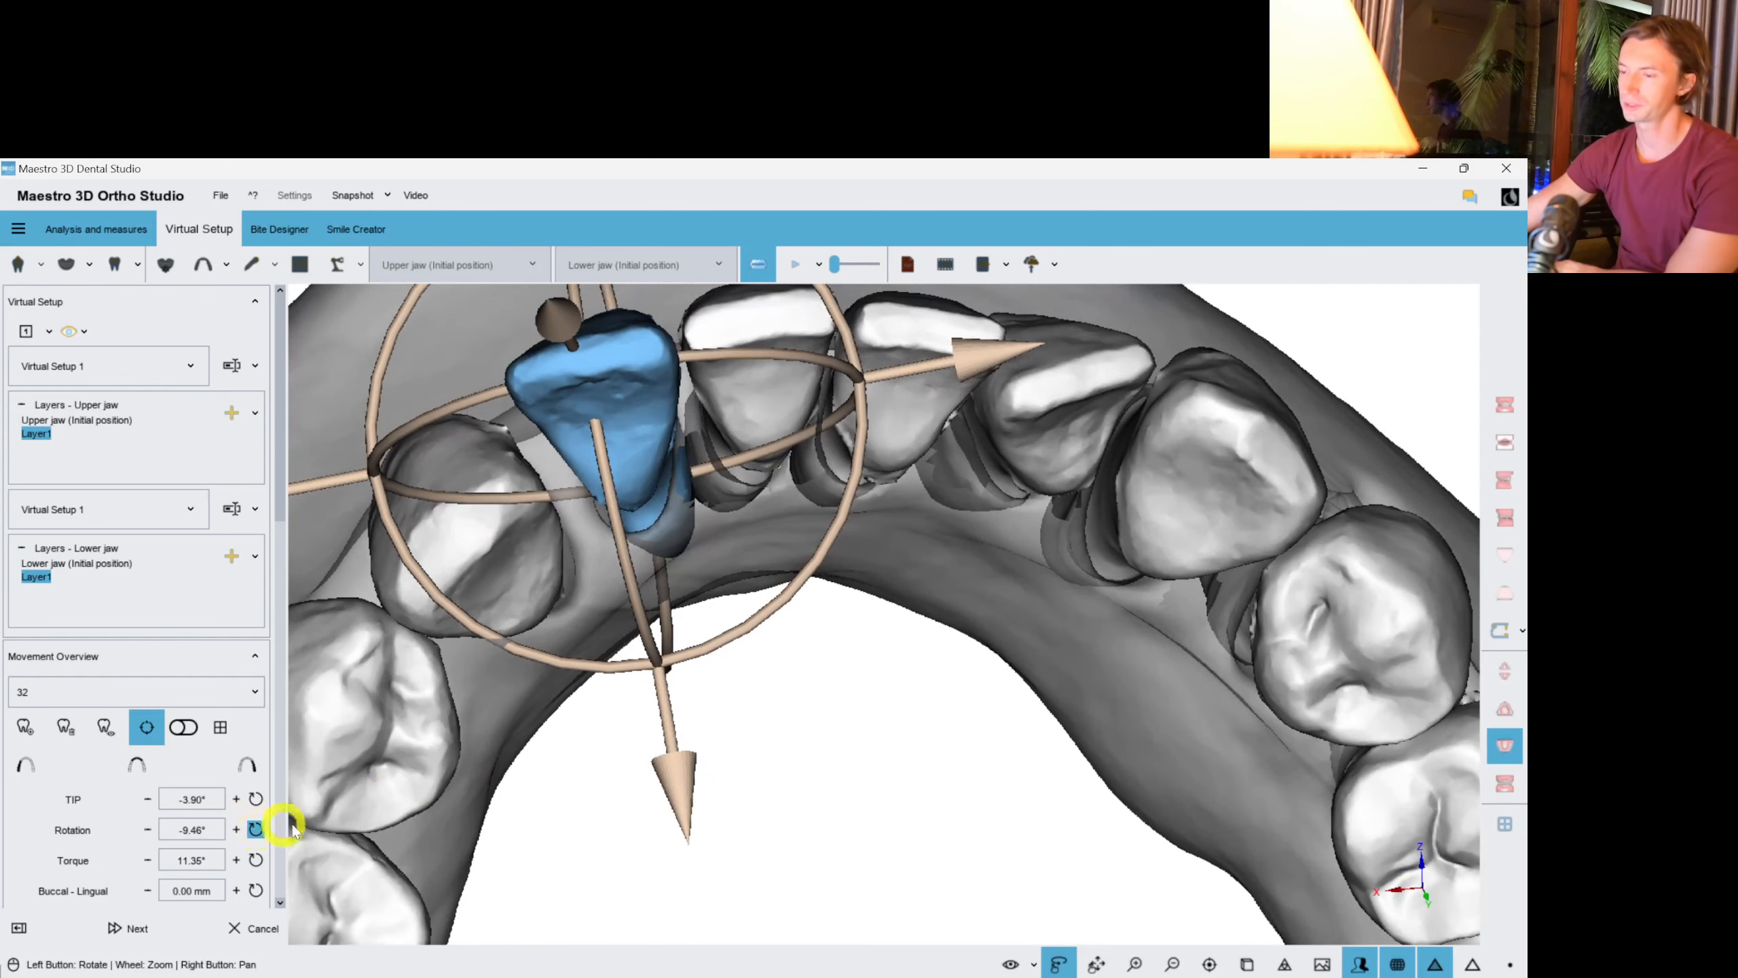
left_click_drag(1028, 823, 673, 762)
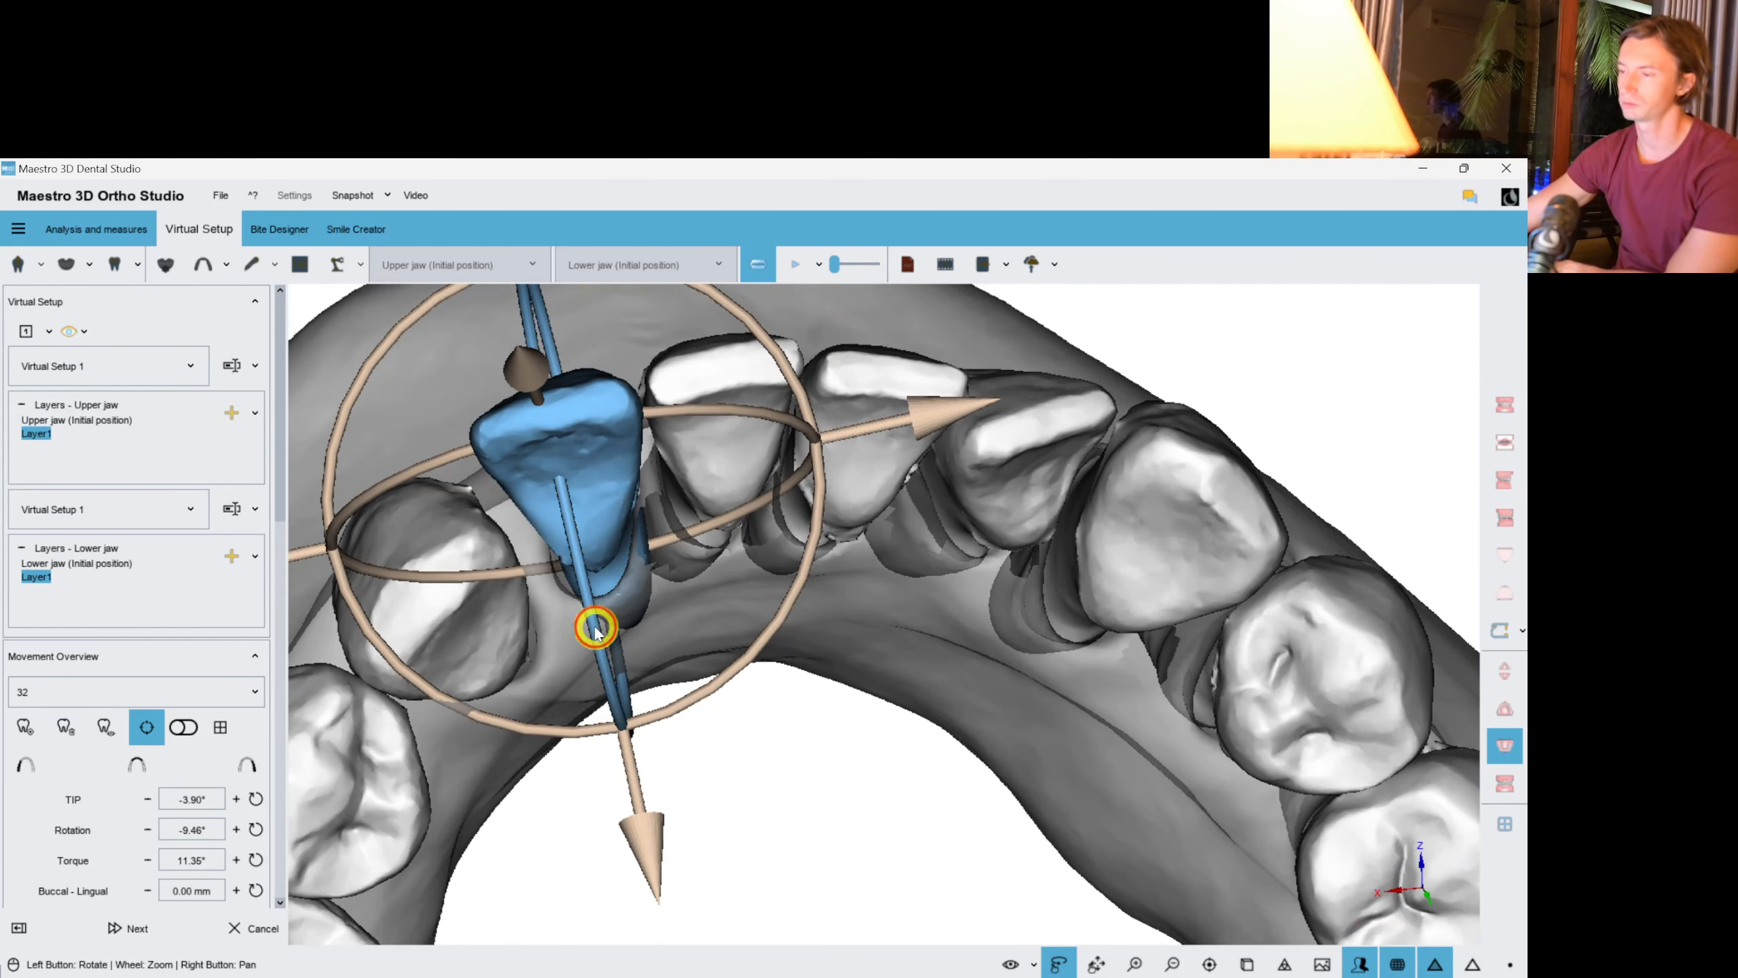
left_click_drag(596, 629, 785, 607)
Adjust lower lateral incisor 42 to -7.72° tip, -11.62° rotation and 10.87° torque, and central incisor 41 to 8.00° rotation.
left_click_drag(907, 877, 893, 643)
left_click(935, 388)
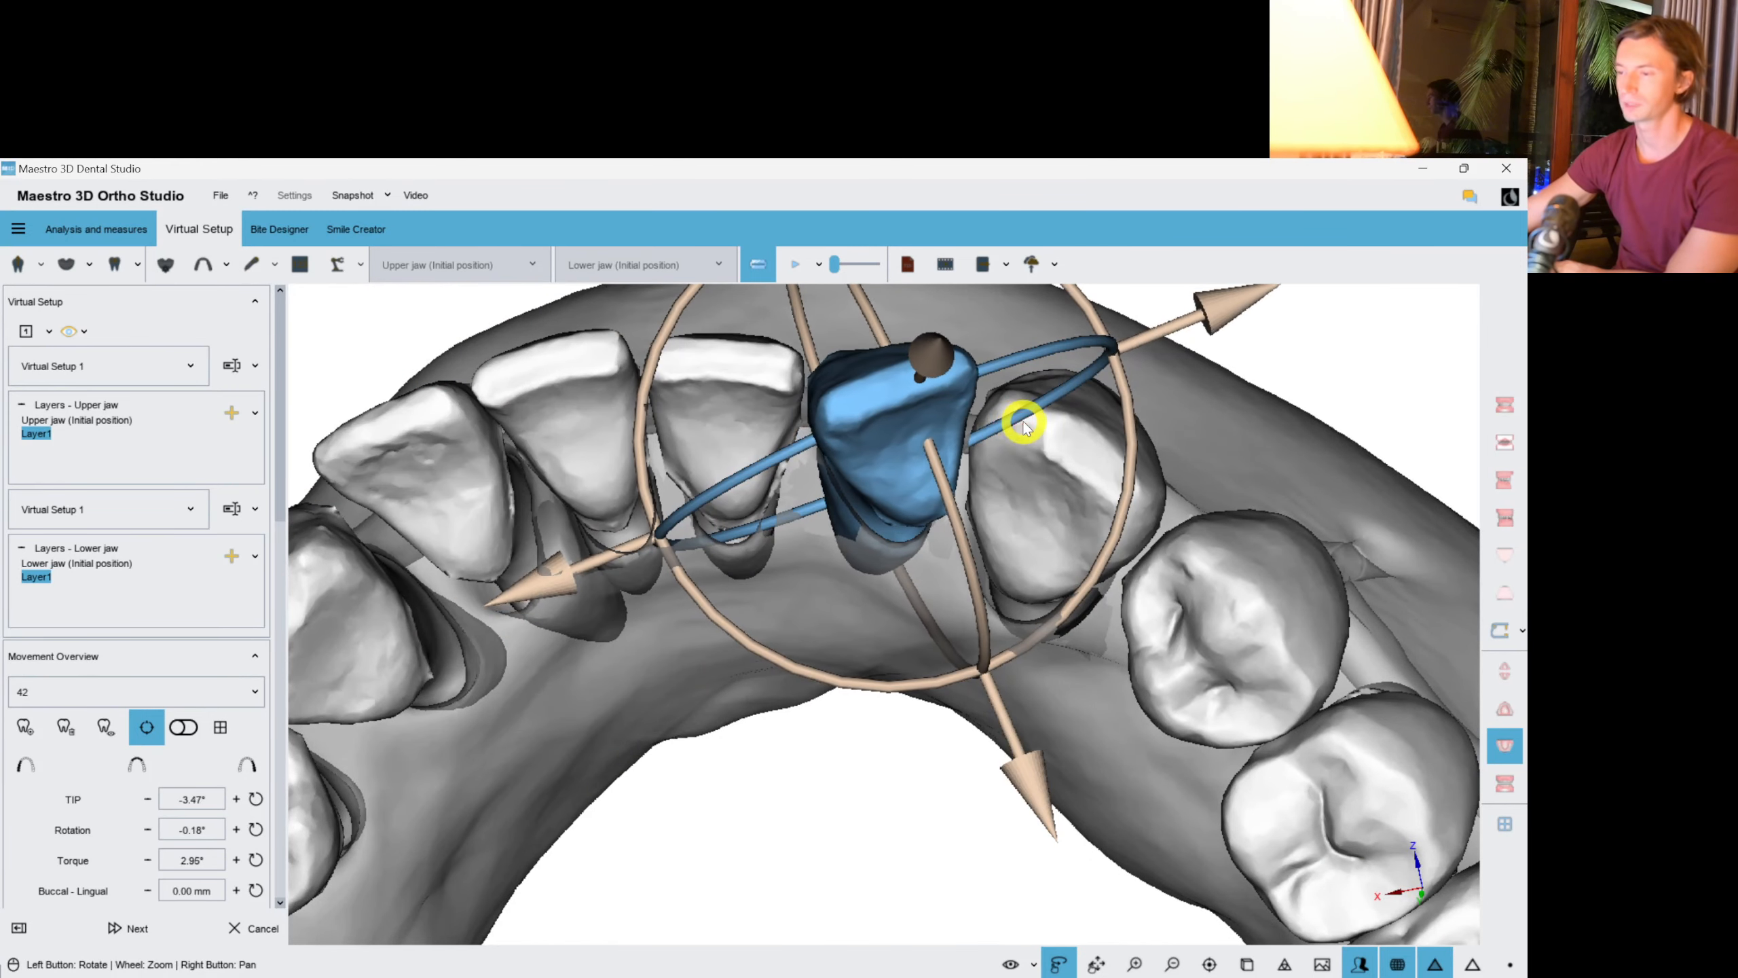
left_click_drag(1117, 544, 1099, 578)
left_click_drag(946, 575, 1008, 490)
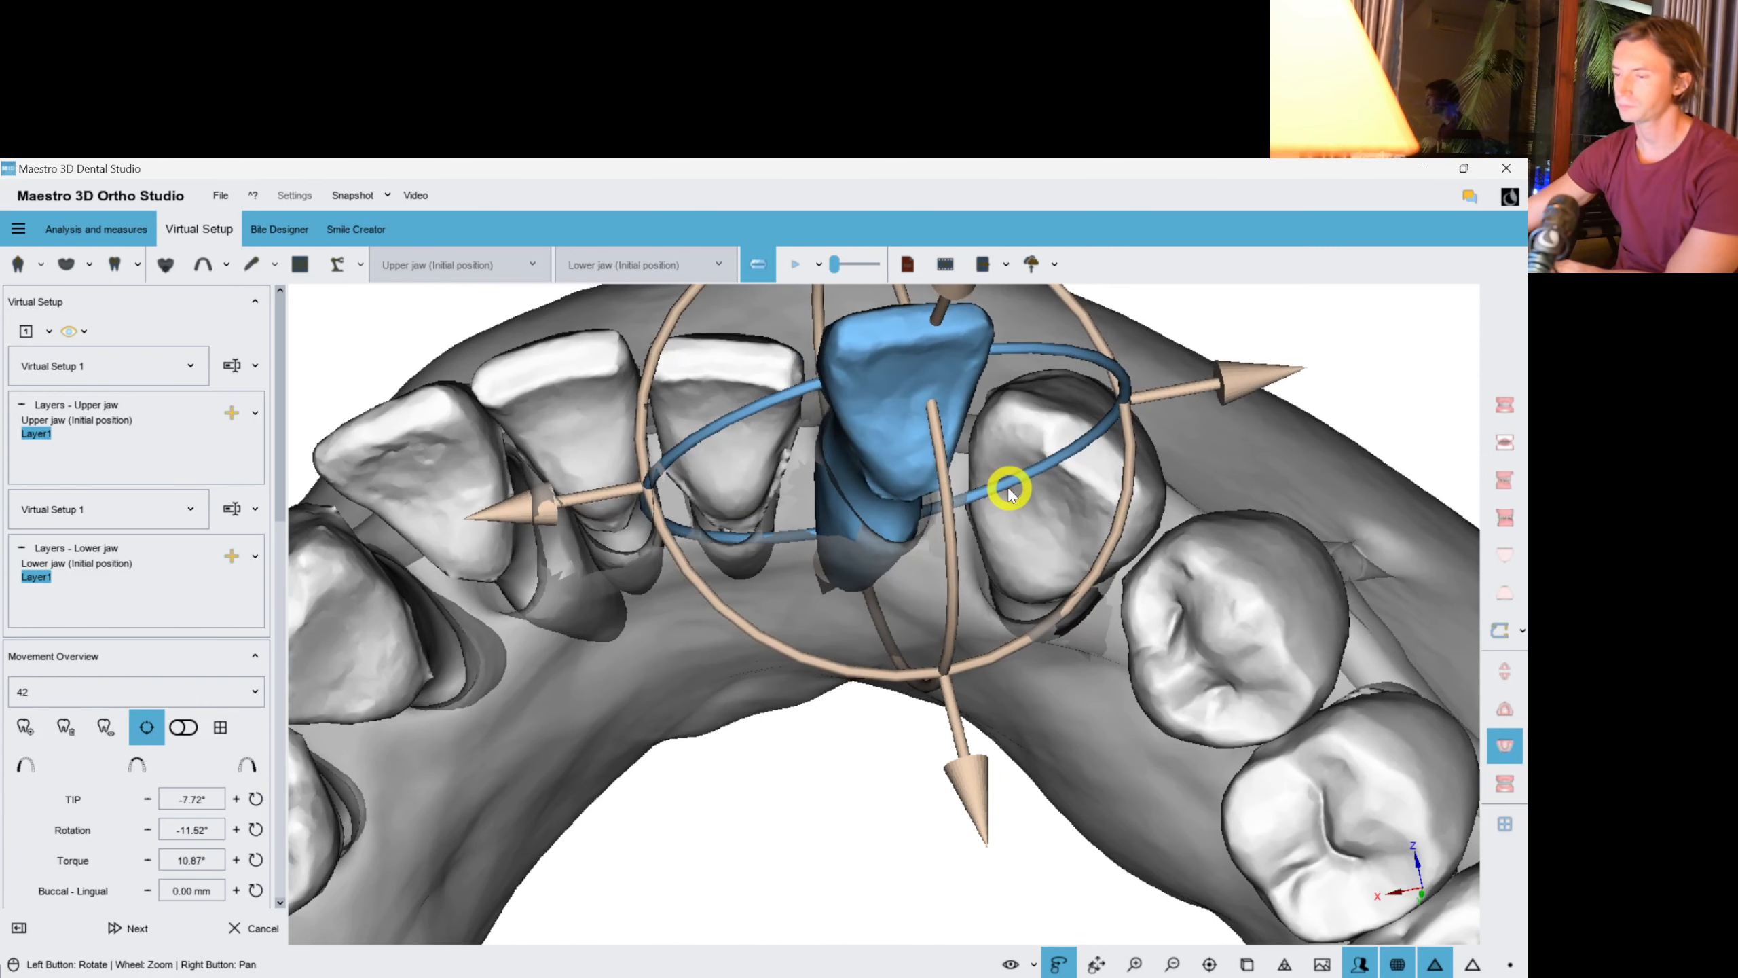
left_click(723, 432)
left_click_drag(905, 649, 832, 647)
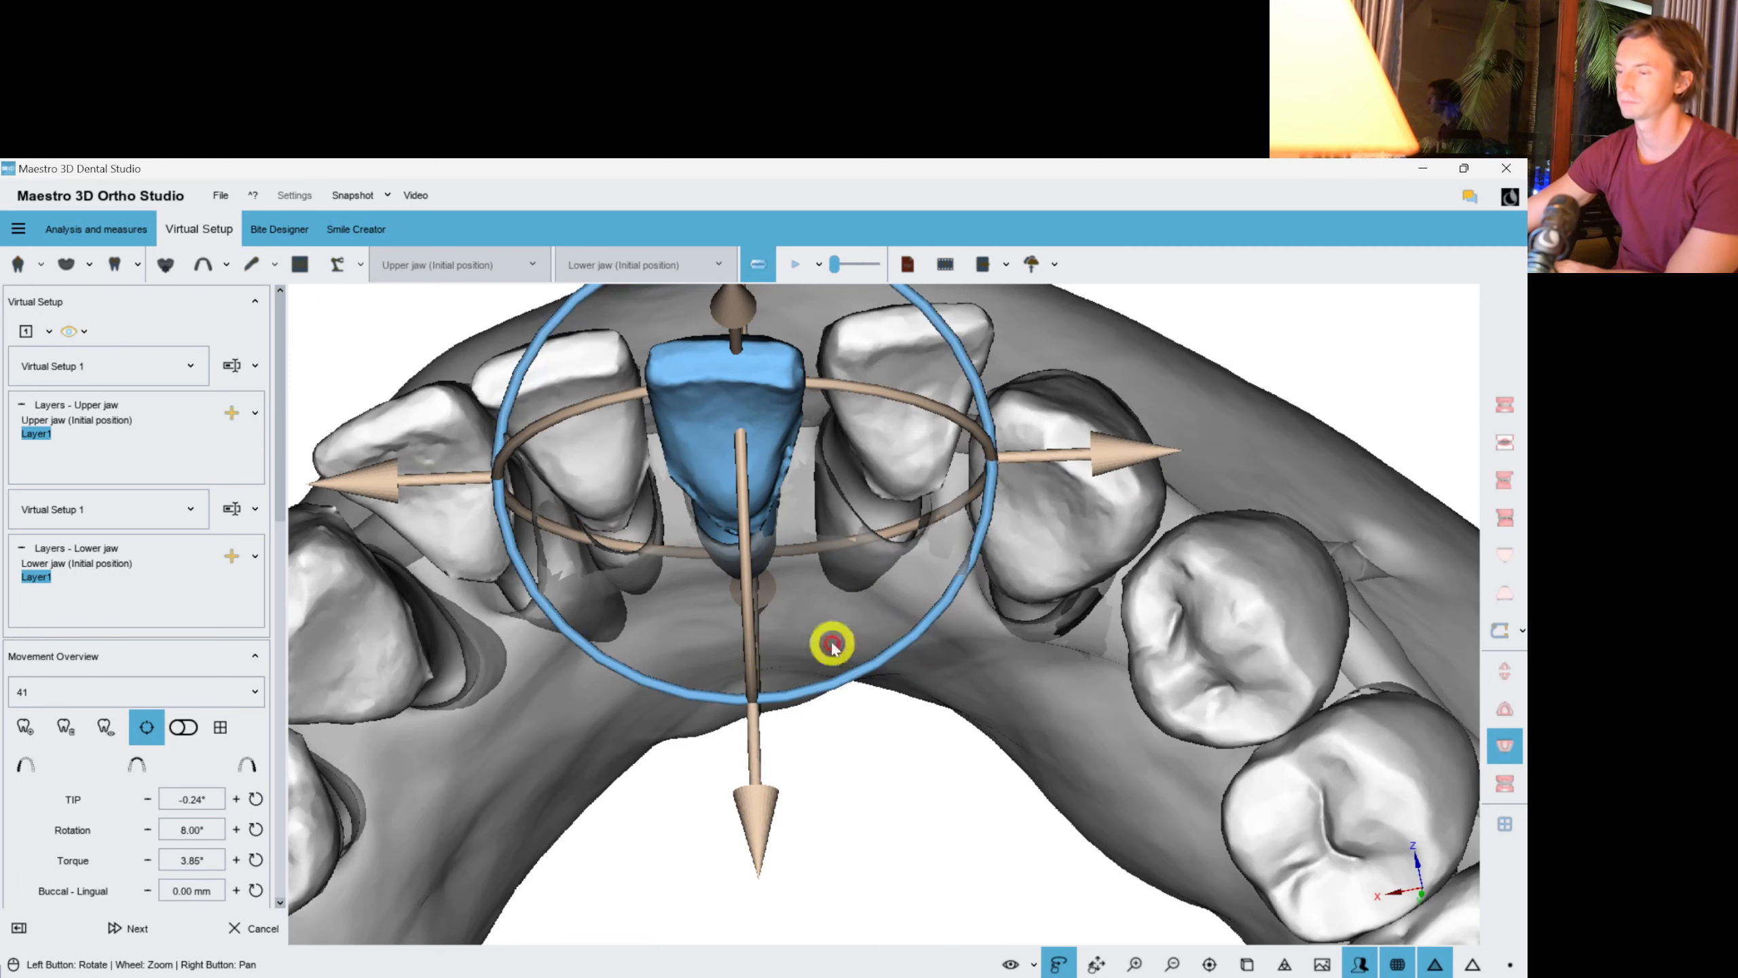
Refine lower lateral incisor 32 to a tip of -3.20°, a rotation of -13.18° and a torque of 10.52°.
left_click(572, 441)
left_click_drag(582, 451, 941, 622)
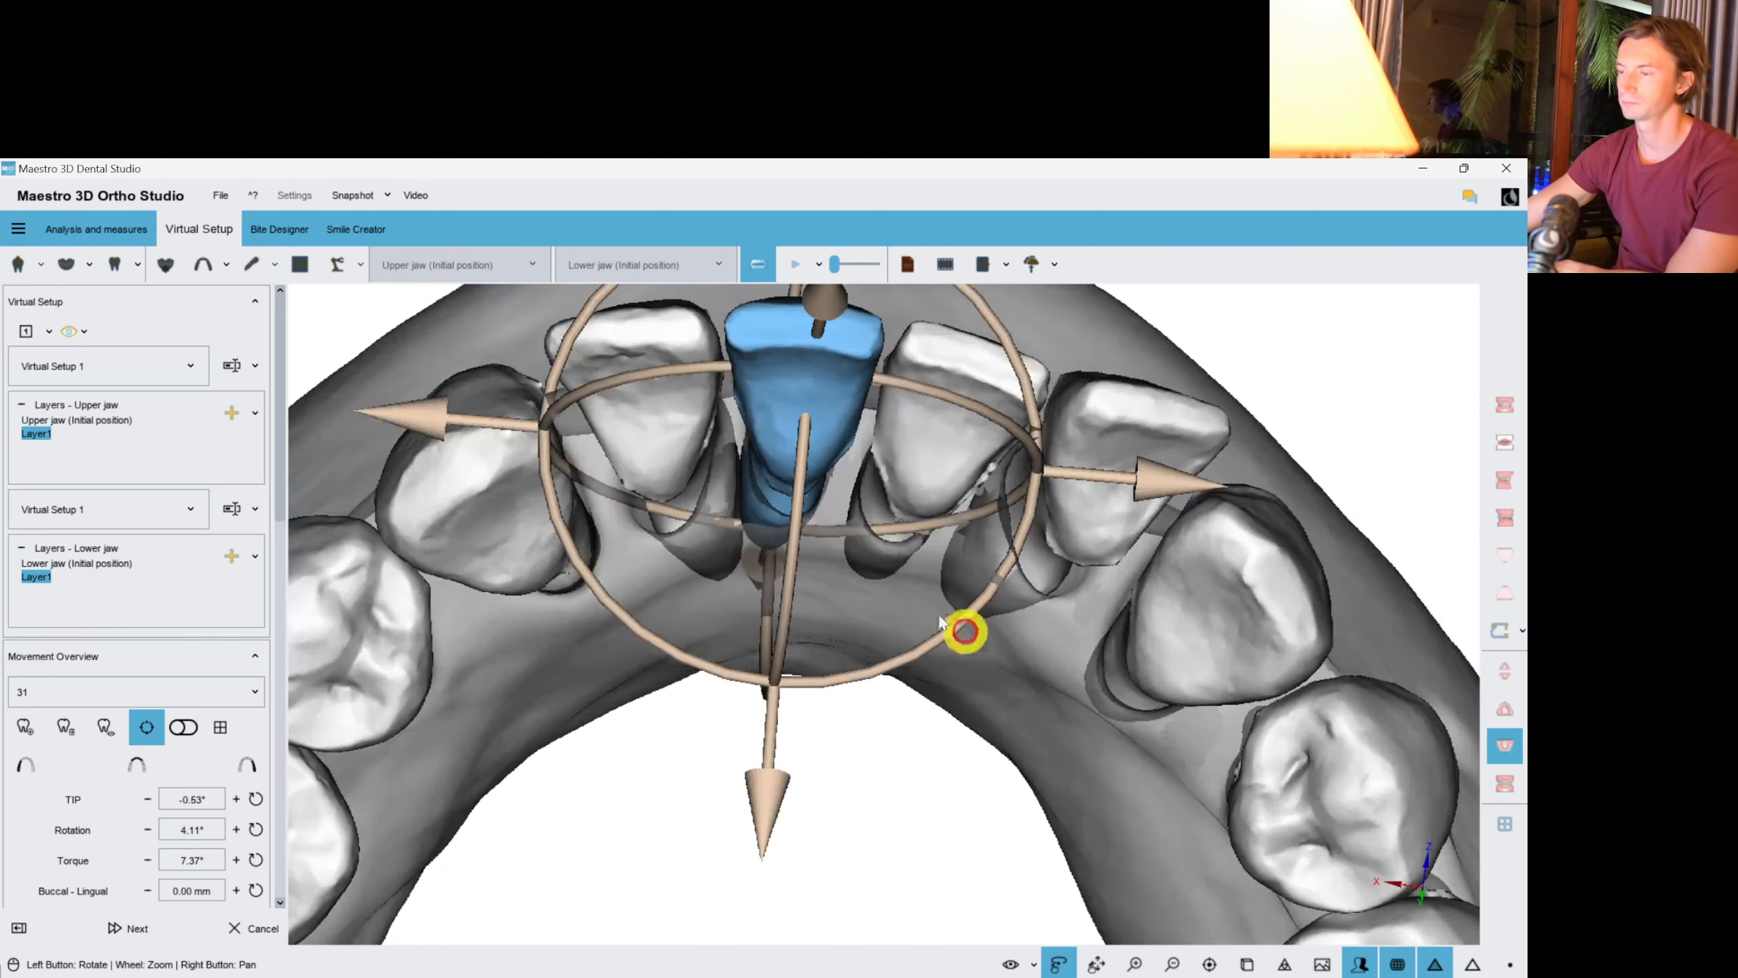
left_click(679, 439)
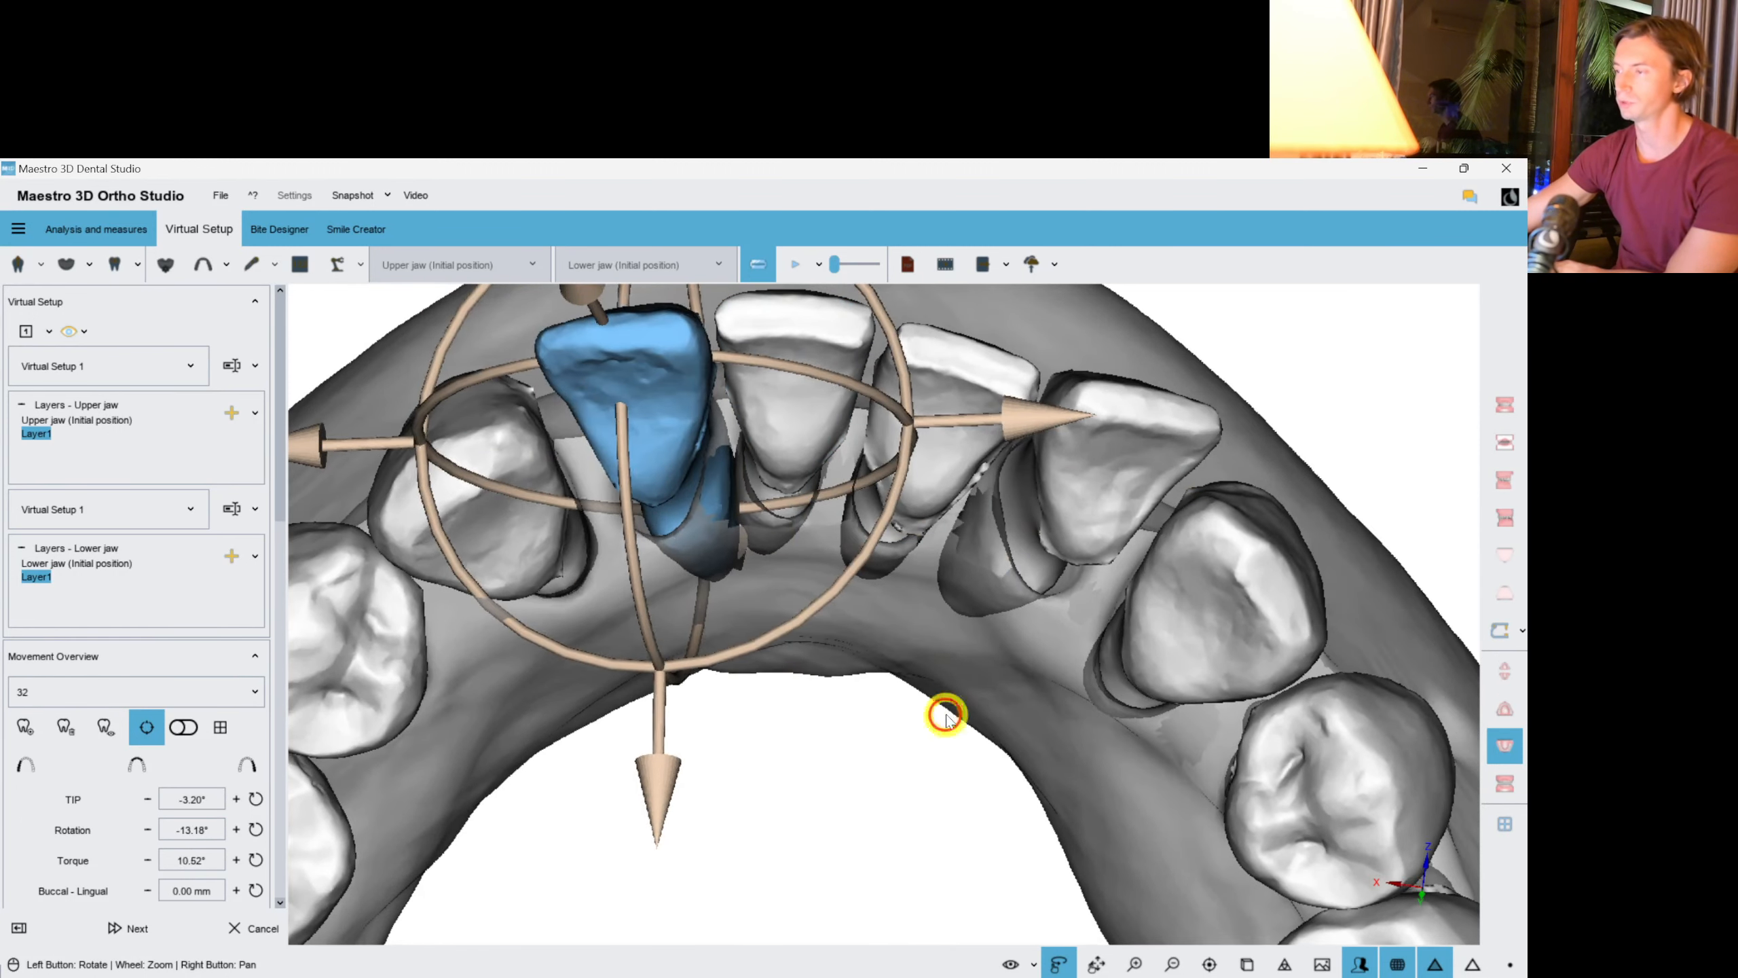
left_click(843, 719)
Reduce the torque of lower lateral incisor 42 to 6.90° and of lateral incisor 32 to 8.88°.
scroll(842, 719, "down", 3)
left_click_drag(799, 707, 760, 527)
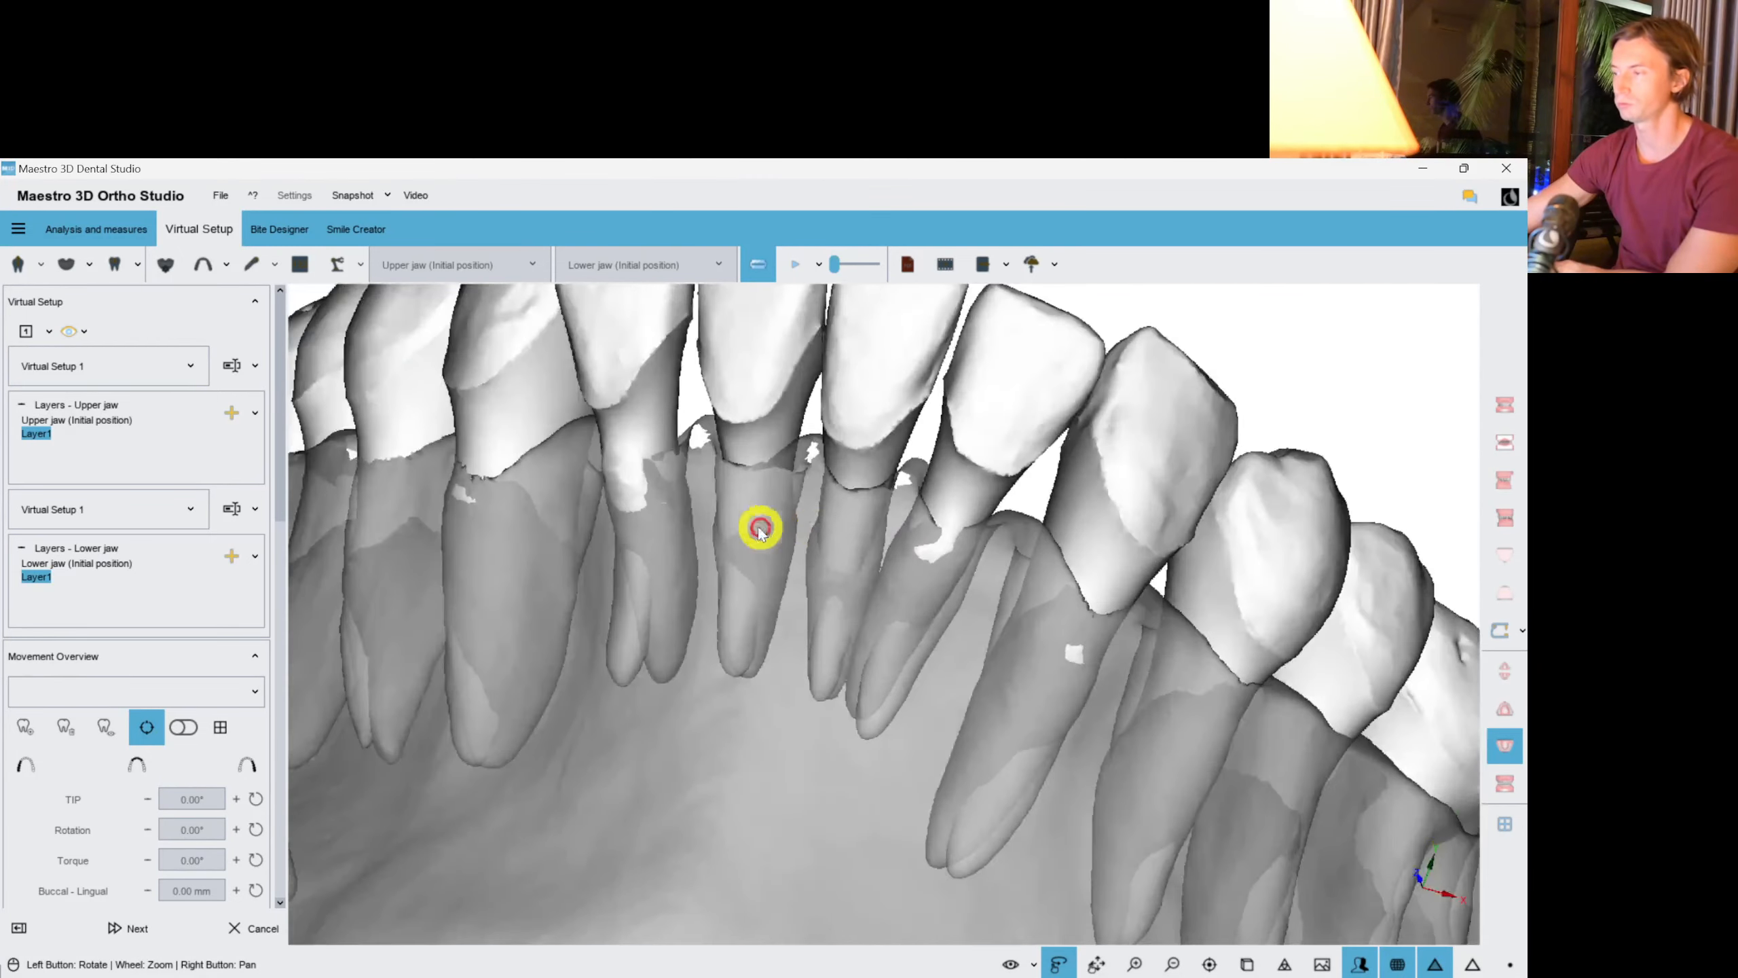
left_click(677, 381)
left_click_drag(643, 400, 579, 548)
right_click(939, 657)
left_click(973, 550)
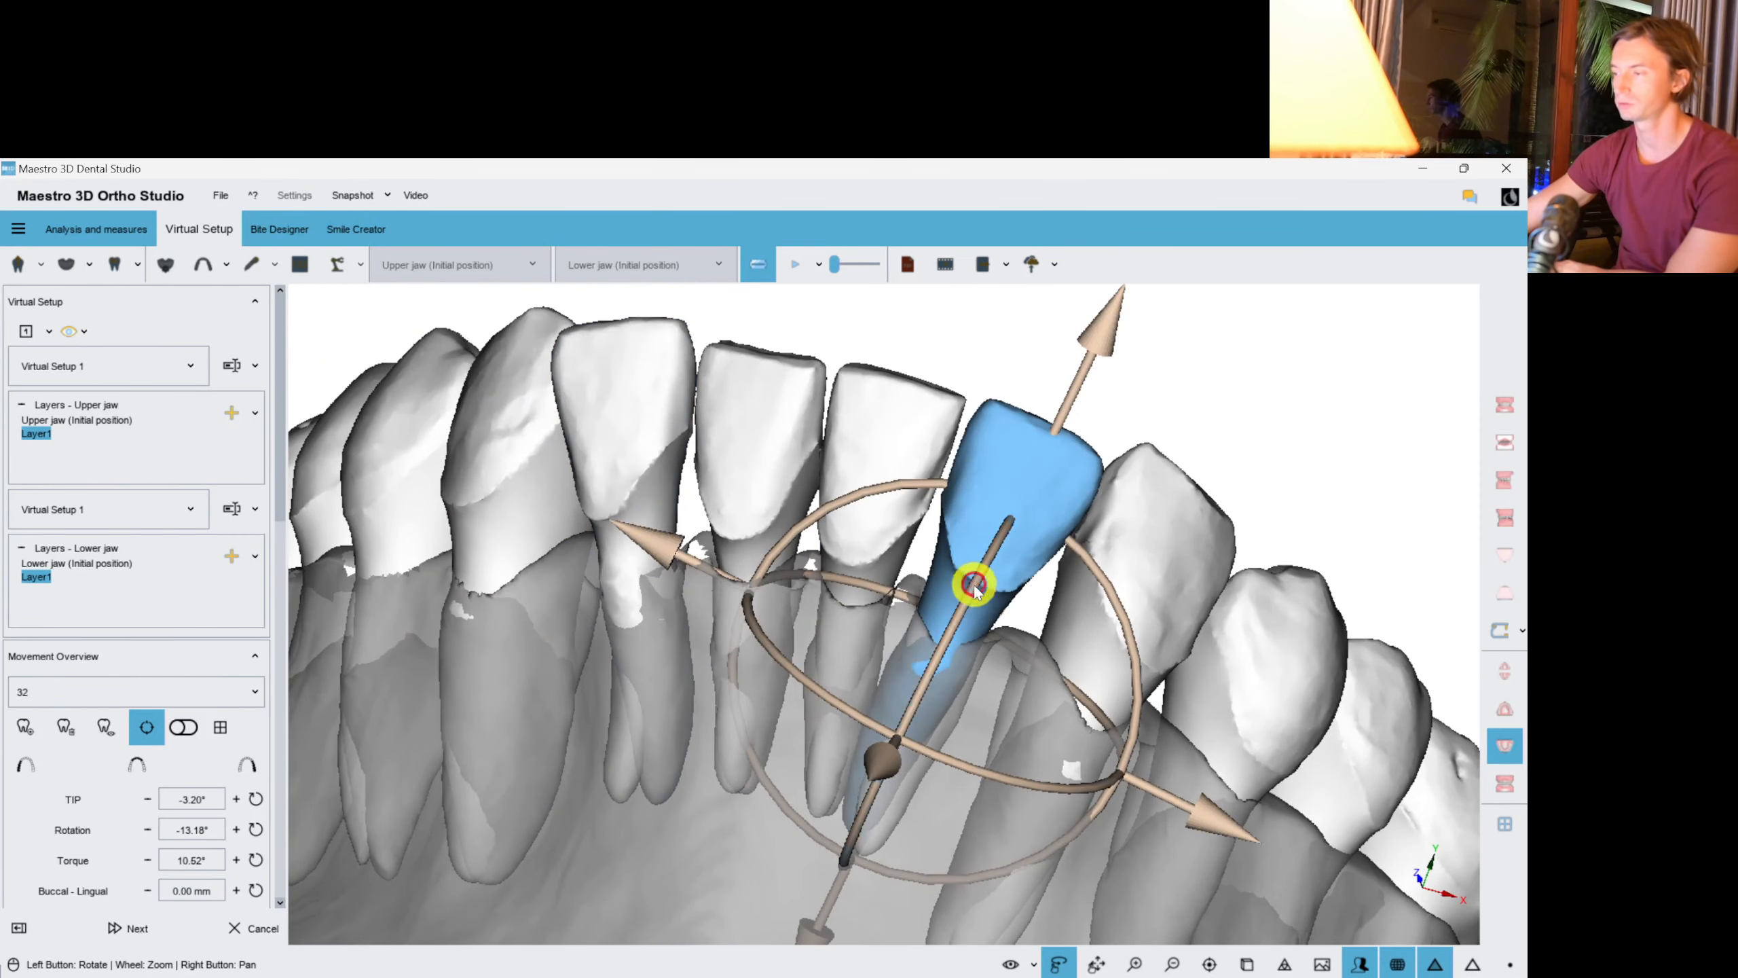
left_click_drag(973, 584, 979, 594)
right_click(1222, 368)
Refine lower lateral incisor 42 to a tip of -4.78°, a rotation of -11.26° and a torque of 5.30°.
left_click_drag(1103, 410, 827, 547)
left_click(826, 547)
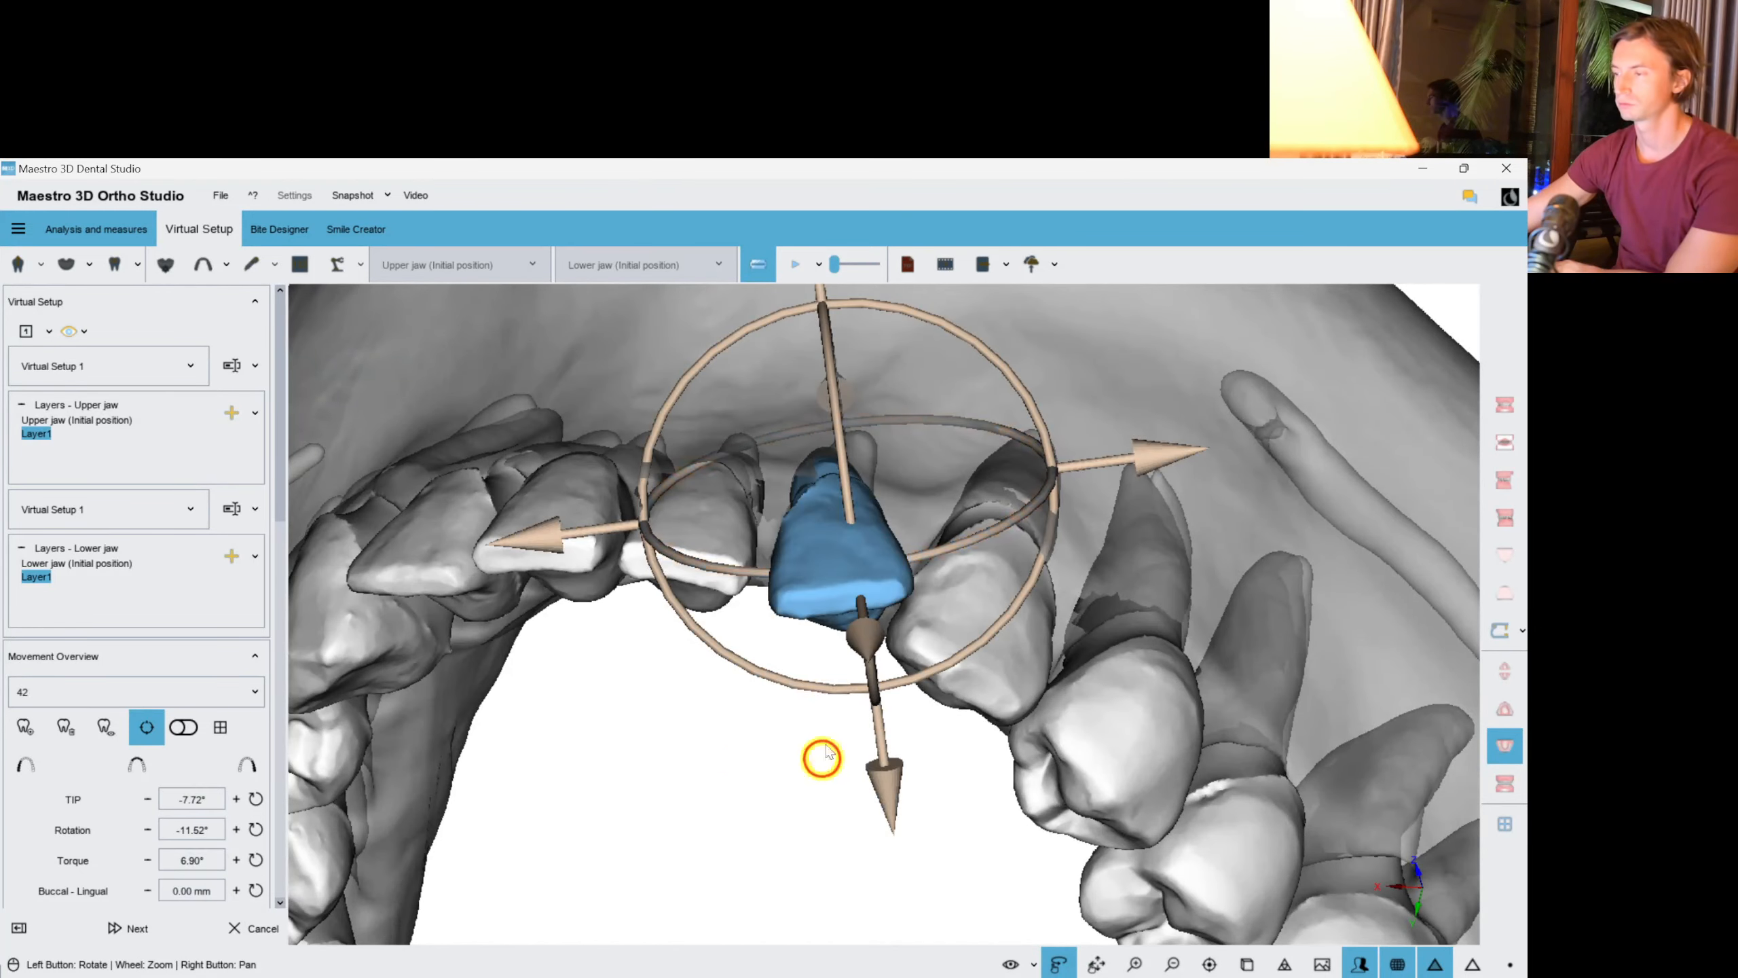
left_click_drag(818, 757, 905, 540)
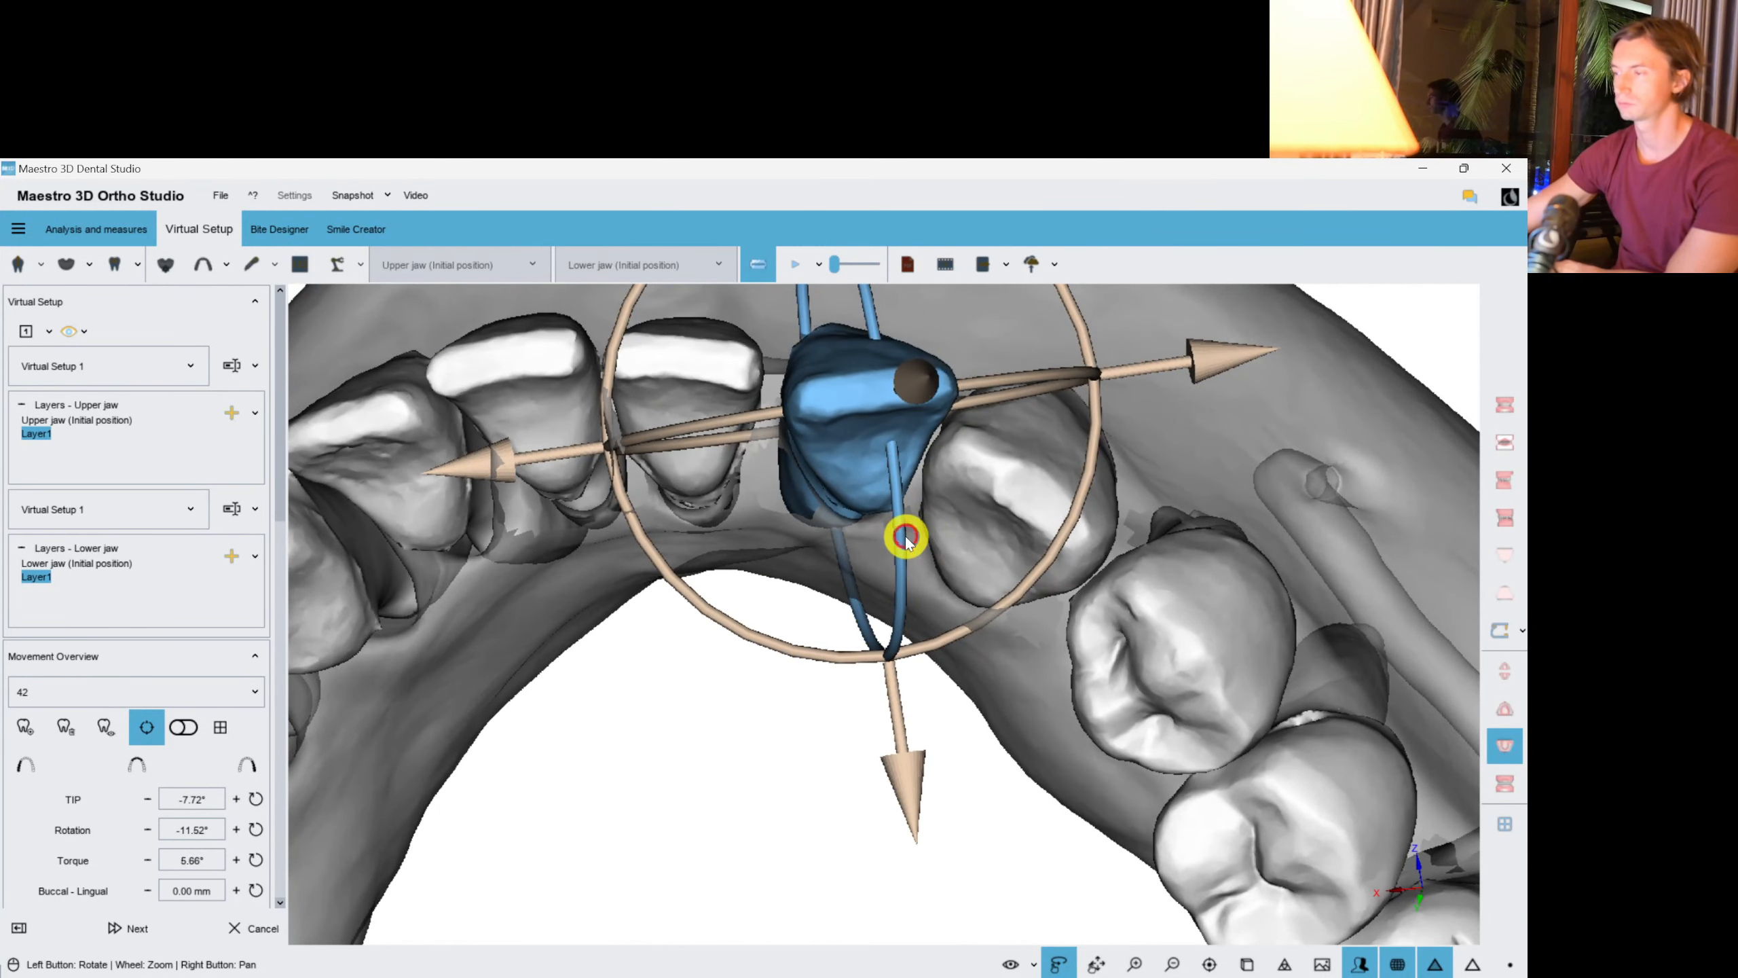
left_click(1208, 409)
left_click_drag(900, 408, 1107, 420)
left_click(1036, 444)
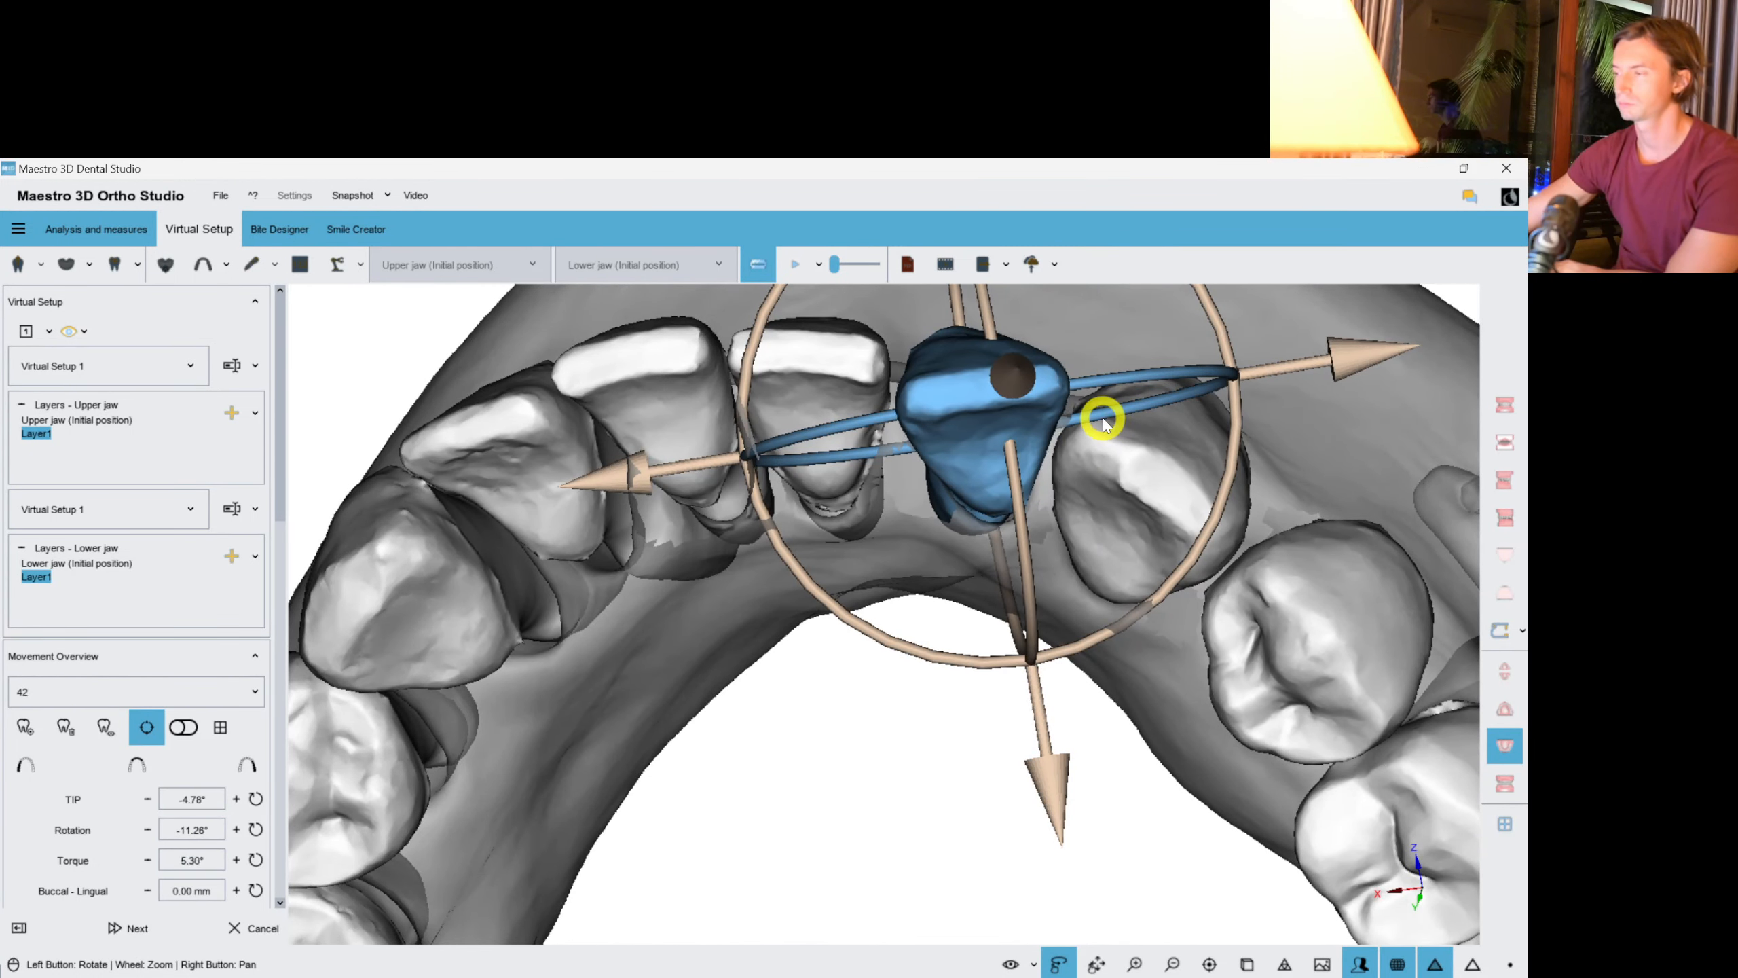
Adjust lower canine 43 to a tip of -3.11°, a rotation of -2.92° and a torque of 8.24°.
left_click(1117, 503)
left_click_drag(1116, 503, 936, 506)
left_click_drag(1095, 534, 1416, 451)
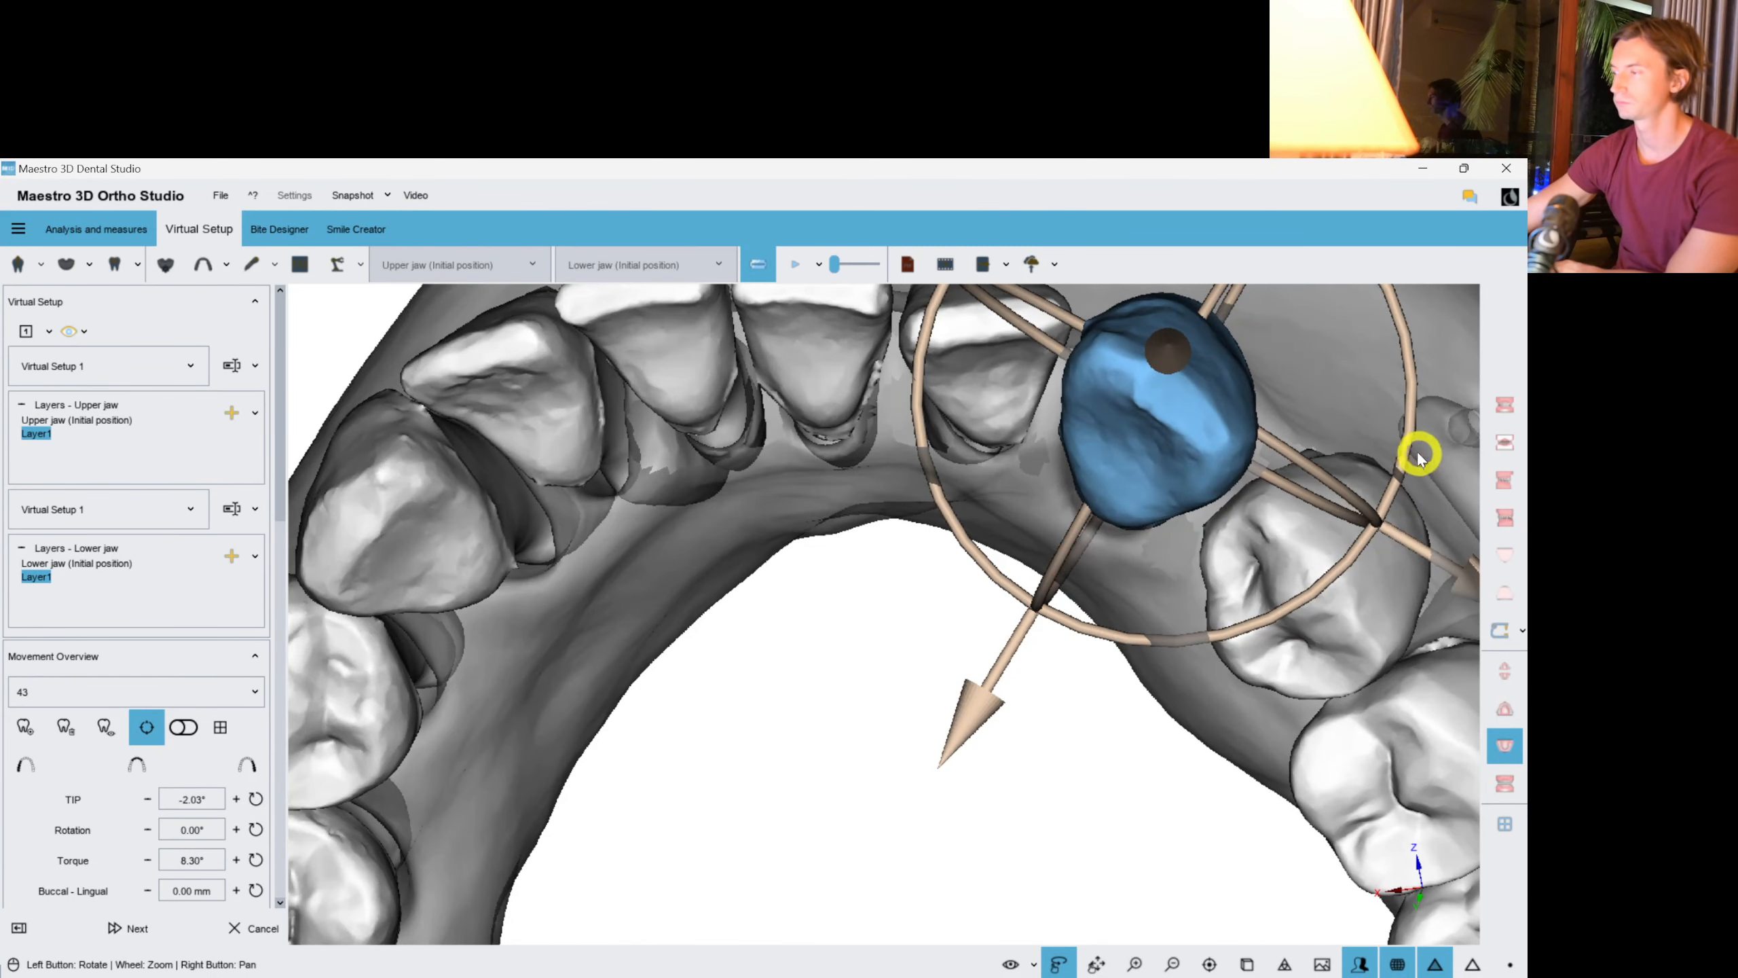
left_click_drag(1306, 474, 1312, 481)
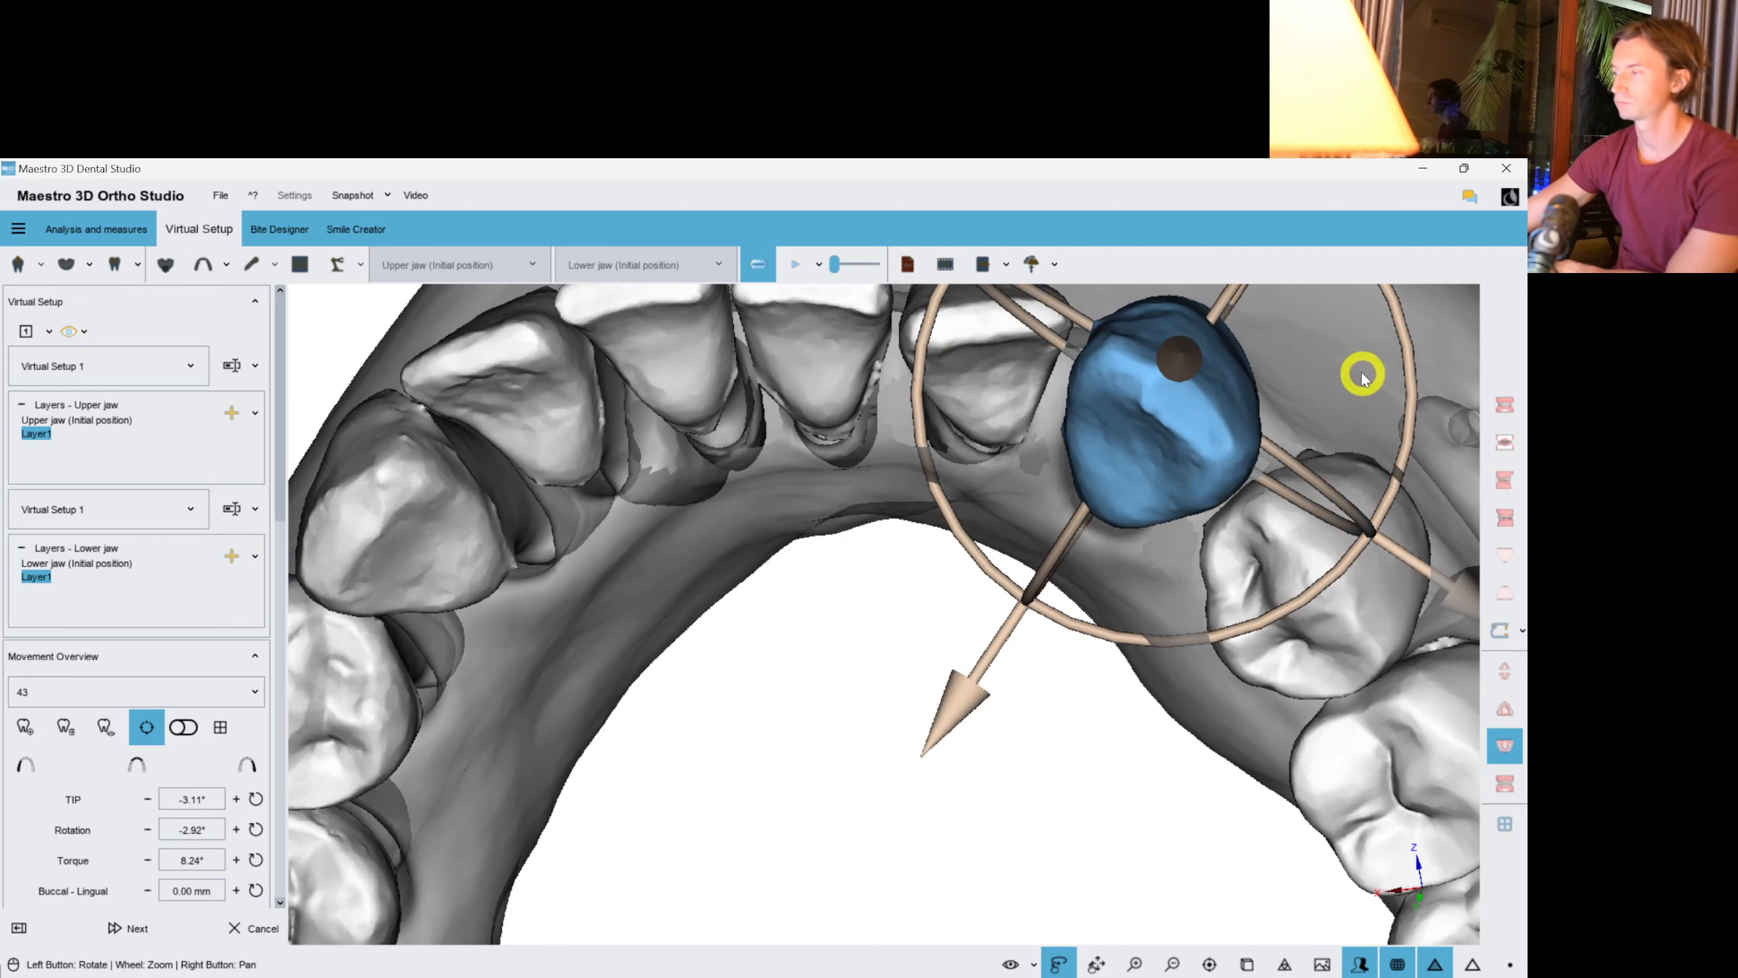
left_click(1299, 385)
Refine the torque of the lower central incisors to 7.47° on 31 and 8.30° on 41.
scroll(814, 479, "down", 5)
right_click_drag(801, 463, 814, 483)
left_click_drag(814, 483, 1069, 665)
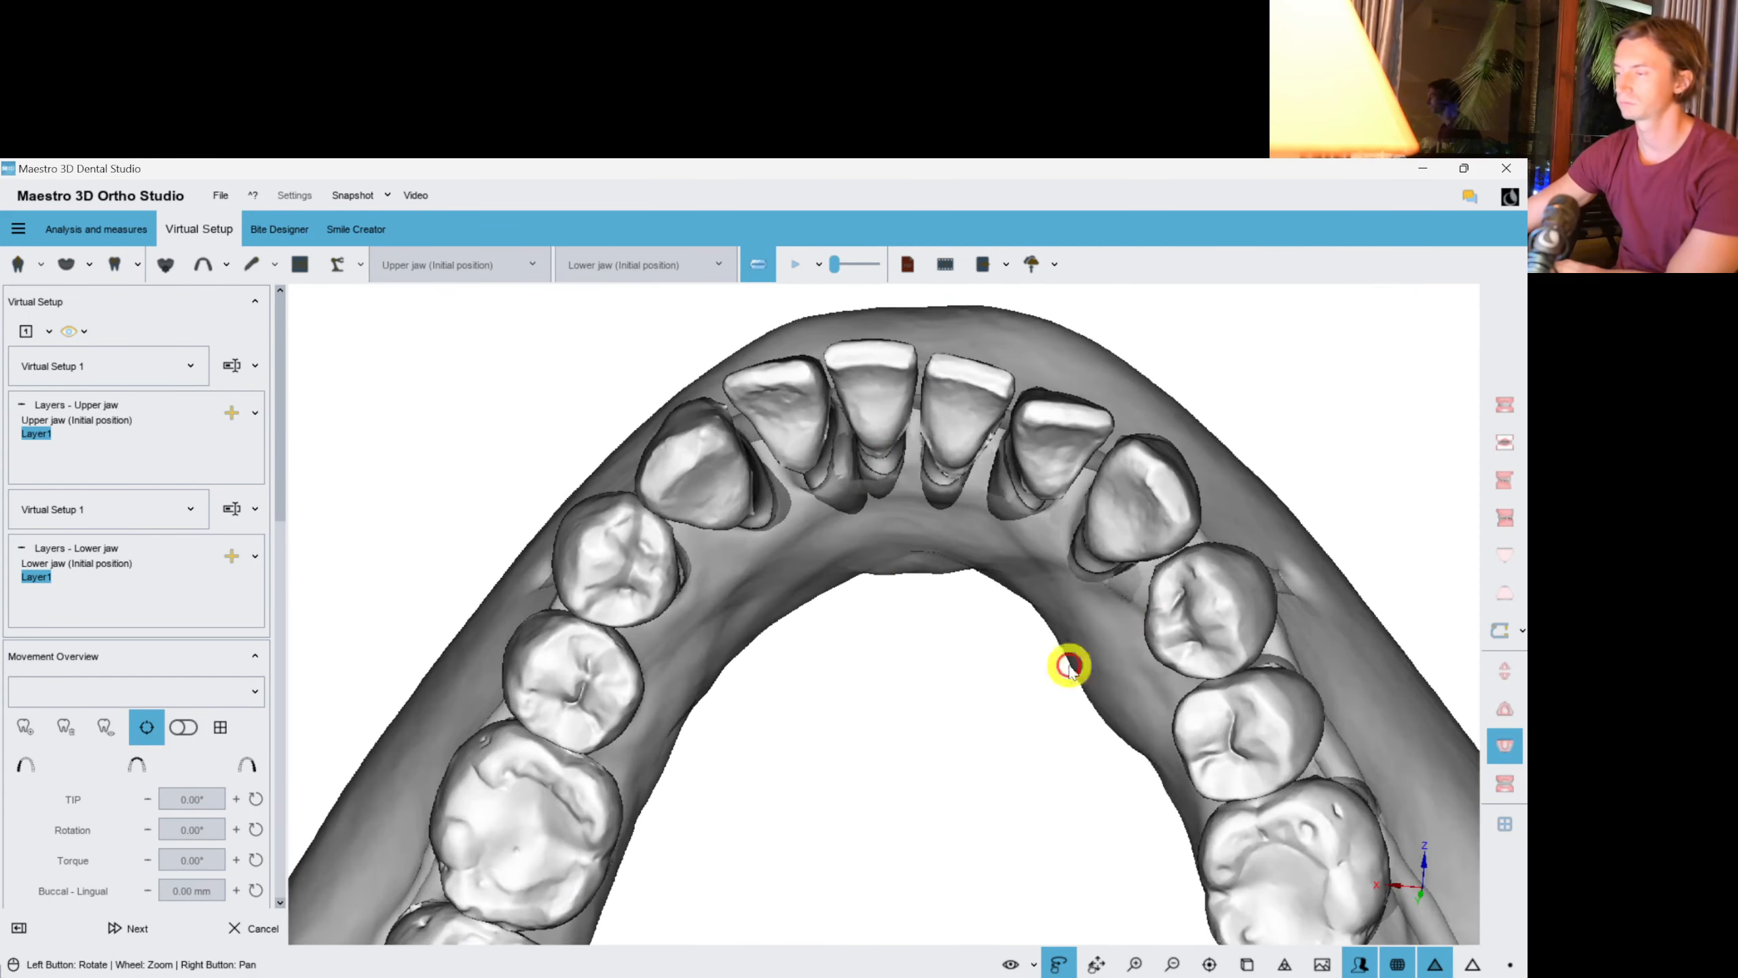
left_click_drag(1414, 717, 815, 648)
left_click(820, 543)
left_click_drag(921, 699, 966, 472)
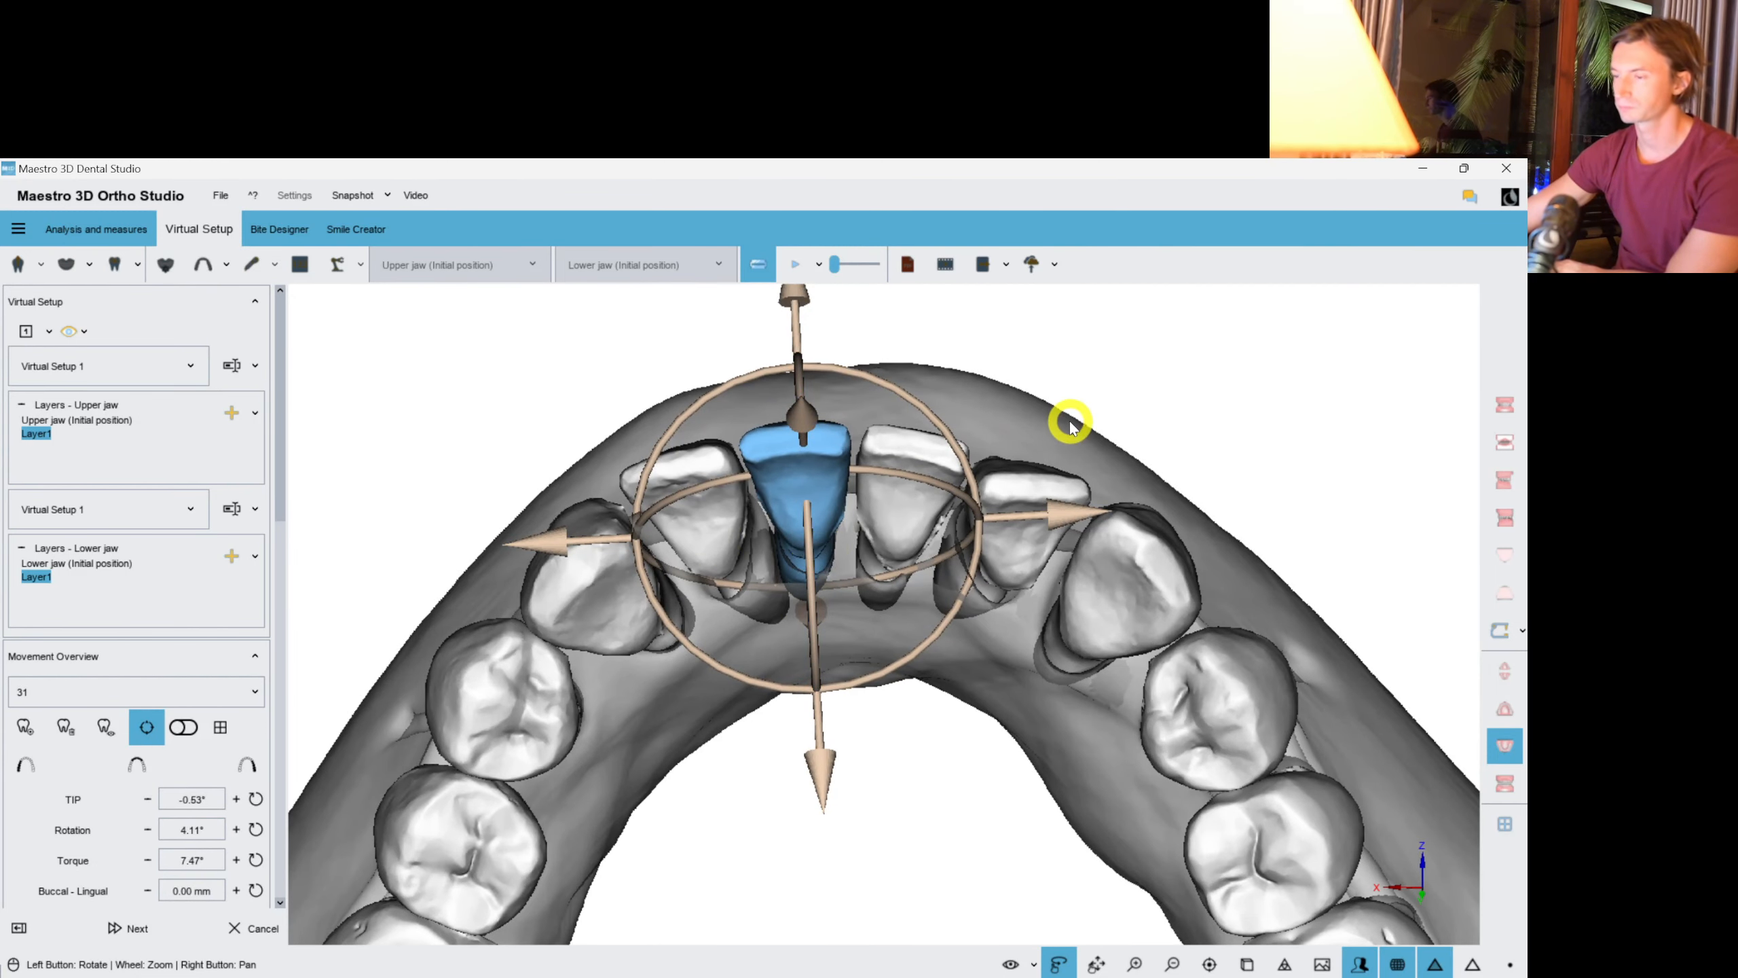
left_click(904, 551)
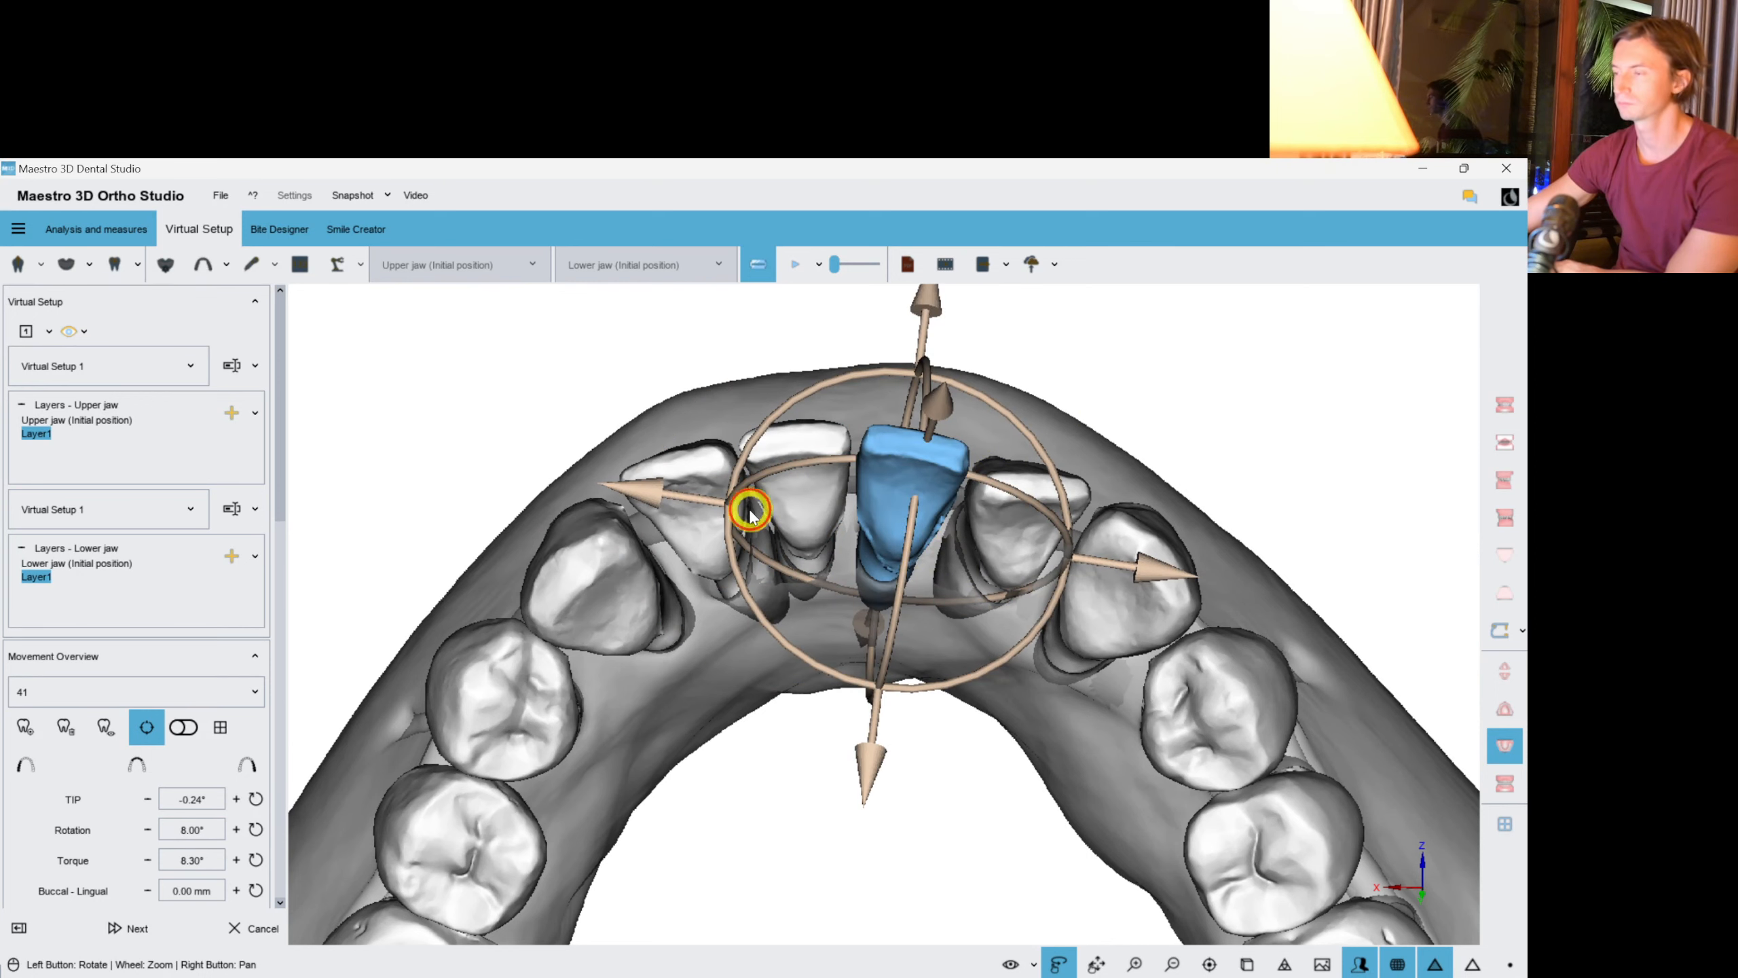
Increase the torque of lower lateral incisor 32 to 11.33° and deselect the tooth.
left_click(721, 513)
left_click_drag(912, 761, 987, 763)
left_click_drag(907, 671, 850, 754)
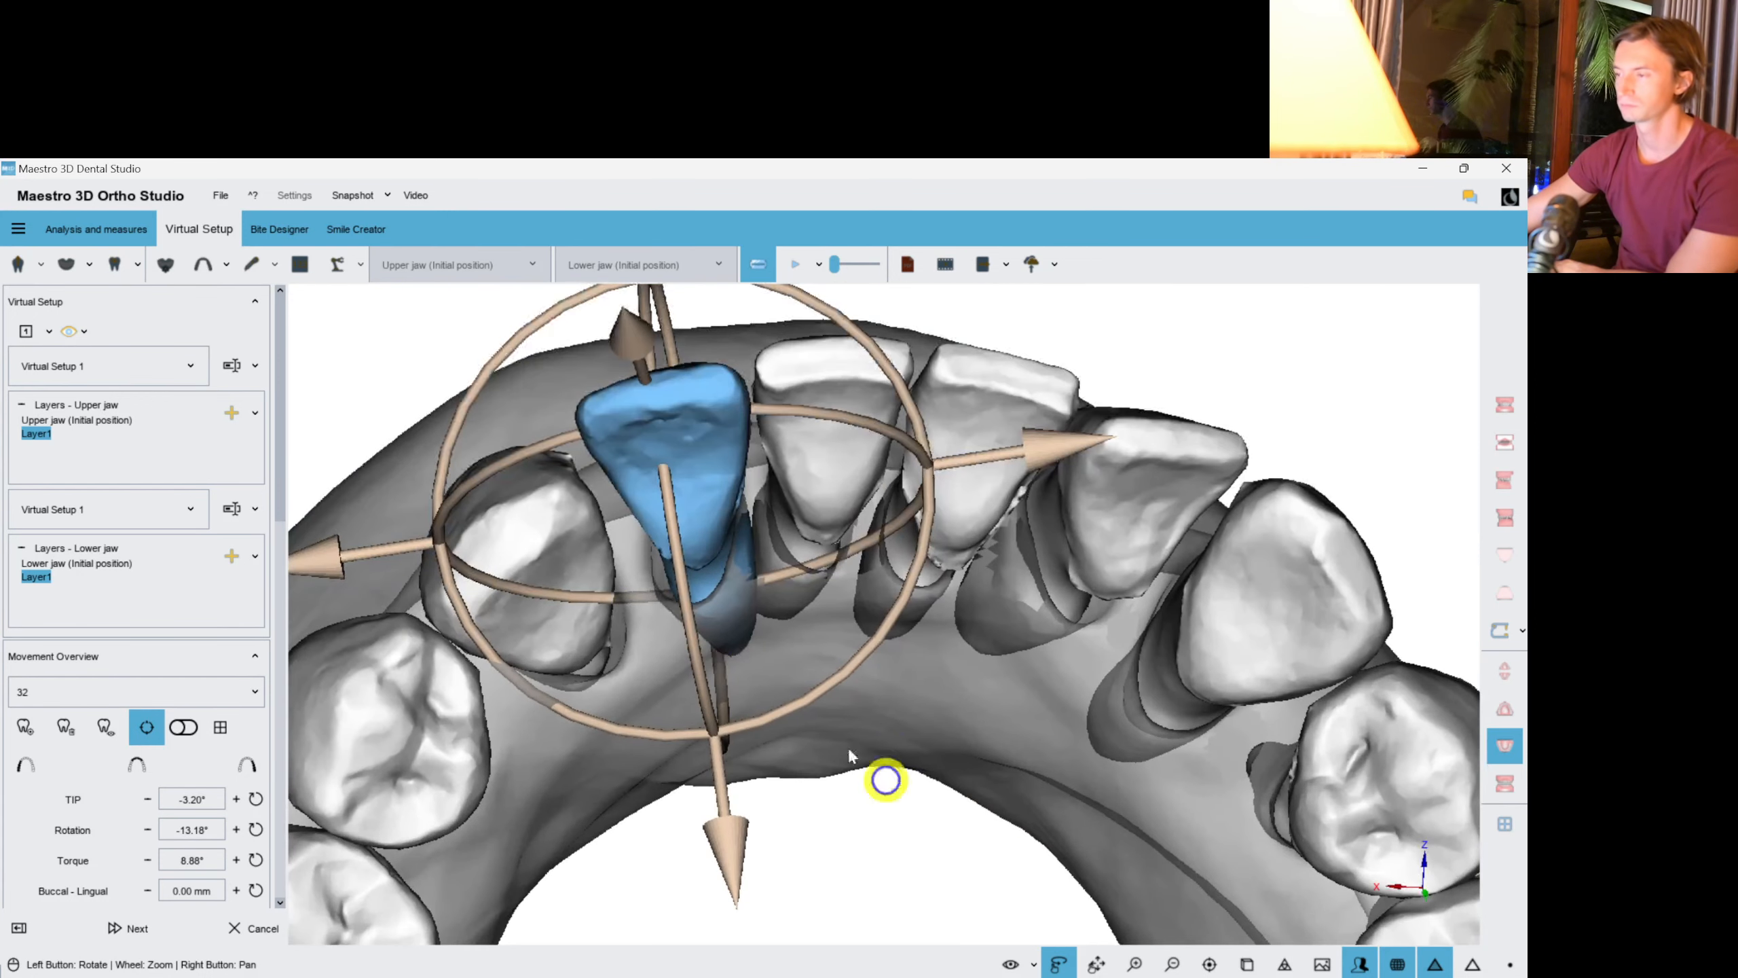
left_click_drag(682, 639, 690, 626)
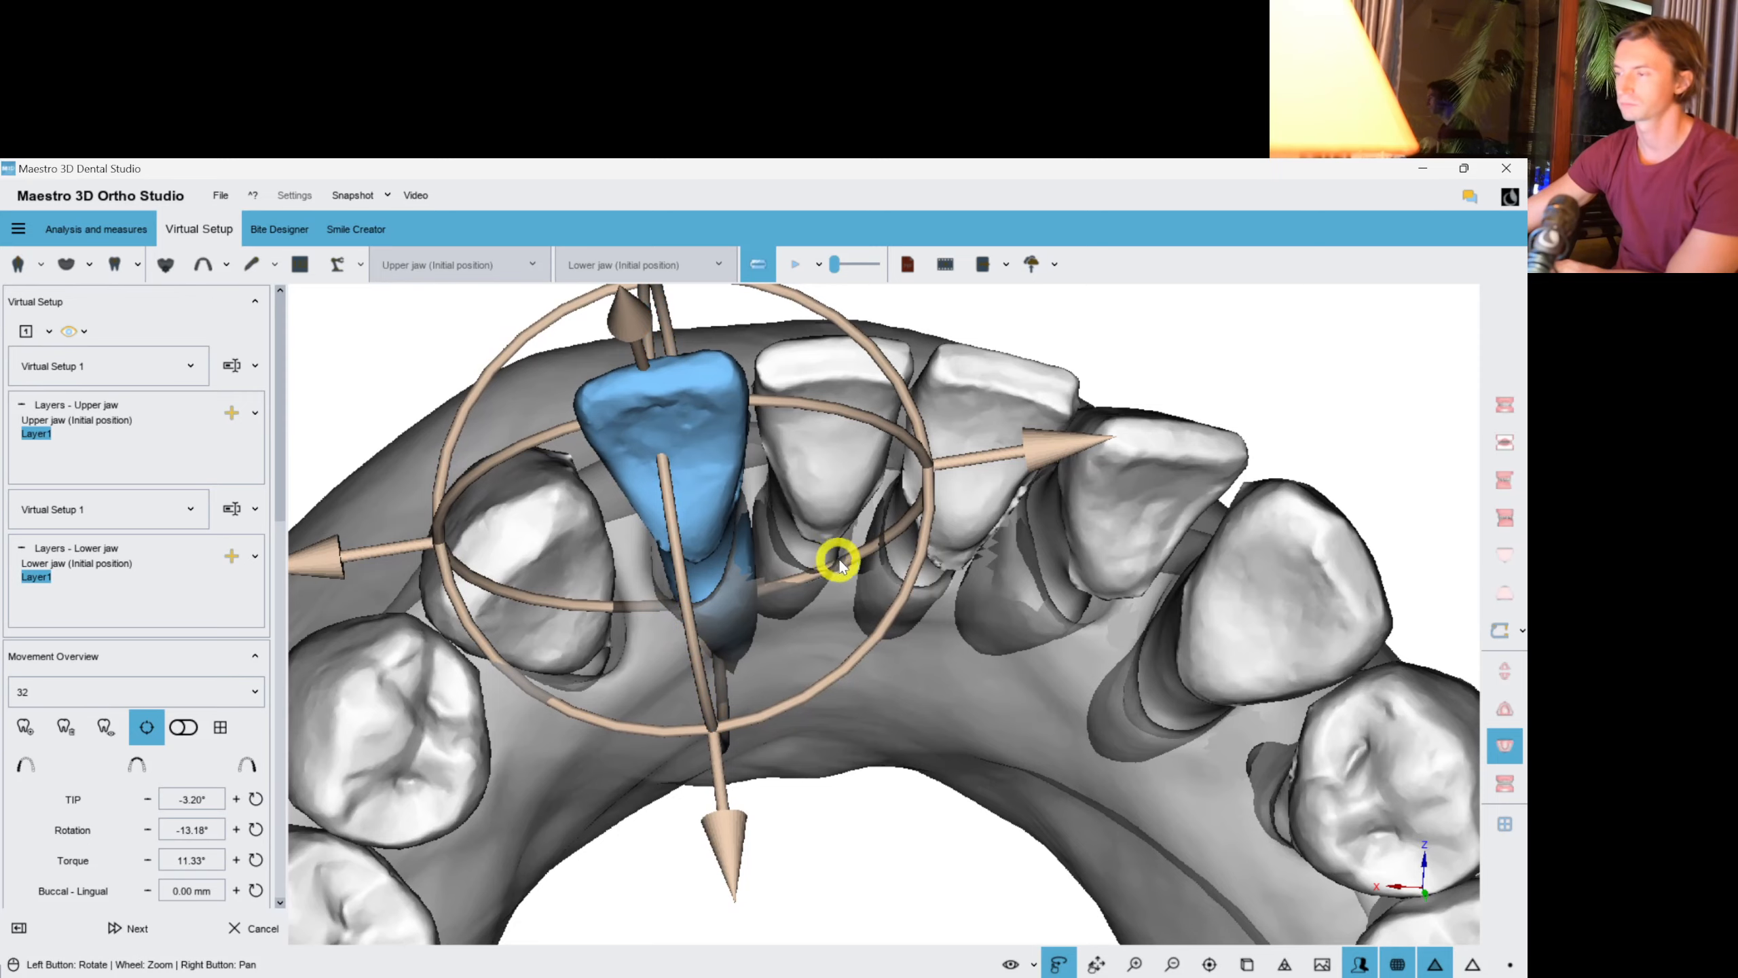
left_click_drag(839, 560, 837, 558)
right_click(1002, 661)
right_click_drag(992, 729, 976, 583)
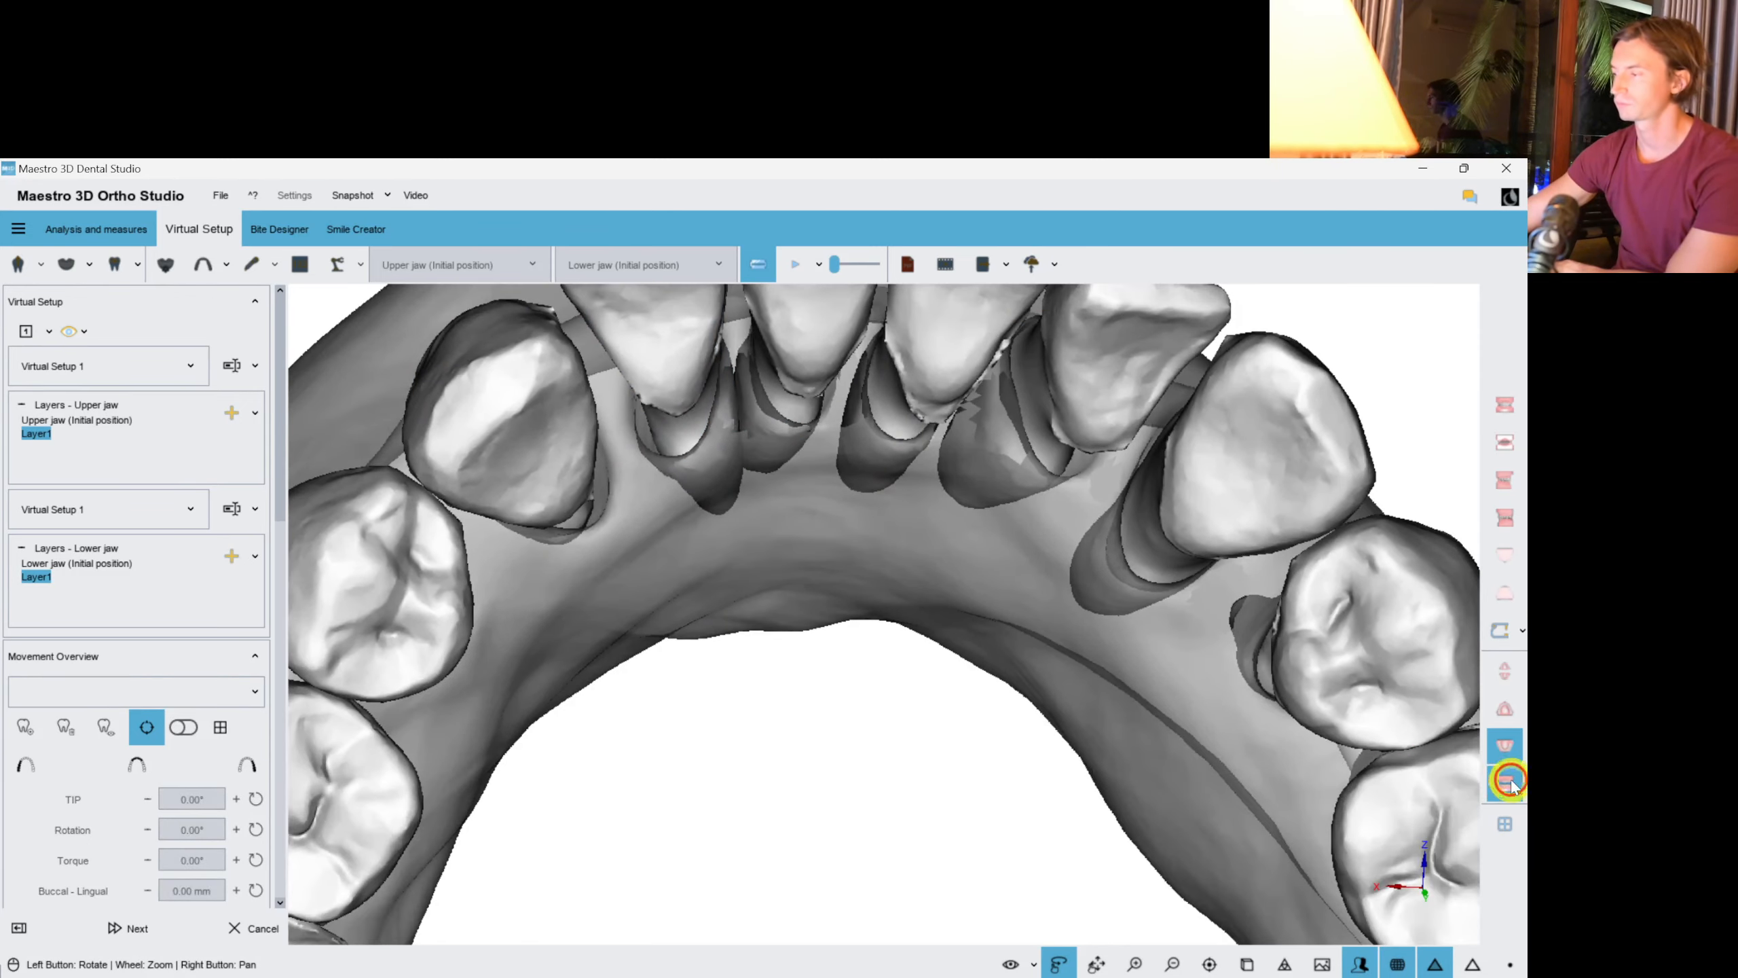
Show both jaws in occlusion and select the upper premolars and first molars on both sides together.
left_click(1508, 782)
left_click_drag(978, 726, 855, 568)
scroll(773, 653, "up", 4)
left_click(809, 587)
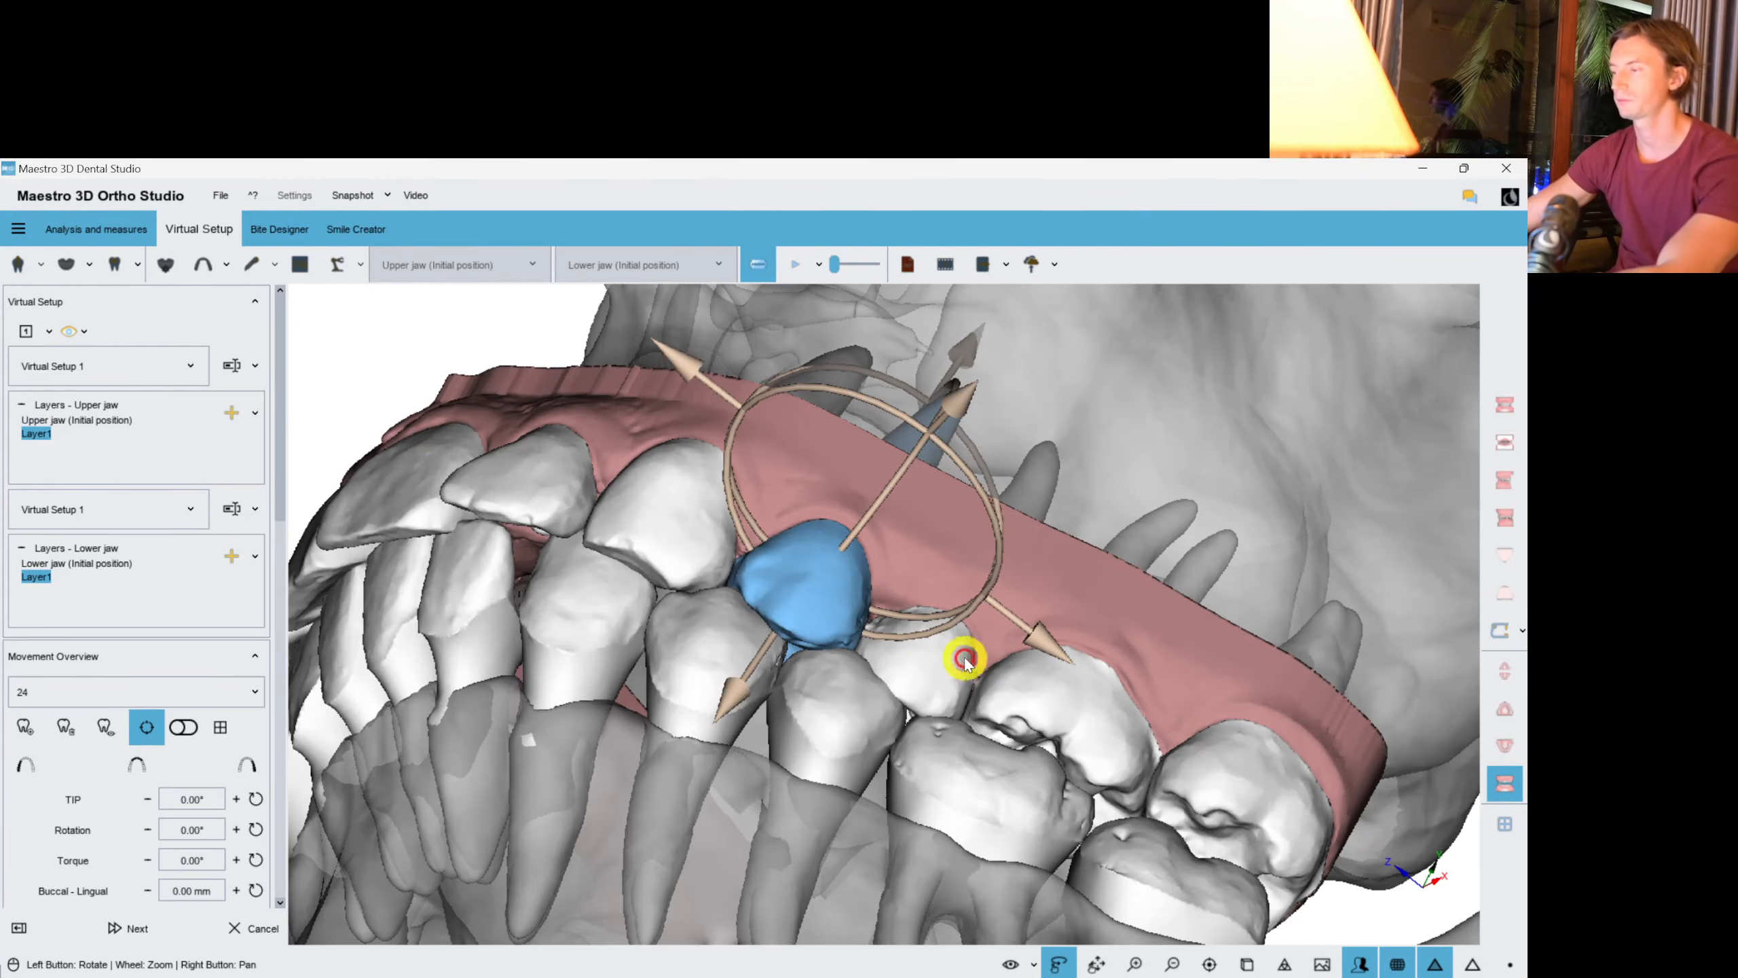
left_click(955, 661)
left_click(1026, 684, "ctrl")
left_click(822, 594, "ctrl")
left_click_drag(577, 745, 756, 555)
left_click(830, 465, "ctrl")
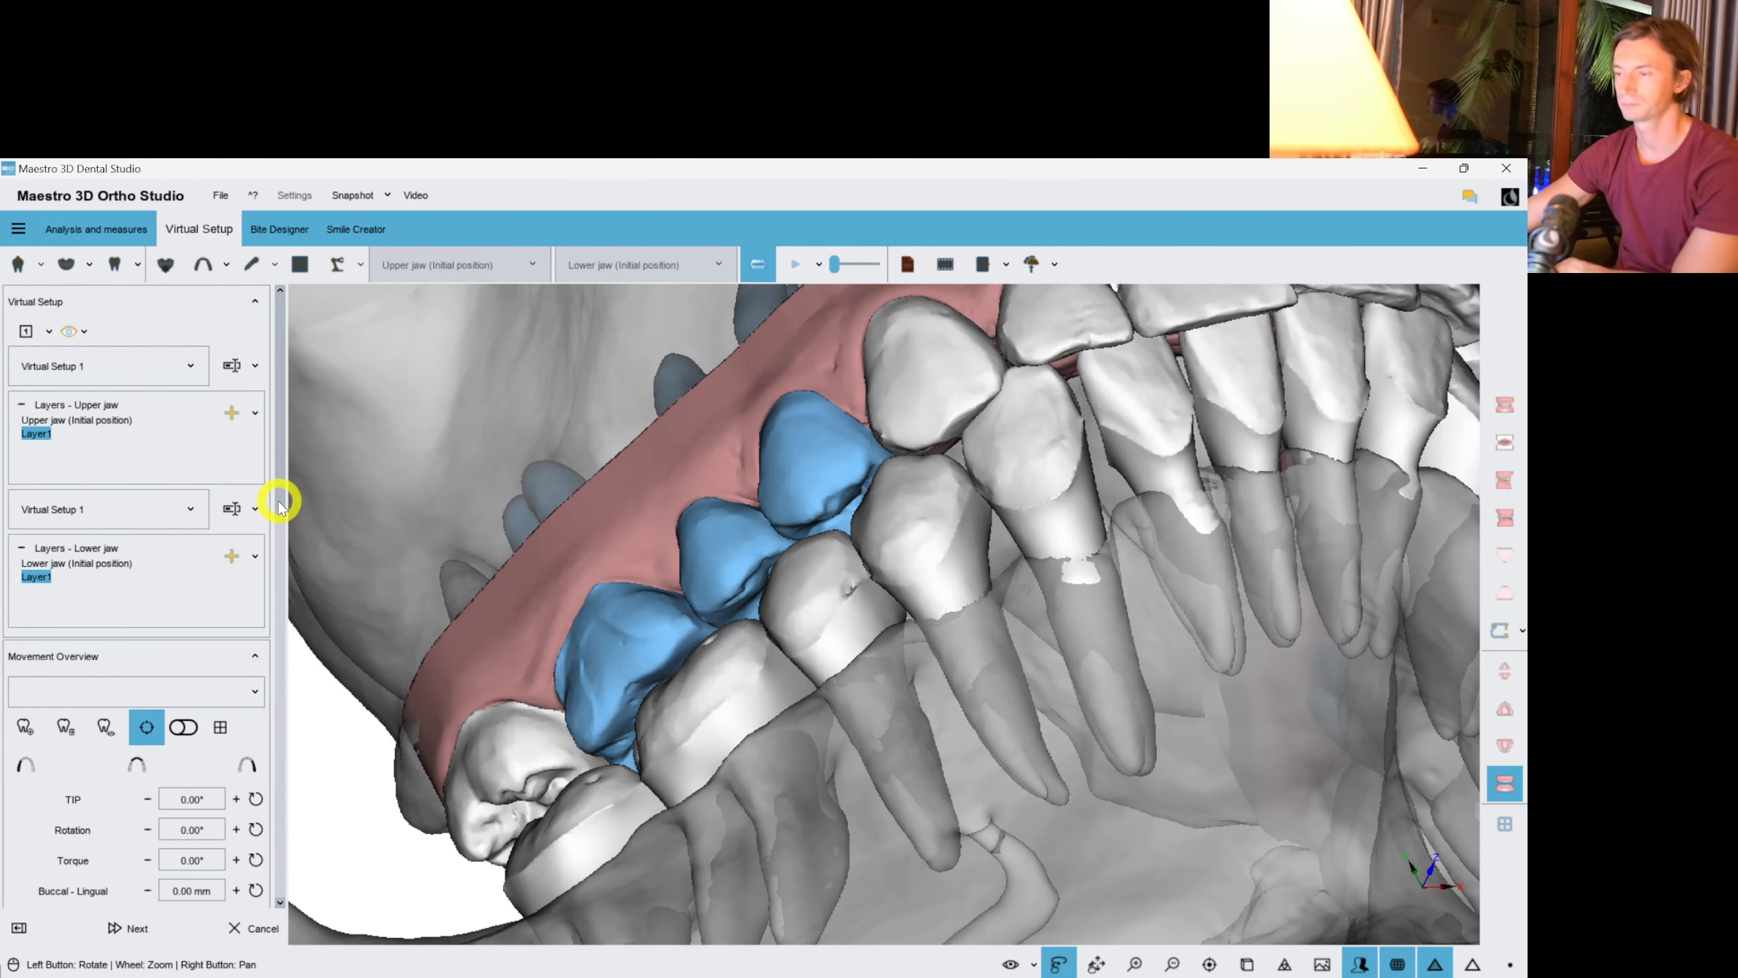
Apply 4.00° of torque to the selected upper premolars and first molars, and display only the upper jaw.
scroll(279, 503, "down", 5)
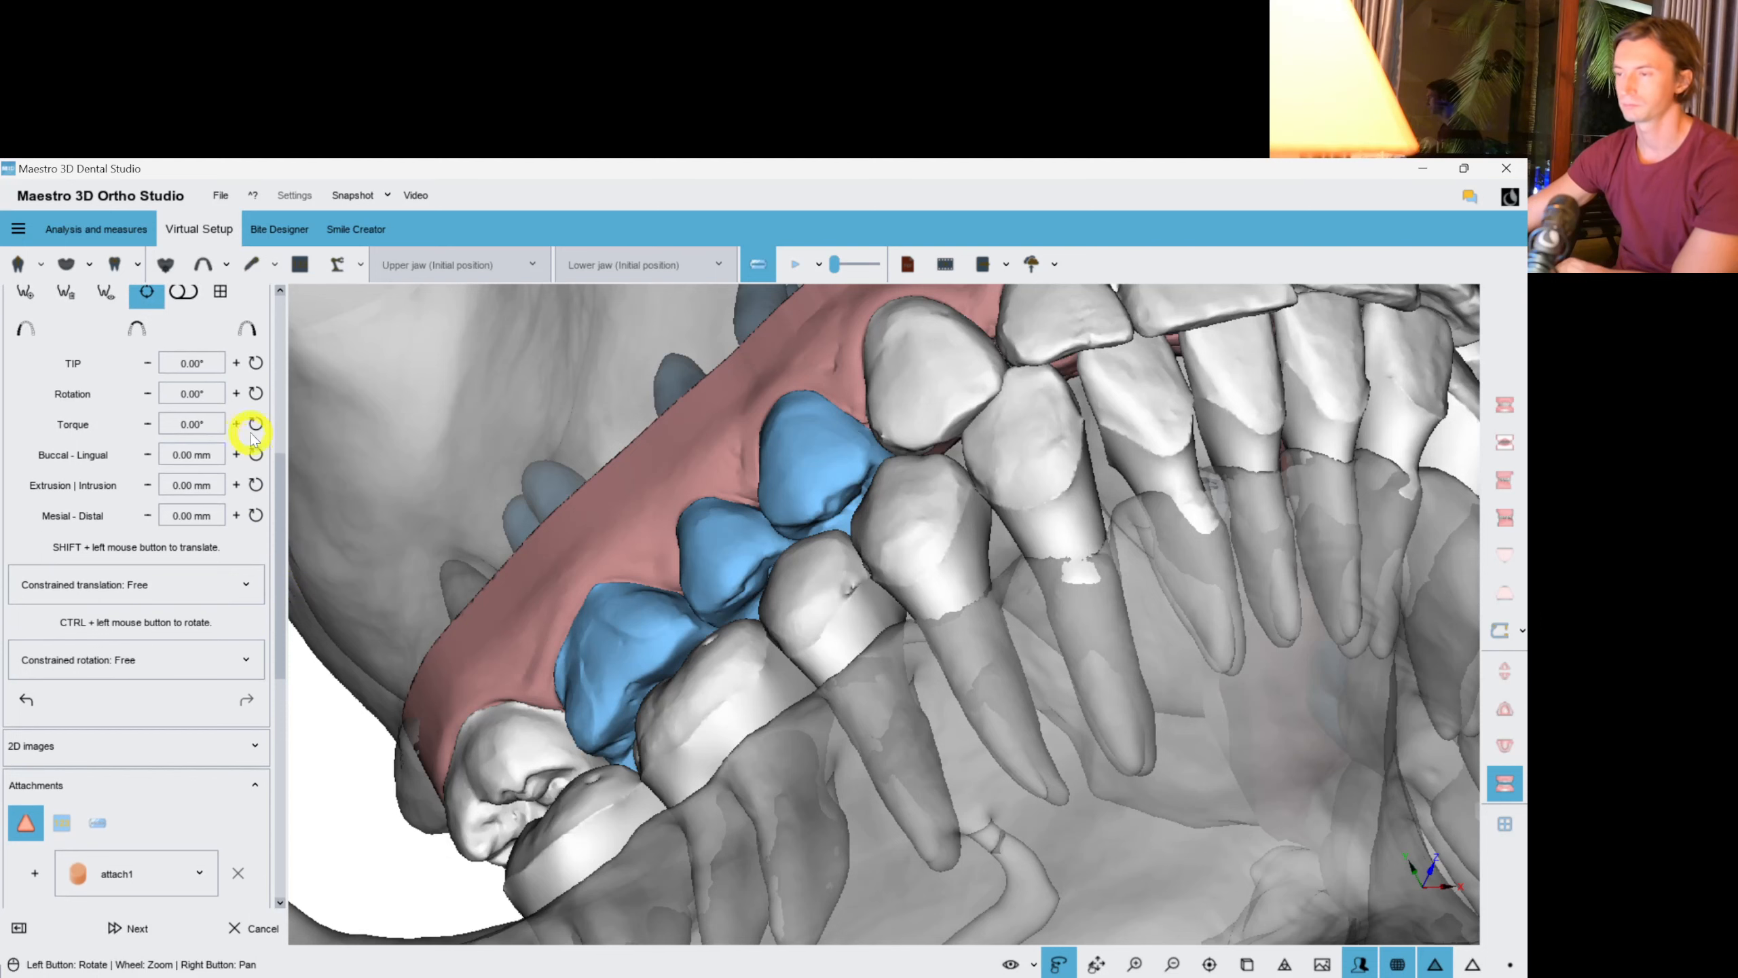
left_click_drag(941, 488, 433, 612)
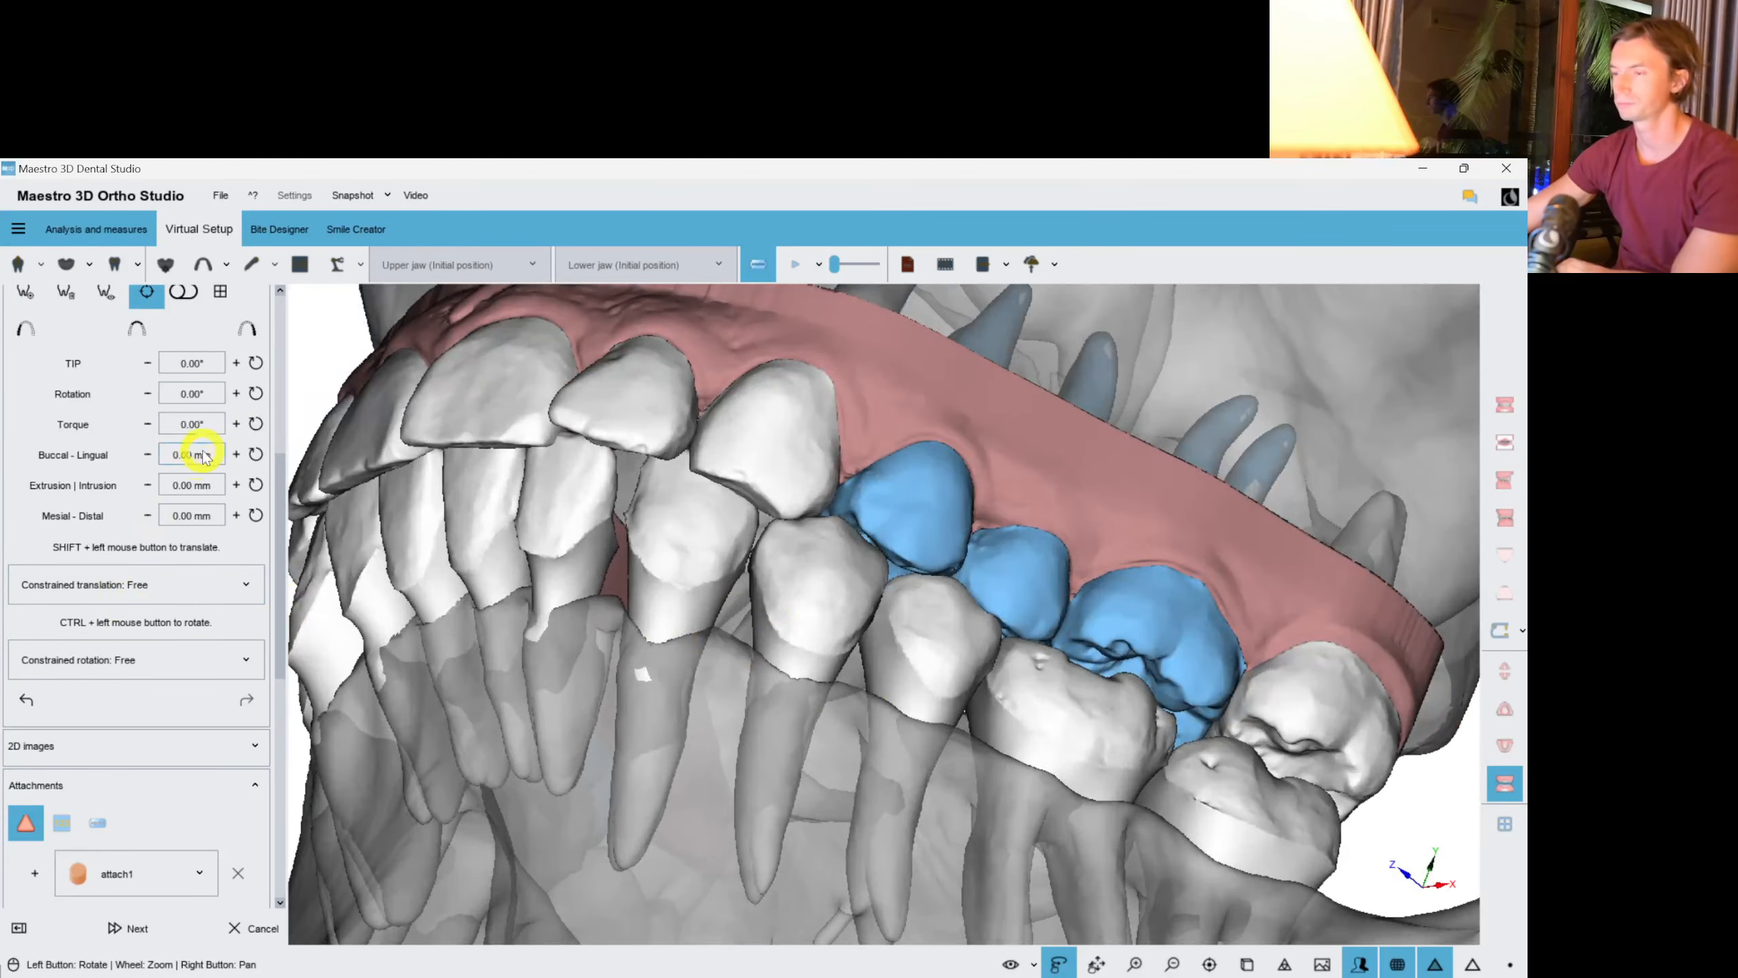
left_click(1495, 723)
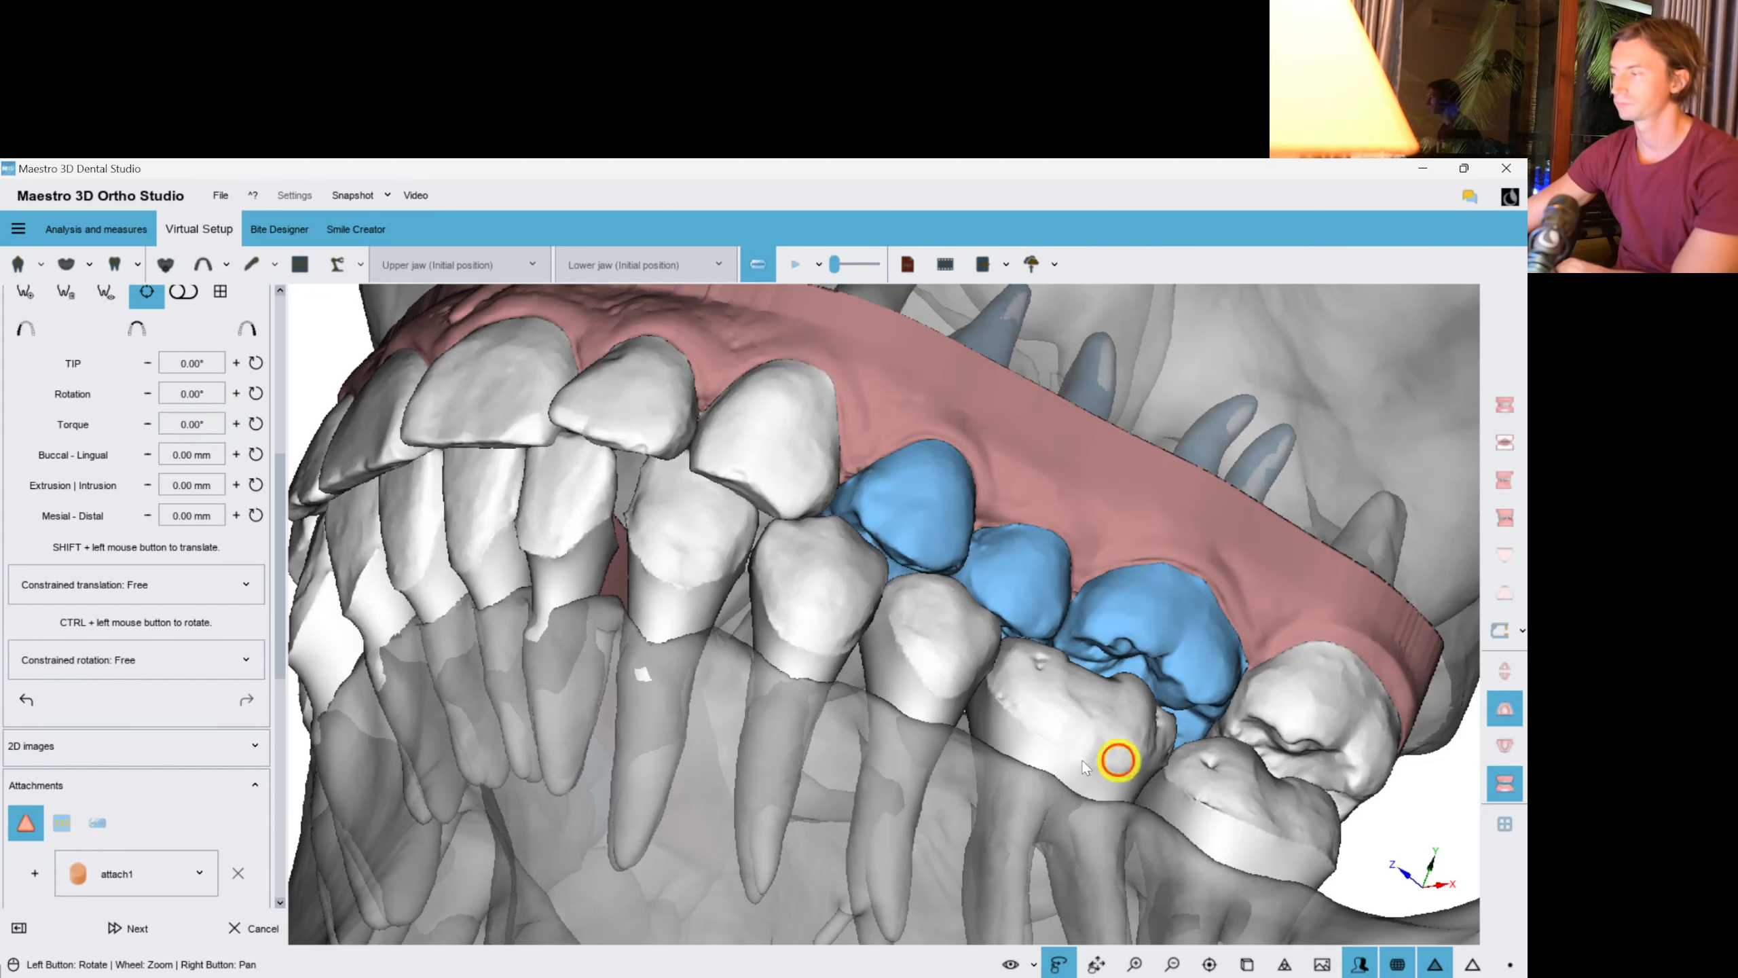
left_click_drag(1087, 765, 922, 498)
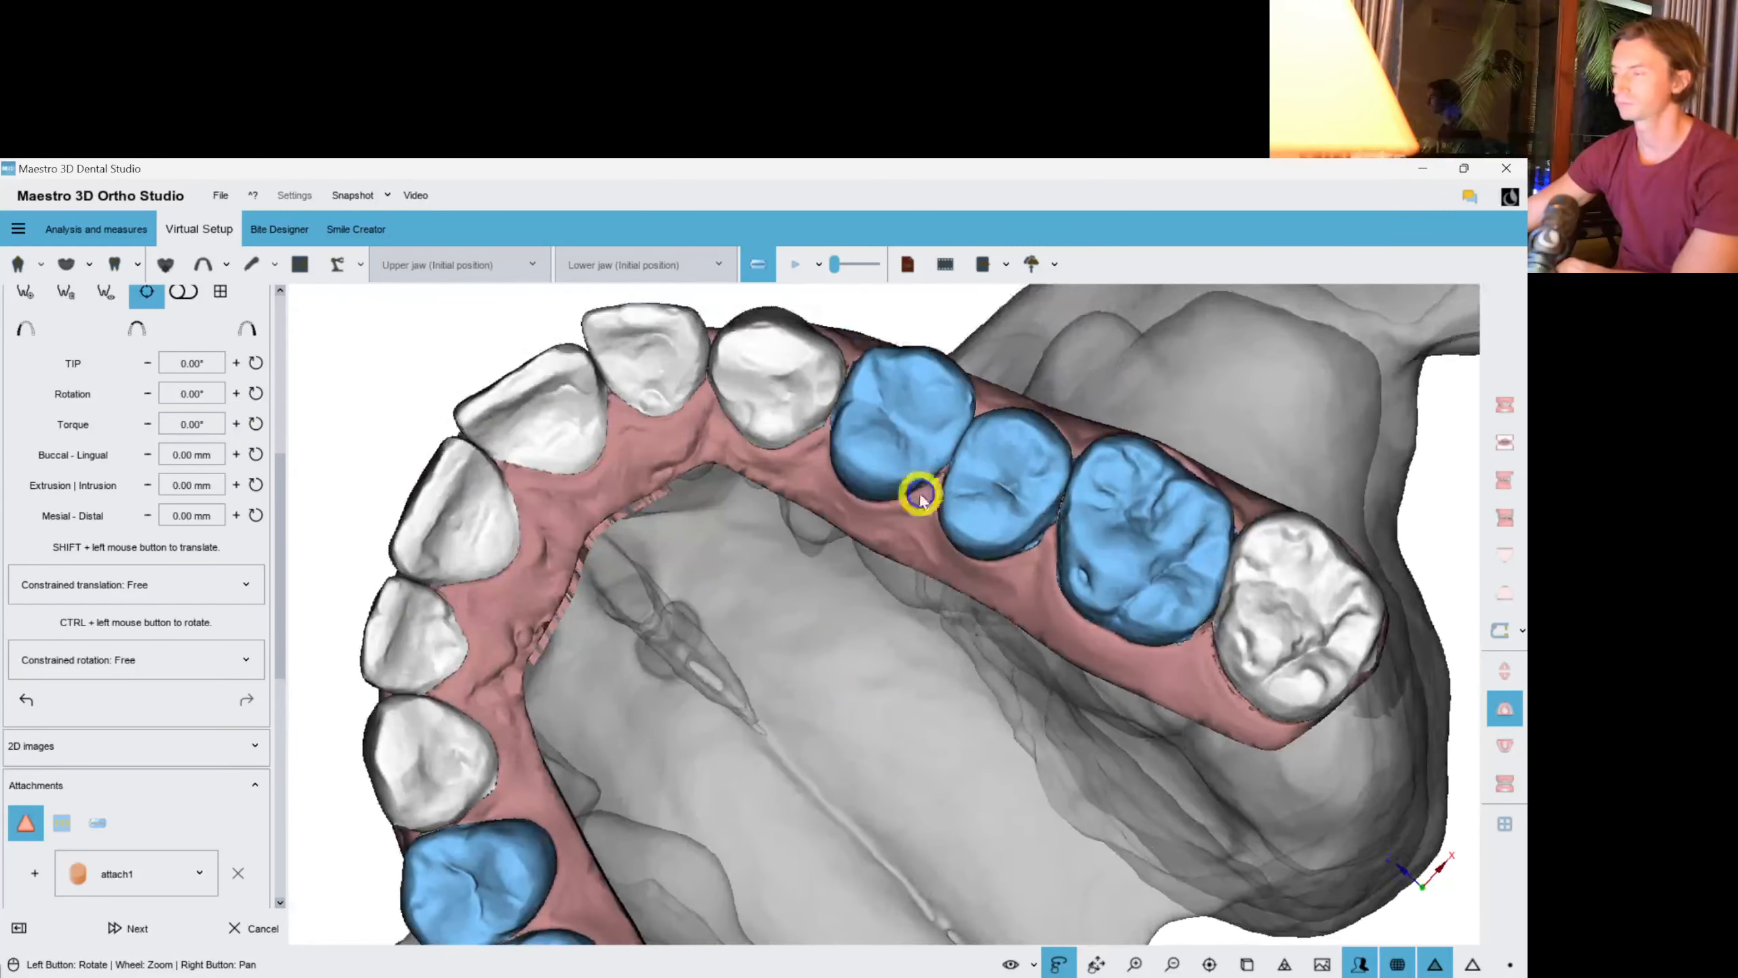
Fine-tune the torque of upper left second premolar 25.
left_click(974, 505)
scroll(827, 686, "up", 5)
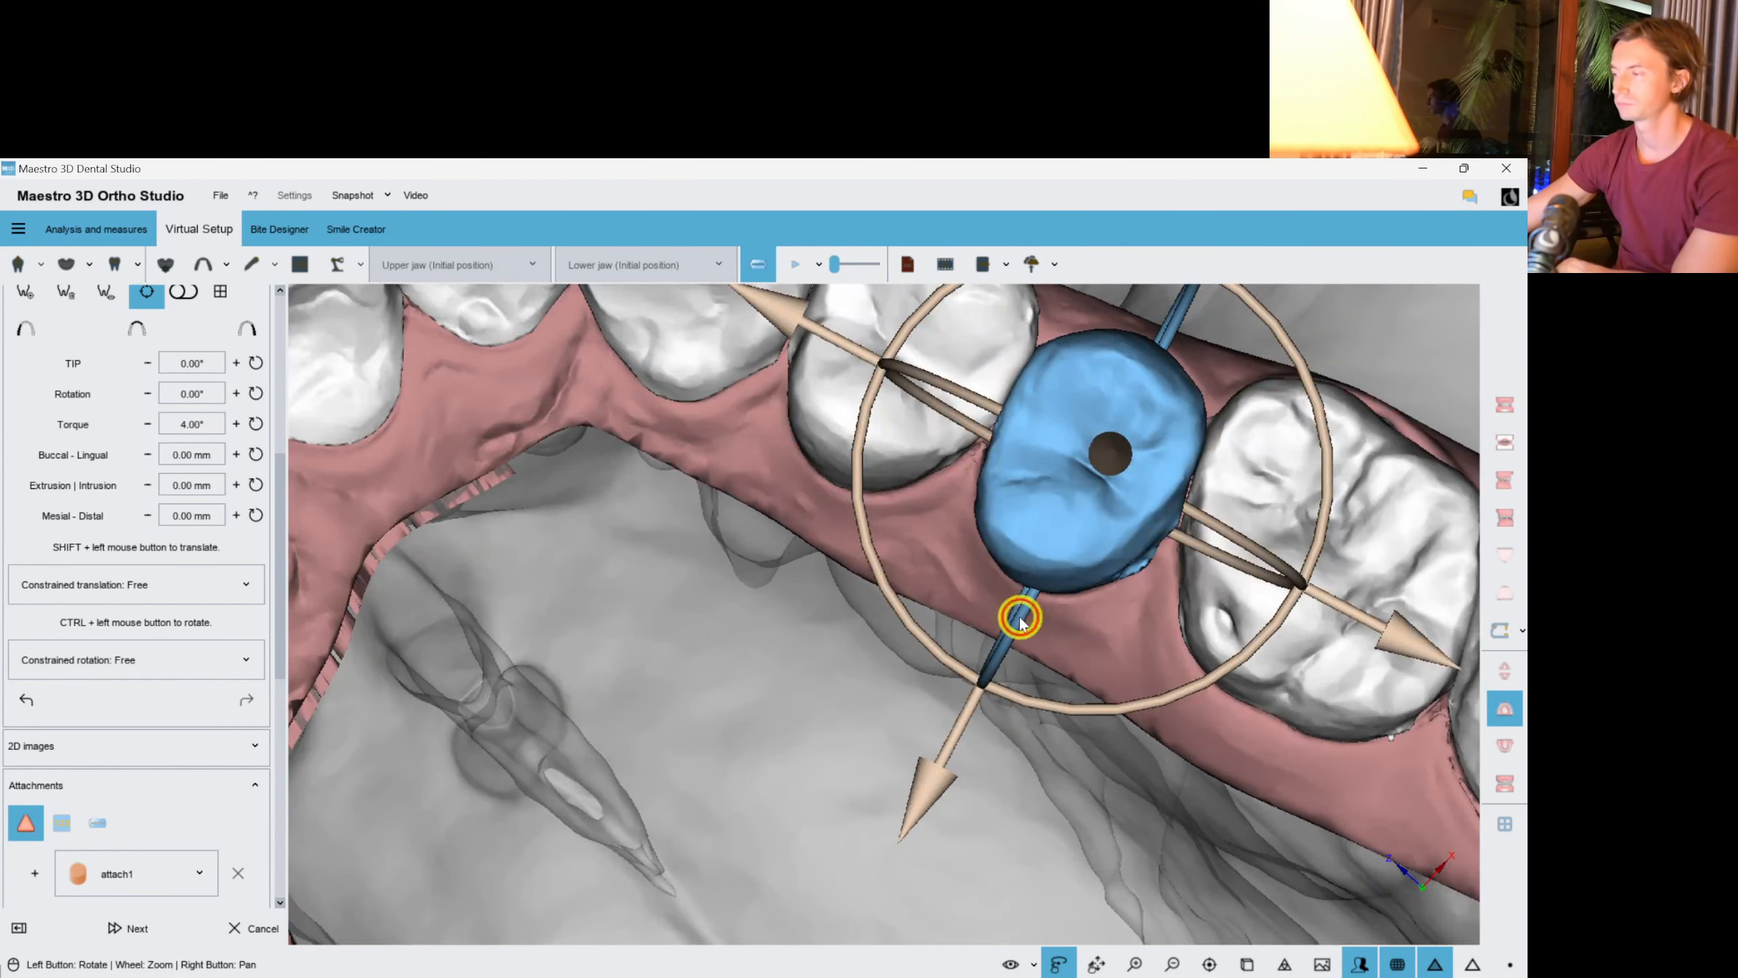
left_click_drag(1020, 622, 1036, 623)
Fine-tune the torque of upper right second premolar 15, deselect it and check the upper arch from the occlusal side.
scroll(906, 595, "down", 4)
left_click_drag(691, 551, 814, 679)
right_click_drag(575, 822, 811, 564)
left_click_drag(811, 564, 641, 596)
left_click(583, 676)
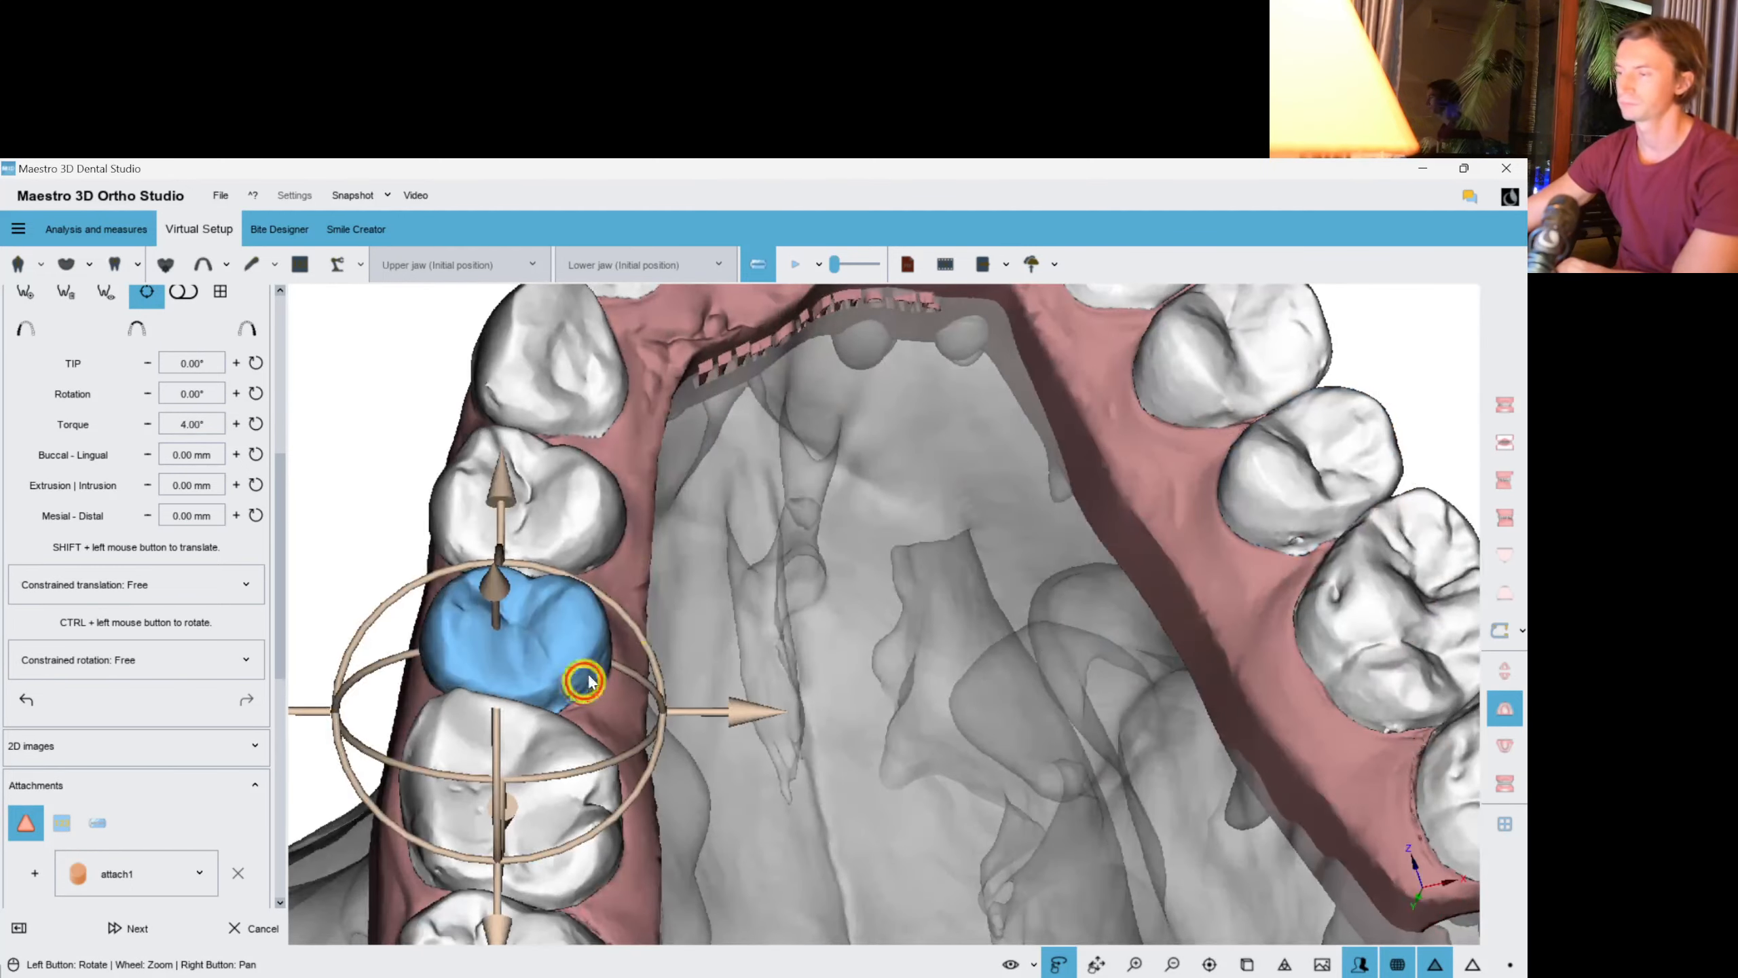
left_click_drag(1011, 552, 788, 665)
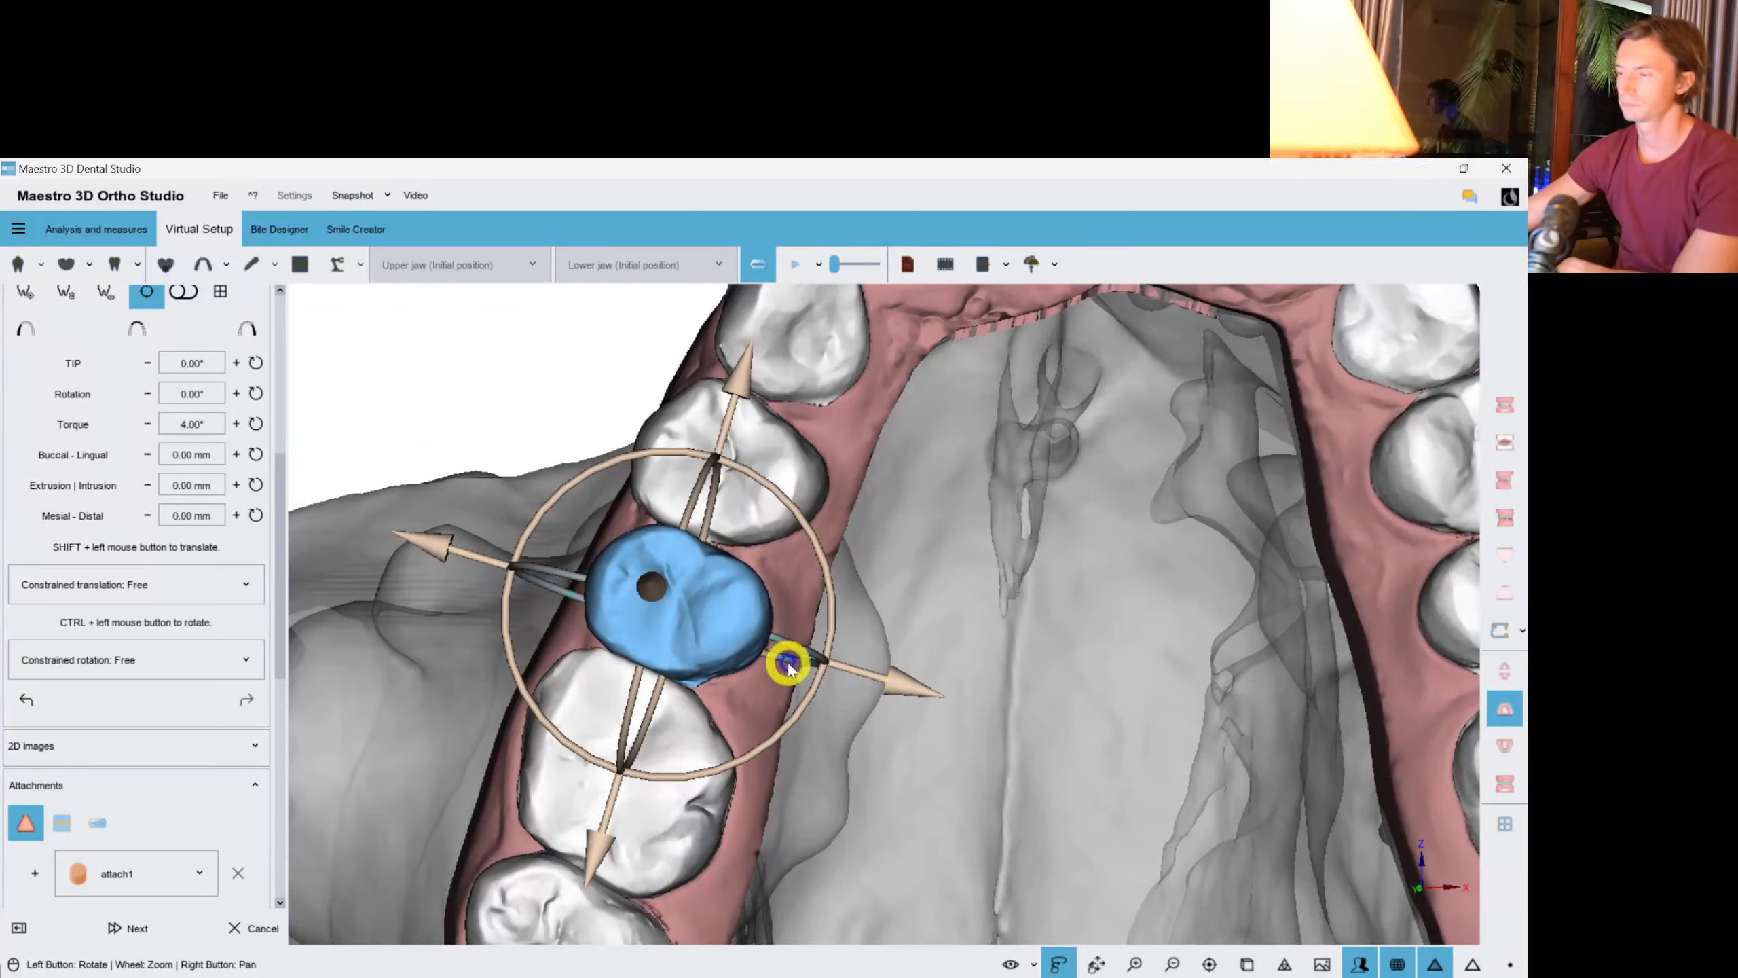
left_click(900, 532)
left_click_drag(900, 531, 961, 571)
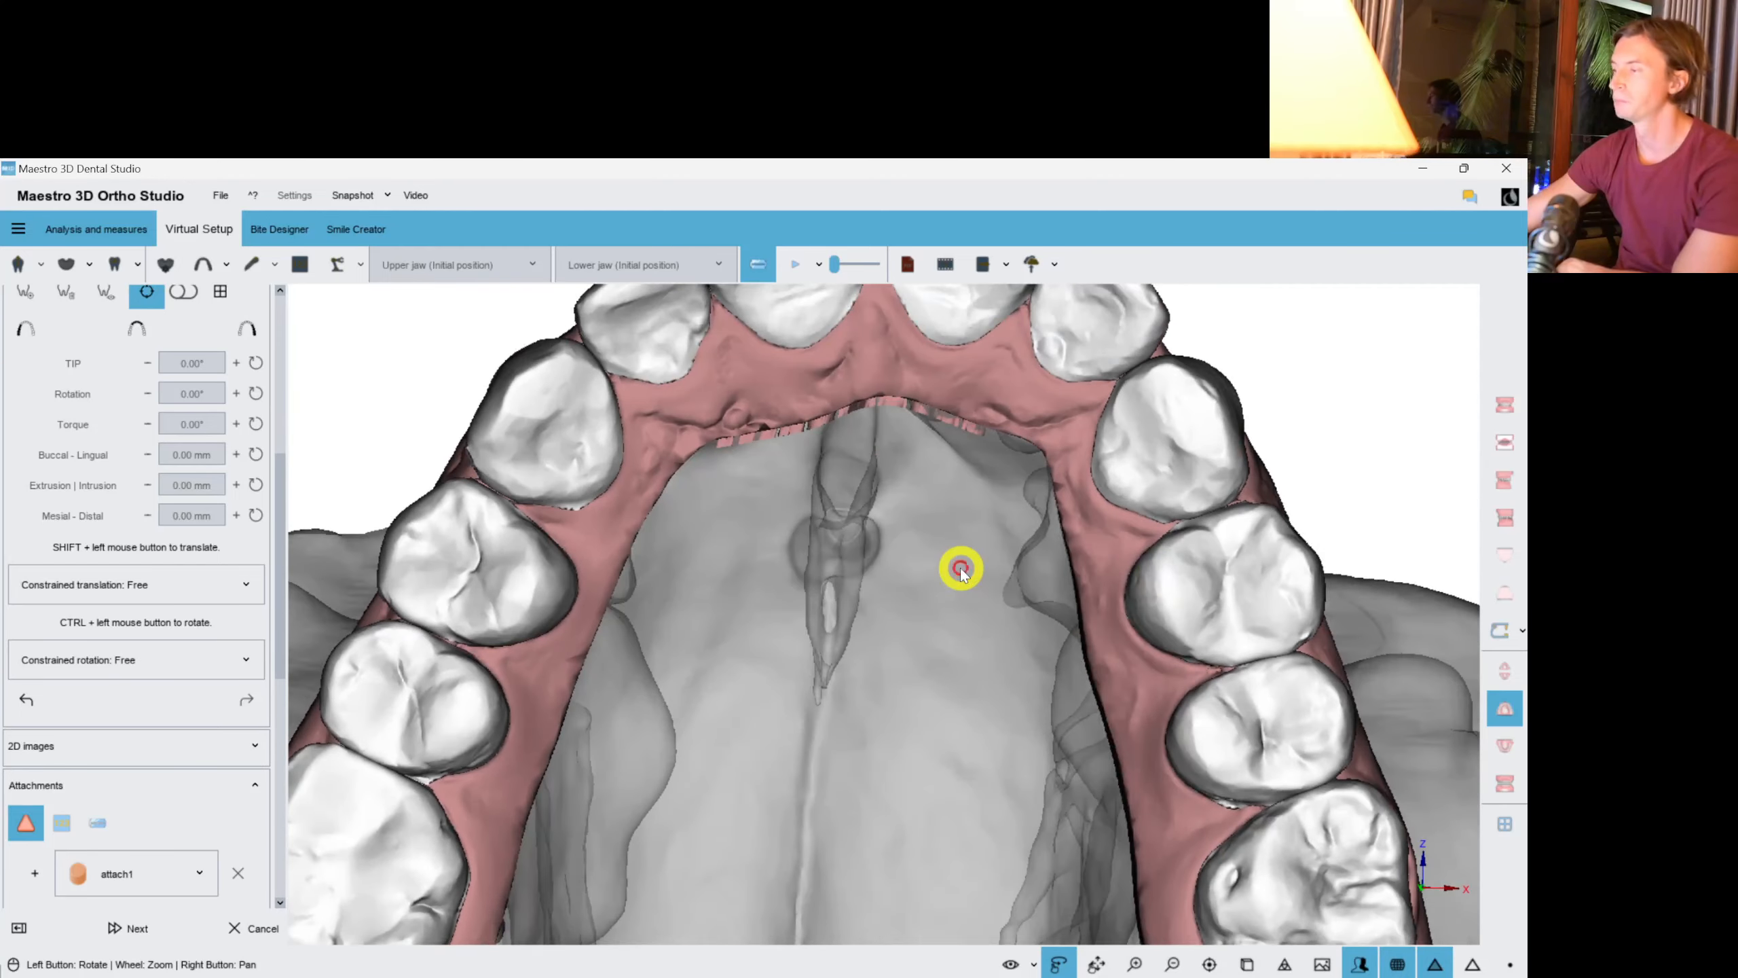
scroll(966, 570, "down", 3)
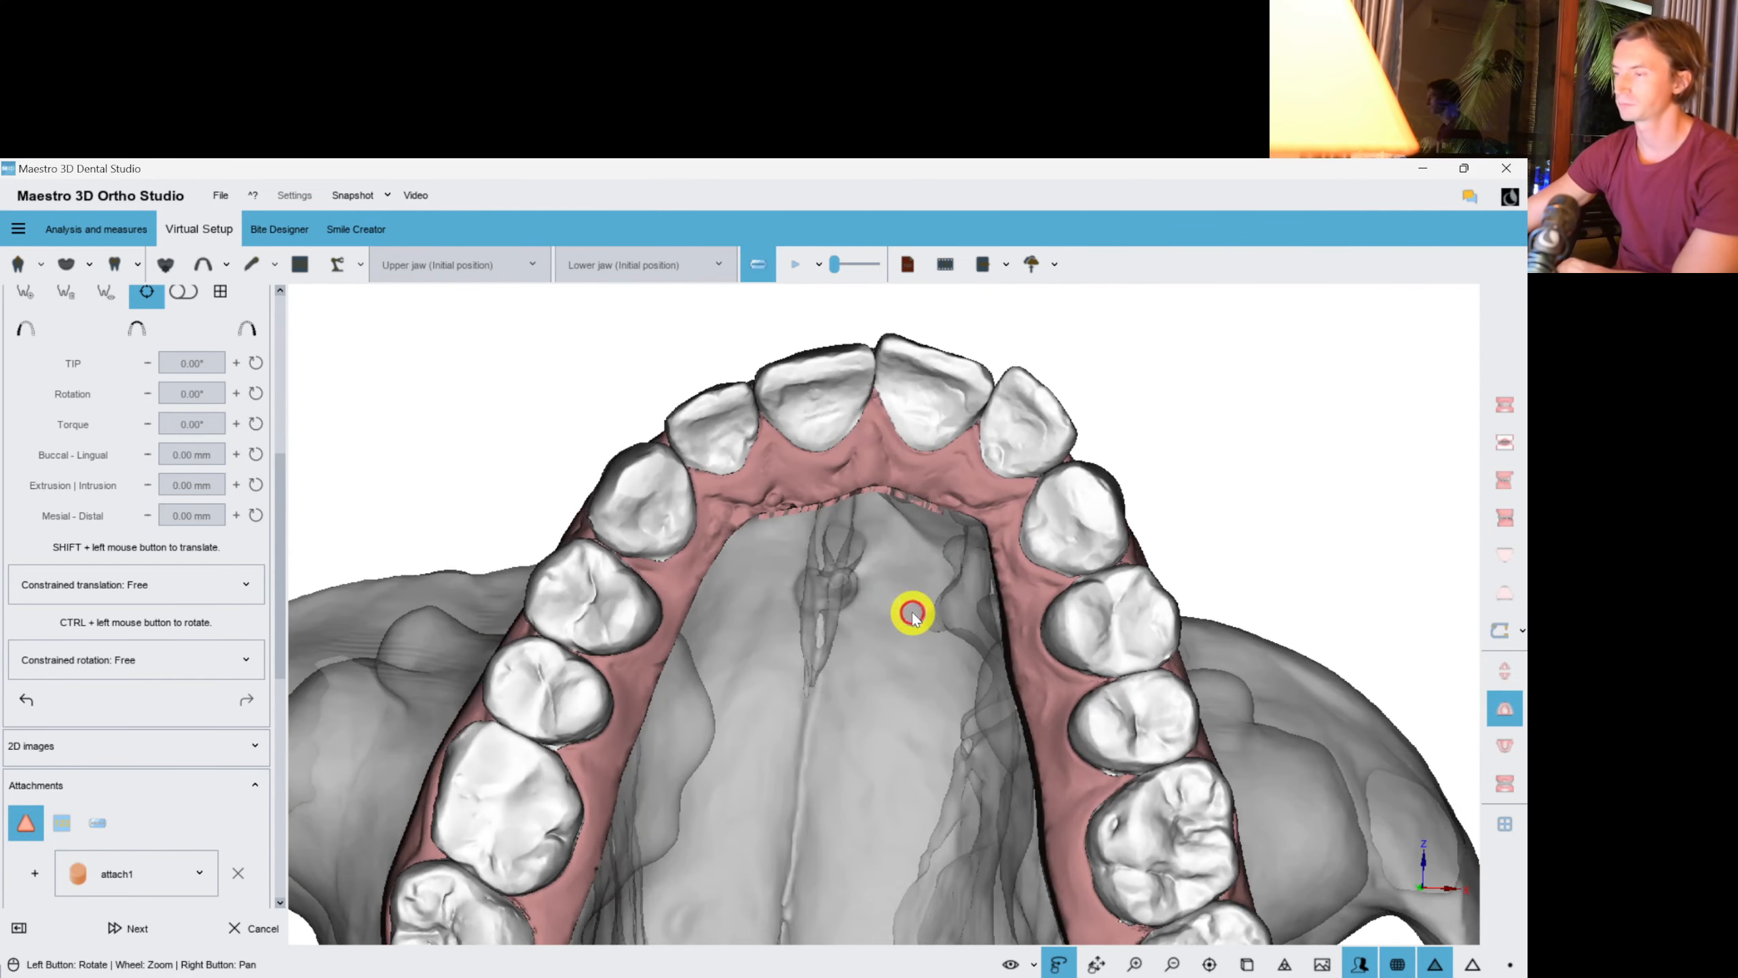
Fine-tune the alignment of upper right canine 13 and adjust the torque of upper right lateral incisor 12.
scroll(911, 609, "up", 3)
left_click_drag(869, 602, 609, 516)
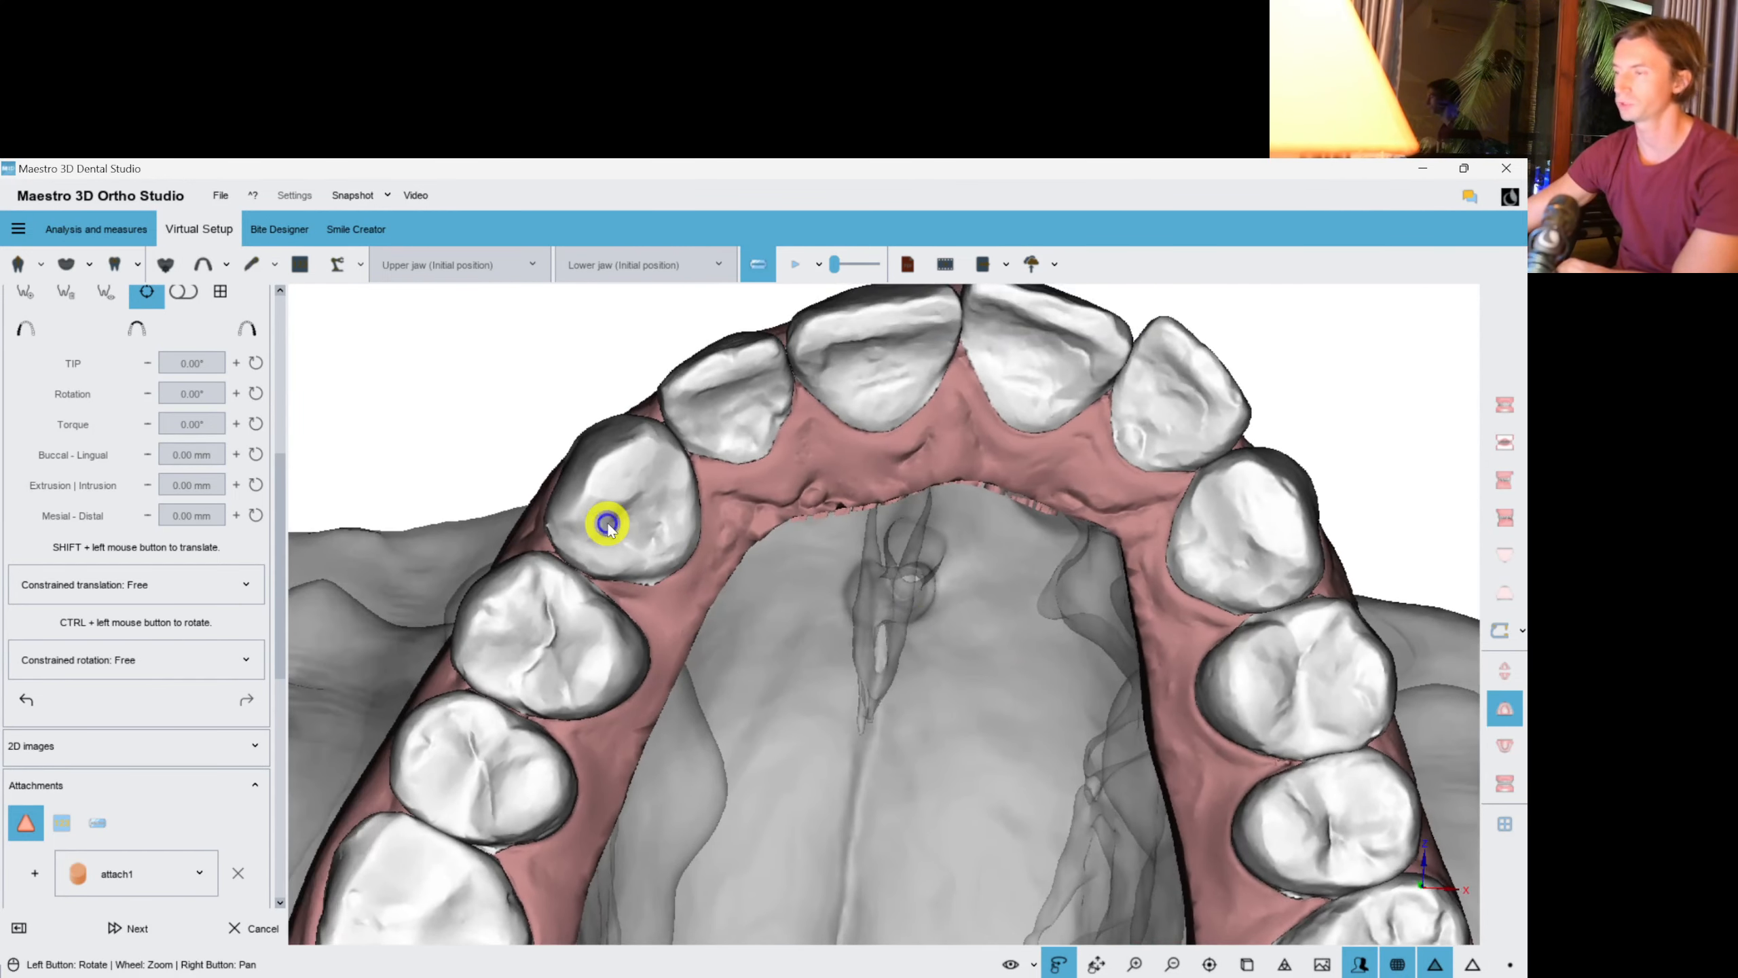
left_click(609, 516)
left_click_drag(712, 594, 793, 512)
left_click(756, 427)
left_click_drag(910, 481, 748, 472)
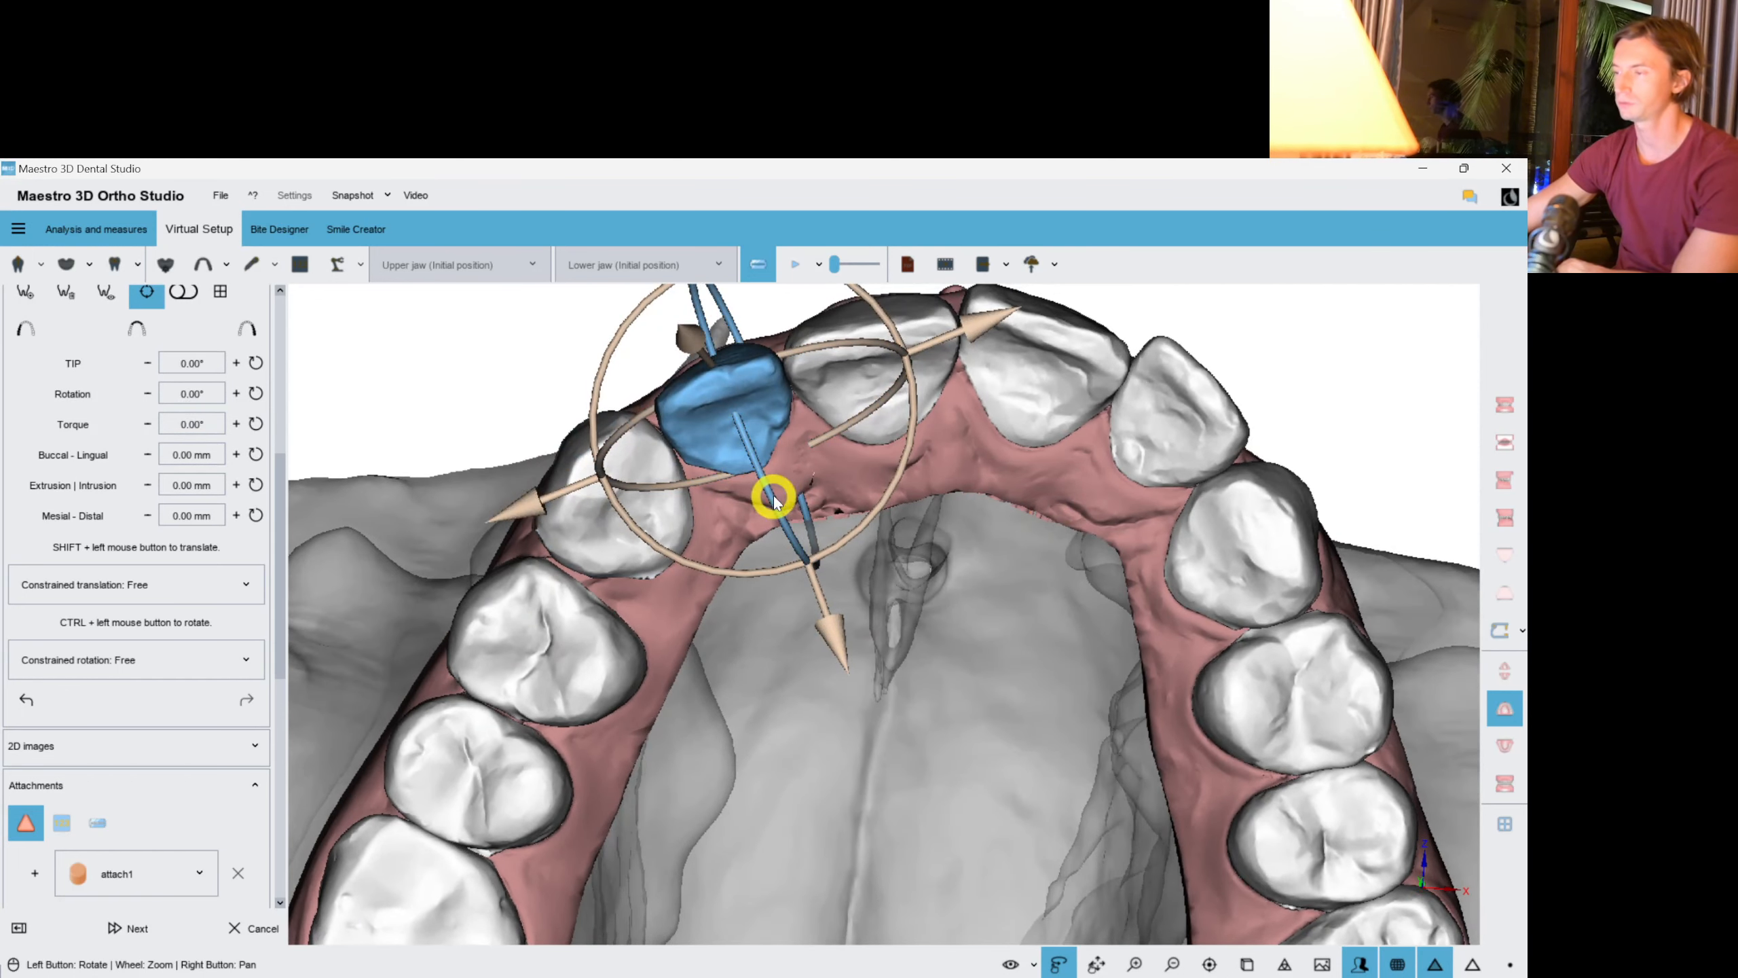
Align the upper central incisors, giving 21 about 6.07° of torque and 11 about 9.02° of torque, and deselect them.
left_click(899, 444)
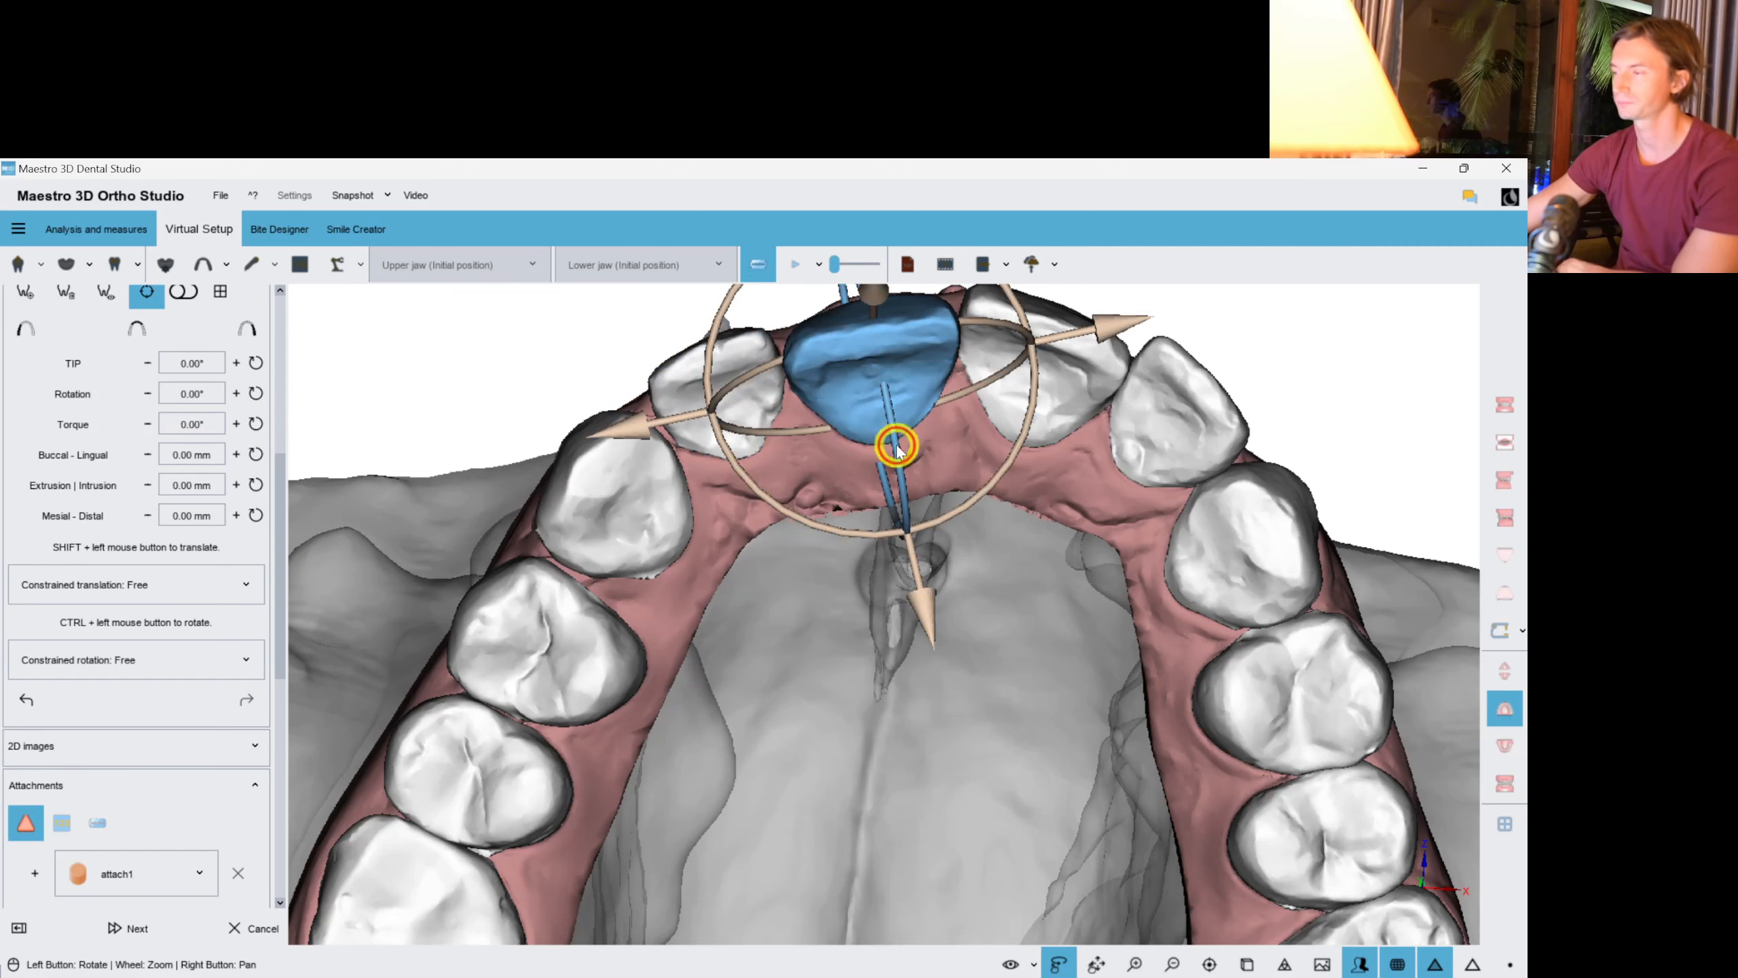
left_click_drag(898, 449, 892, 435)
left_click(1027, 357)
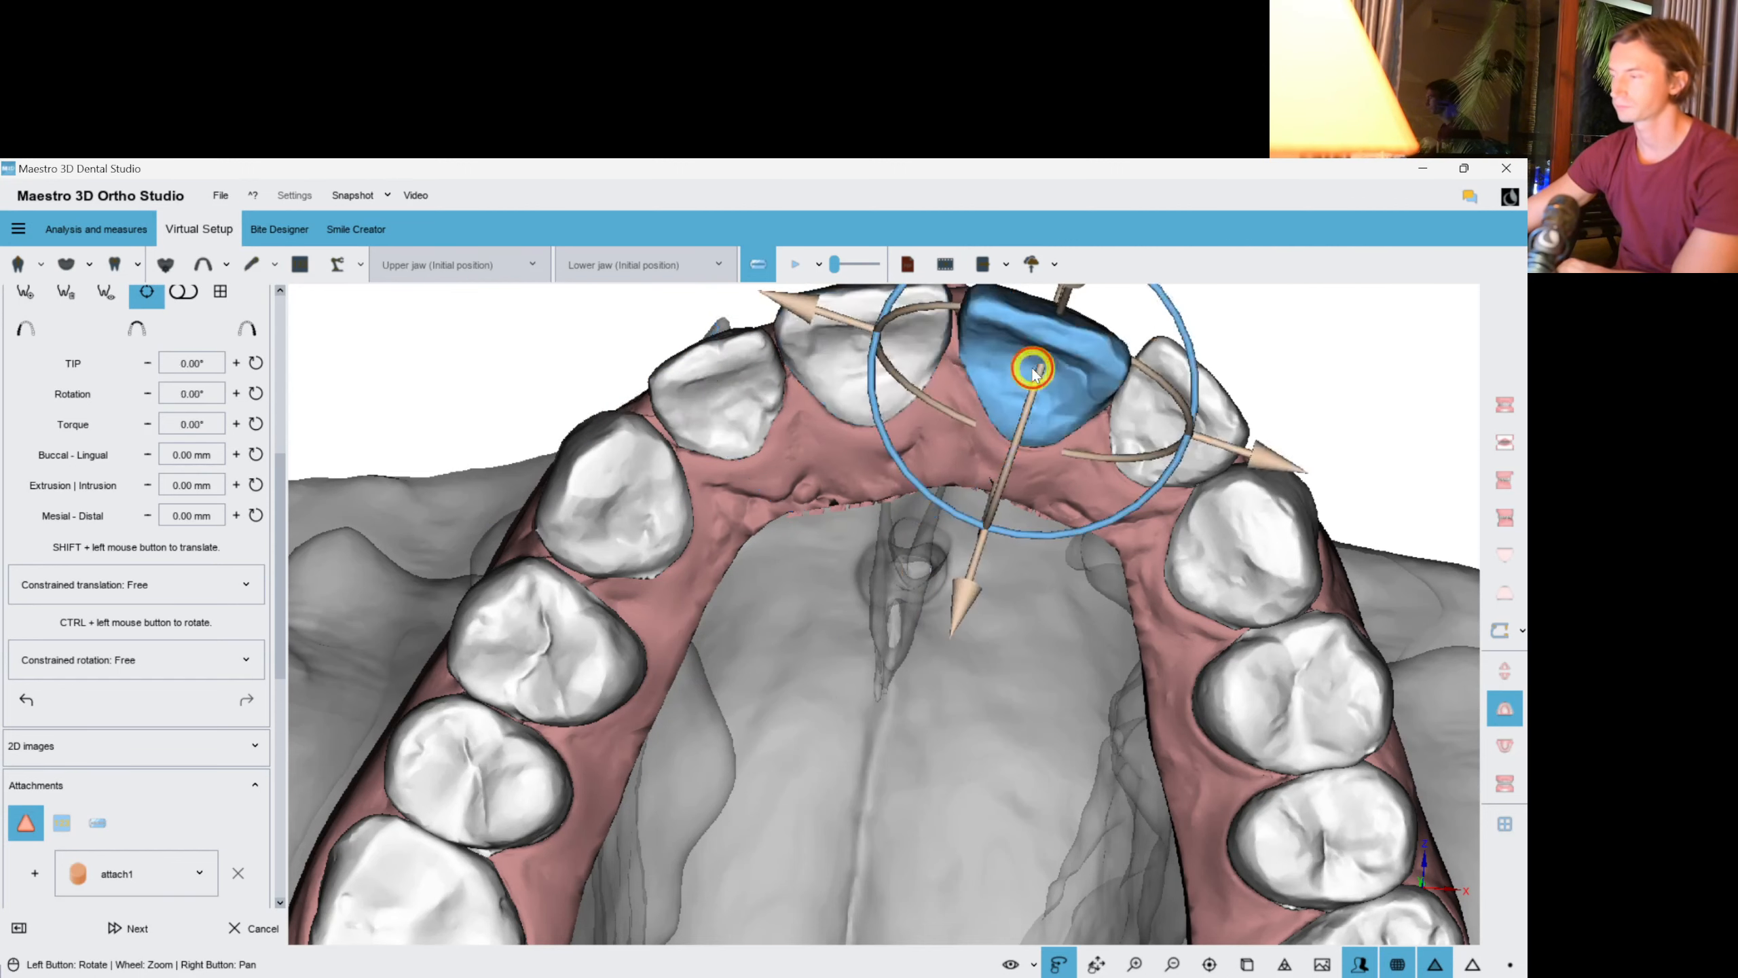
left_click_drag(1028, 357, 1043, 538)
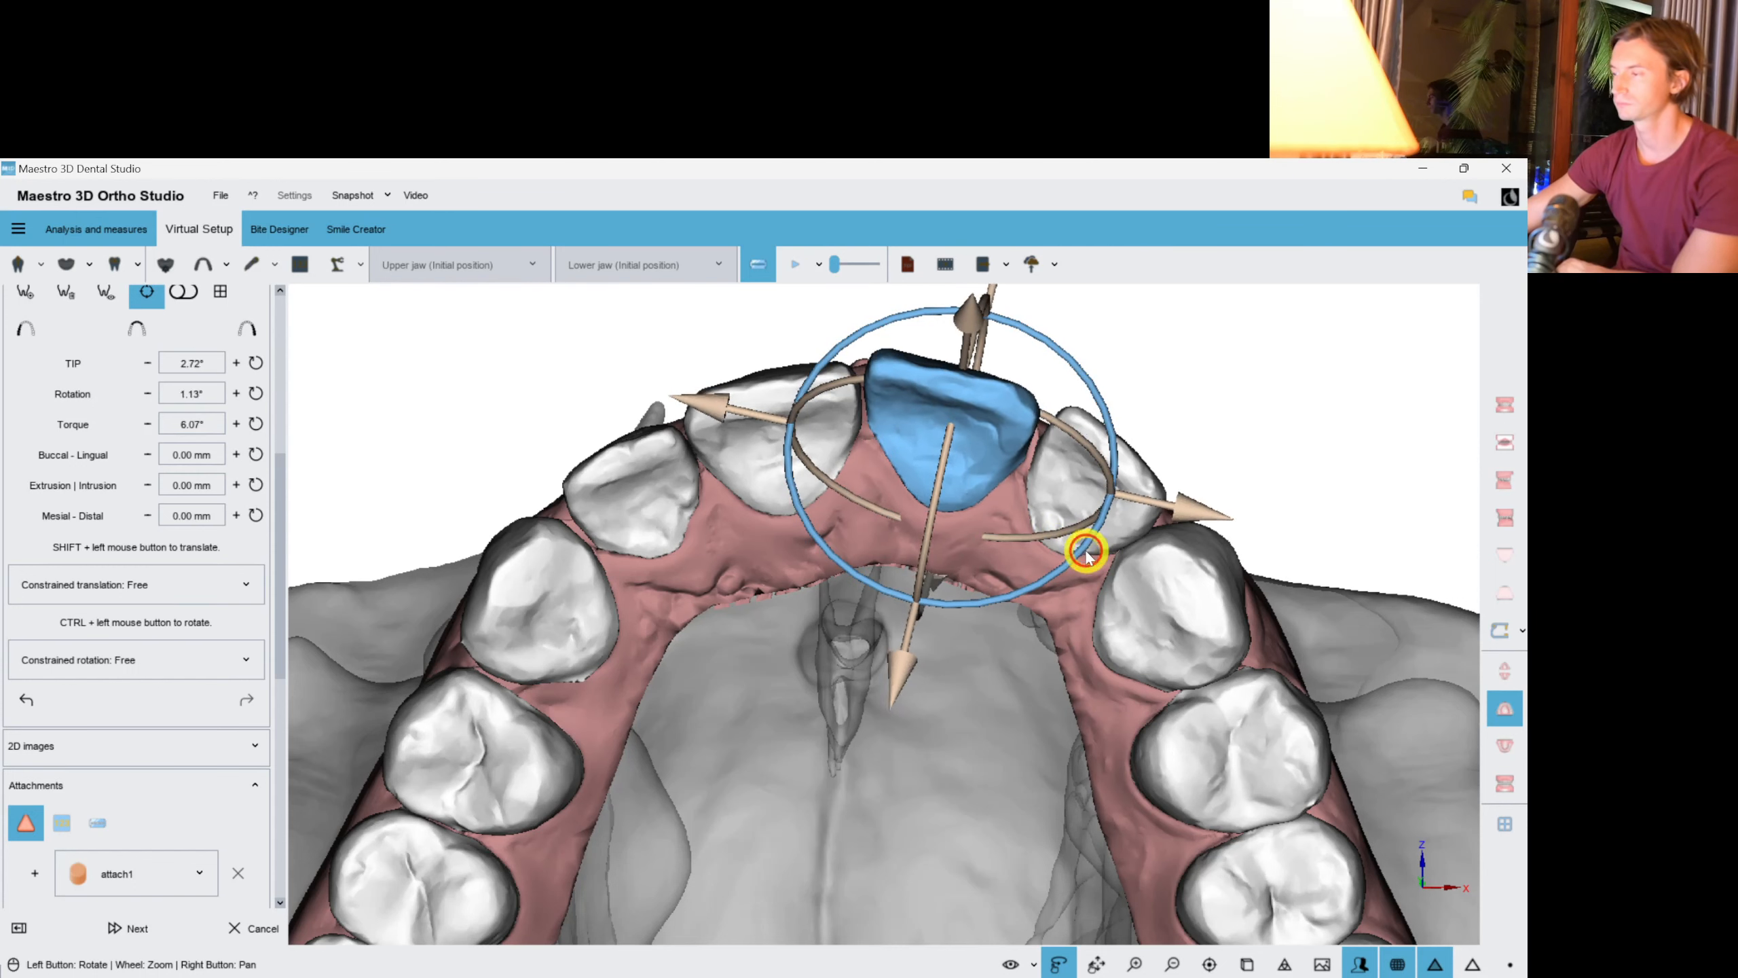
left_click(793, 515)
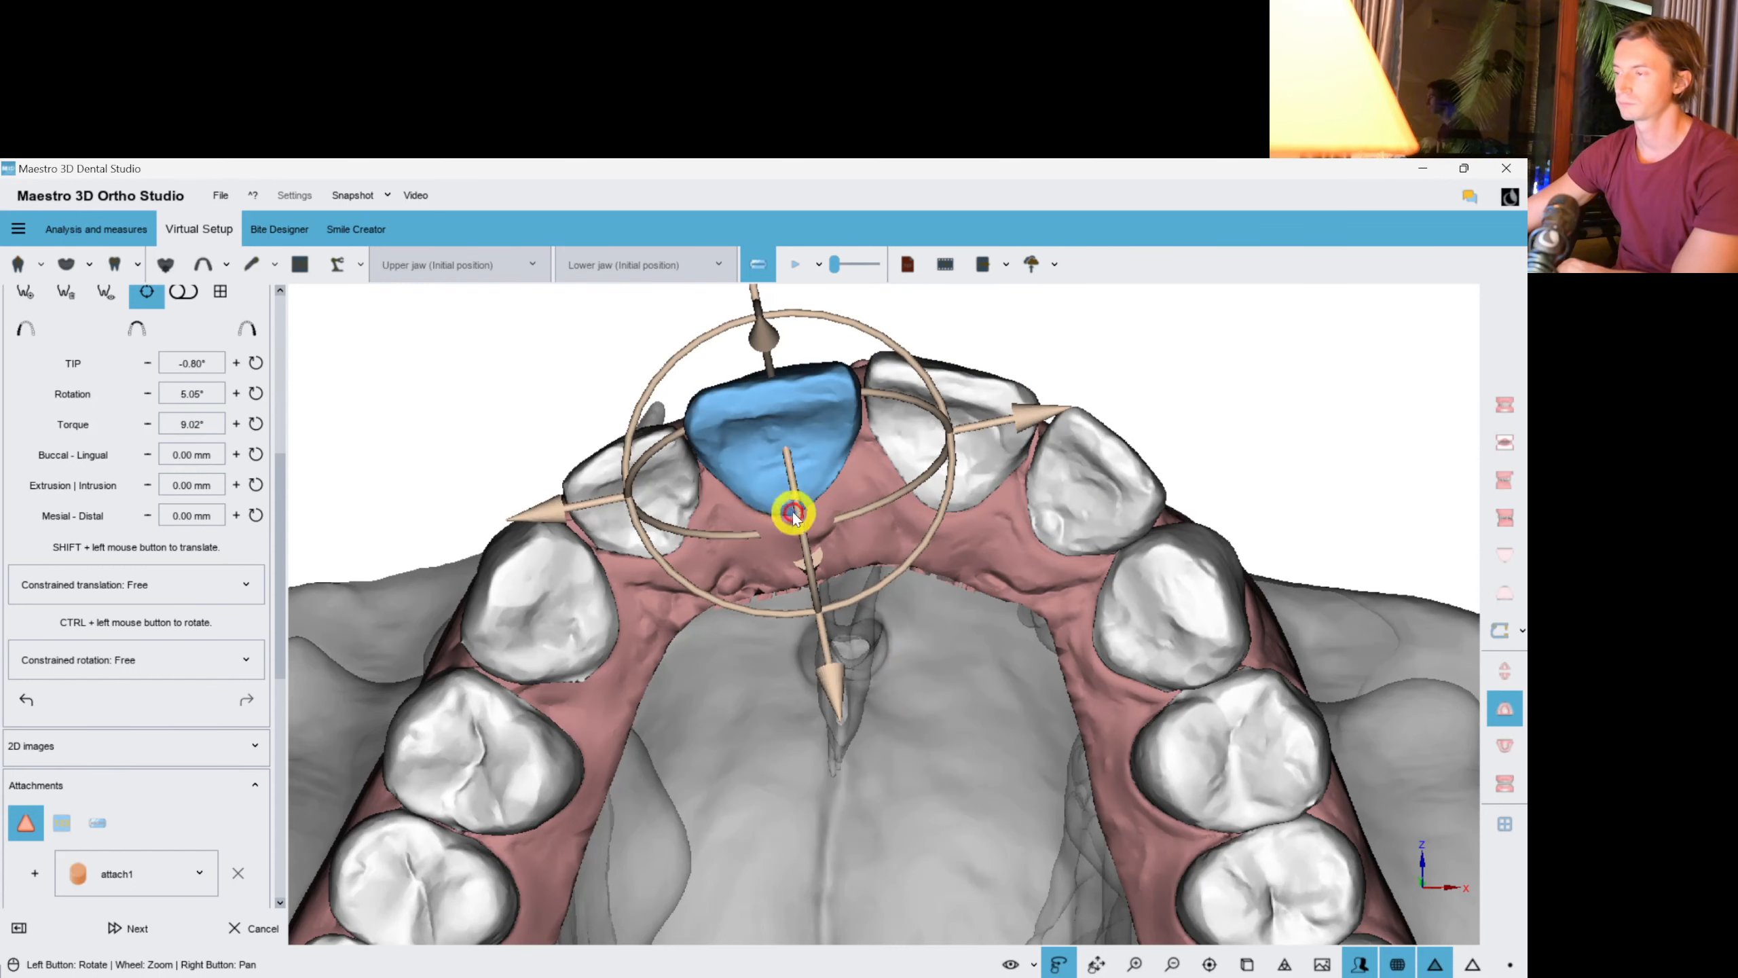
left_click(1292, 400)
Show both jaws together and examine the contact between the upper and lower front teeth from the front and from below.
key("f")
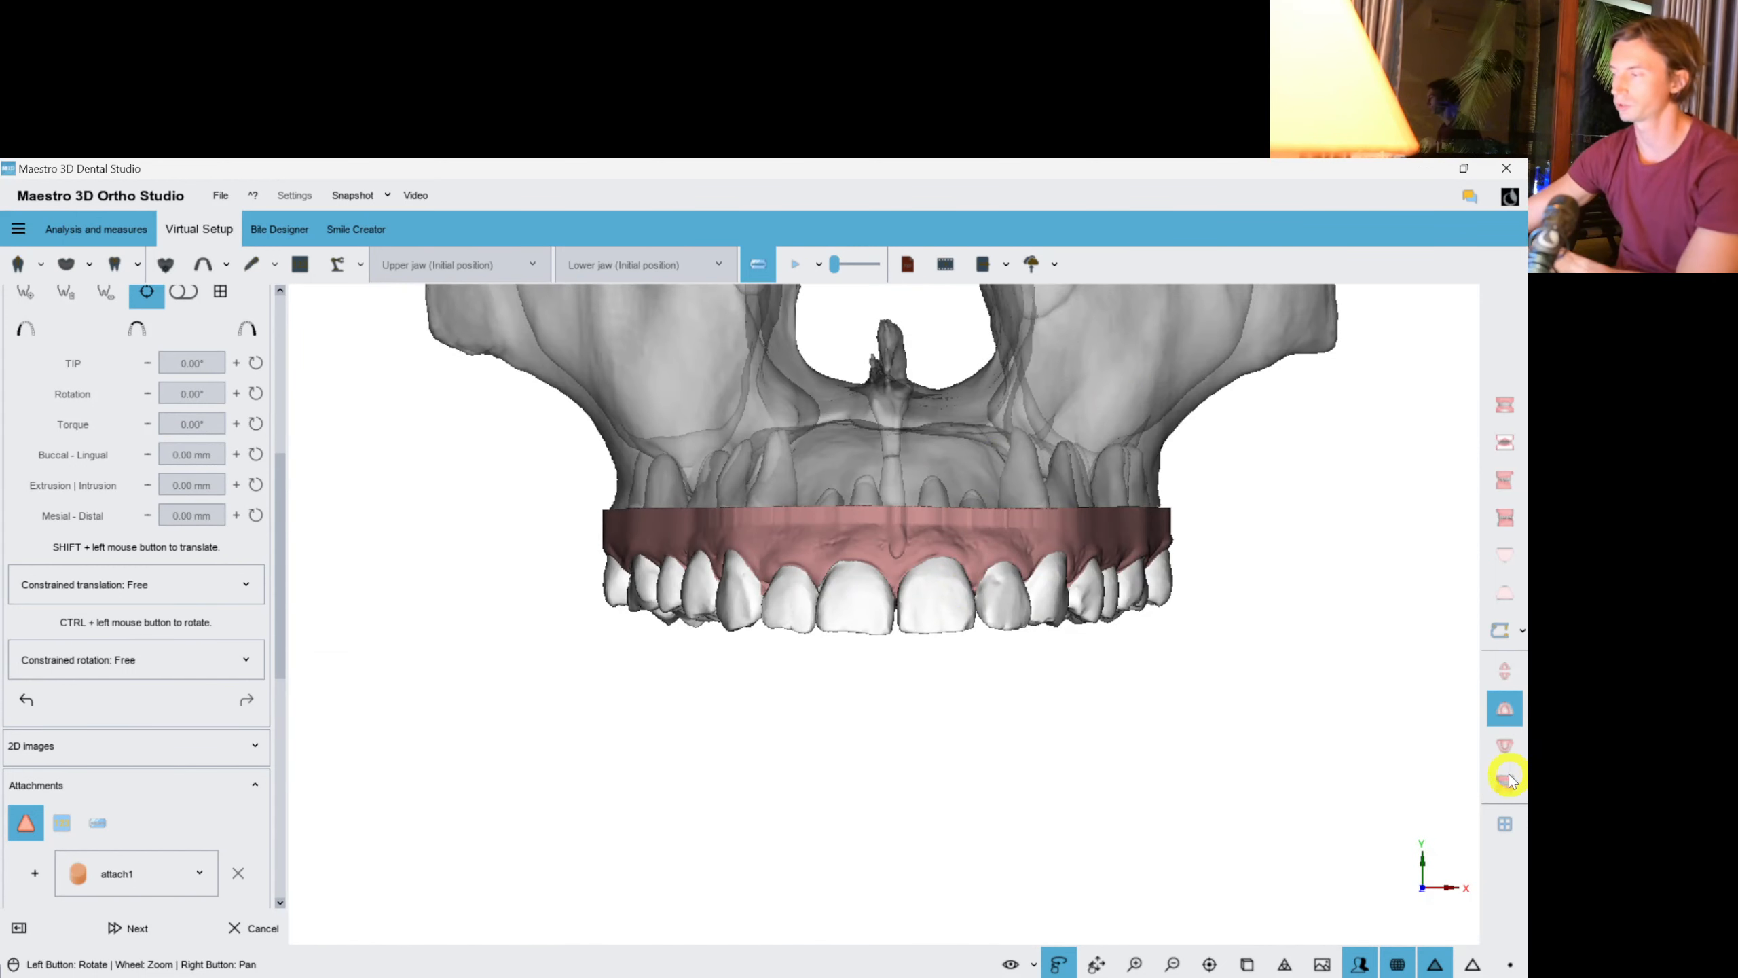
left_click_drag(1004, 700, 1008, 624)
scroll(884, 477, "up", 5)
left_click_drag(1107, 583, 1072, 612)
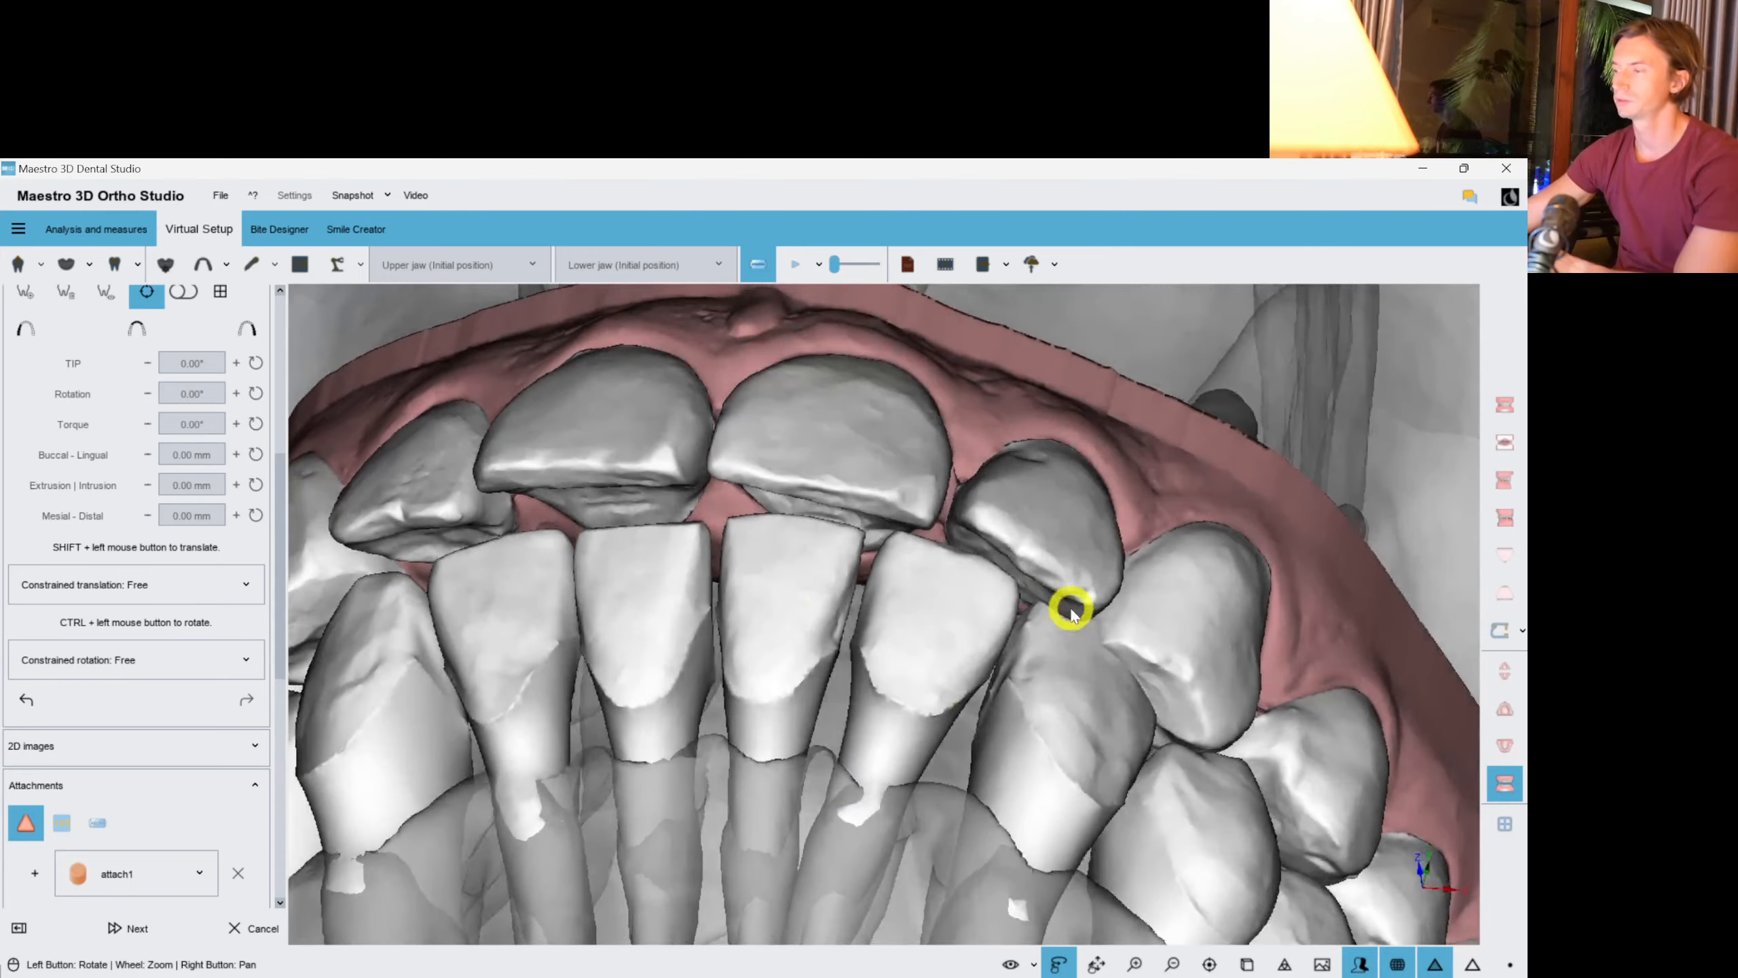
left_click_drag(869, 654, 806, 594)
left_click_drag(656, 626, 657, 564)
left_click_drag(1149, 595, 1430, 578)
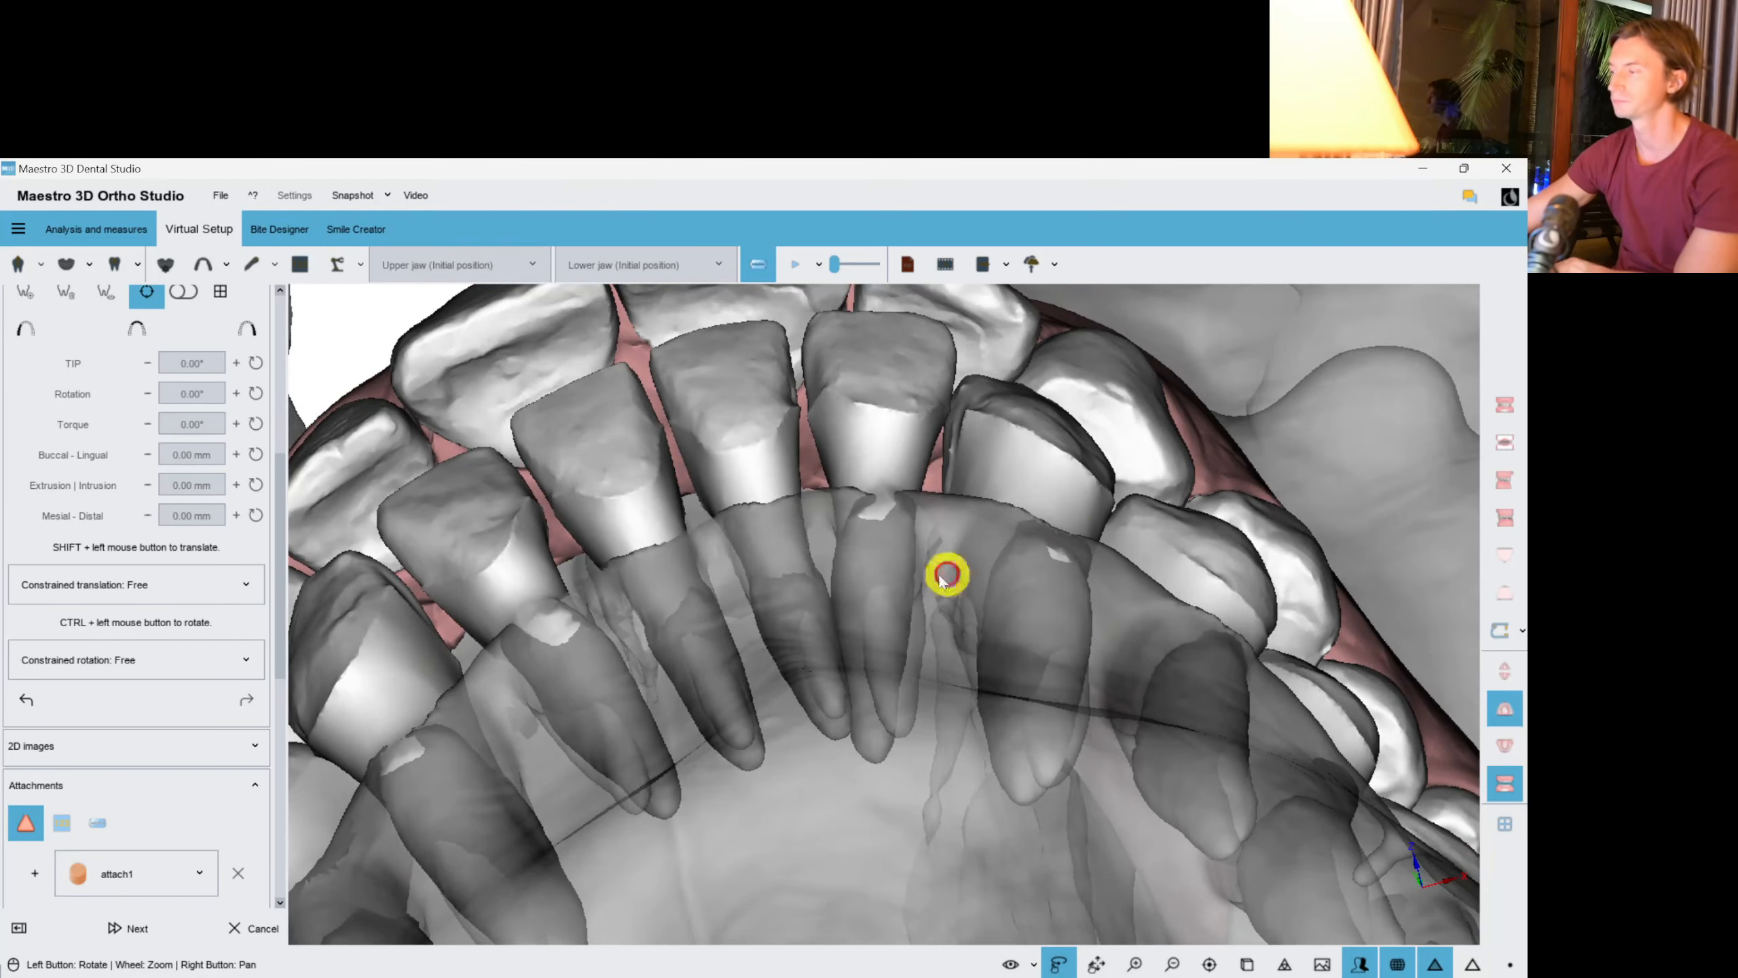
Display only the upper jaw and give upper left lateral incisor 22 about 6.45° of rotation and 1.95° of torque.
left_click_drag(943, 581, 733, 585)
scroll(820, 547, "up", 3)
left_click(923, 497)
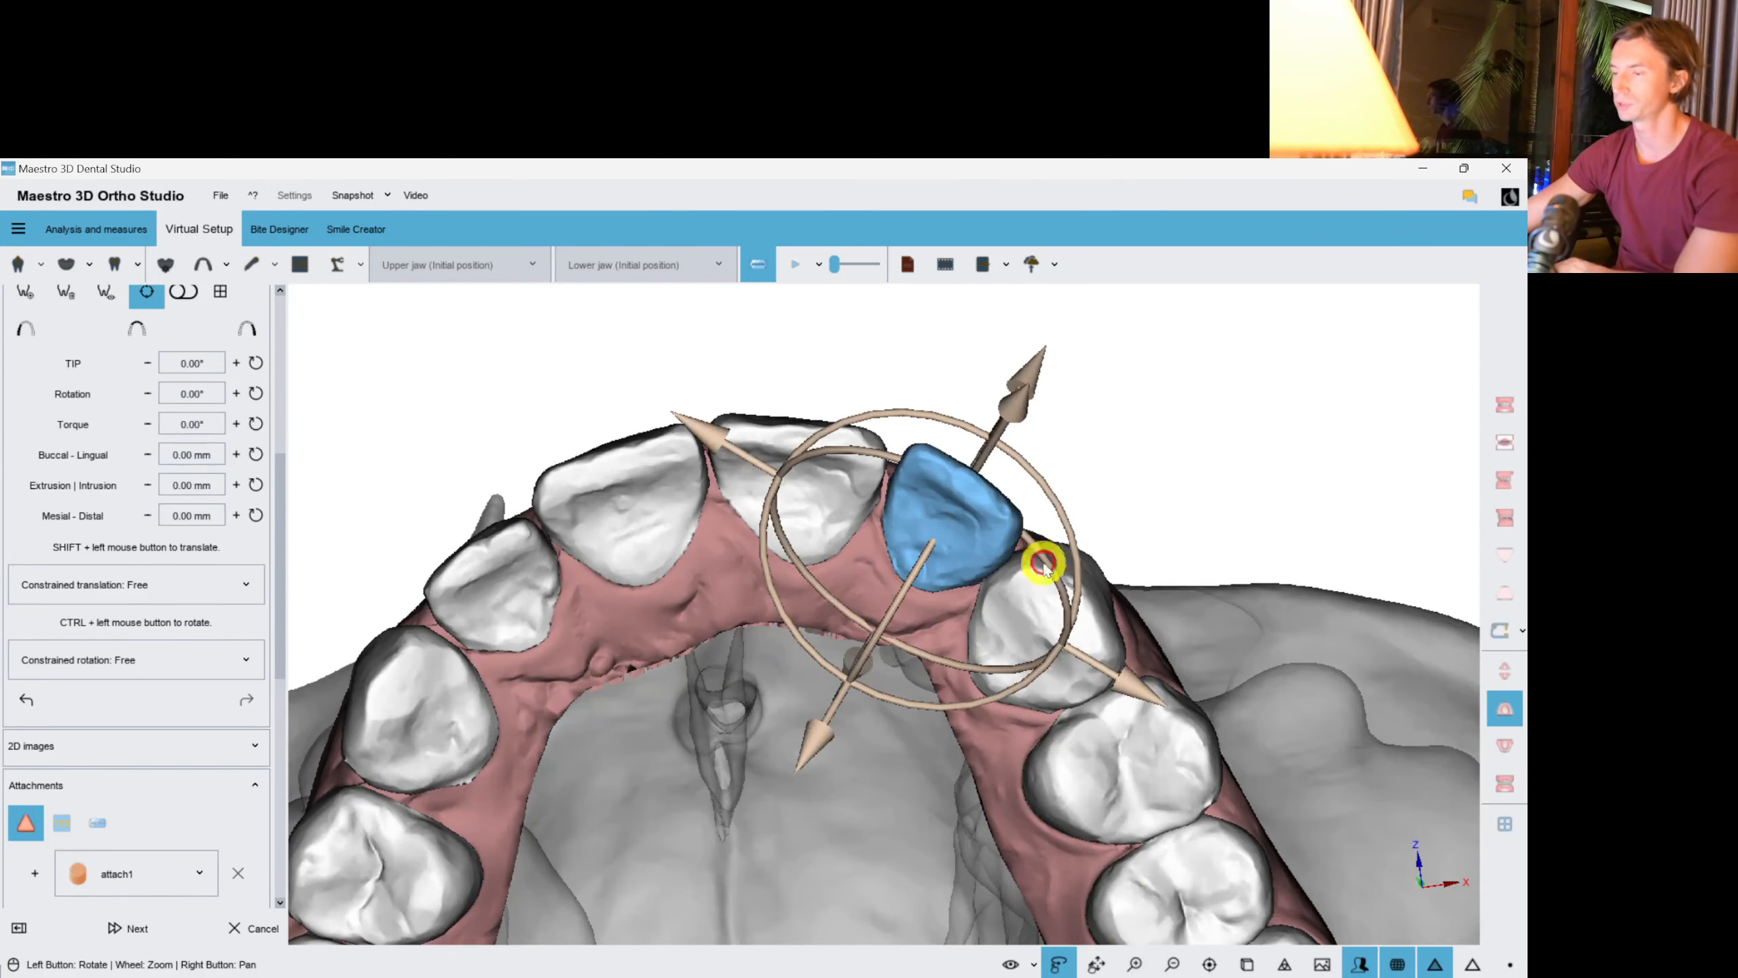
left_click_drag(1076, 544, 1082, 537)
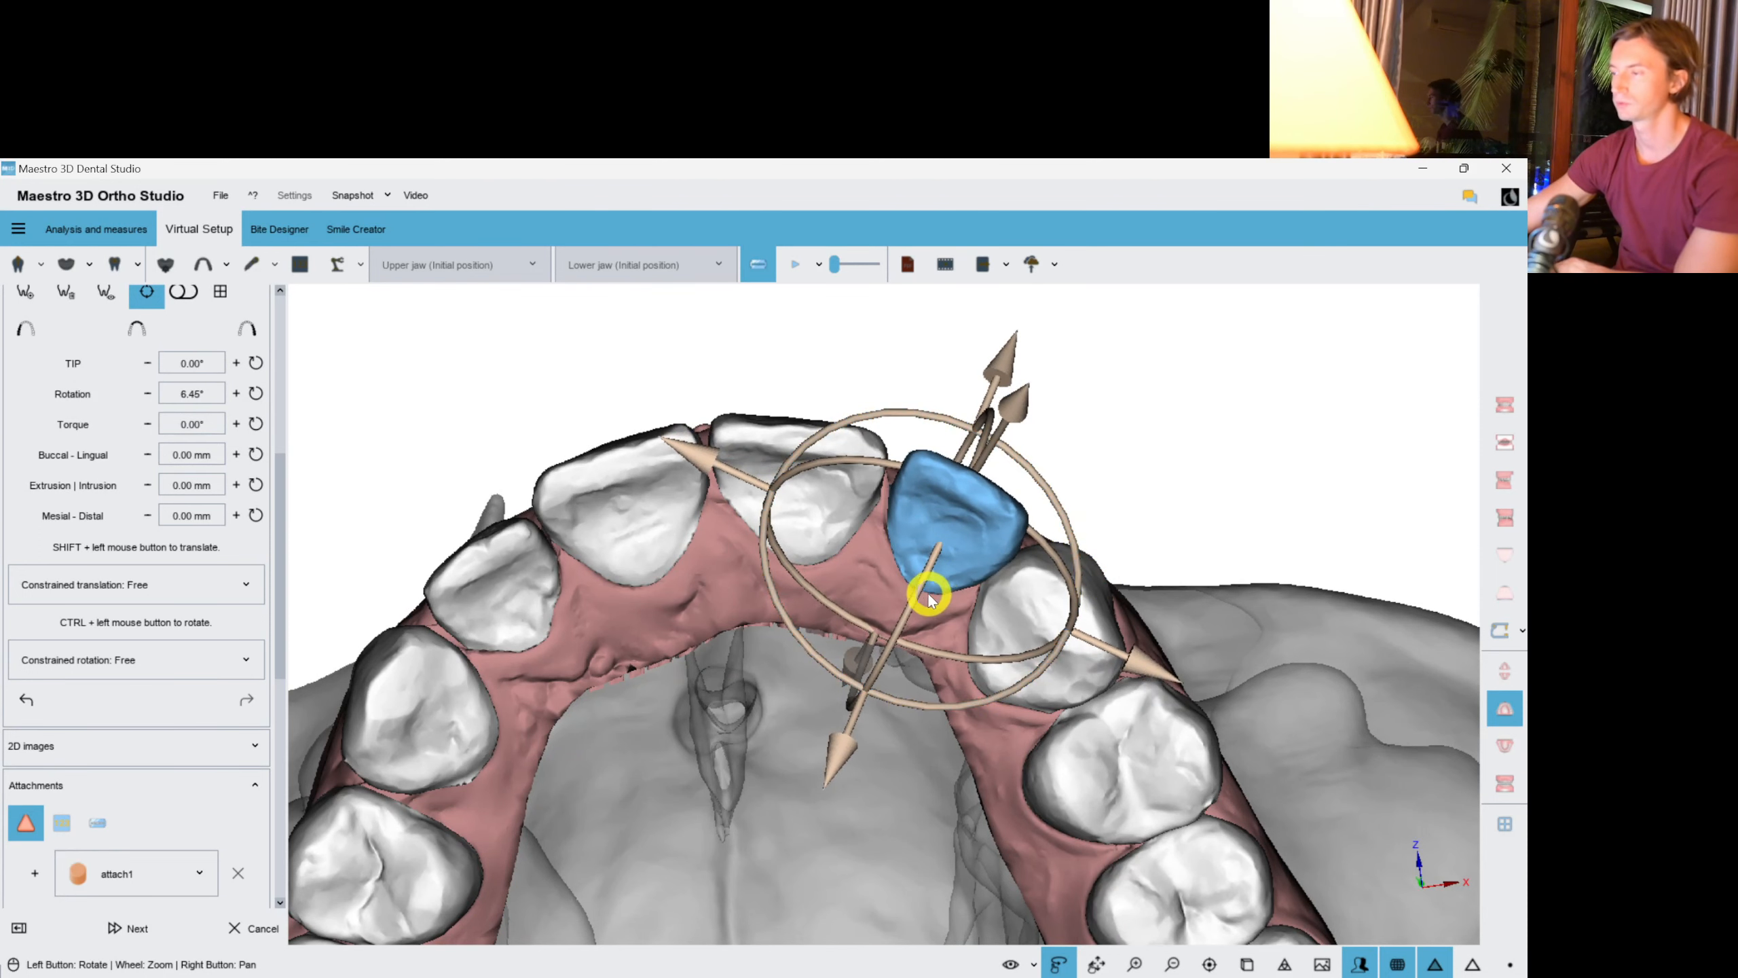
left_click_drag(920, 589, 925, 584)
Set the torque of upper left central incisor 21 to about 7.05° and fine-tune the tip of lateral incisor 22.
left_click(813, 478)
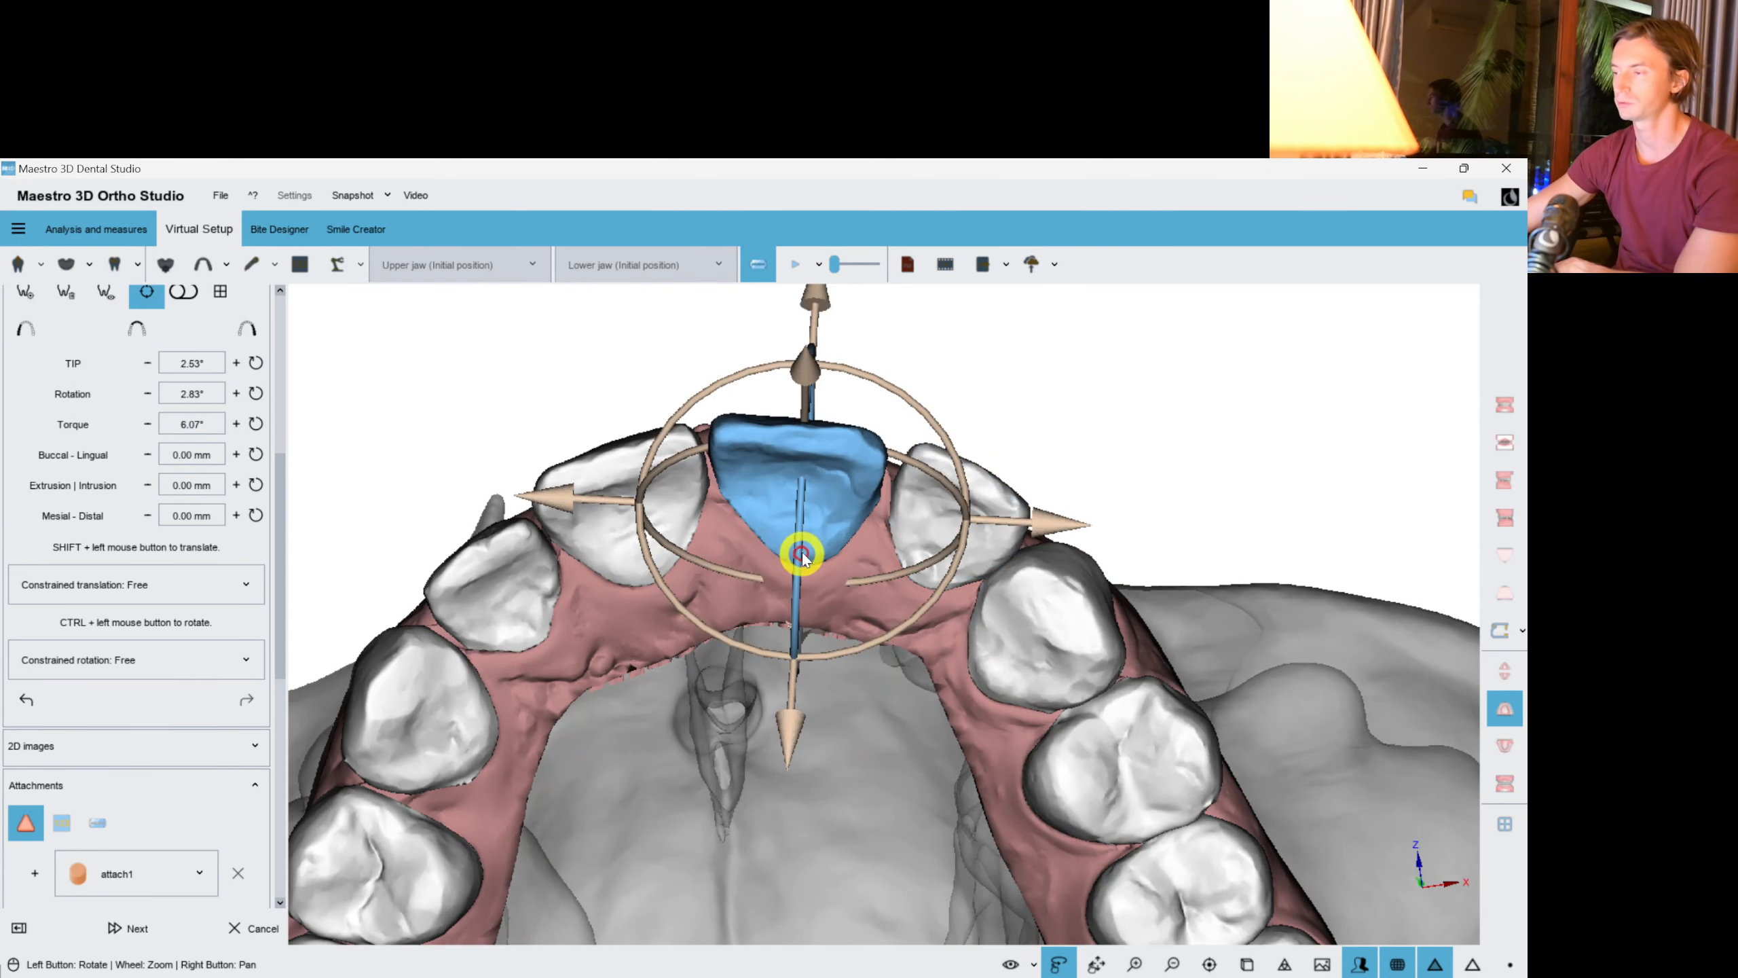
left_click_drag(799, 555, 800, 550)
left_click(951, 506)
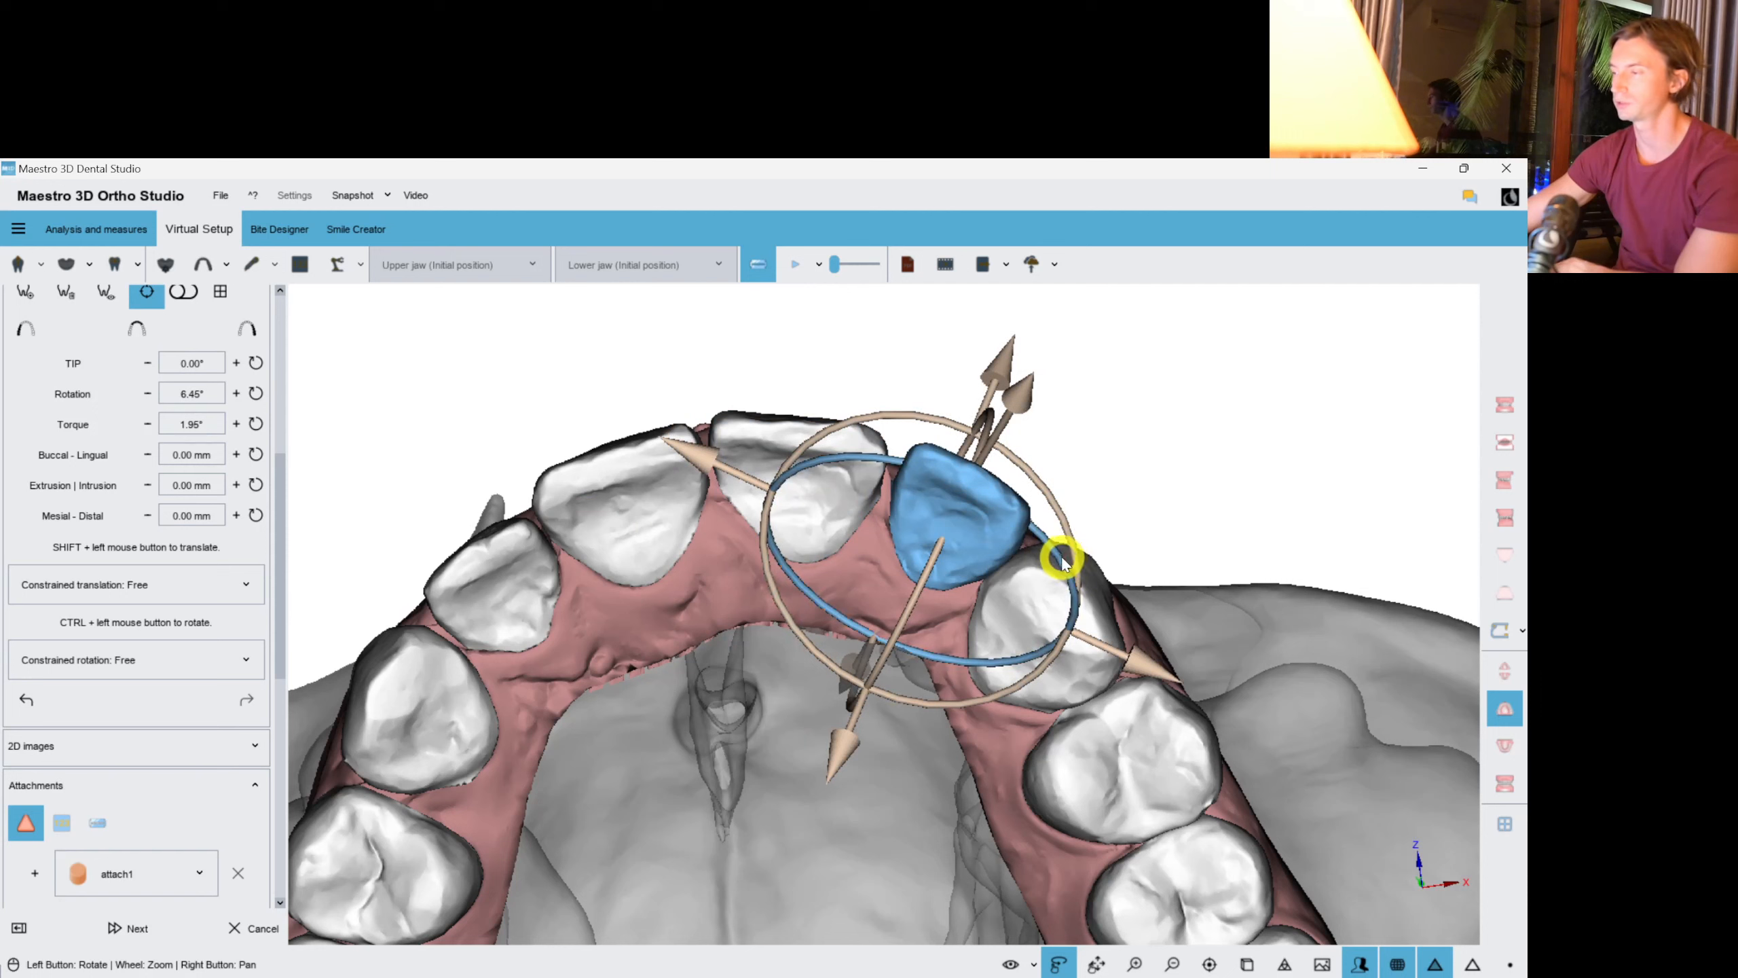
Align upper left canine 23 with about 1.00° tip, -8.91° rotation and 7.81° torque, and deselect it.
left_click(1053, 644)
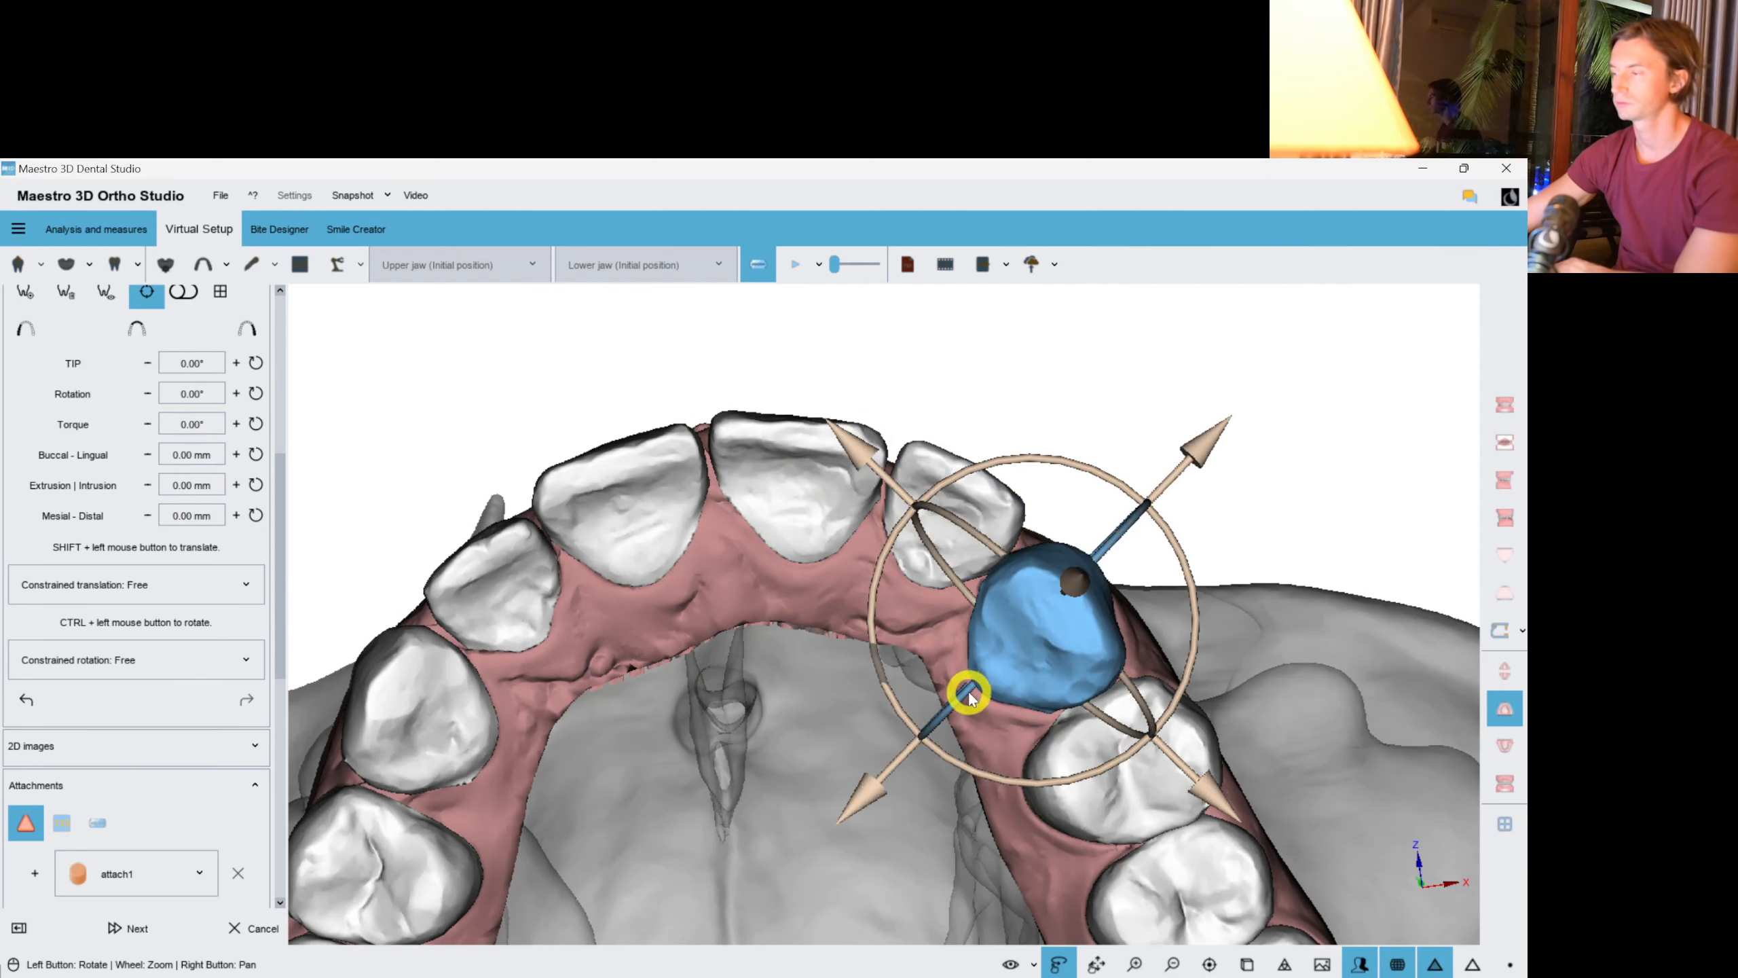
left_click_drag(969, 697, 1191, 647)
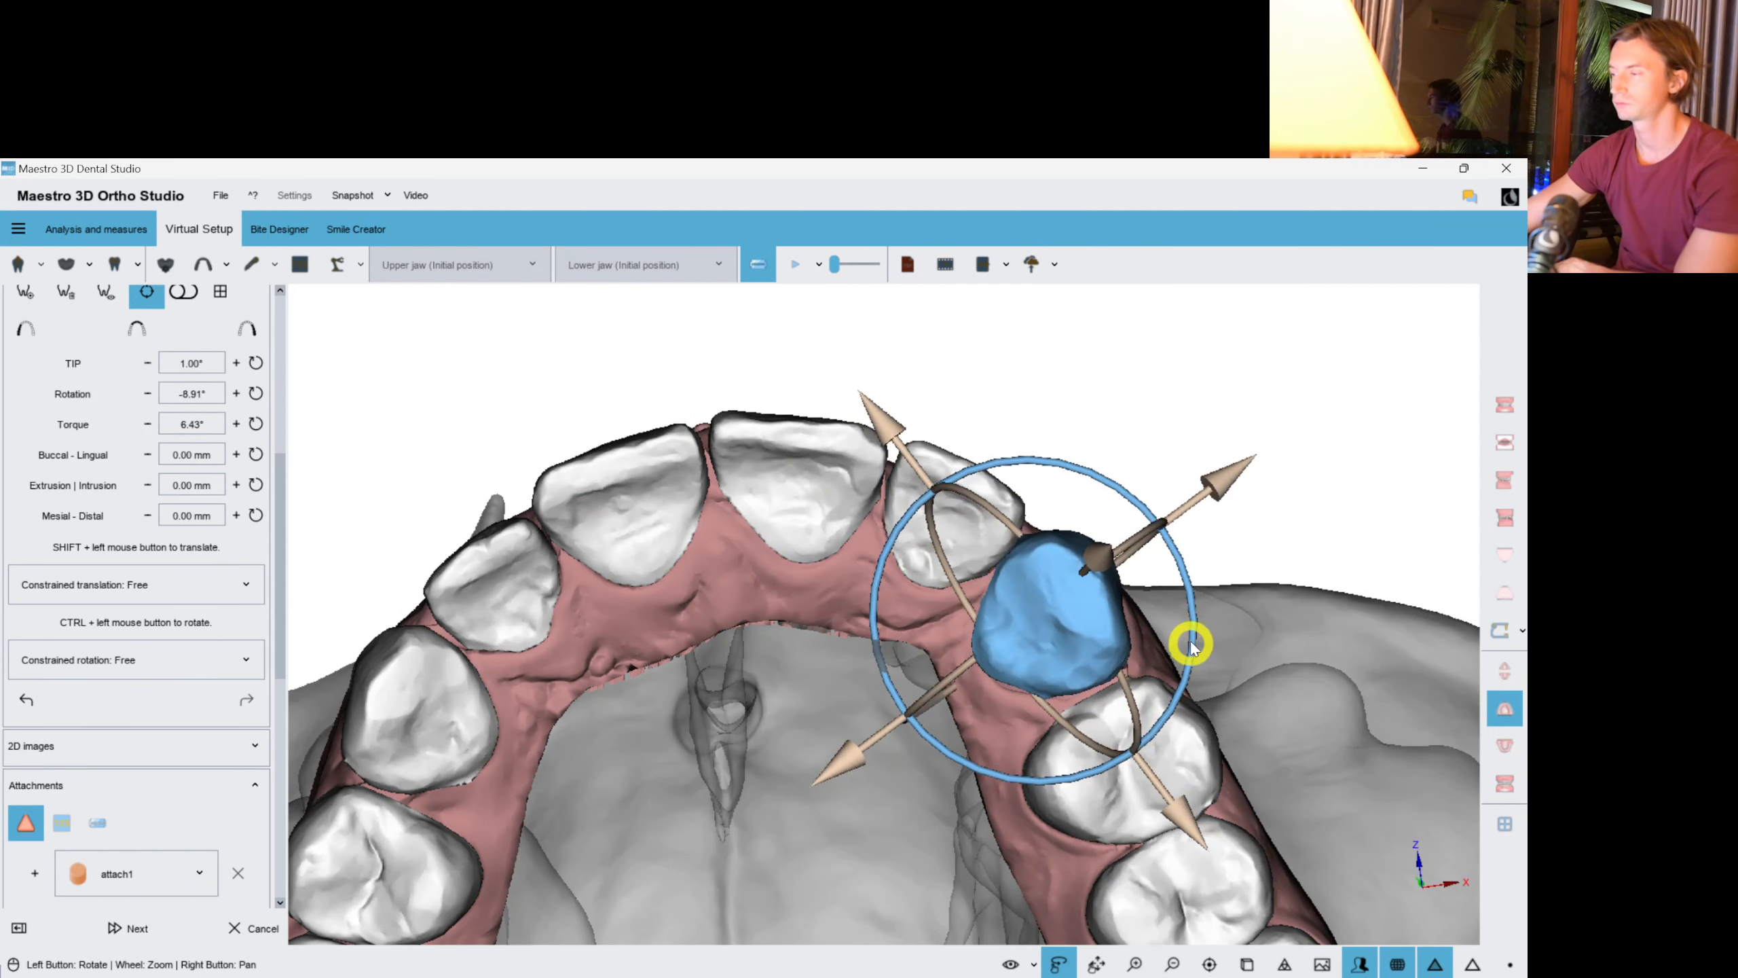
left_click_drag(1138, 553, 1133, 690)
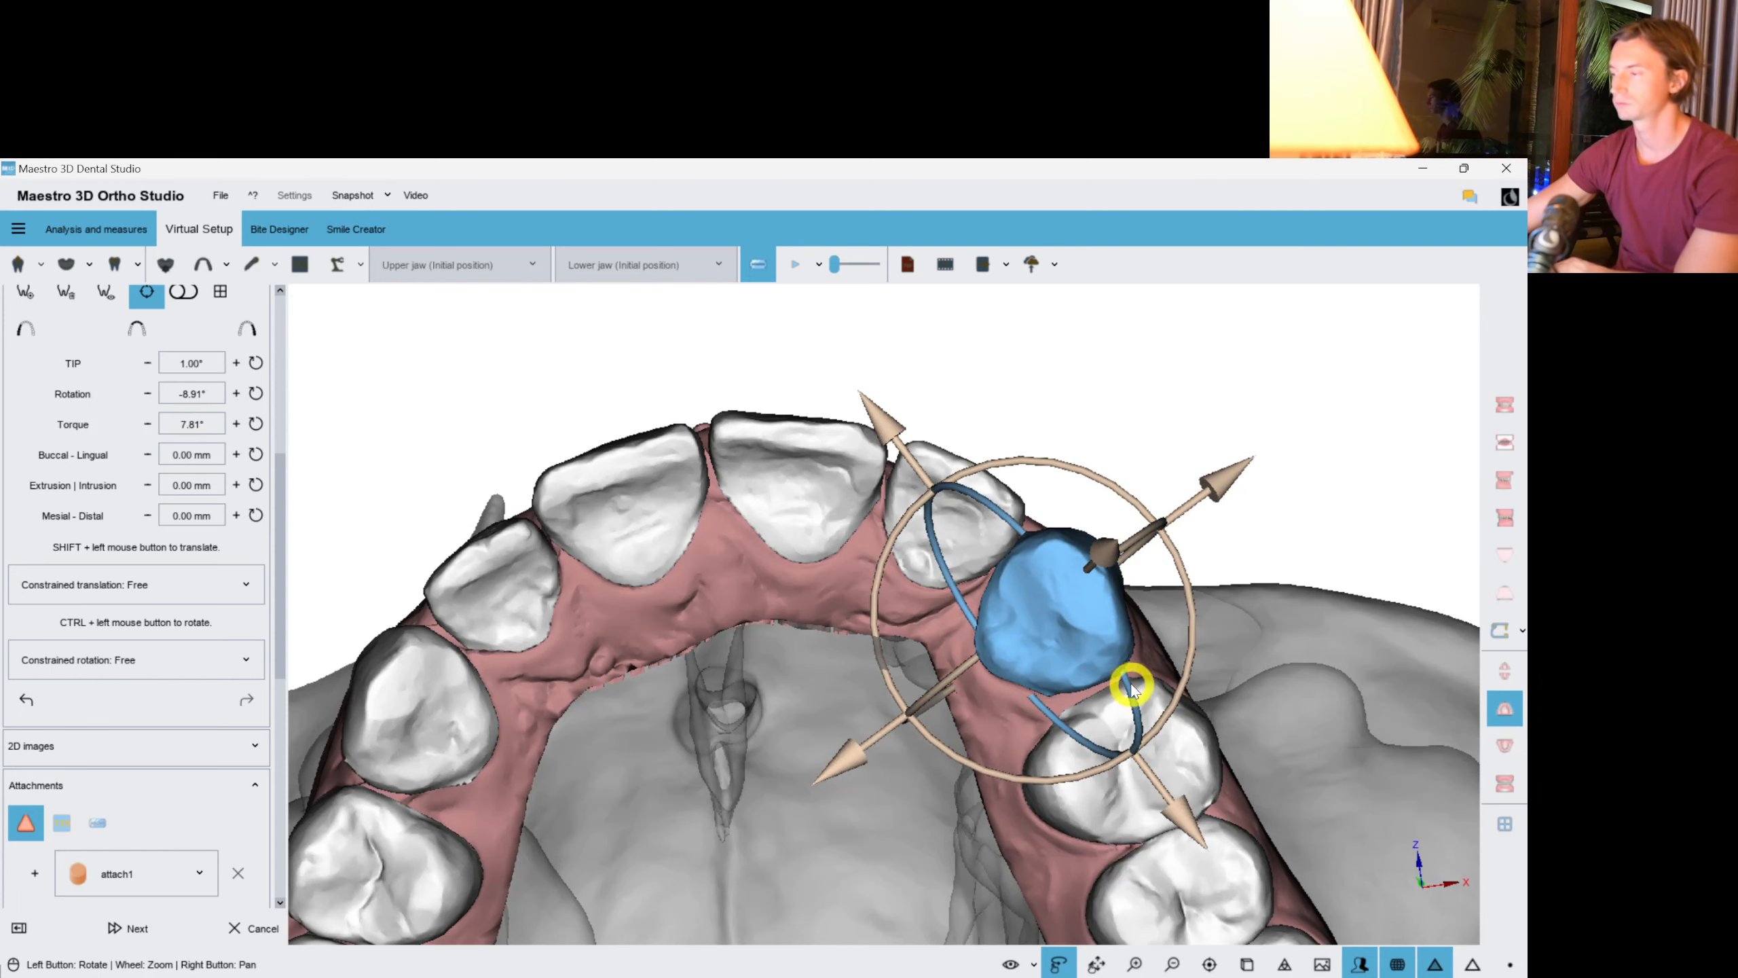
left_click(1303, 574)
Adjust upper right lateral incisor 12 to about 0.87° tip, -6.74° rotation and 12.02° torque.
left_click_drag(985, 458, 632, 548)
left_click(632, 547)
left_click_drag(937, 562, 725, 567)
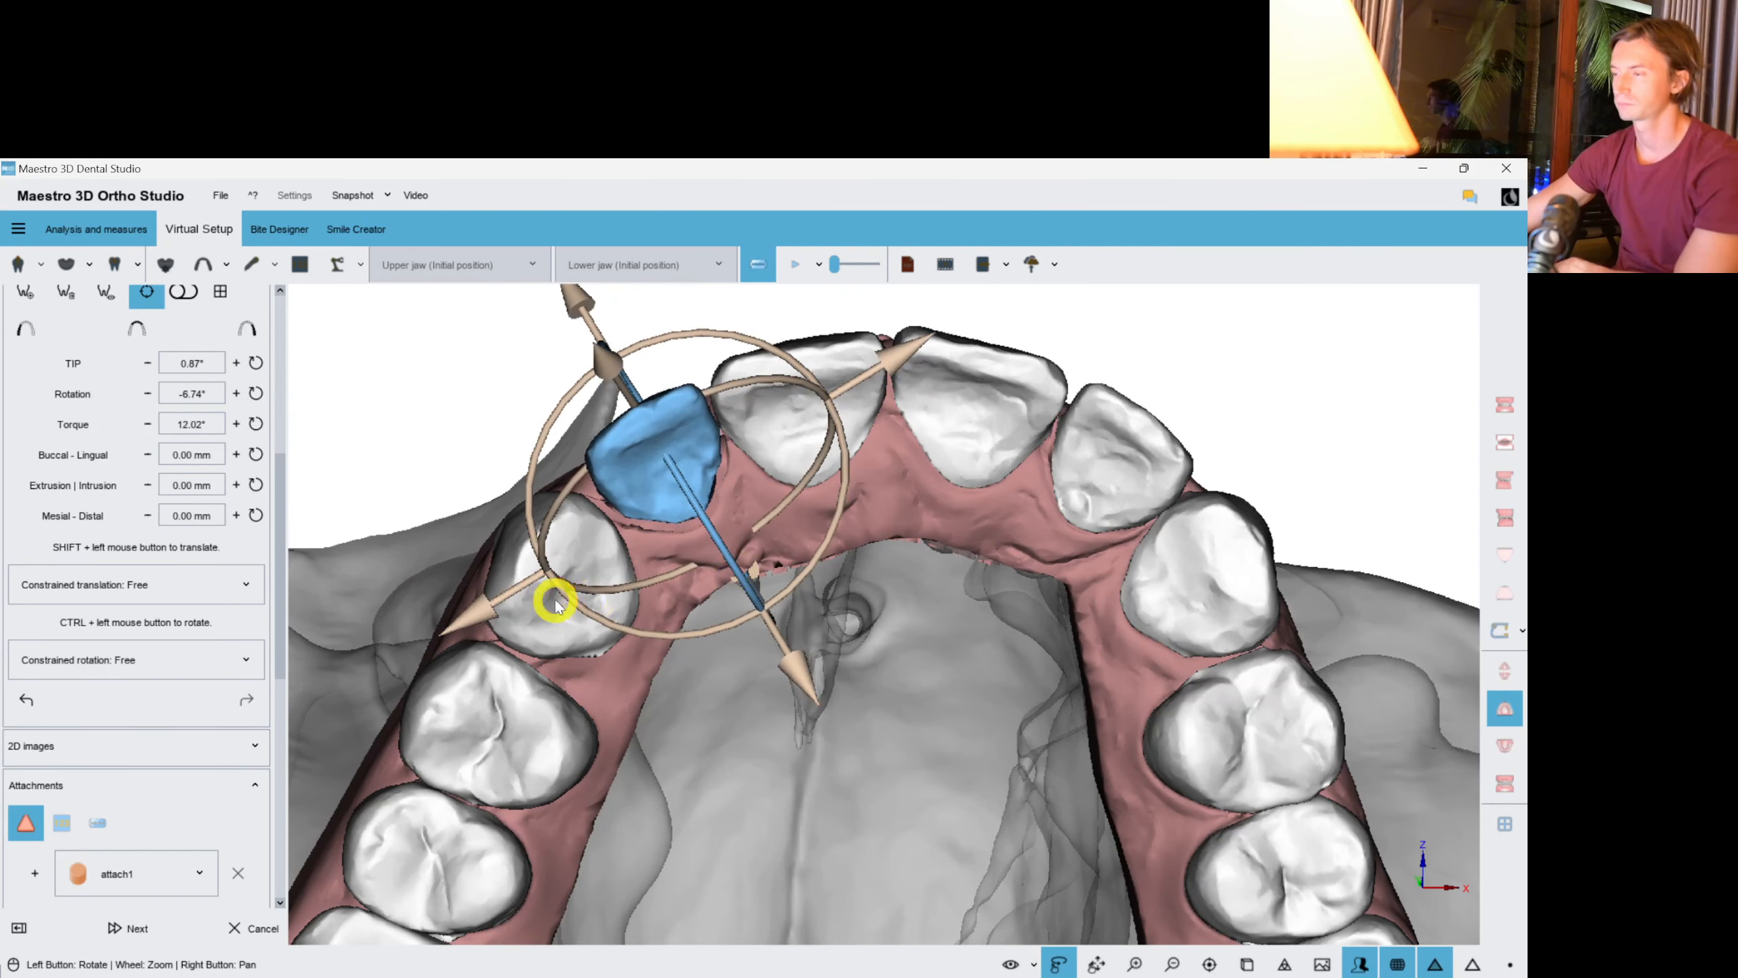
left_click(555, 601)
Increase the torque of upper right central incisor 11 to about 13.02°.
right_click(954, 705)
left_click_drag(827, 712, 760, 500)
left_click(766, 499)
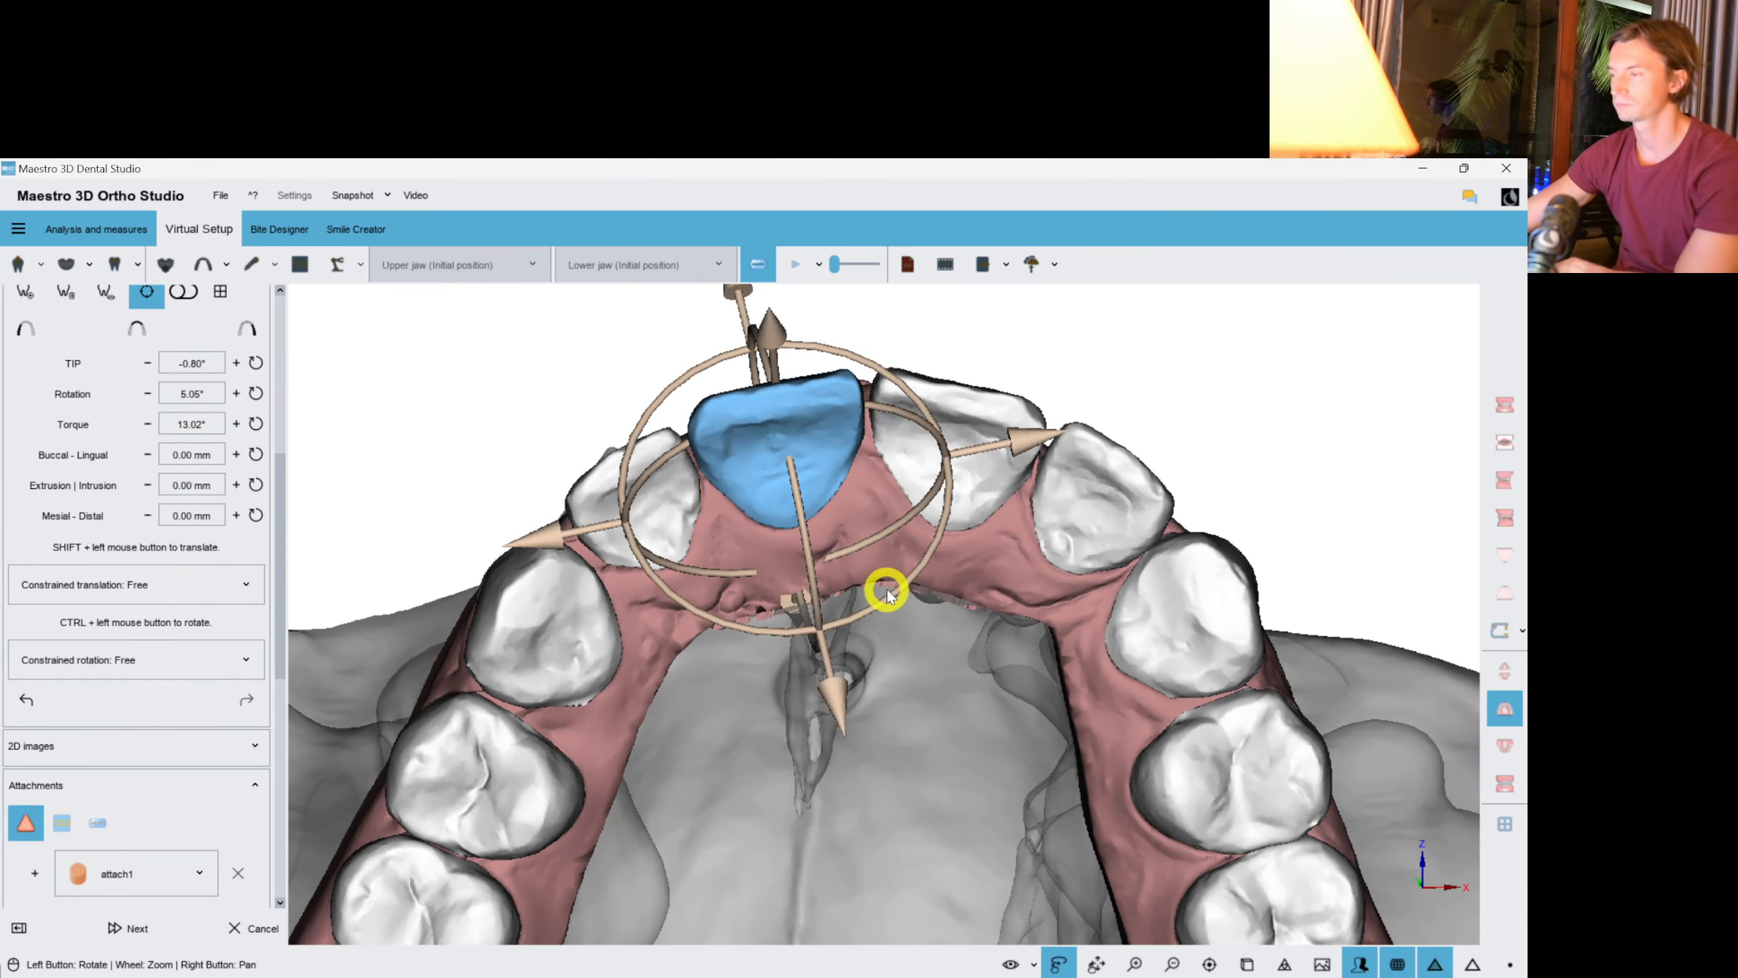
Show both jaws in occlusion and examine the overbite and contacts of the front teeth from the front, side and below.
left_click_drag(974, 625, 1186, 715)
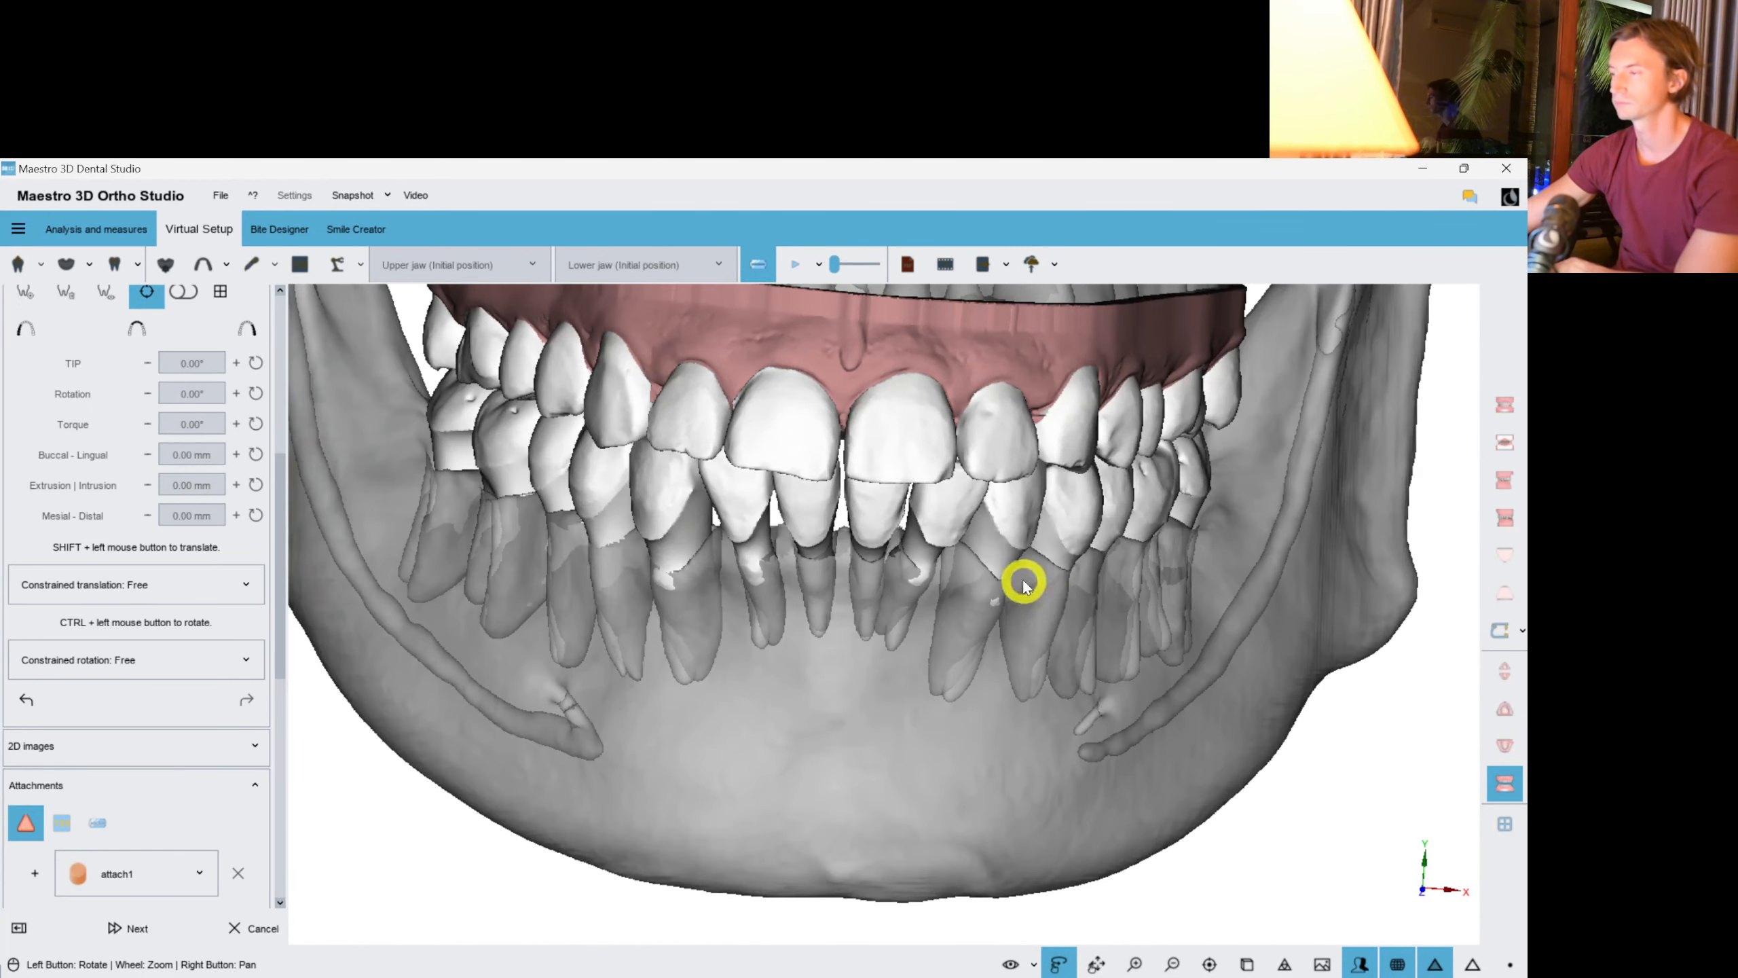
scroll(1024, 586, "up", 2)
right_click_drag(1027, 592, 1054, 674)
scroll(1051, 675, "down", 3)
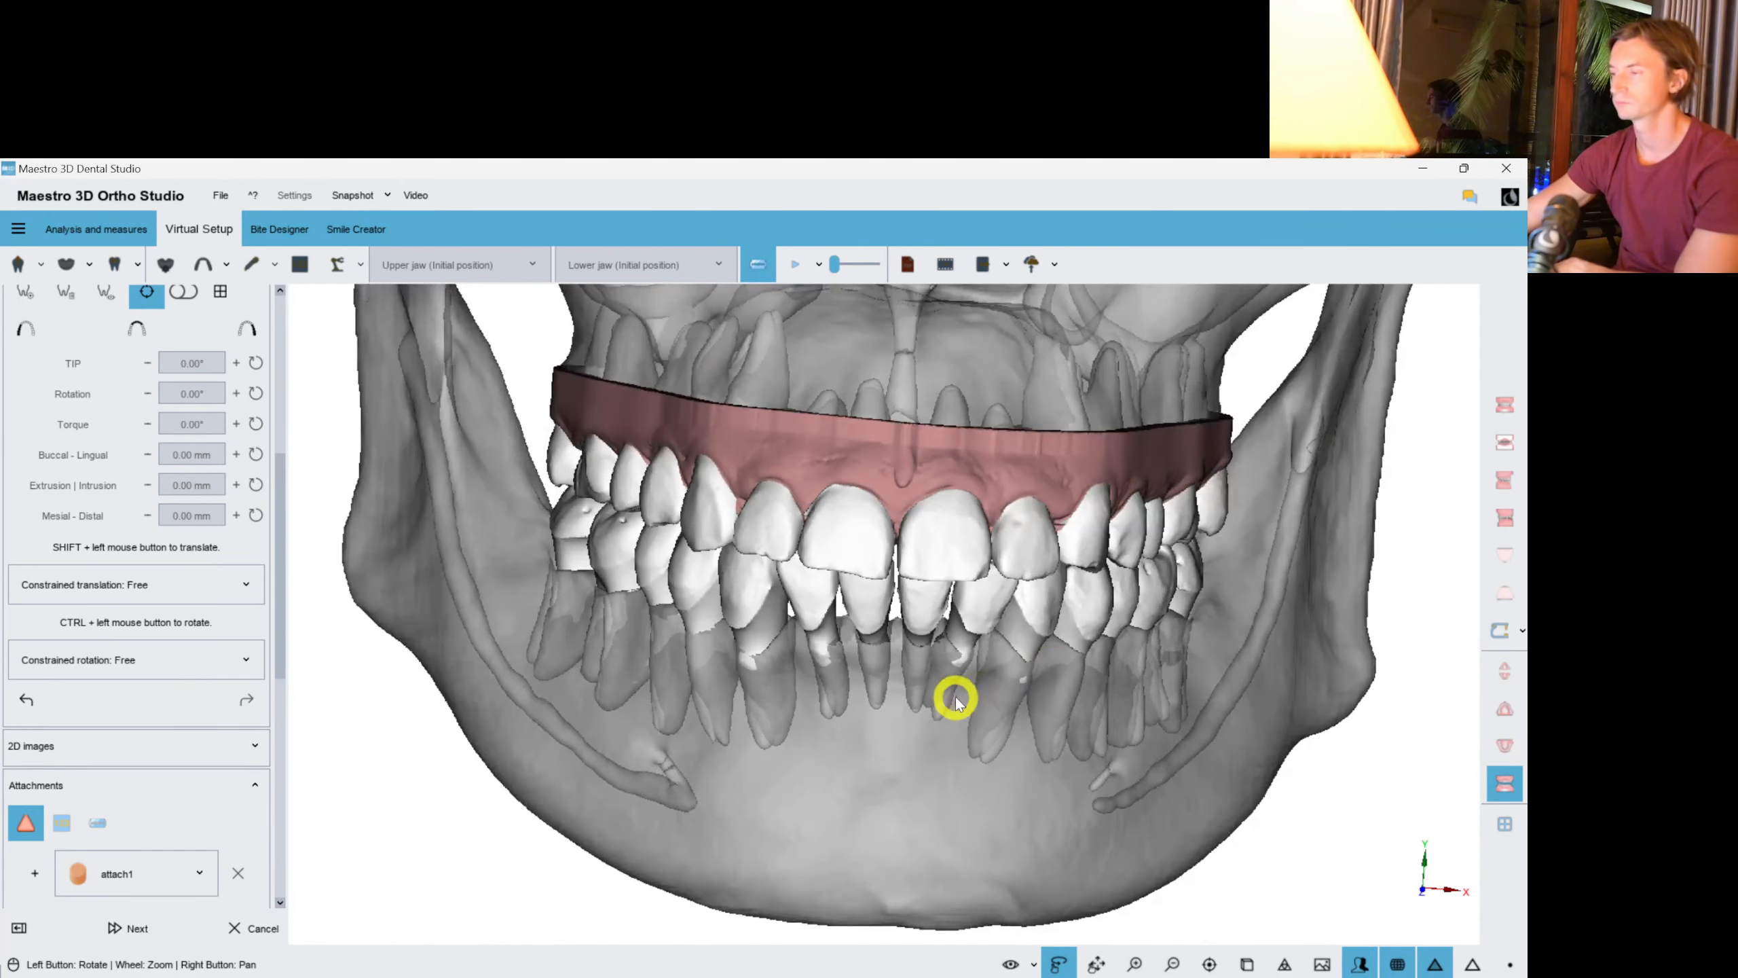
left_click_drag(921, 691, 866, 605)
scroll(866, 605, "up", 4)
right_click_drag(866, 605, 962, 657)
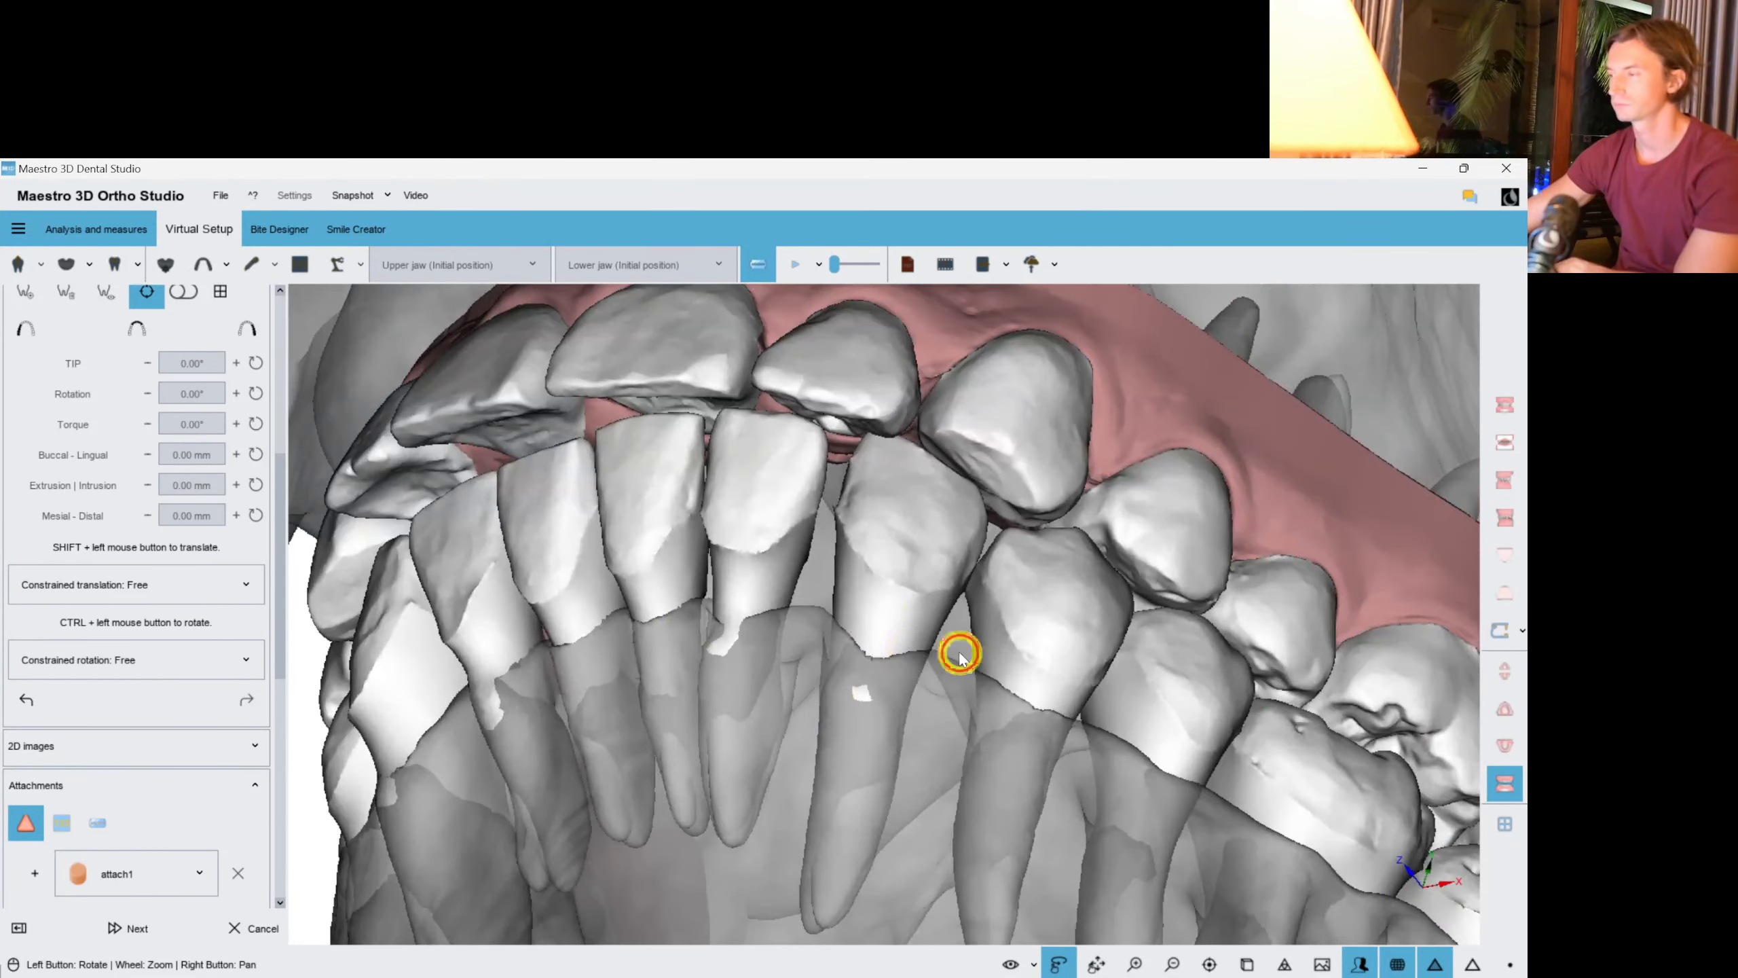
left_click_drag(962, 657, 1091, 670)
scroll(812, 572, "down", 4)
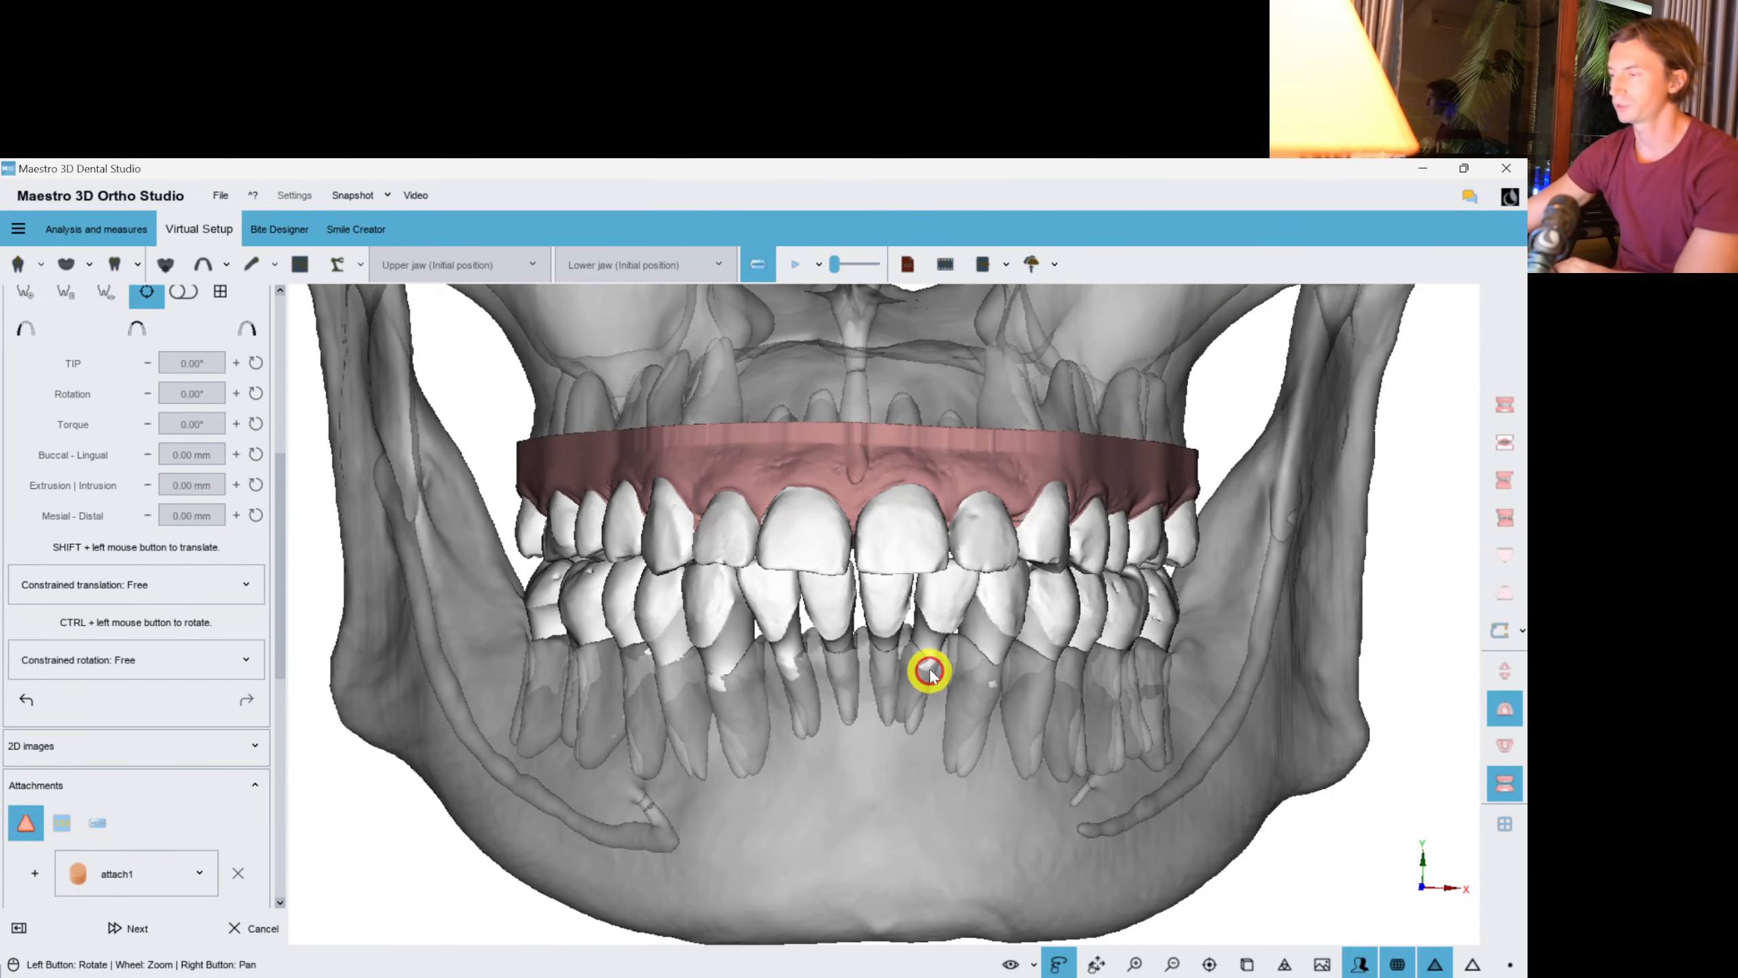
Display only the upper jaw and adjust upper left lateral incisor 22 to about 4.65° rotation and 3.25° torque.
left_click_drag(929, 672, 557, 588)
scroll(830, 466, "up", 3)
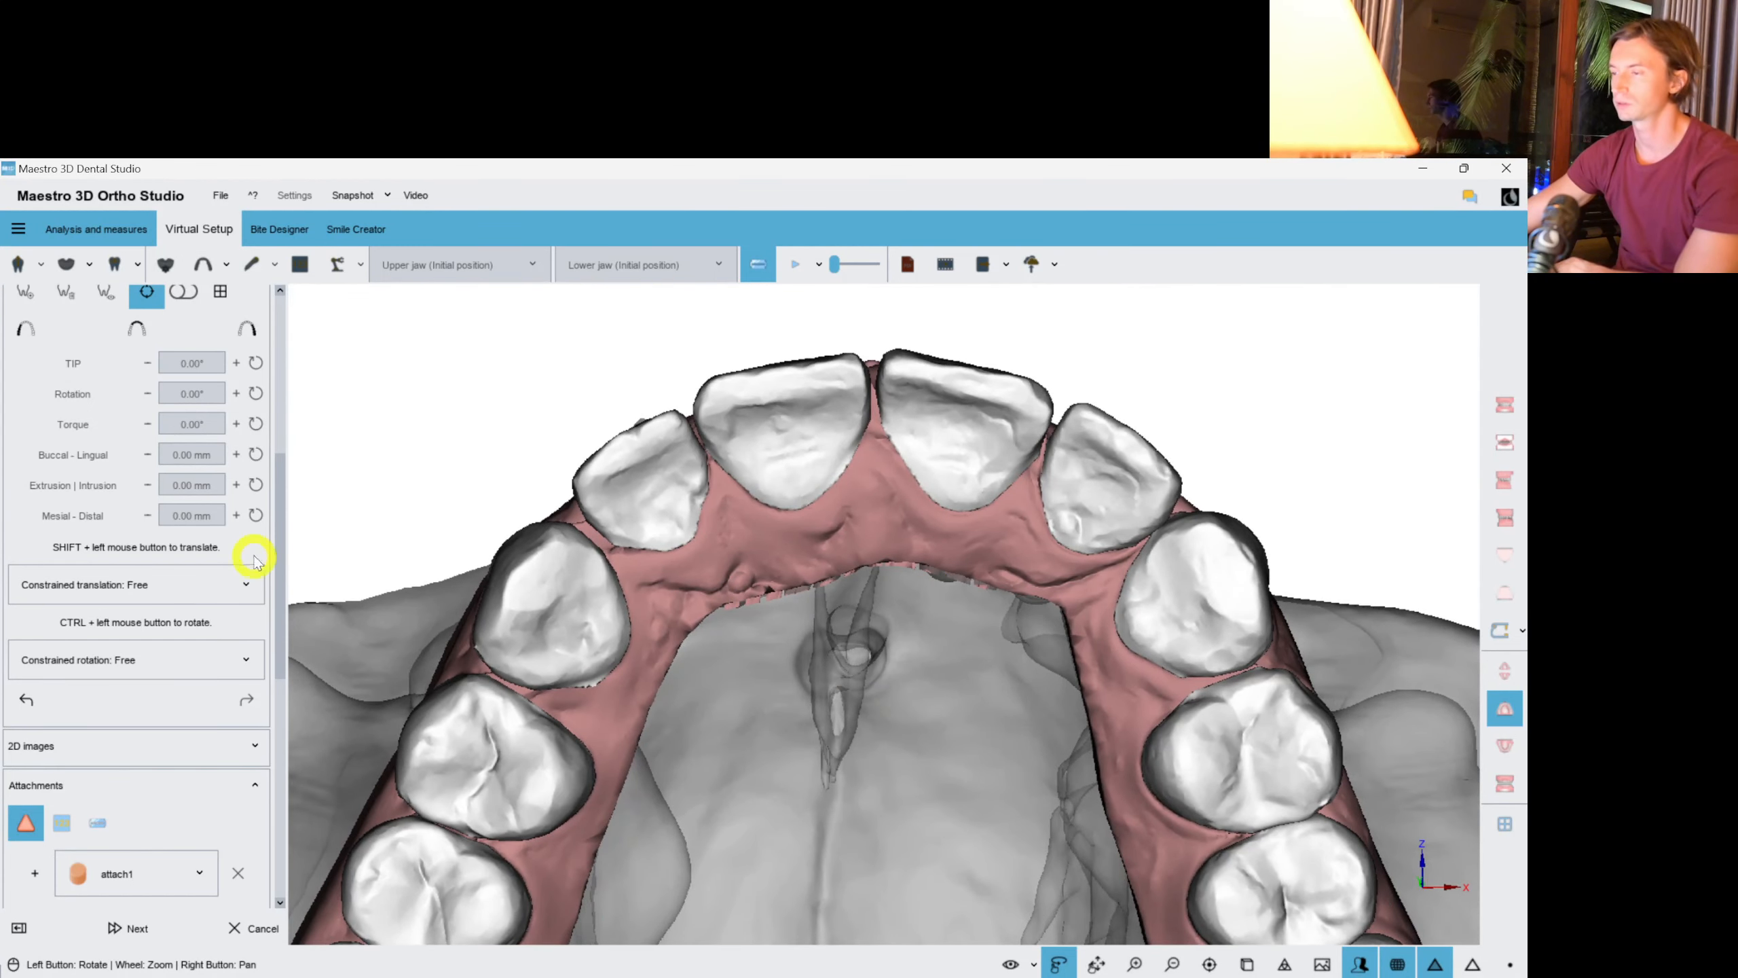
left_click_drag(273, 579, 279, 325)
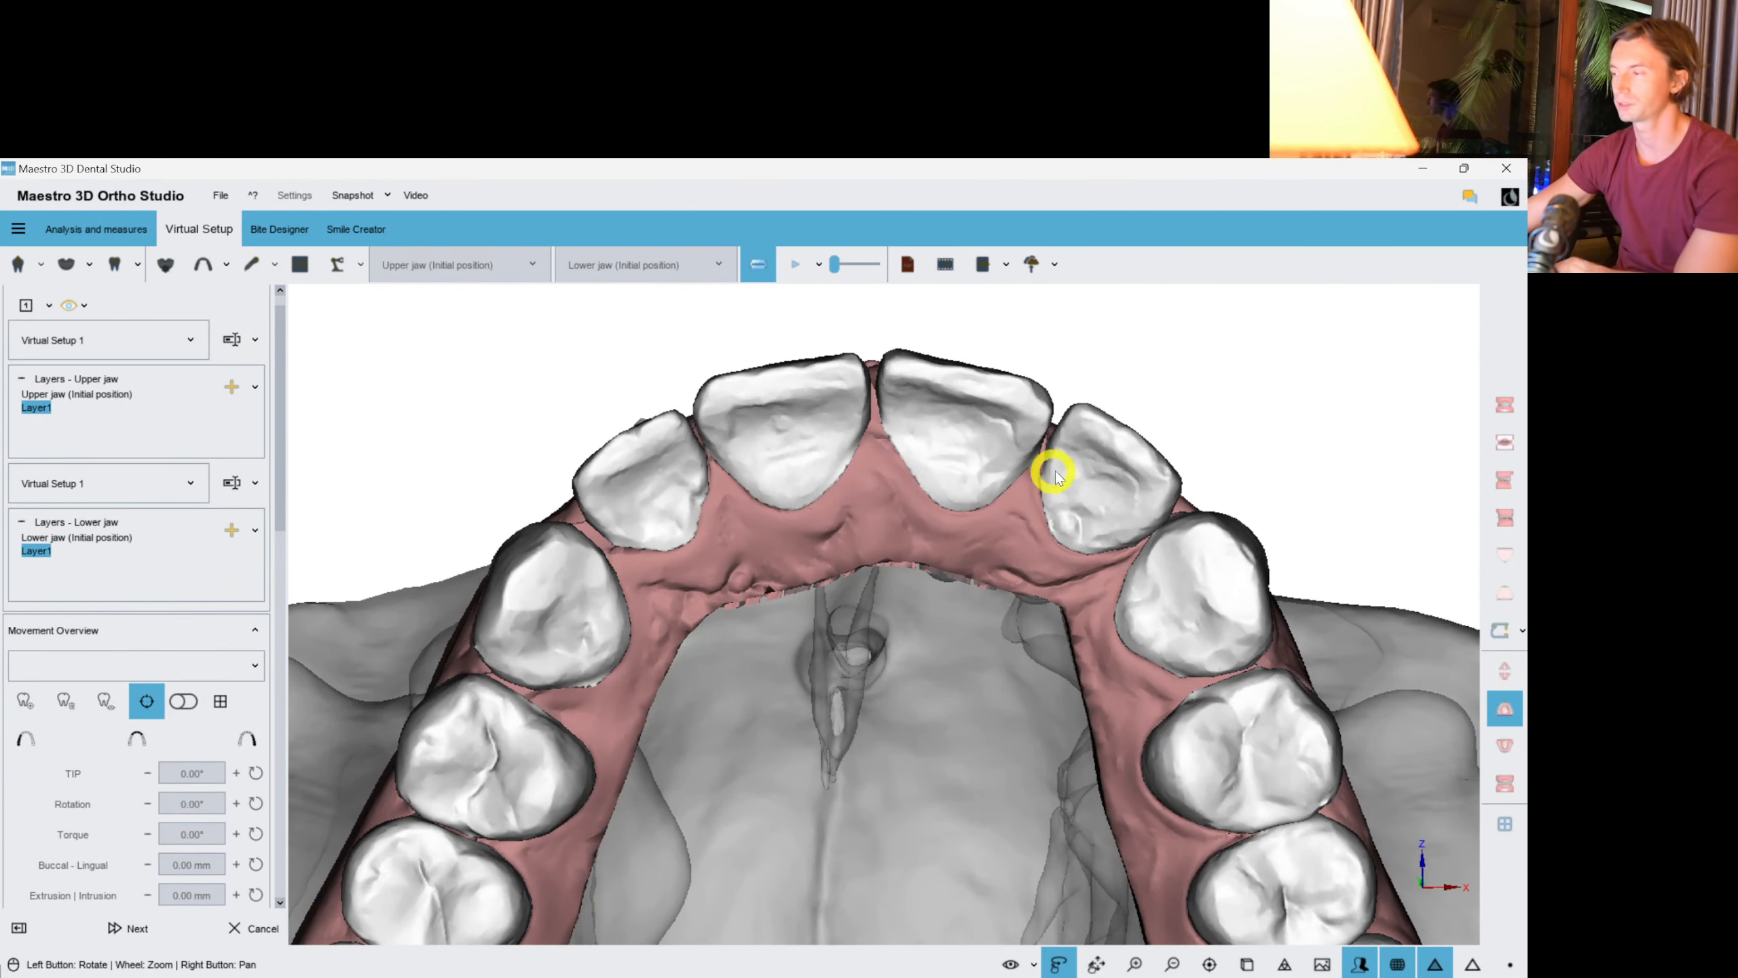
left_click(1117, 473)
left_click_drag(988, 472, 943, 547)
scroll(943, 548, "up", 2)
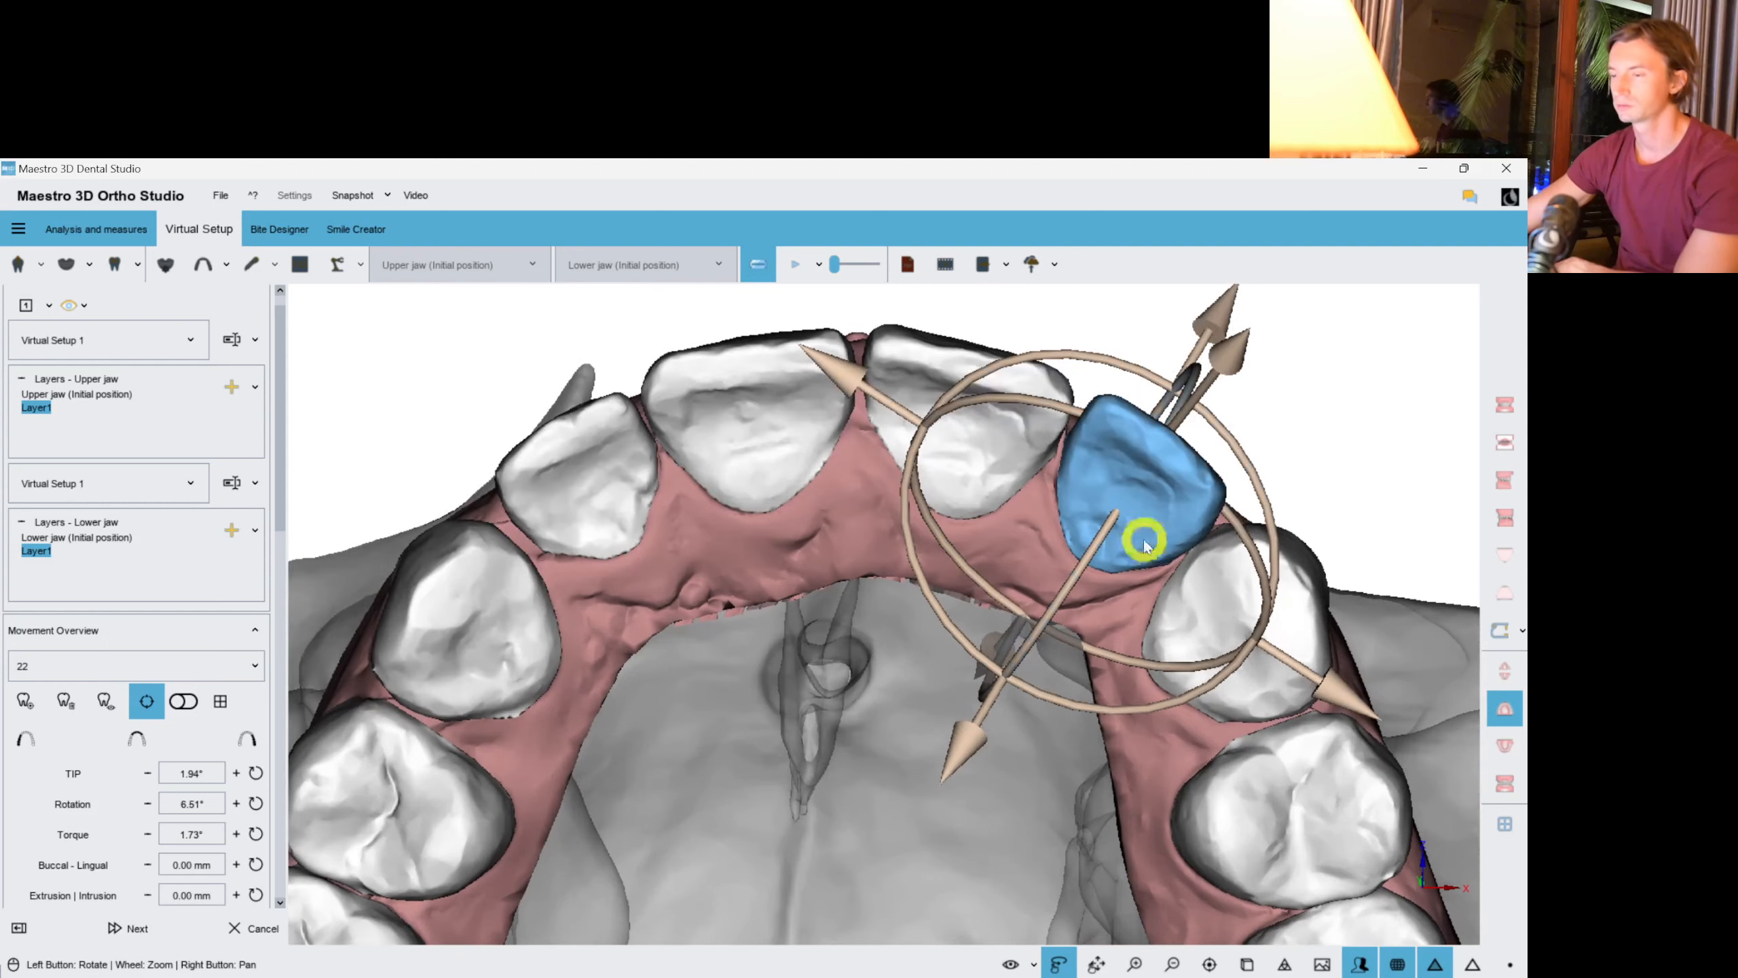
right_click_drag(432, 723, 390, 785)
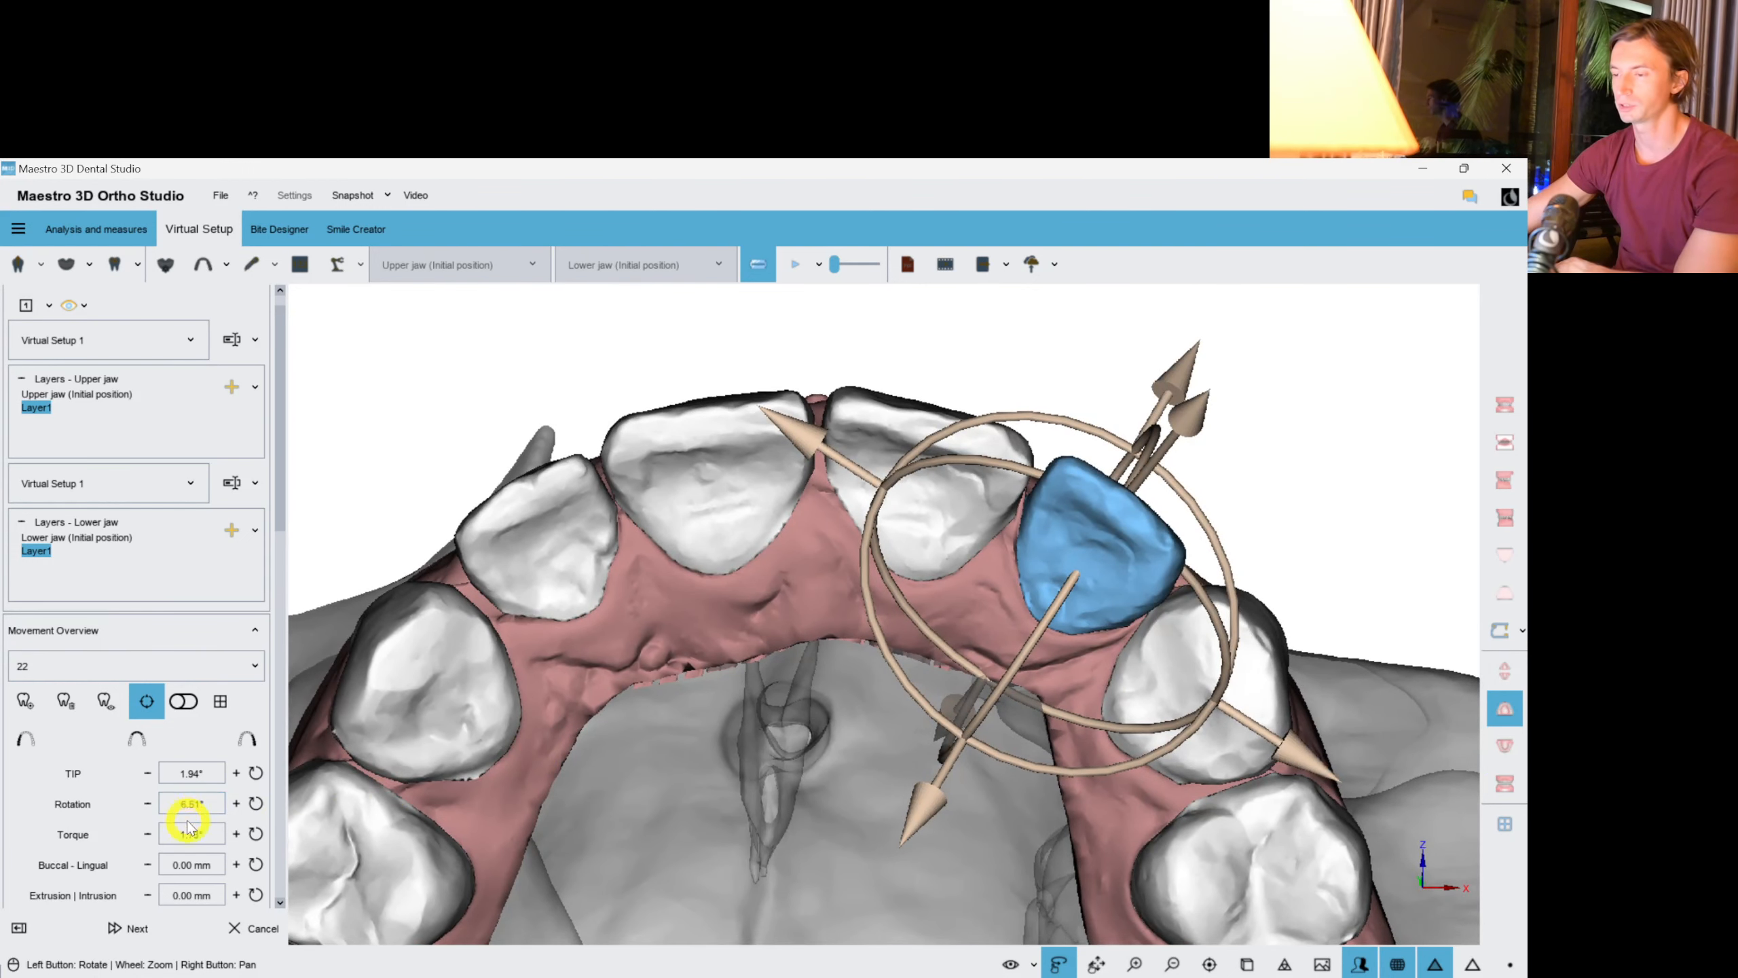
left_click_drag(1042, 630, 1047, 628)
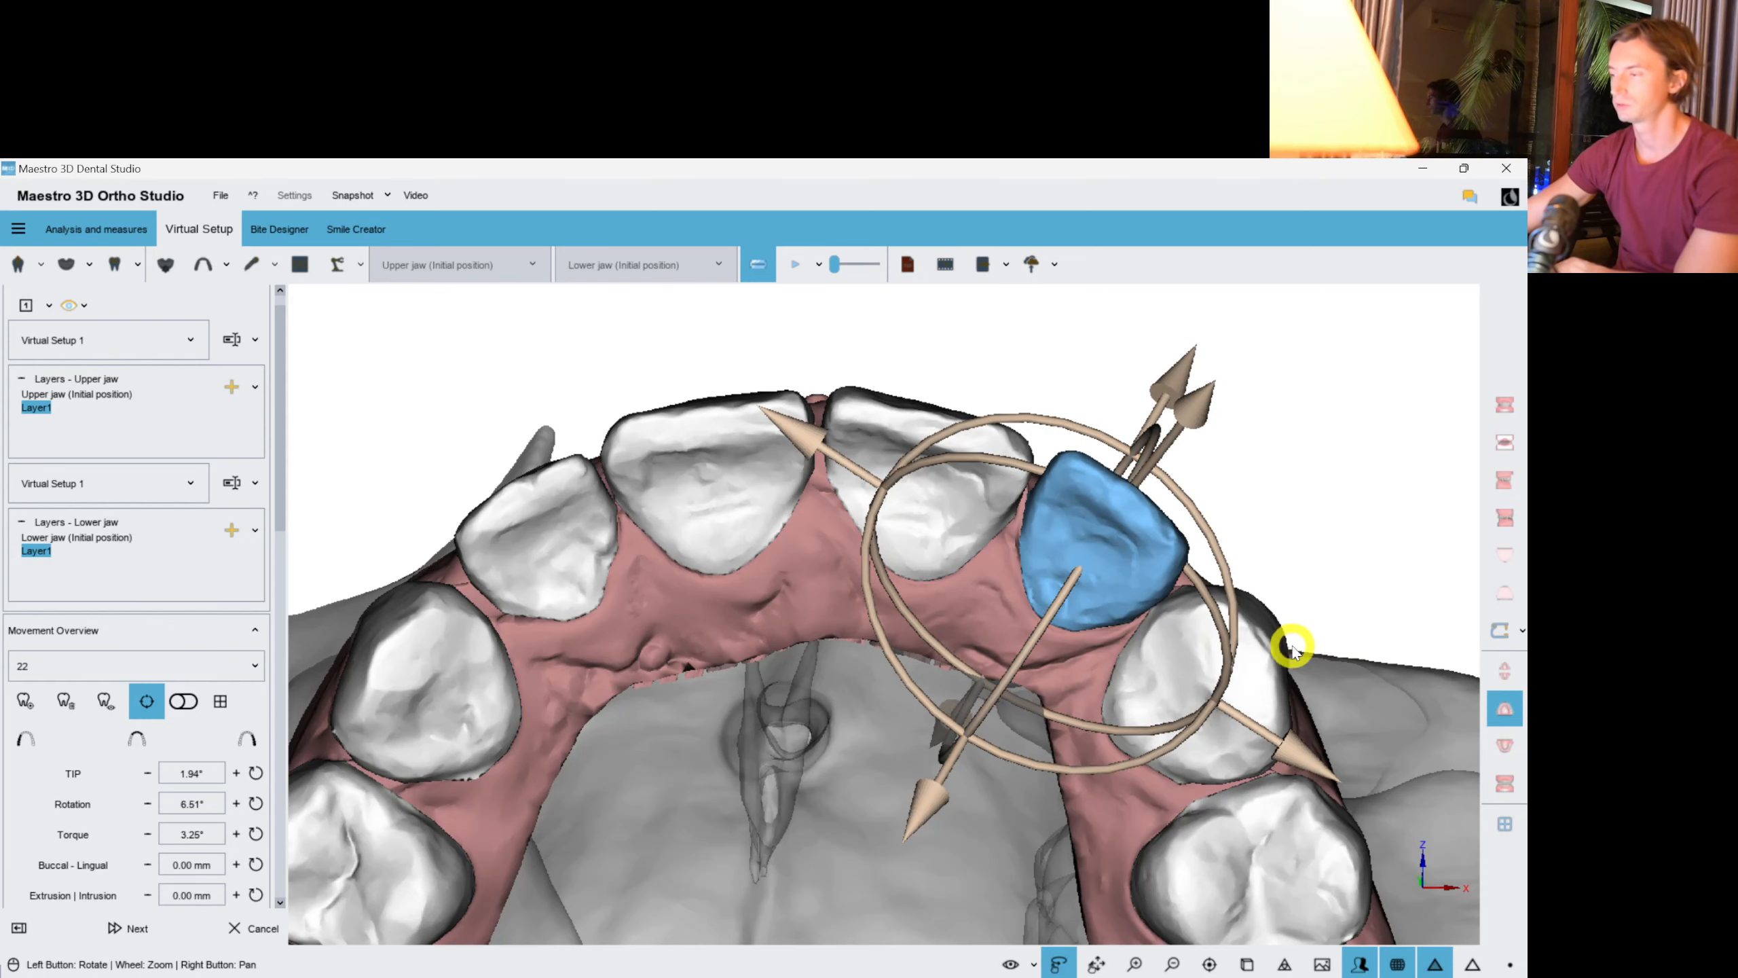
left_click_drag(1239, 616, 1239, 626)
Inspect the upper left front teeth from several sides and increase the torque of lateral incisor 22 to about 4.44°.
right_click_drag(1256, 580, 1296, 458)
right_click(1088, 687)
left_click_drag(1064, 630, 866, 723)
right_click(866, 722)
left_click_drag(933, 520, 1049, 420)
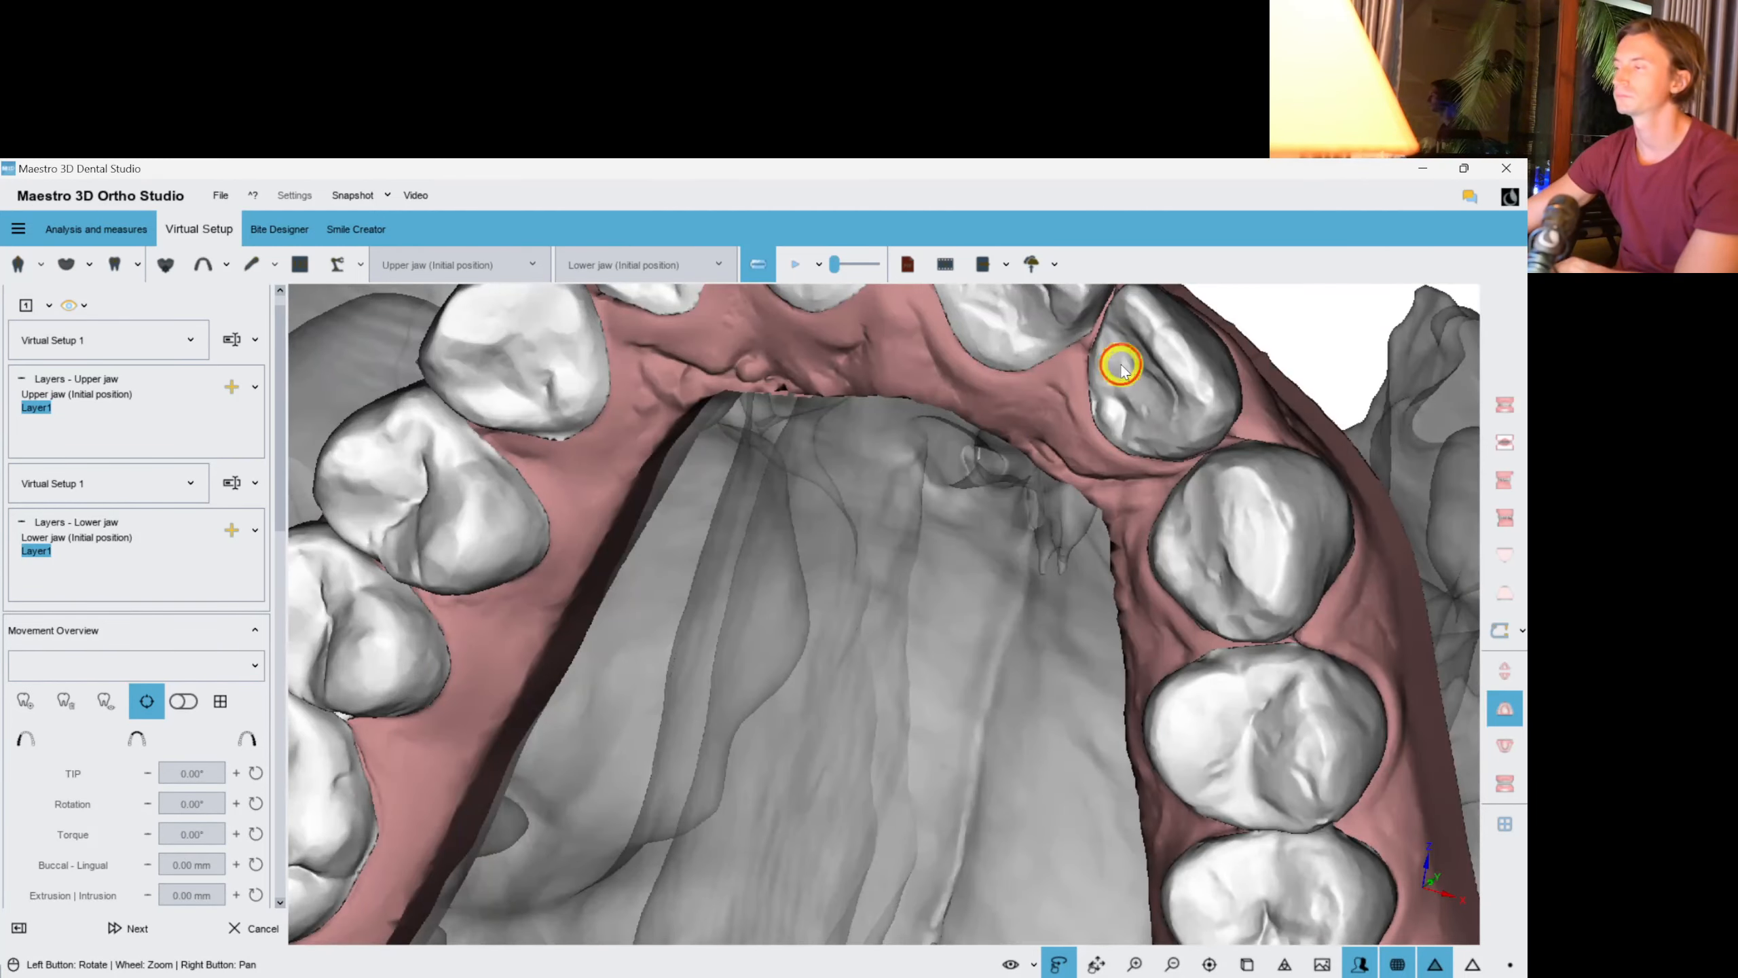
left_click(1123, 365)
left_click_drag(903, 546, 204, 821)
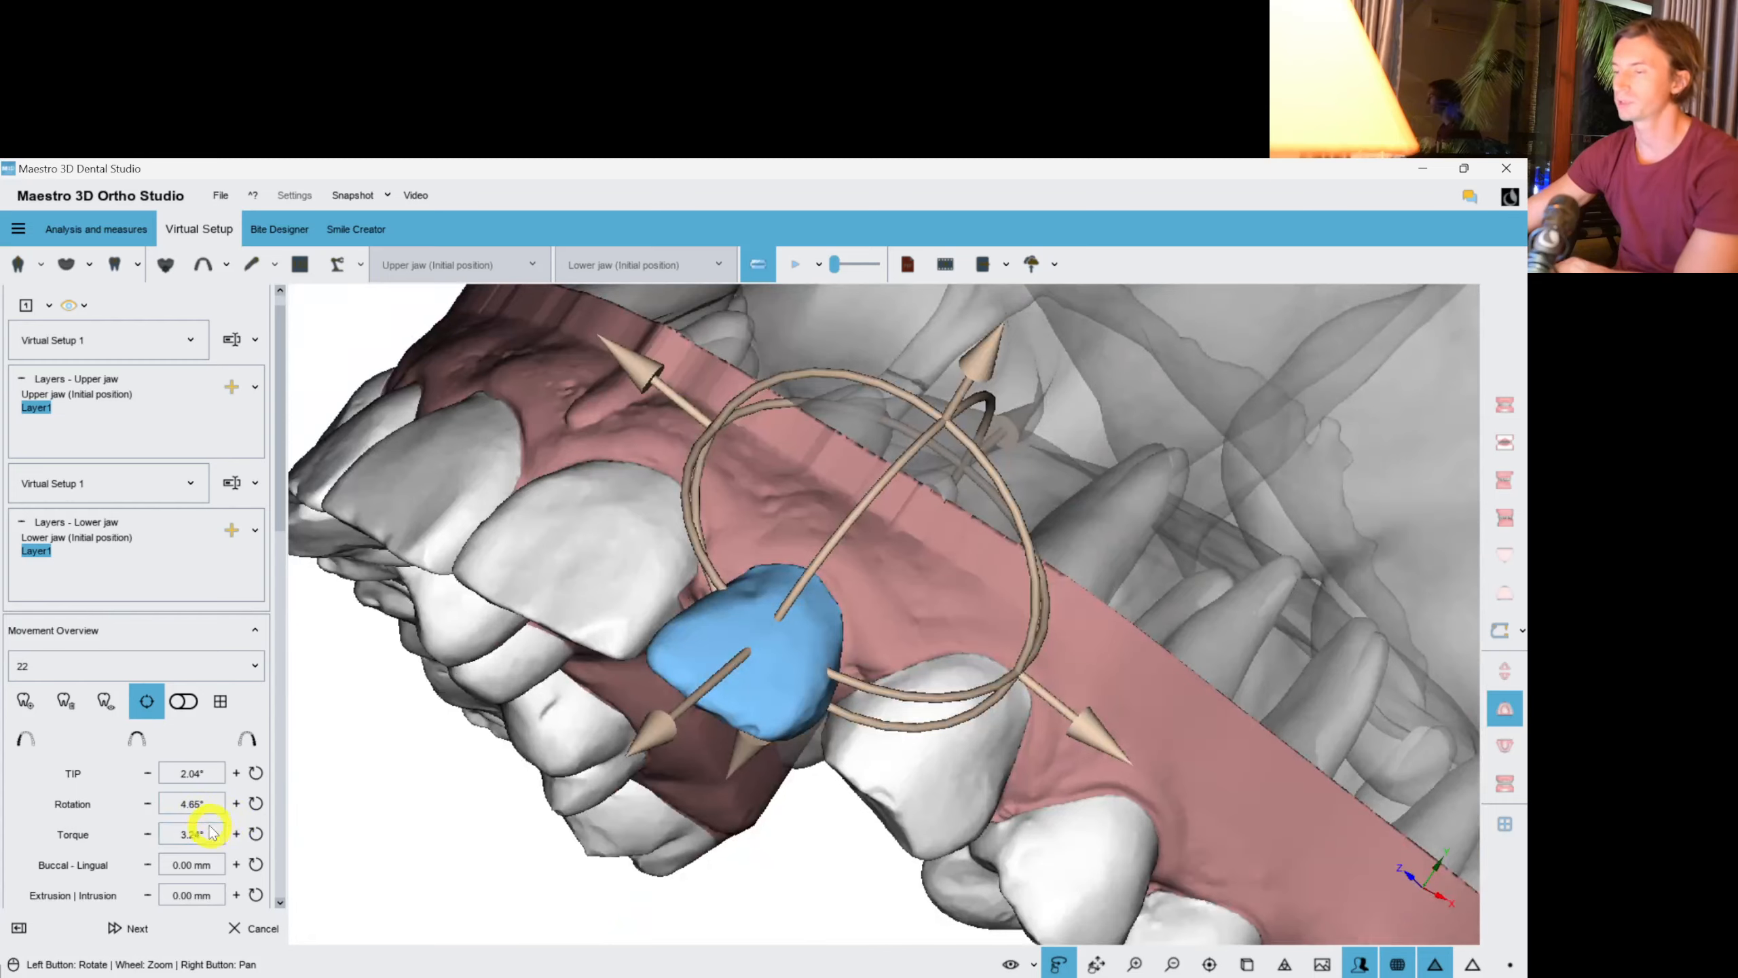
left_click_drag(977, 585, 690, 677)
left_click_drag(778, 757, 923, 563)
scroll(857, 670, "up", 4)
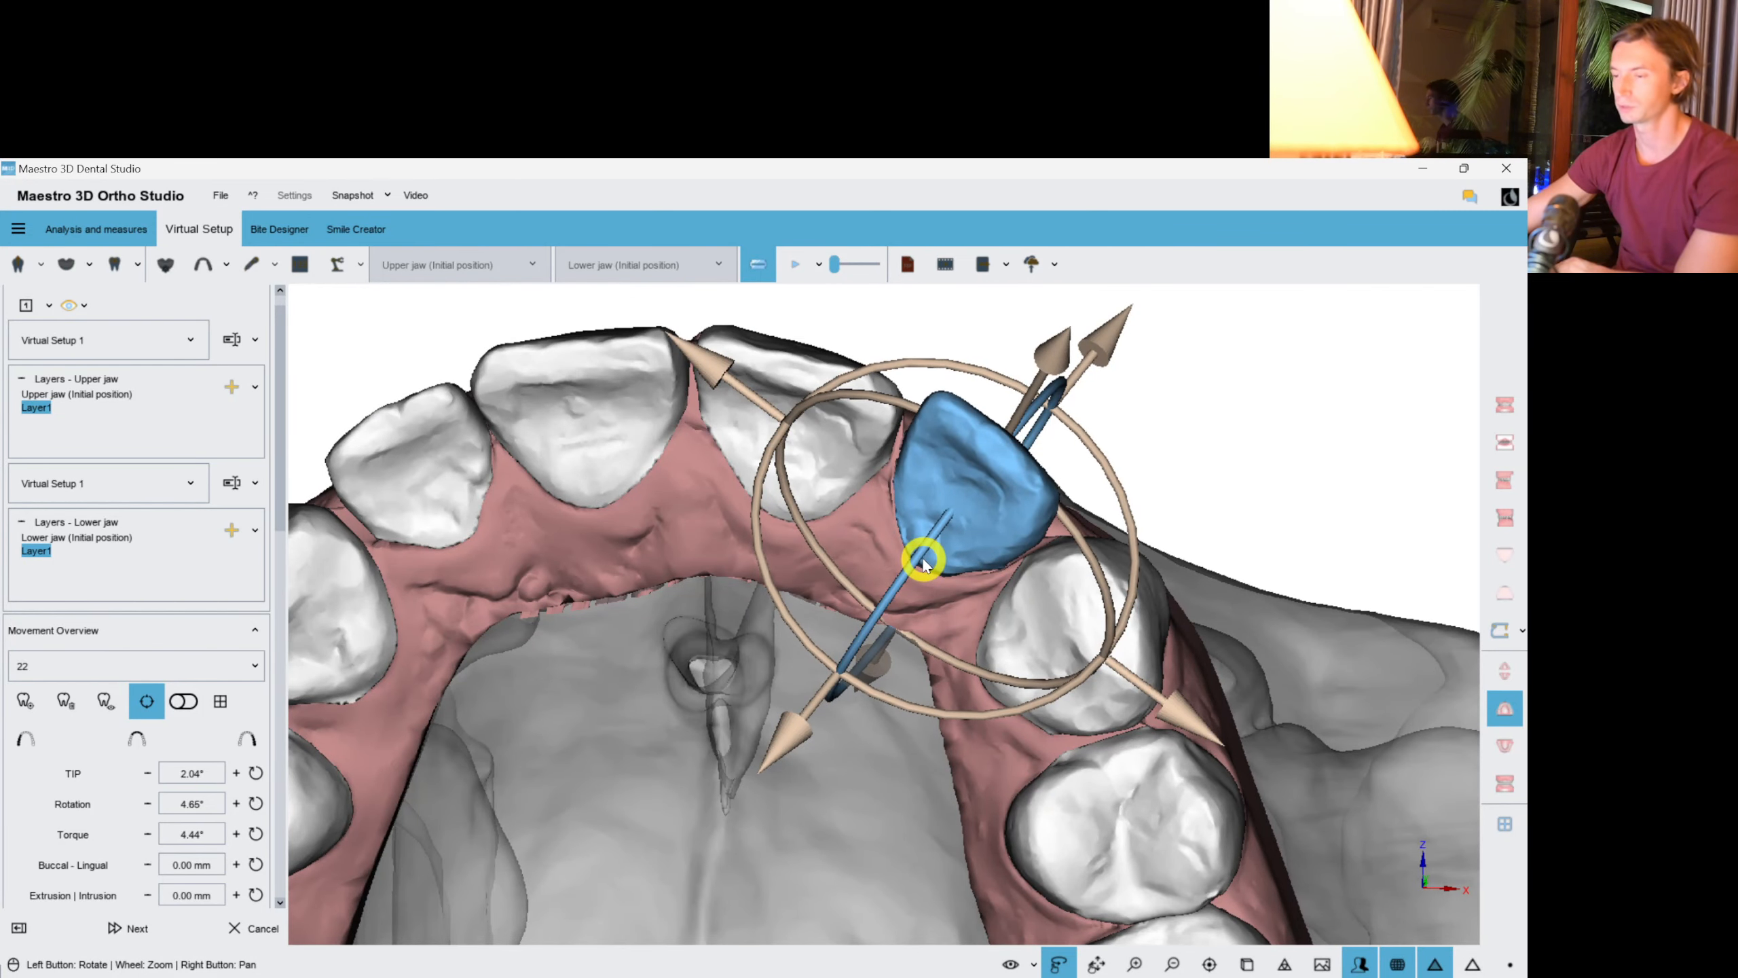
Adjust upper left central incisor 21 to about 2.01° tip, 6.45° rotation and 8.22° torque.
left_click(841, 423)
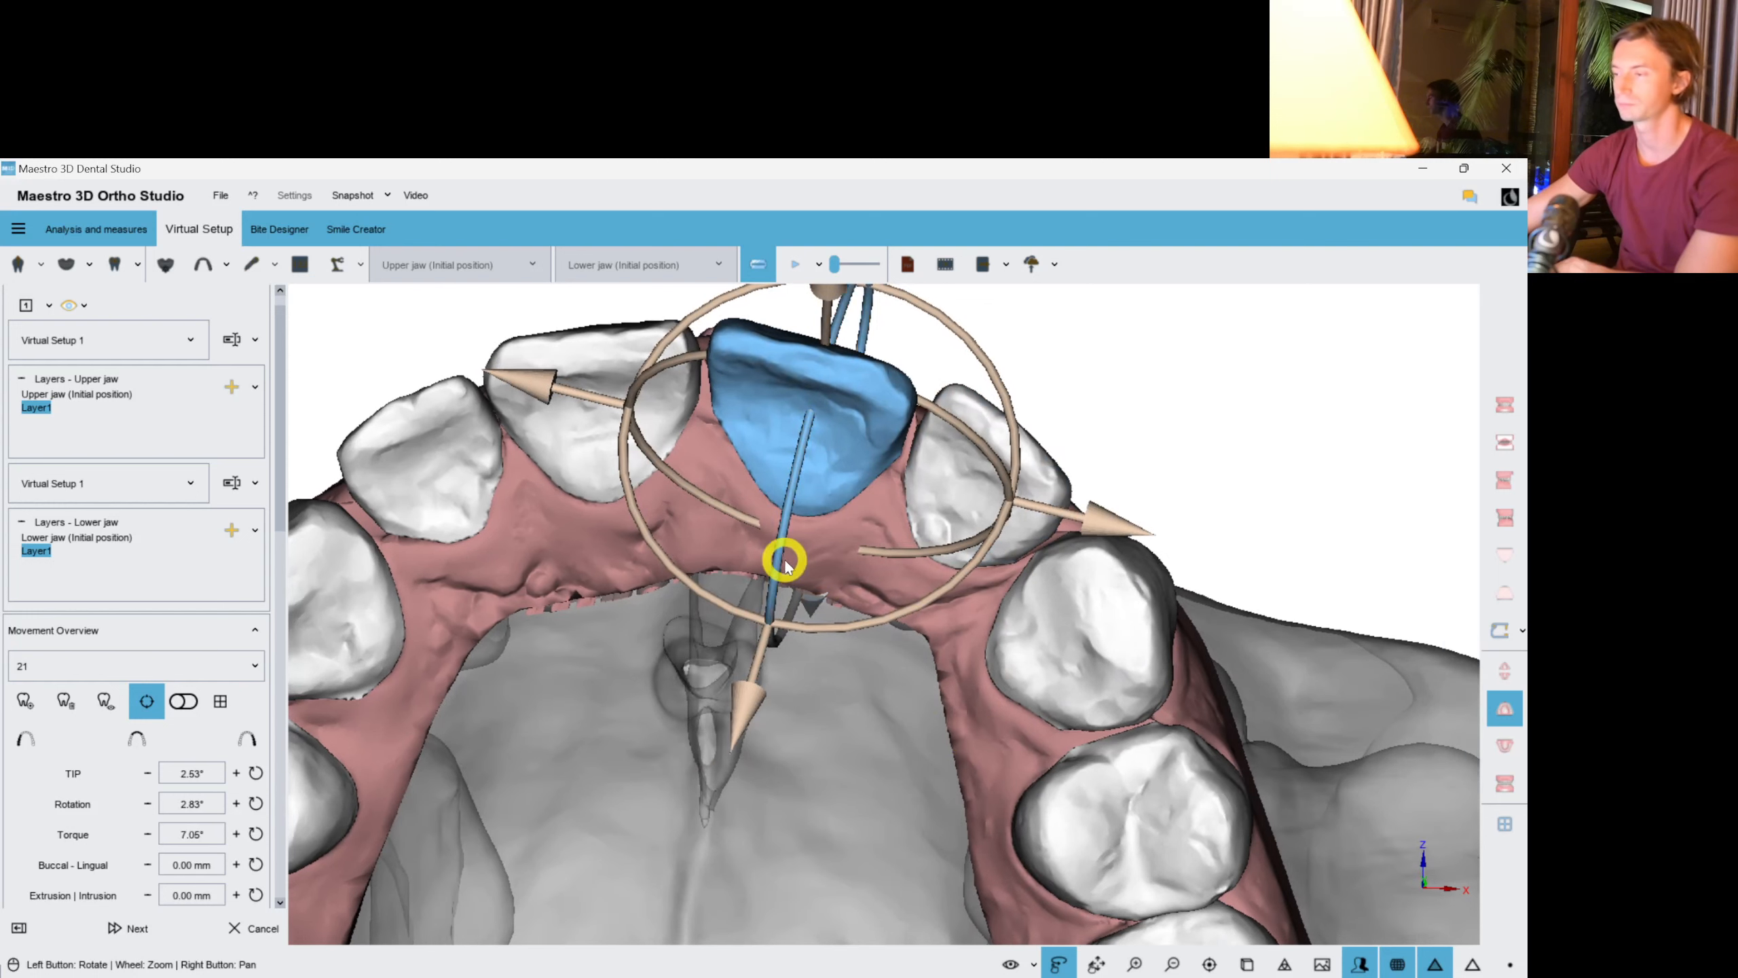
left_click_drag(780, 557, 783, 556)
left_click_drag(935, 603, 939, 602)
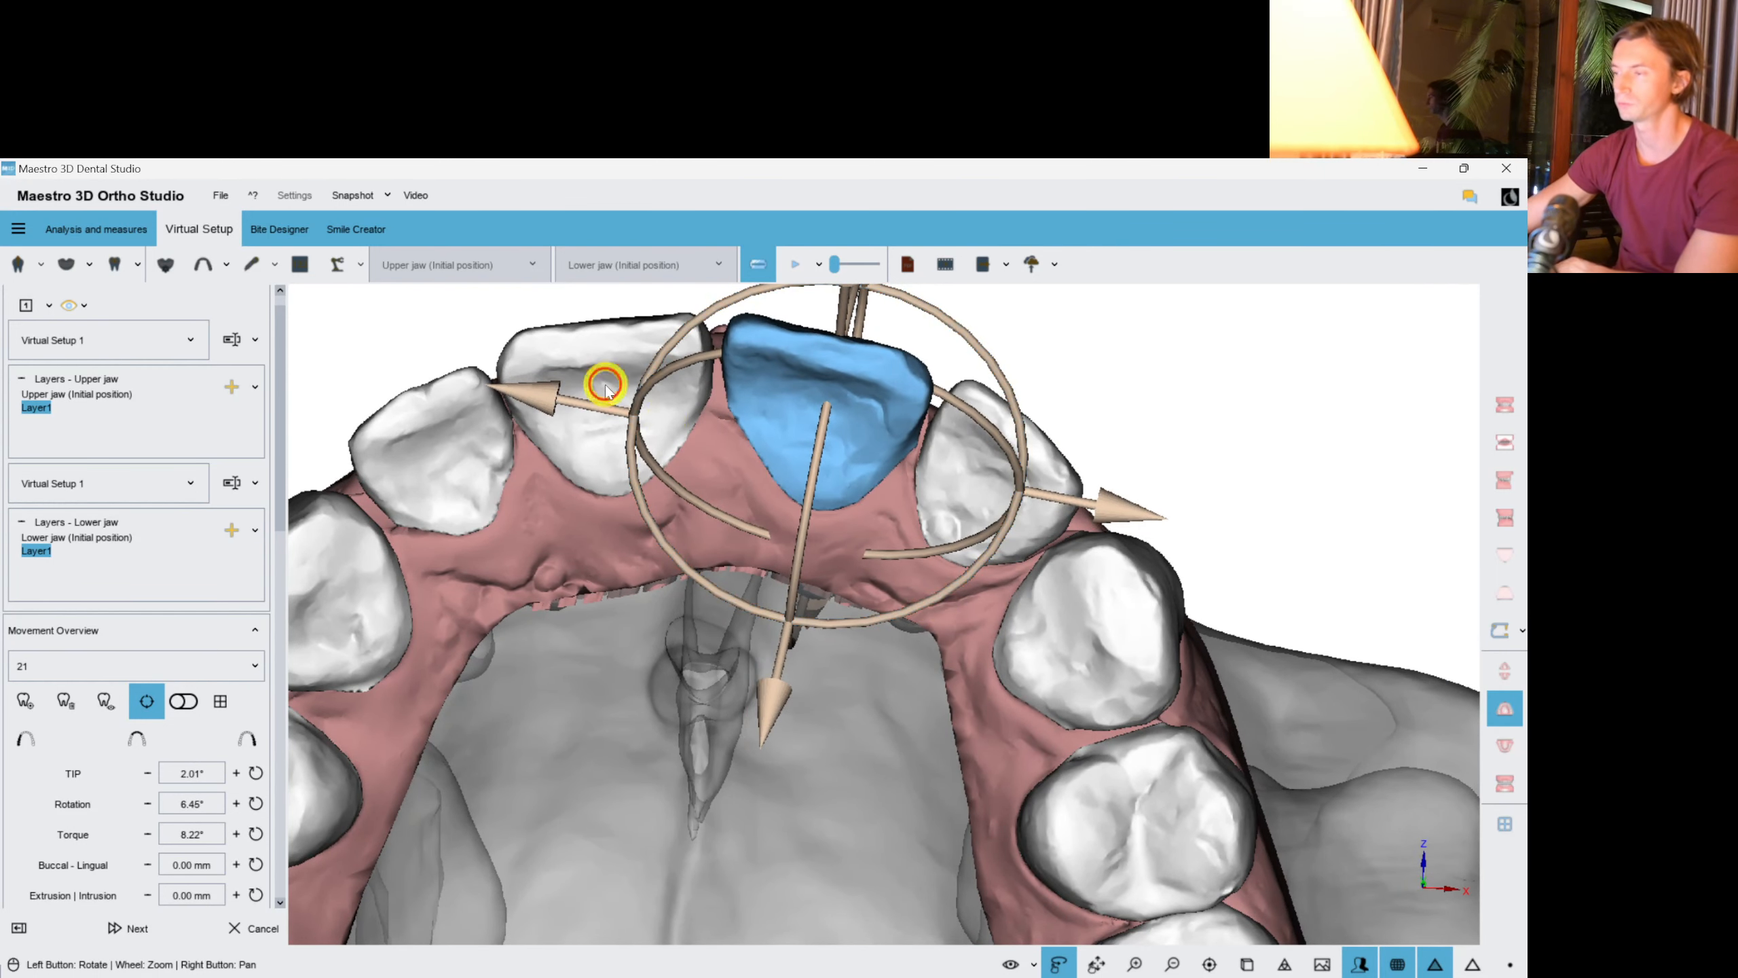
Fine-tune upper right central incisor 11 to about -0.38° tip, 7.03° rotation and 12.96° torque.
left_click(577, 414)
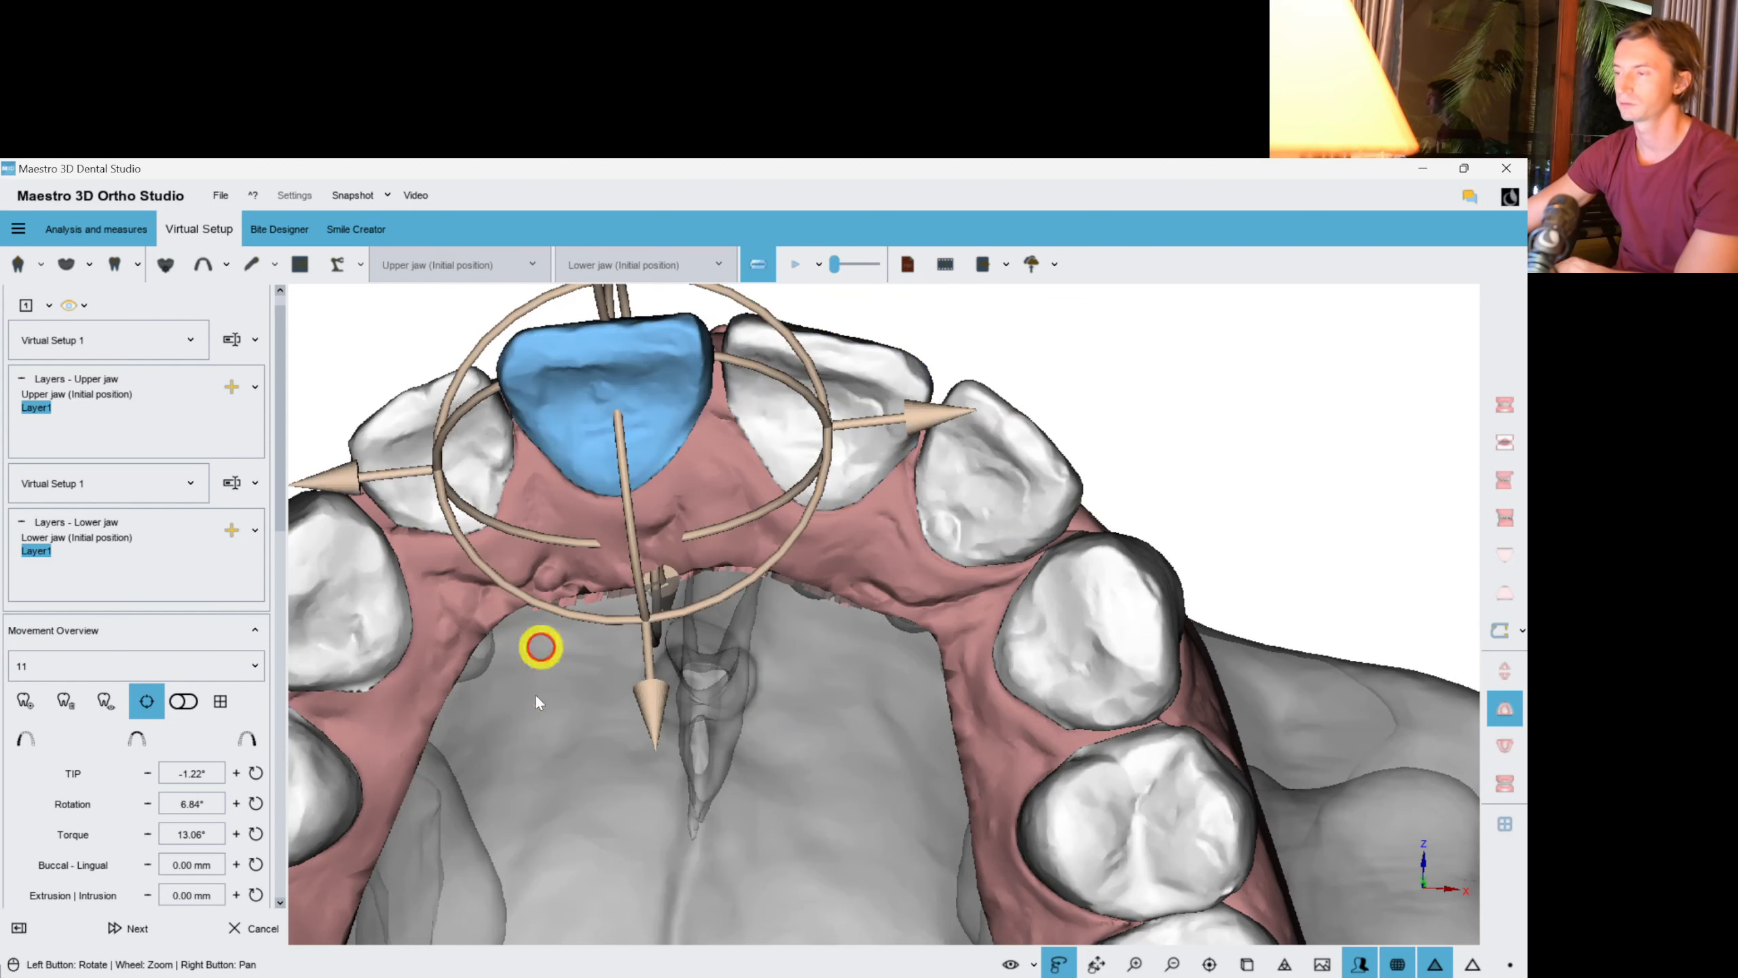
left_click_drag(577, 727, 794, 637)
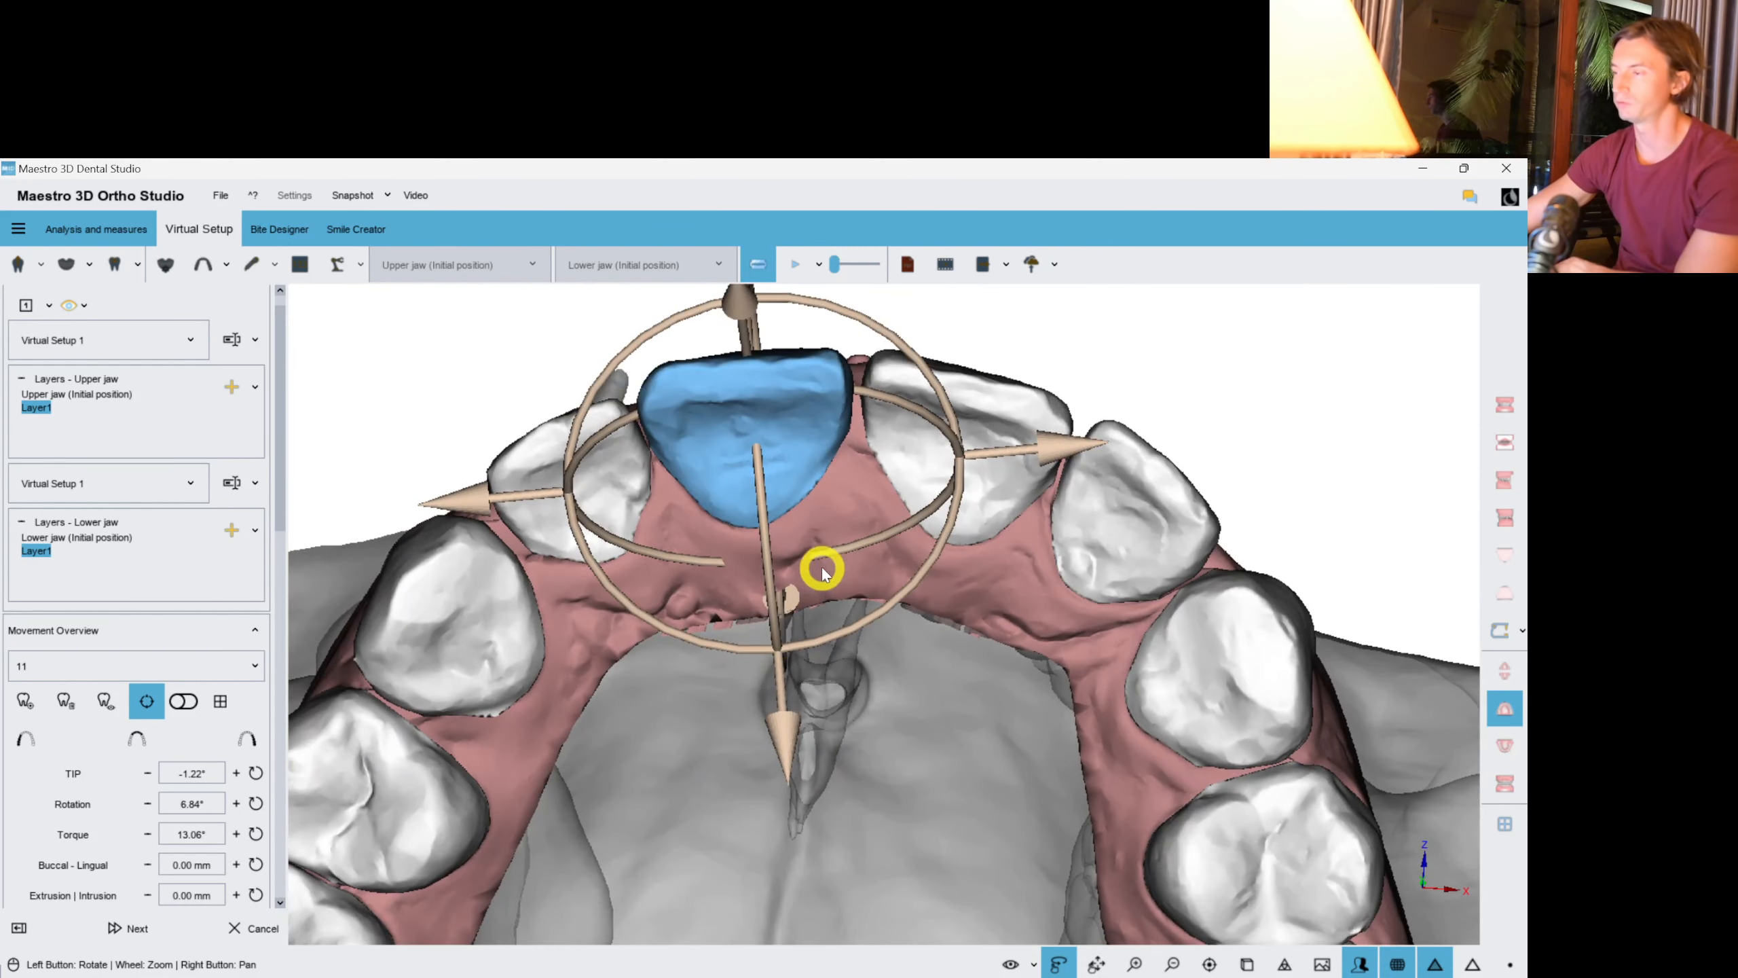
left_click_drag(843, 555, 848, 556)
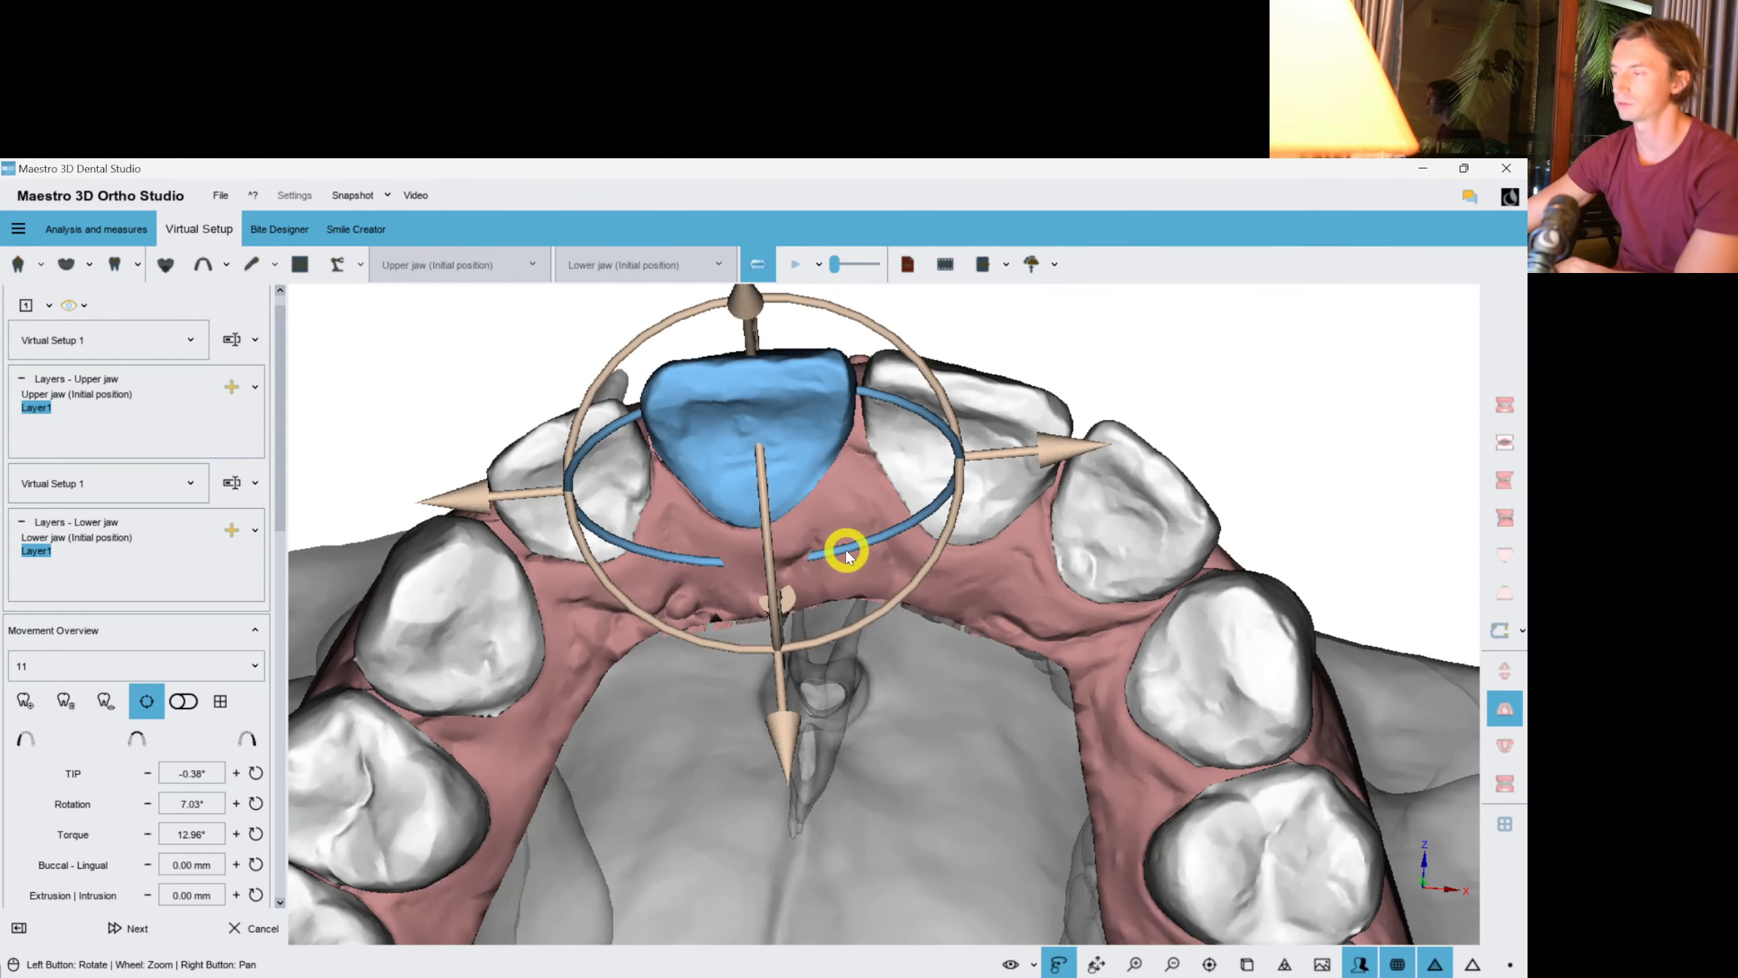
Adjust upper right lateral incisor 12 to about 0.80° tip, -6.40° rotation and 12.02° torque, and clear the tooth selection.
left_click(567, 482)
left_click_drag(758, 621, 762, 625)
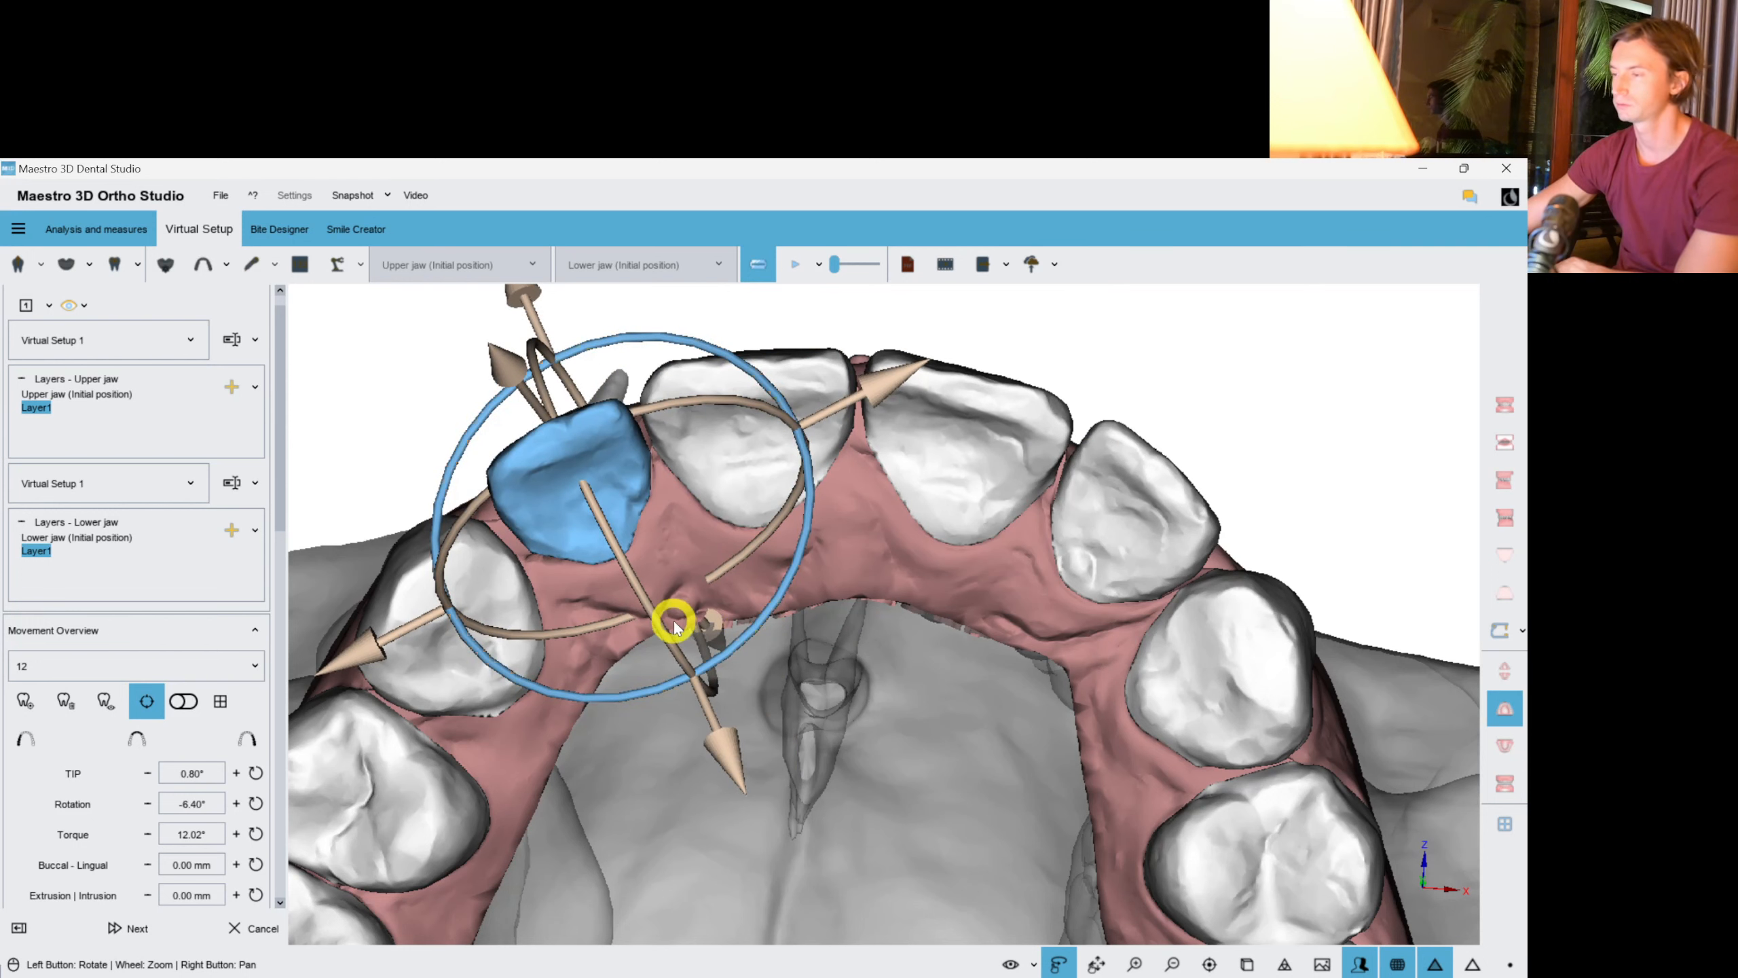
left_click(953, 582)
left_click(1123, 493)
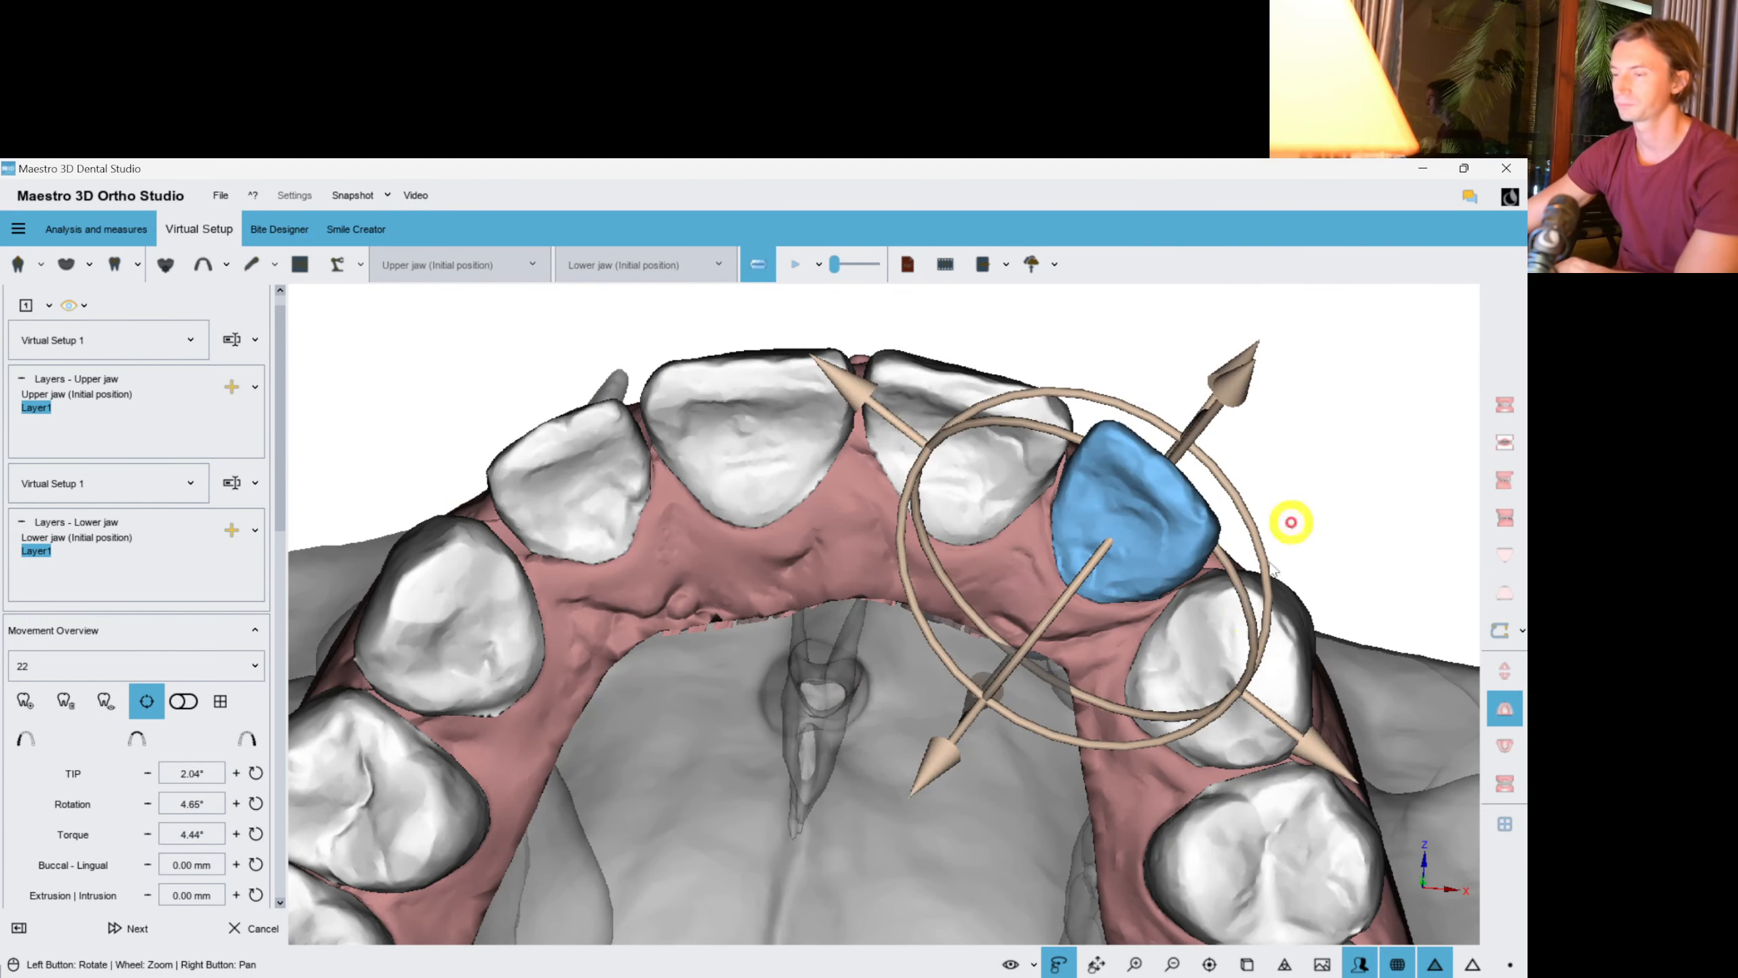
left_click(1244, 630)
left_click(1186, 407)
Inspect the upper front teeth from the occlusal and frontal sides, and check both jaws together from the right side.
scroll(876, 597, "down", 4)
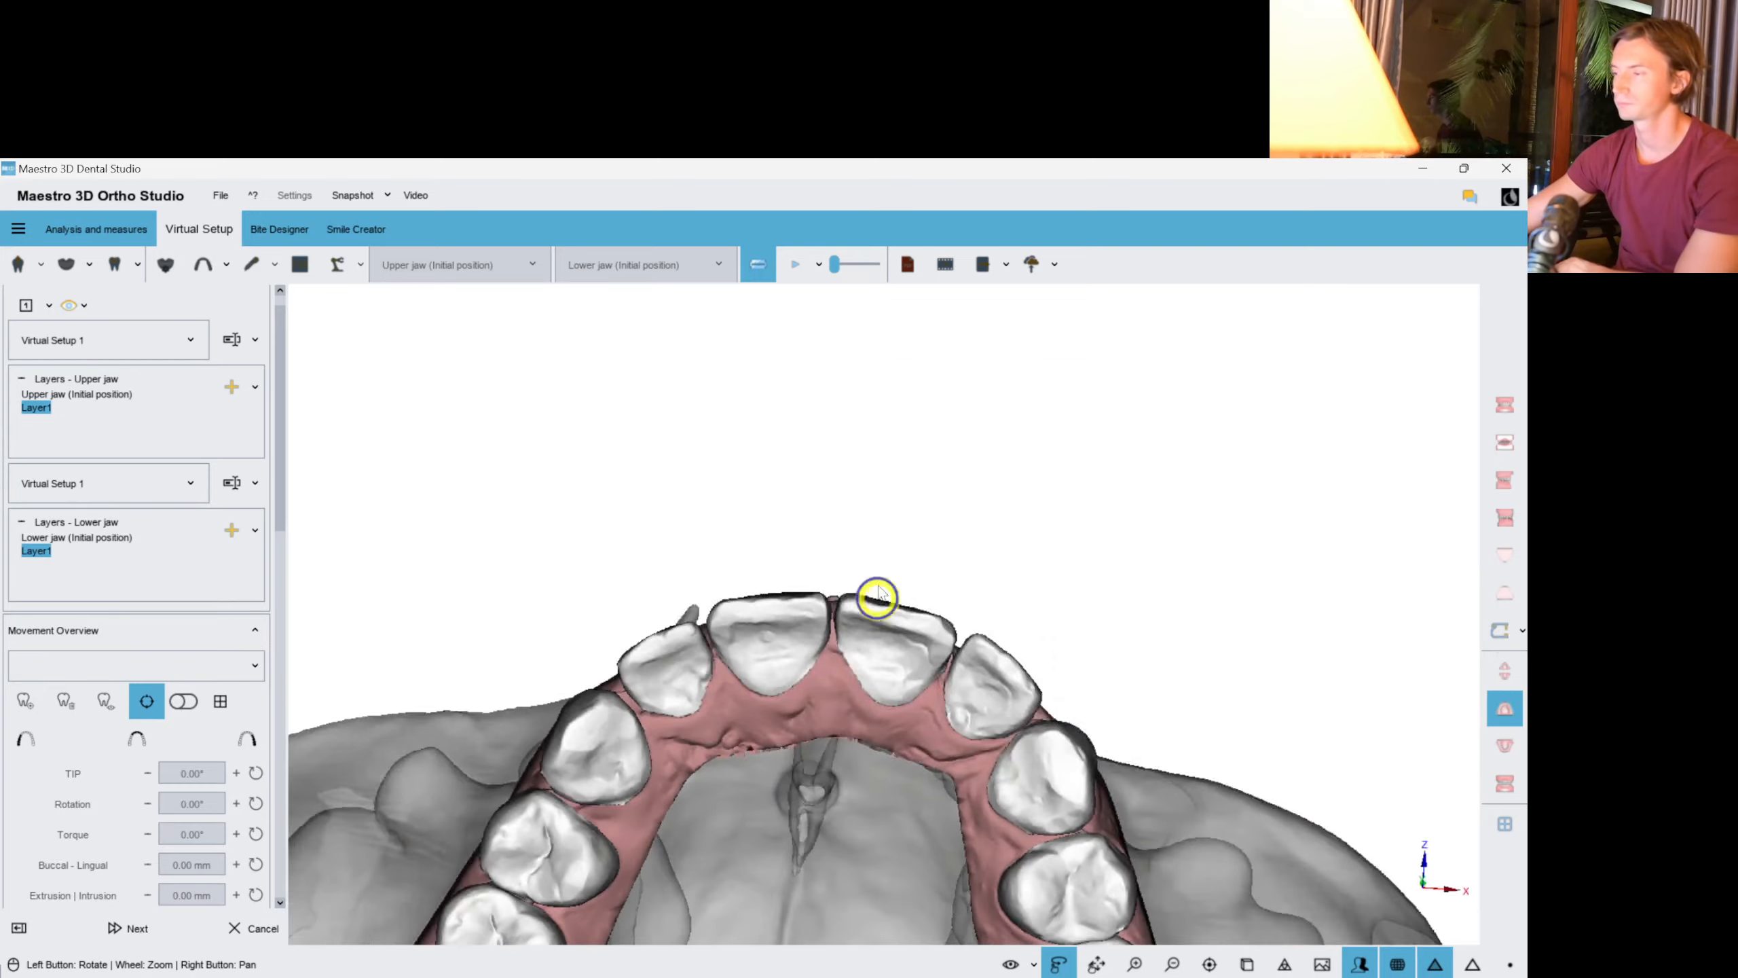
right_click_drag(876, 598, 903, 383)
left_click_drag(873, 481, 1020, 686)
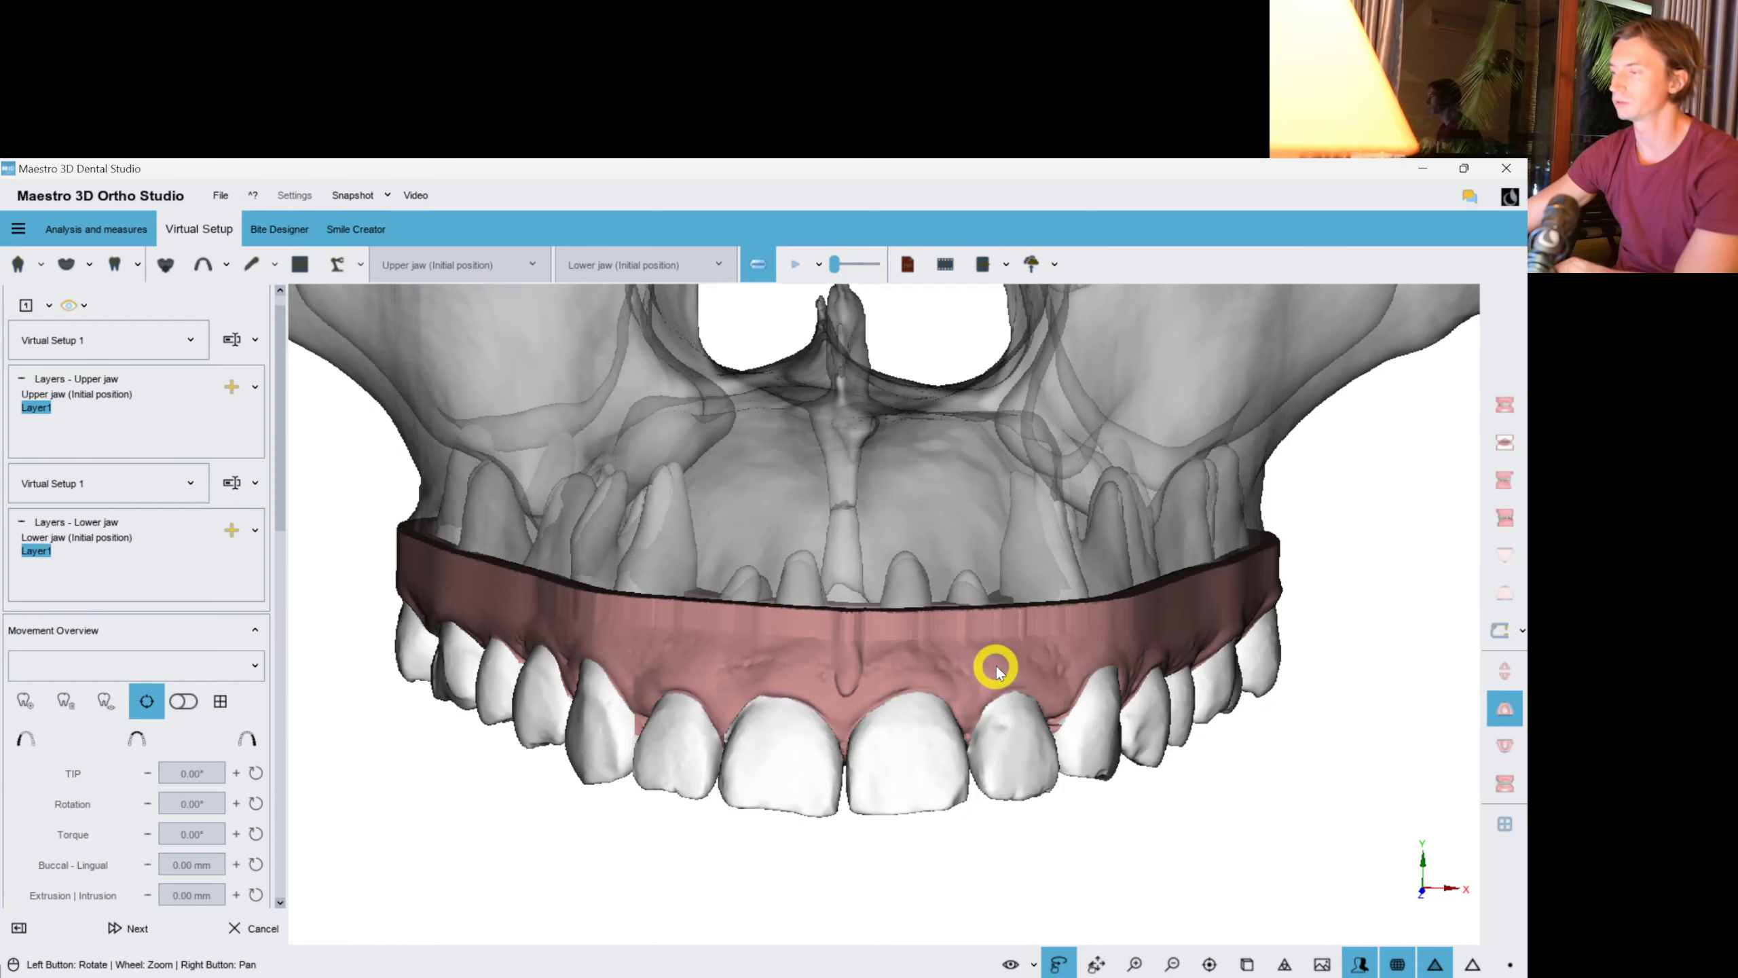
scroll(1007, 652, "up", 2)
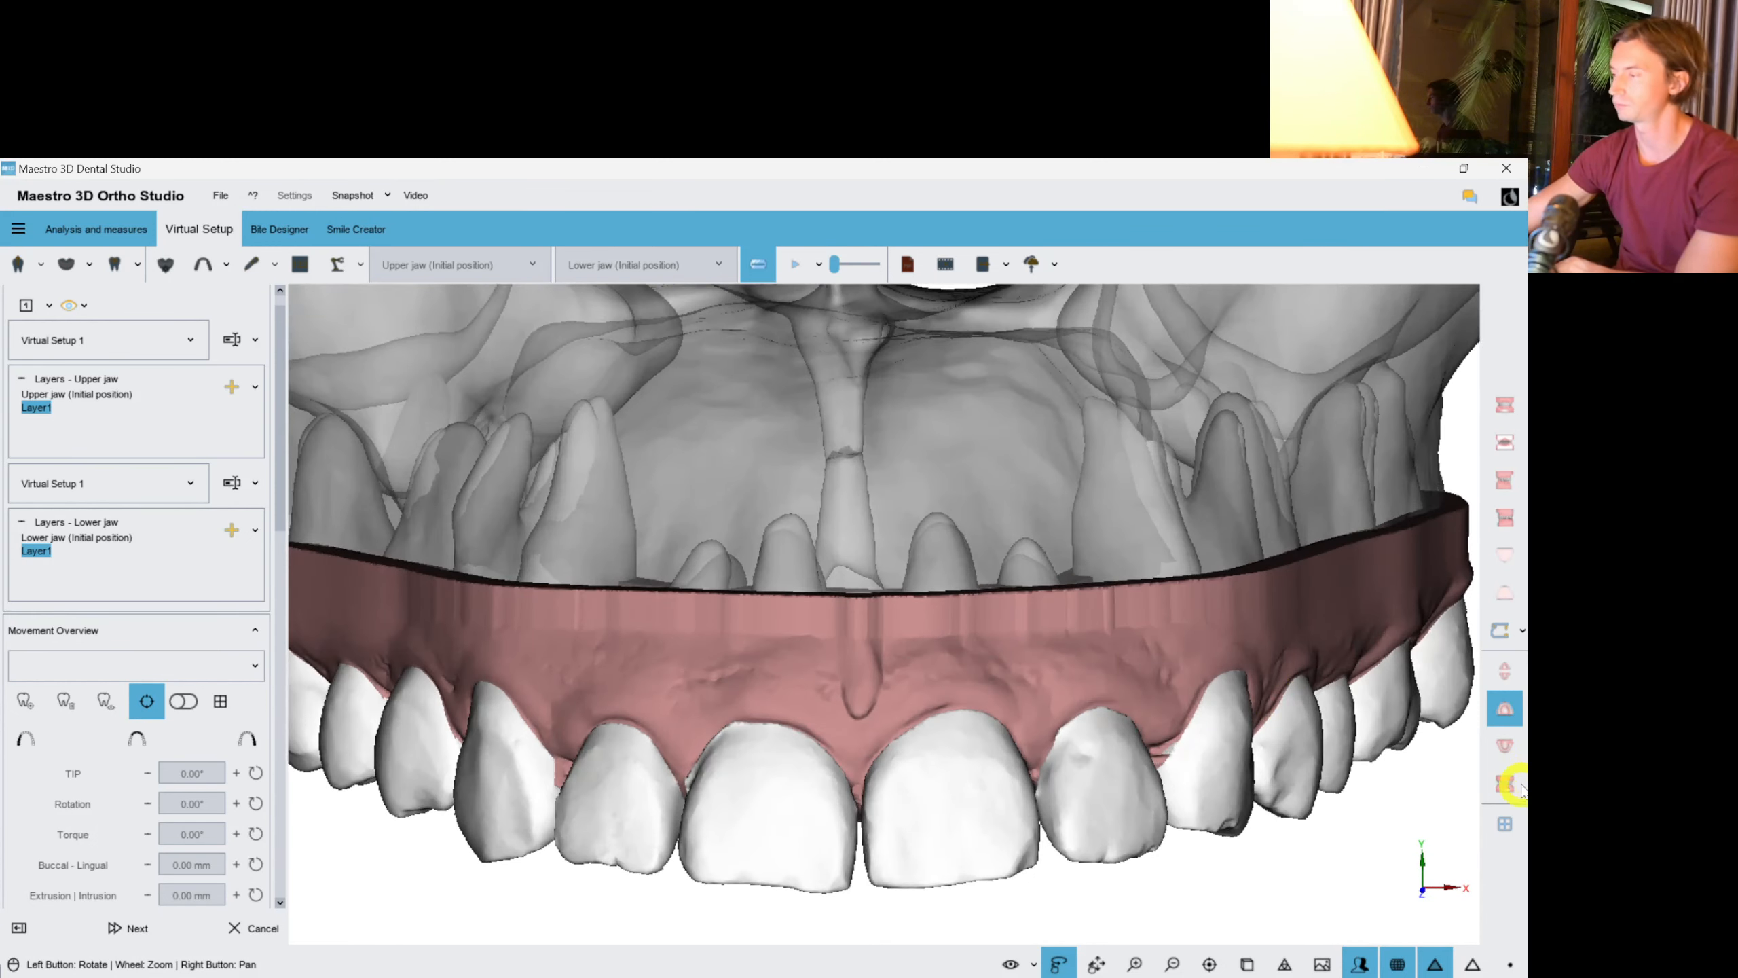
double_click(1023, 628)
left_click_drag(825, 541, 839, 470)
left_click_drag(977, 506, 1098, 606)
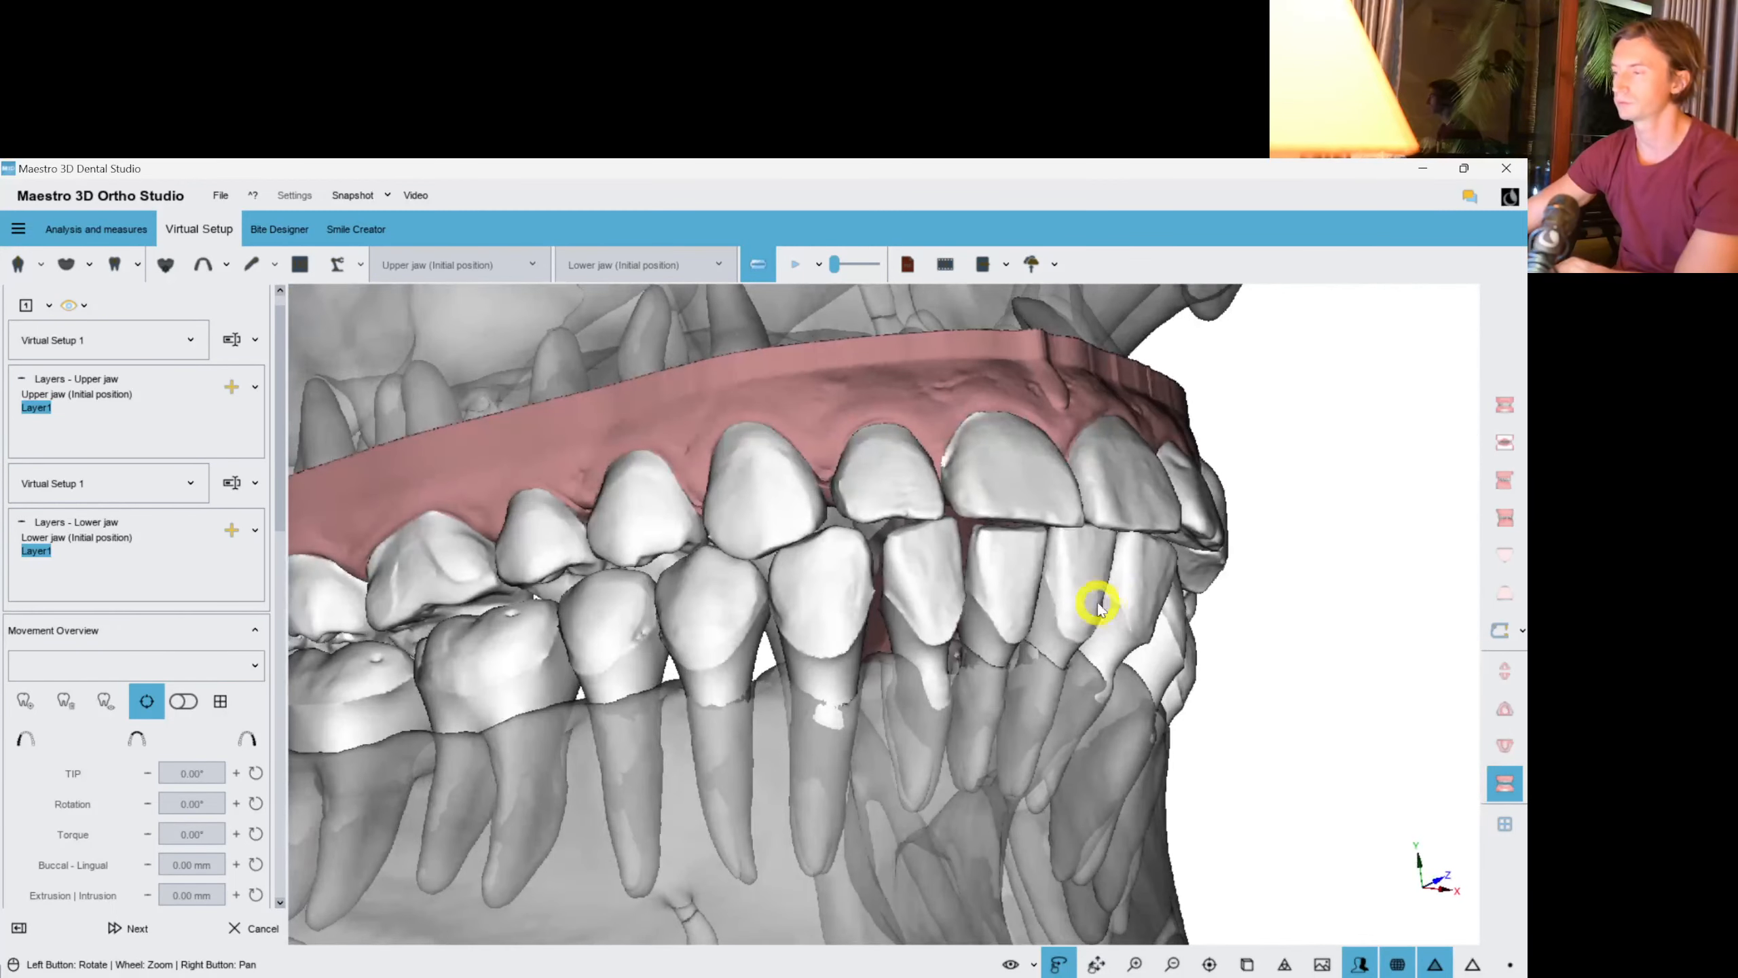
Display only the lower jaw and adjust lower right lateral incisor 42 to about -4.76° tip, -11.26° rotation and 5.31° torque.
left_click(1508, 746)
left_click_drag(1346, 632, 919, 458)
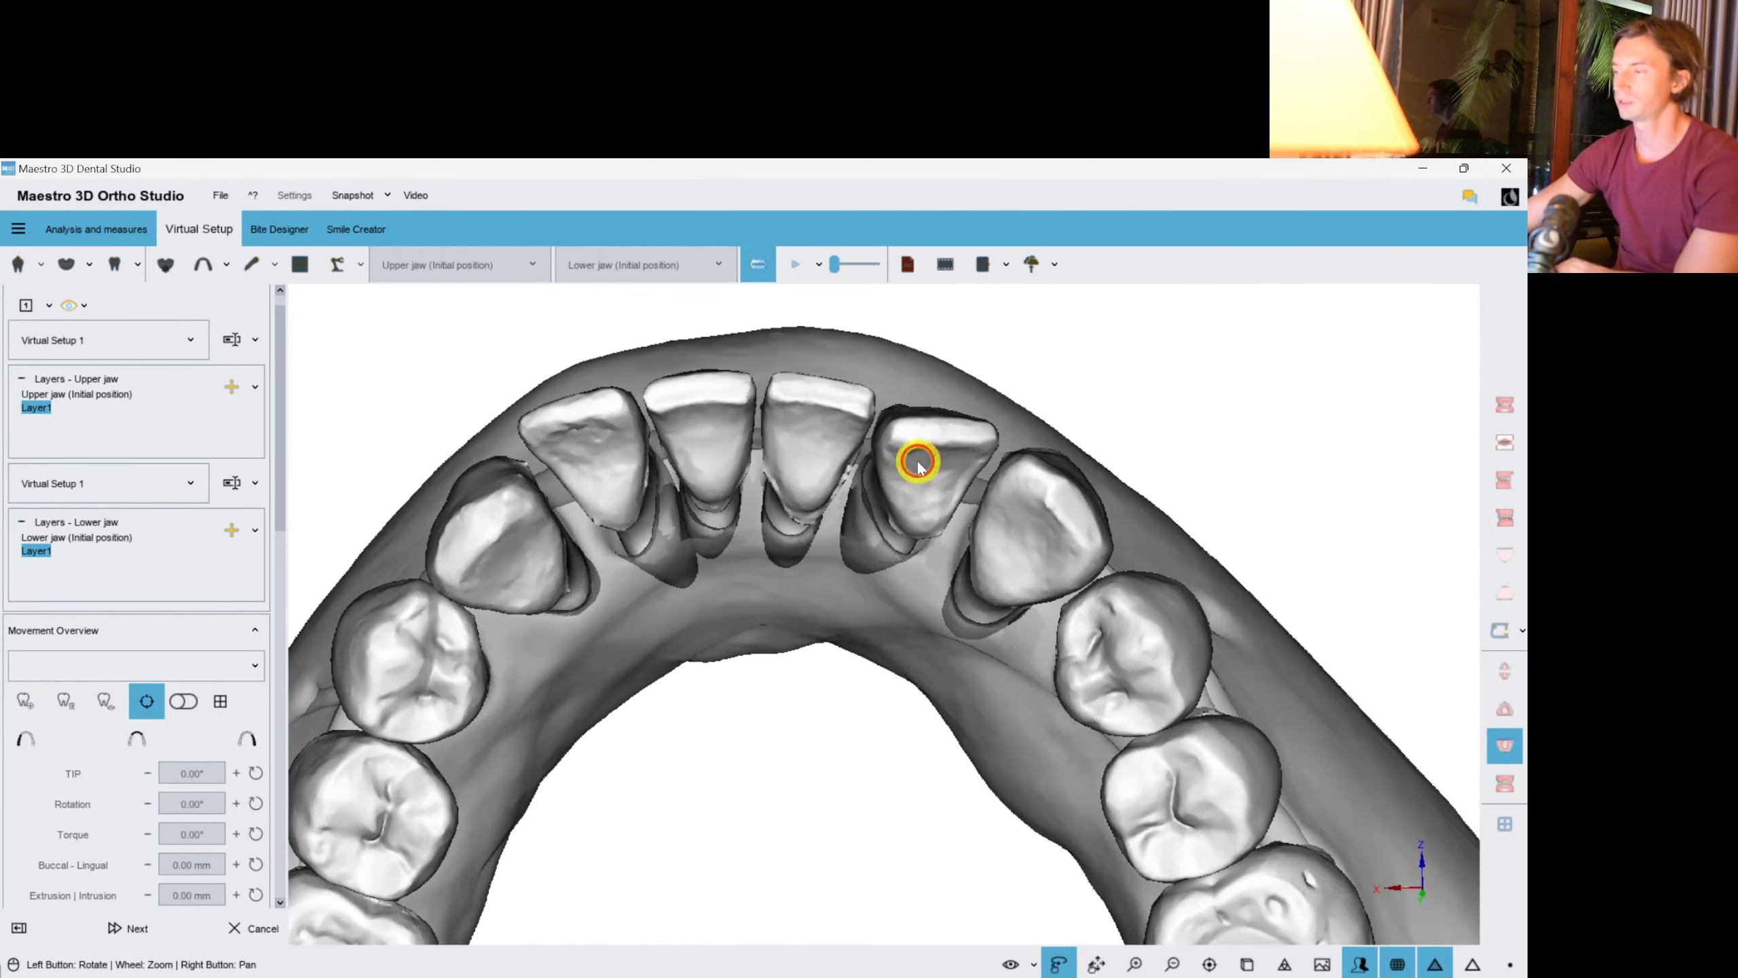
left_click(920, 460)
left_click_drag(1136, 653, 1111, 694)
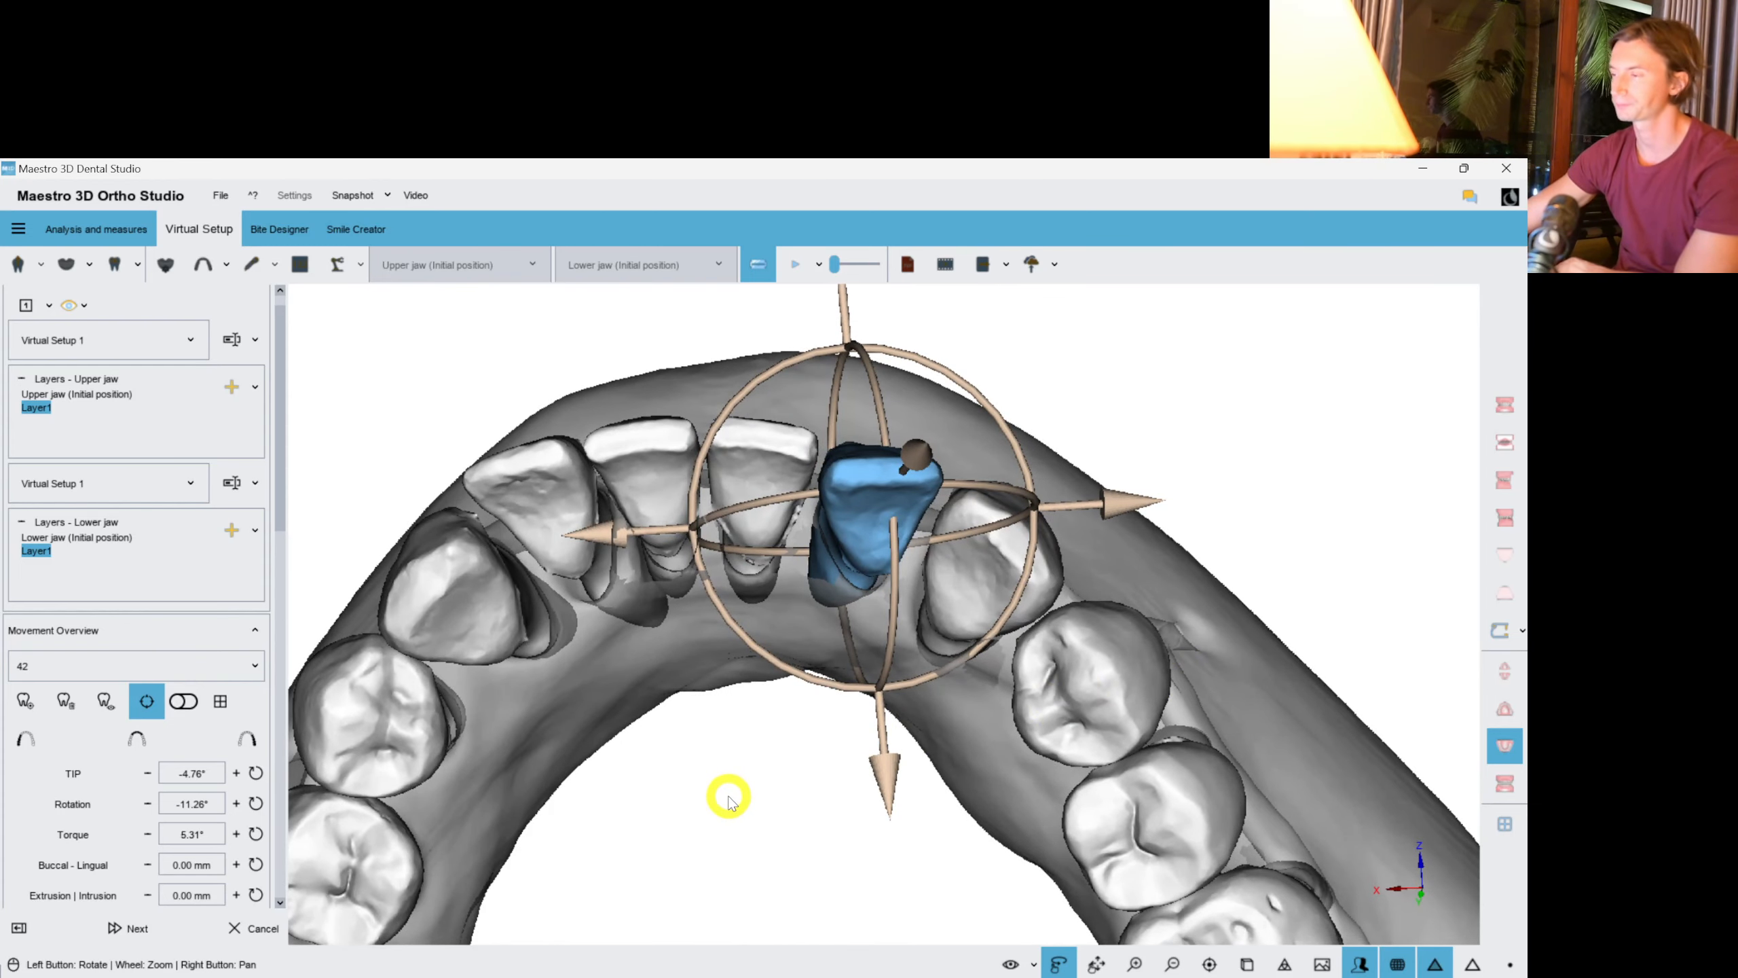
left_click_drag(729, 801, 1040, 811)
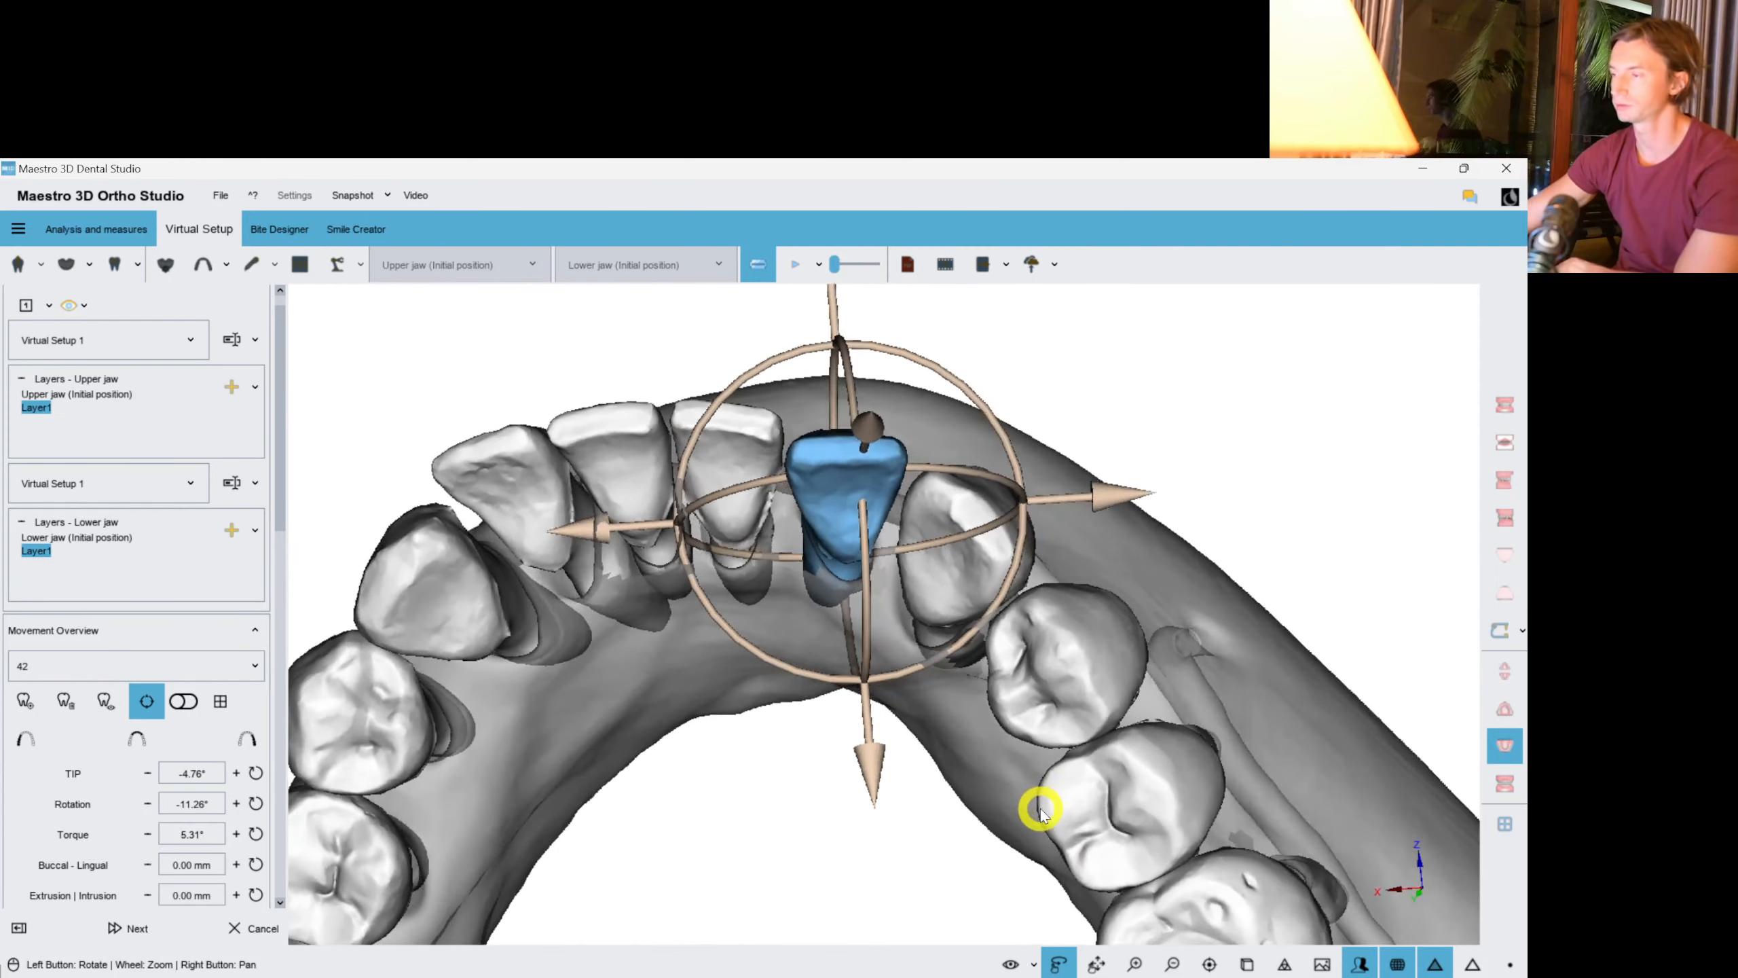
mouse_move(703, 818)
left_mouse_down()
mouse_move(702, 597)
mouse_move(709, 806)
left_mouse_up()
left_click_drag(694, 710, 786, 775)
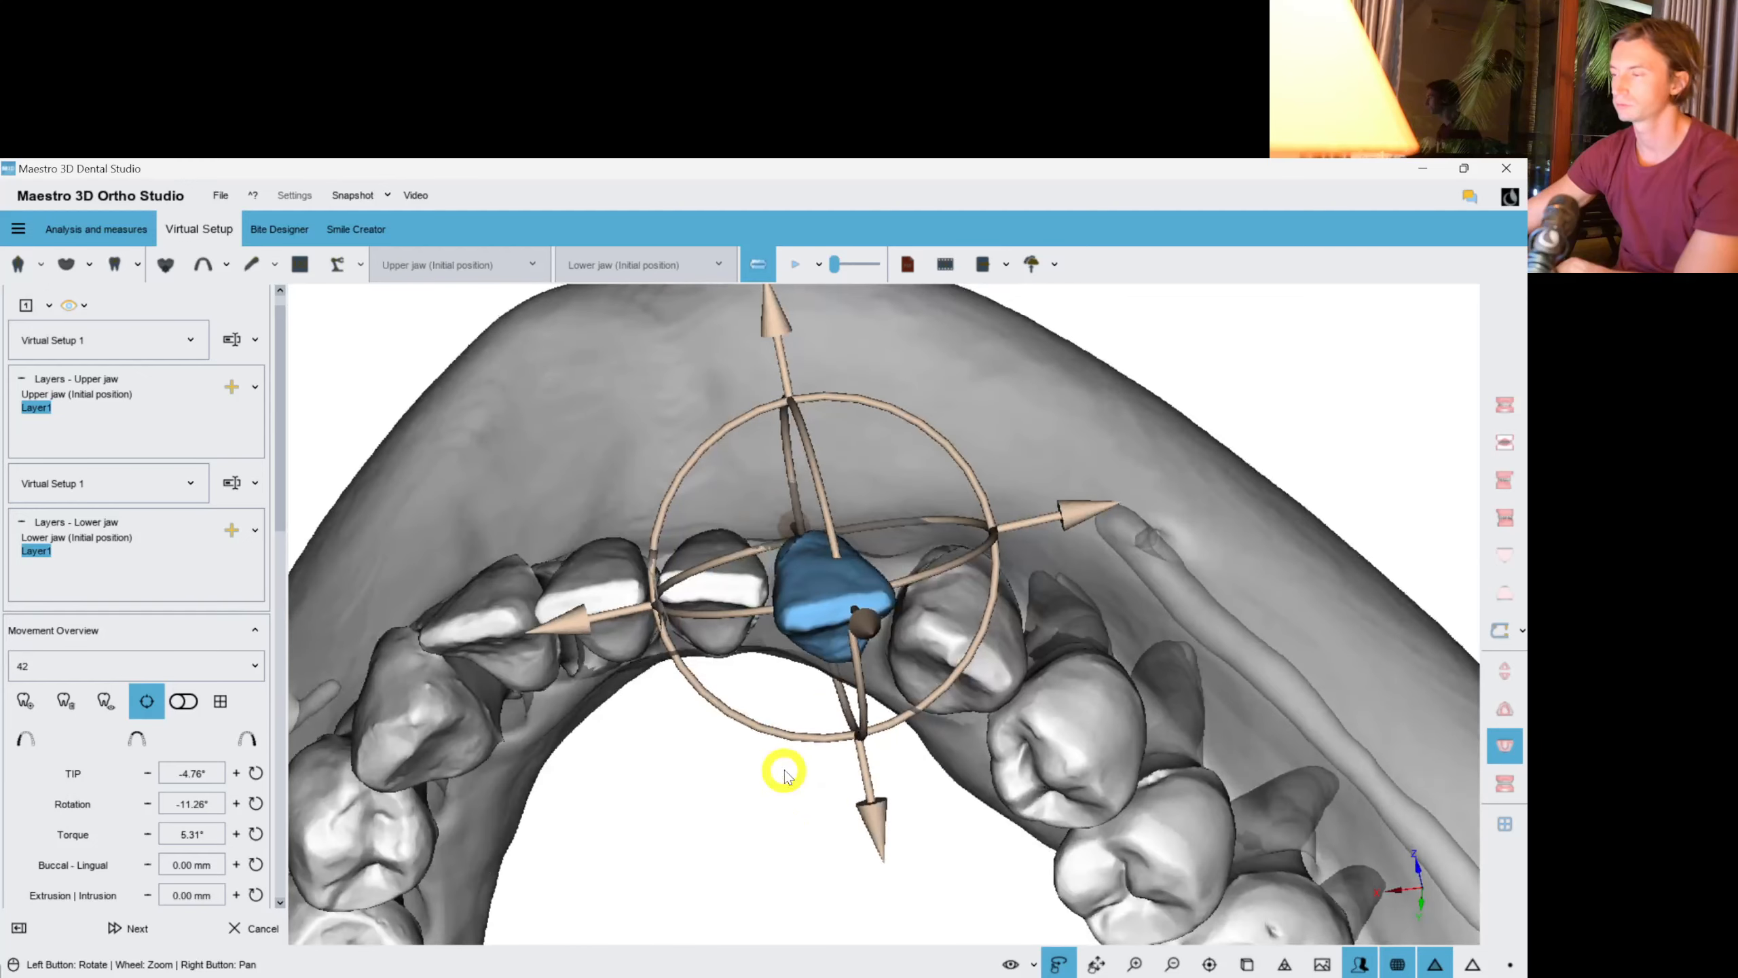
Make the lower jaw's bone fully opaque in the display options.
left_click(1033, 964)
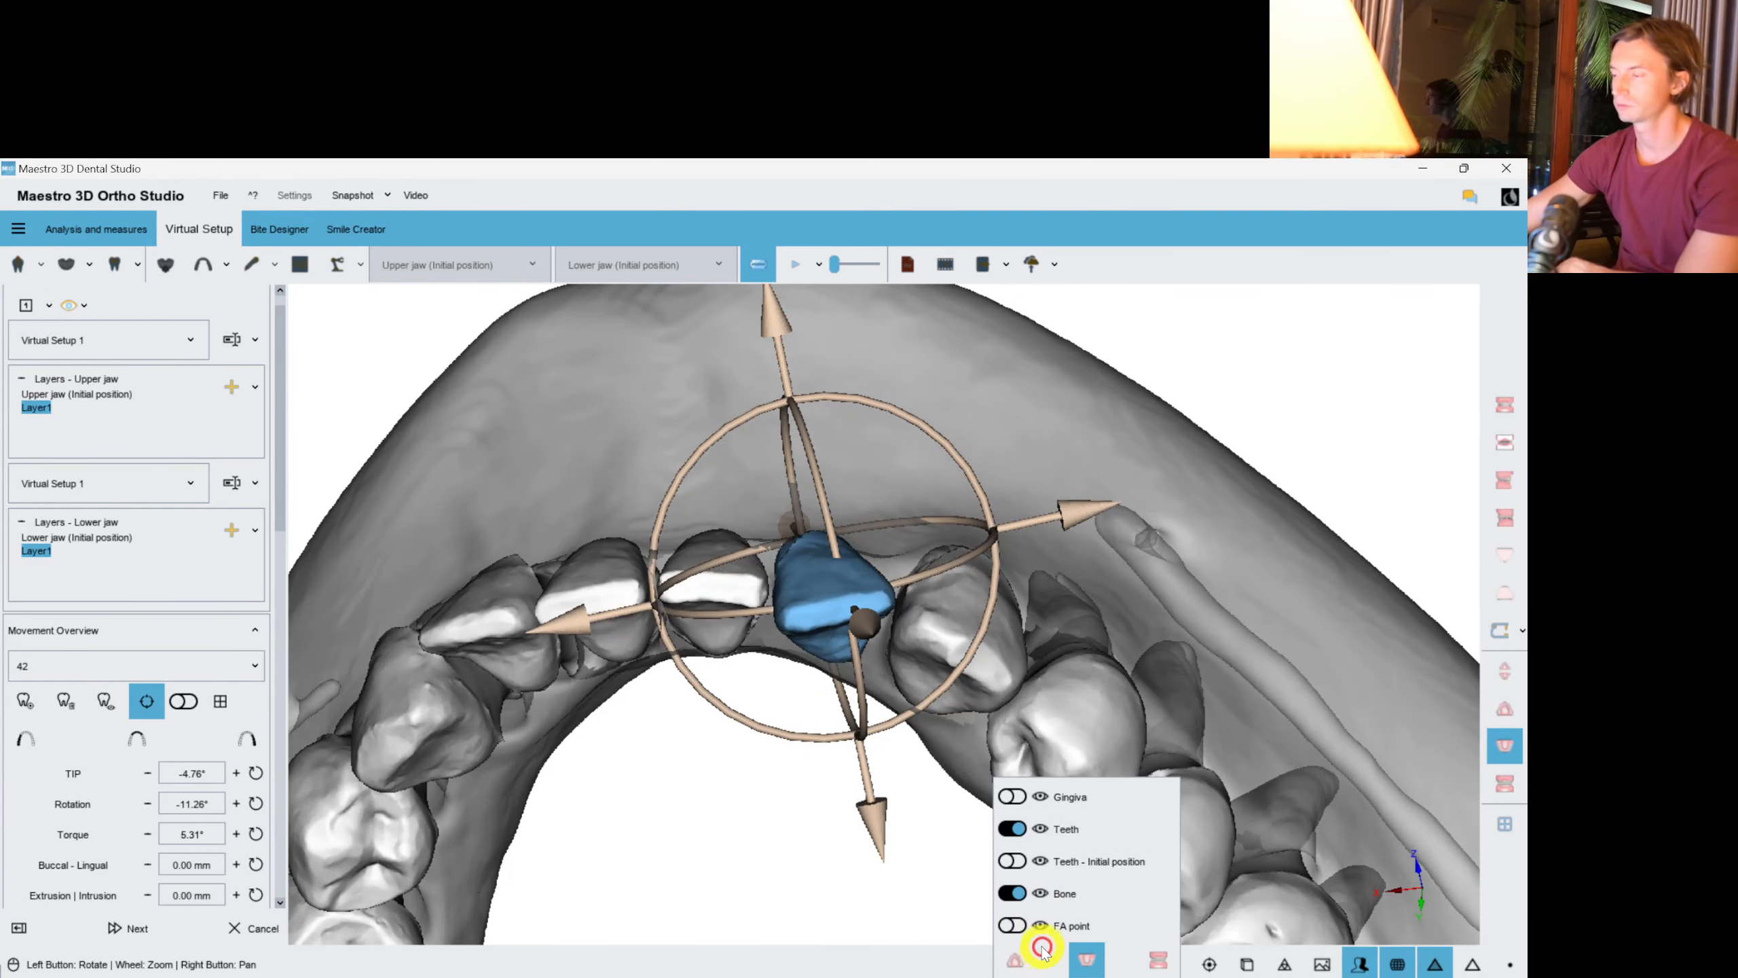
left_click(1020, 891)
left_click(1068, 893)
left_click_drag(1088, 897, 1285, 899)
right_click_drag(818, 866, 827, 844)
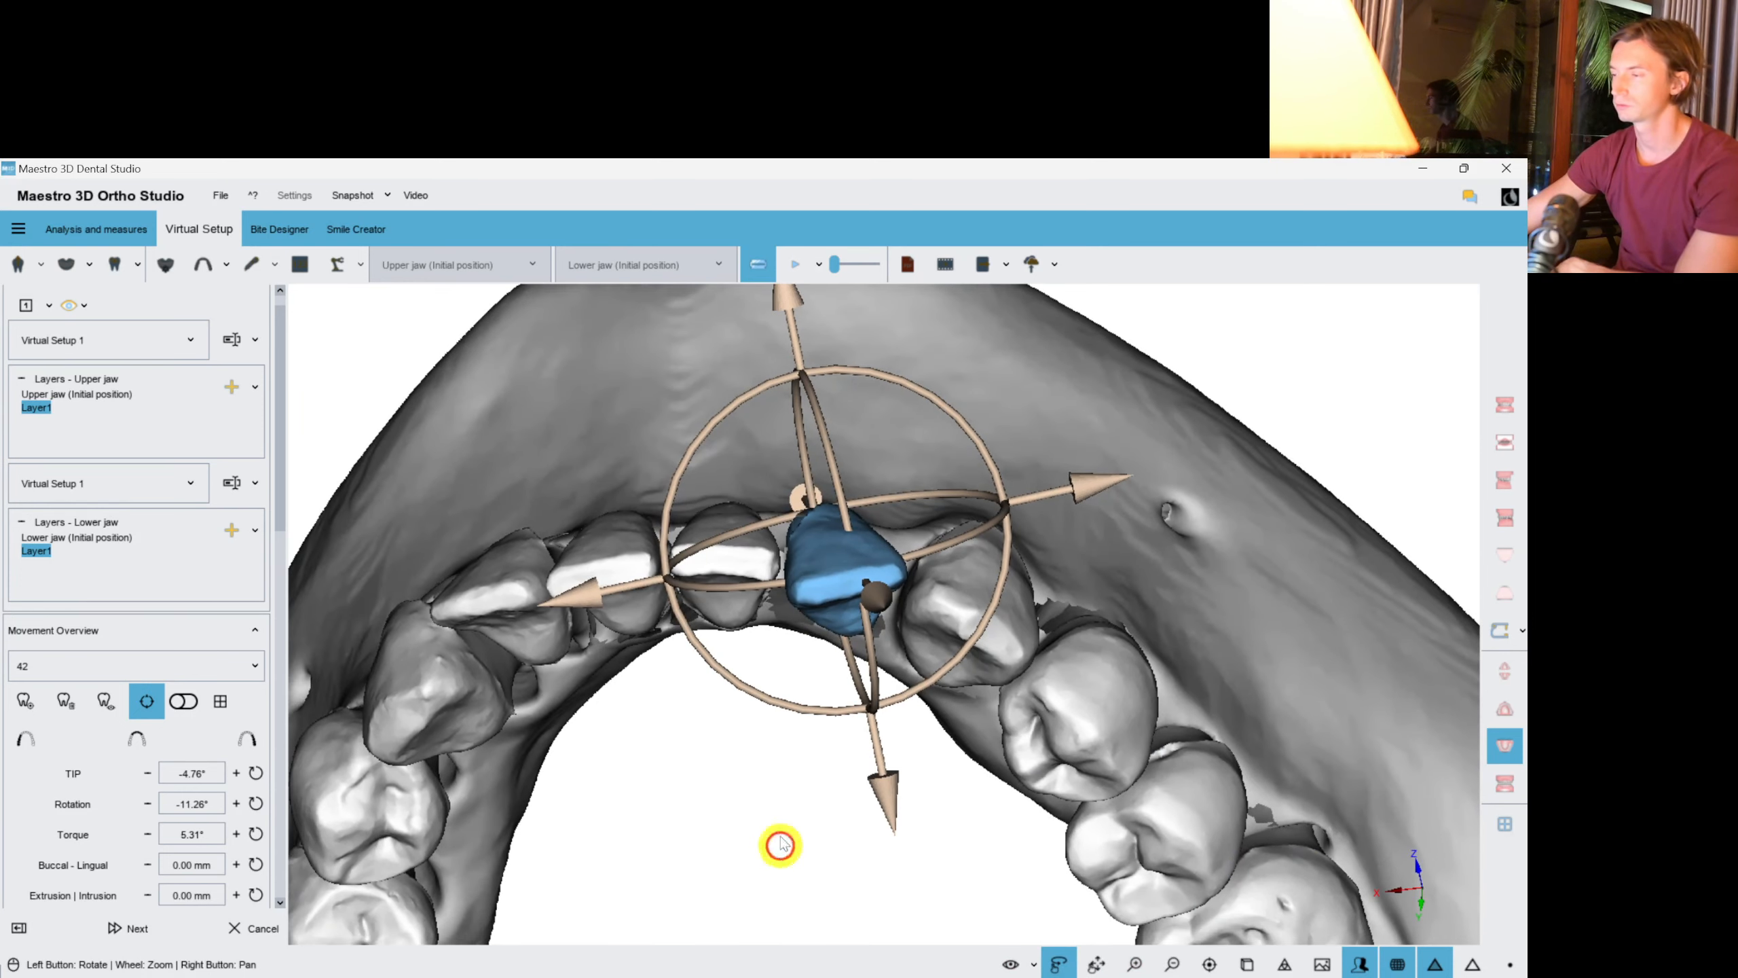
Examine how lower incisors 42, 31 and 32 sit in the opaque bone from the front and occlusal sides.
left_click_drag(789, 852, 801, 975)
right_click(981, 590)
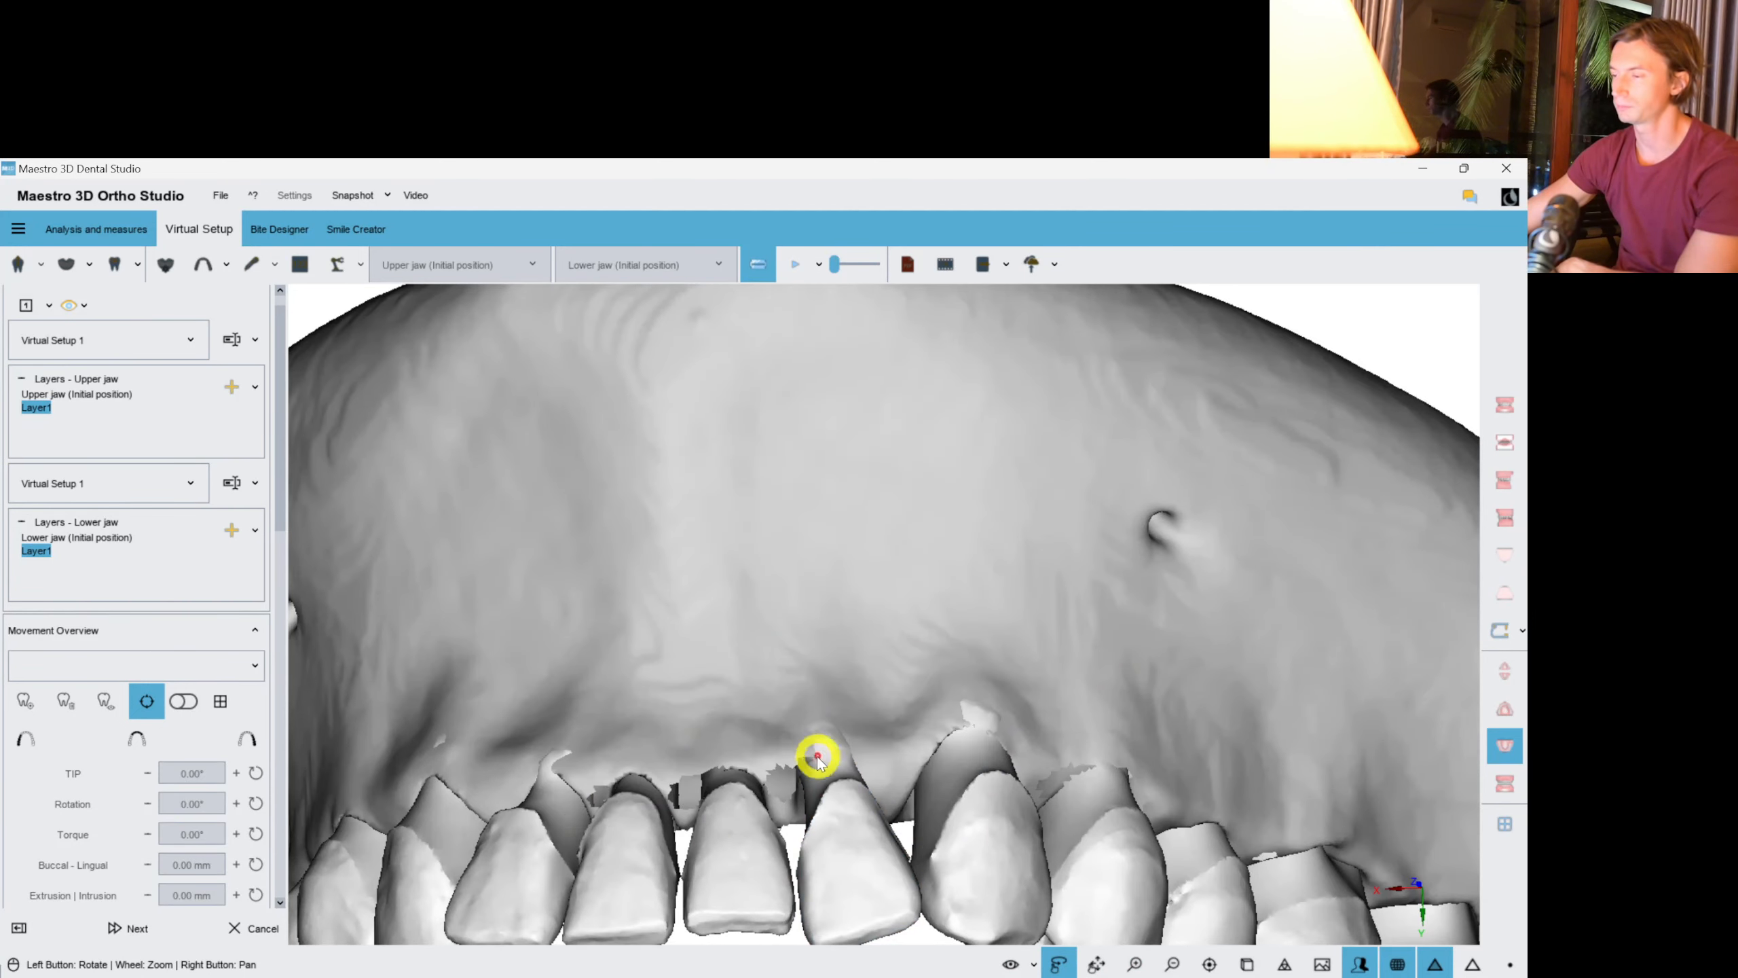
left_click_drag(817, 758, 853, 501)
left_click(853, 500)
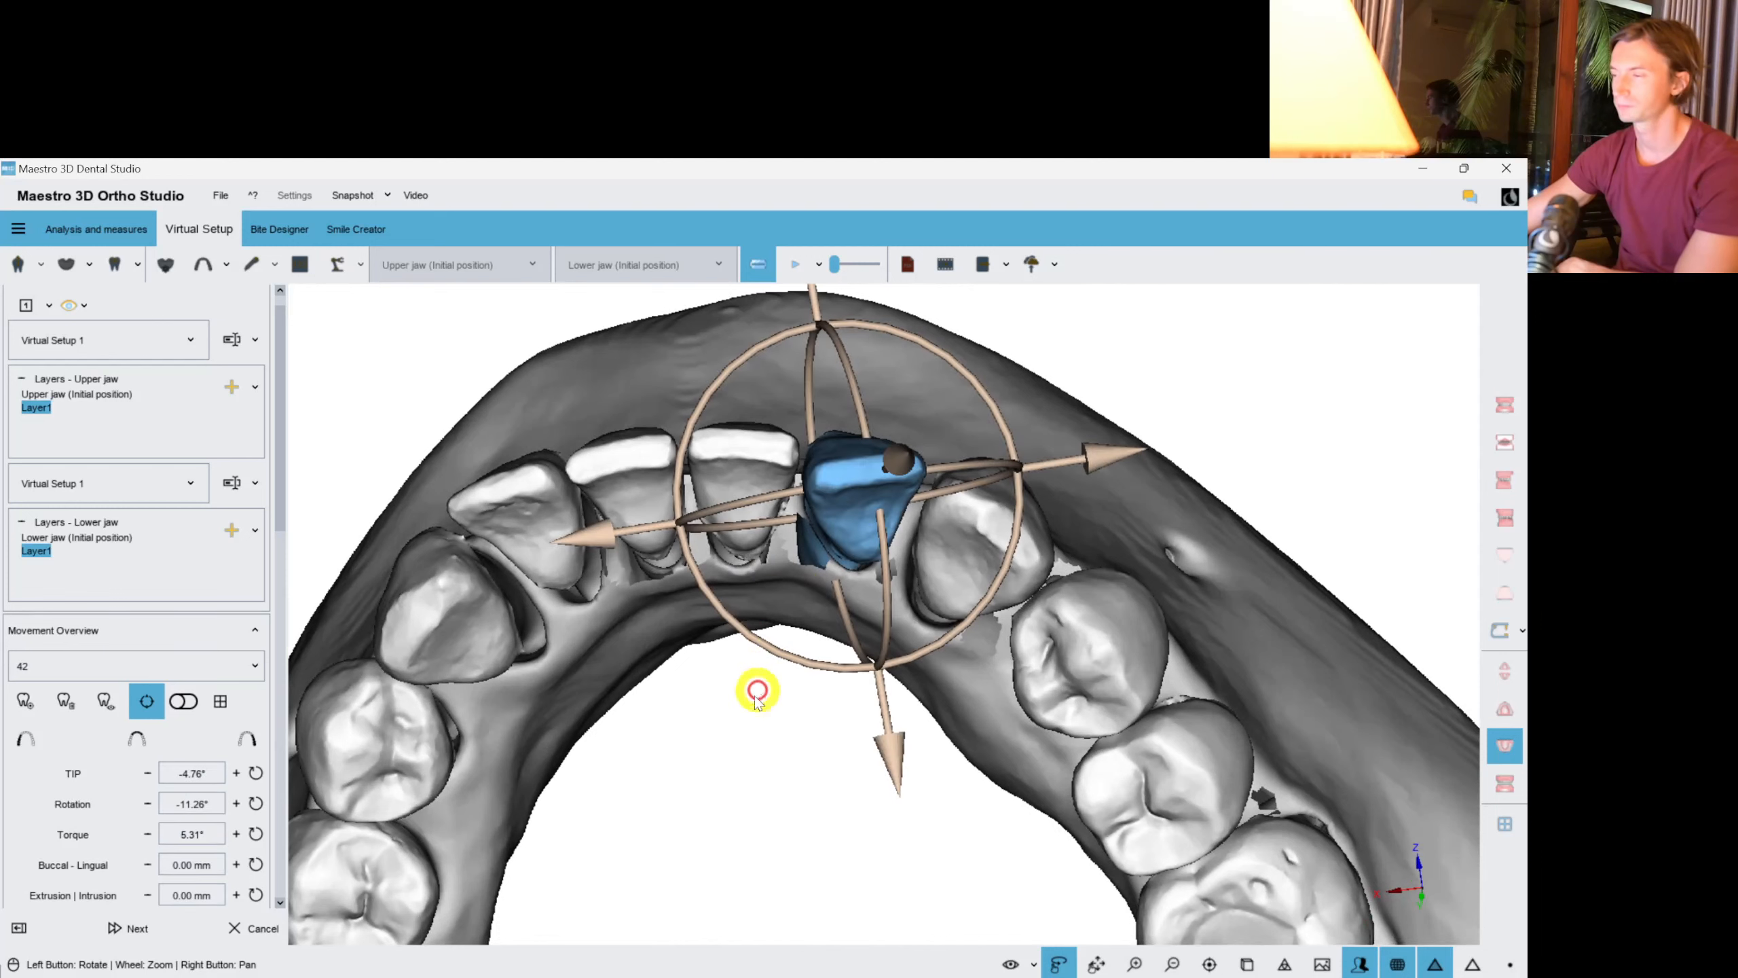
left_click_drag(761, 754, 910, 719)
left_click(962, 594)
left_click(872, 773)
left_click(709, 539)
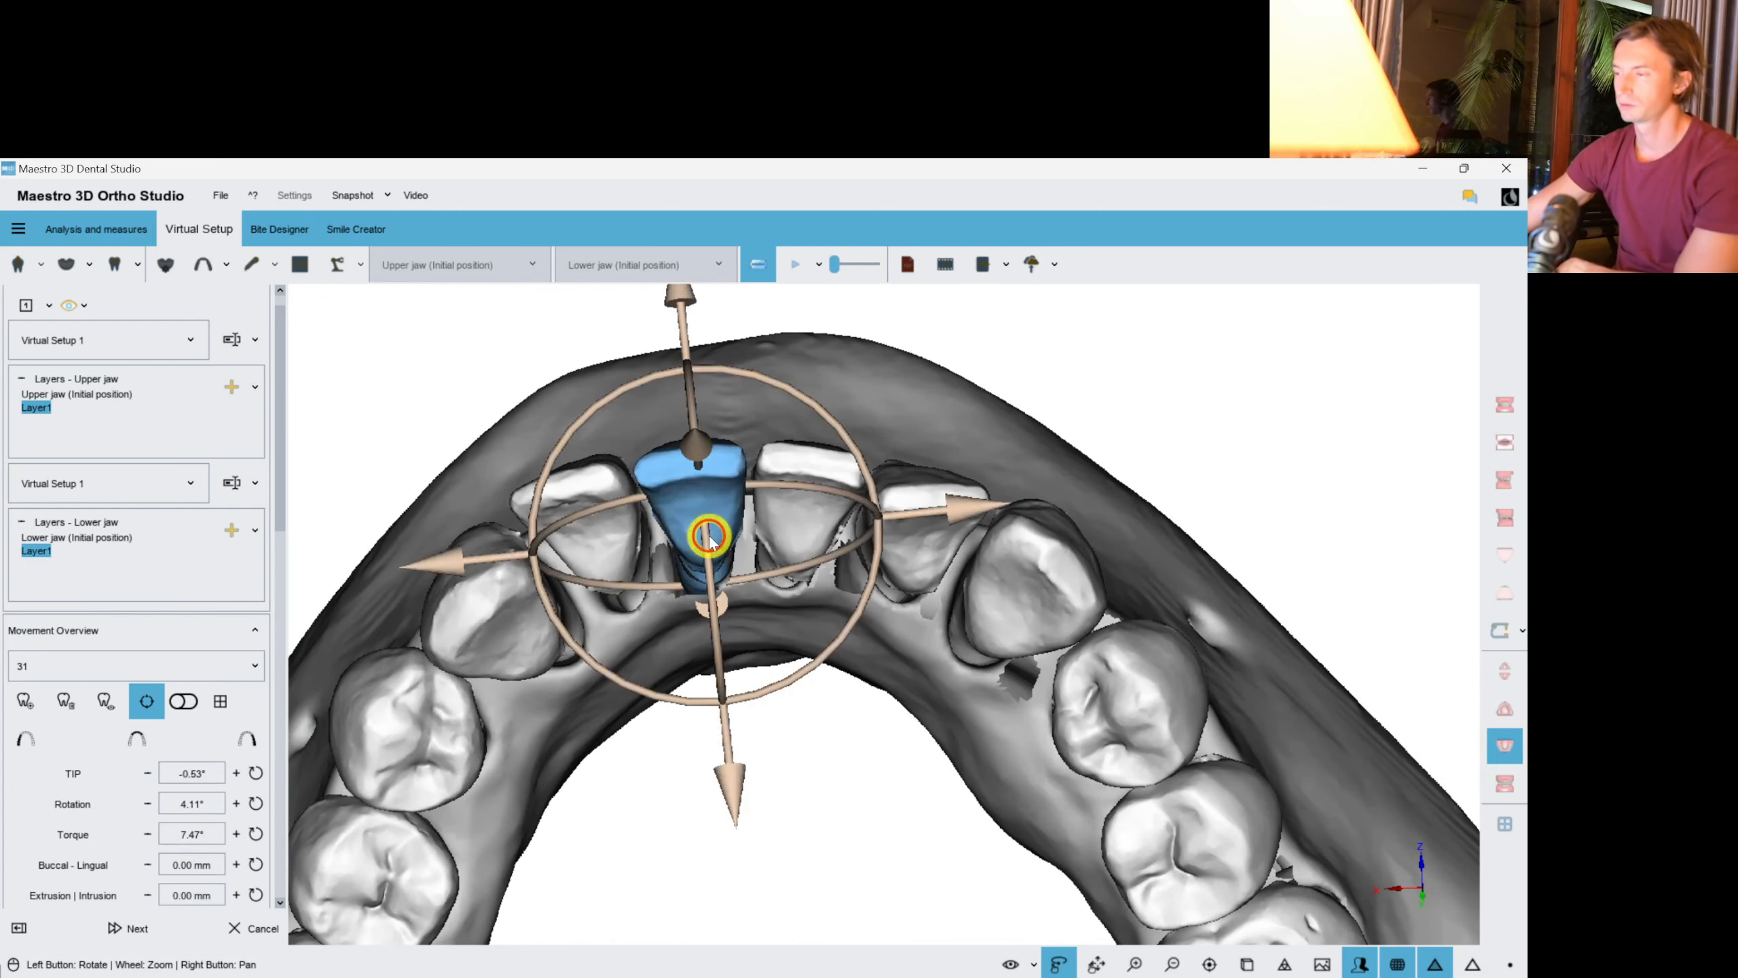
left_click(784, 525)
left_click(586, 550)
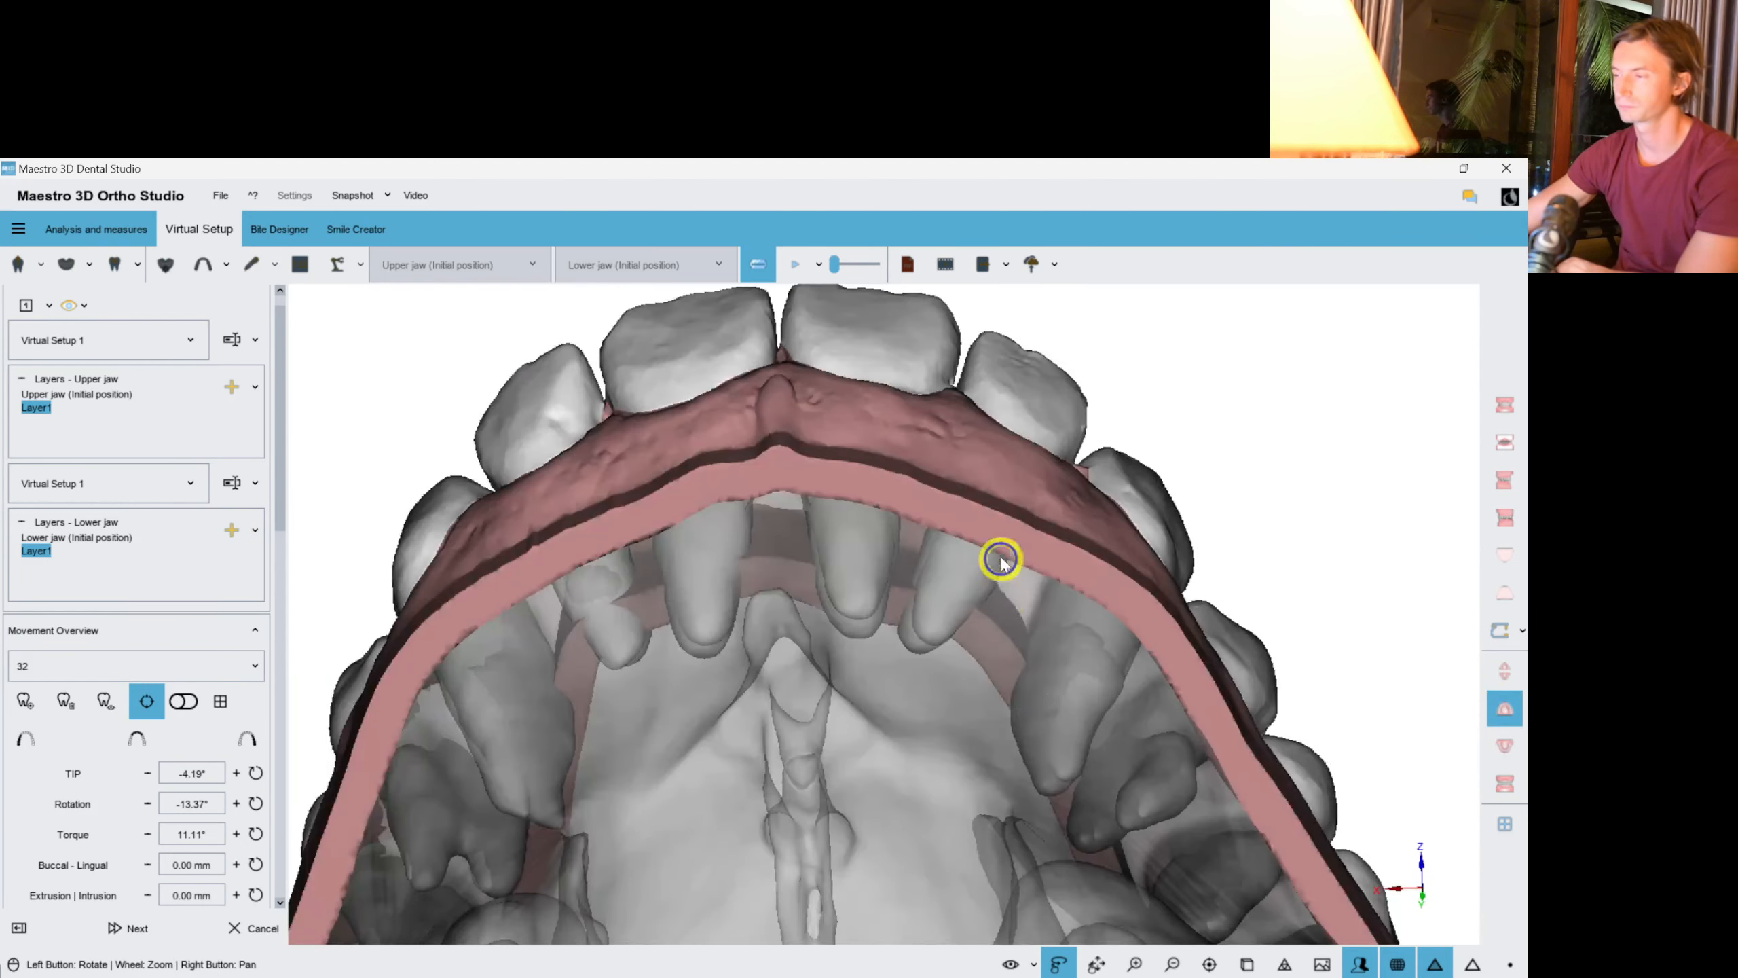
Add a second layer to both the lower and the upper jaw of Virtual Setup 1.
scroll(996, 559, "down", 3)
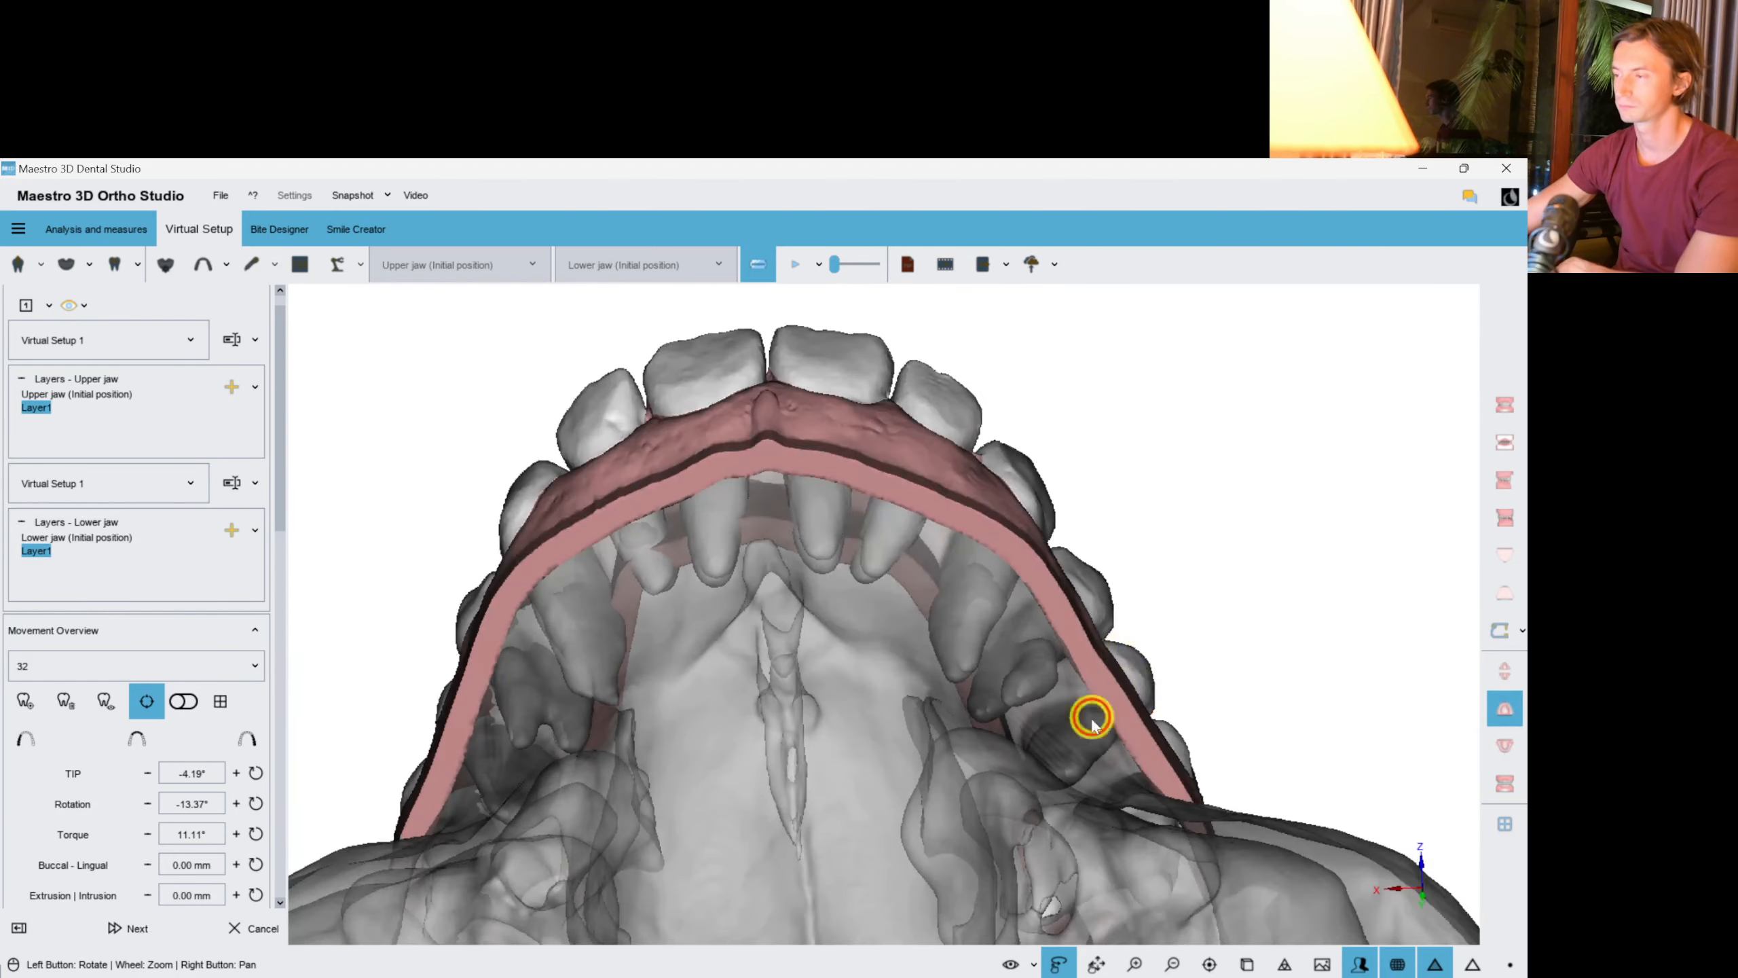
left_click_drag(1090, 722, 370, 588)
left_click(220, 382)
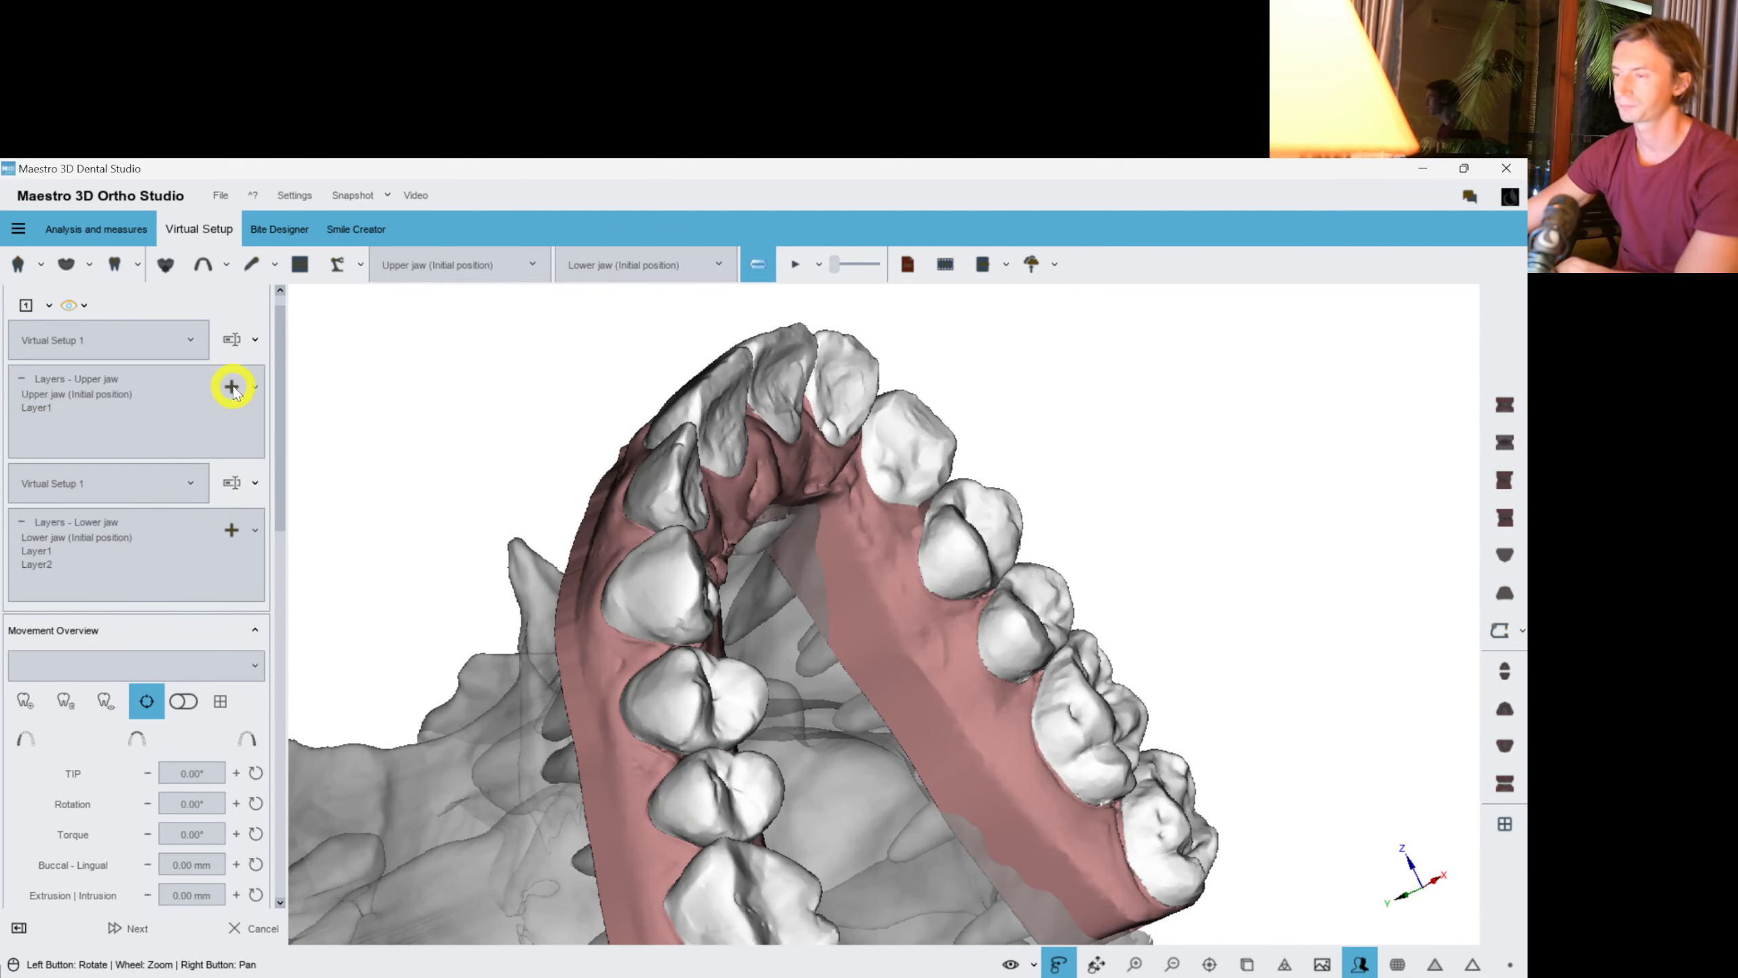
left_click(233, 387)
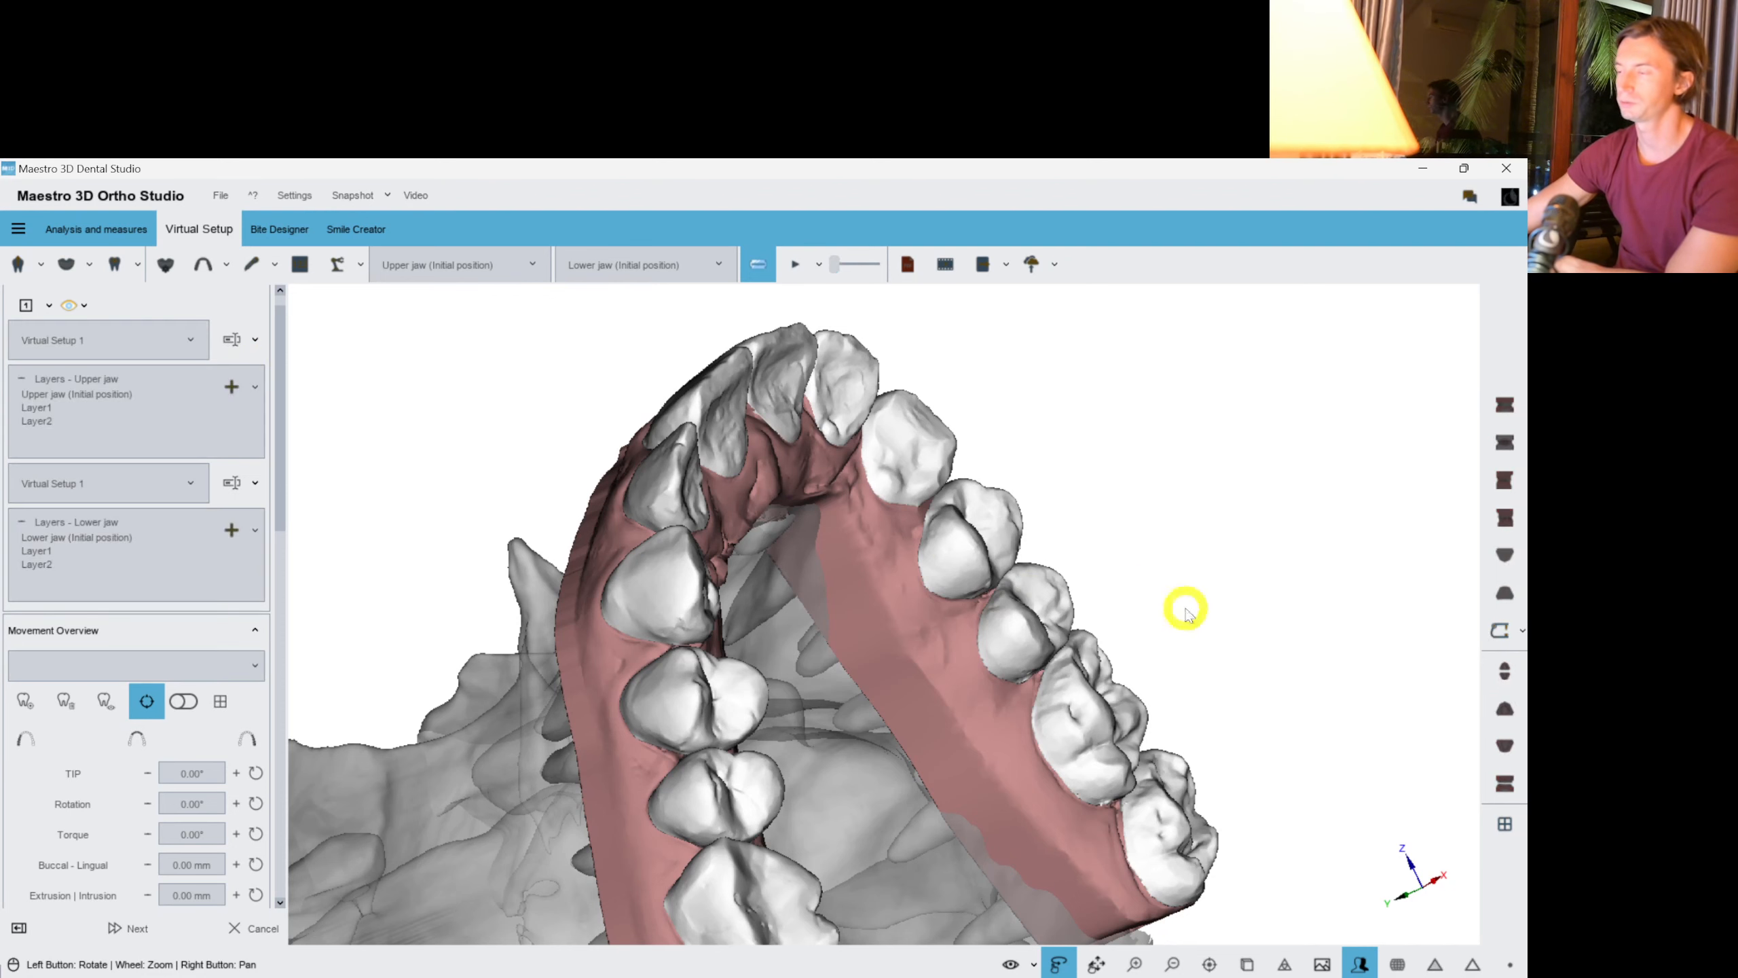
Adjust upper right canine 13 to about -2.06° tip, -7.61° rotation and -0.57° torque, and reposition upper left canine 23.
left_click_drag(1202, 736, 594, 544)
left_click(594, 544)
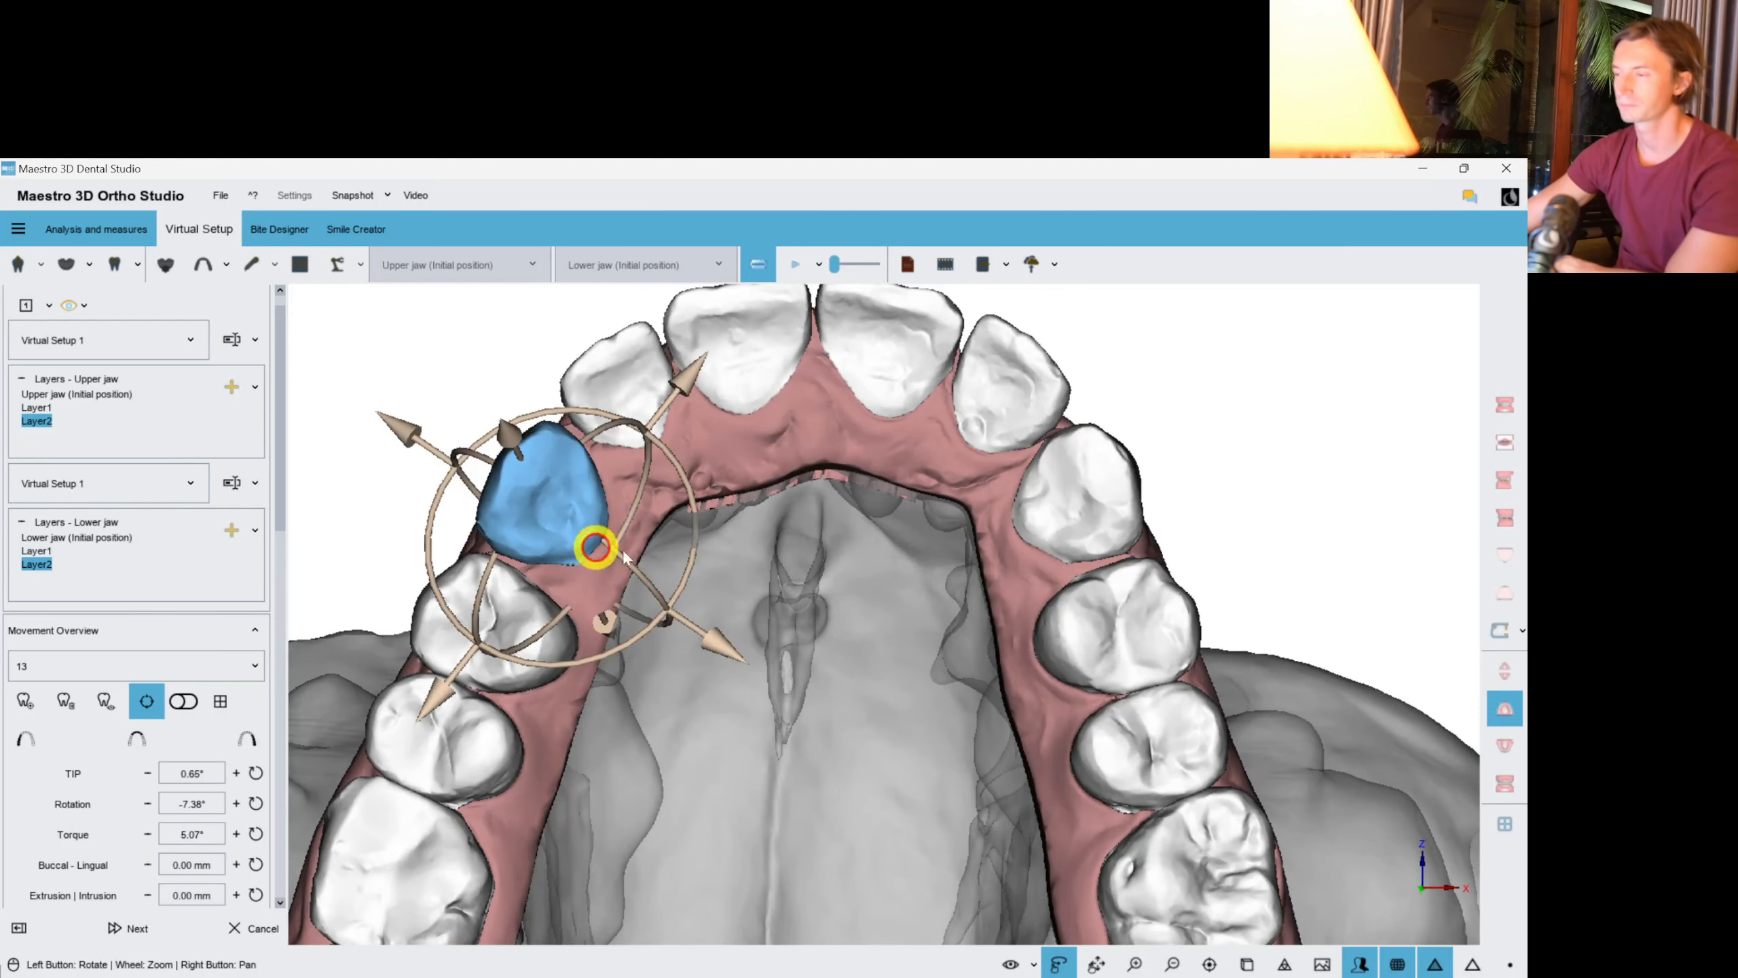
left_click_drag(934, 635, 636, 612)
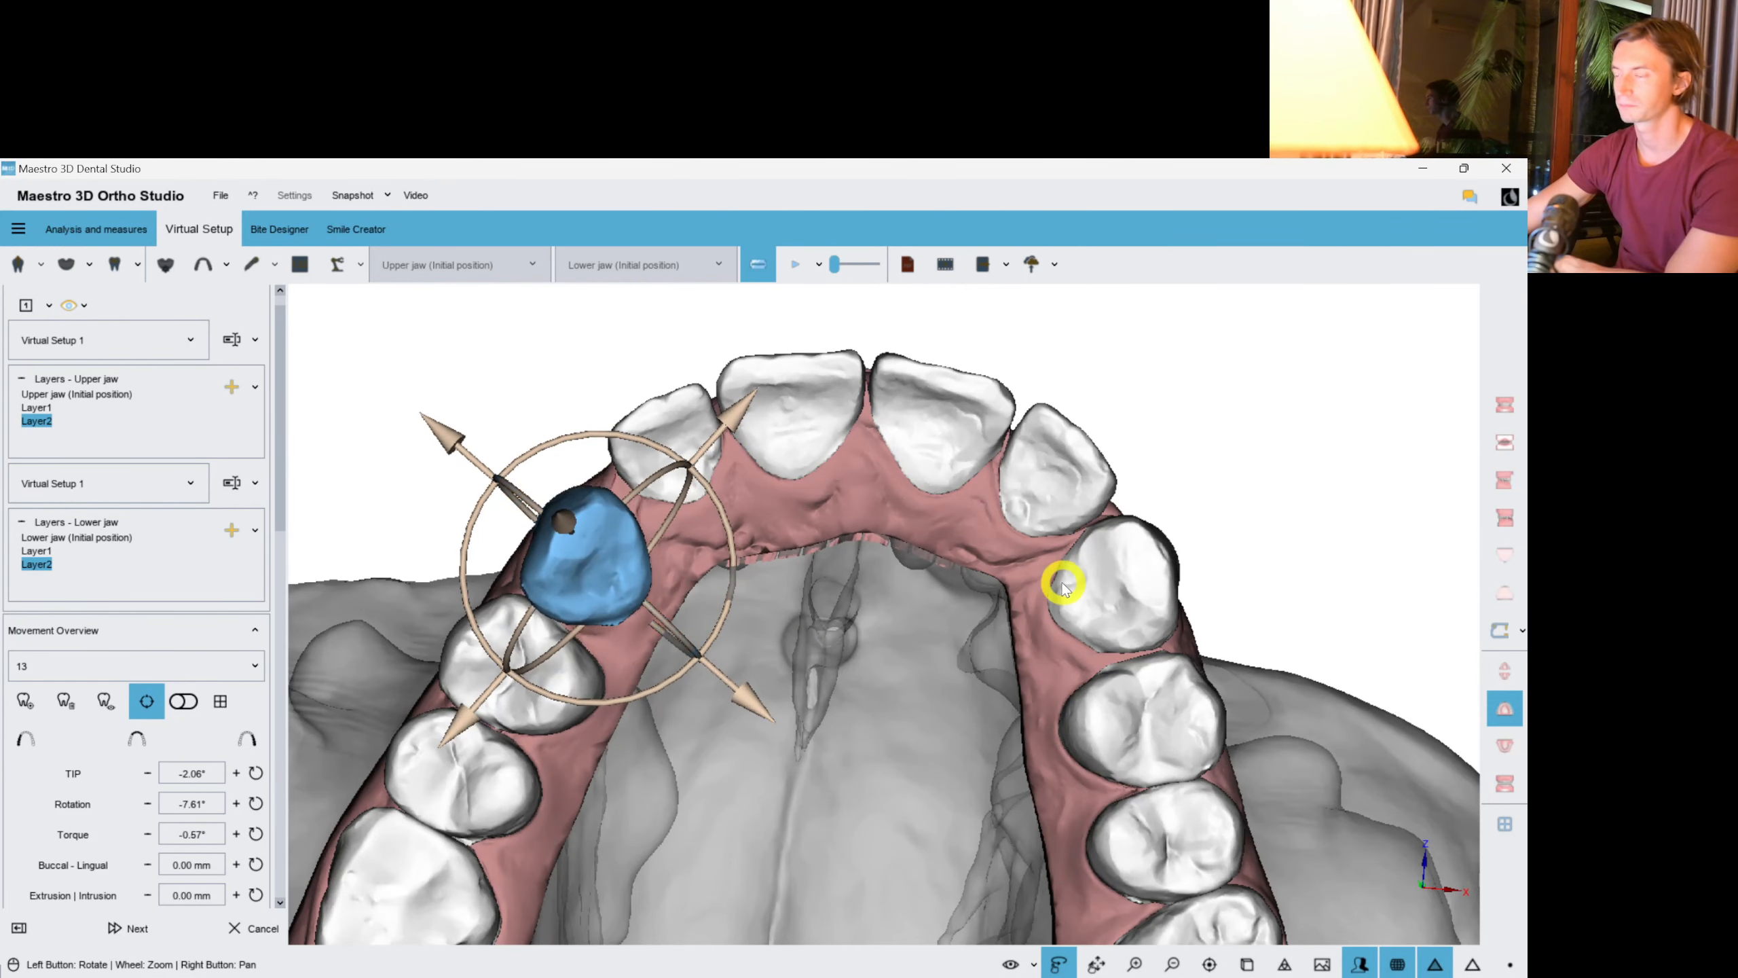
left_click(1128, 575)
left_click_drag(1037, 623, 1159, 673)
Adjust upper left lateral incisor 22 to about 1.63° tip, 9.89° rotation and -4.12° torque.
left_click(1059, 464)
left_click_drag(797, 479, 776, 504)
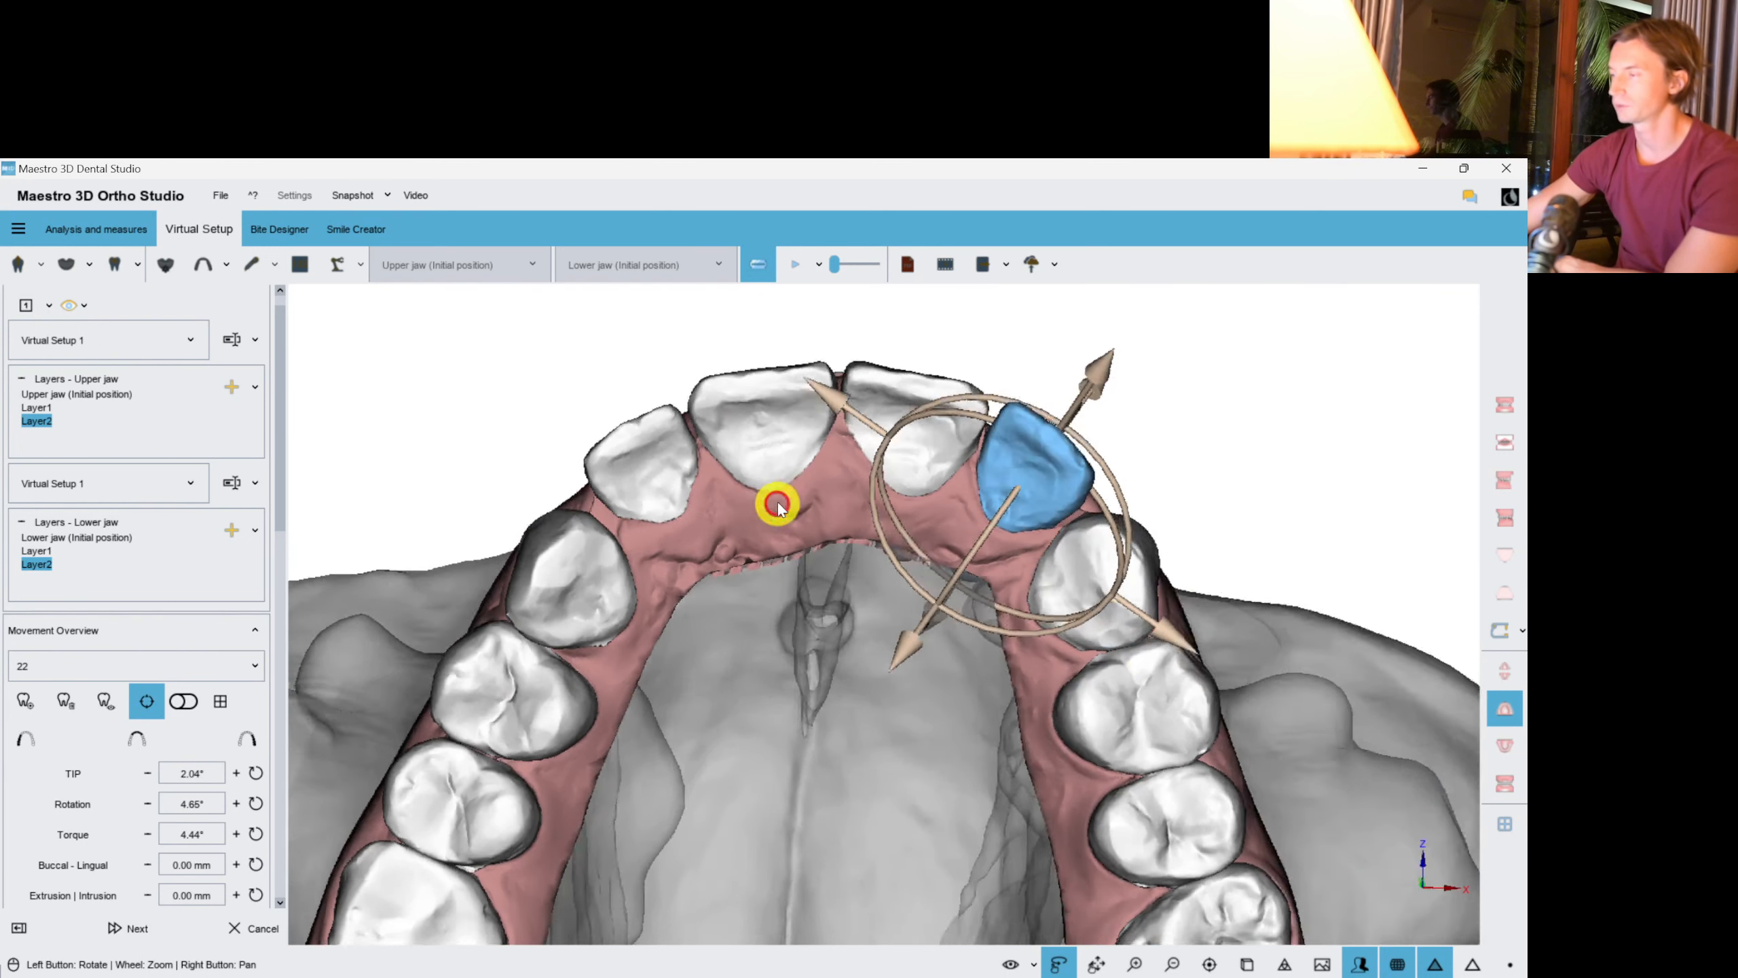
scroll(1222, 570, "up", 4)
right_click_drag(1018, 626, 961, 718)
left_click_drag(1098, 689, 1001, 575)
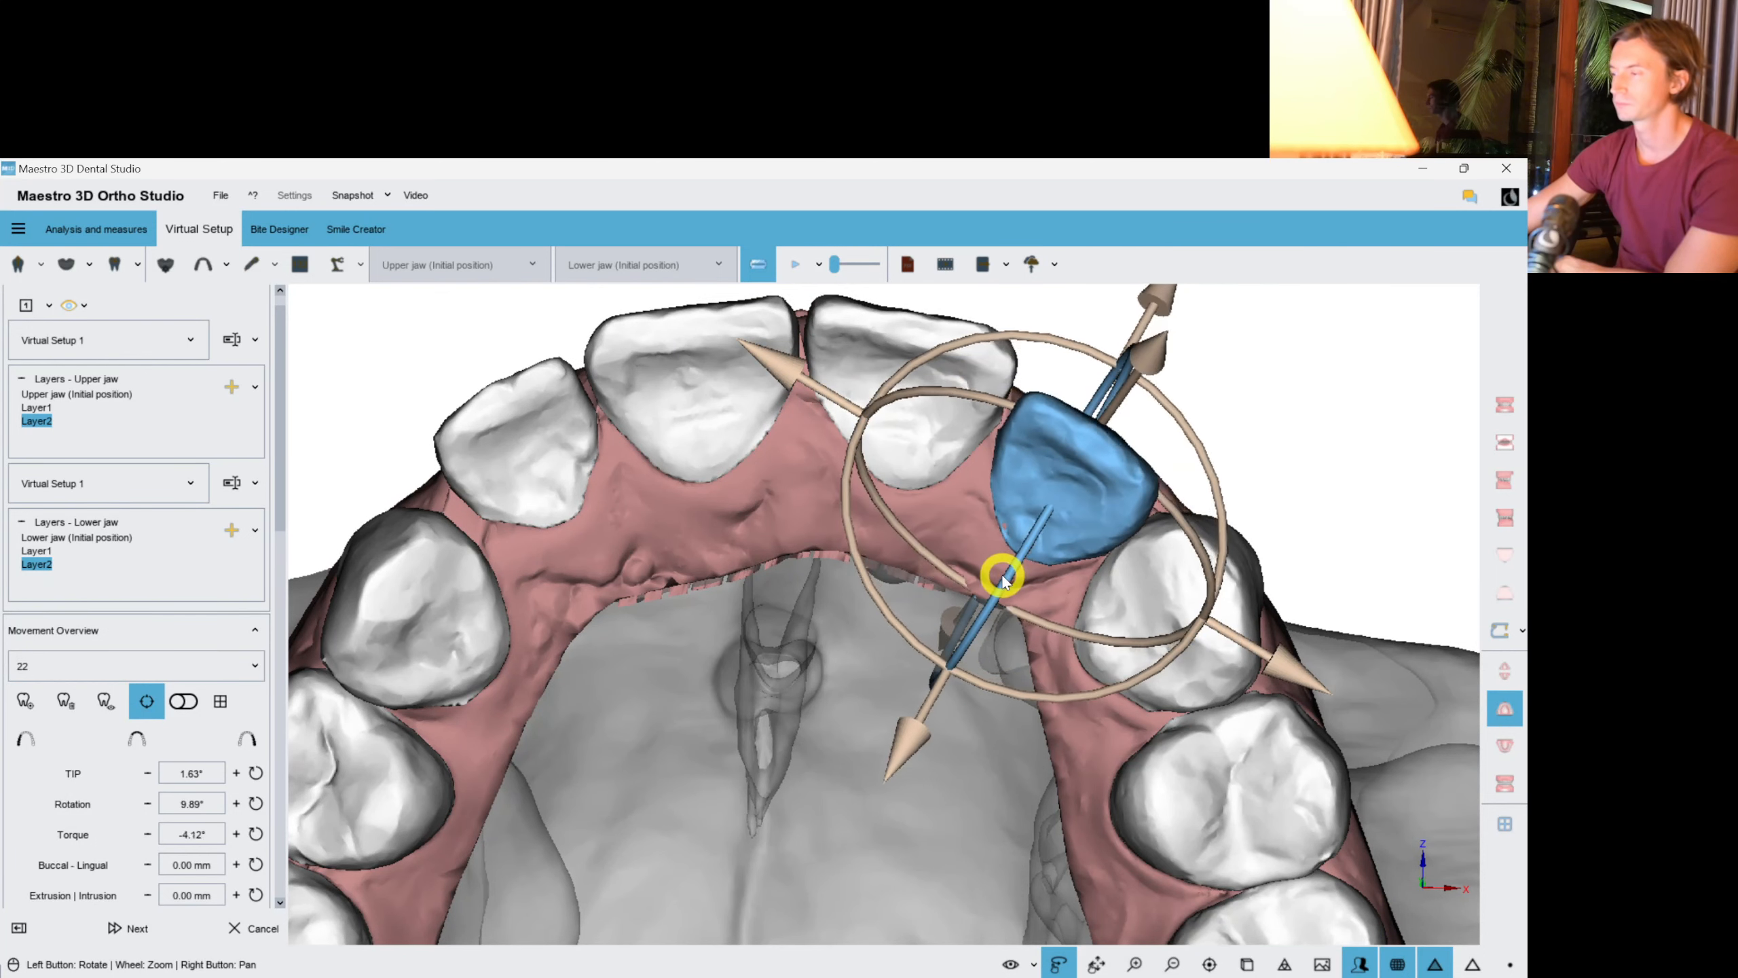
Reduce the torque of upper central incisor 21 to about 1.59° and of central incisor 11 to about 8.10°.
left_click(891, 466)
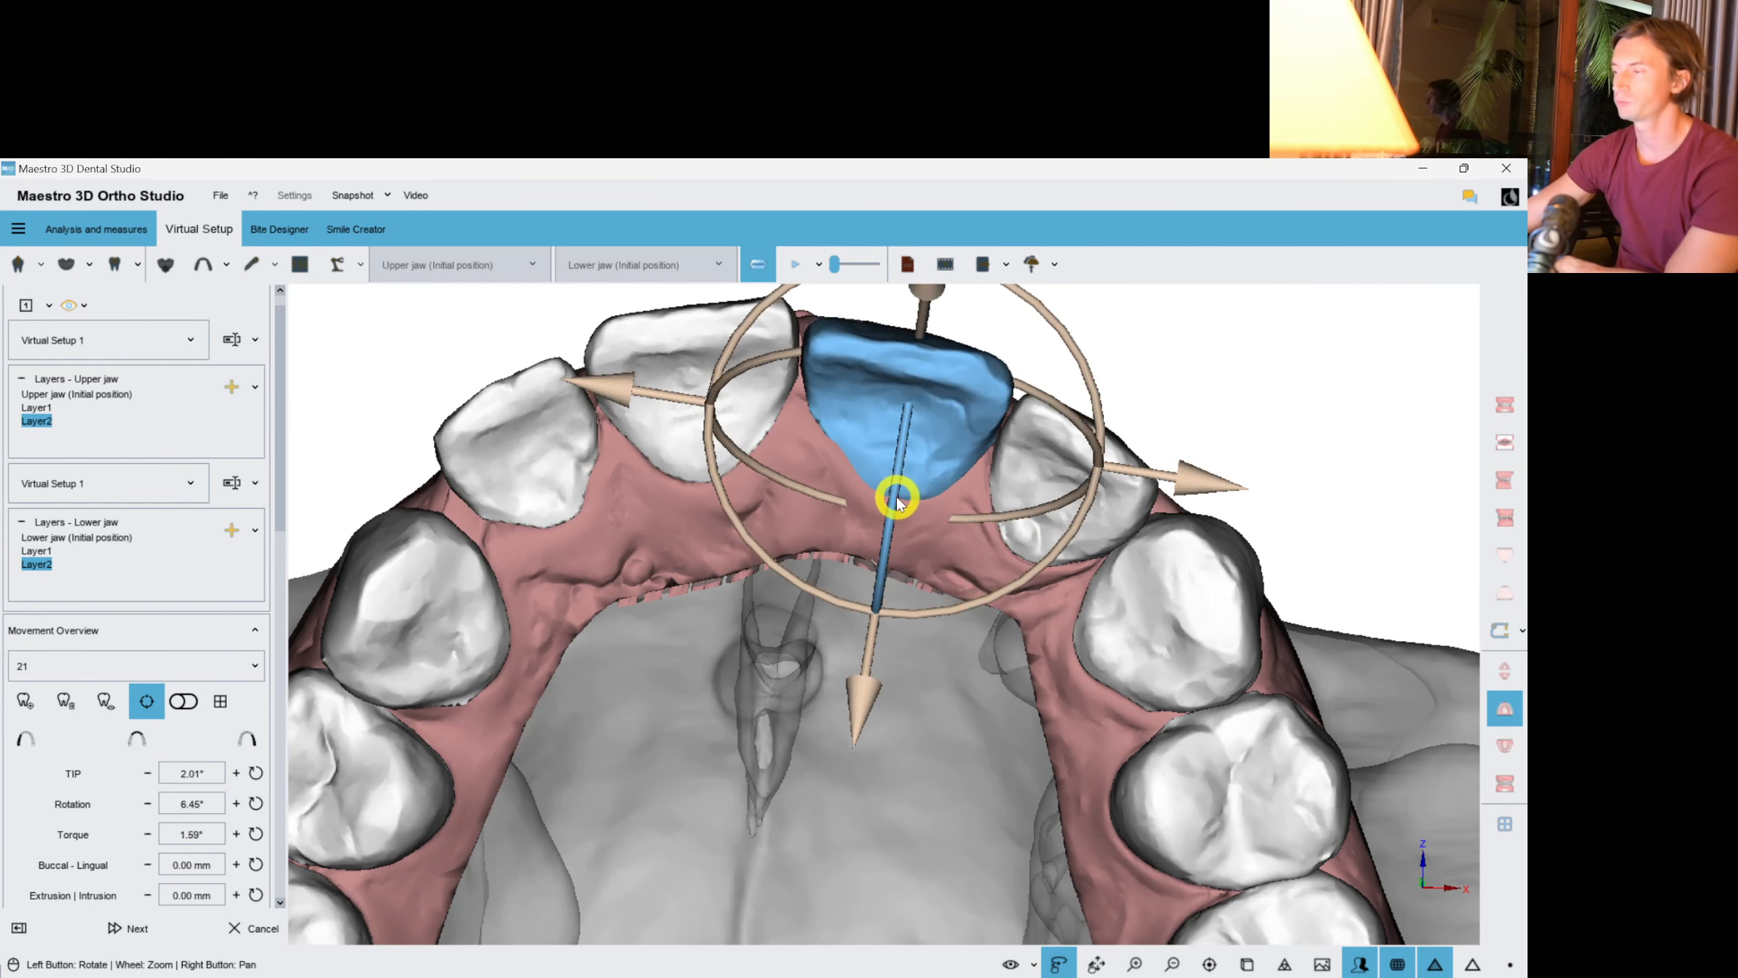
left_click(772, 382)
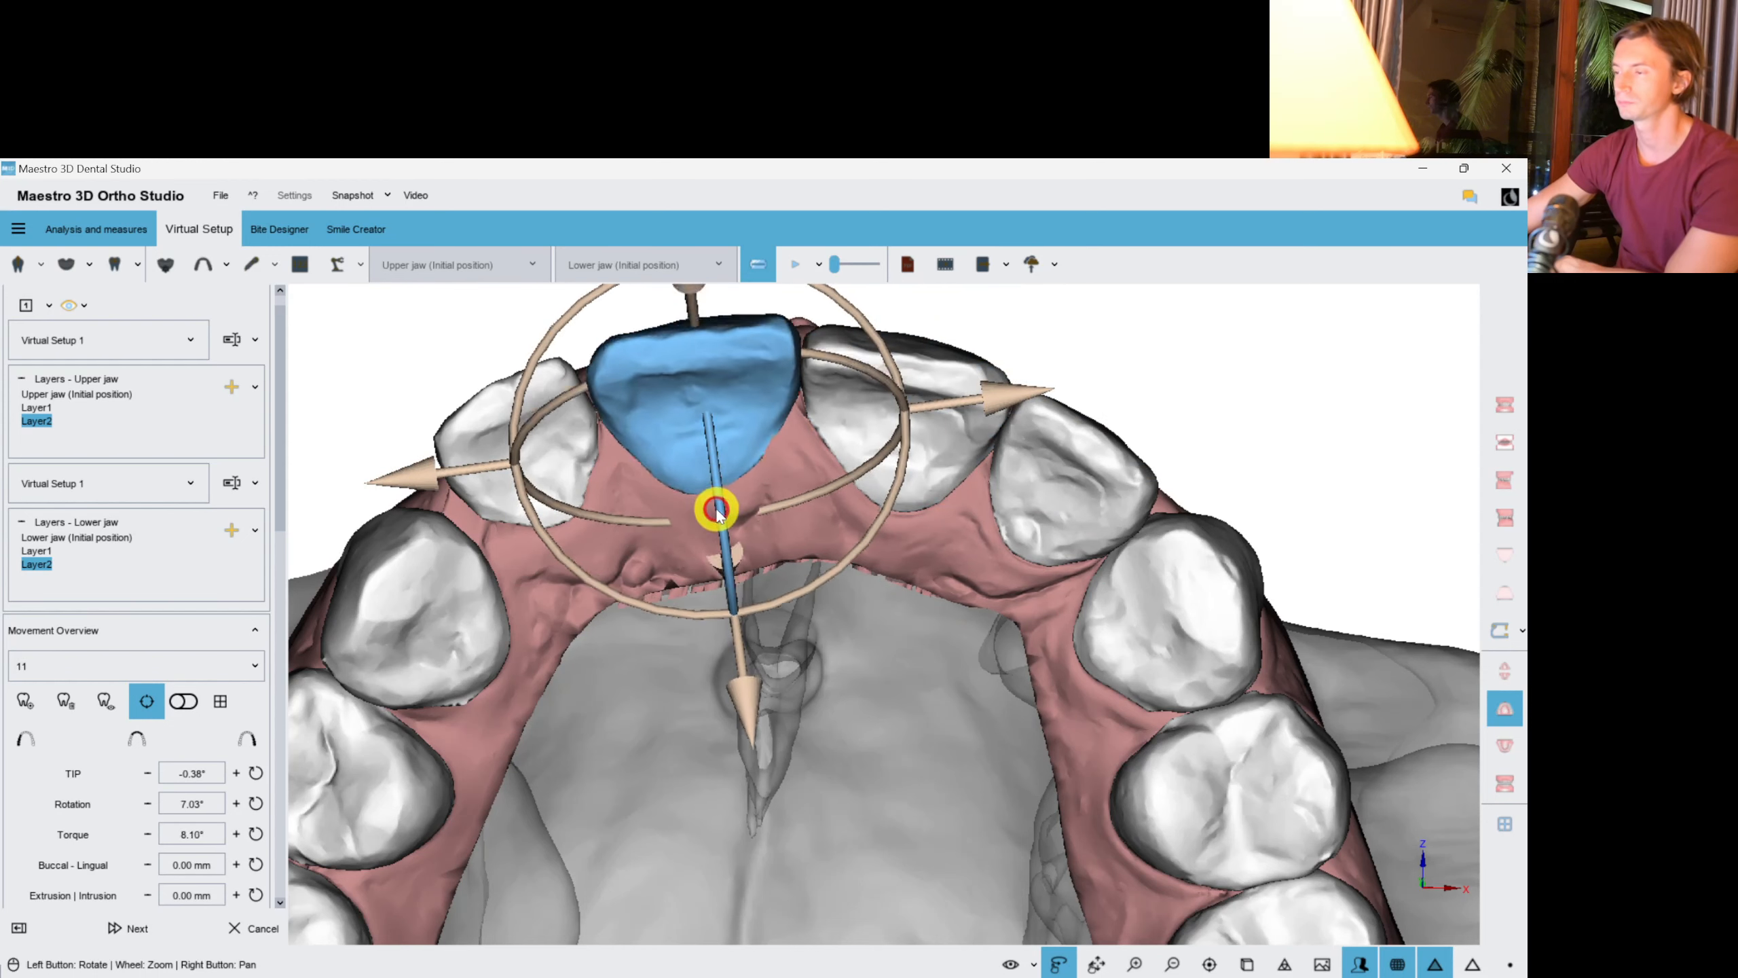
Adjust upper right lateral incisor 12 to about -3.43° tip, -6.51° rotation and -1.97° torque.
left_click(538, 419)
left_click_drag(581, 548, 611, 573)
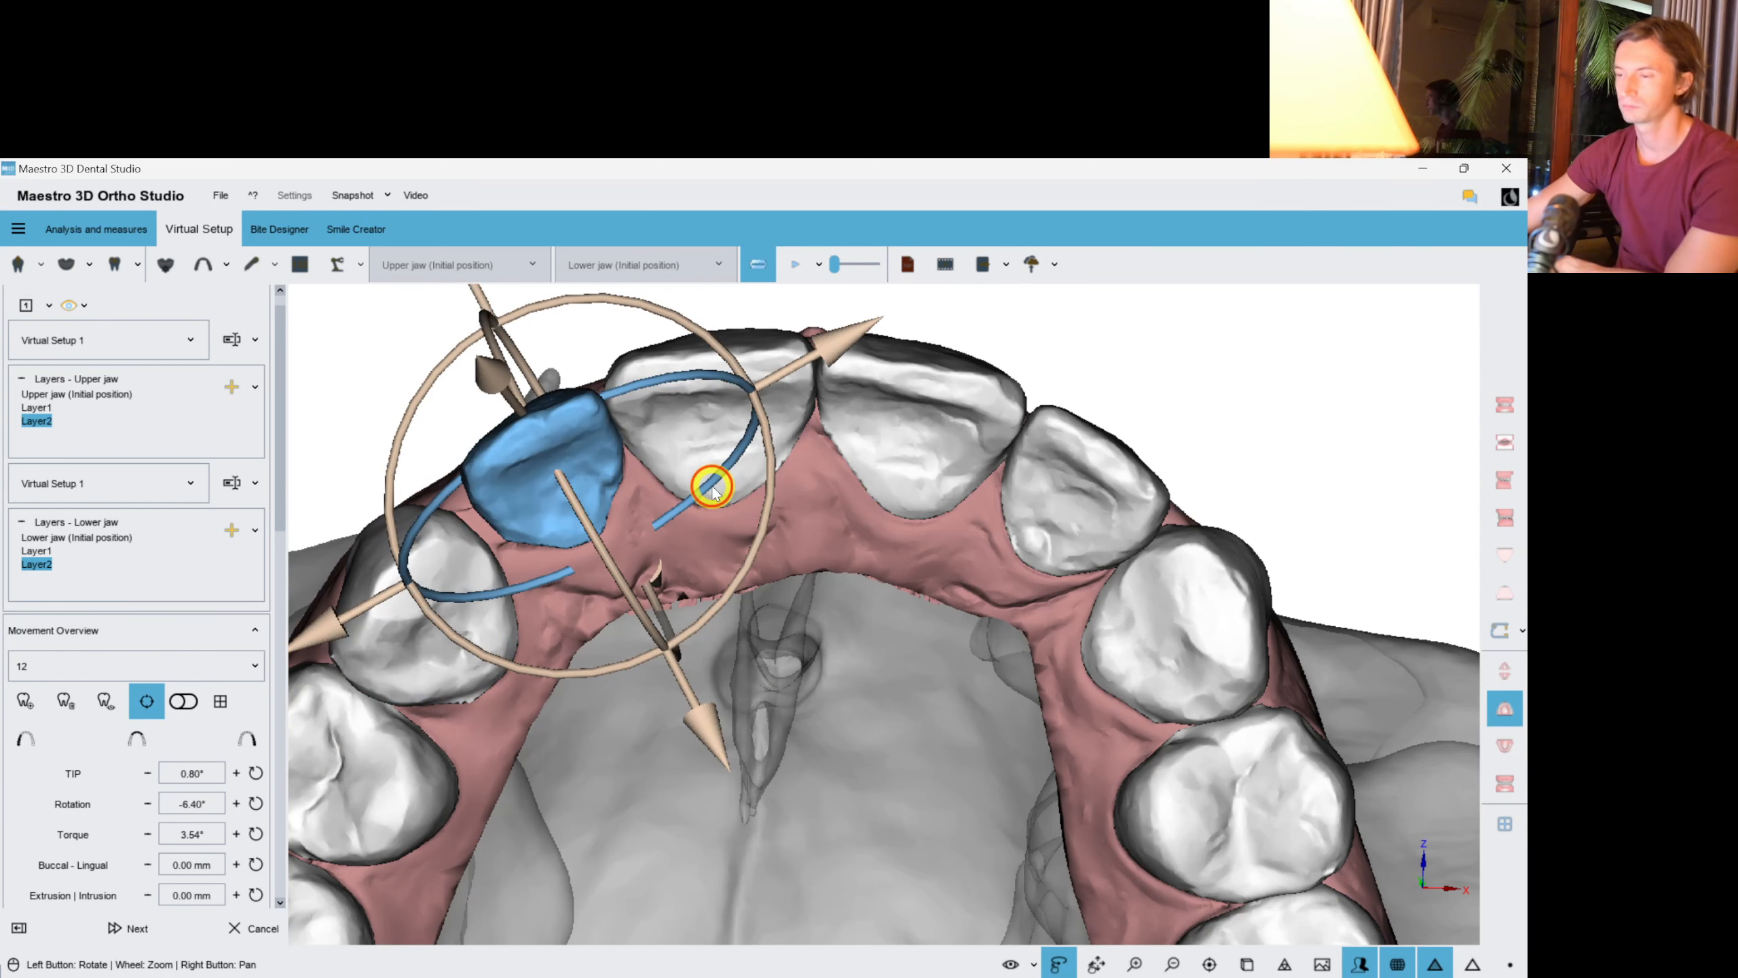
left_click_drag(711, 490, 705, 494)
left_click_drag(609, 562, 689, 490)
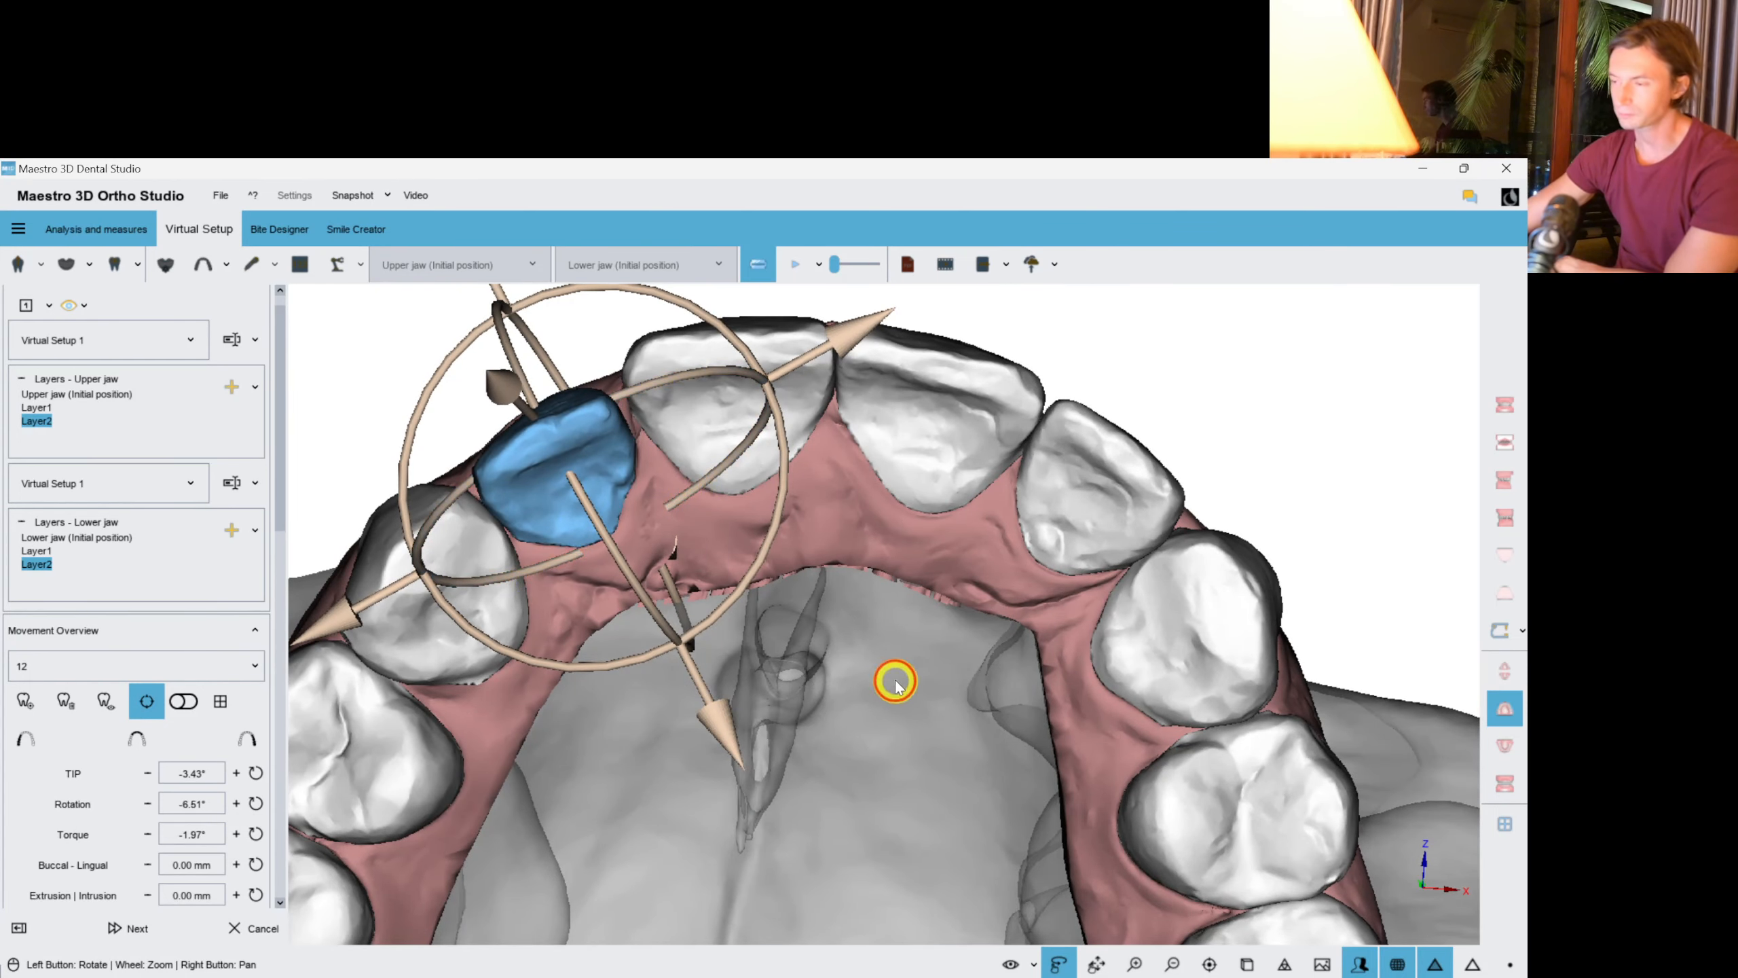
left_click_drag(892, 679, 753, 489)
Adjust central incisor 11 to about -2.17° tip, 6.87° rotation and 5.13° torque, and central incisor 21 to 2.38° tip and -3.16° torque.
left_click(713, 395)
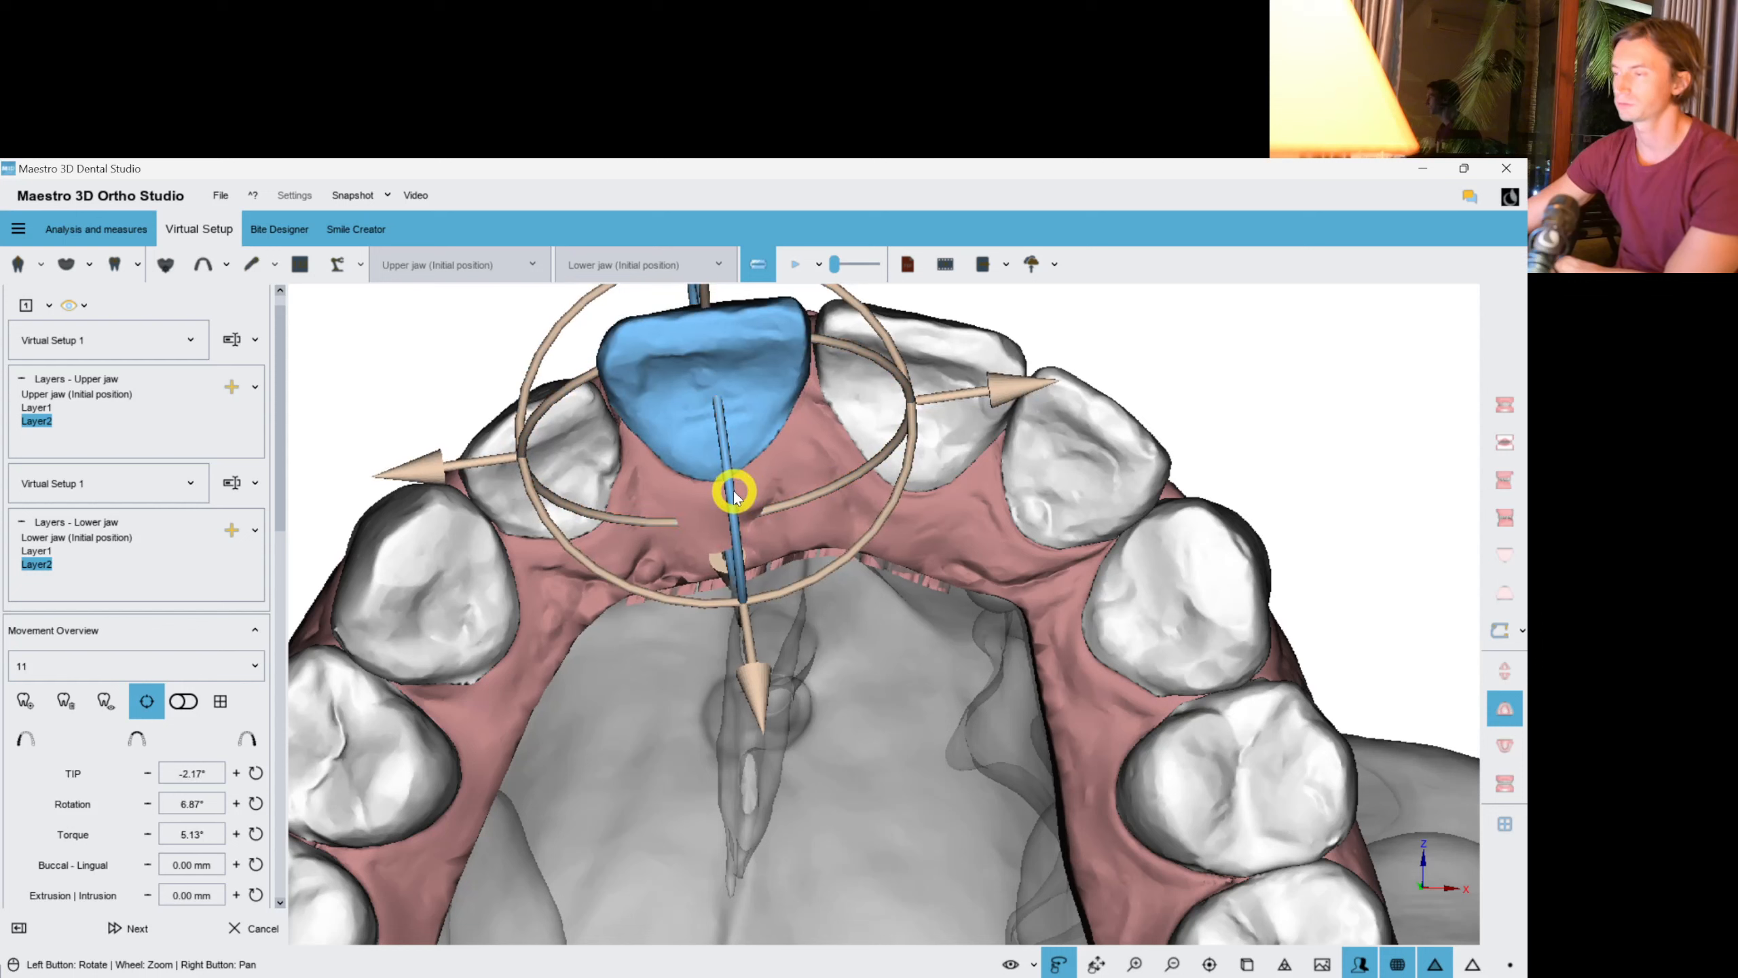
left_click(891, 415)
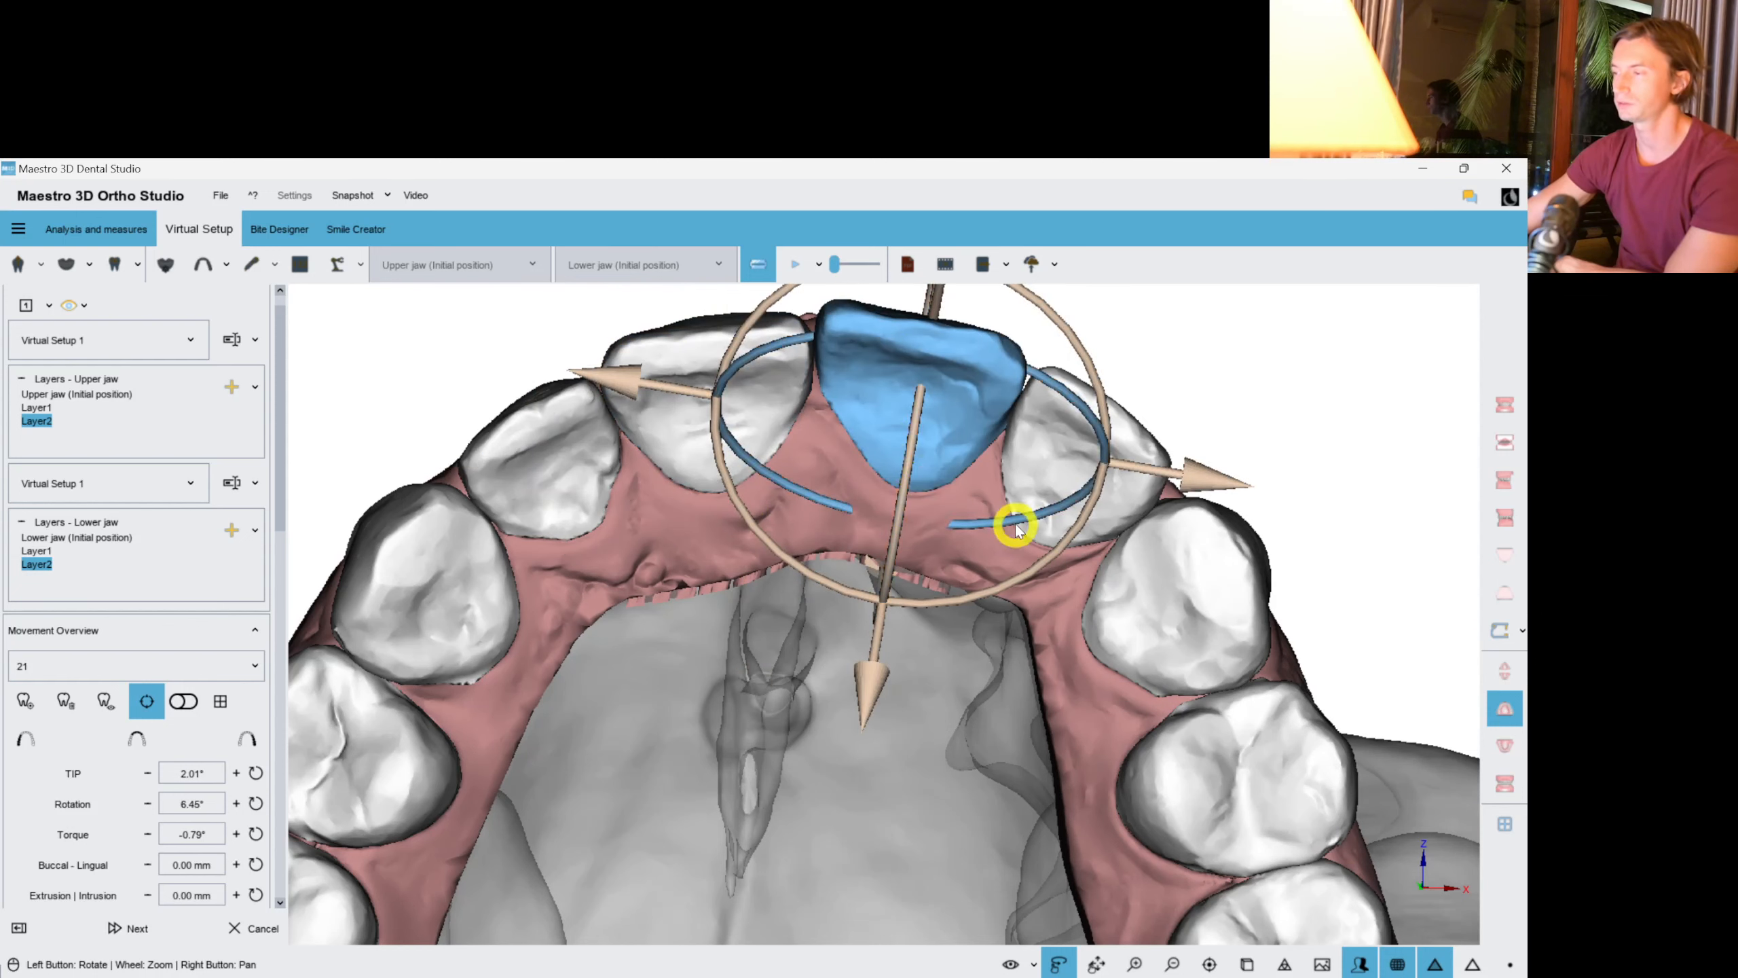
left_click_drag(1017, 524, 1003, 514)
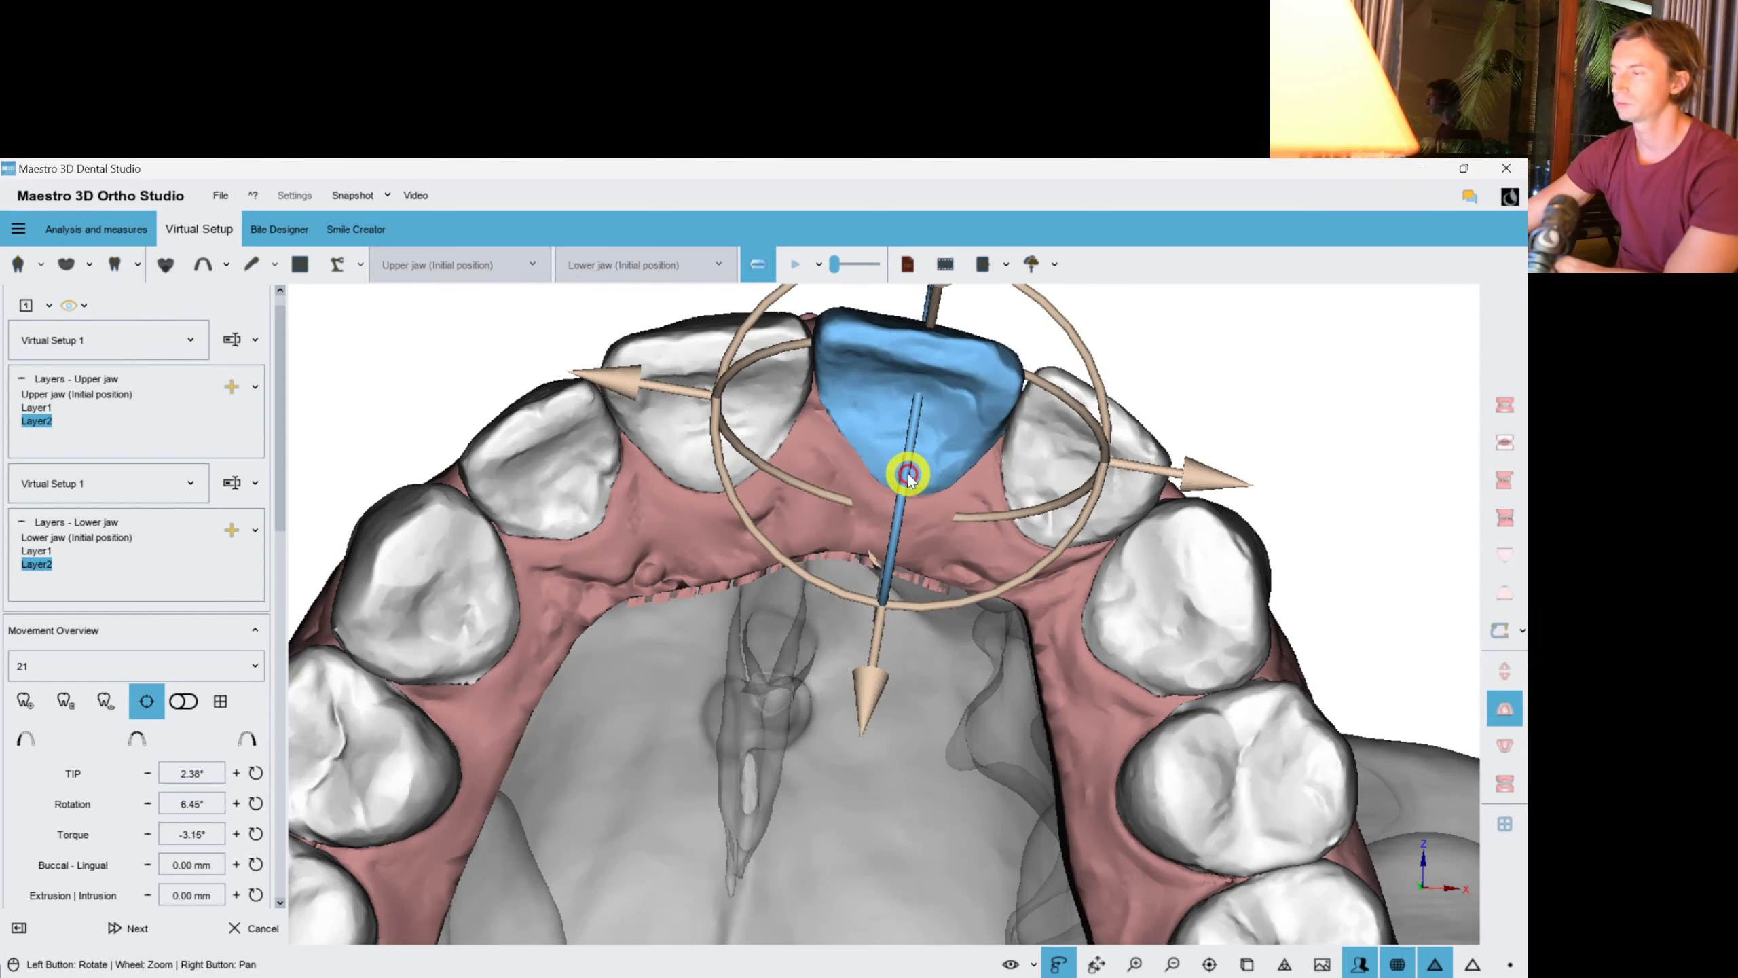
Fine-tune upper left lateral incisor 22 to about 1.05° tip, 9.95° rotation and -5.62° torque.
left_click(1098, 522)
left_click_drag(1044, 525, 1040, 516)
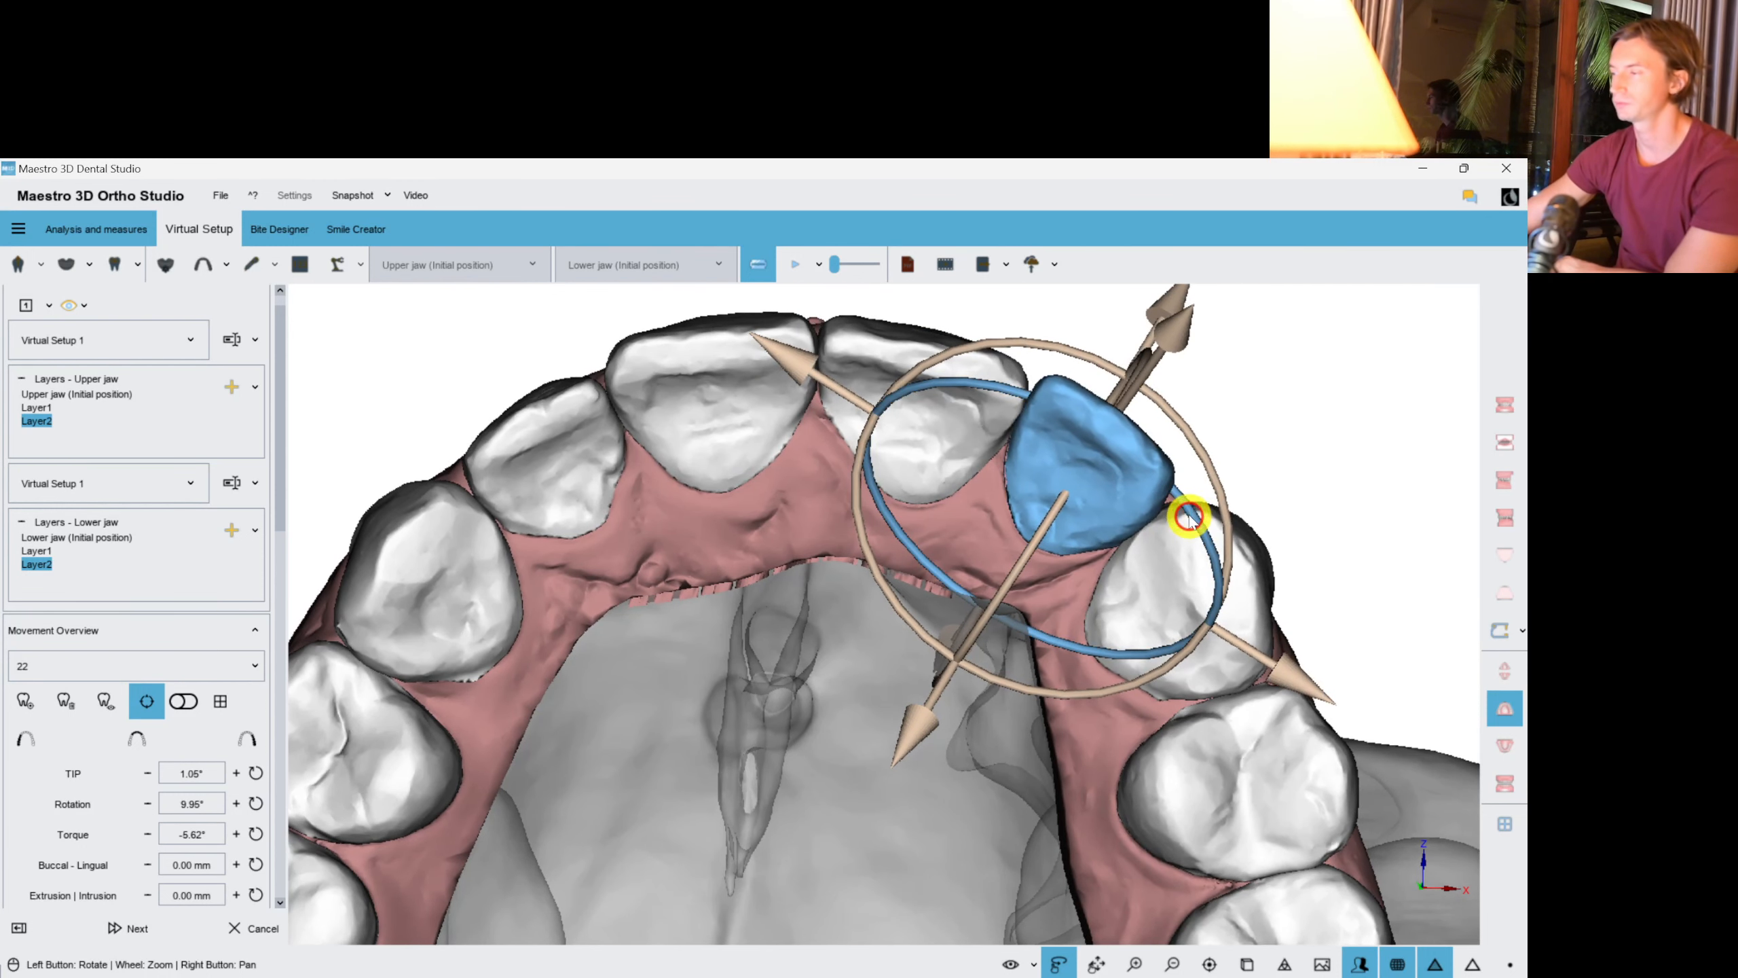
left_click(1254, 662)
left_click_drag(1255, 664, 1254, 707)
left_click(1076, 454)
left_click_drag(1076, 454, 821, 554)
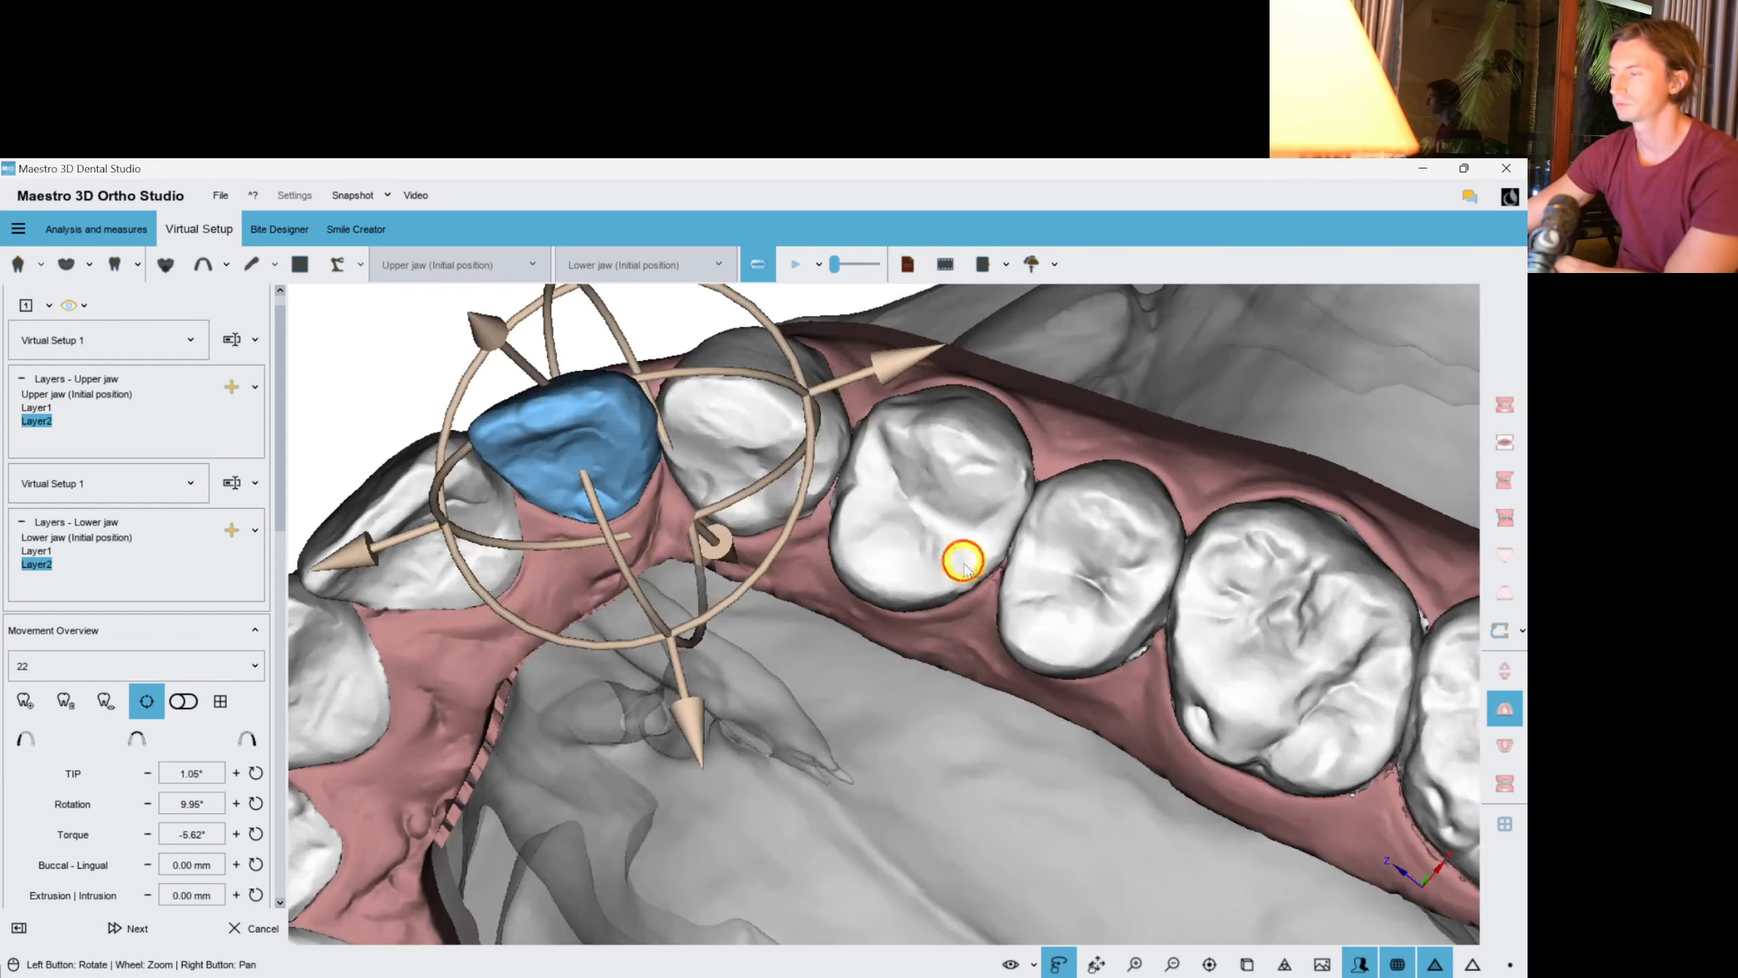
Refine upper left central incisor 21 to about 3.50° tip, 6.34° rotation and -5.43° torque.
left_click_drag(962, 561, 1124, 574)
left_click_drag(909, 522, 900, 533)
left_click(792, 431)
left_click_drag(1285, 654, 709, 435)
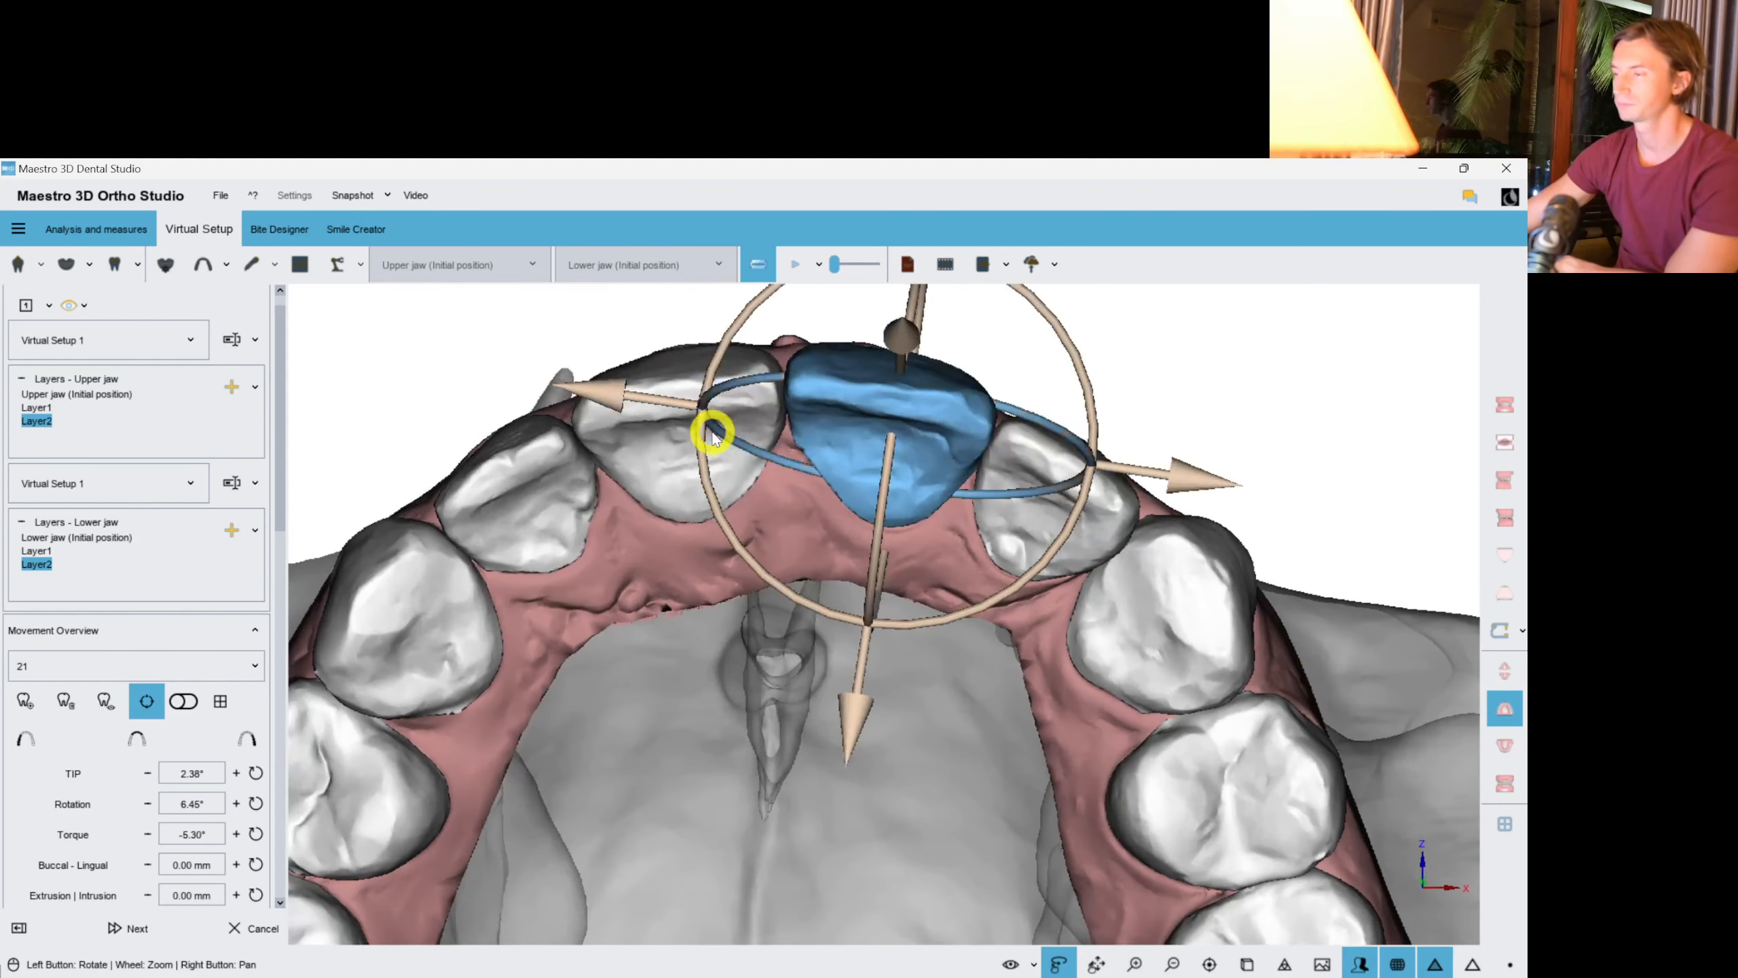
left_click(710, 435)
left_click(956, 484)
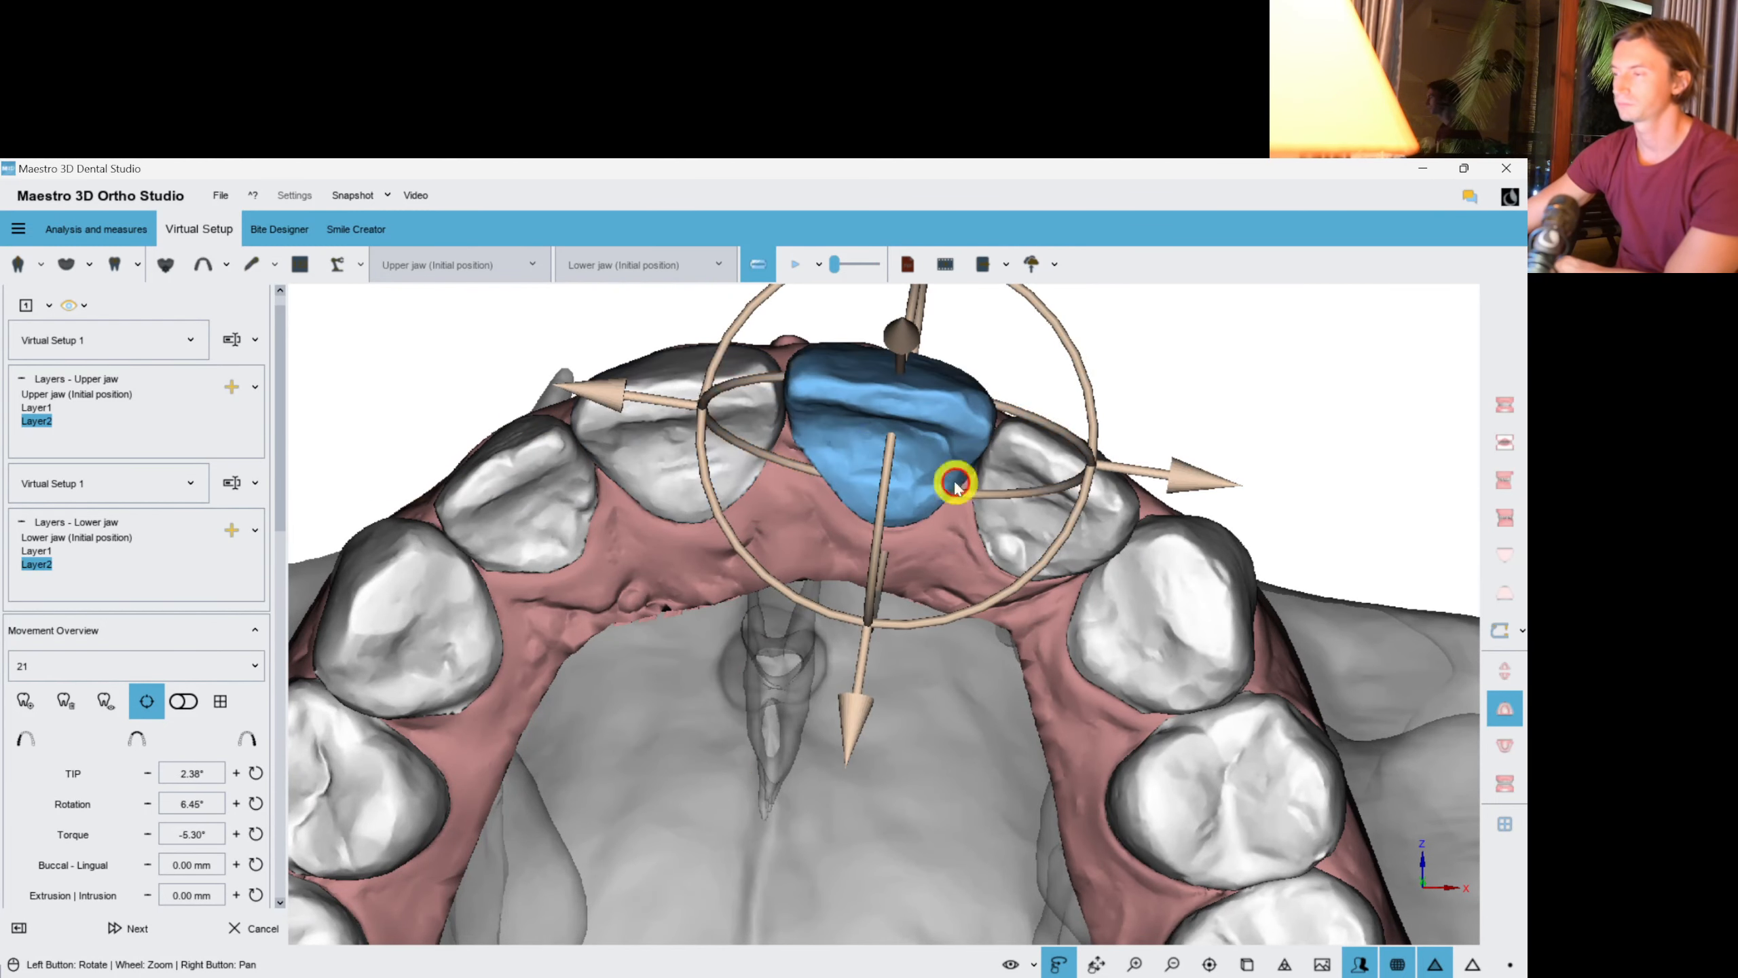
left_click_drag(995, 500, 994, 501)
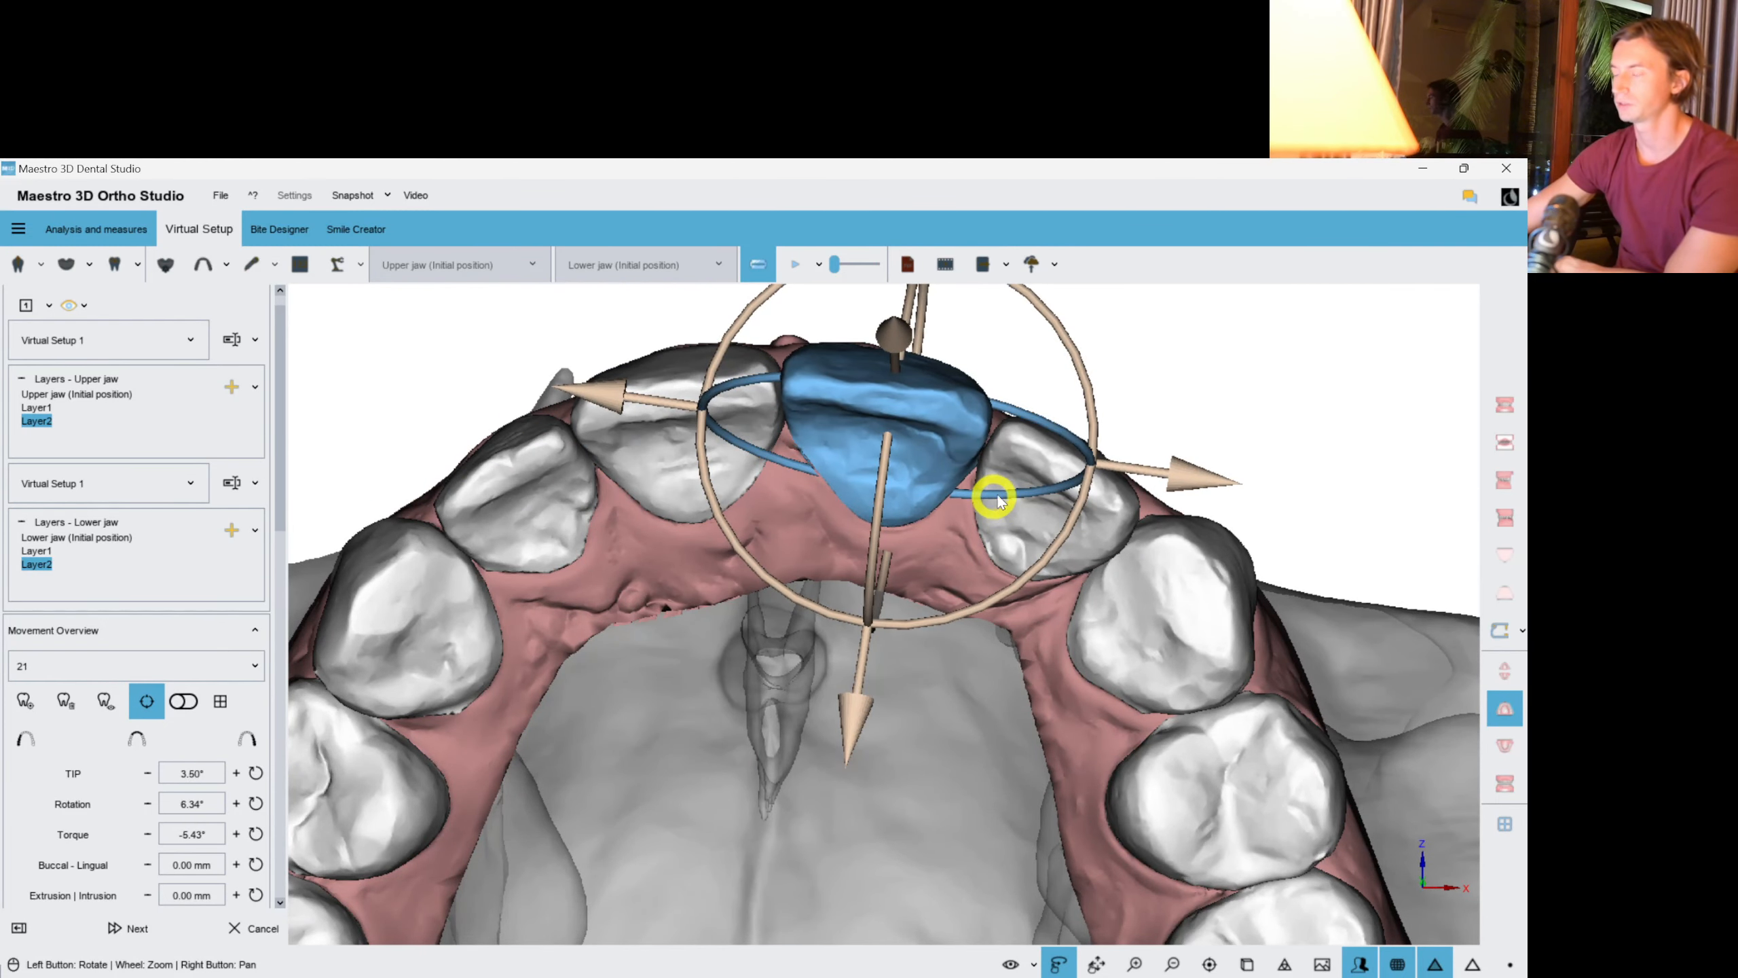
Refine upper left lateral incisor 22 to about 1.94° tip, 9.80° rotation and -9.40° torque.
left_click(1090, 489)
left_click_drag(1168, 531, 937, 503)
left_click(1240, 466)
left_click_drag(826, 510, 994, 524)
left_click(1131, 482)
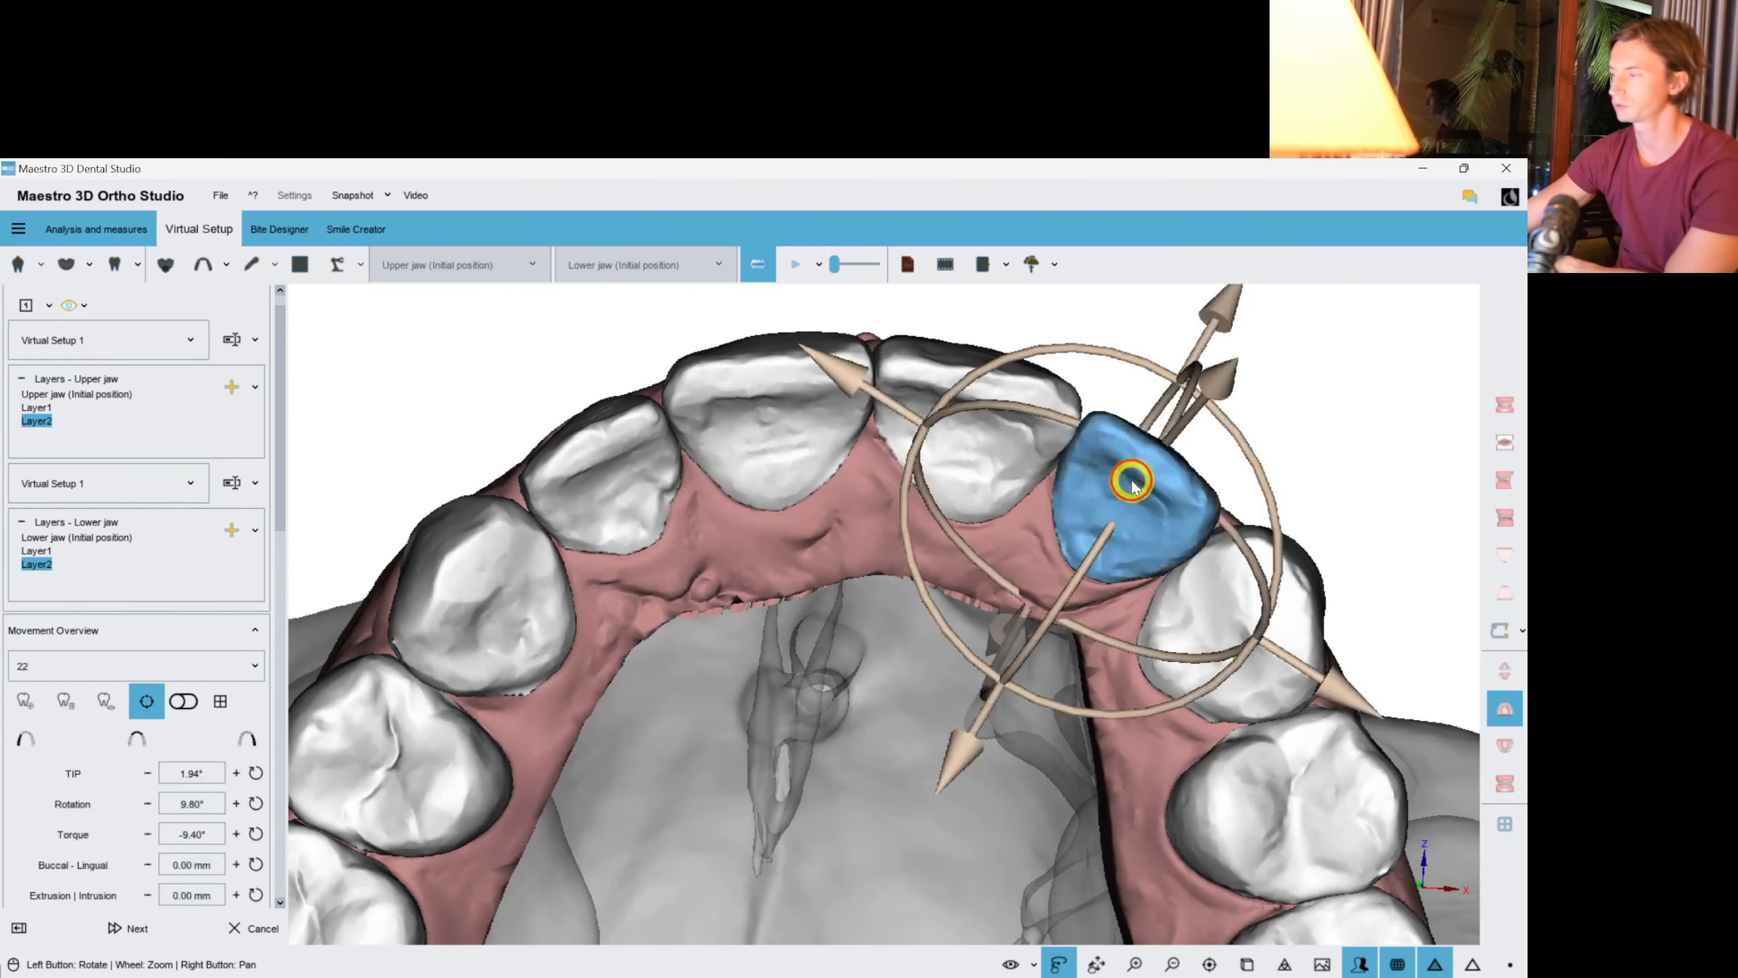
left_click_drag(1283, 547, 1101, 556)
left_click(1444, 425)
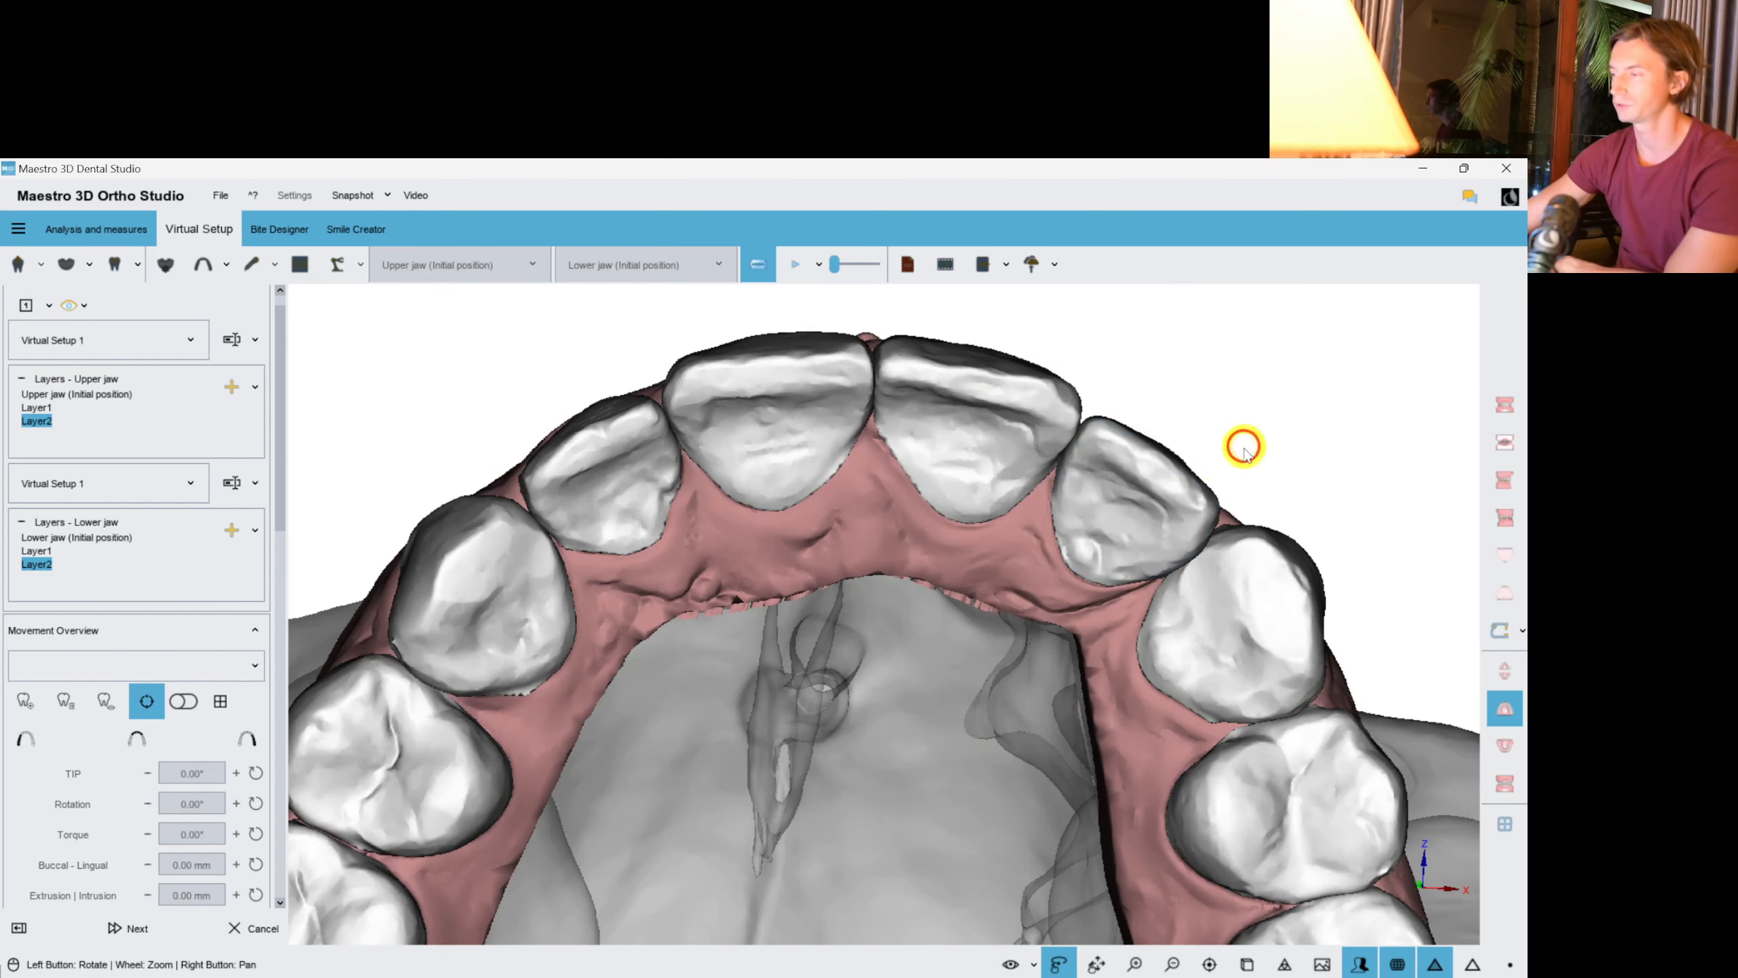
Adjust upper left central incisor 21 to about -2.77° torque and shift it buccal-lingually to about -0.59 mm.
scroll(856, 564, "down", 3)
right_click_drag(776, 558, 619, 449)
scroll(867, 350, "down", 4)
left_click_drag(756, 497, 854, 647)
left_click_drag(843, 543, 824, 520)
right_click_drag(814, 489, 811, 521)
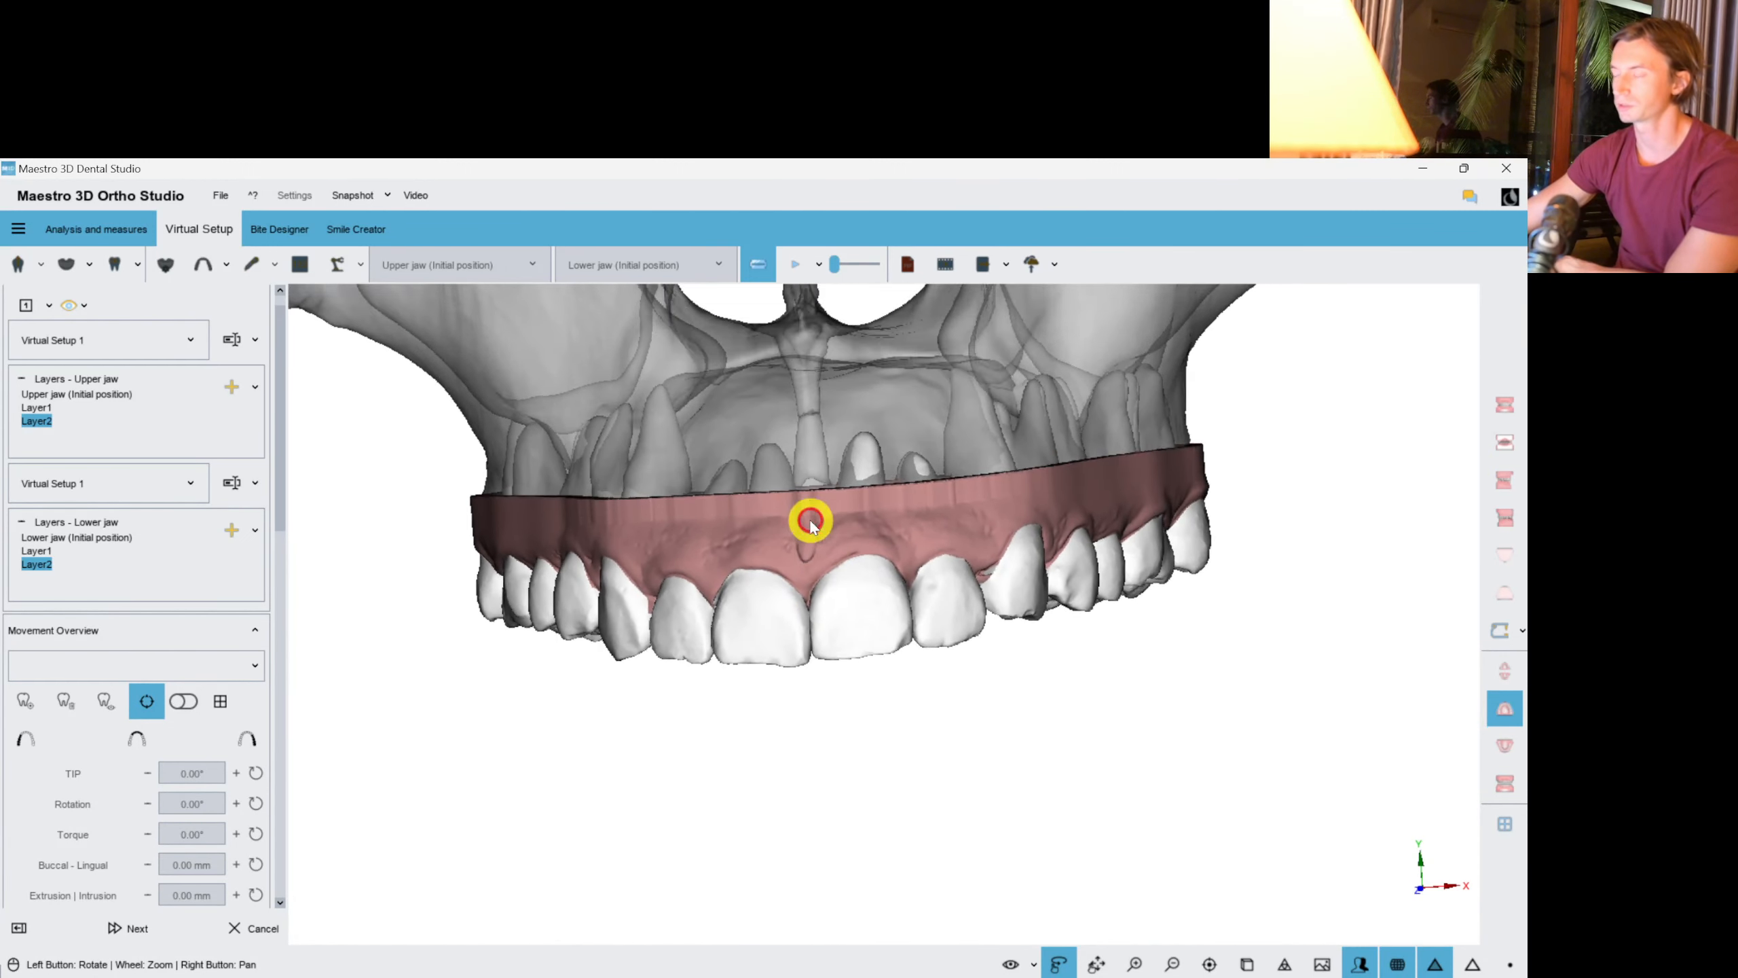
scroll(808, 543, "up", 4)
left_click(896, 675)
left_click_drag(831, 743, 831, 677)
right_click_drag(1032, 696, 1035, 720)
left_click_drag(1034, 720, 978, 605)
right_click_drag(961, 607, 892, 764)
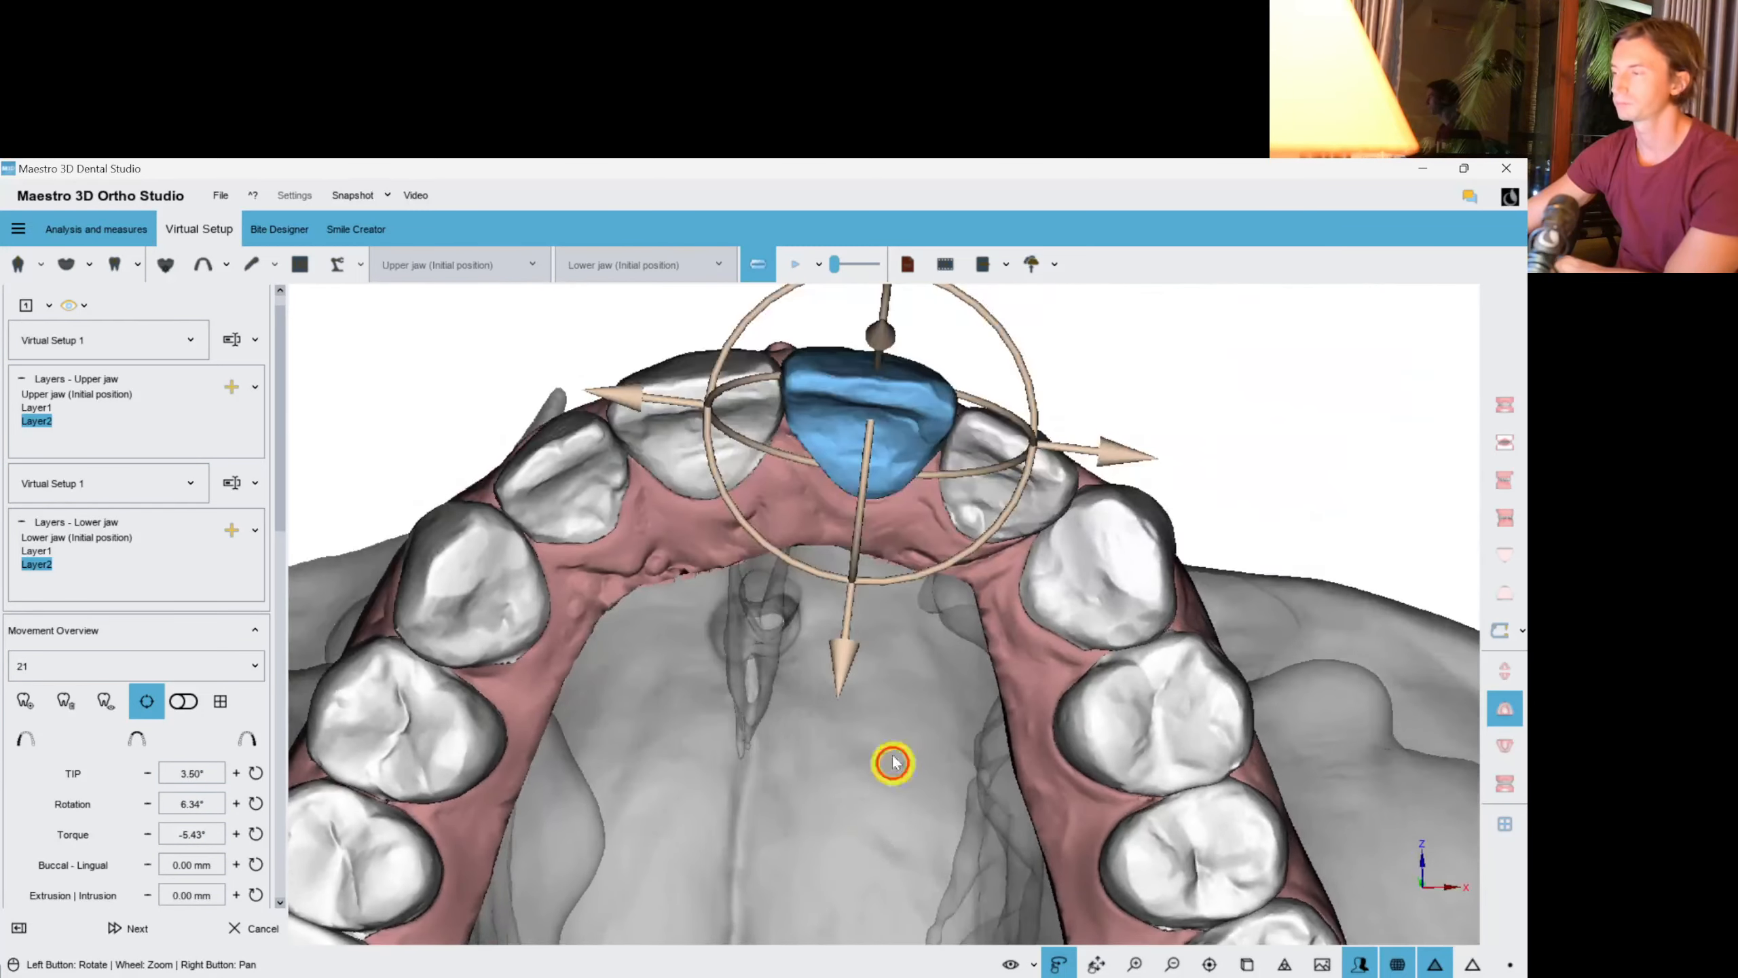
left_click_drag(892, 760, 873, 660)
right_click_drag(873, 657, 872, 717)
left_click_drag(858, 567, 861, 555)
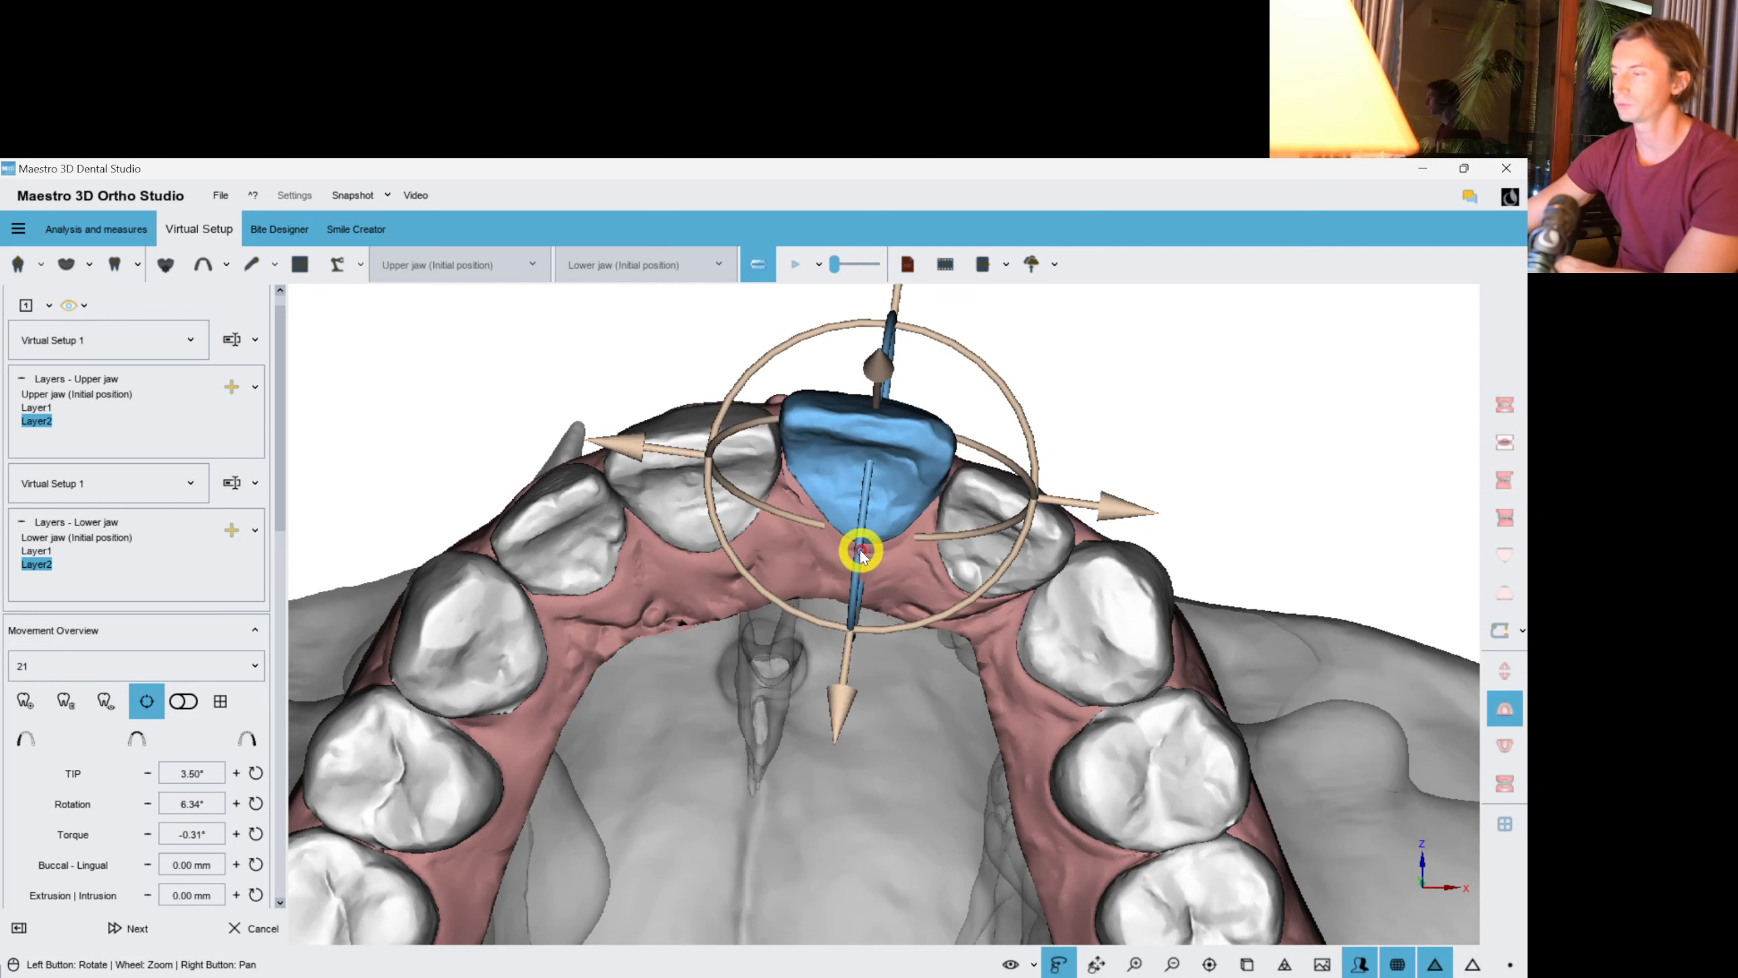
left_click_drag(843, 708, 841, 714)
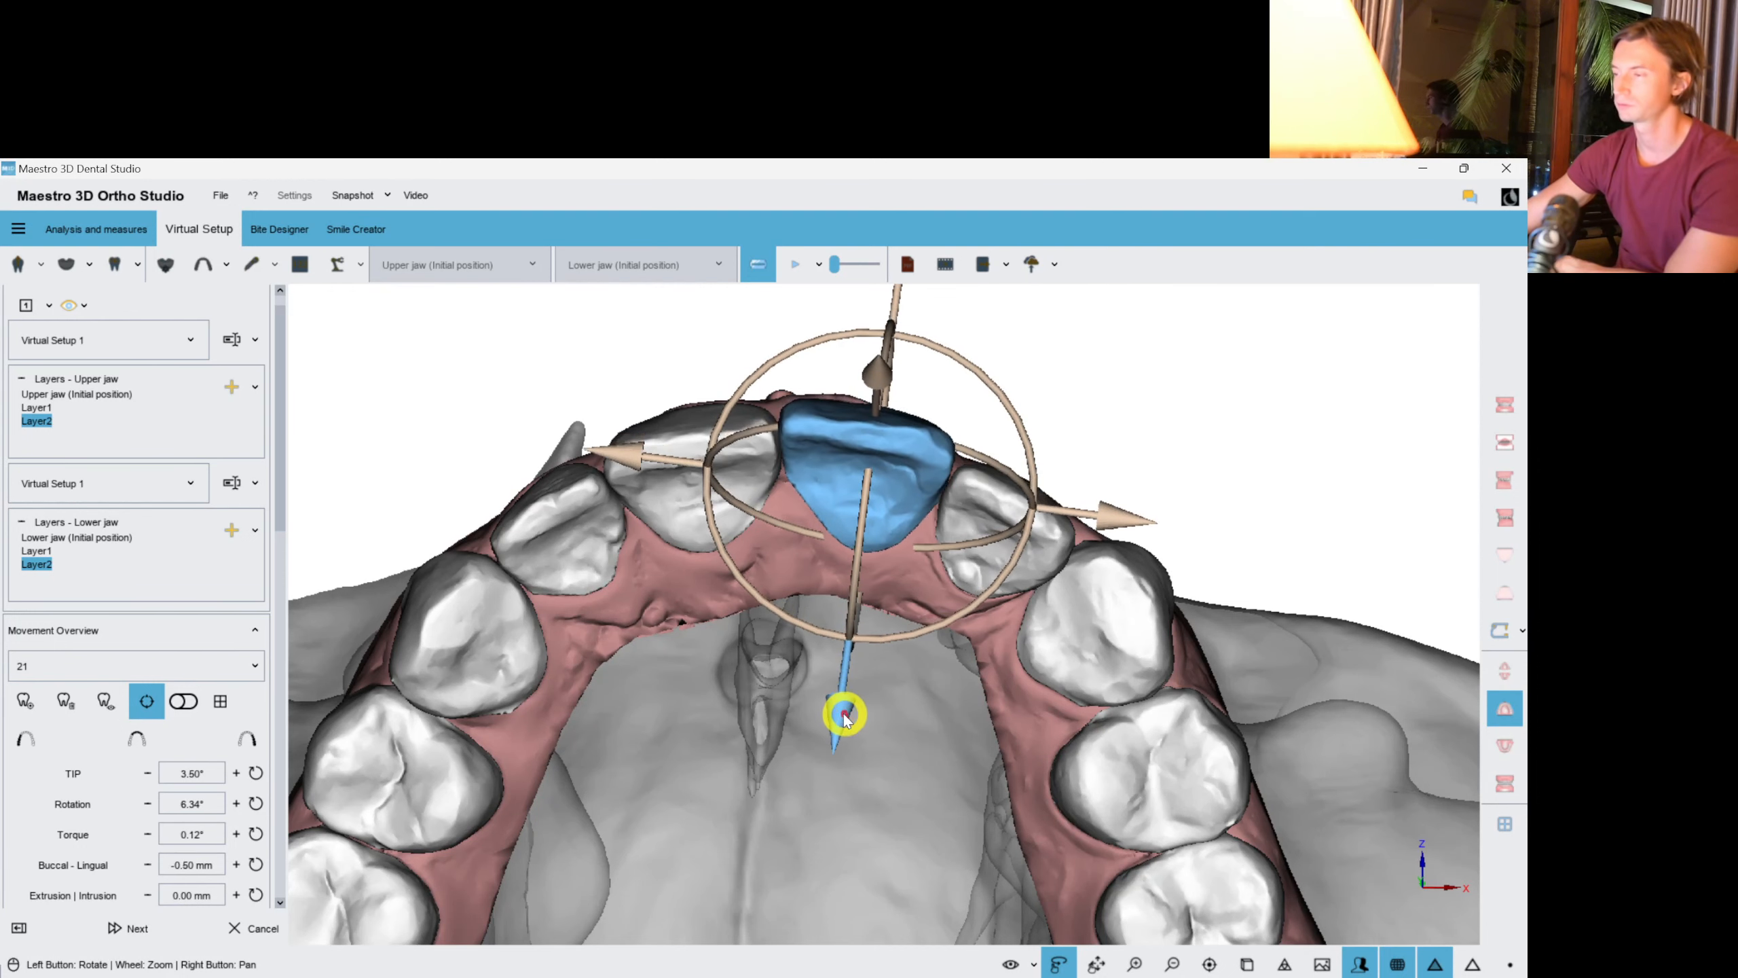
left_click_drag(860, 572, 845, 767)
Adjust upper left lateral incisor 22 to about 2.17° tip, 11.16° rotation, -6.36° torque and -0.59 mm buccal-lingual.
left_click(937, 666)
left_click_drag(937, 665, 898, 629)
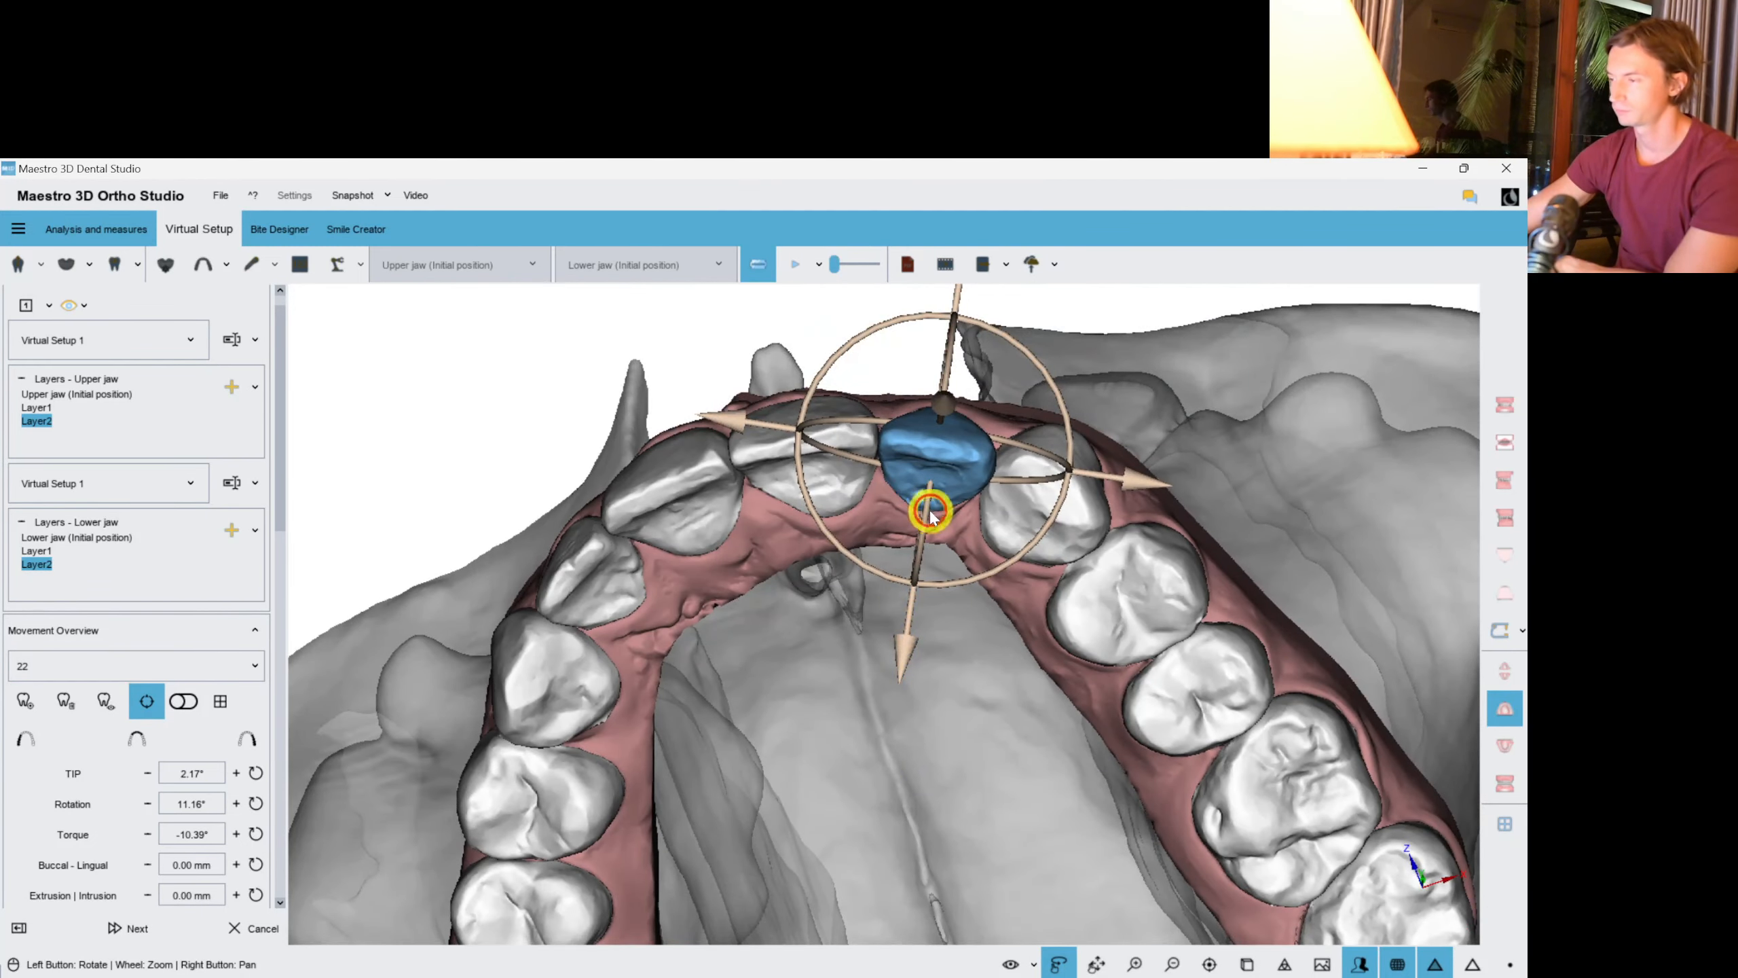
left_click_drag(930, 515, 925, 516)
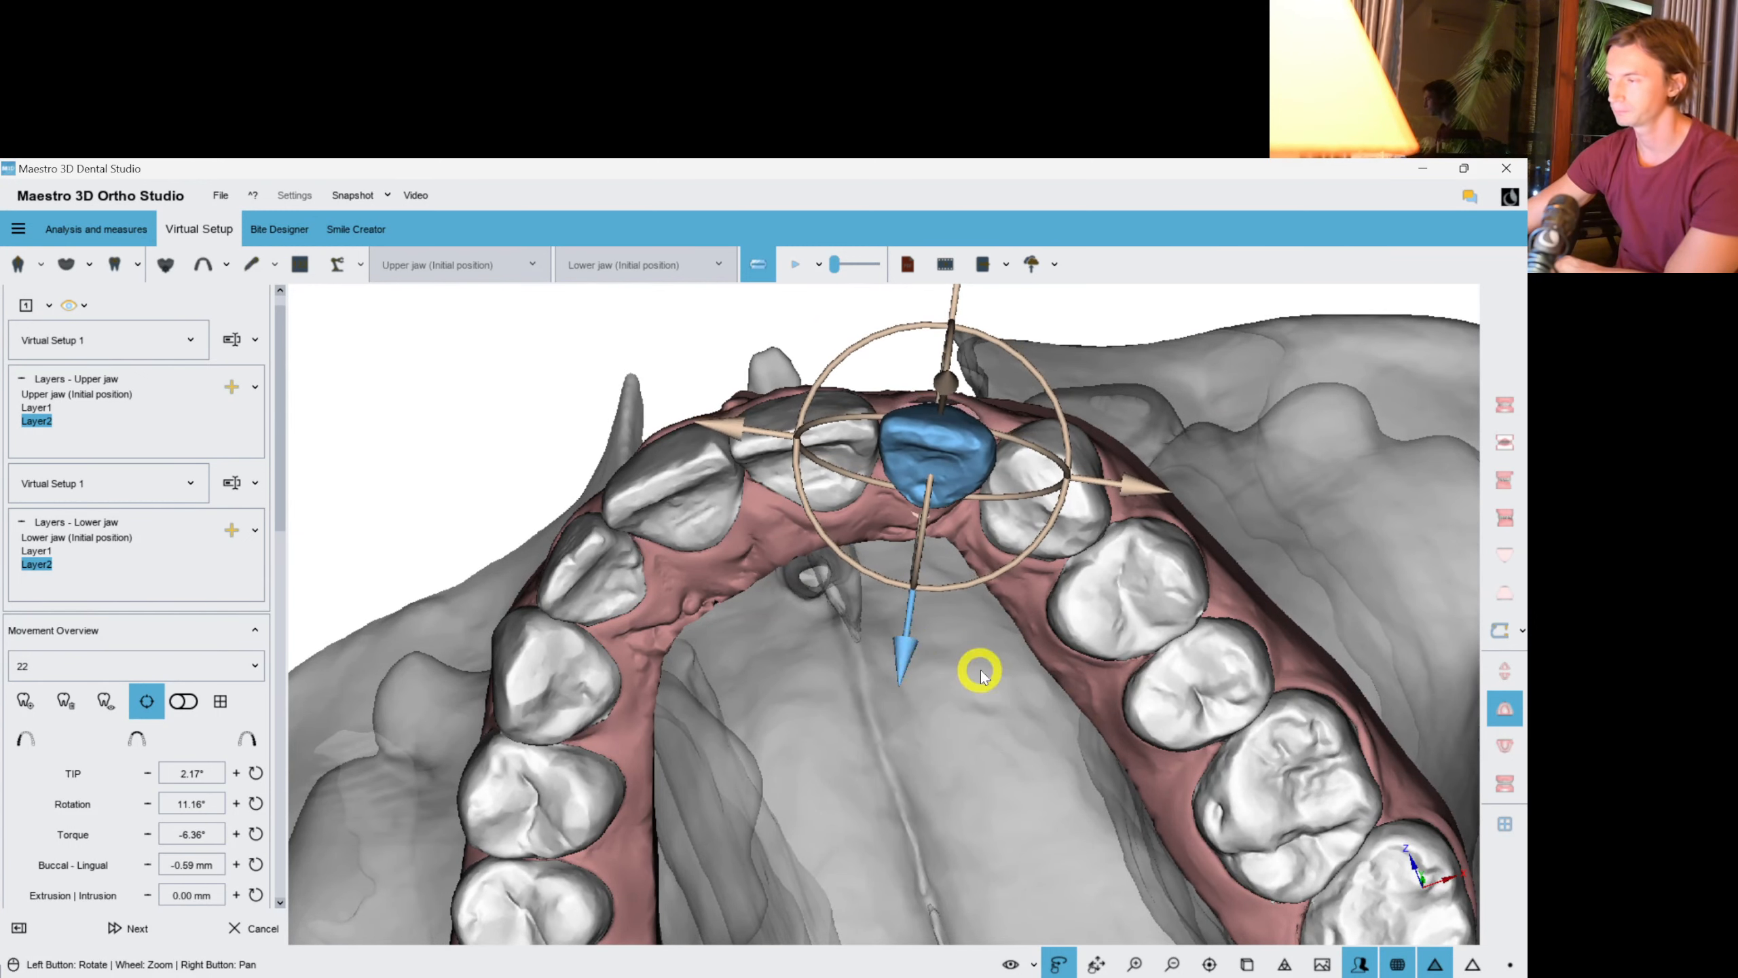
right_click(911, 663)
left_click_drag(911, 661, 875, 618)
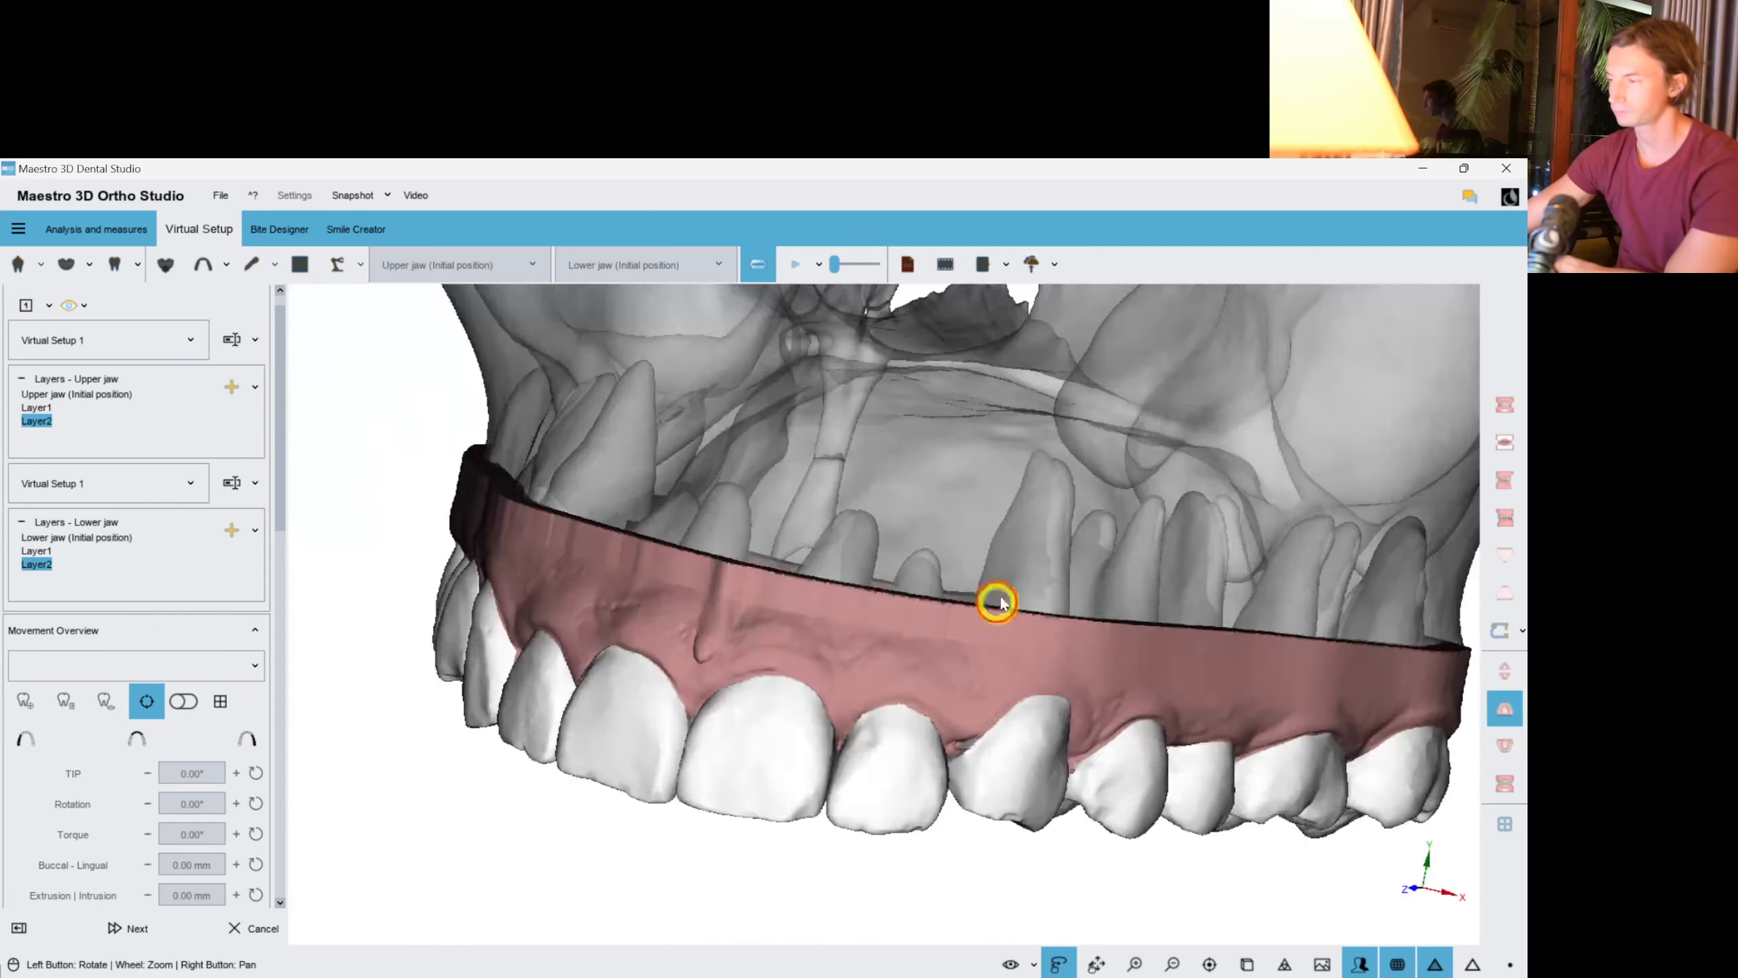
Set the extrusion/intrusion of upper central incisor 21 to about -0.17 mm and upper right lateral incisor 12 to about -0.85 mm.
left_click_drag(997, 603, 869, 665)
left_click(869, 667)
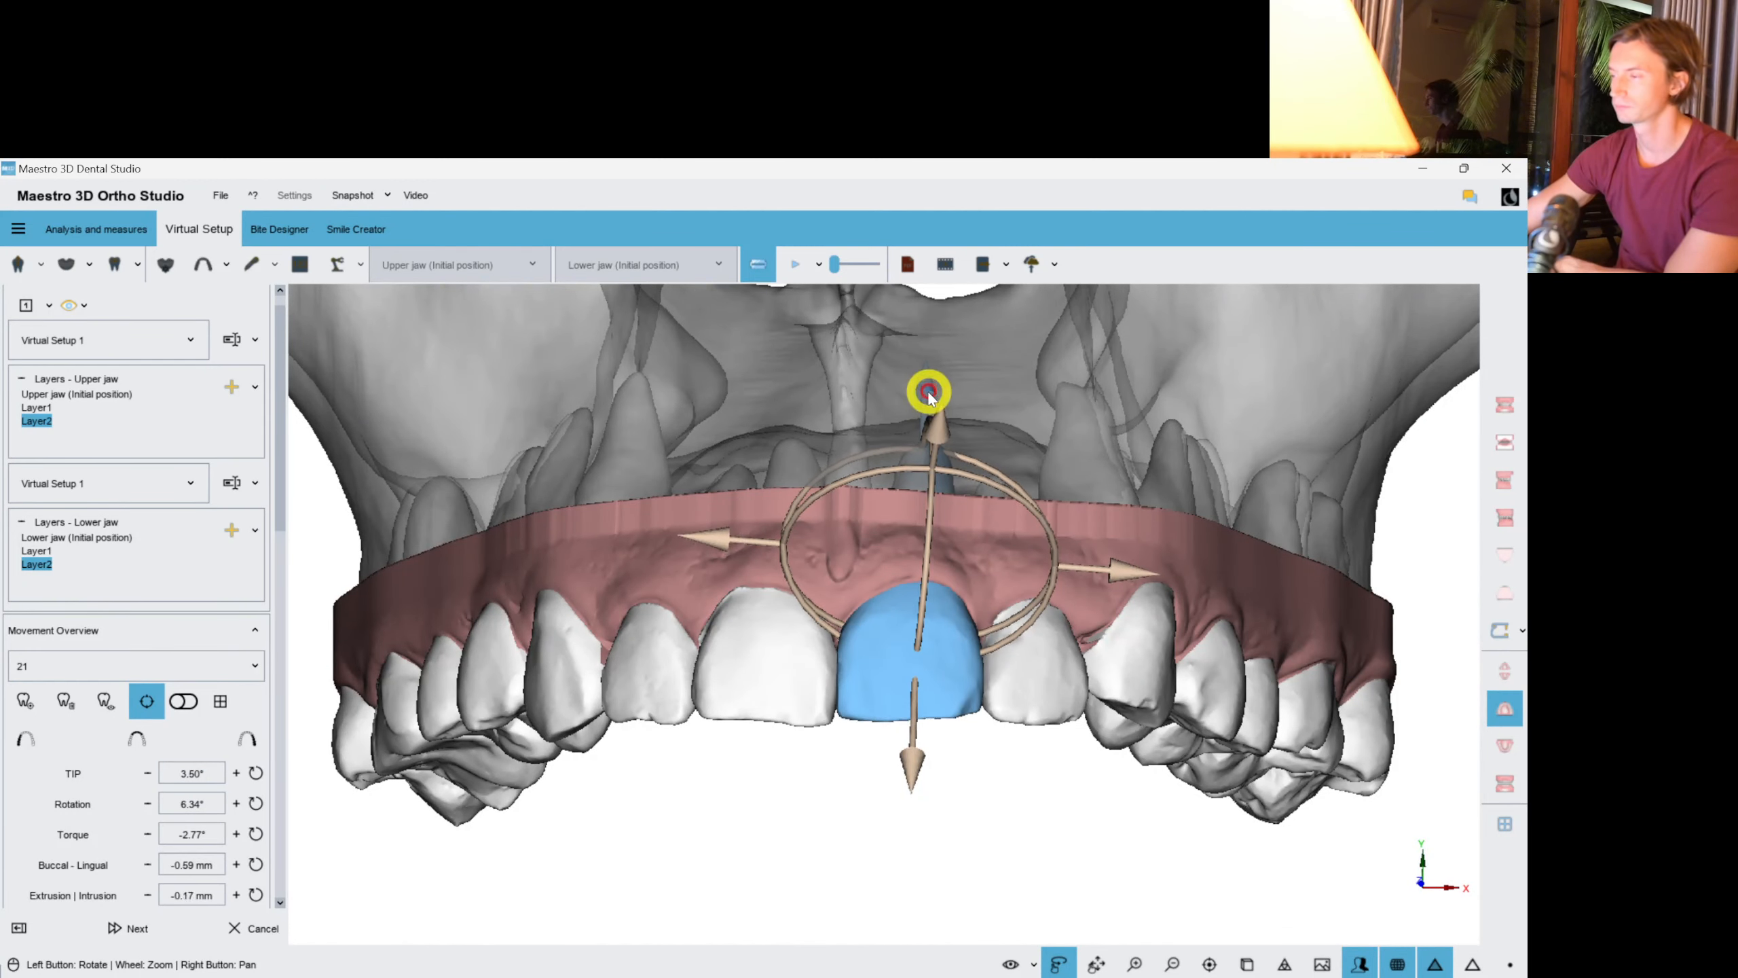
left_click(1014, 636)
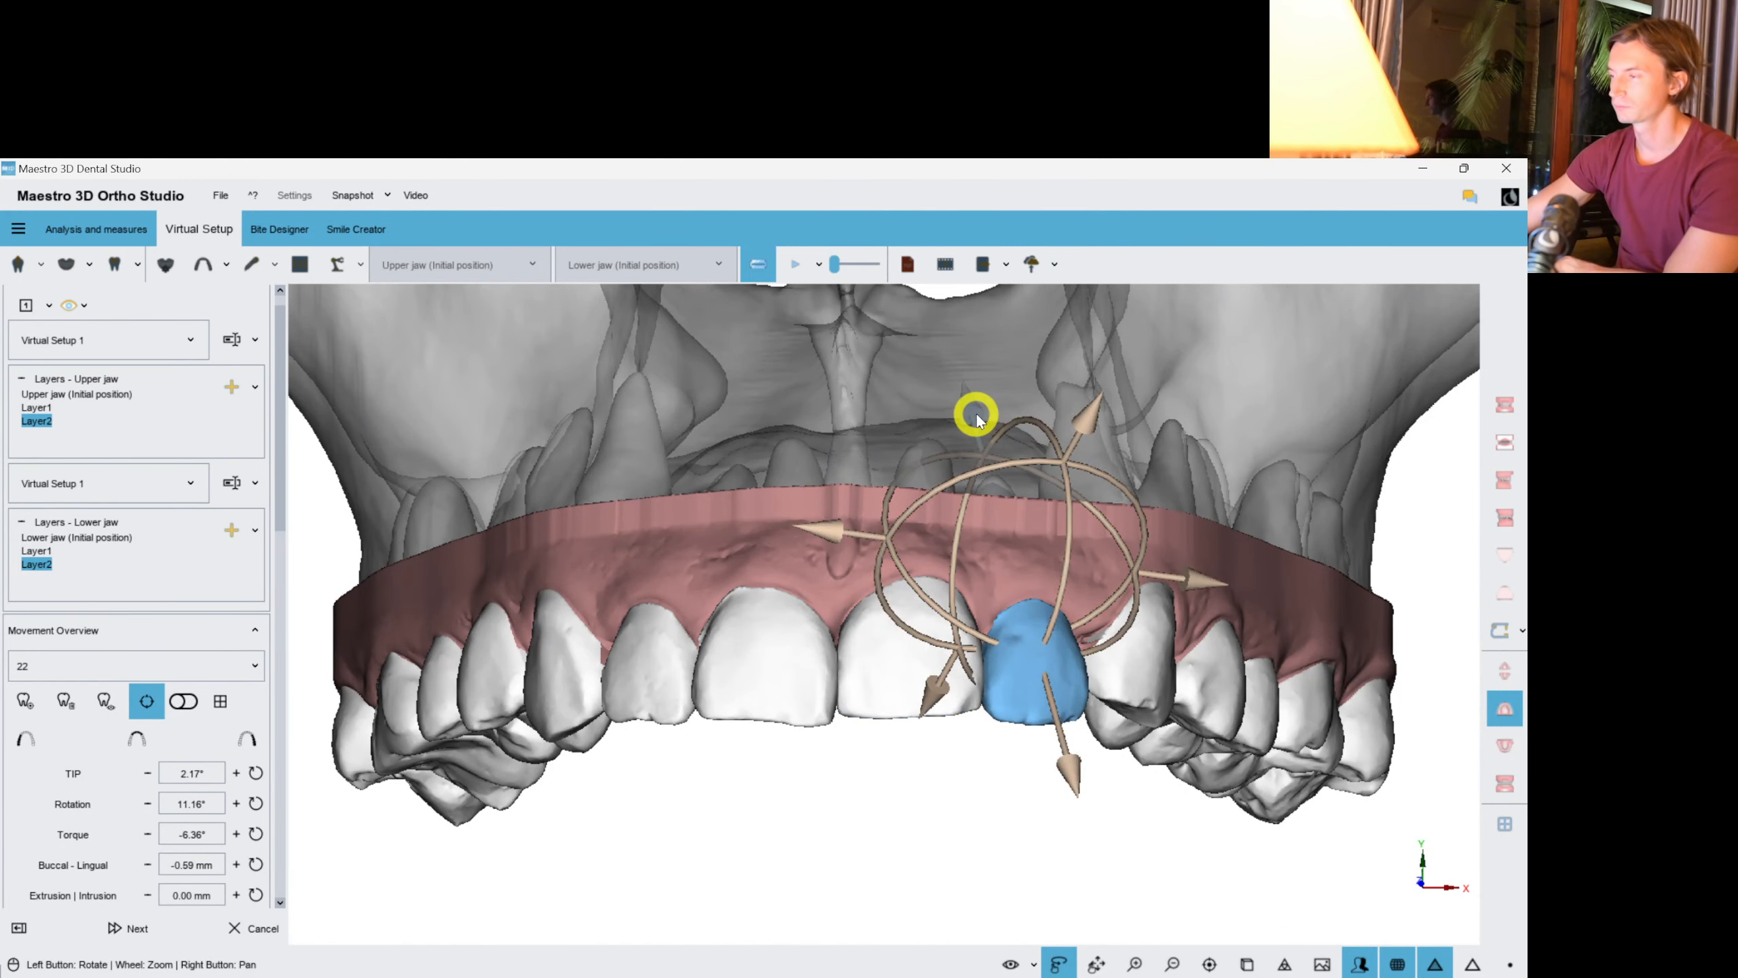
left_click(818, 633)
left_click_drag(862, 822, 782, 425)
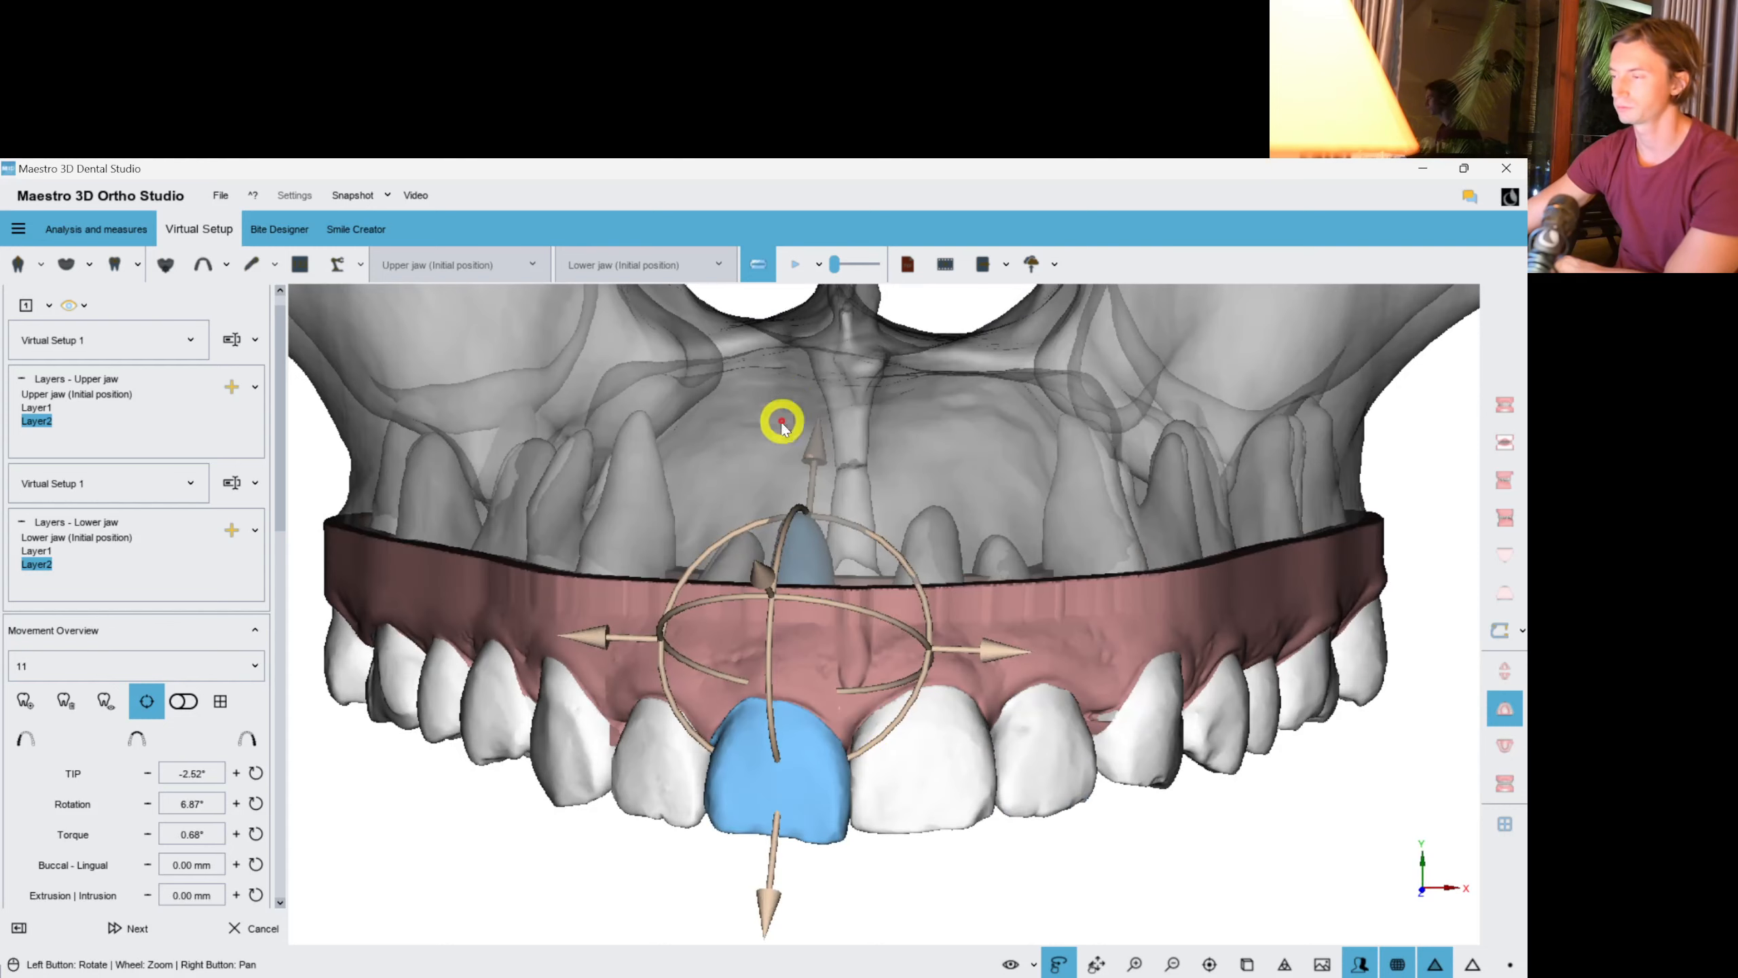
left_click(669, 714)
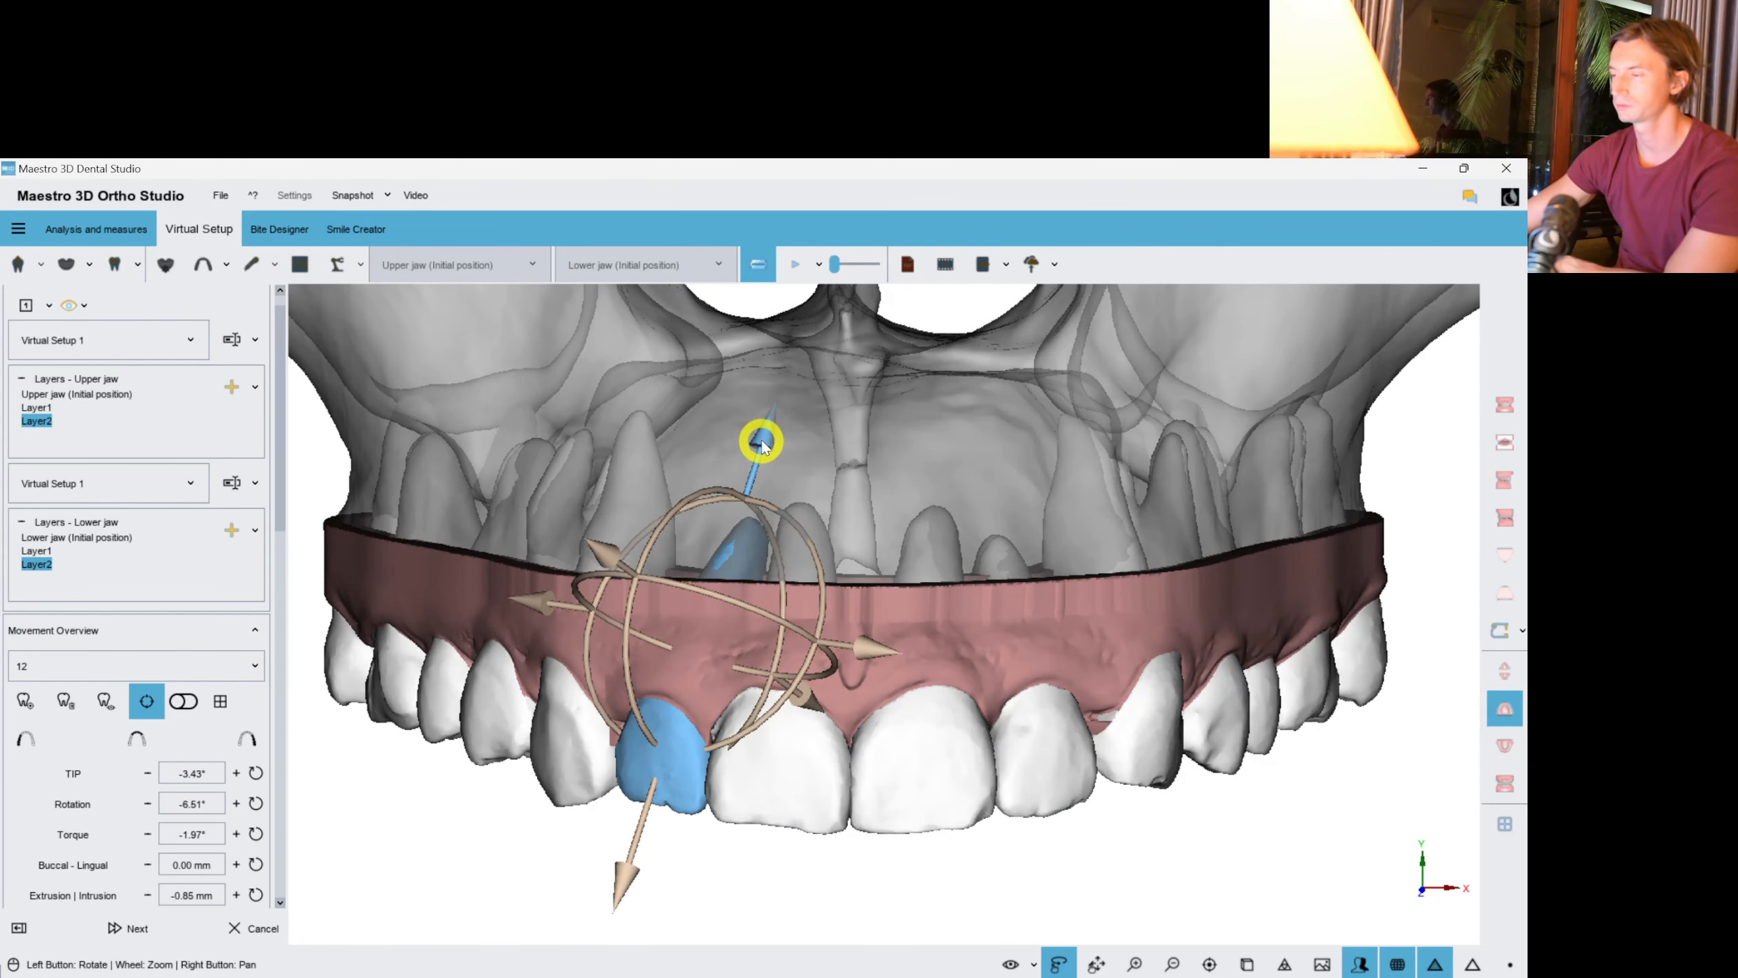
left_click(883, 569)
Show both arches together and examine the bite from the front and the side.
scroll(928, 722, "down", 2)
left_click_drag(927, 722, 1113, 715)
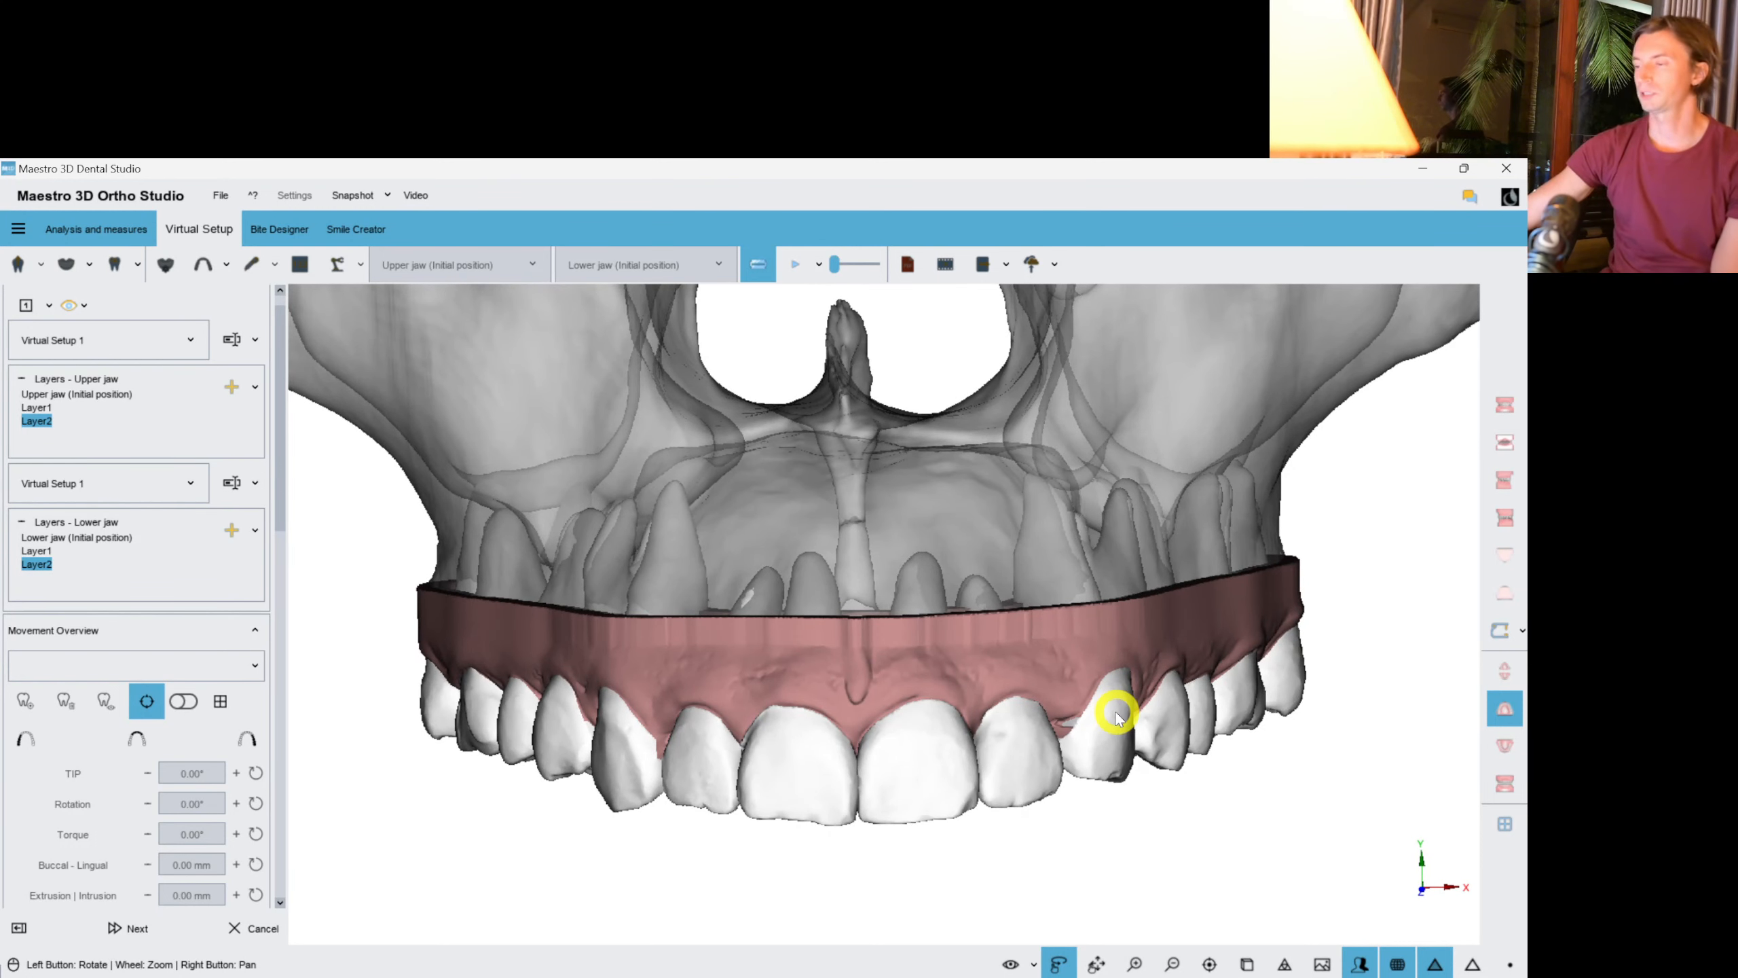
left_click(1508, 778)
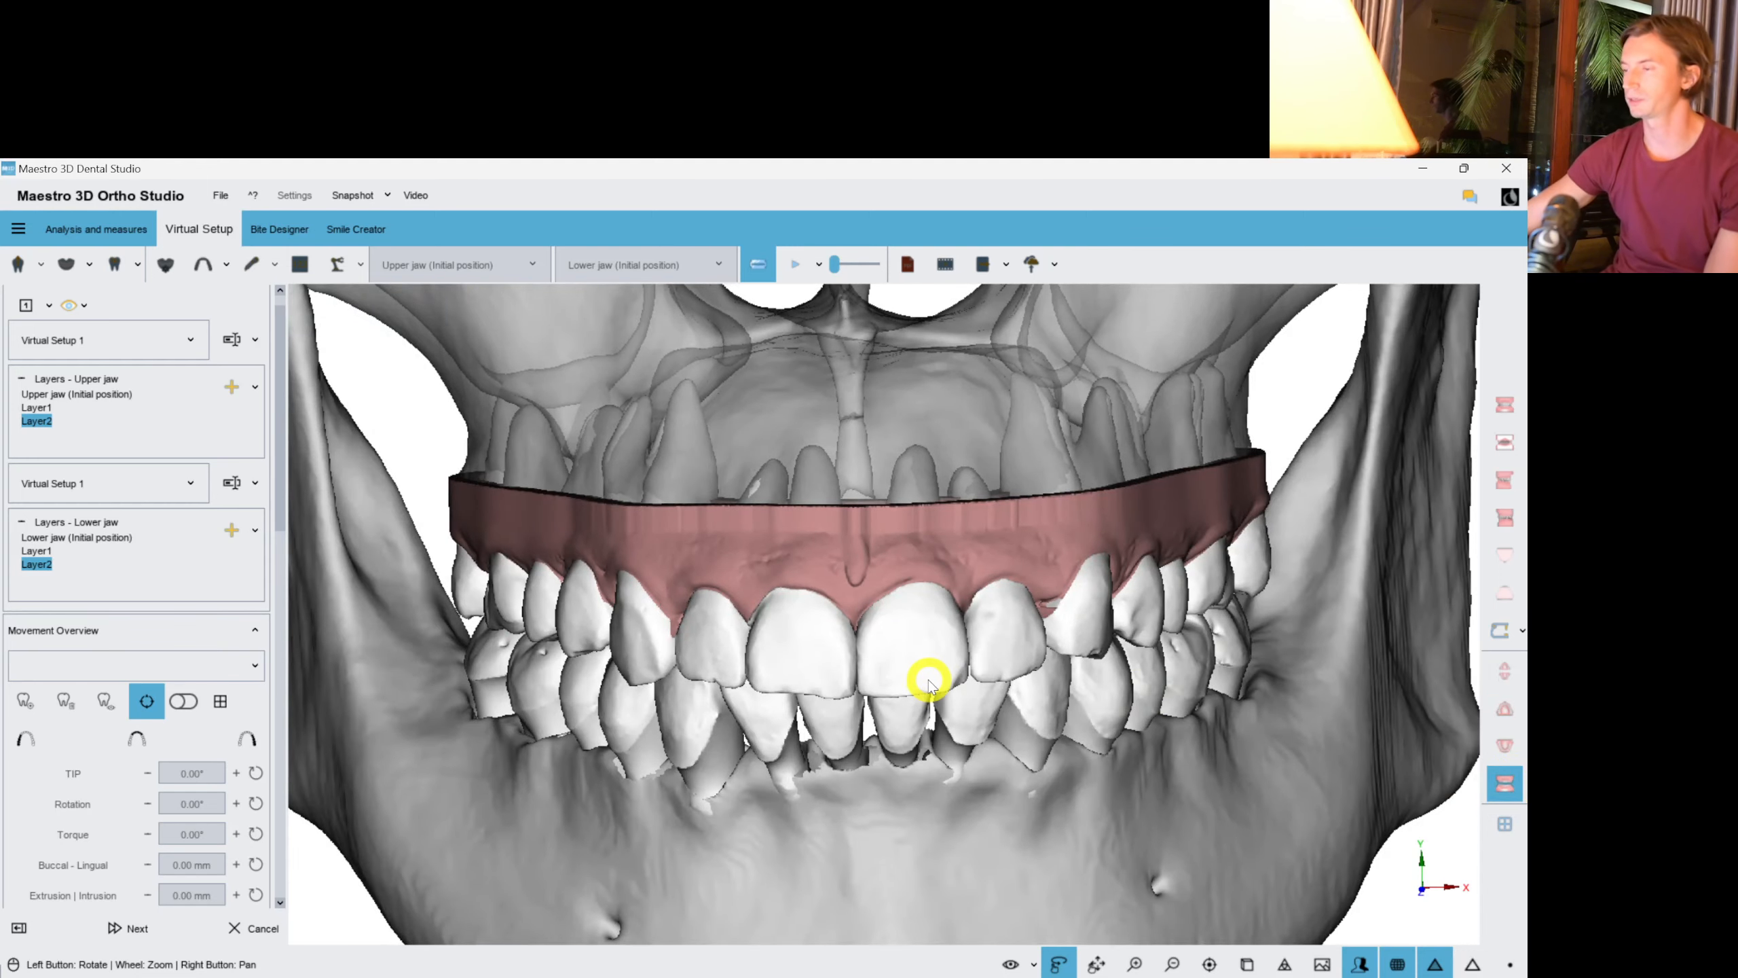
left_click_drag(854, 701, 965, 686)
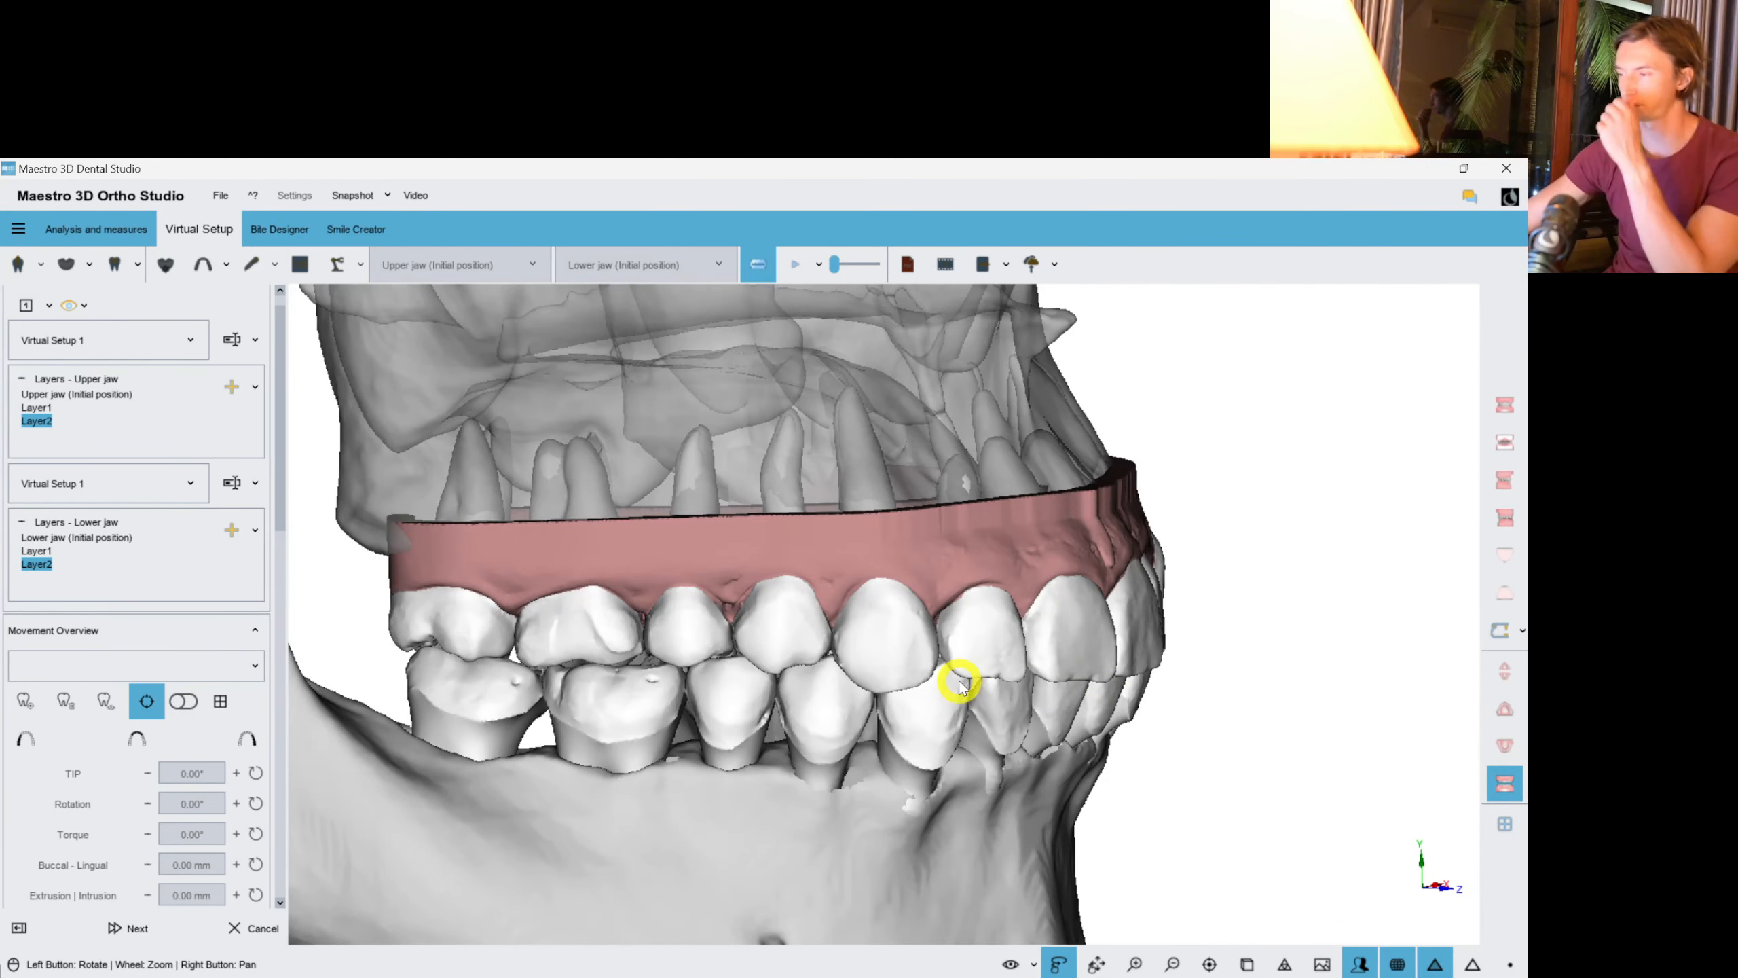
left_click_drag(1053, 727, 1407, 744)
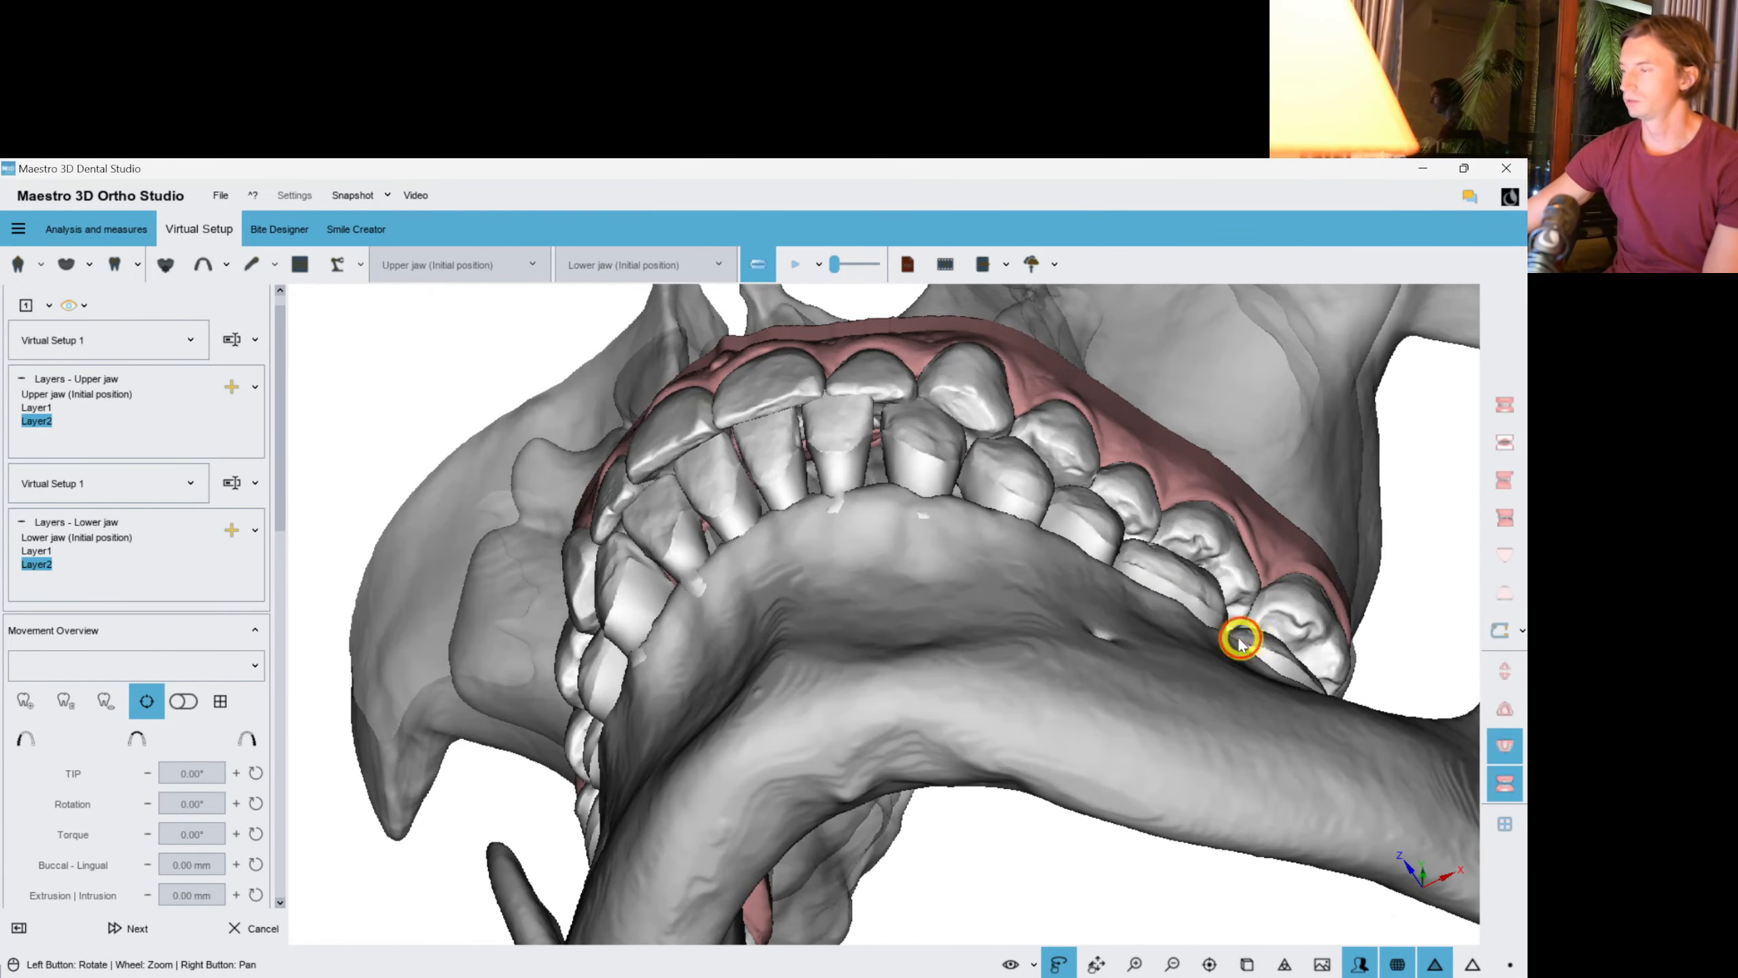
Isolate the lower arch and adjust lower left canine 33 to about -4.11° tip, 4.66° rotation and 5.09° torque.
left_click_drag(1240, 640, 1090, 602)
left_click(994, 452)
right_click_drag(881, 601, 830, 674)
scroll(859, 657, "up", 2)
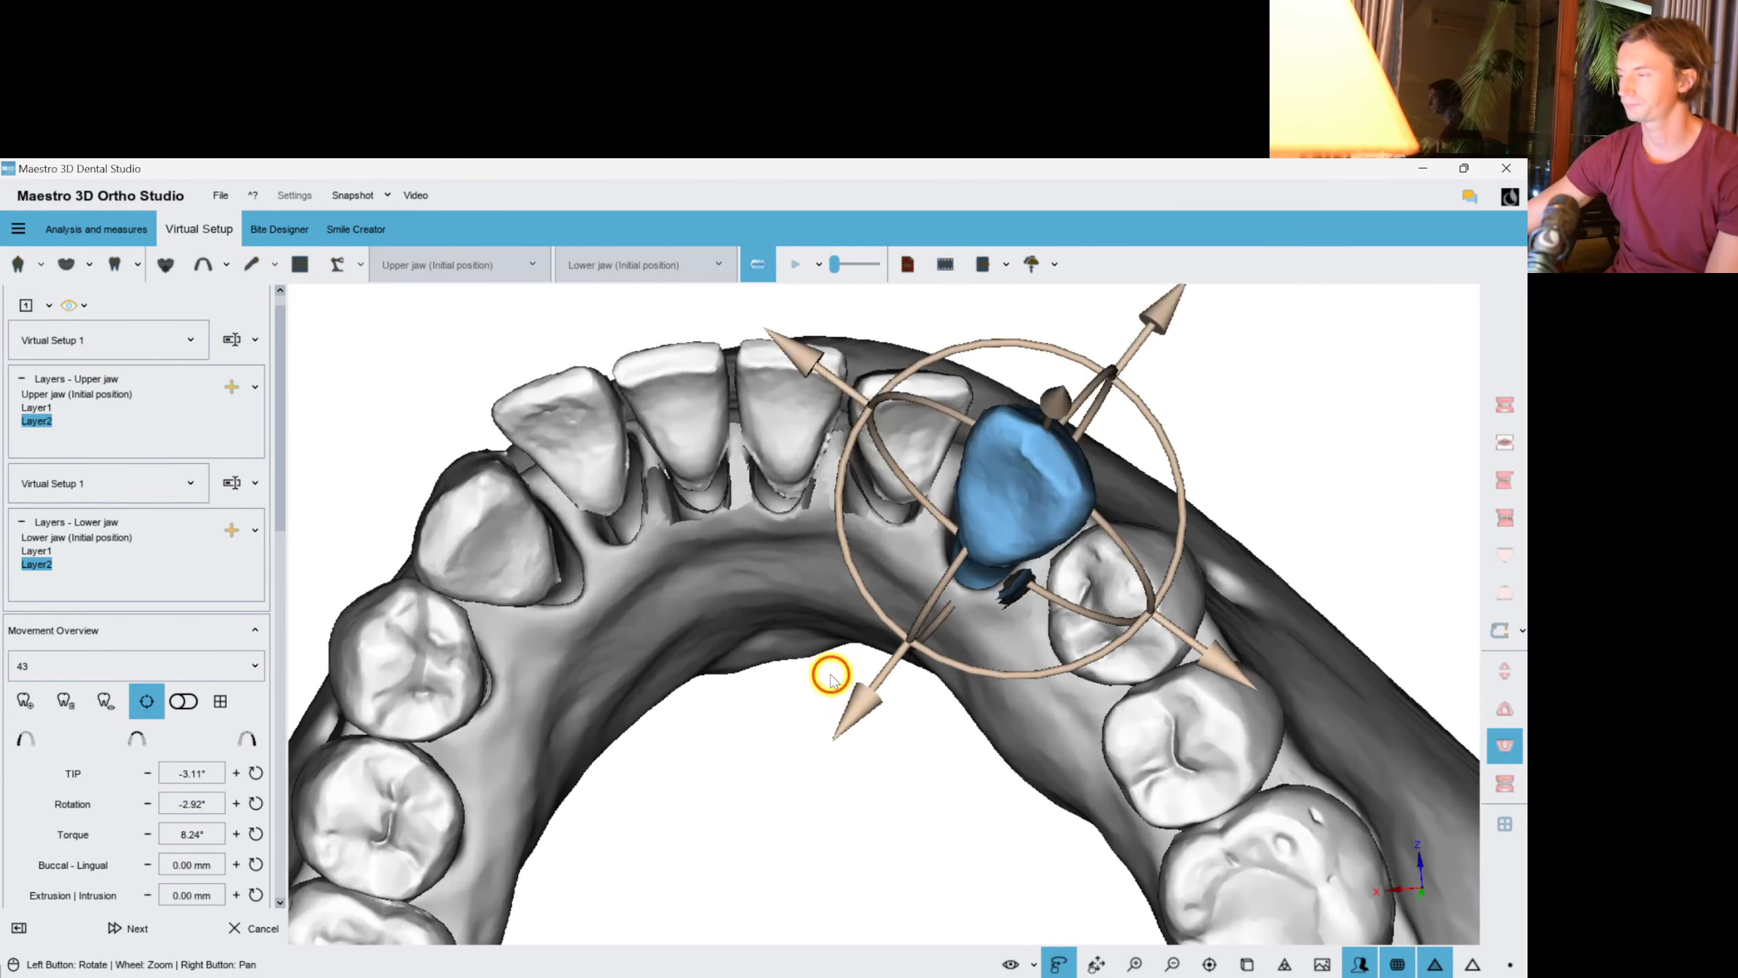
left_click_drag(1129, 556, 939, 605)
left_click(557, 575)
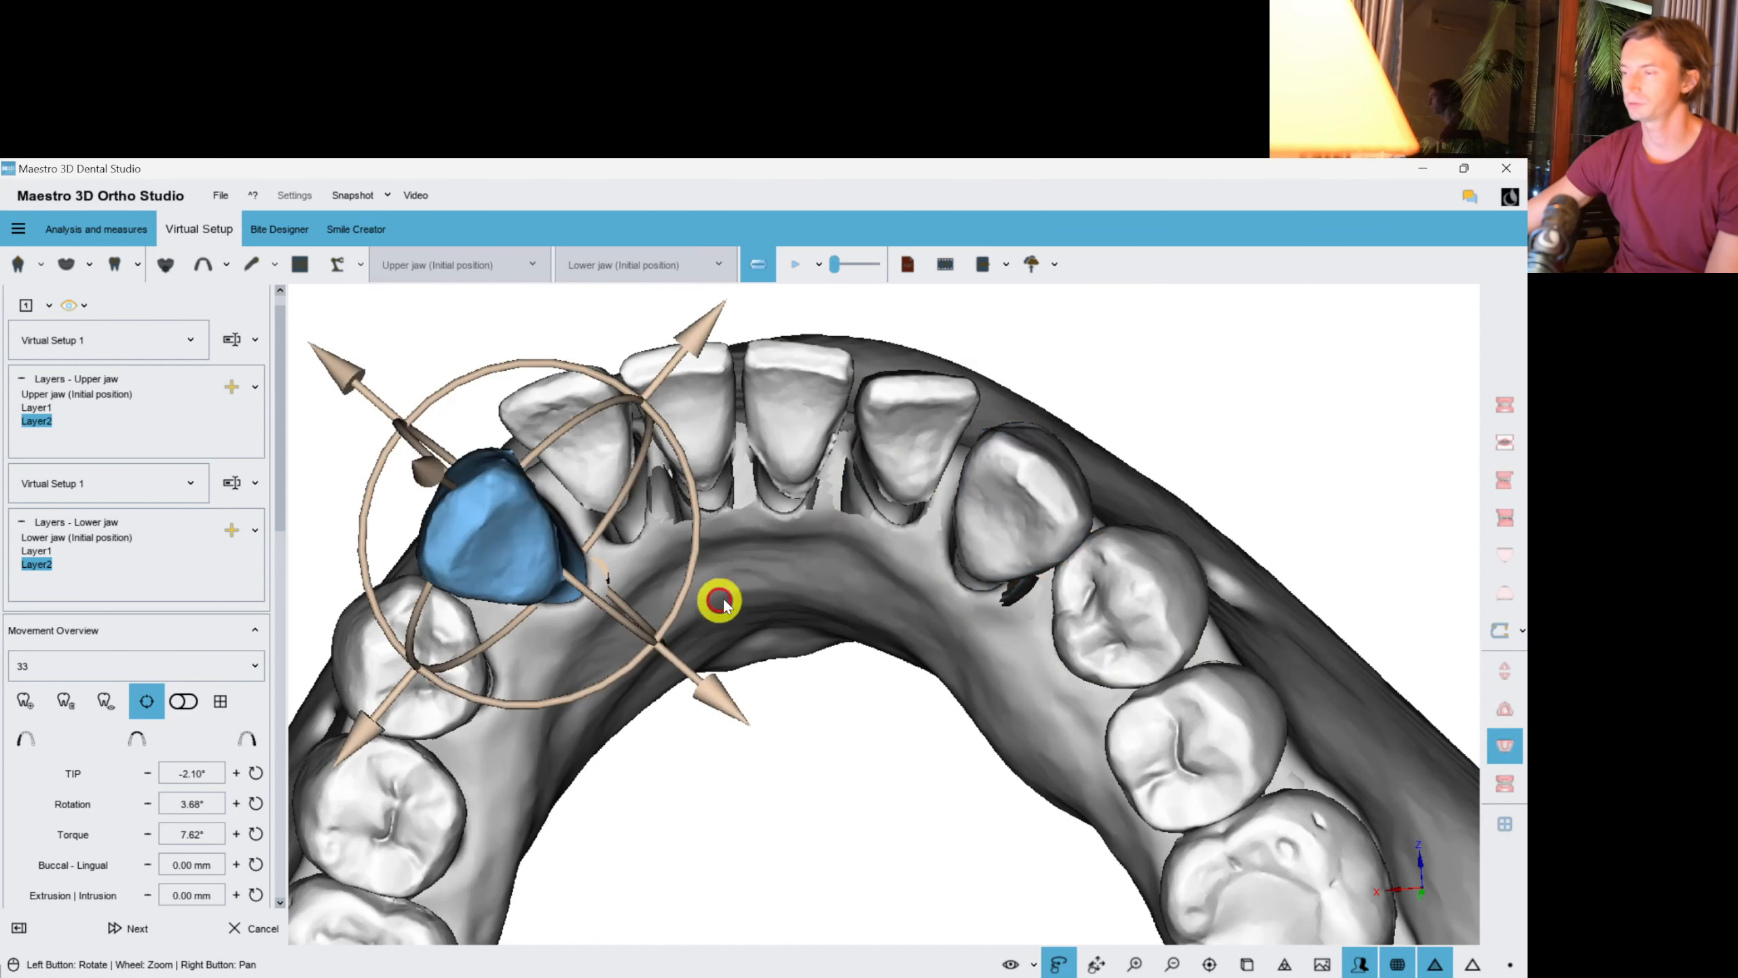
left_click_drag(718, 601, 649, 497)
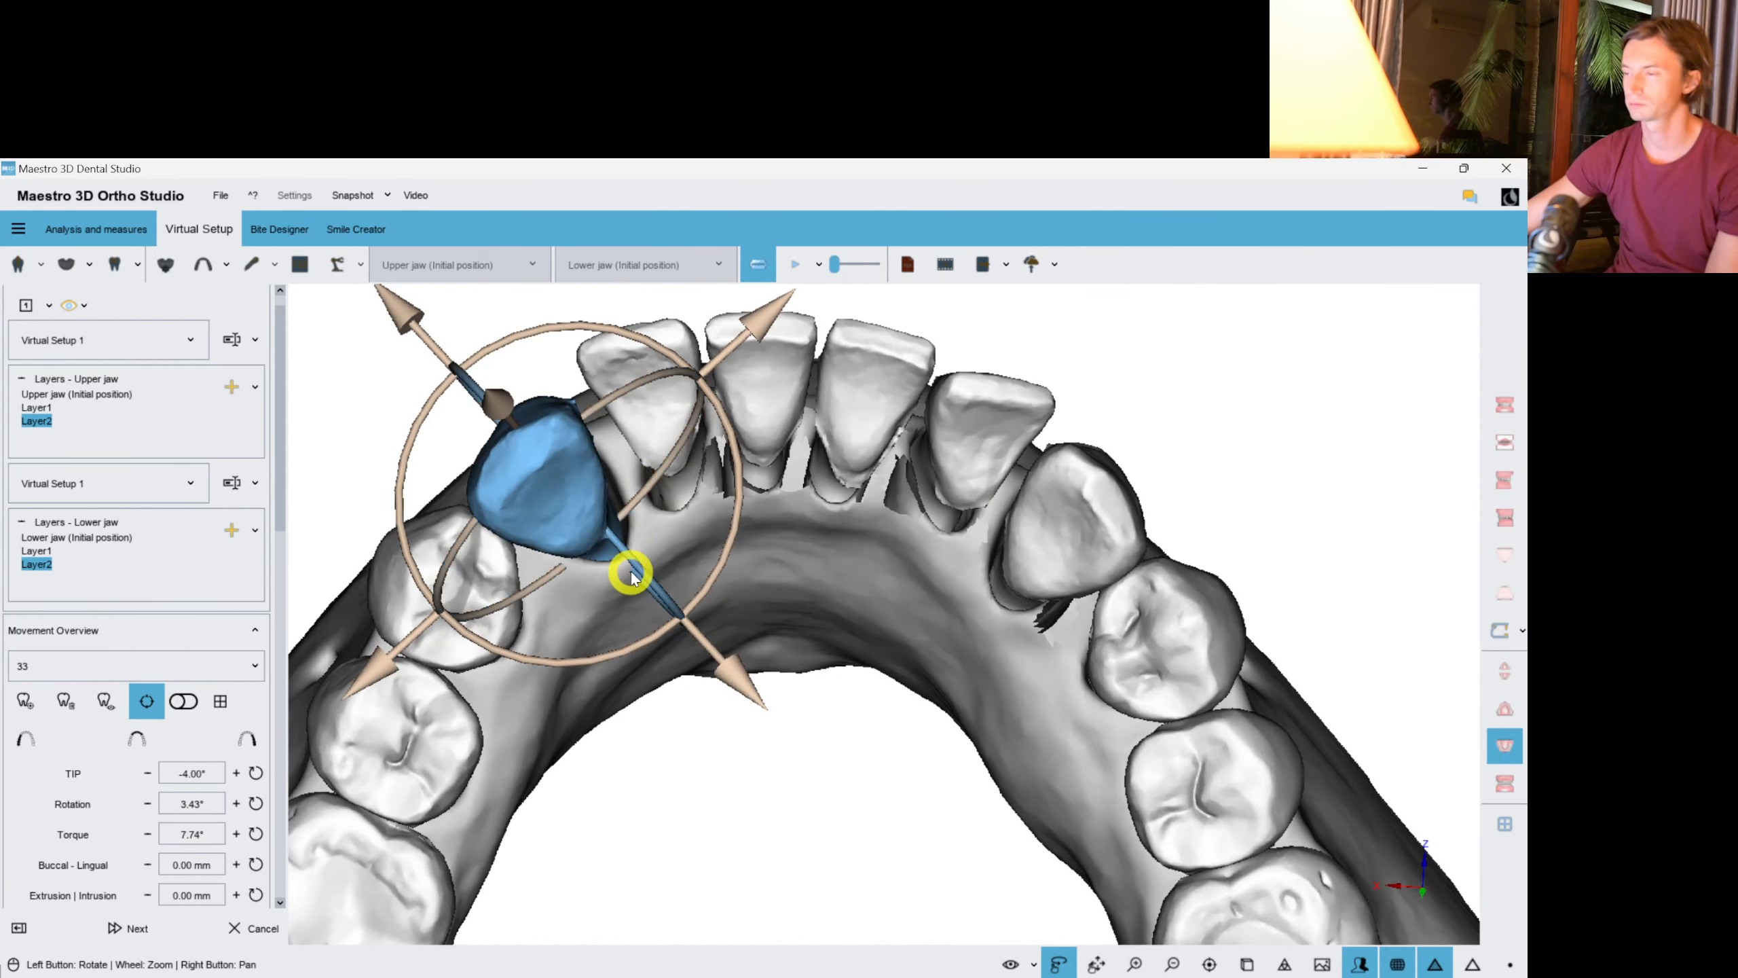
left_click_drag(631, 575, 637, 498)
left_click_drag(733, 543, 726, 557)
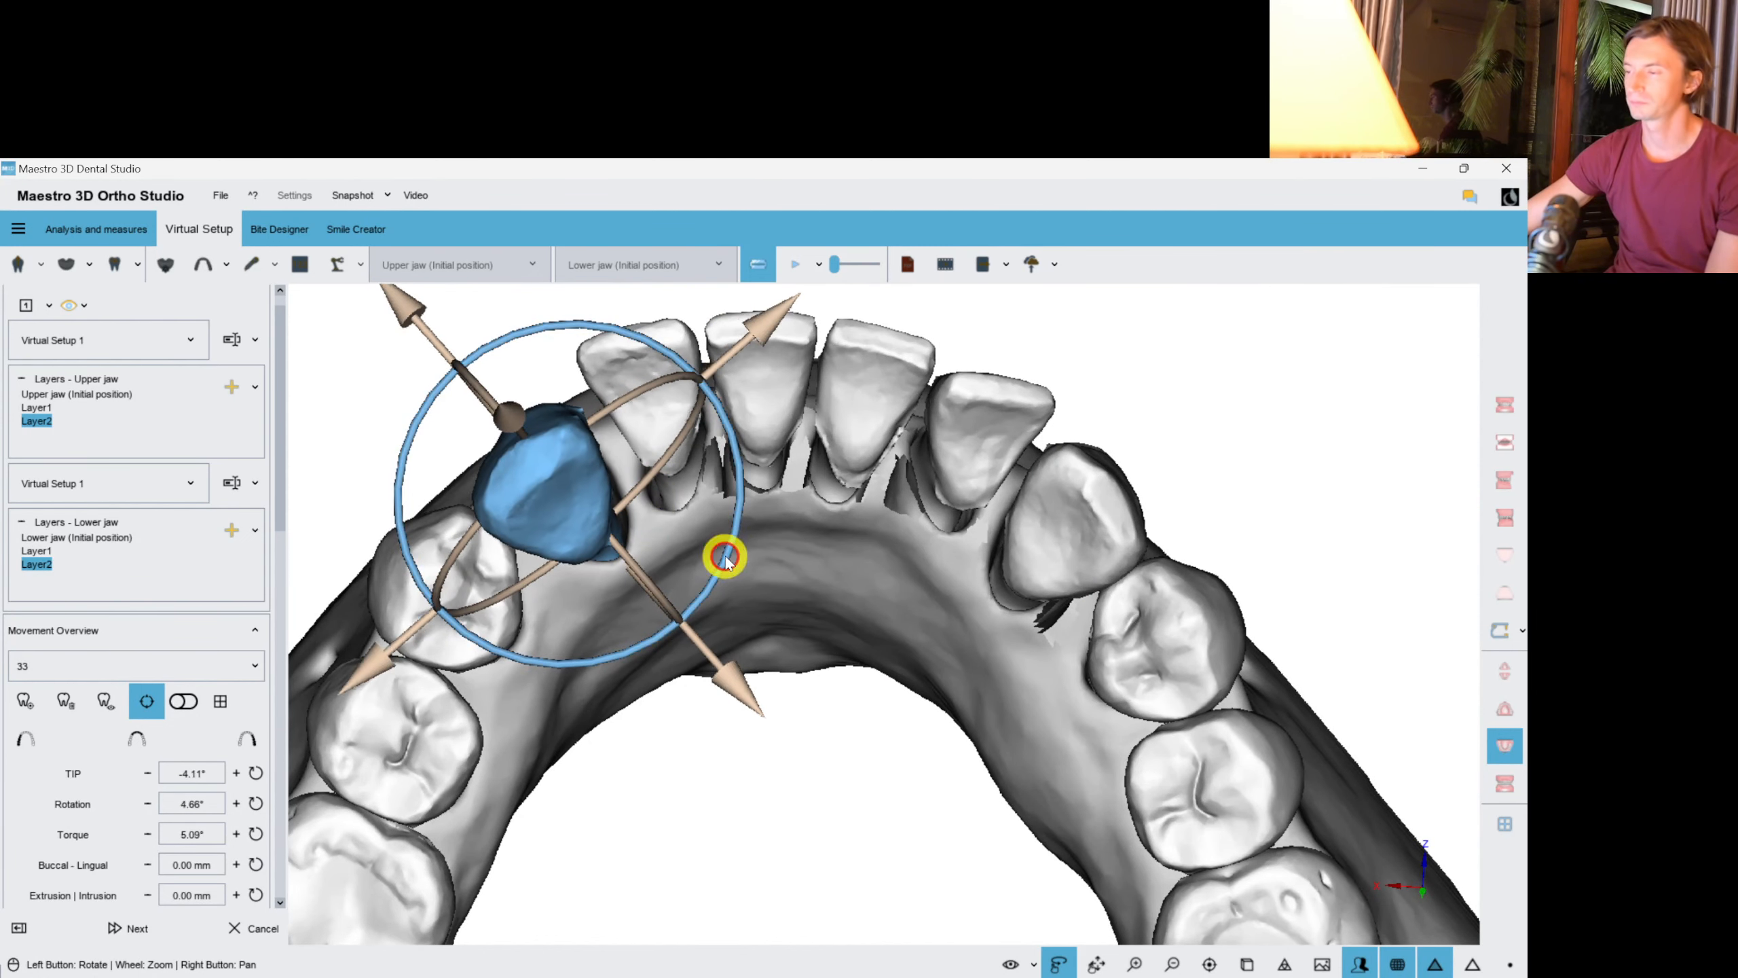
left_click(805, 668)
Adjust lower right canine 43 to about -4.47° tip, -3.11° rotation and 2.84° torque.
left_click(1034, 565)
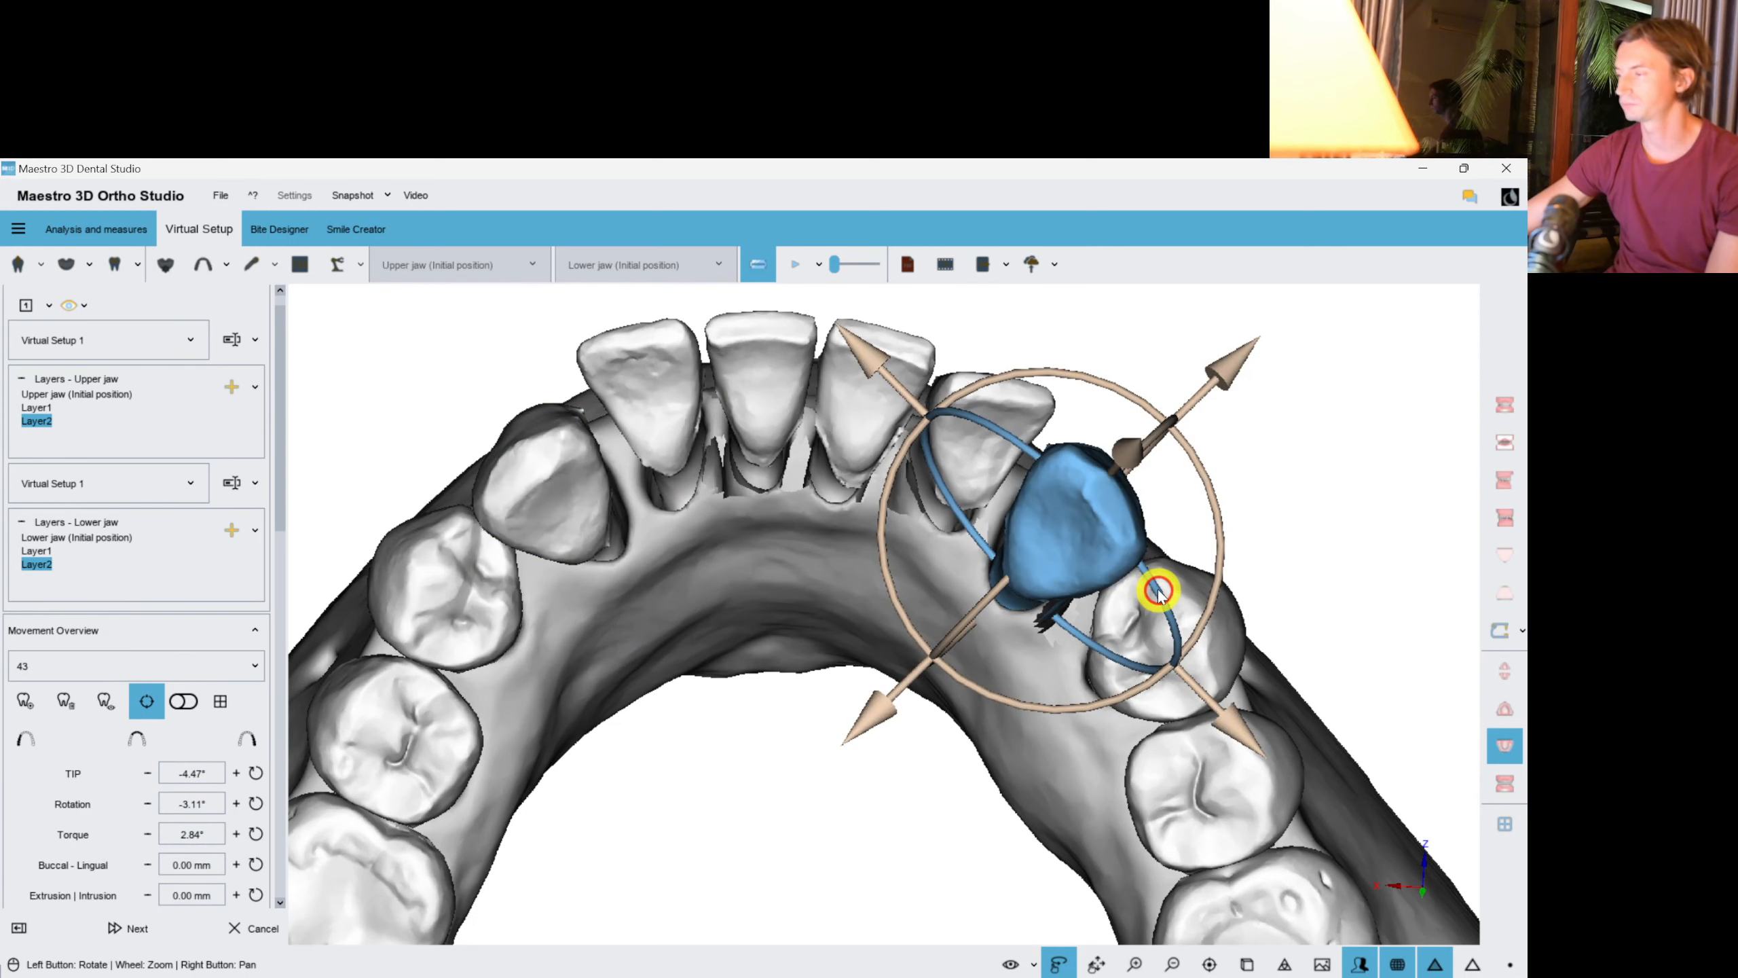
left_click(1129, 455)
left_click_drag(982, 518, 861, 551)
left_click(918, 531)
Adjust lower left lateral incisor 32 to about -5.59° tip, -21.92° rotation, -4.78° torque, and central incisor 31 to -2.90° tip, 4.34° rotation, -6.69° torque.
left_click(847, 482)
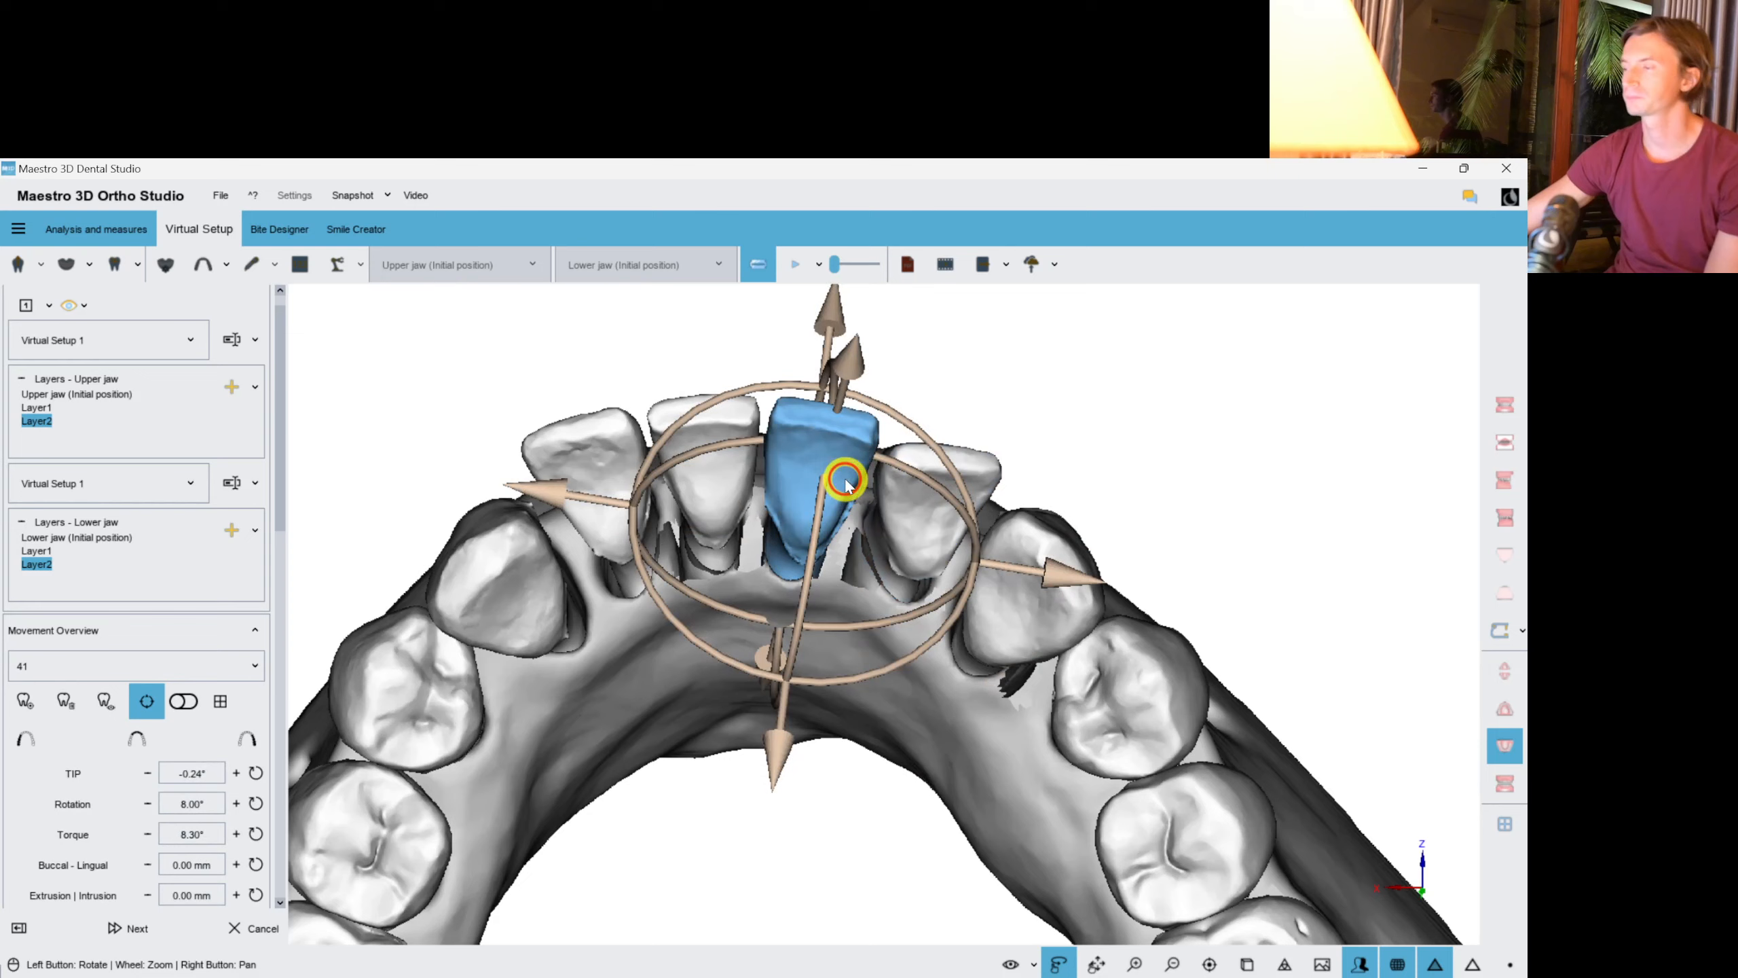
left_click(604, 476)
left_click_drag(705, 695, 671, 590)
left_click_drag(875, 843, 707, 655)
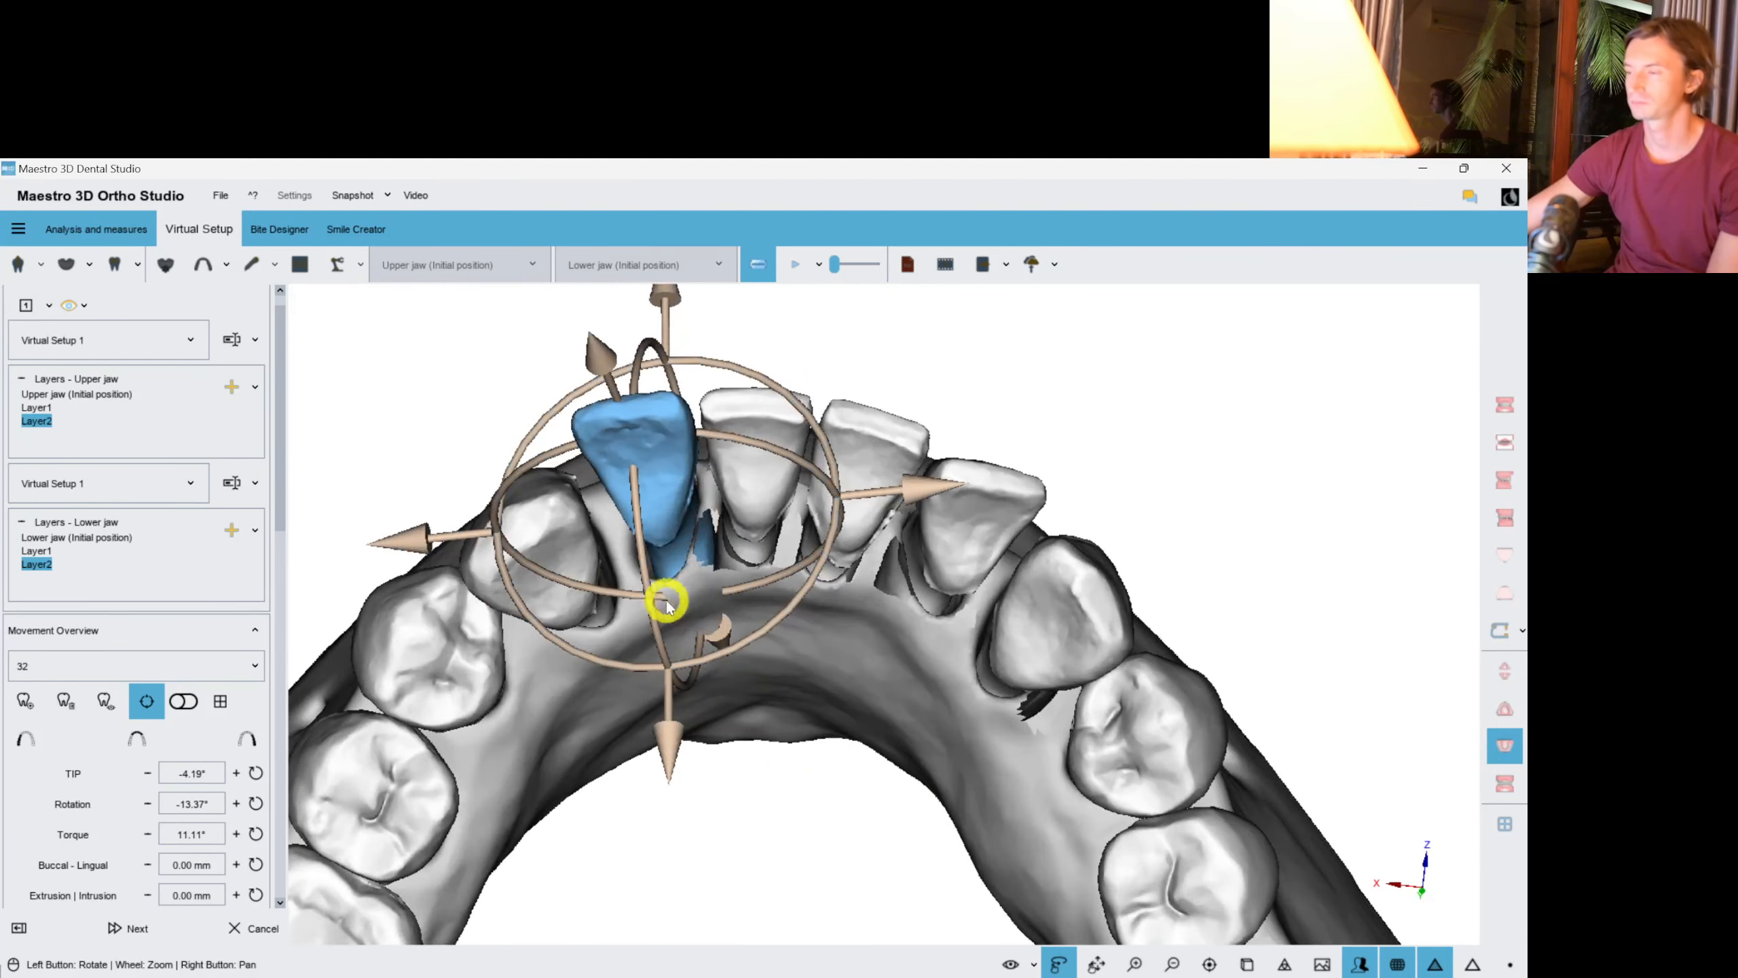
left_click_drag(648, 597, 648, 637)
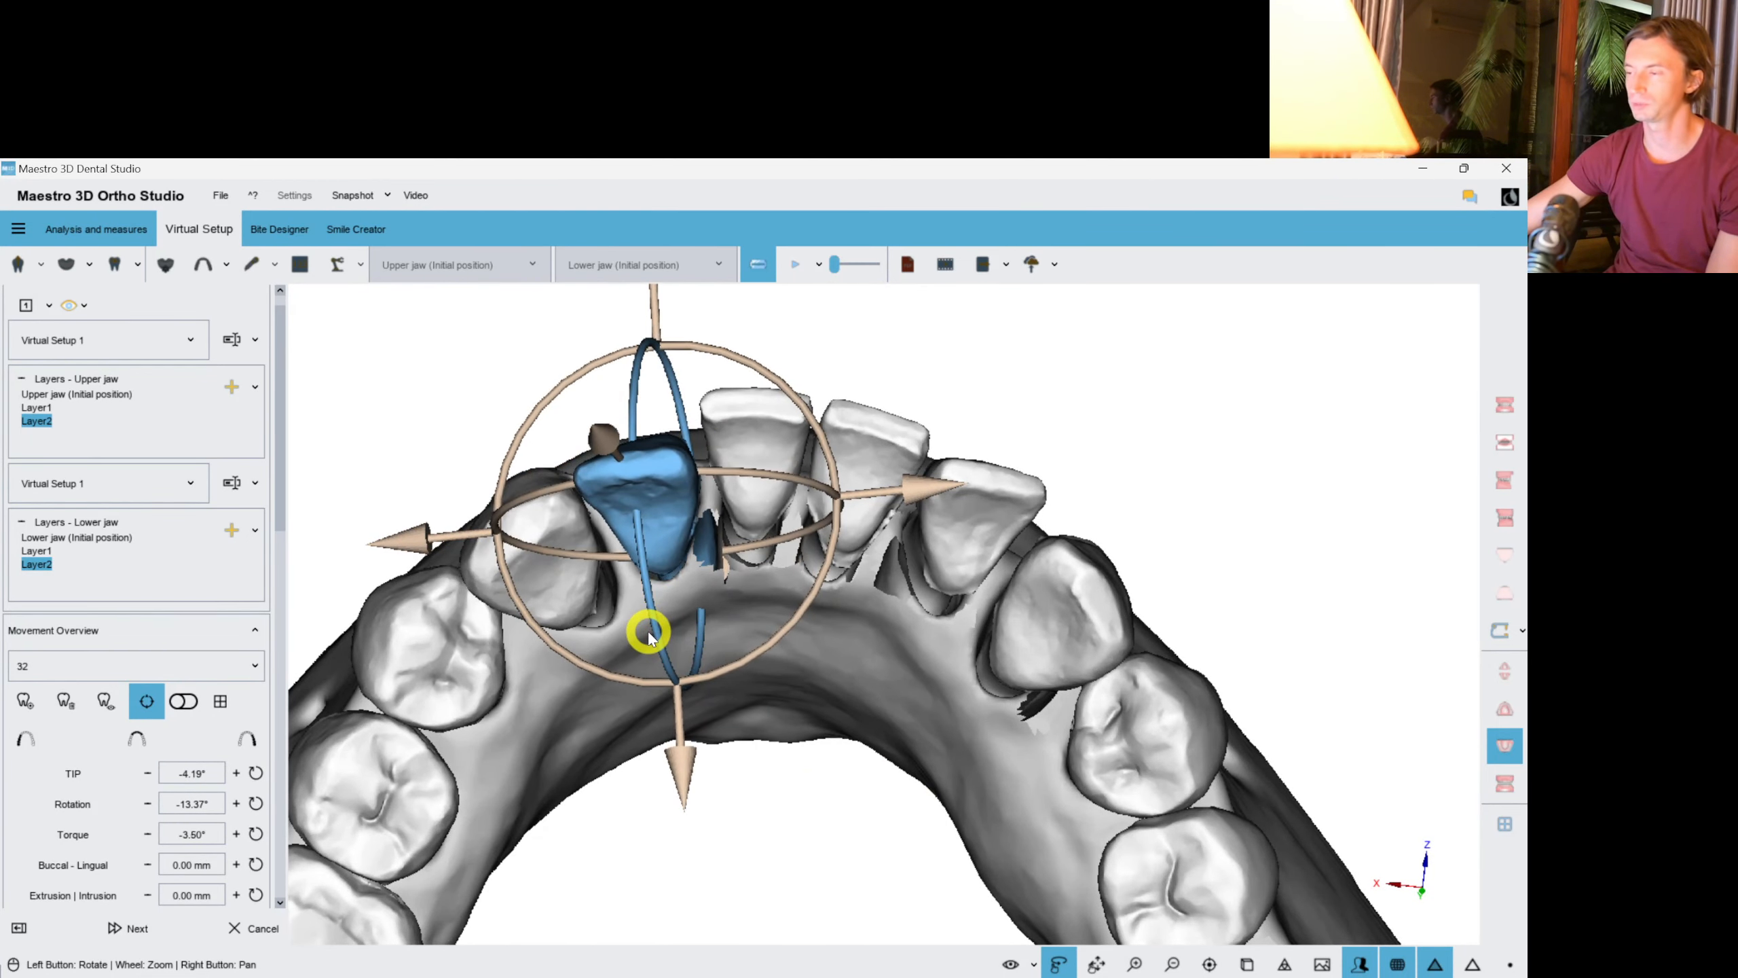
left_click_drag(778, 698, 668, 627)
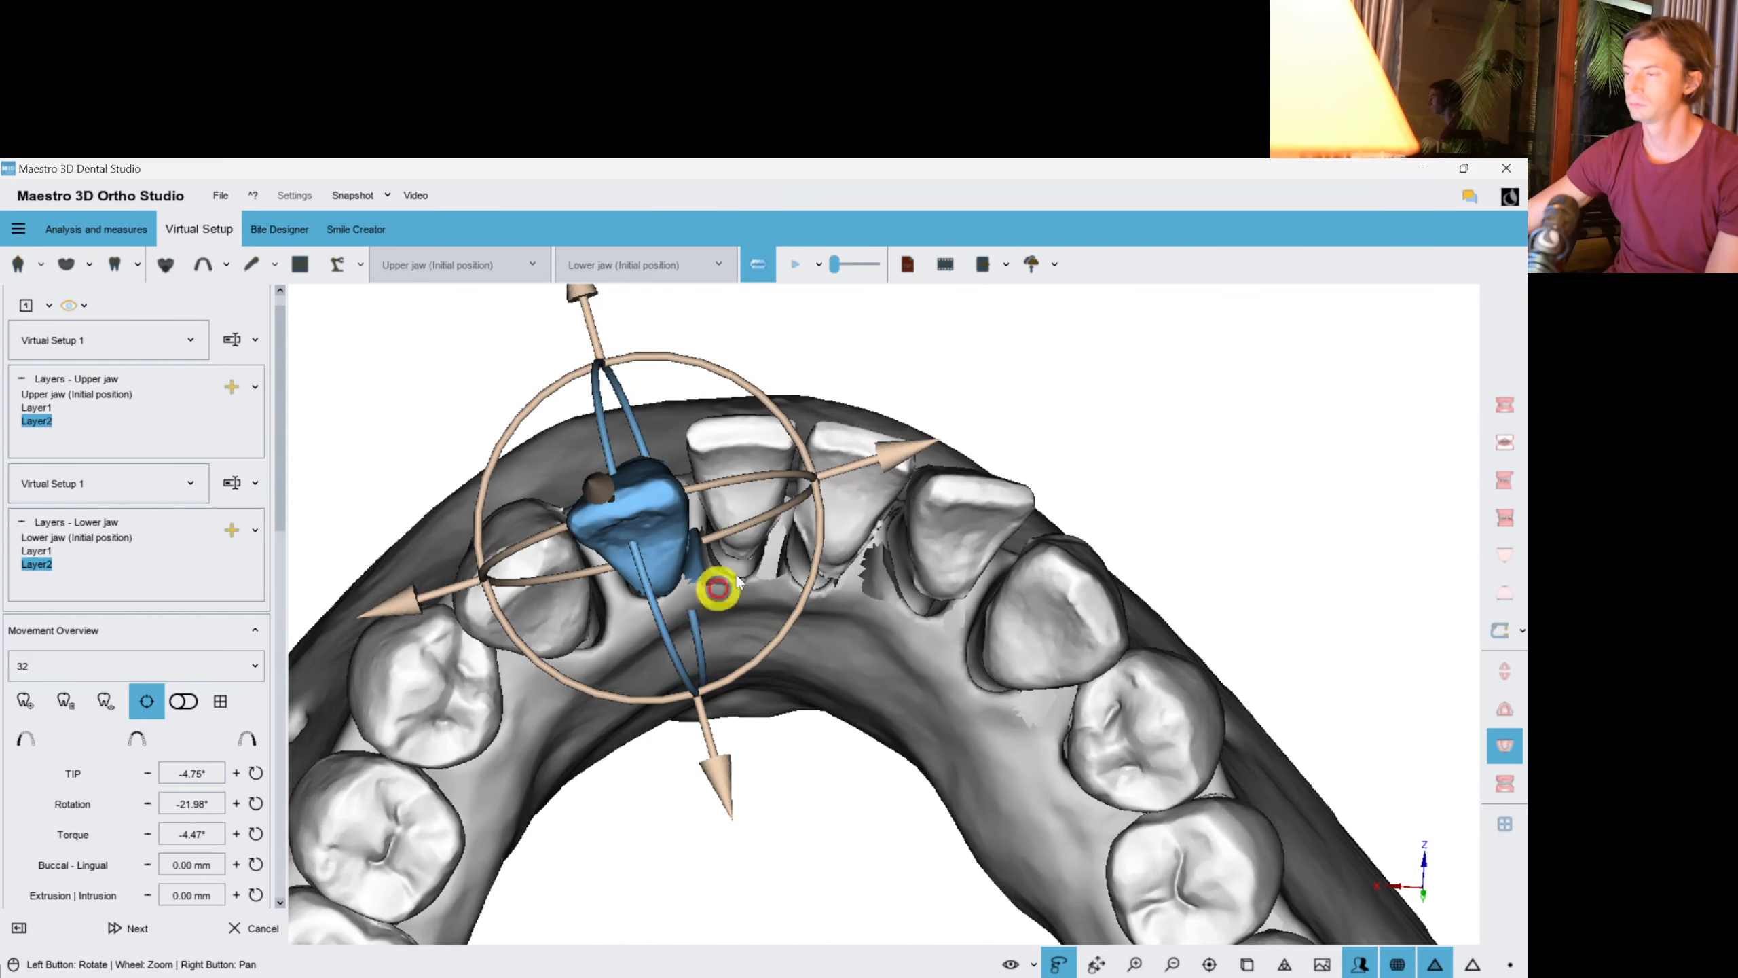
left_click(751, 513)
left_click_drag(751, 546, 762, 575)
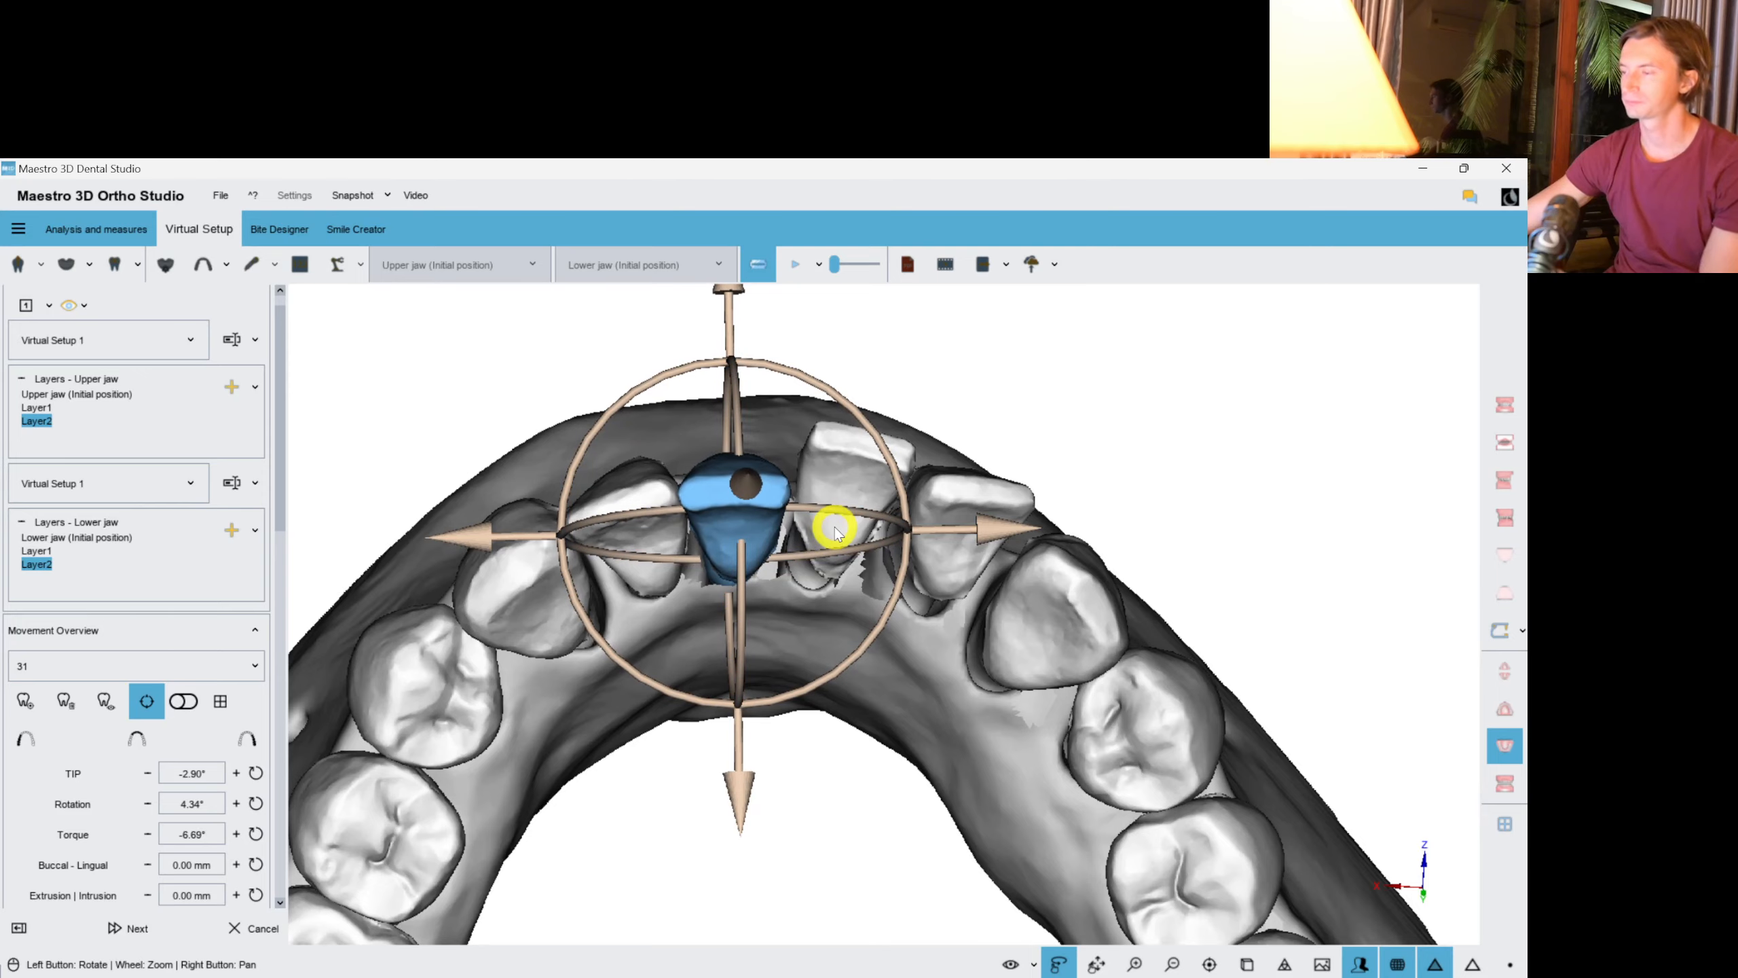
With both arches shown, set the extrusion/intrusion of lower incisor 32 to about -0.54 mm and 31 to about -0.55 mm.
left_click(1504, 405)
left_click(1503, 783)
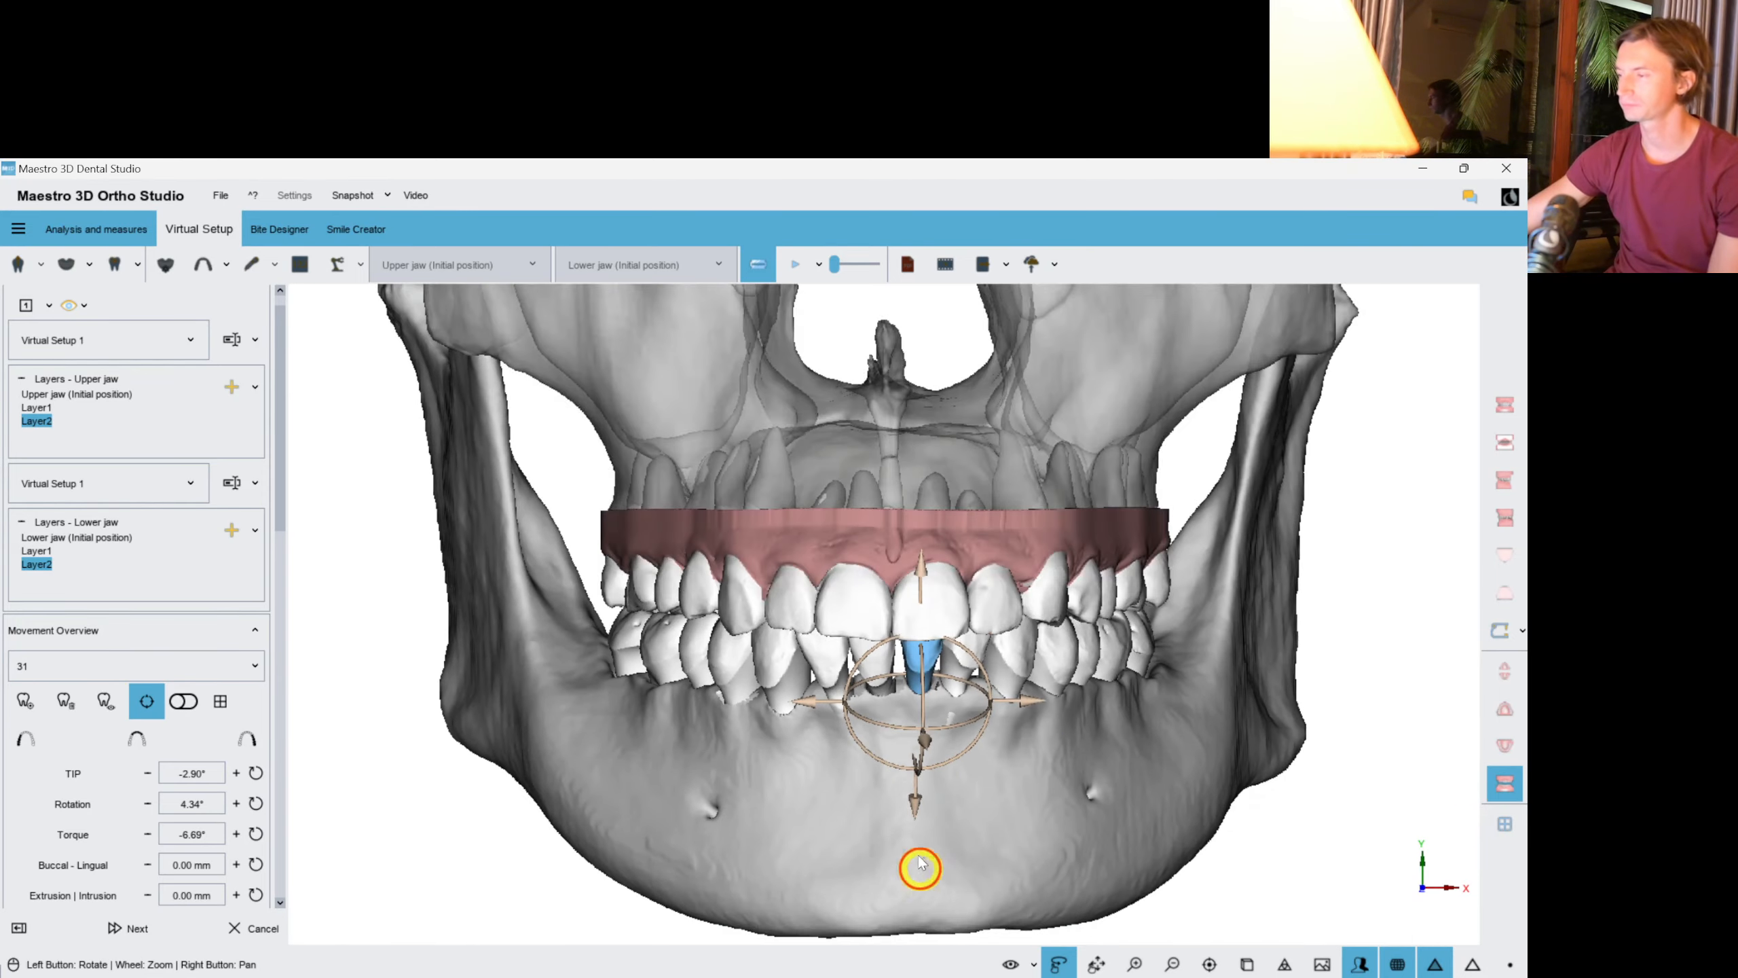
left_click_drag(918, 861, 911, 623)
scroll(914, 625, "up", 5)
left_click_drag(1054, 743, 1032, 724)
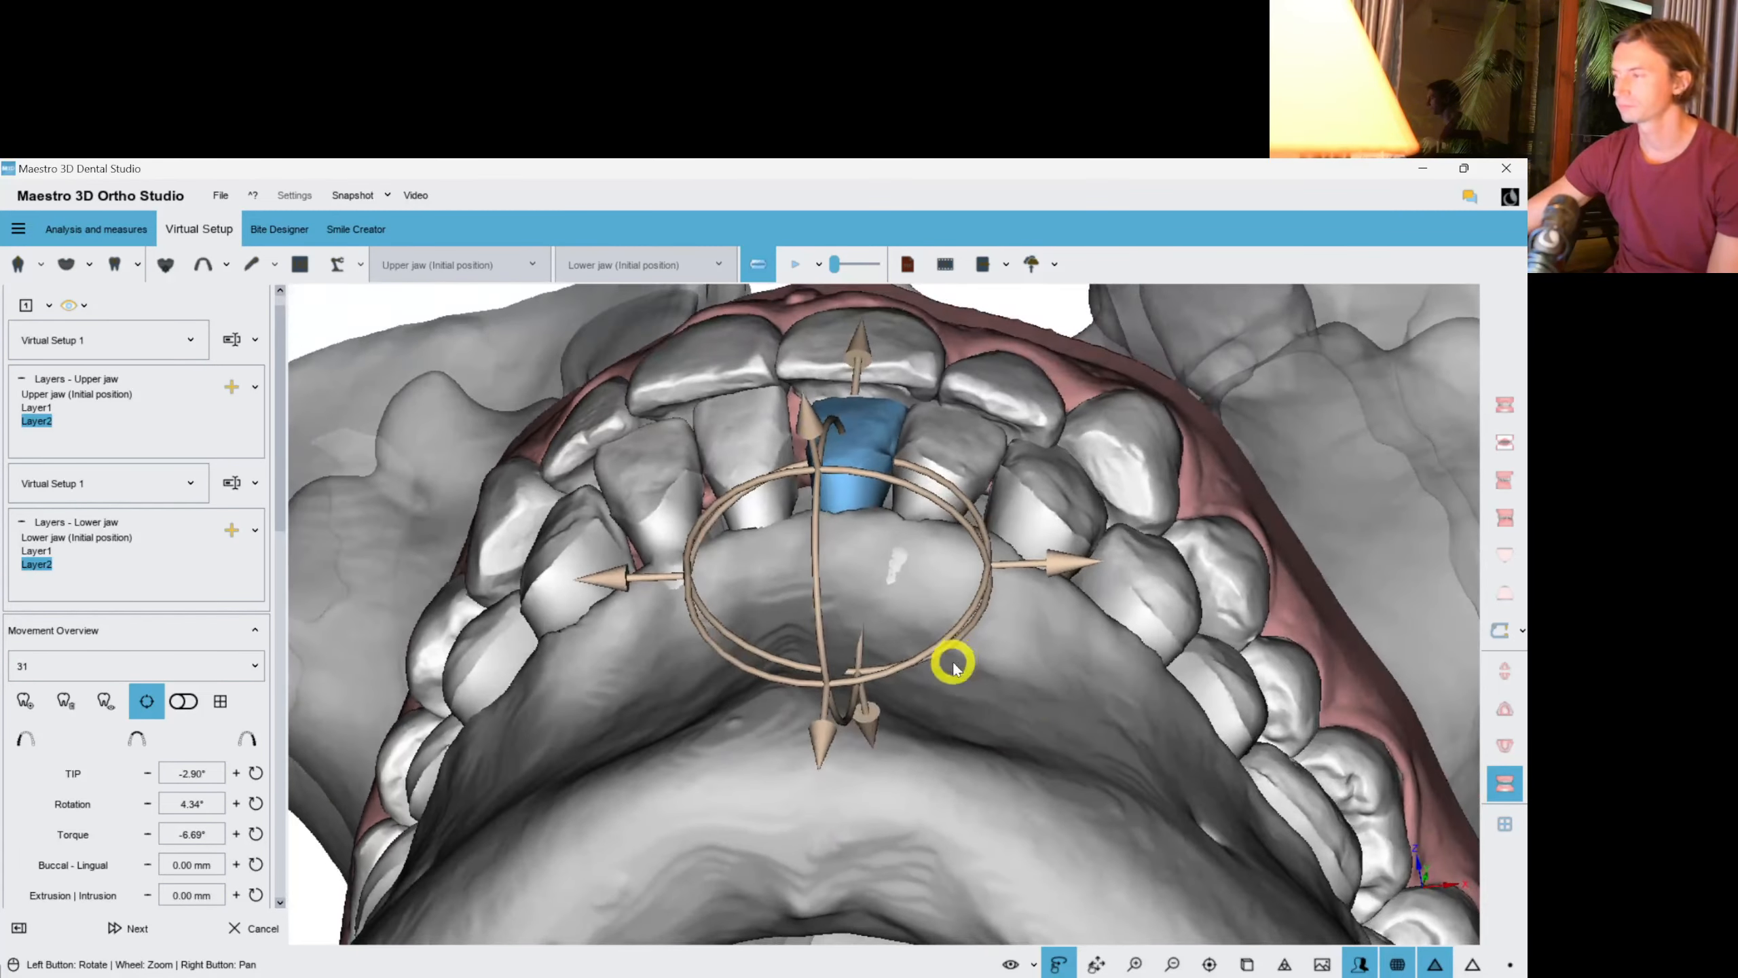
scroll(958, 669, "up", 3)
left_click(1086, 750)
left_click_drag(884, 663, 963, 489)
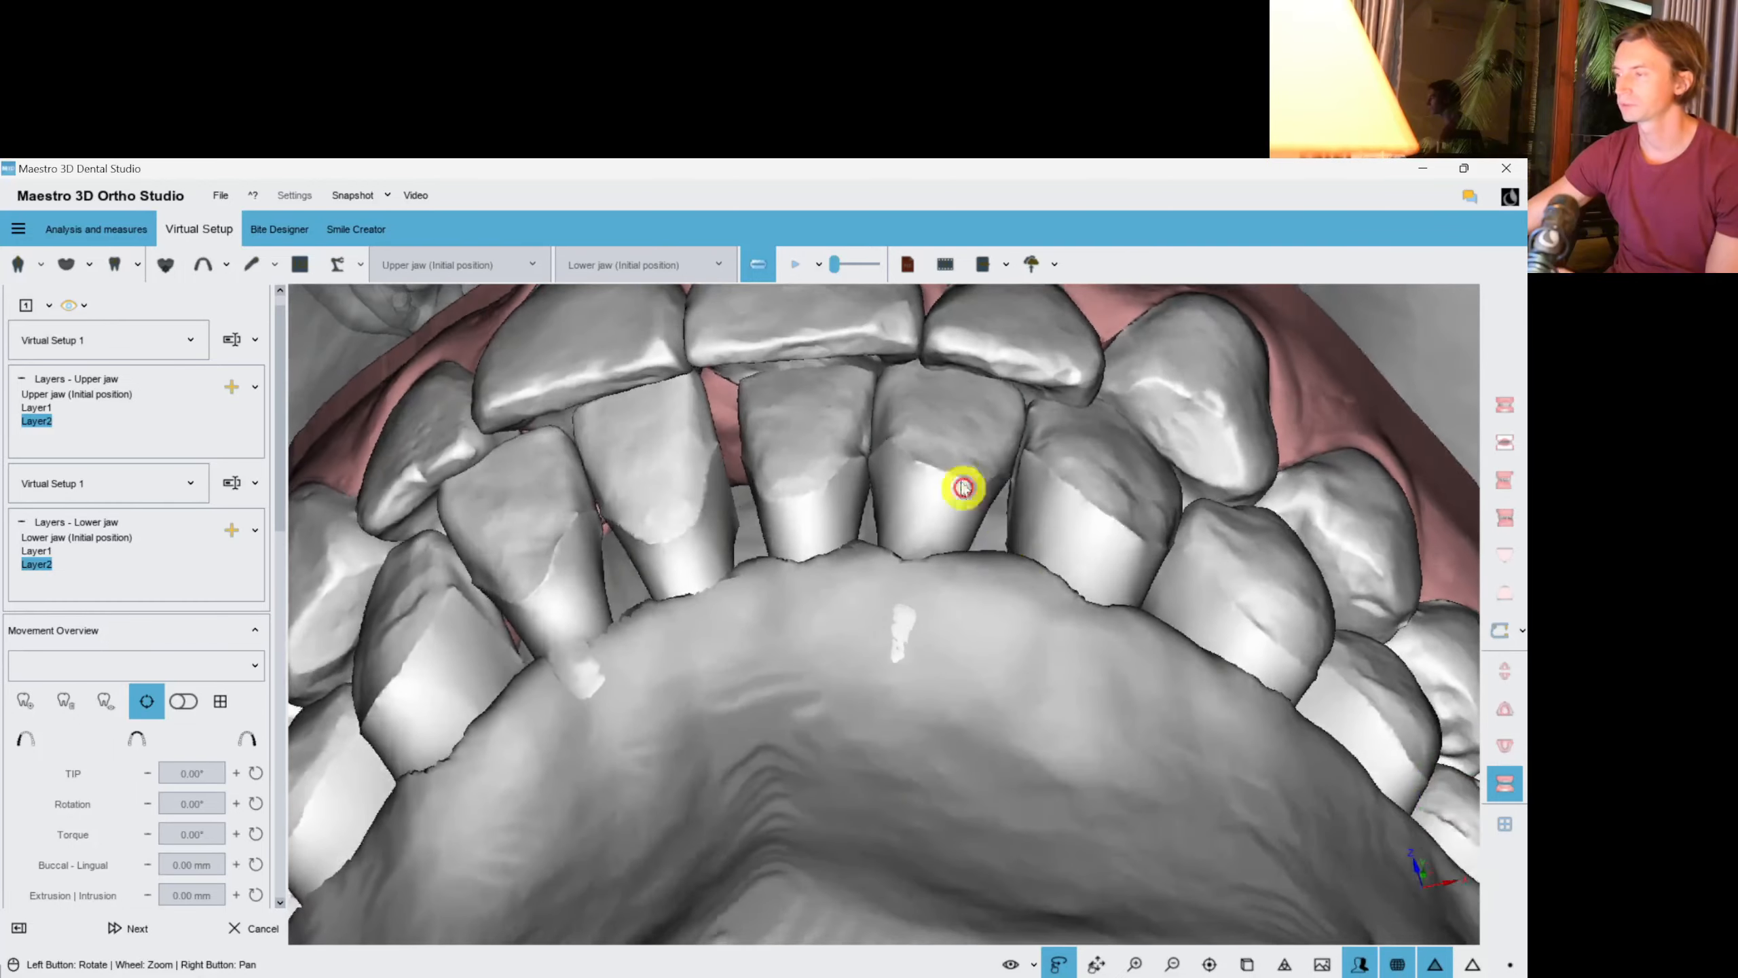
left_click(963, 488)
left_click_drag(1075, 667, 1034, 602)
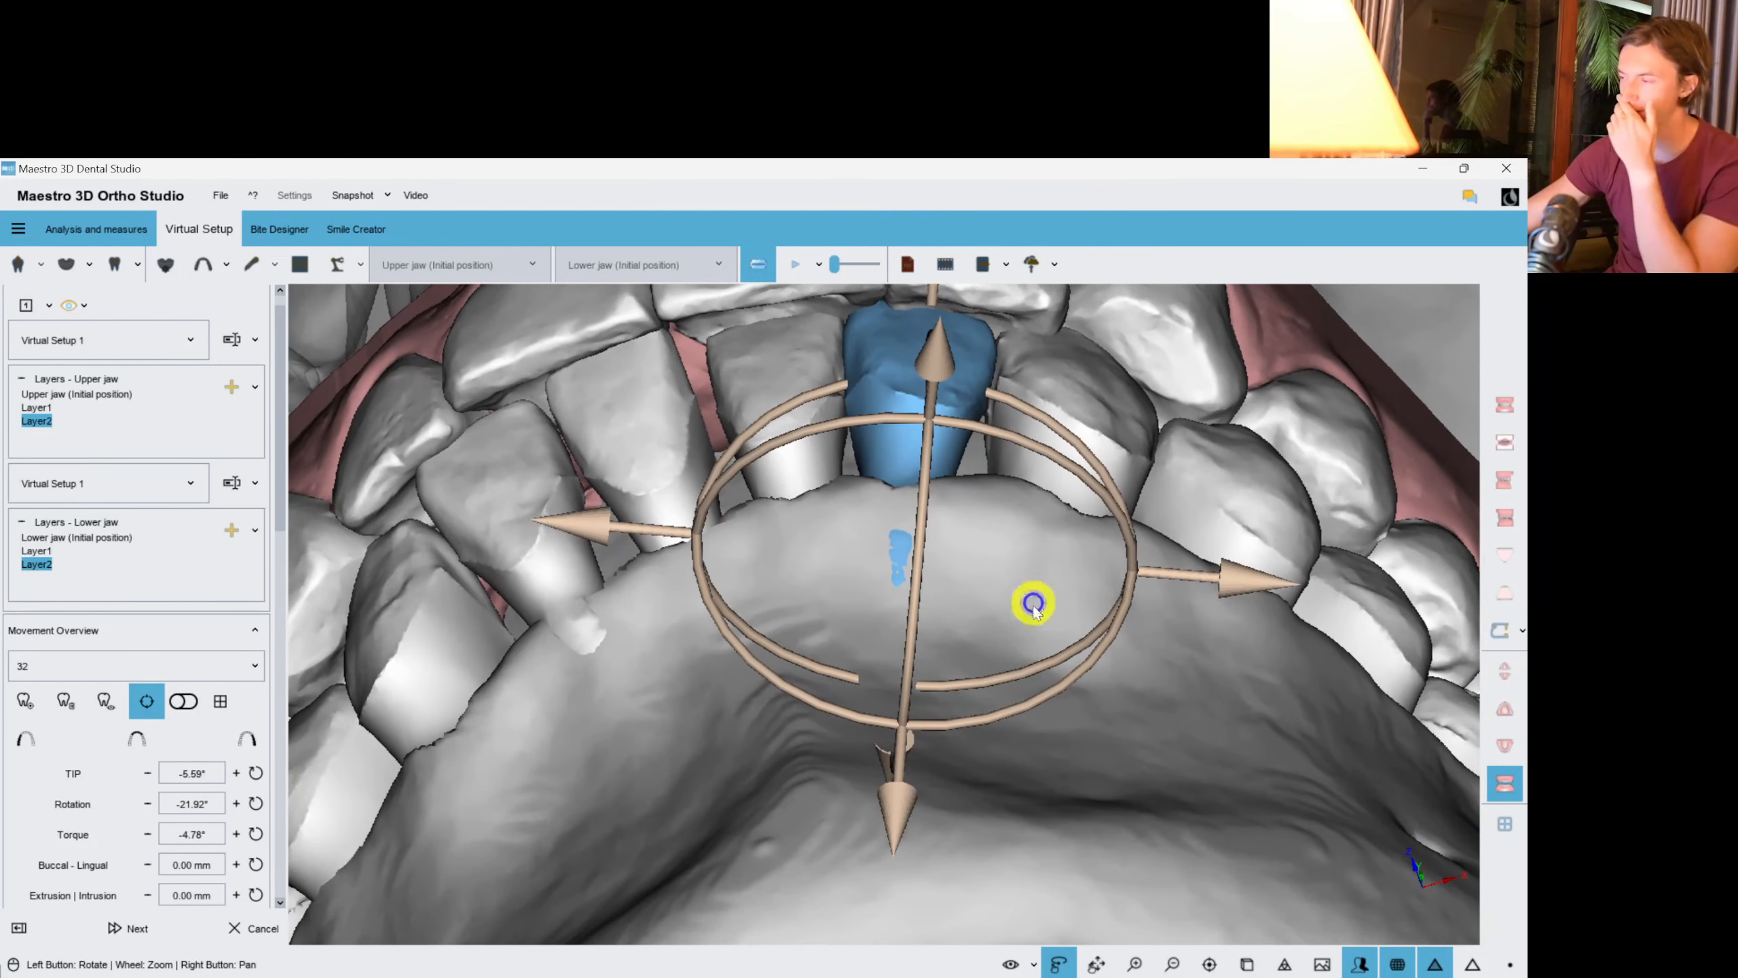
scroll(1011, 662, "down", 3)
left_click_drag(958, 723, 880, 770)
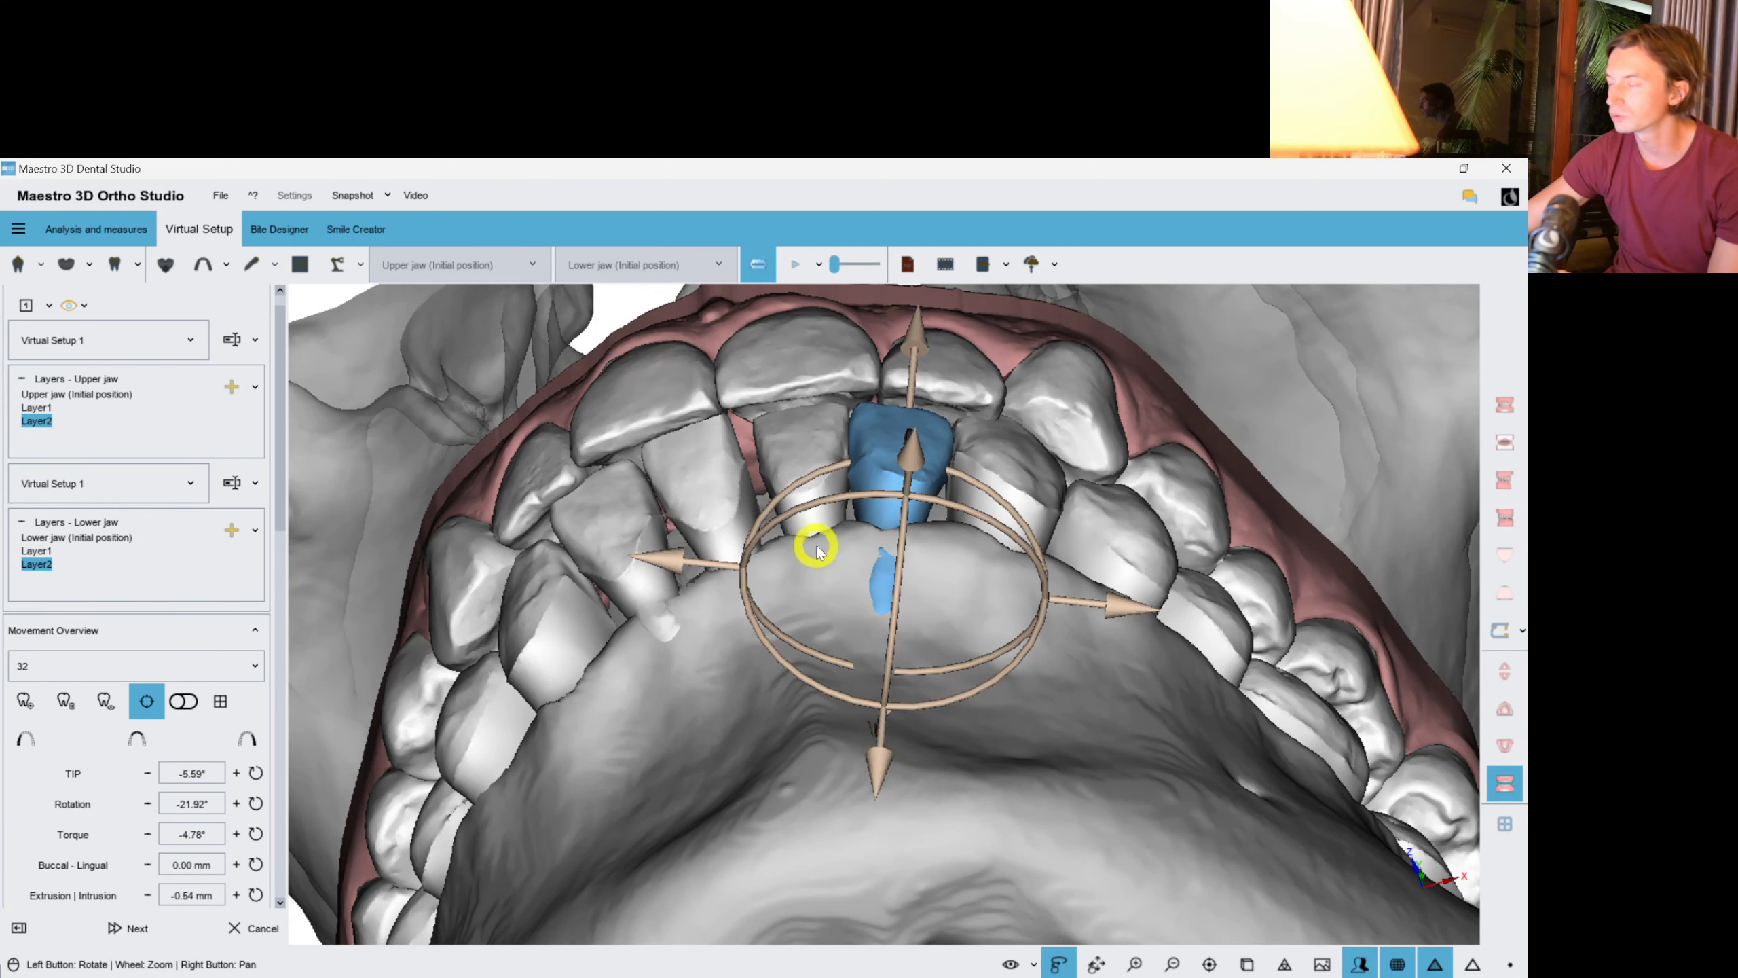
left_click(814, 484)
left_click_drag(847, 773, 857, 787)
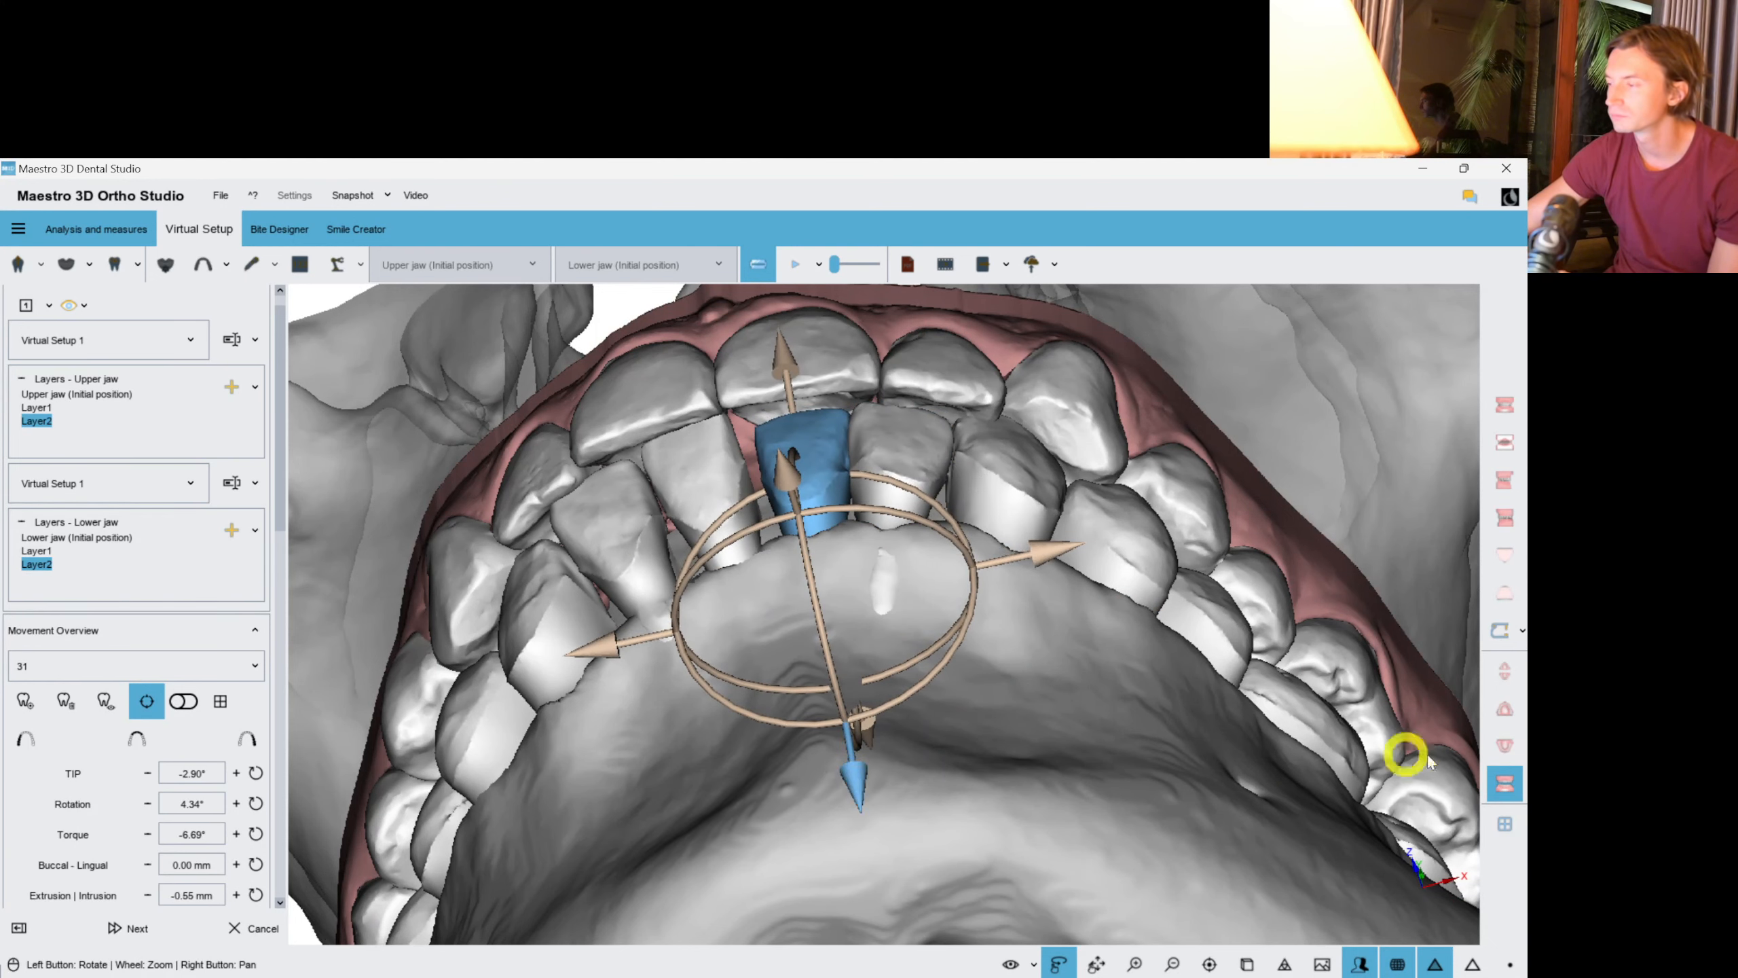
Isolate the lower arch and refine the torque of lower left lateral incisor 32.
left_click(1497, 757)
scroll(1252, 746, "down", 3)
left_click_drag(1252, 746, 657, 759)
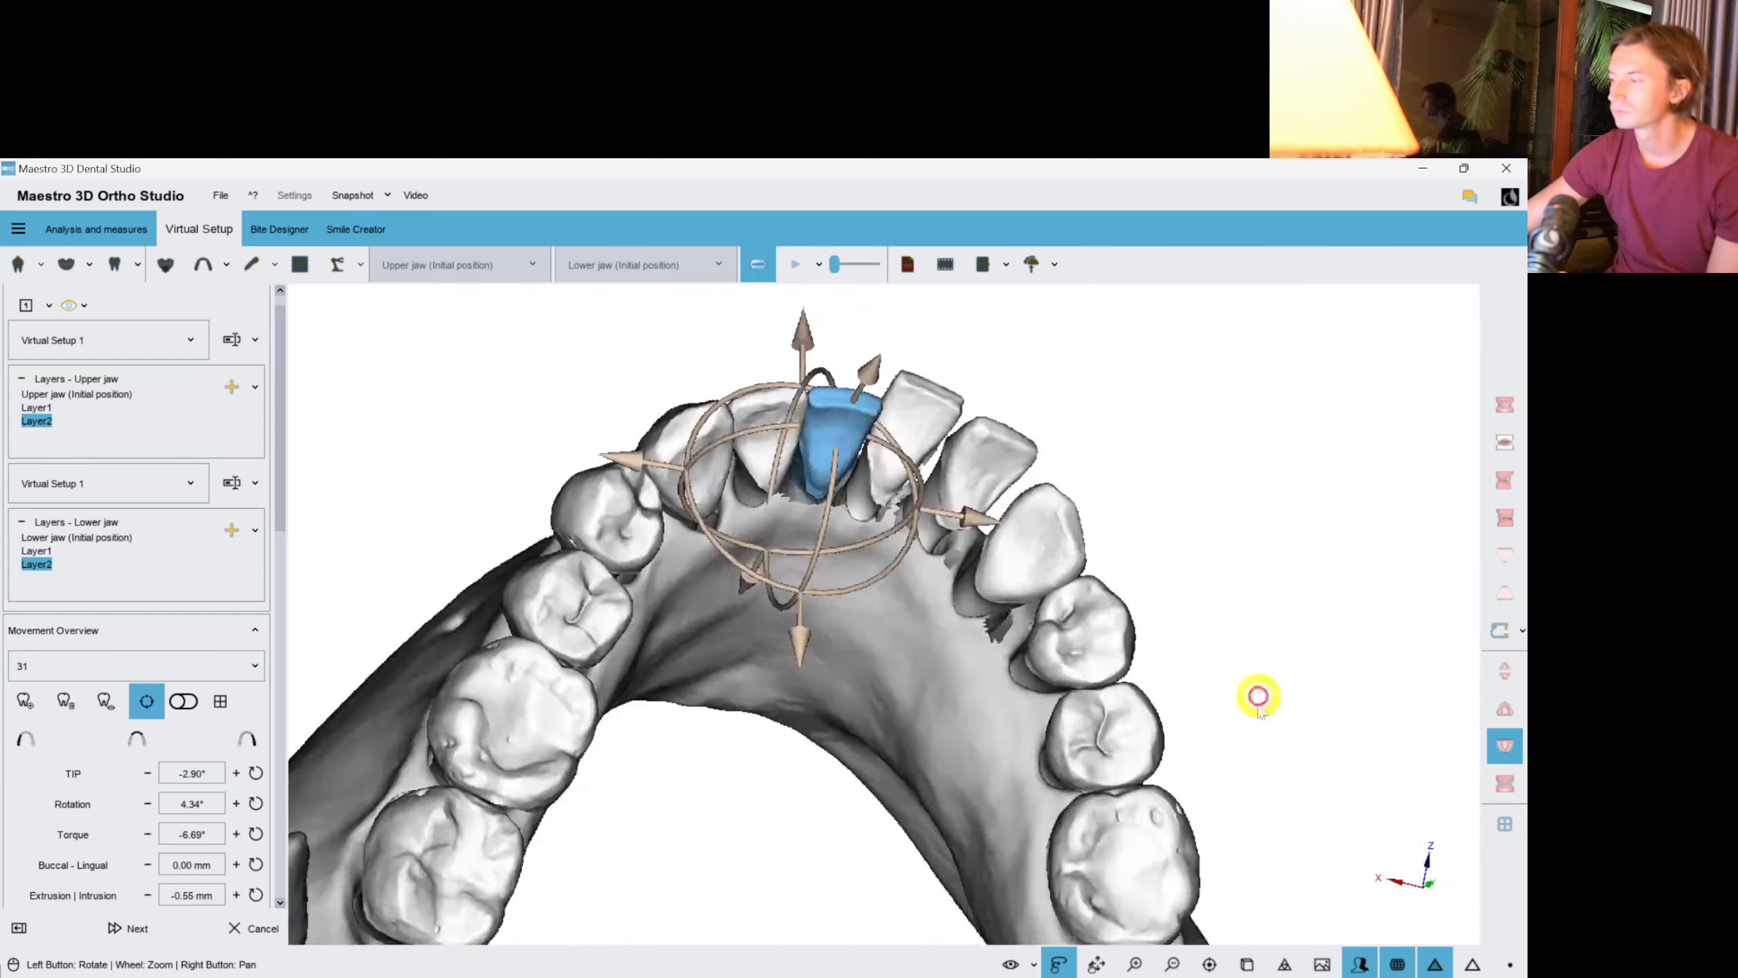
scroll(1257, 699, "up", 3)
left_click_drag(1257, 698, 850, 583)
mouse_move(993, 777)
left_mouse_down()
mouse_move(911, 877)
mouse_move(903, 849)
mouse_move(1026, 780)
left_mouse_up()
left_click(739, 489)
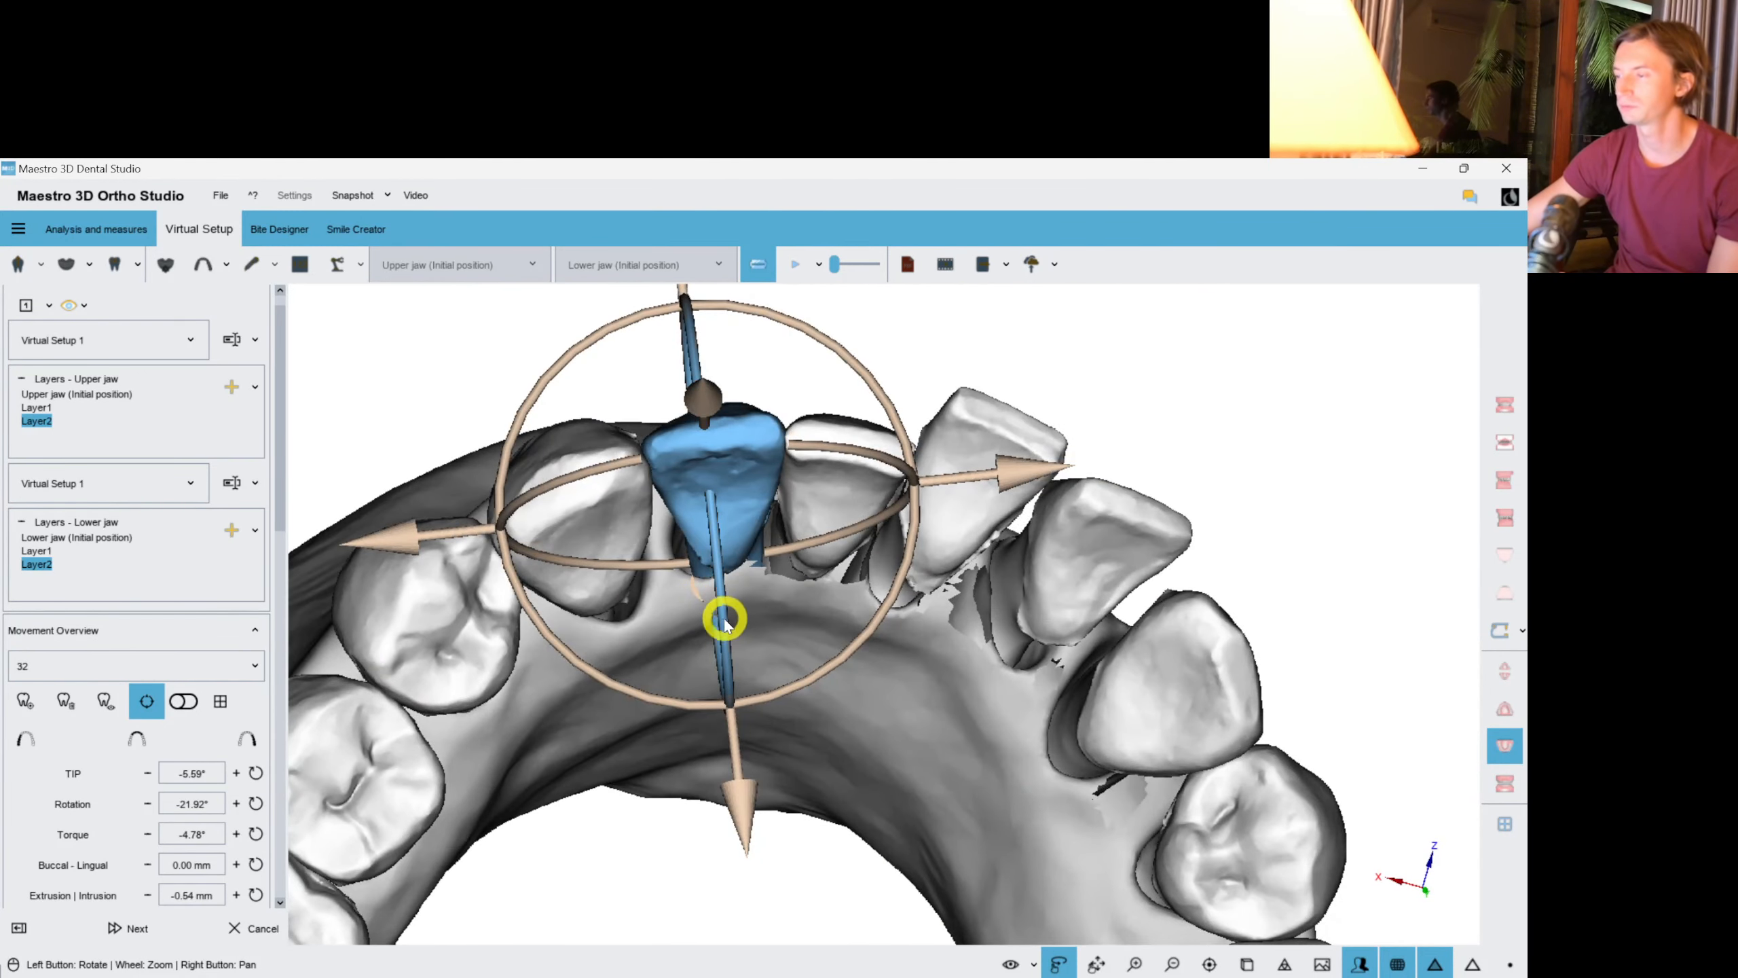
left_click_drag(725, 622, 727, 602)
Move lower left central incisor 31 to about -0.34 mm buccal-lingual and readjust its torque.
left_click_drag(839, 707, 704, 667)
left_click(785, 563)
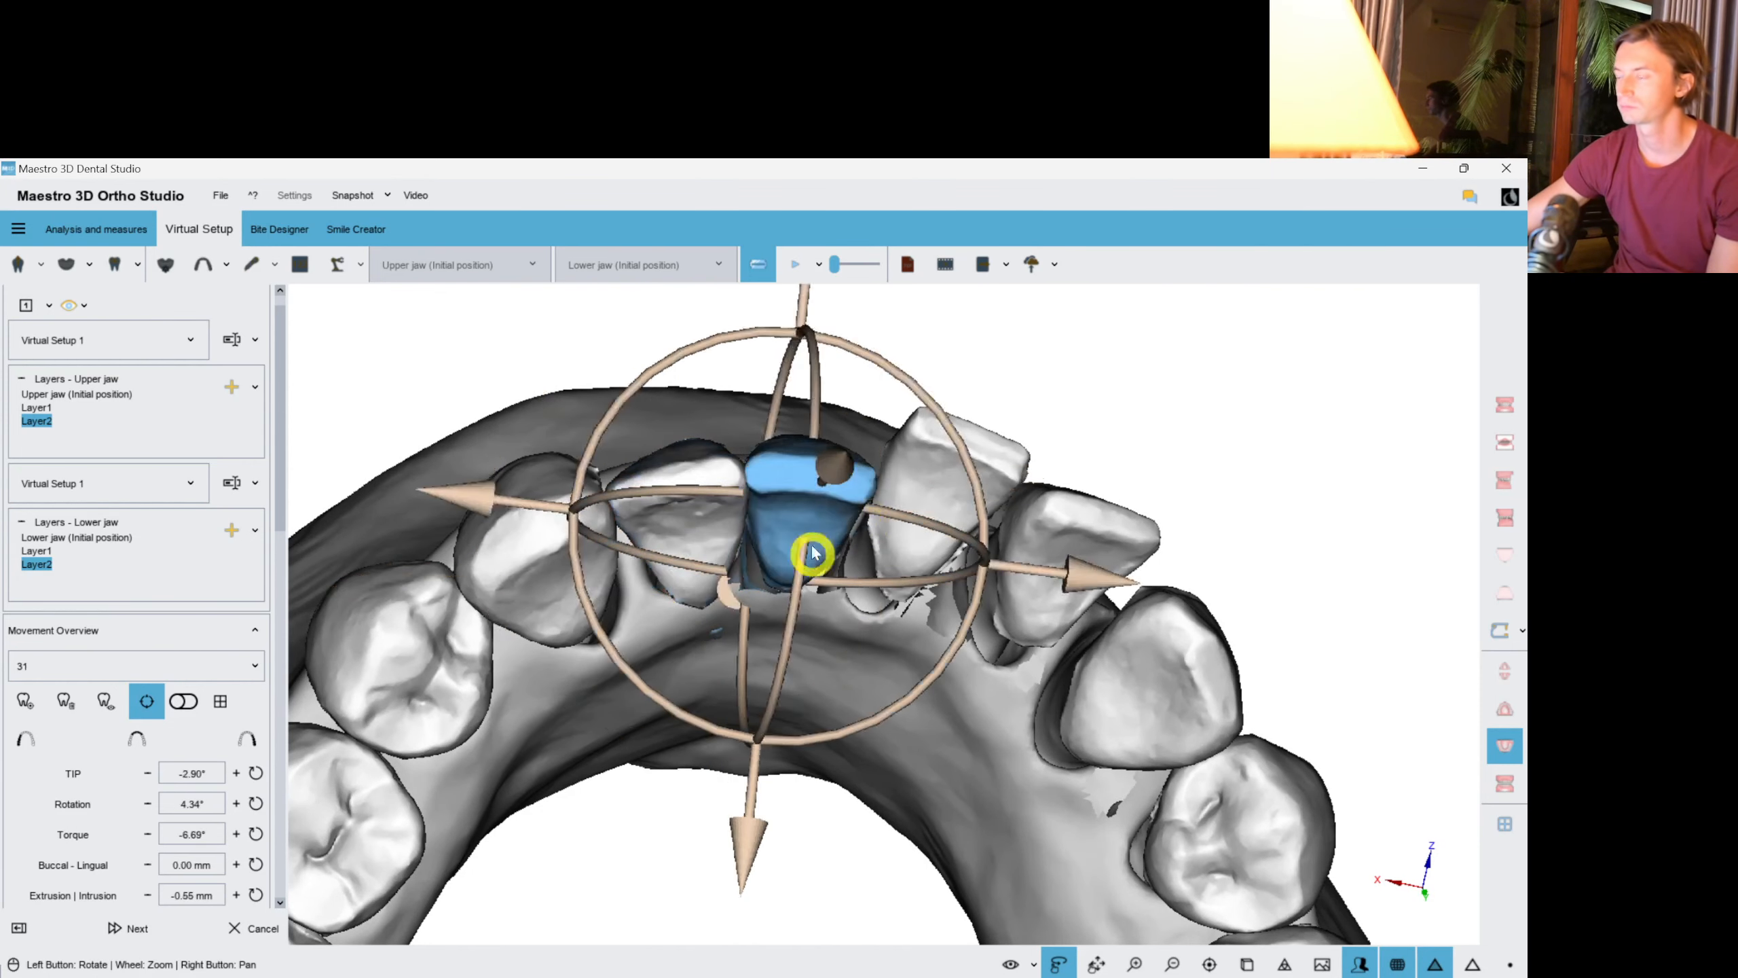
left_click_drag(787, 704, 750, 861)
left_click_drag(785, 659, 784, 667)
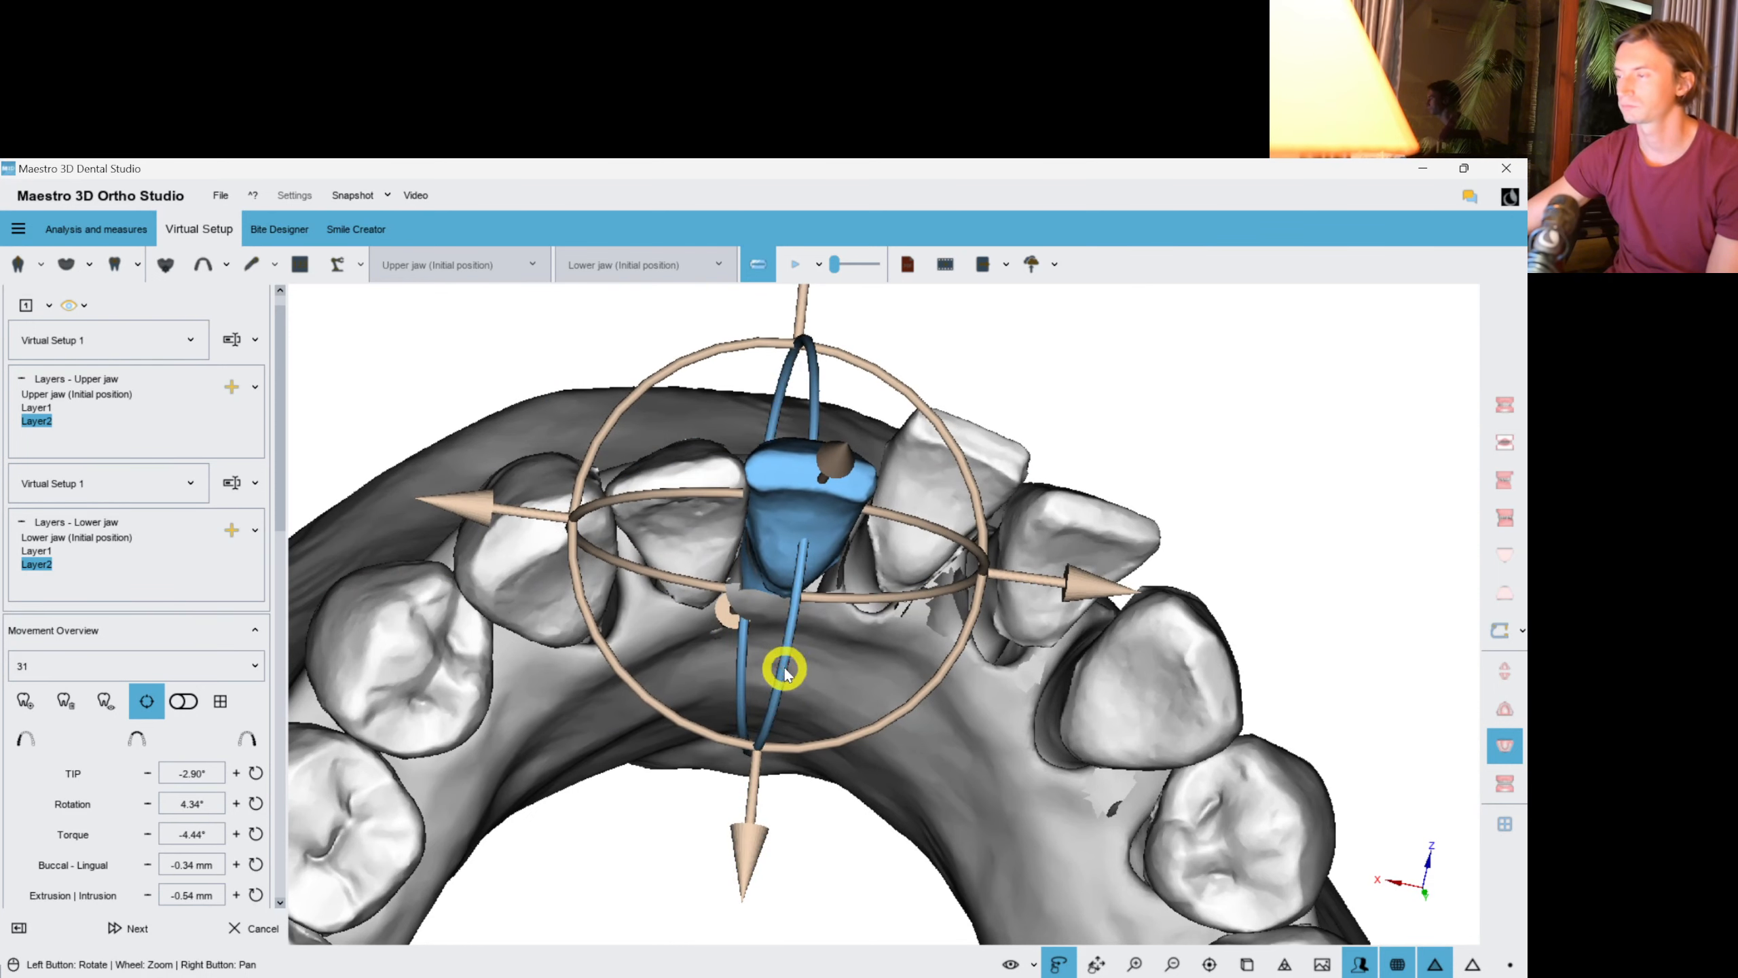
Adjust lower right lateral incisor 42 to about -4.31° tip, -17.73° rotation and -2.98° torque.
left_click(861, 775)
left_click_drag(862, 776, 903, 493)
left_click(916, 458)
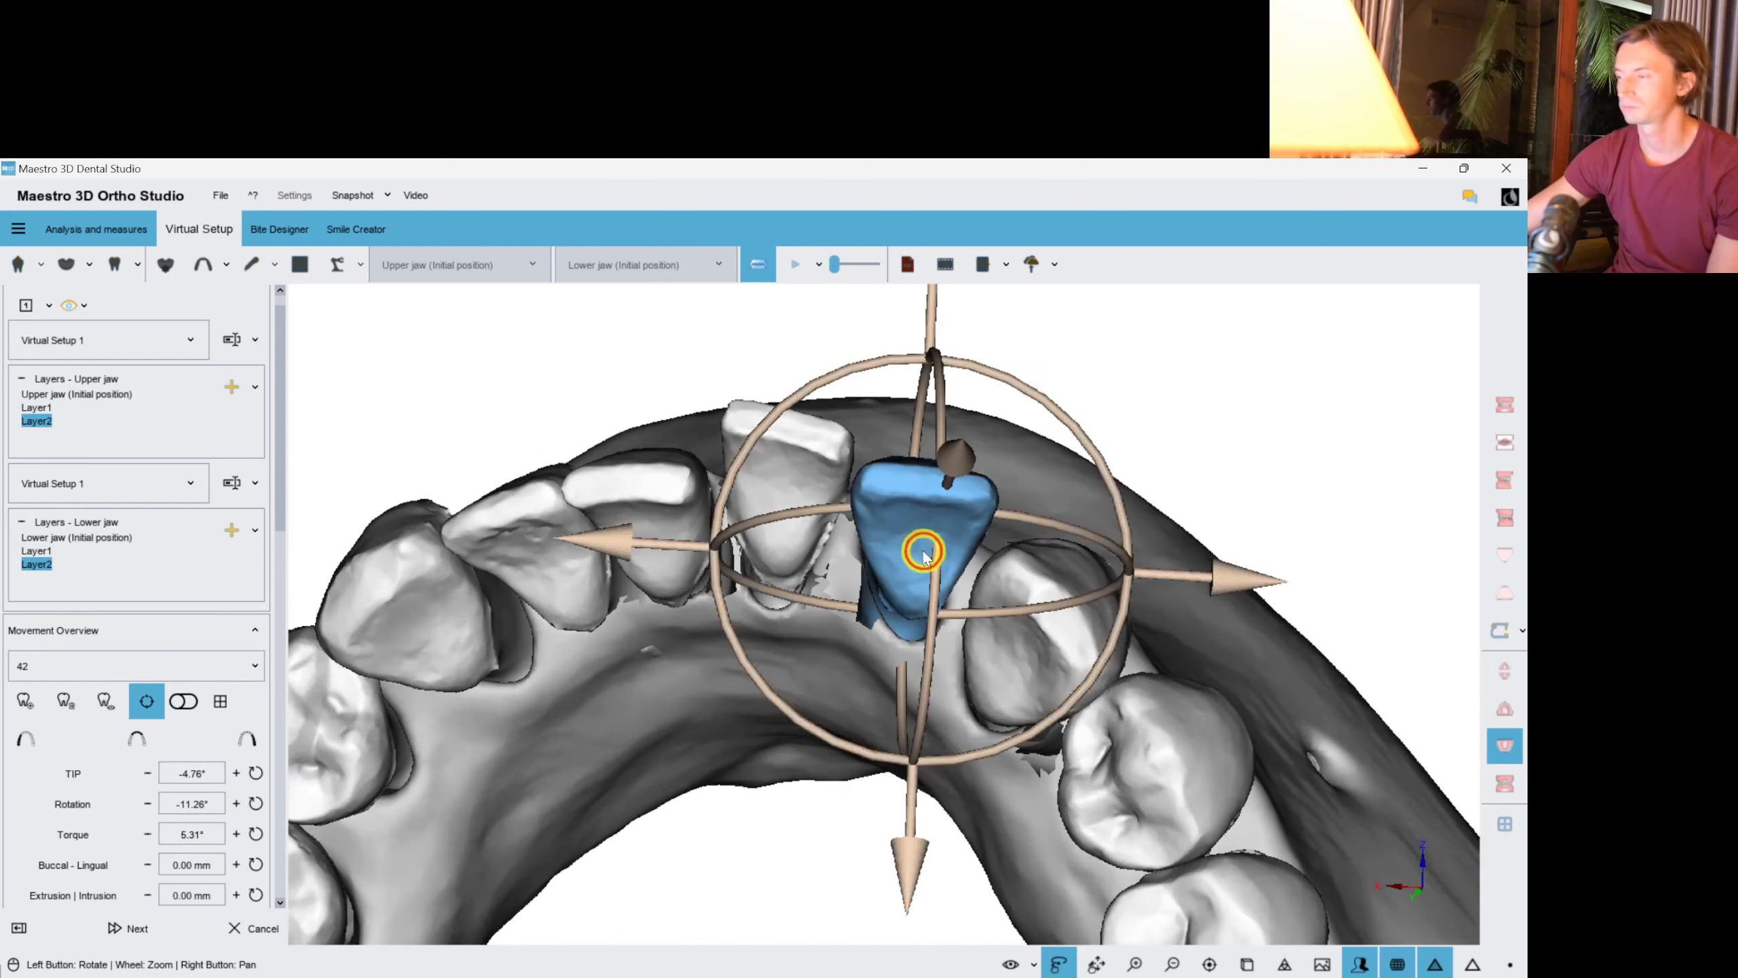
left_click_drag(1104, 681, 1073, 698)
left_click_drag(899, 664, 911, 697)
left_click_drag(1080, 686, 1075, 695)
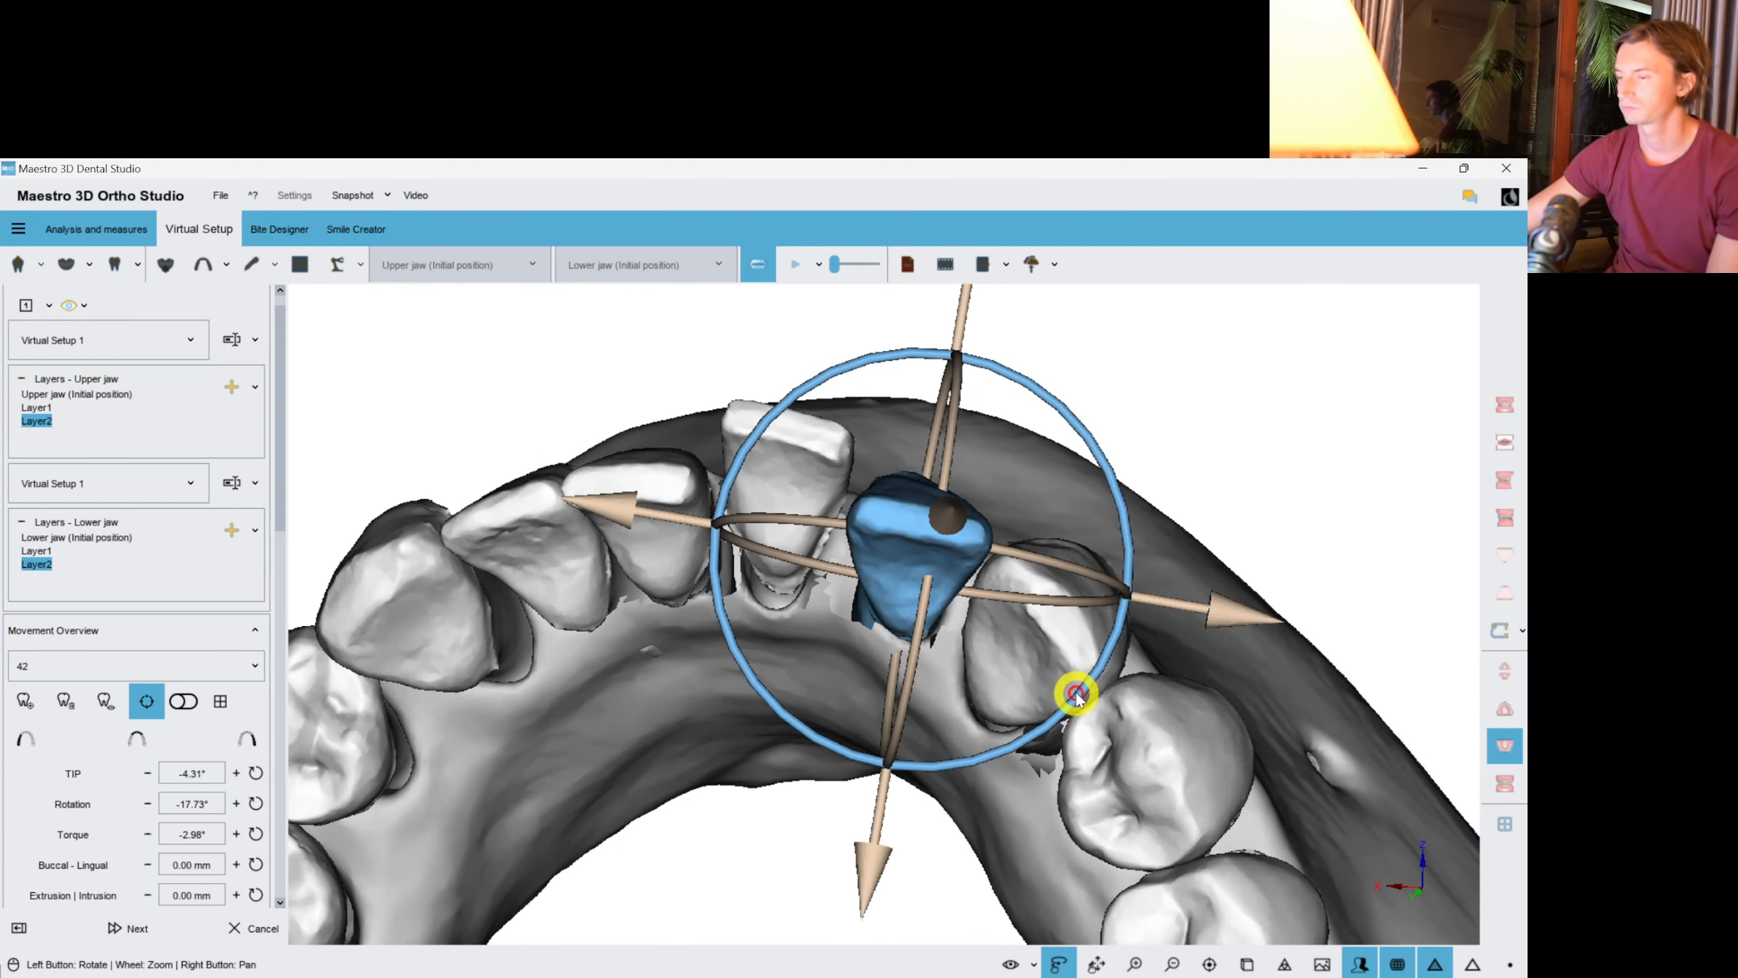
left_click_drag(909, 679, 966, 679)
Adjust lower right central incisor 41 to about -0.19 mm buccal-lingual and -7.36° torque.
left_click(772, 492)
left_click_drag(782, 603, 783, 632)
left_click_drag(761, 883, 773, 856)
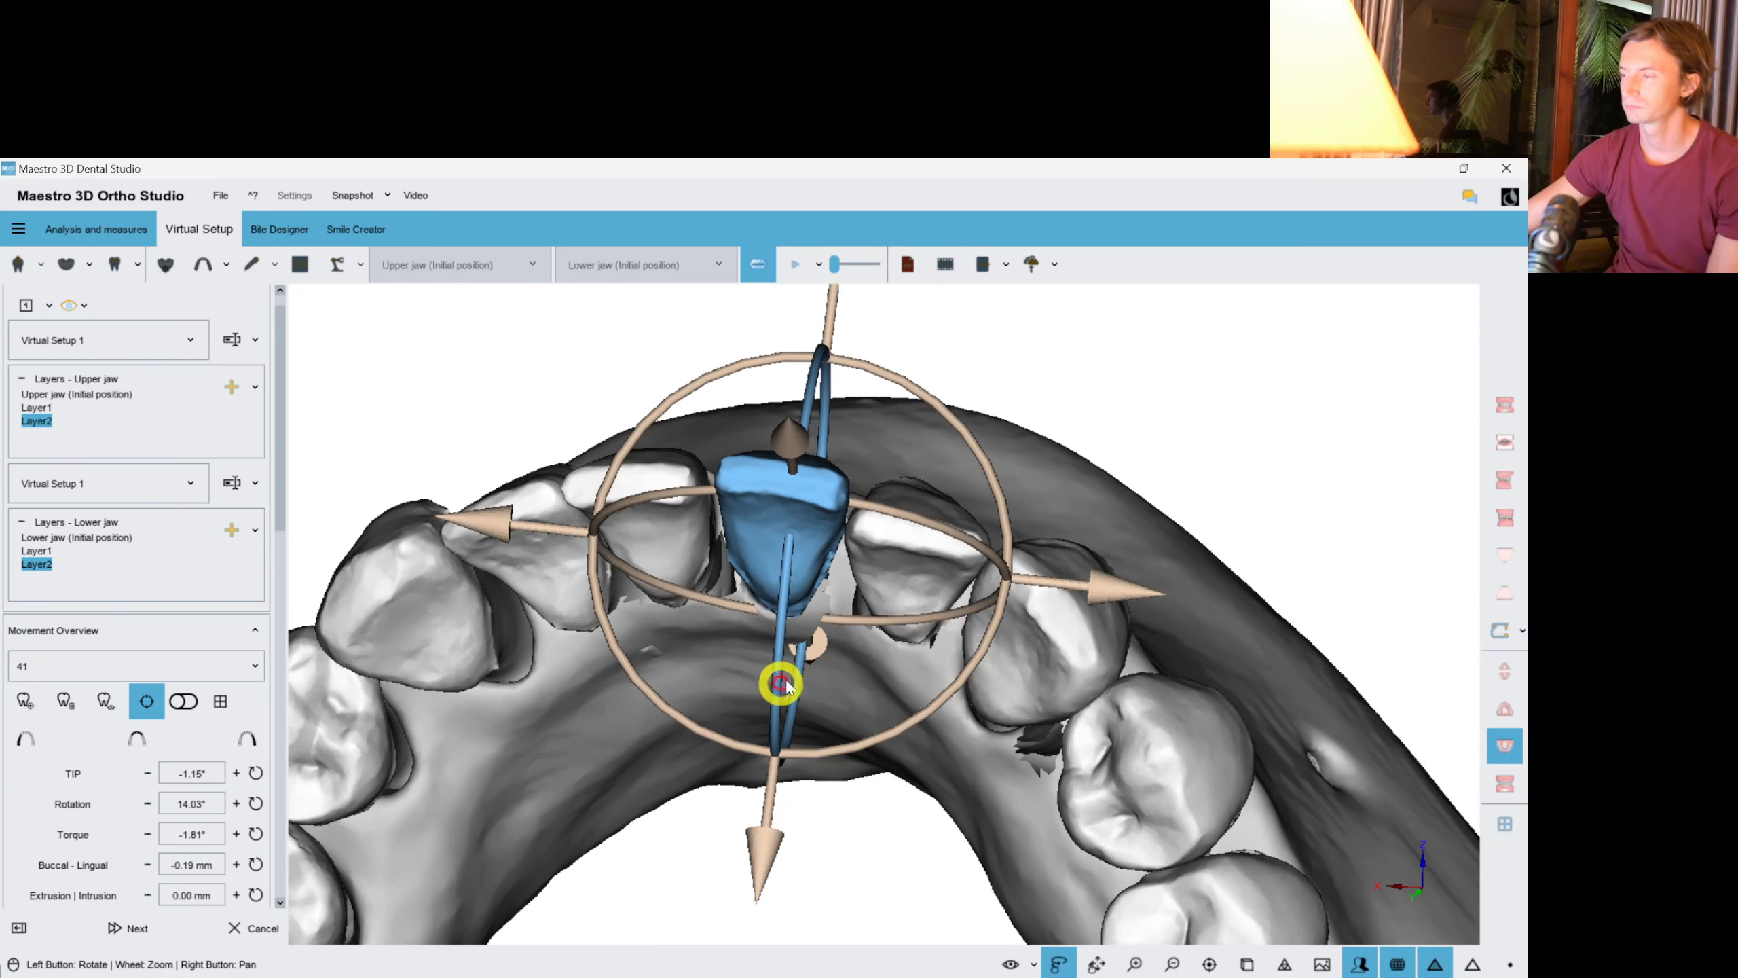
left_click_drag(785, 685, 867, 599)
left_click(786, 541)
left_click(890, 519)
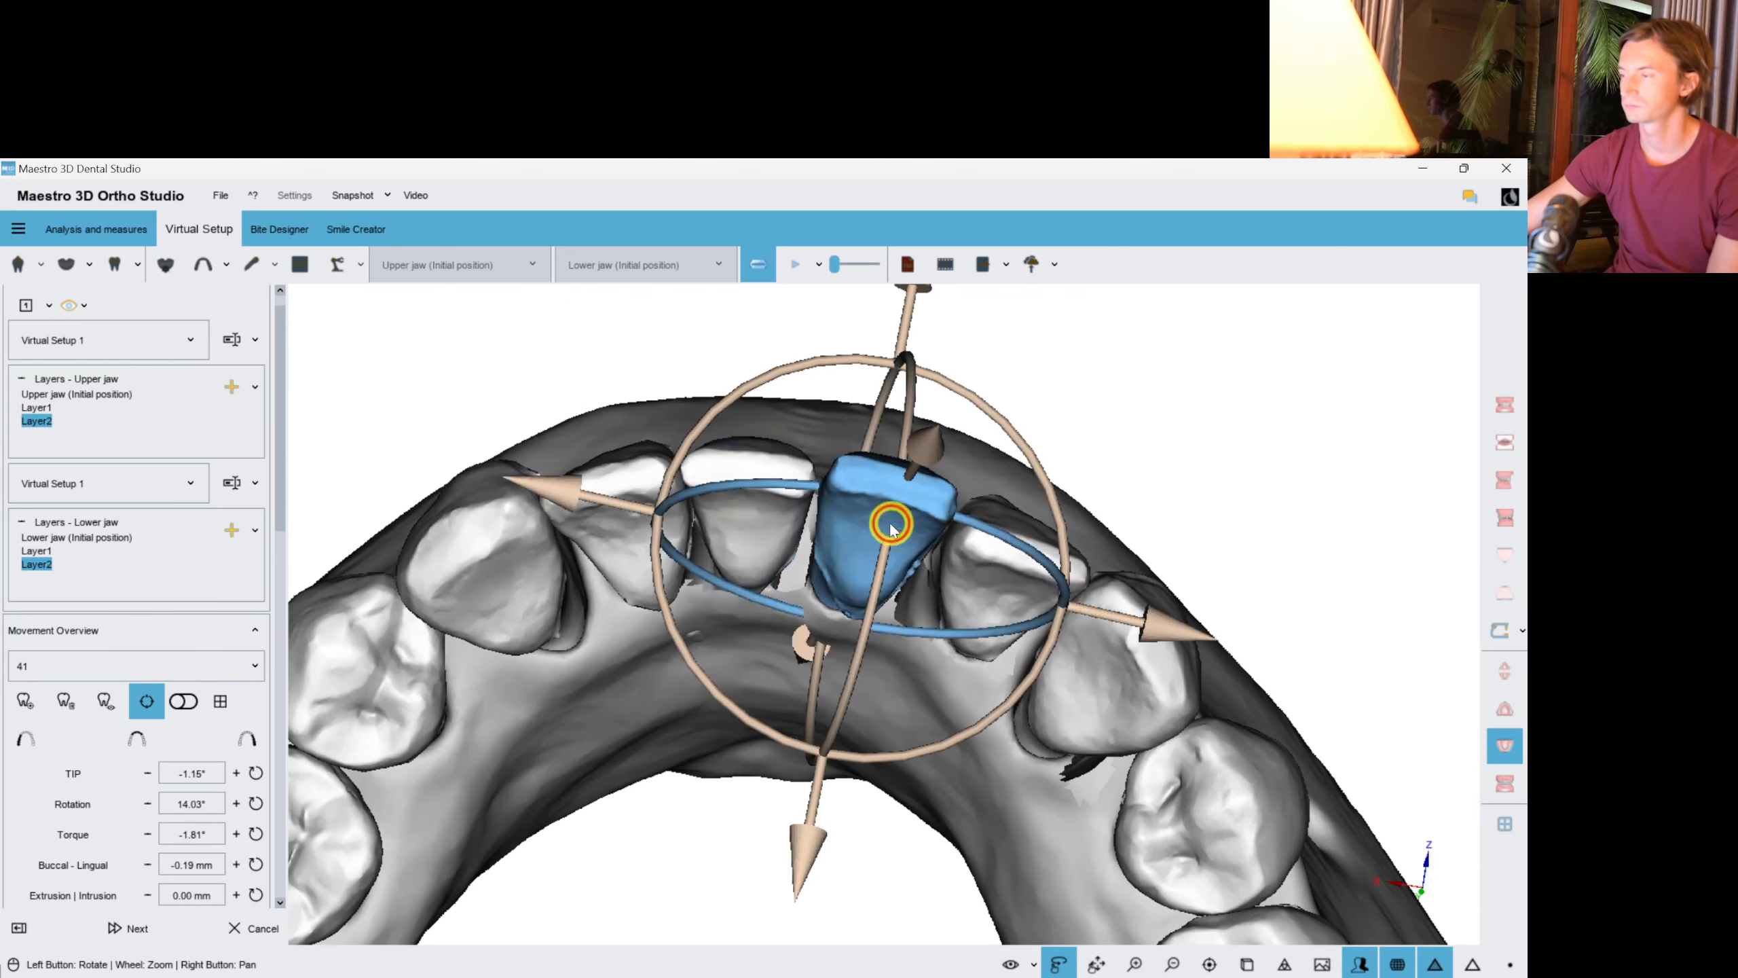
left_click_drag(1044, 821, 962, 792)
left_click_drag(806, 632, 802, 658)
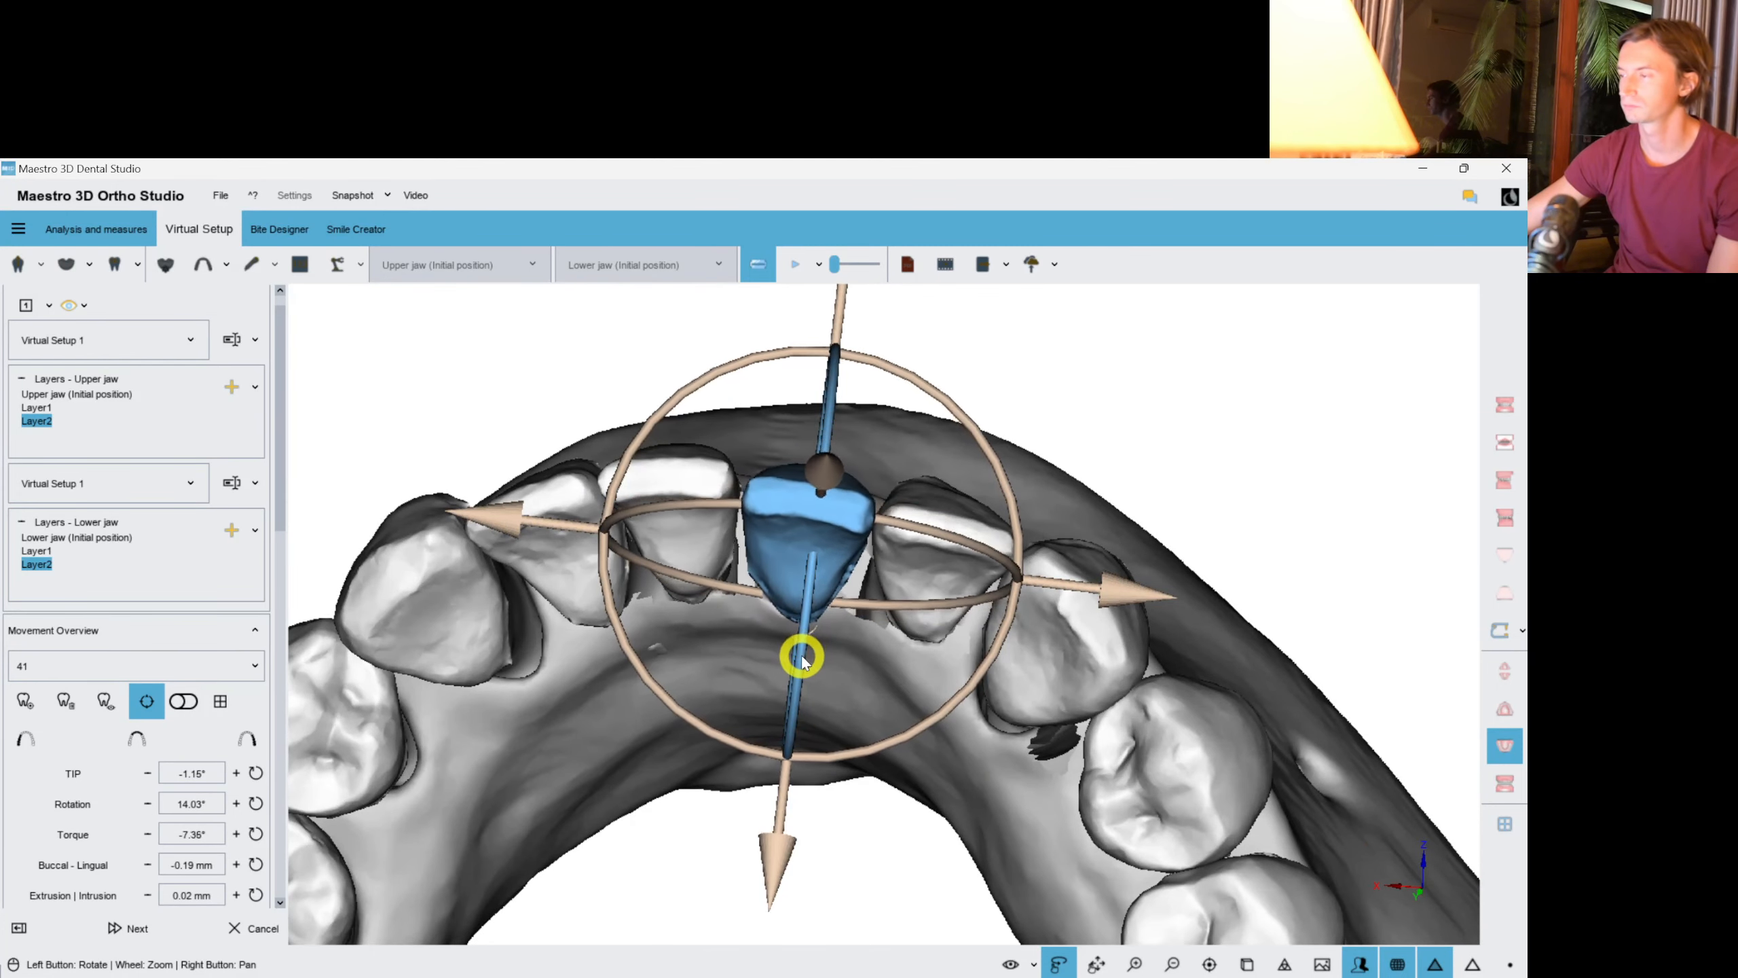
Fine-tune lower left central incisor 31 to about -0.39° tip, 4.10° rotation and -7.10° torque.
left_click(684, 558)
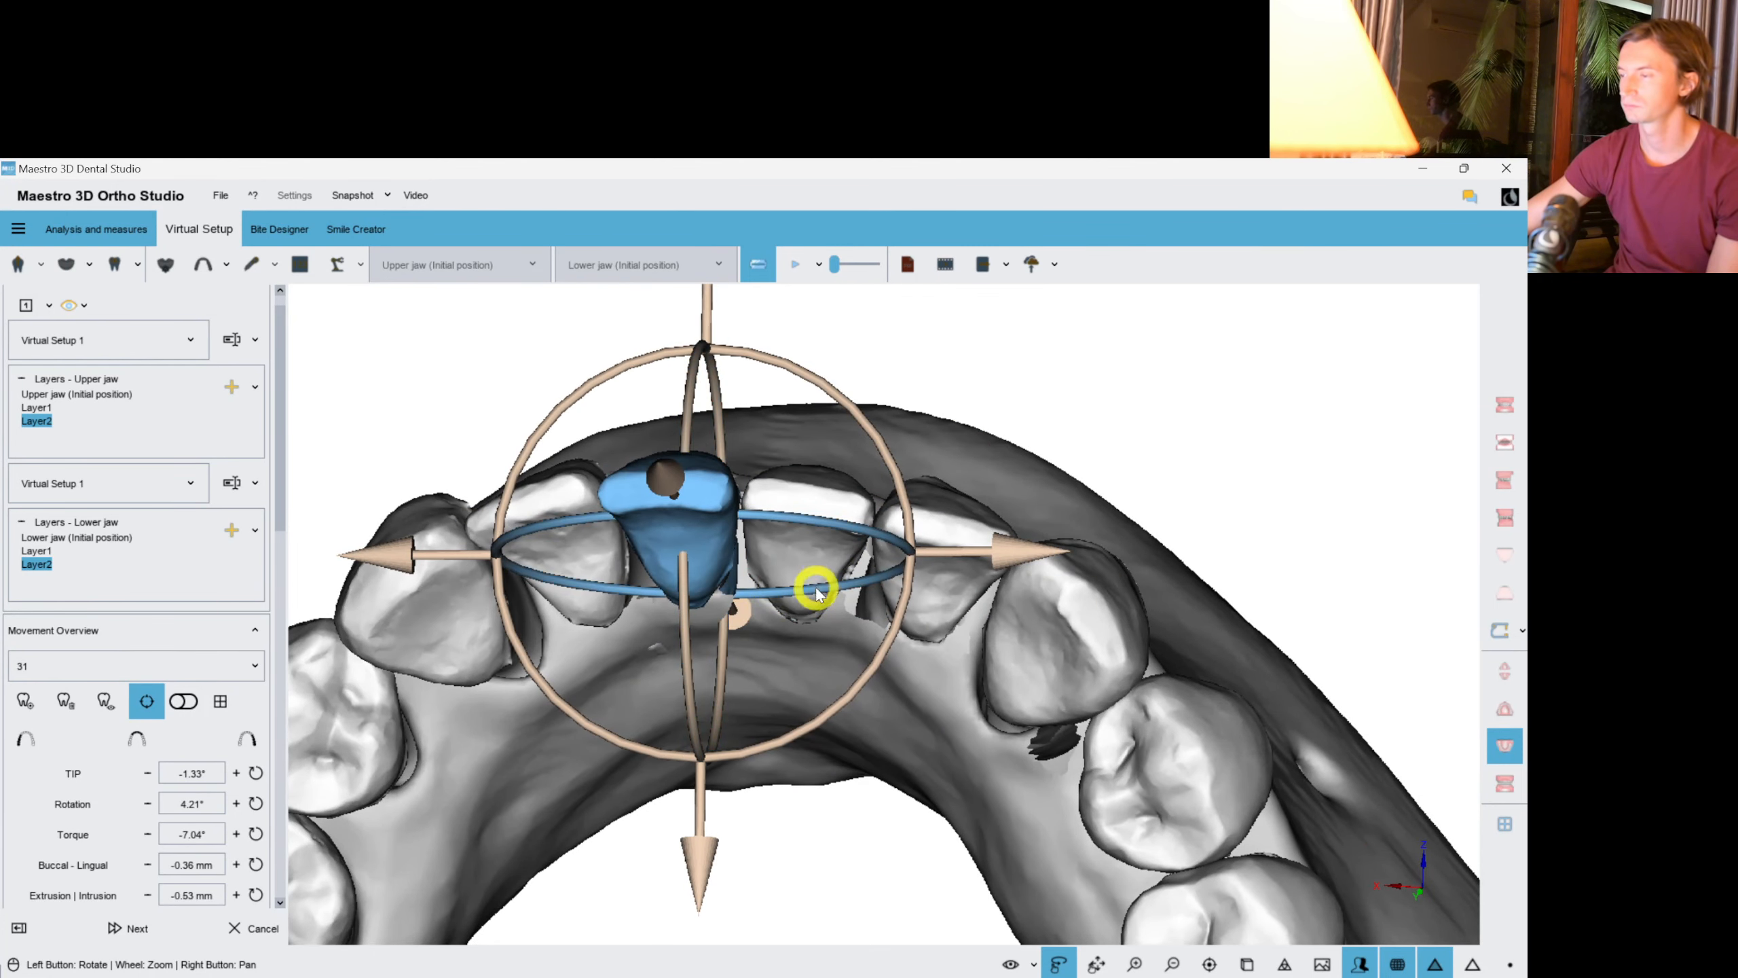
left_click_drag(822, 592, 823, 594)
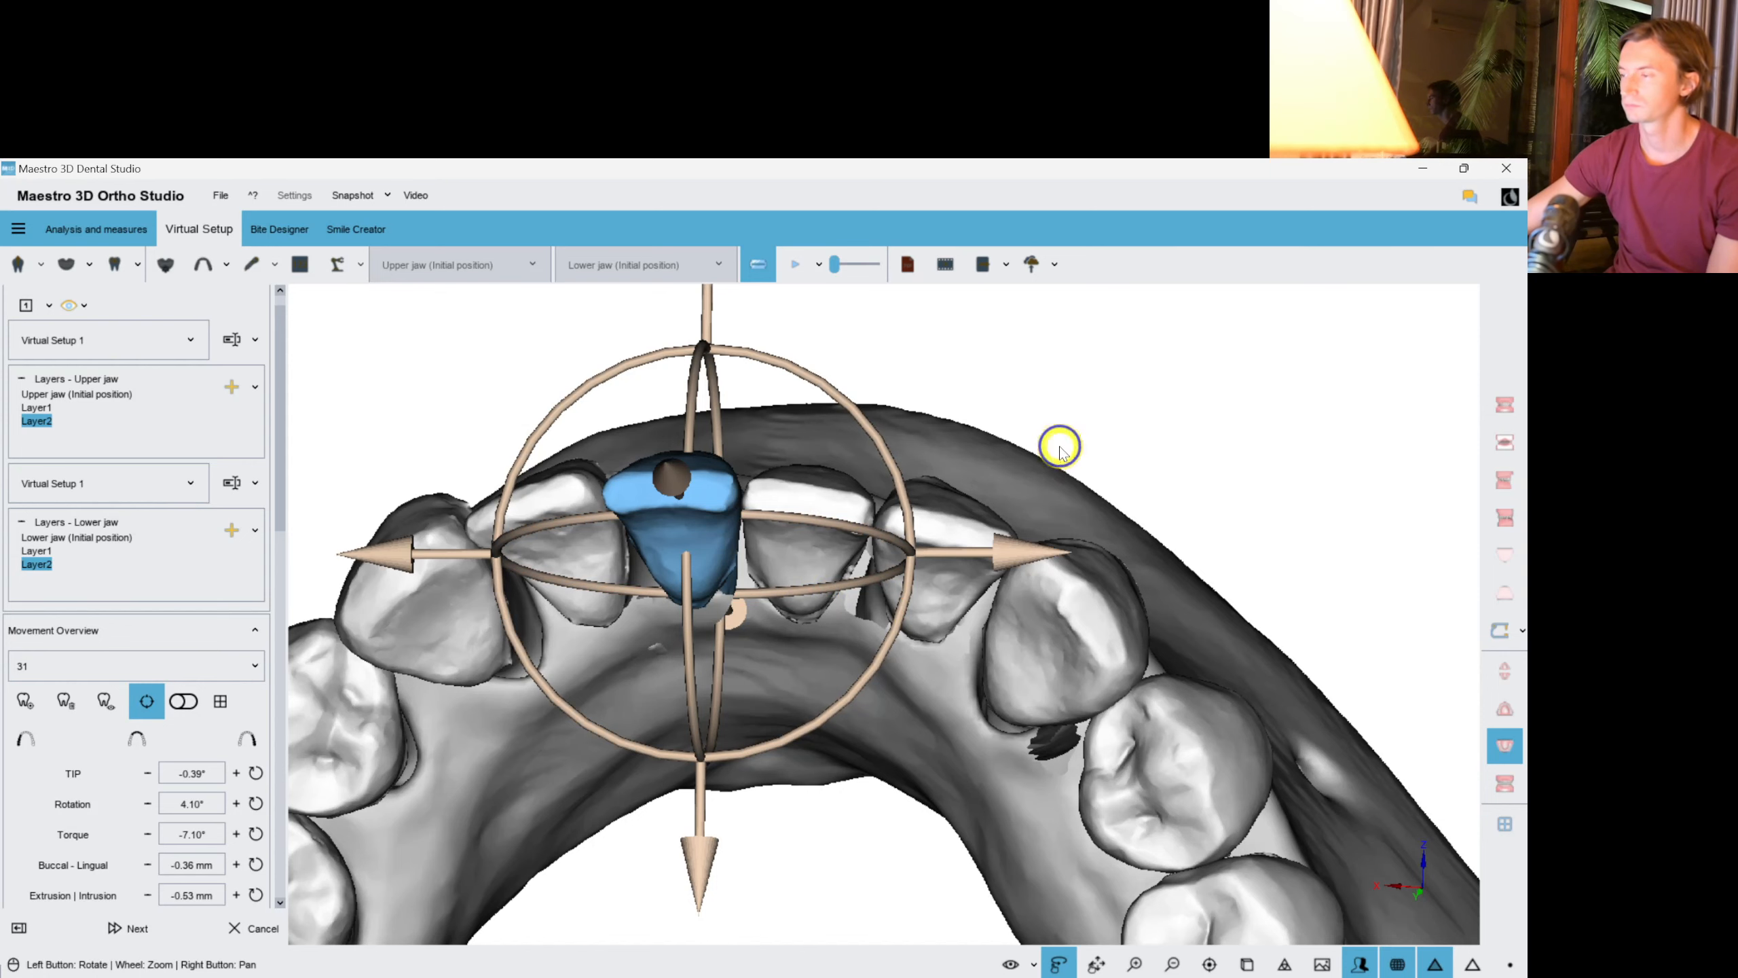
Adjust the torque of lower incisor 32 to about -4.8° and of lower incisor 31 to about -9.4°.
left_click_drag(1059, 448, 1021, 523)
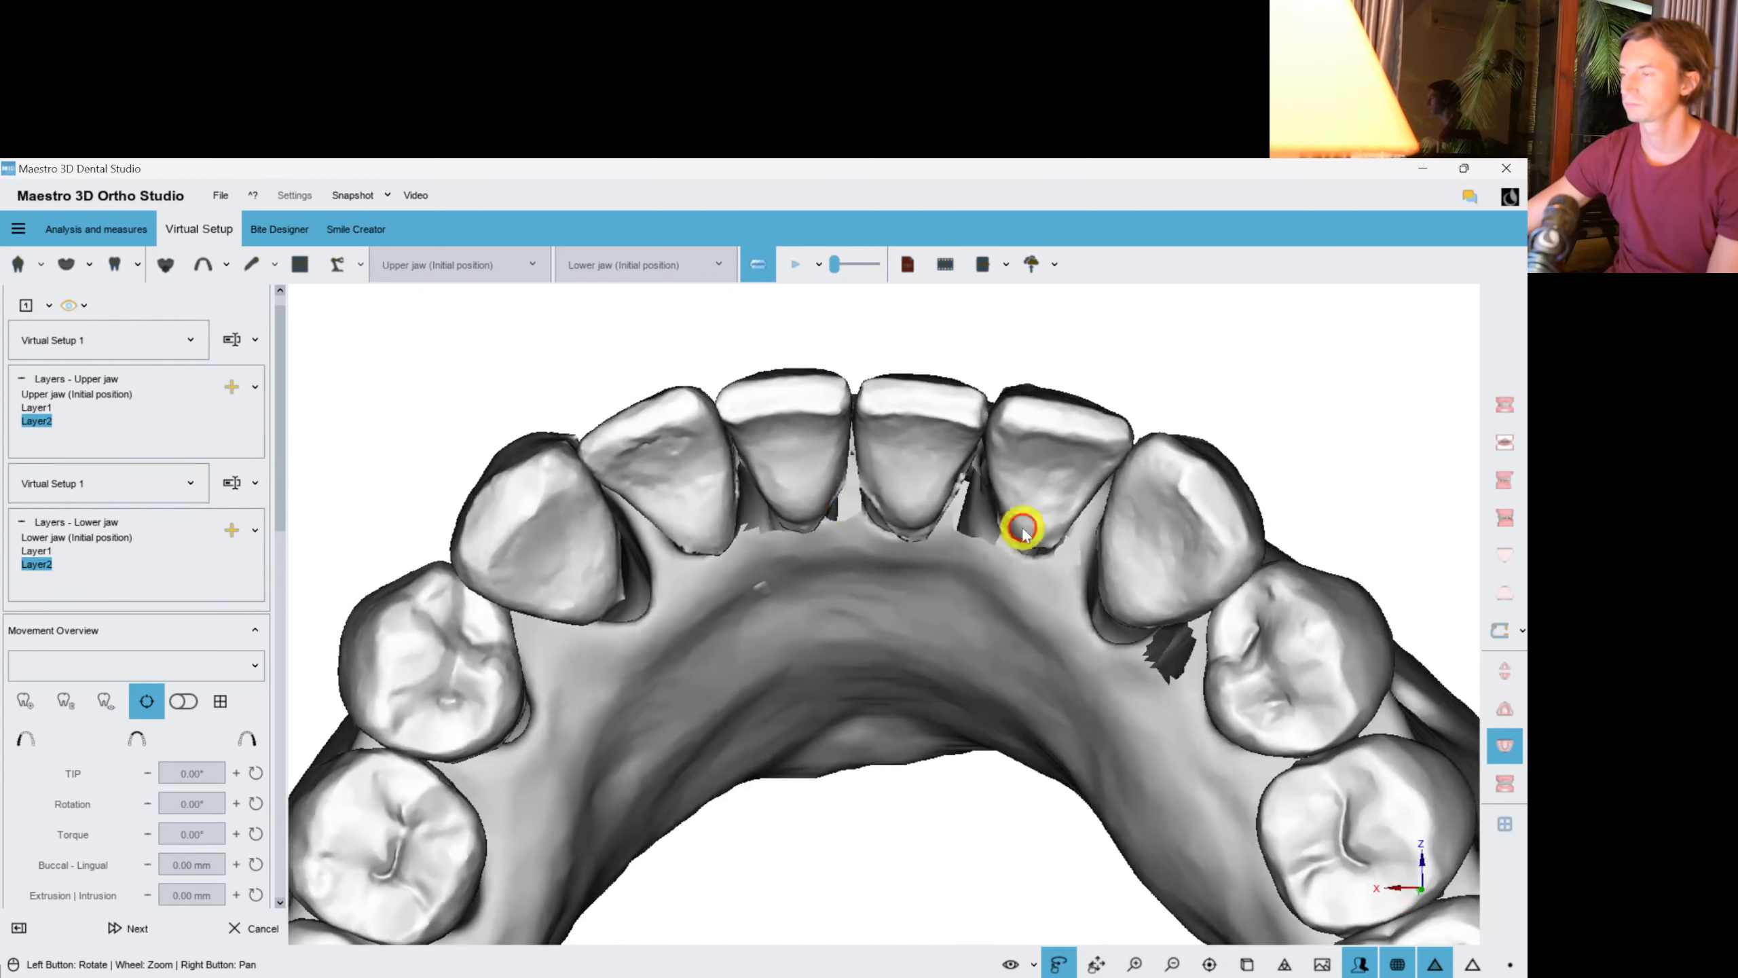
left_click(688, 491)
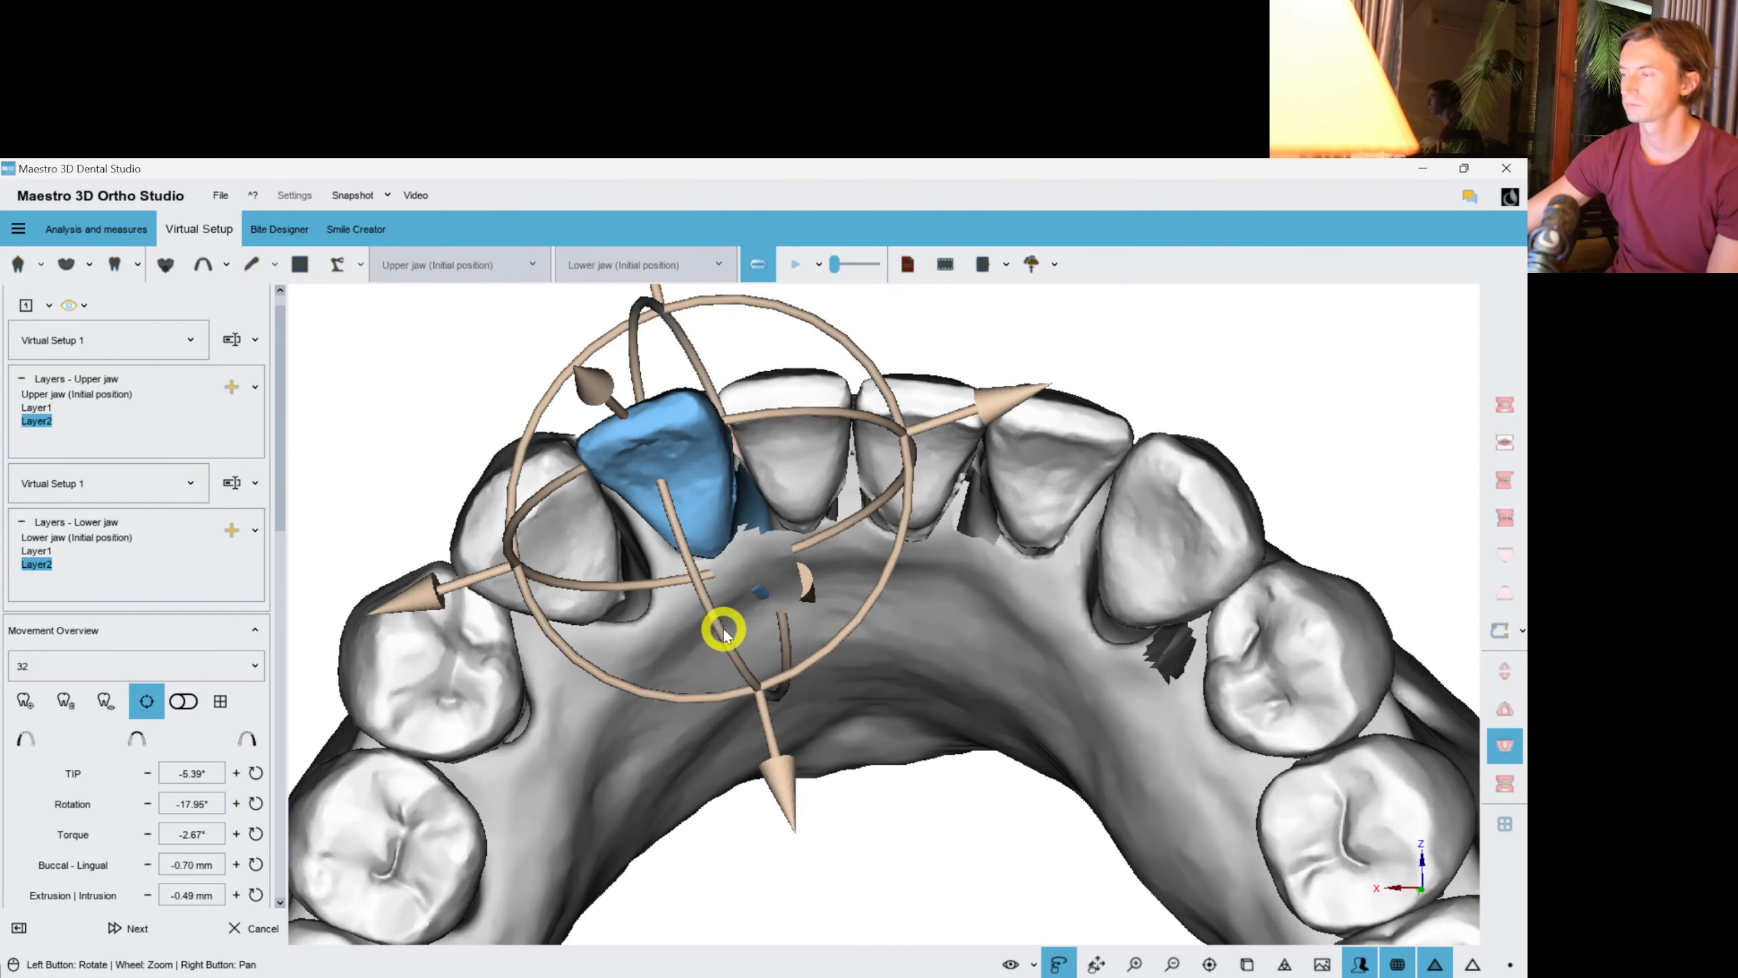
left_click_drag(723, 631, 726, 638)
left_click(797, 438)
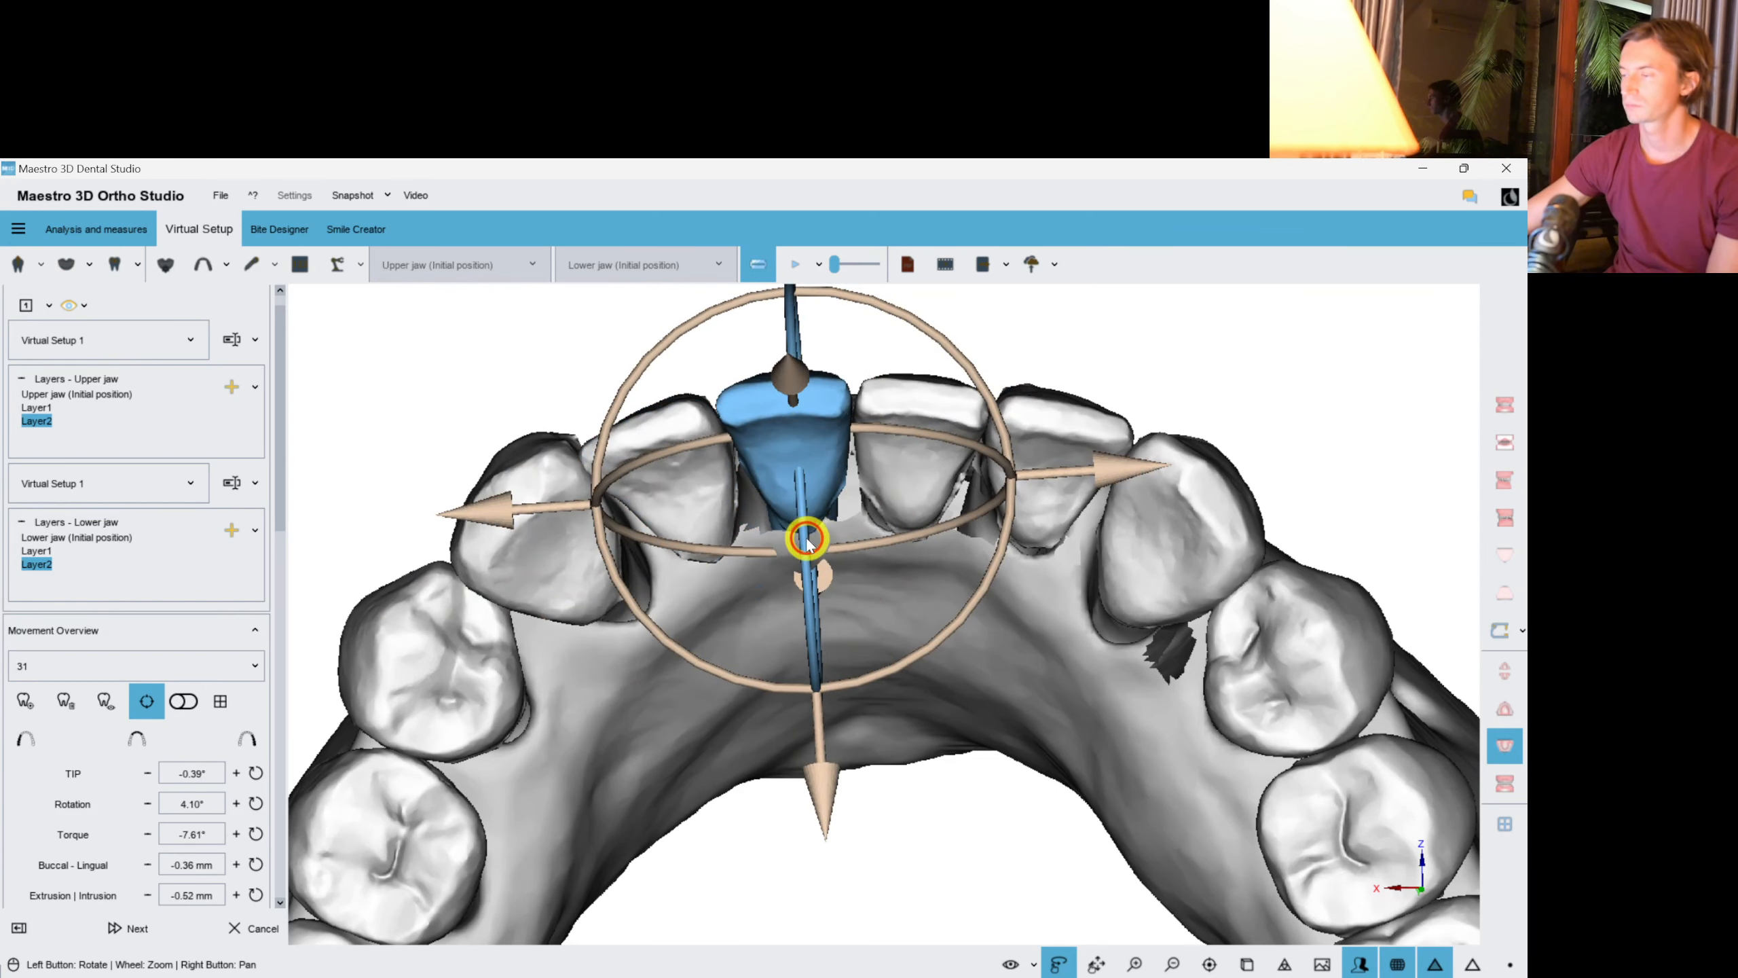
Adjust the tip of lower incisor 41 to about -0.8° and the torque of lower incisor 42 to about -7.3°.
left_click(938, 483)
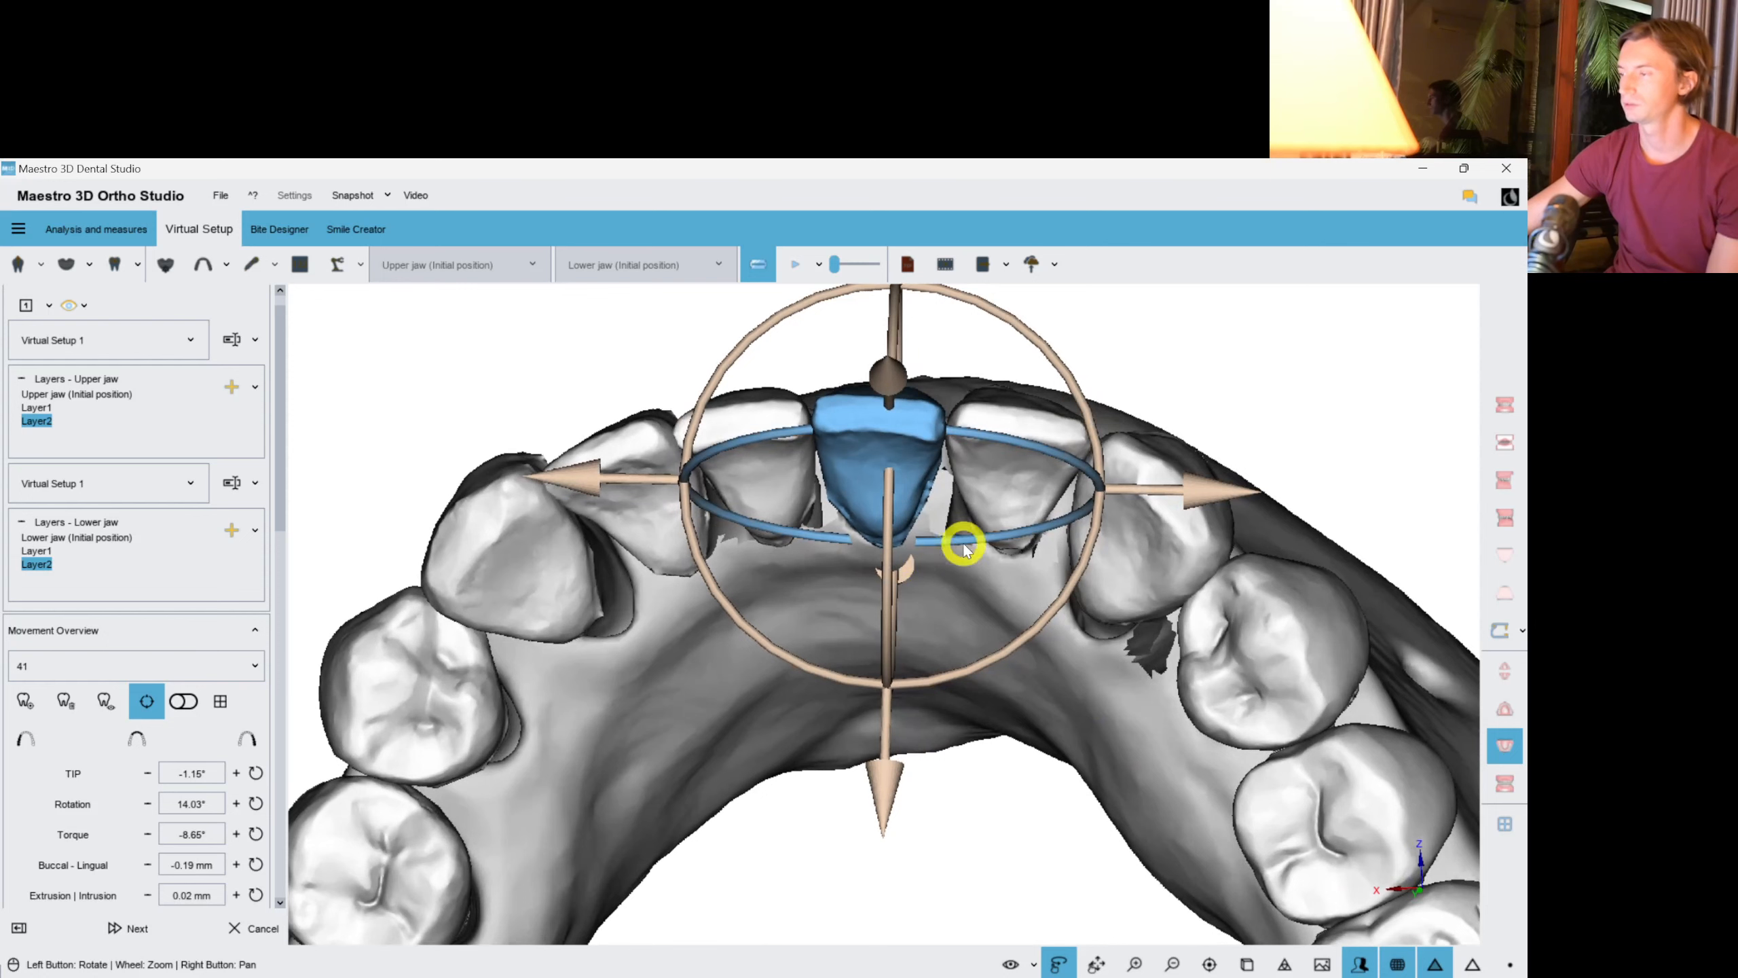
left_click(1001, 466)
left_click_drag(1194, 699, 1056, 518)
left_click_drag(993, 572, 995, 581)
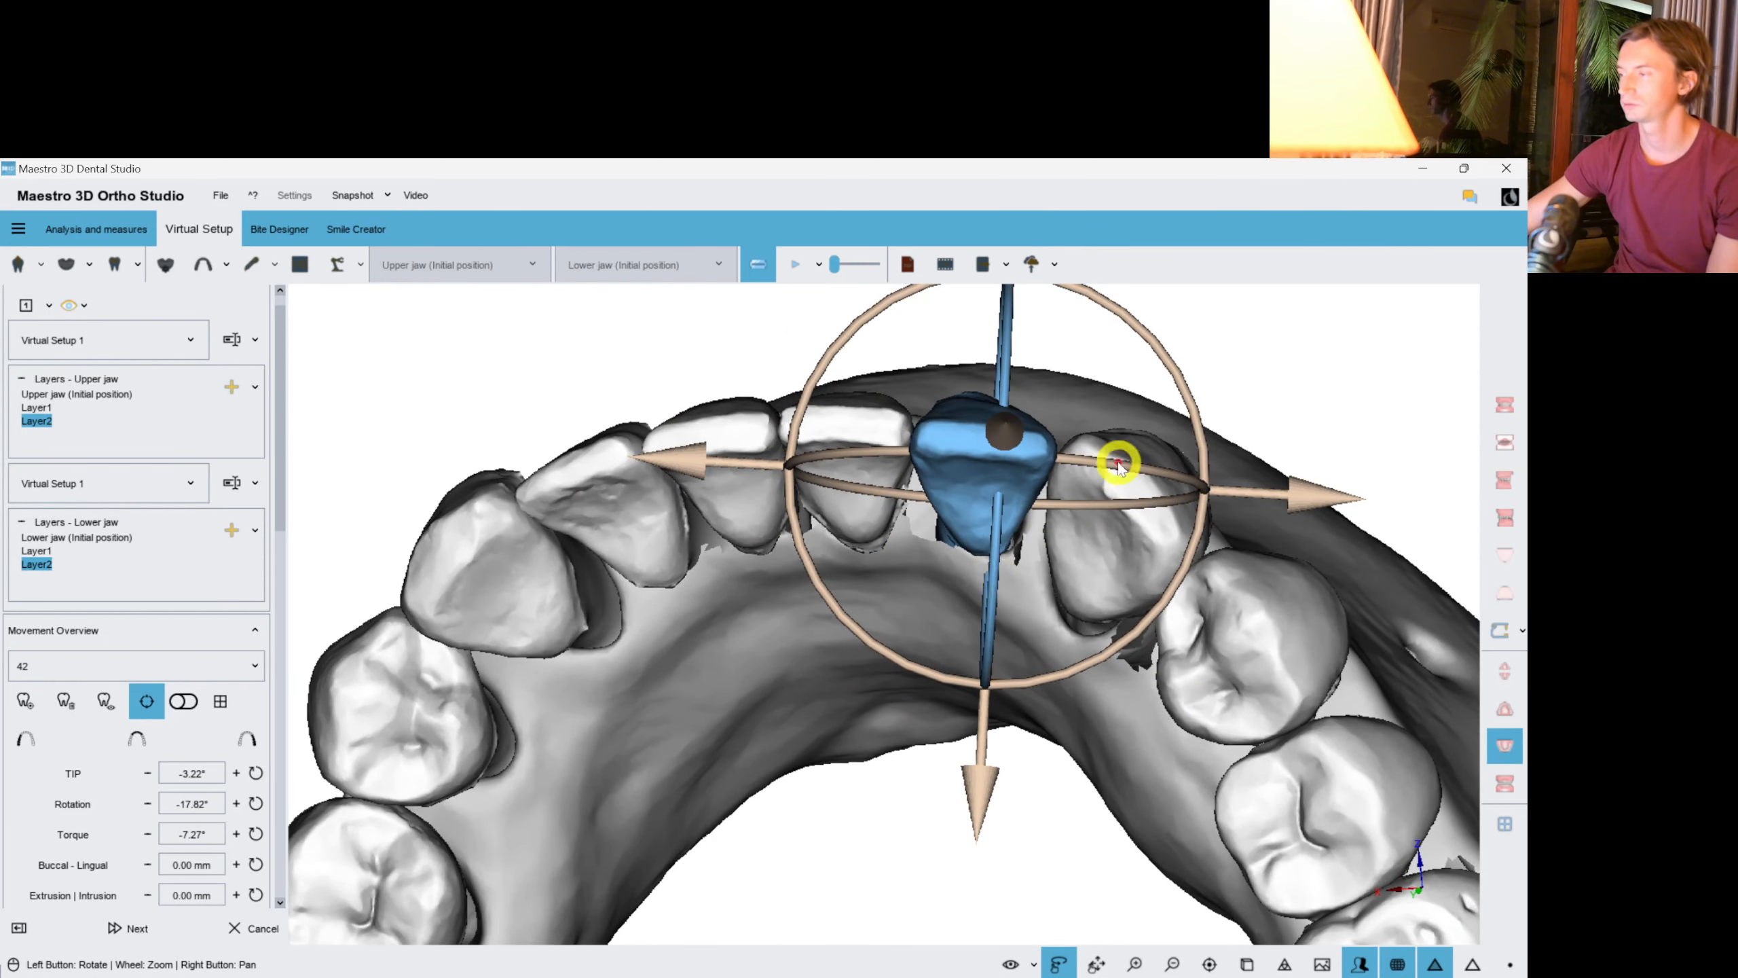
Compare the position of lower incisor 42 between Layer1 and Layer2 of the lower jaw.
left_click(1201, 408)
left_click_drag(1127, 447, 1040, 508)
left_click(1033, 510)
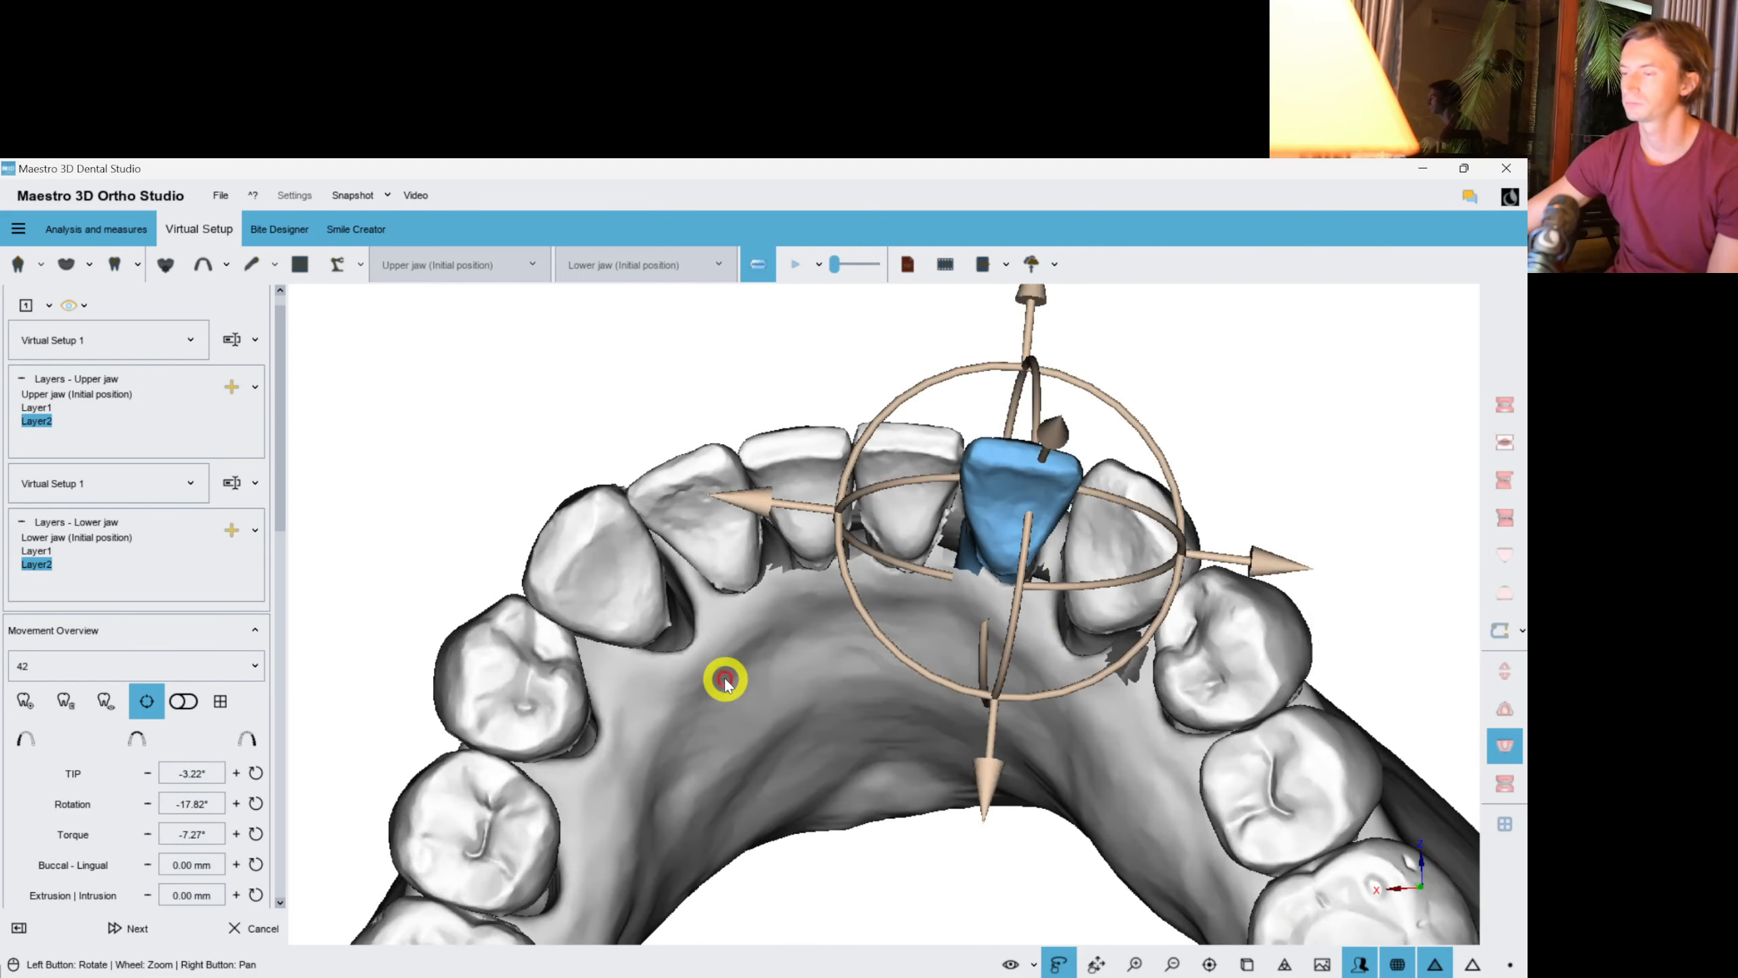
left_click(39, 552)
left_click(994, 503)
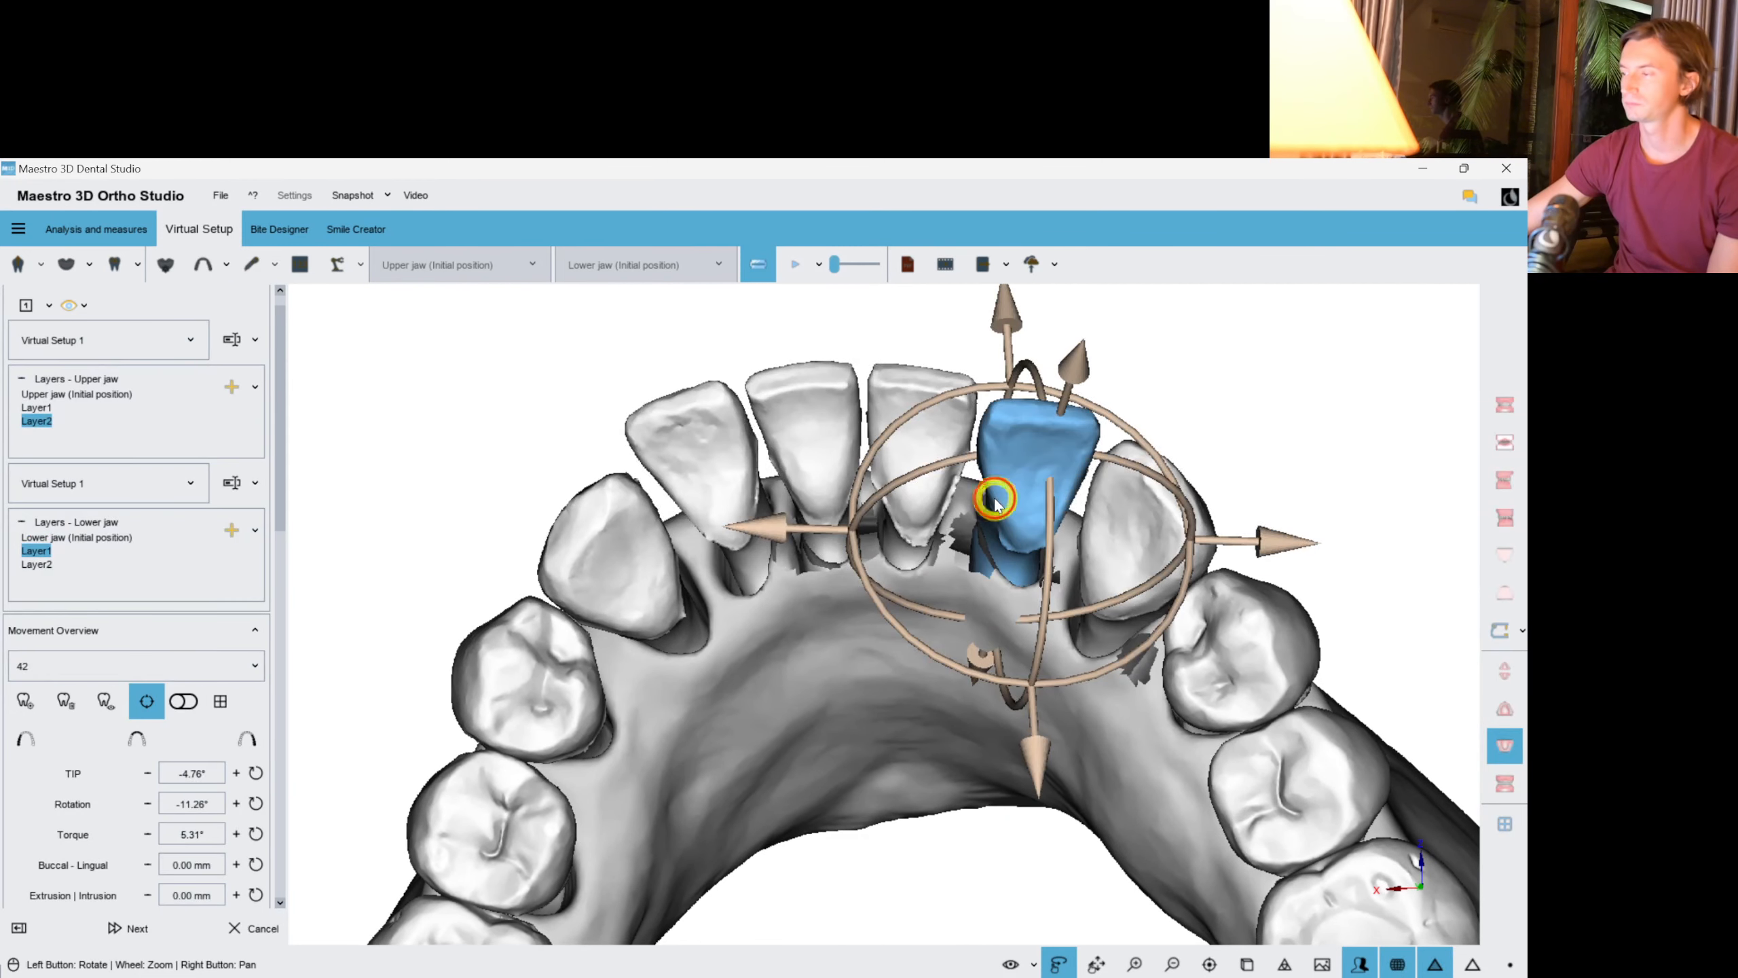
left_click(40, 565)
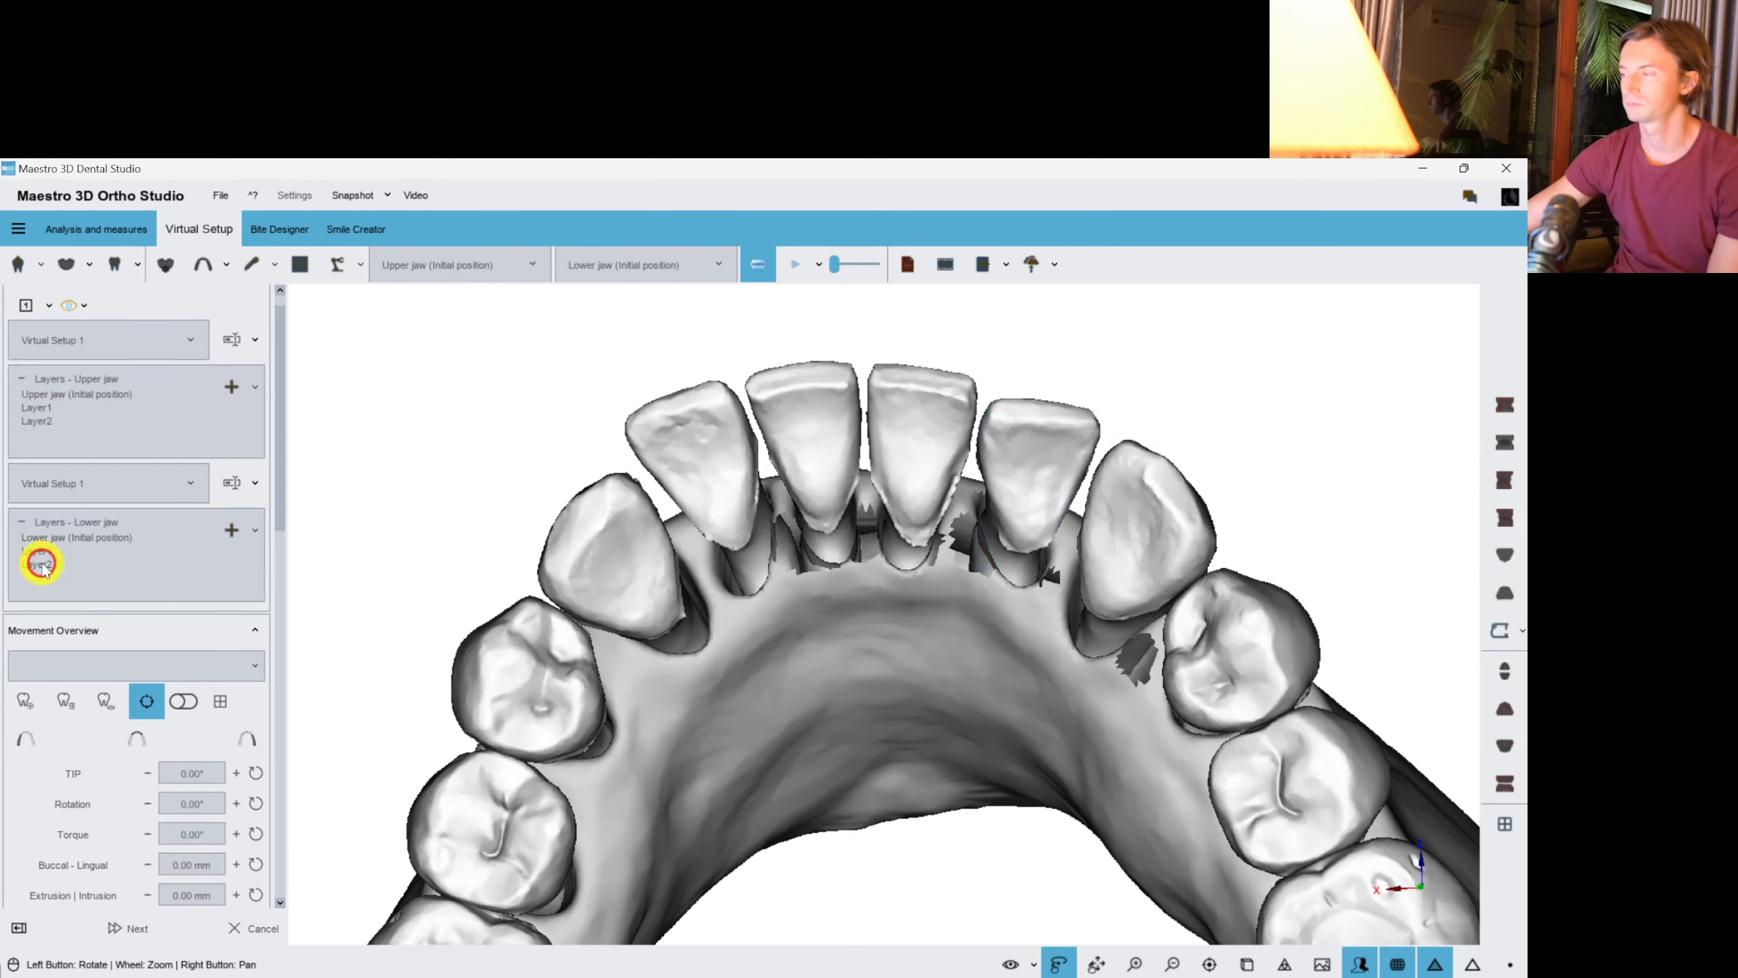
left_click(1017, 507)
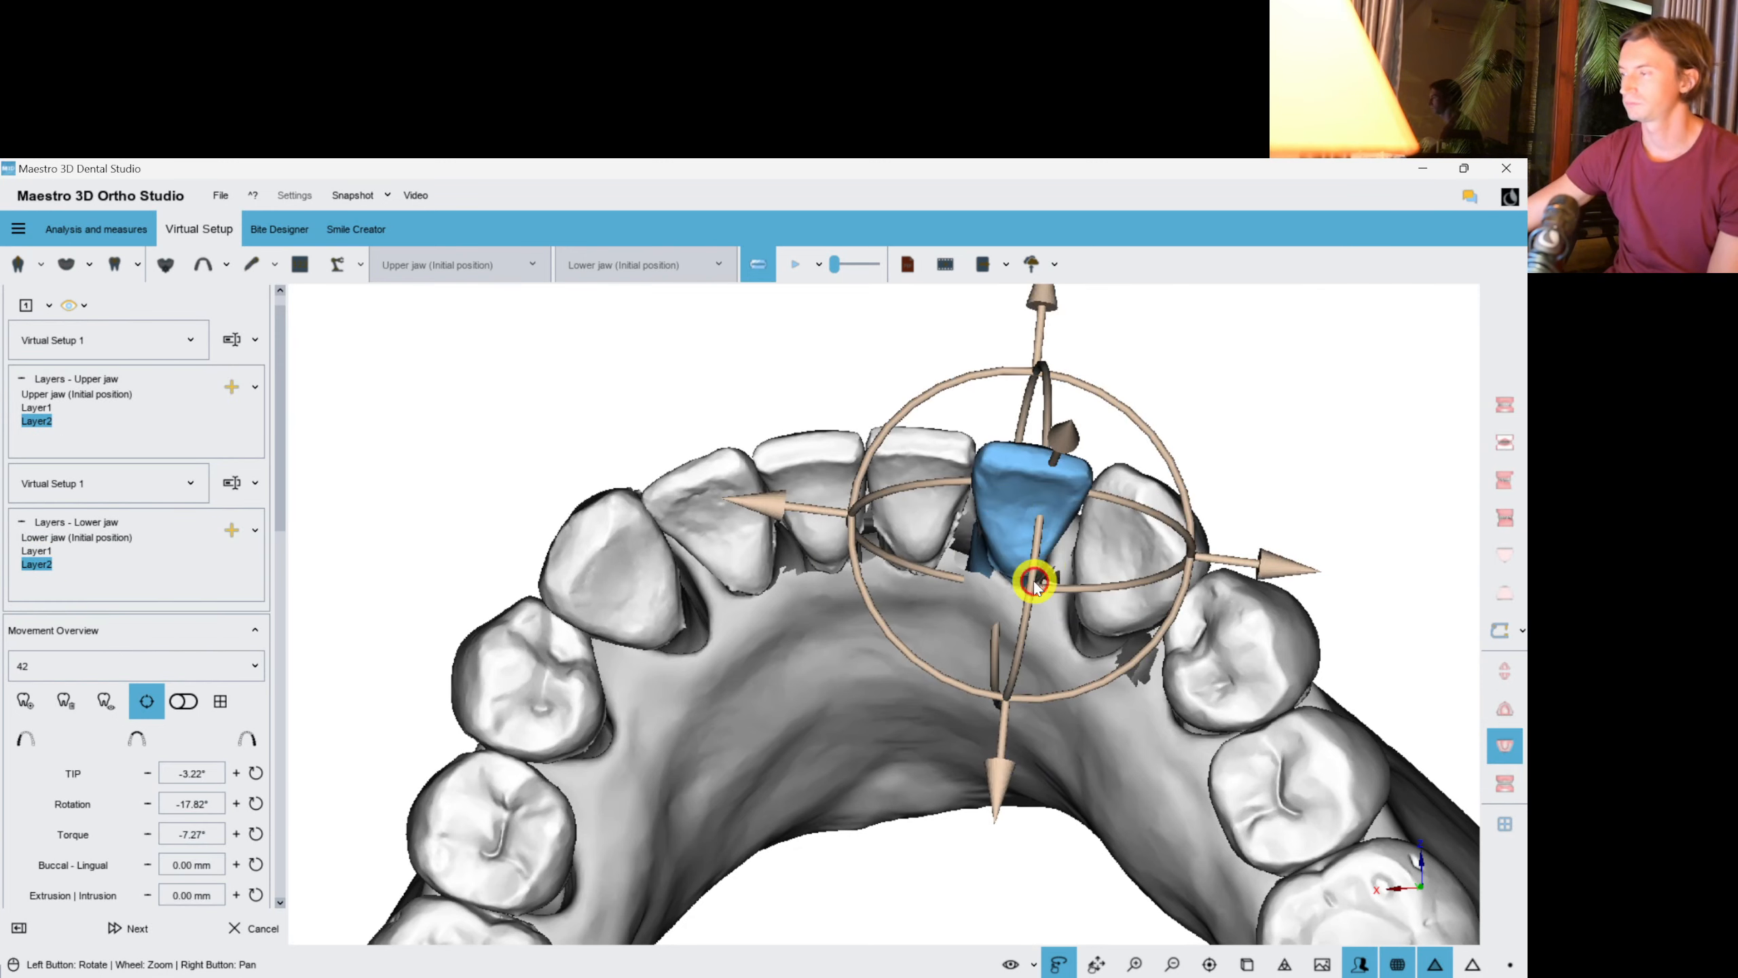
Fine-tune lower incisor 42 to a tip of about -3.8° and a torque of about -6.9°.
scroll(1005, 629, "up", 3)
left_click_drag(1081, 546, 896, 653)
left_click_drag(1023, 590, 1028, 593)
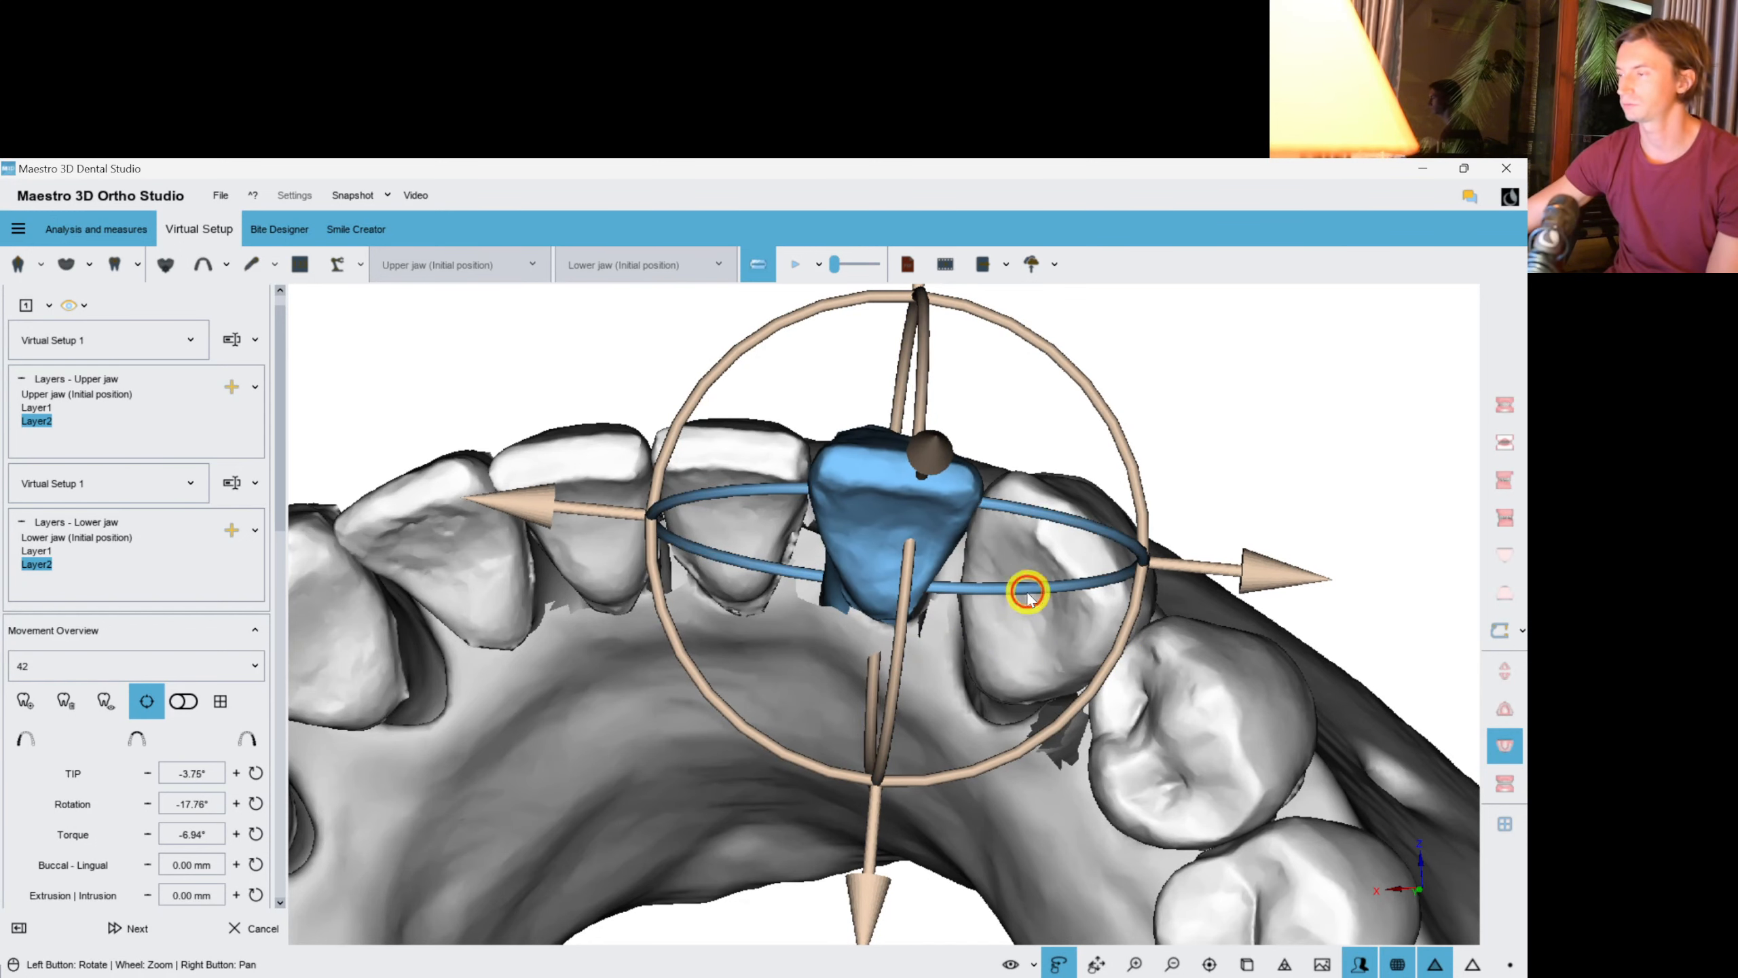
Torque lower incisor 41 to about -10.2° and adjust its tip to about -1.4°.
left_click(754, 498)
left_click_drag(881, 766, 879, 720)
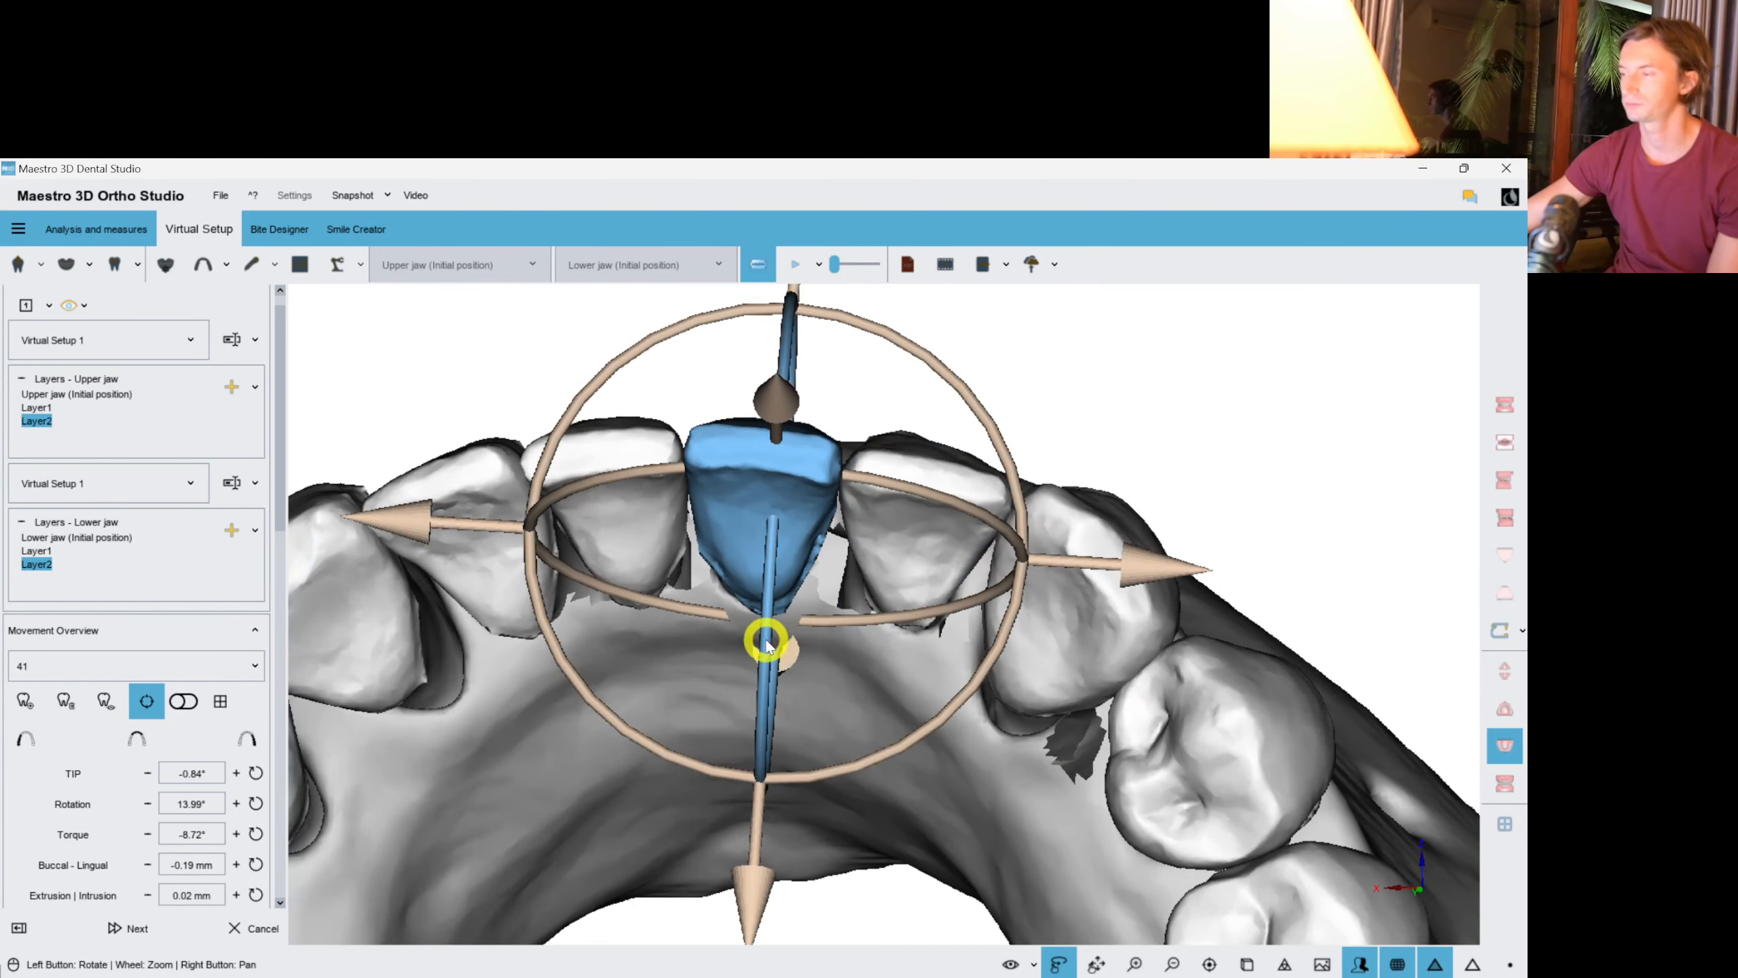
left_click_drag(768, 649, 767, 656)
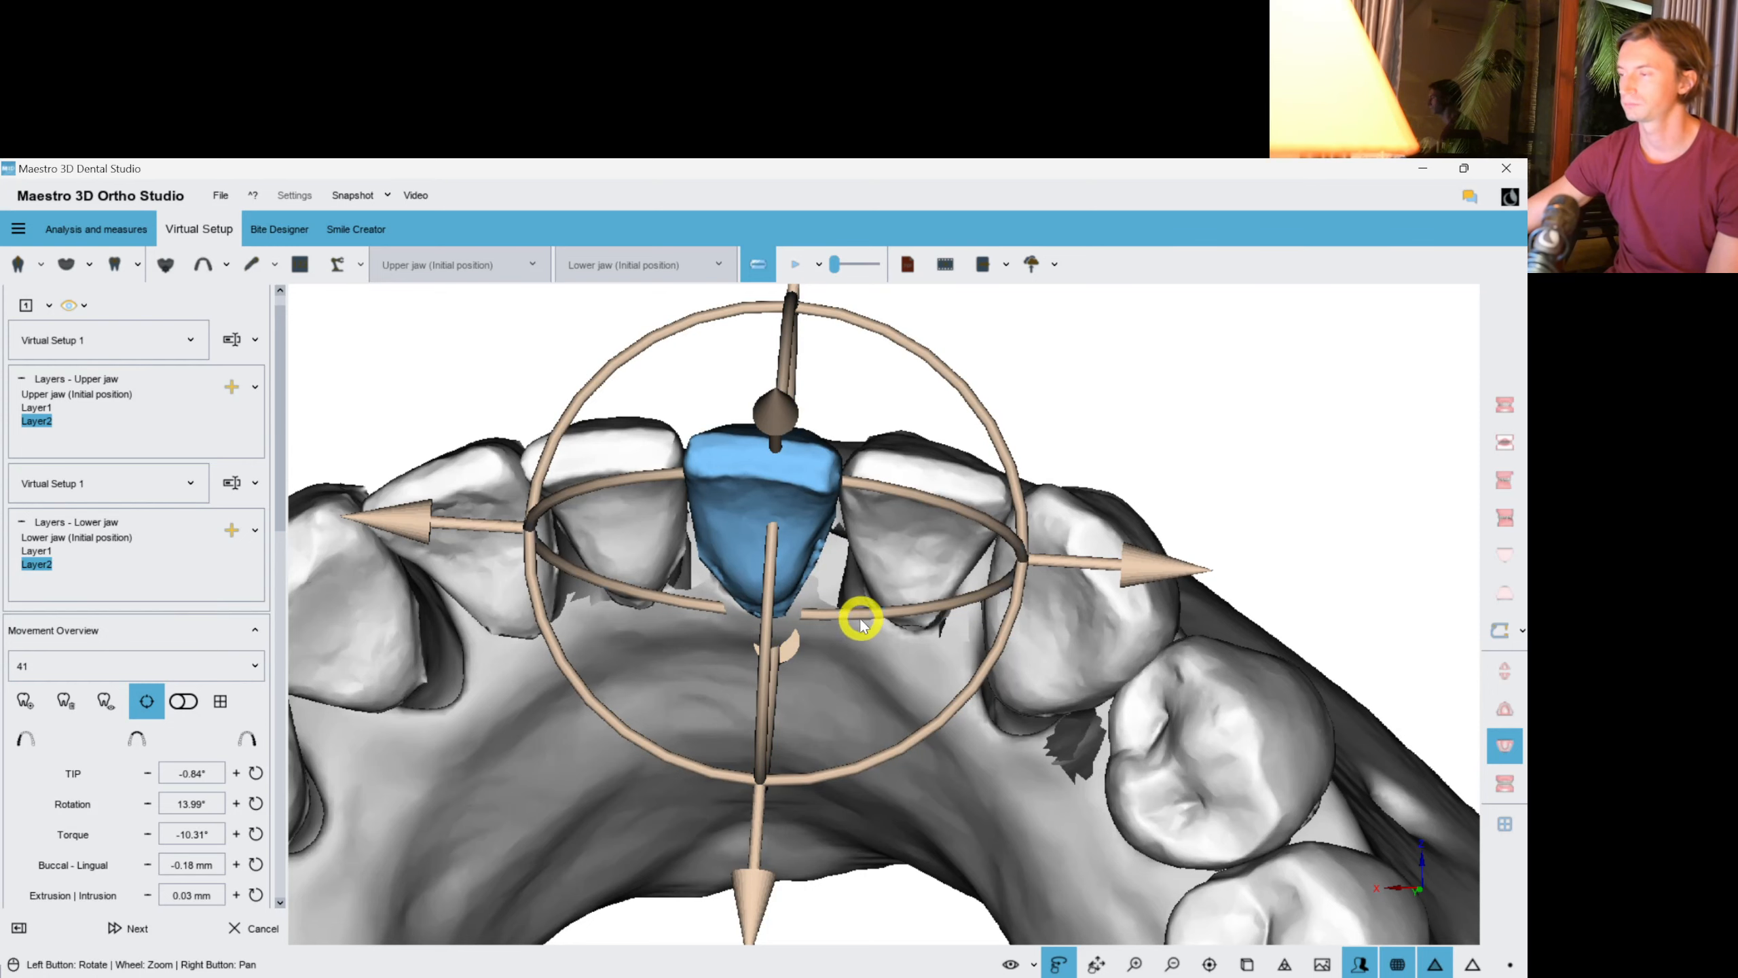
left_click_drag(862, 620, 868, 616)
Torque lower incisor 31 to about -11.1° and adjust its tip to about 0.5°.
left_click(681, 507)
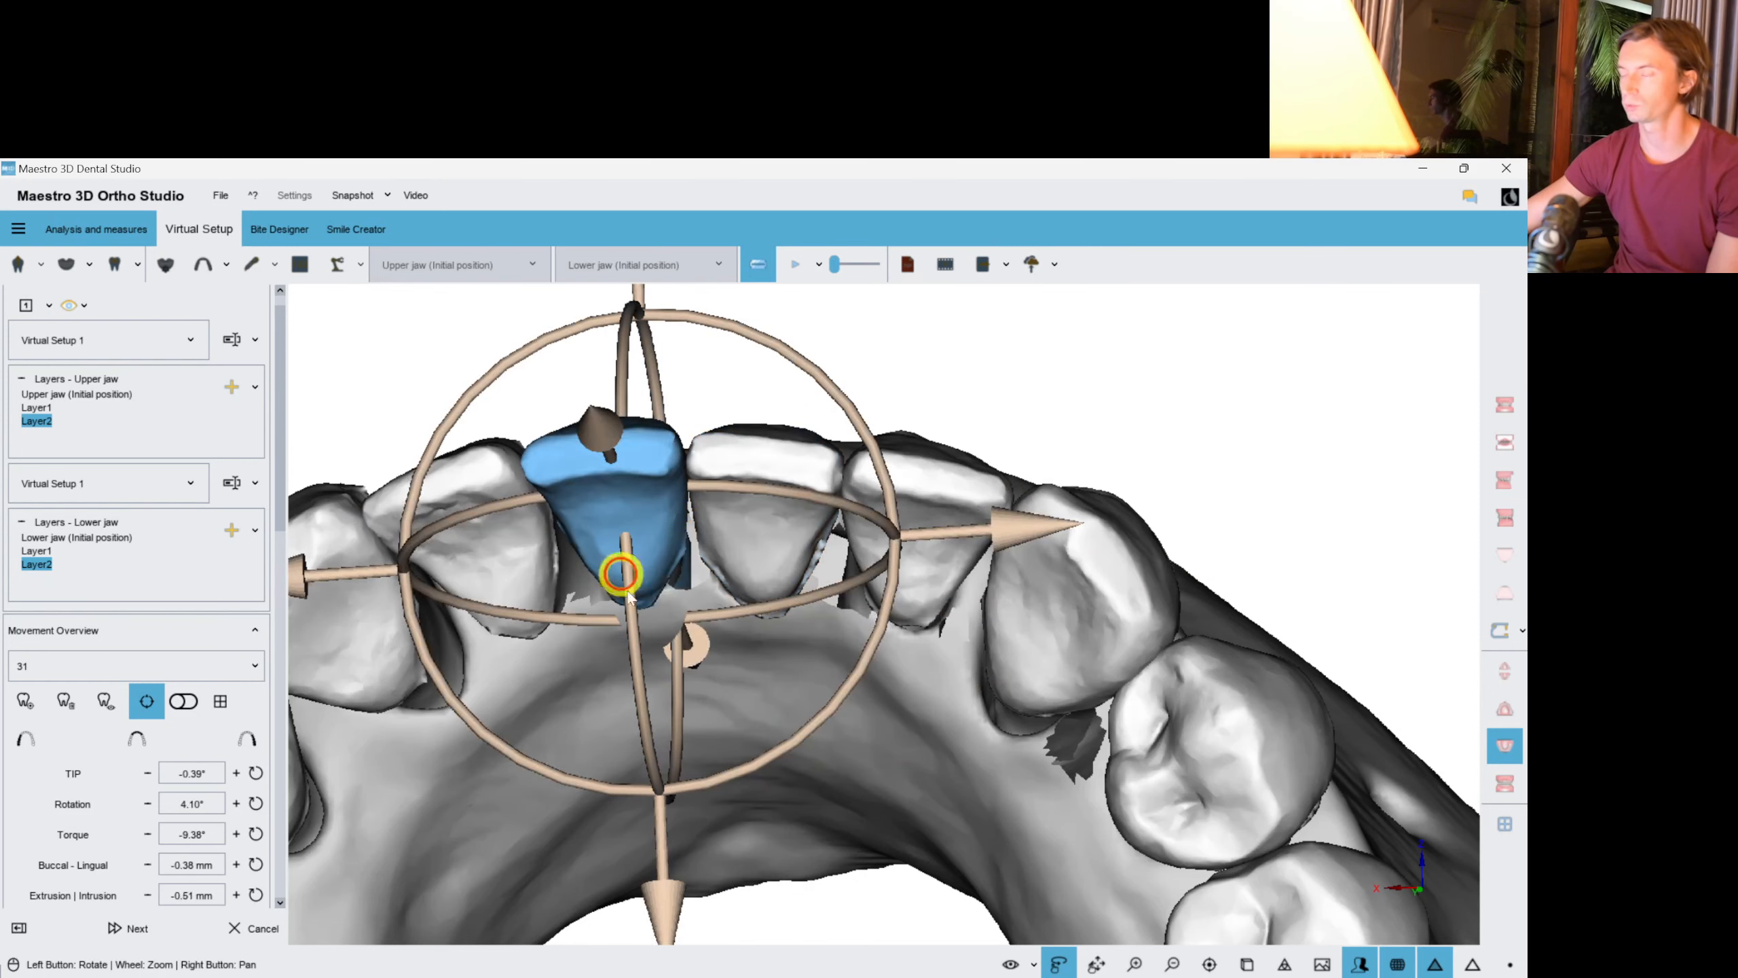
left_click_drag(869, 822, 749, 796)
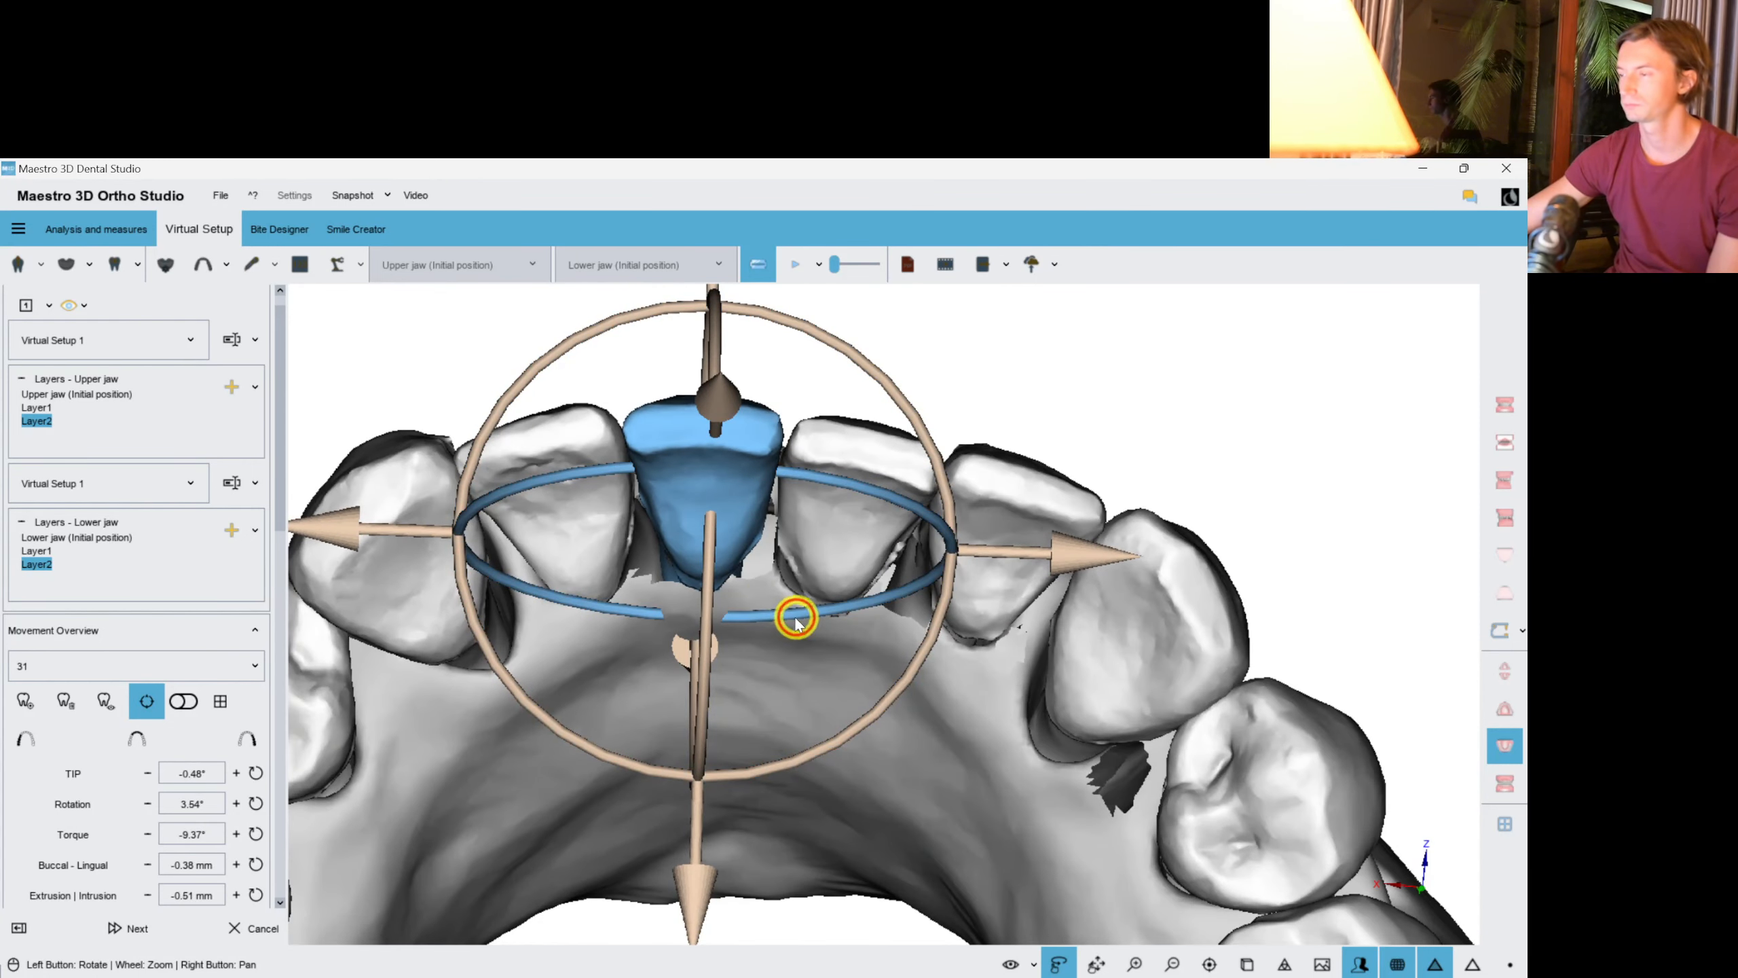
left_click_drag(706, 672, 785, 638)
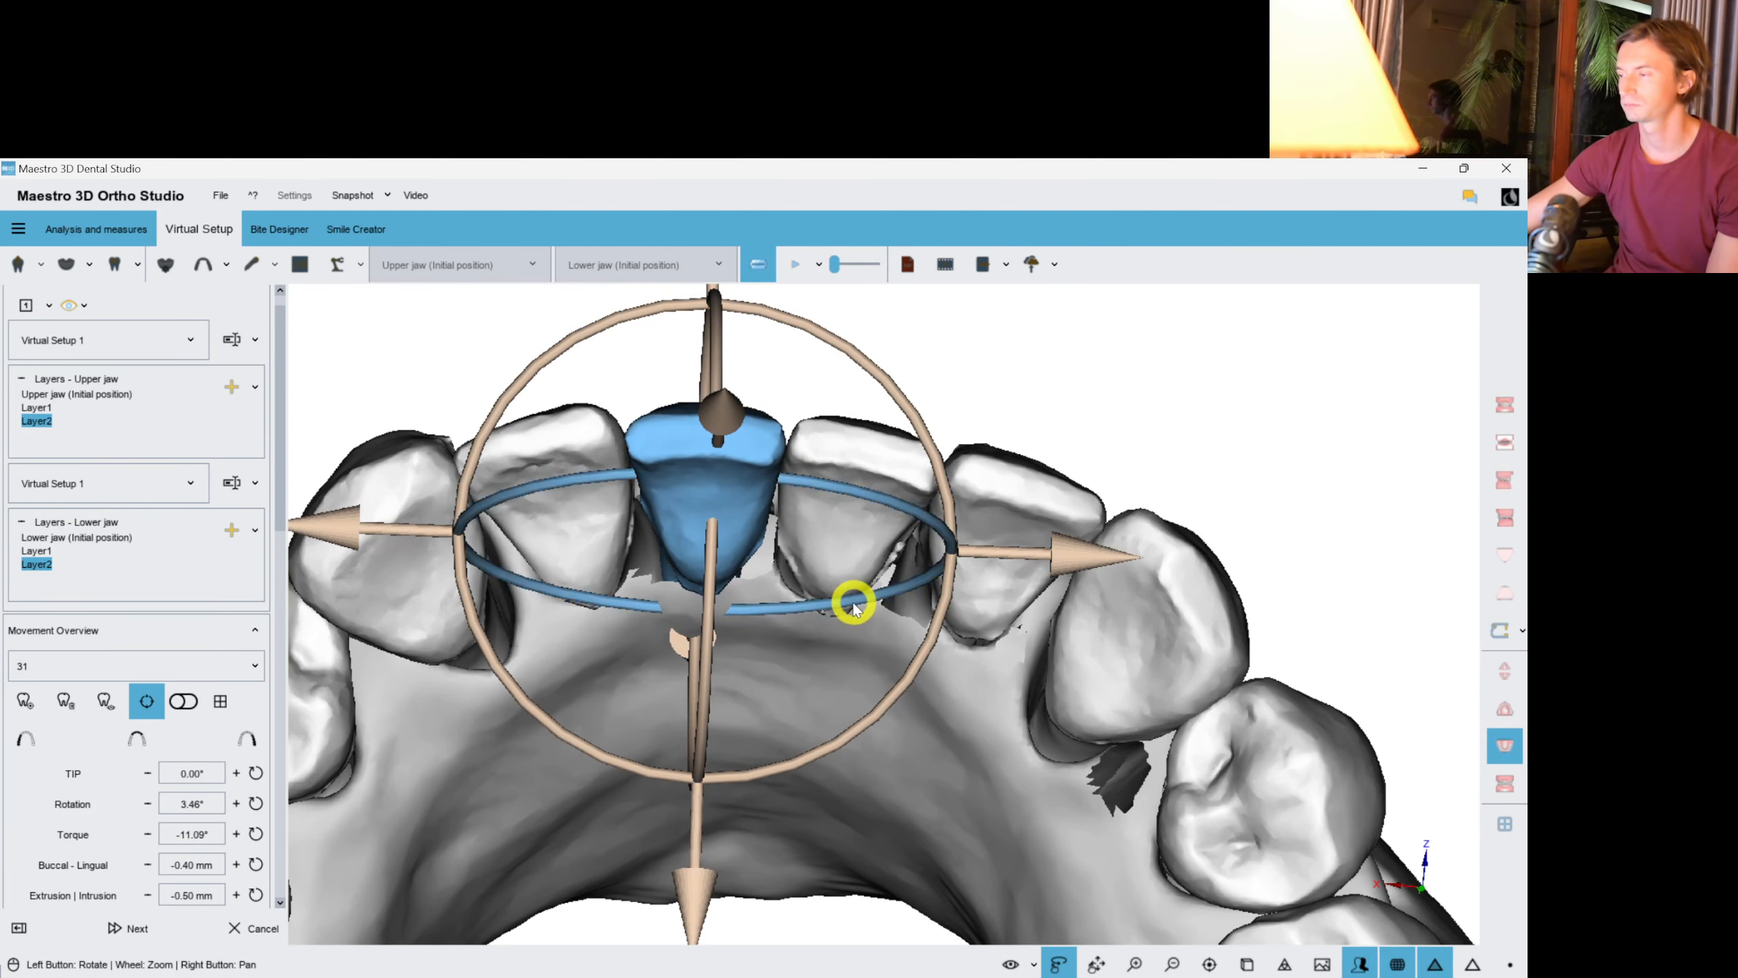
Adjust lower incisor 32 to a rotation of about -15.7°, a tip of about -3.5° and a torque of about -5.8°.
left_click(572, 551)
left_click_drag(784, 818, 843, 798)
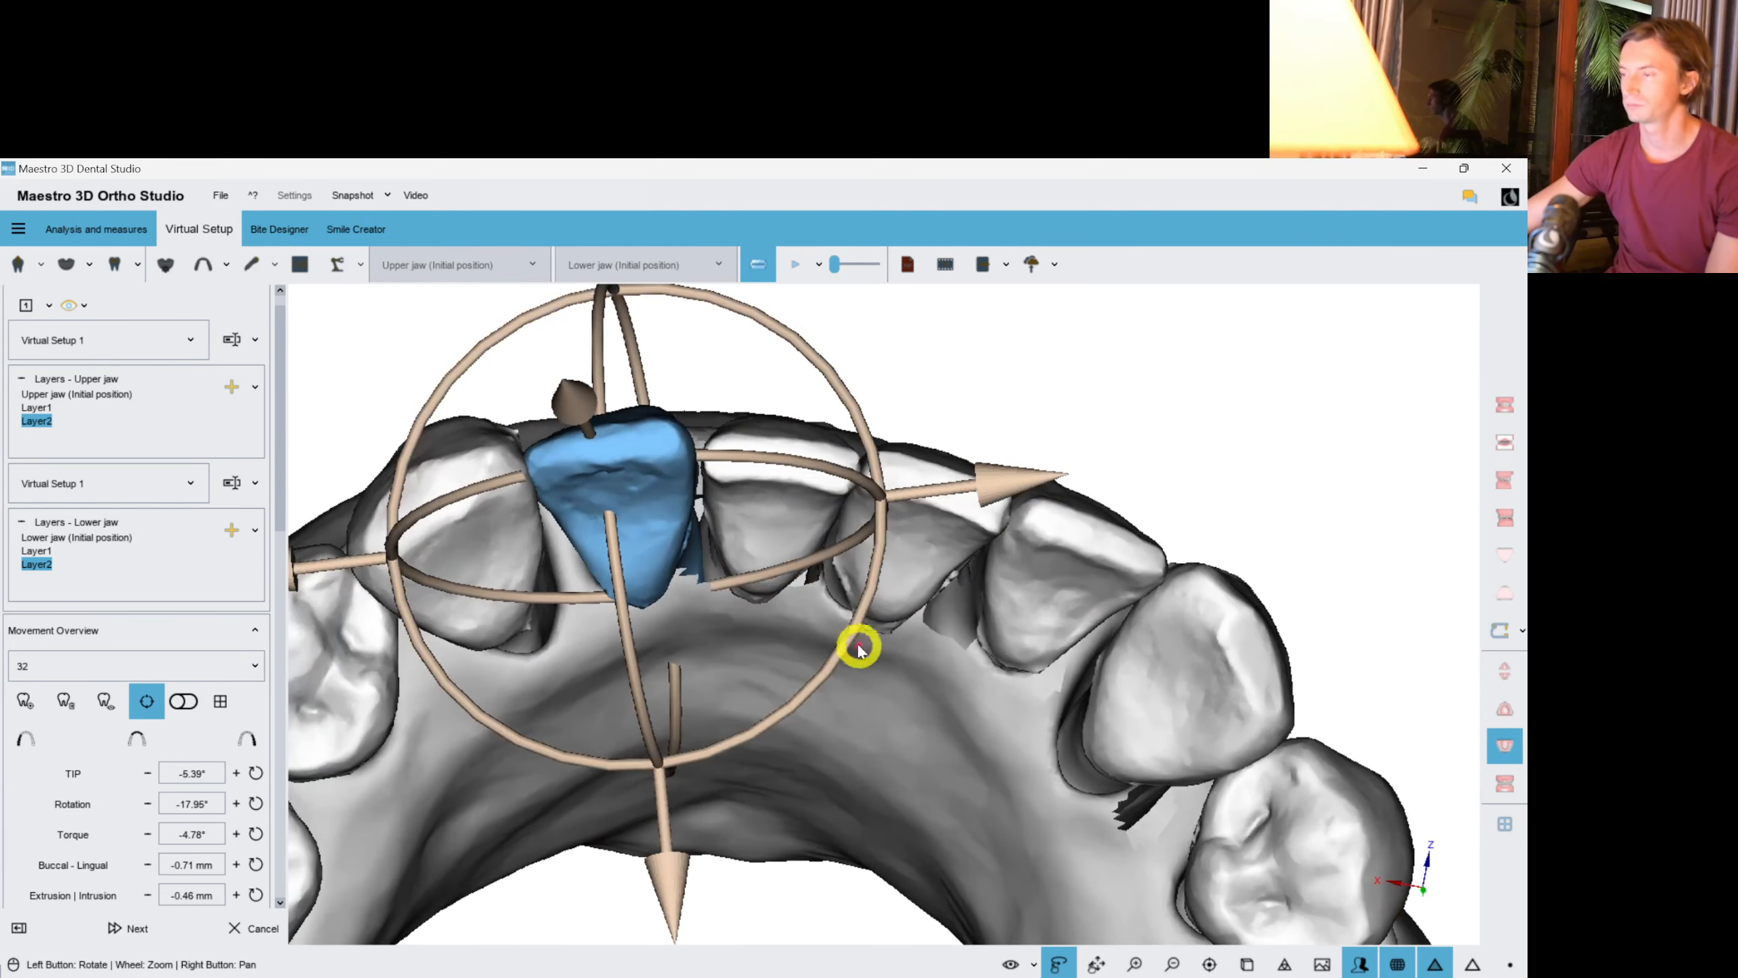
left_click_drag(849, 637, 796, 587)
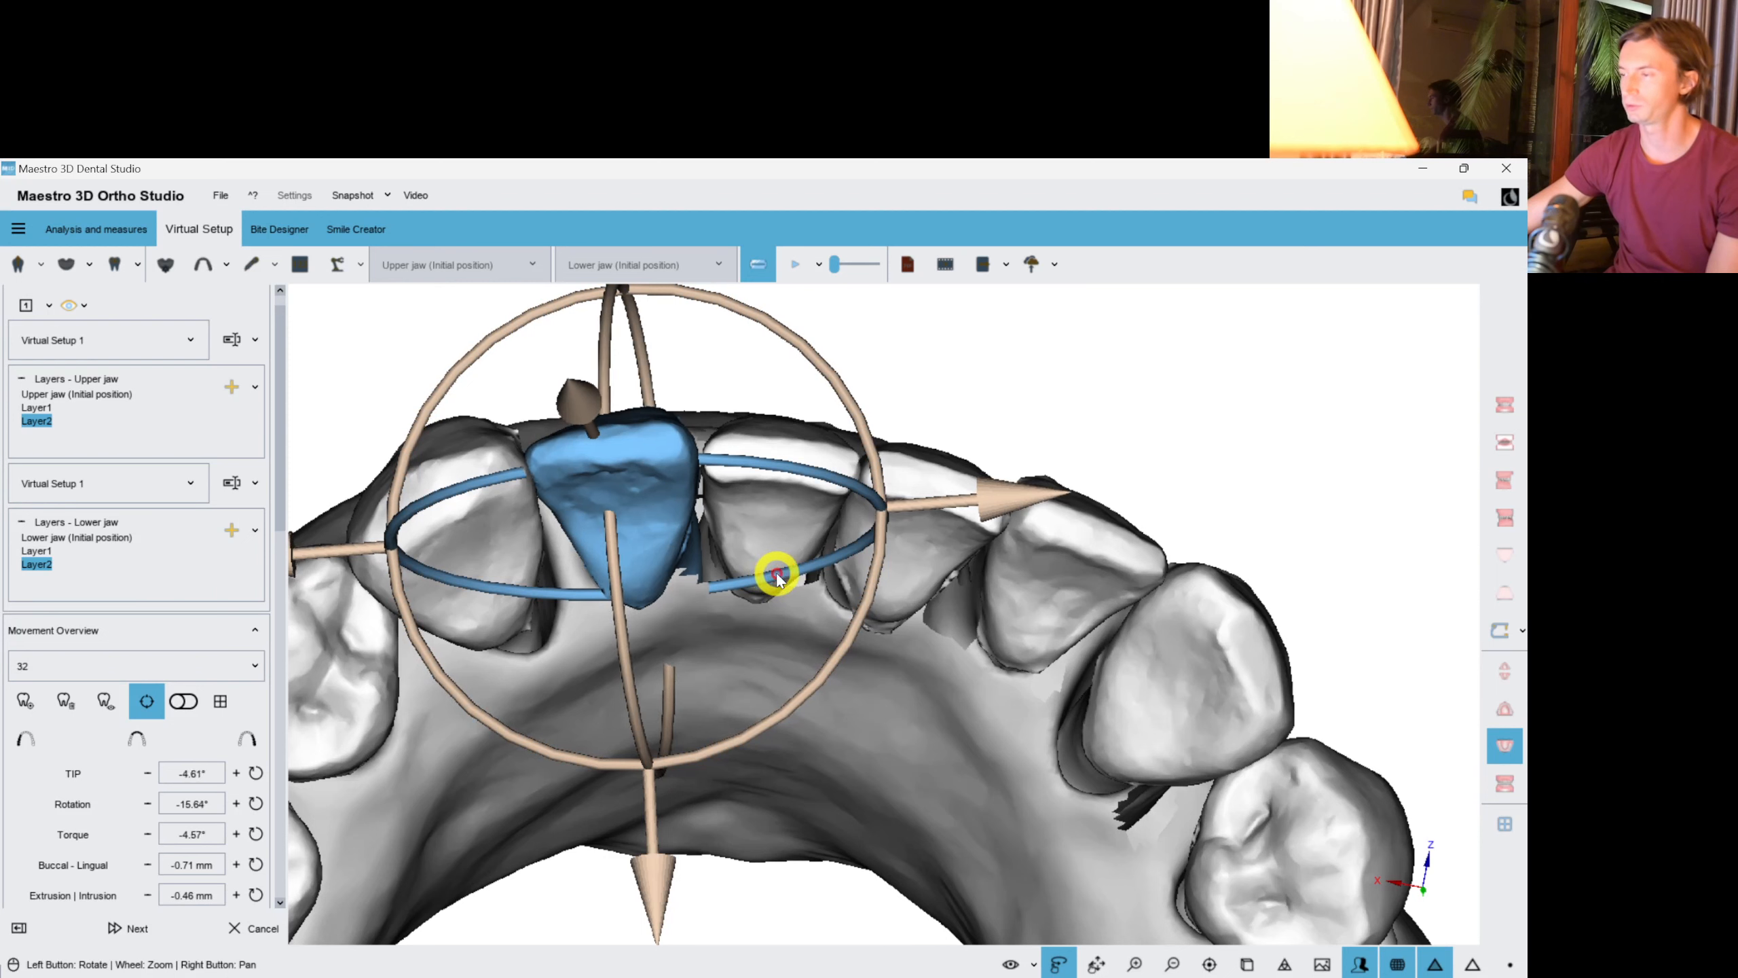
left_click_drag(643, 650, 768, 574)
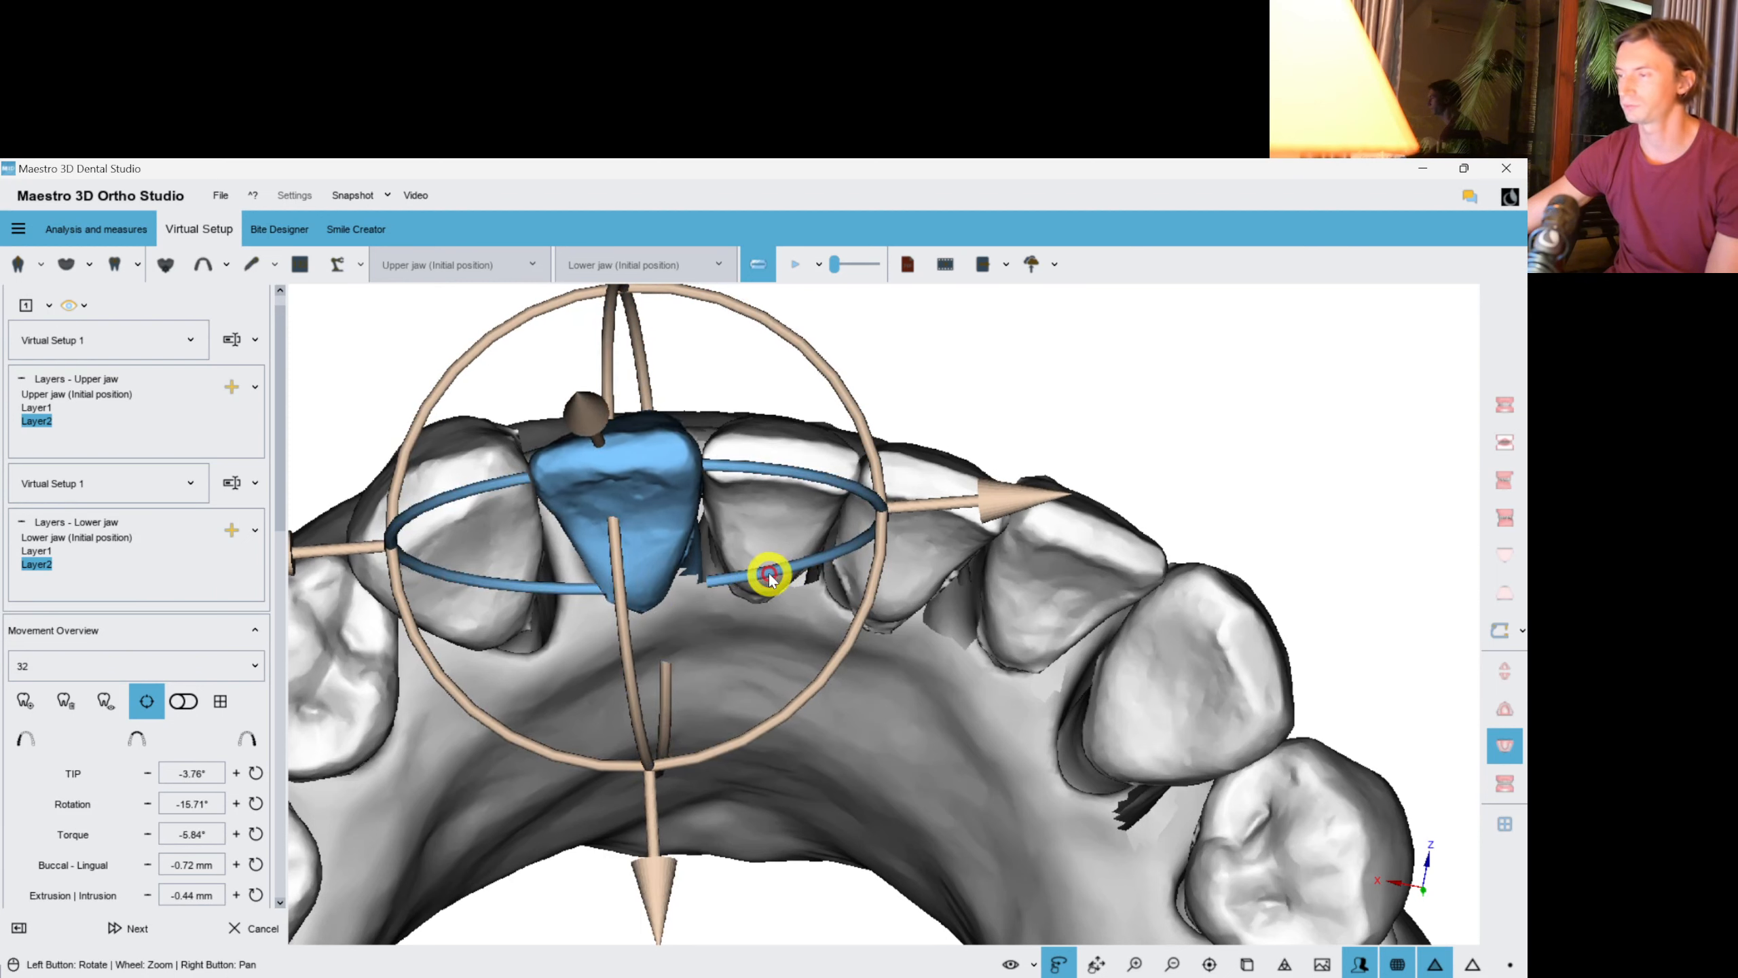
left_click_drag(900, 705, 909, 765)
With both jaws shown, move lower incisor 42 lingually to about -0.34 mm and adjust its torque to about -5.1°.
left_click_drag(1266, 785, 691, 609)
left_click(702, 656)
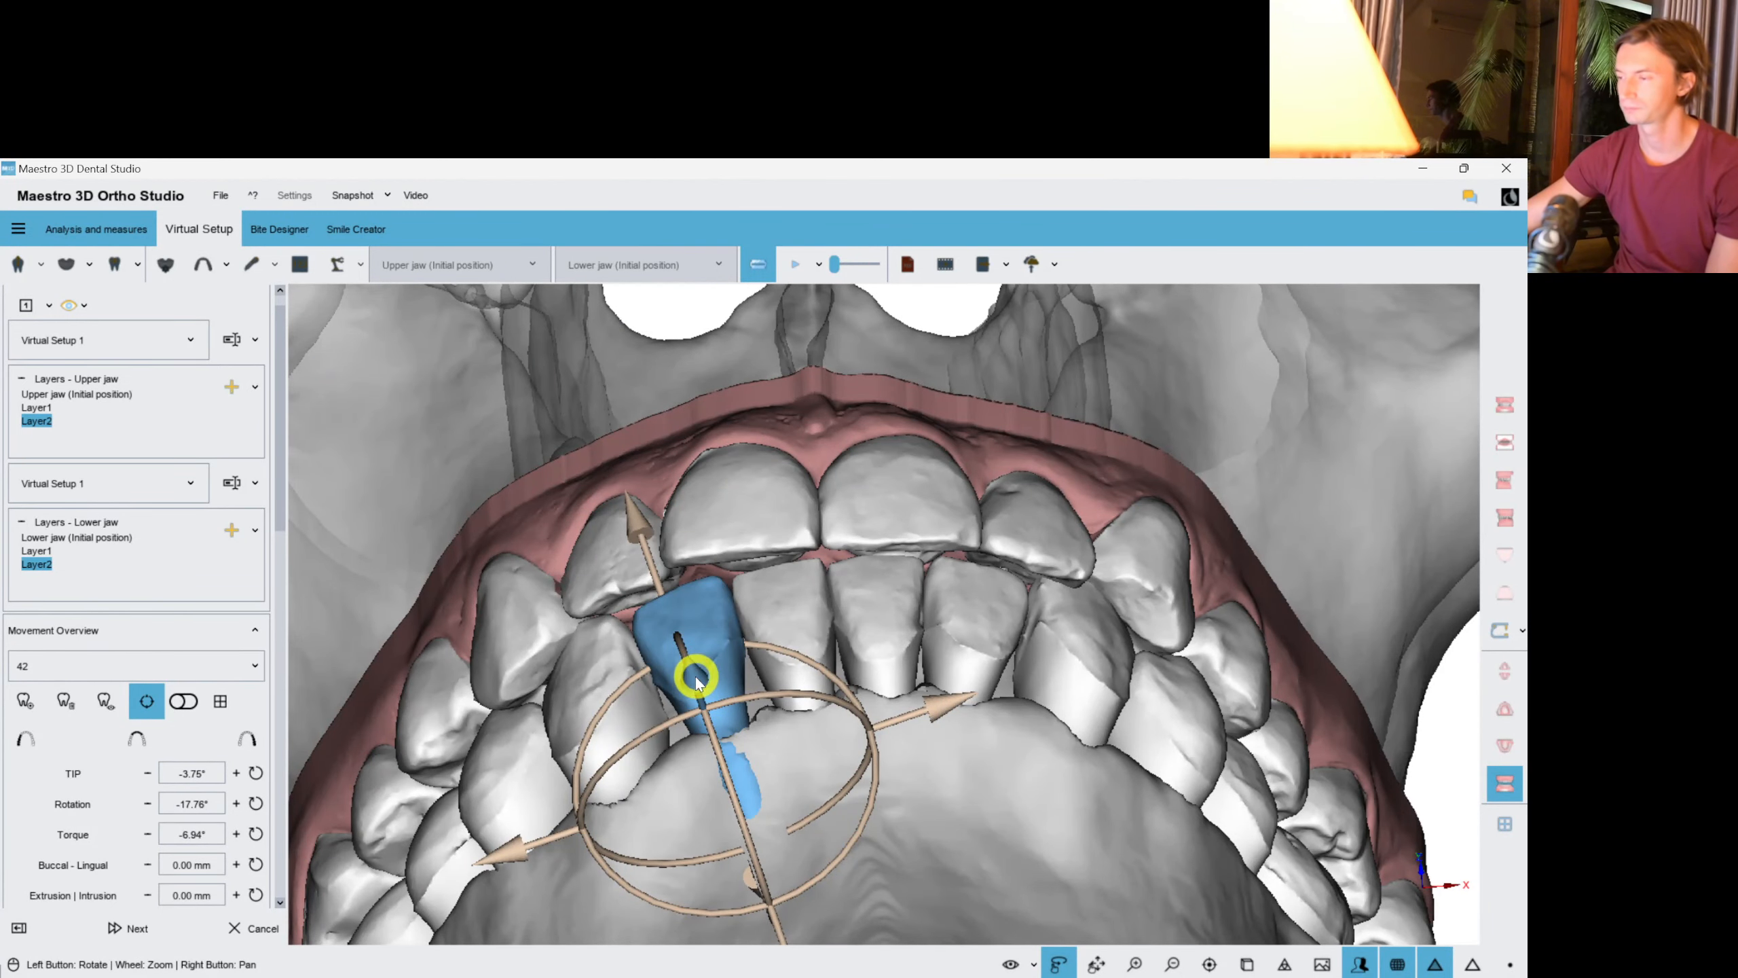
left_click_drag(696, 681, 709, 741)
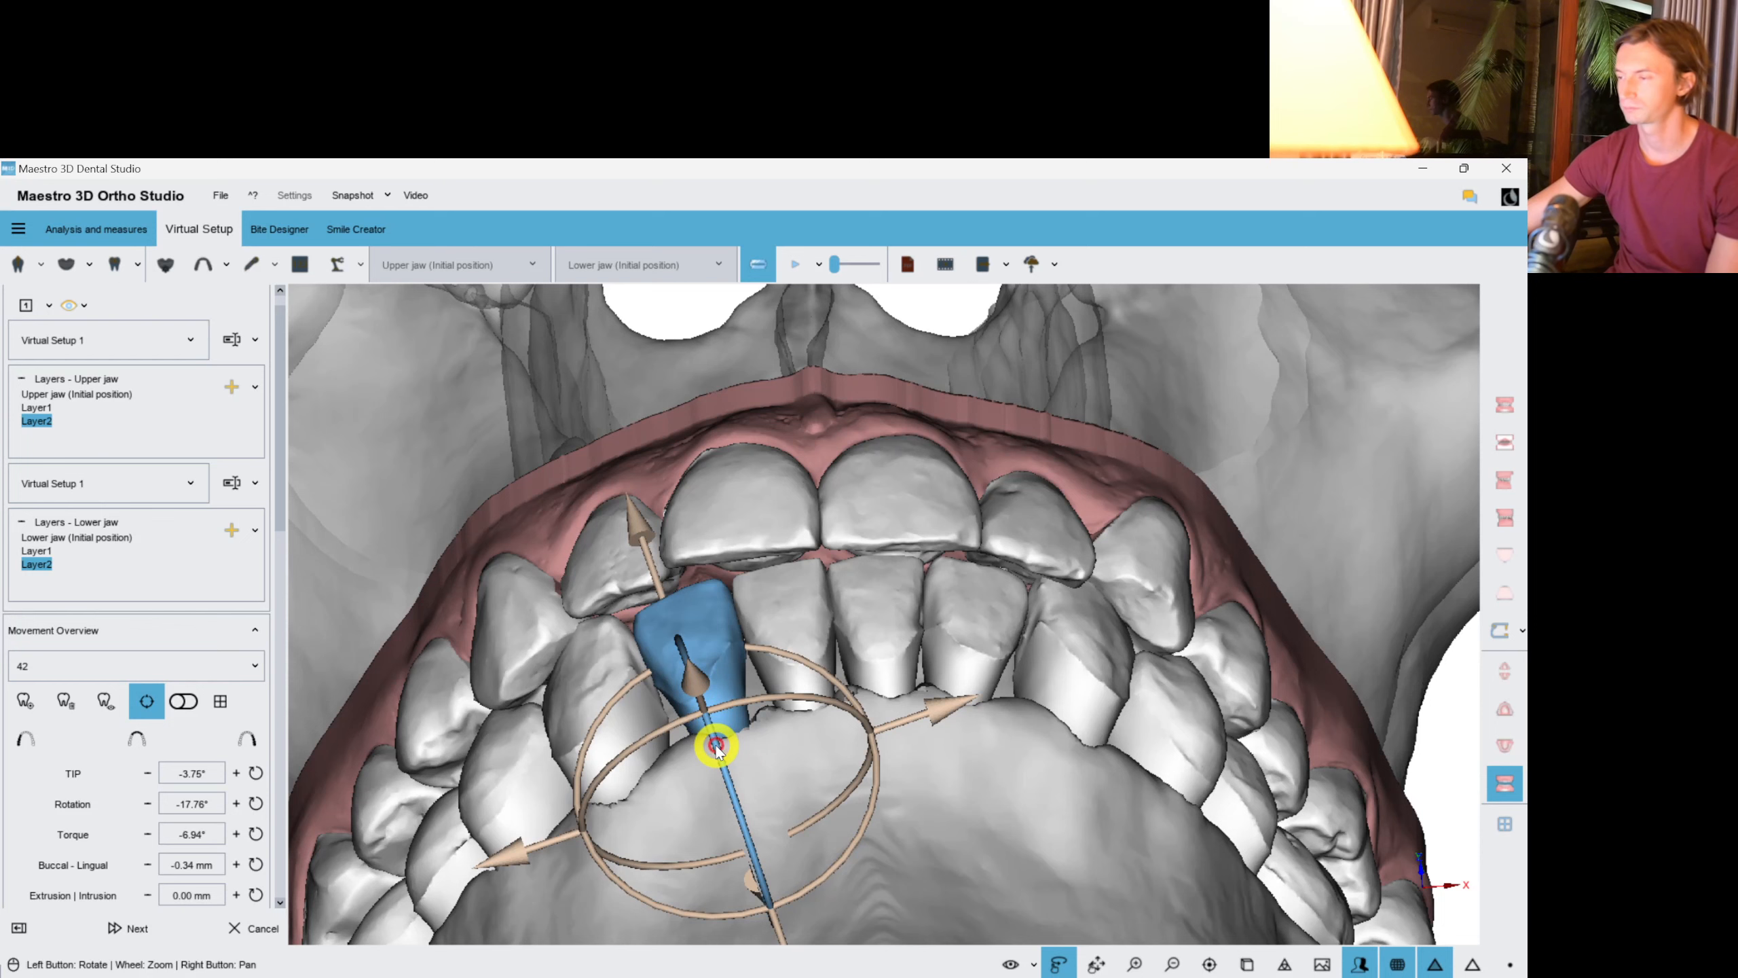
left_click_drag(719, 756, 720, 756)
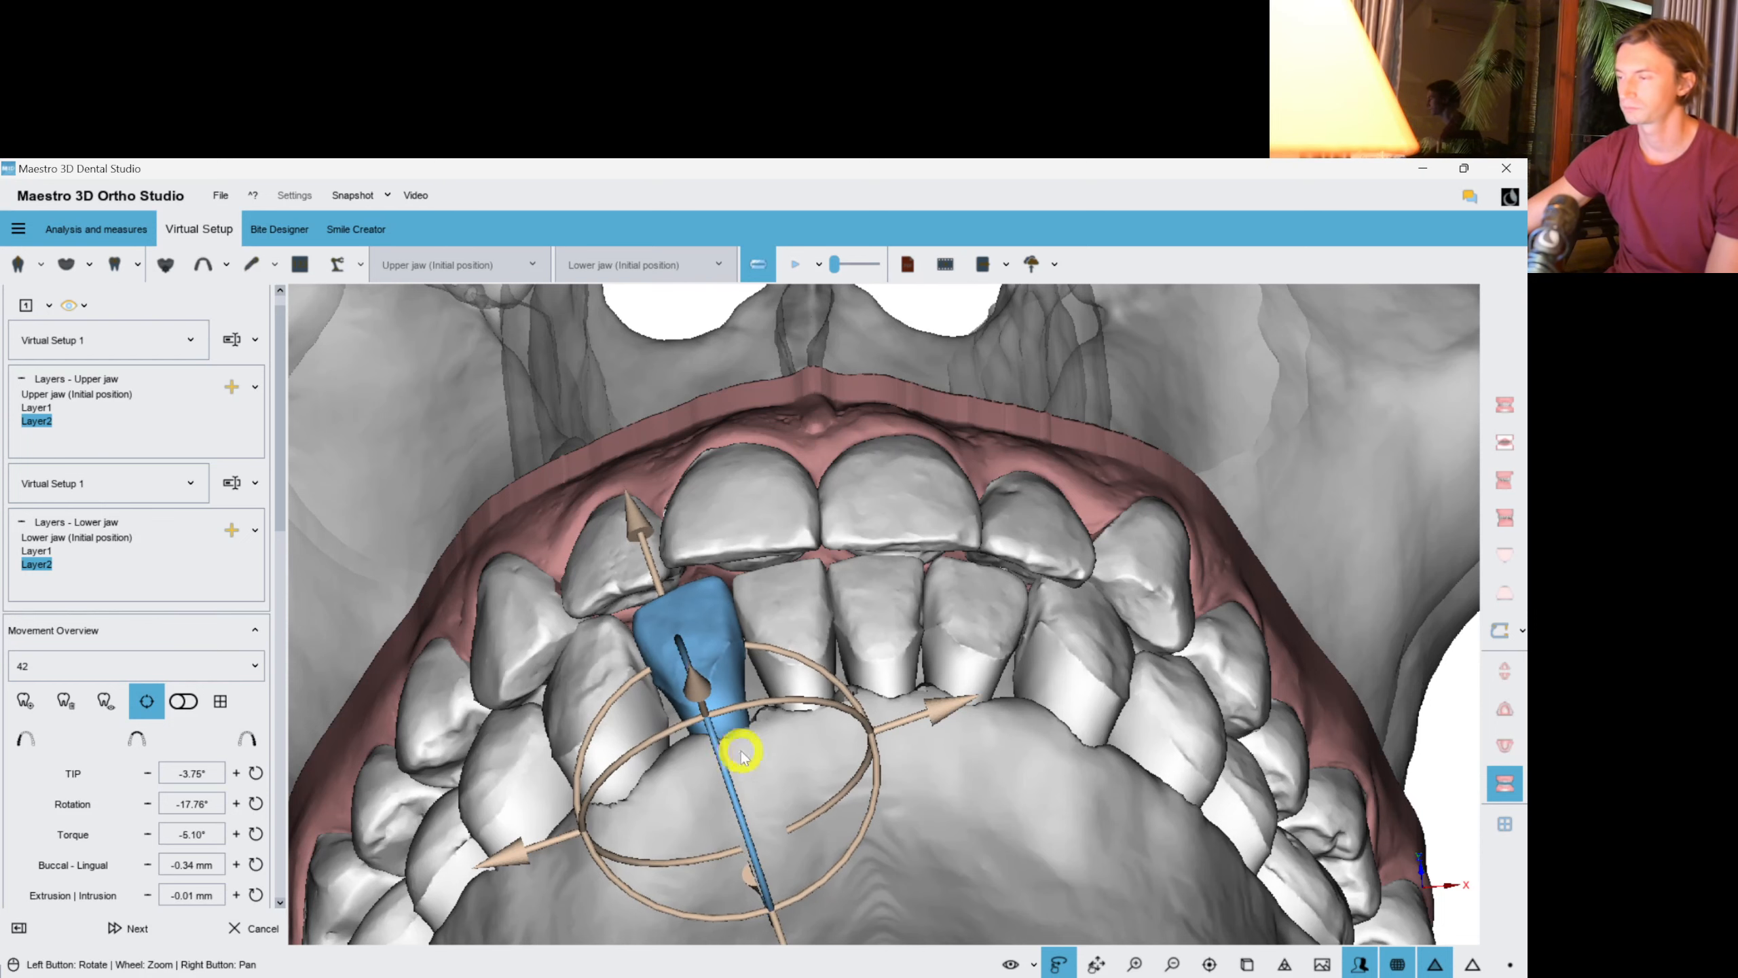
left_click(923, 804)
Examine the incisor relationship with both jaws shown, and isolate the lower jaw to check its front-tooth alignment from the occlusal side.
mouse_move(836, 802)
left_mouse_down()
mouse_move(834, 659)
mouse_move(861, 703)
mouse_move(870, 794)
left_mouse_up()
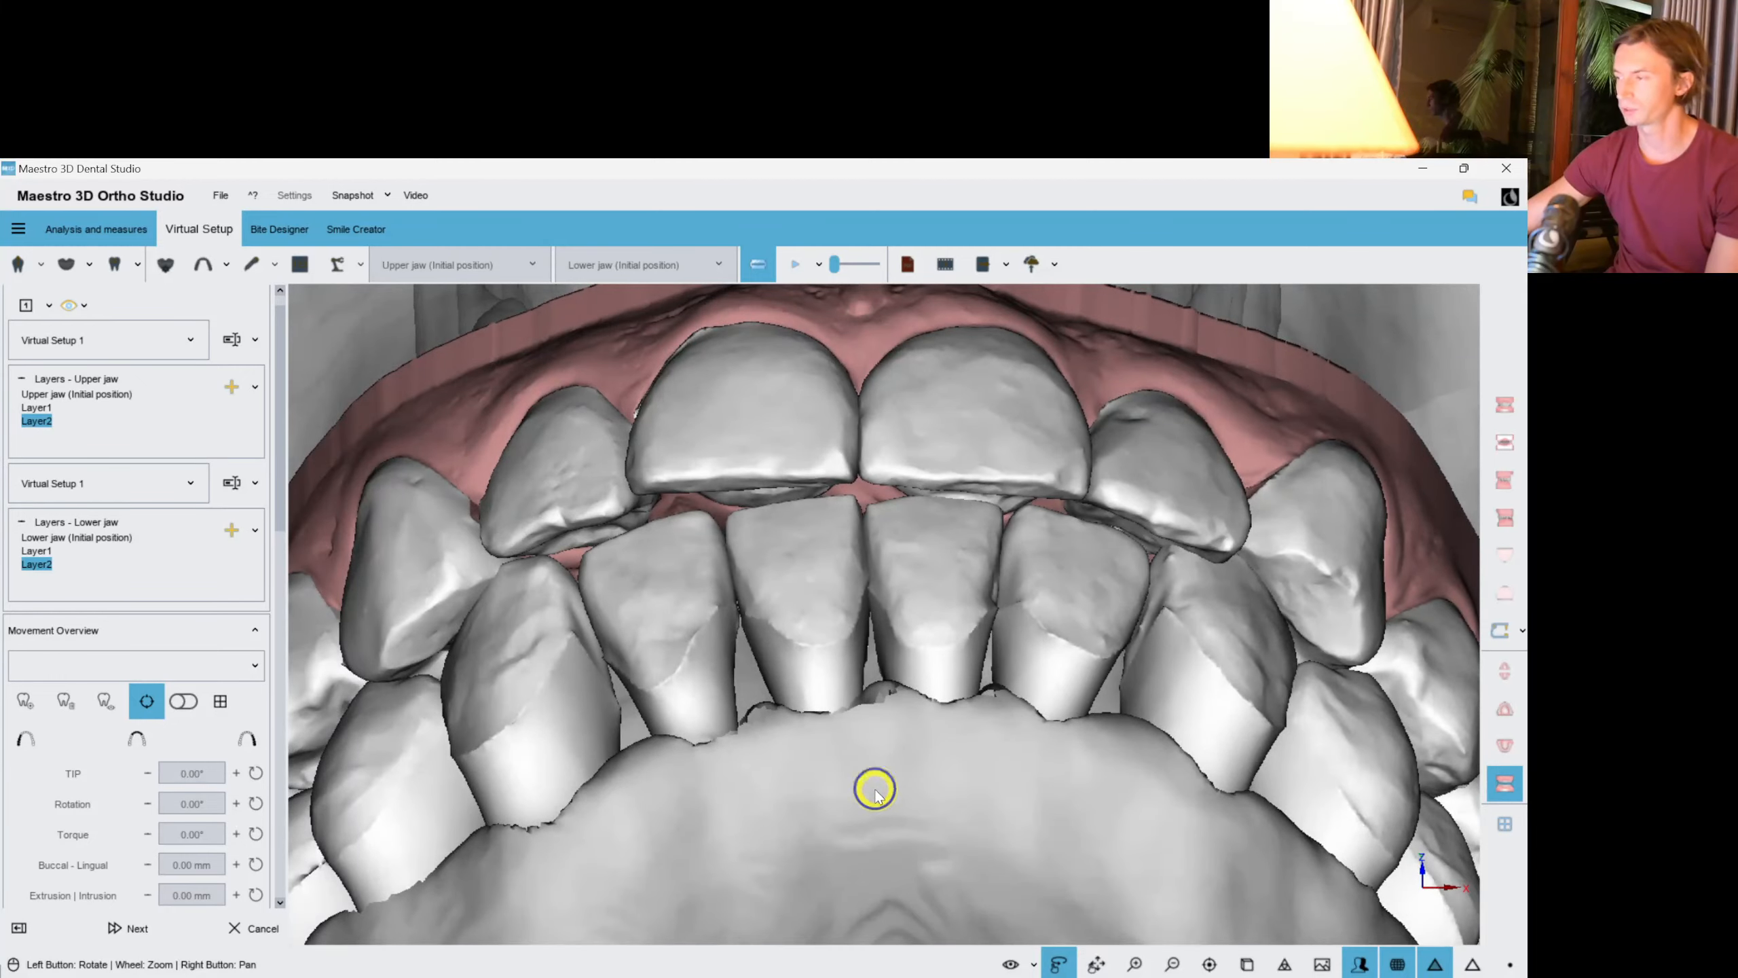
scroll(875, 791, "down", 4)
right_click_drag(875, 791, 875, 695)
scroll(875, 695, "up", 2)
left_click(1487, 717)
left_click(1501, 752)
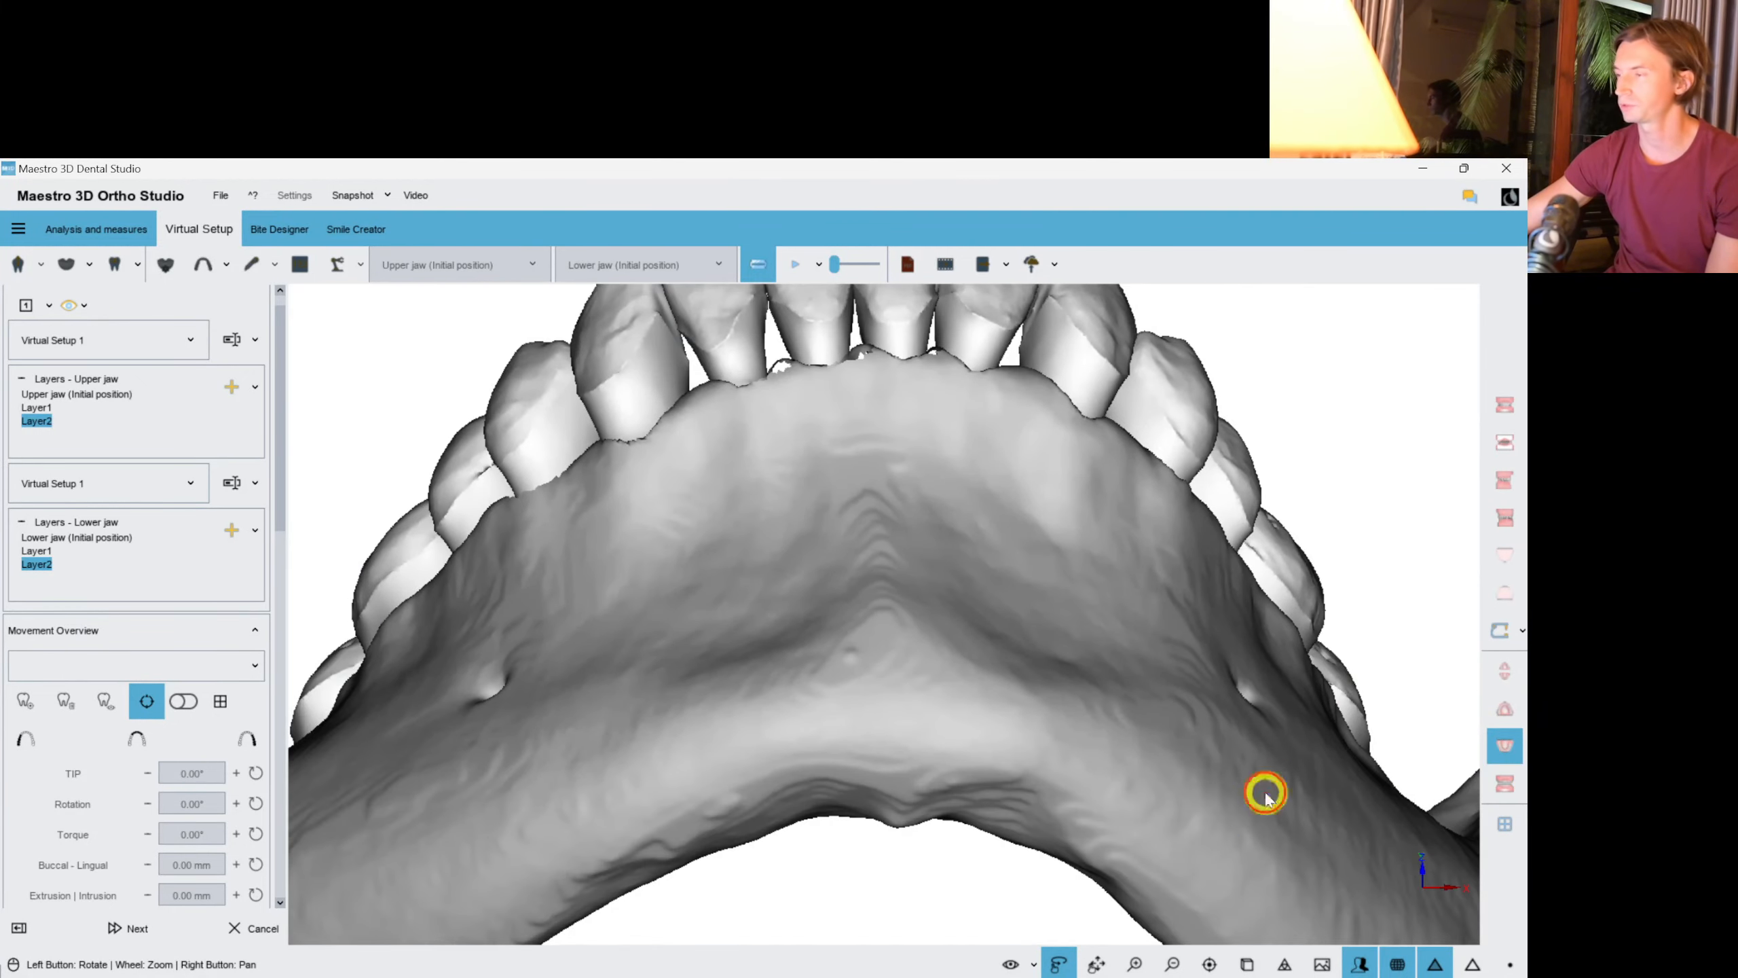
left_click_drag(1264, 793, 1043, 652)
scroll(1043, 652, "up", 3)
right_click_drag(923, 863, 1093, 851)
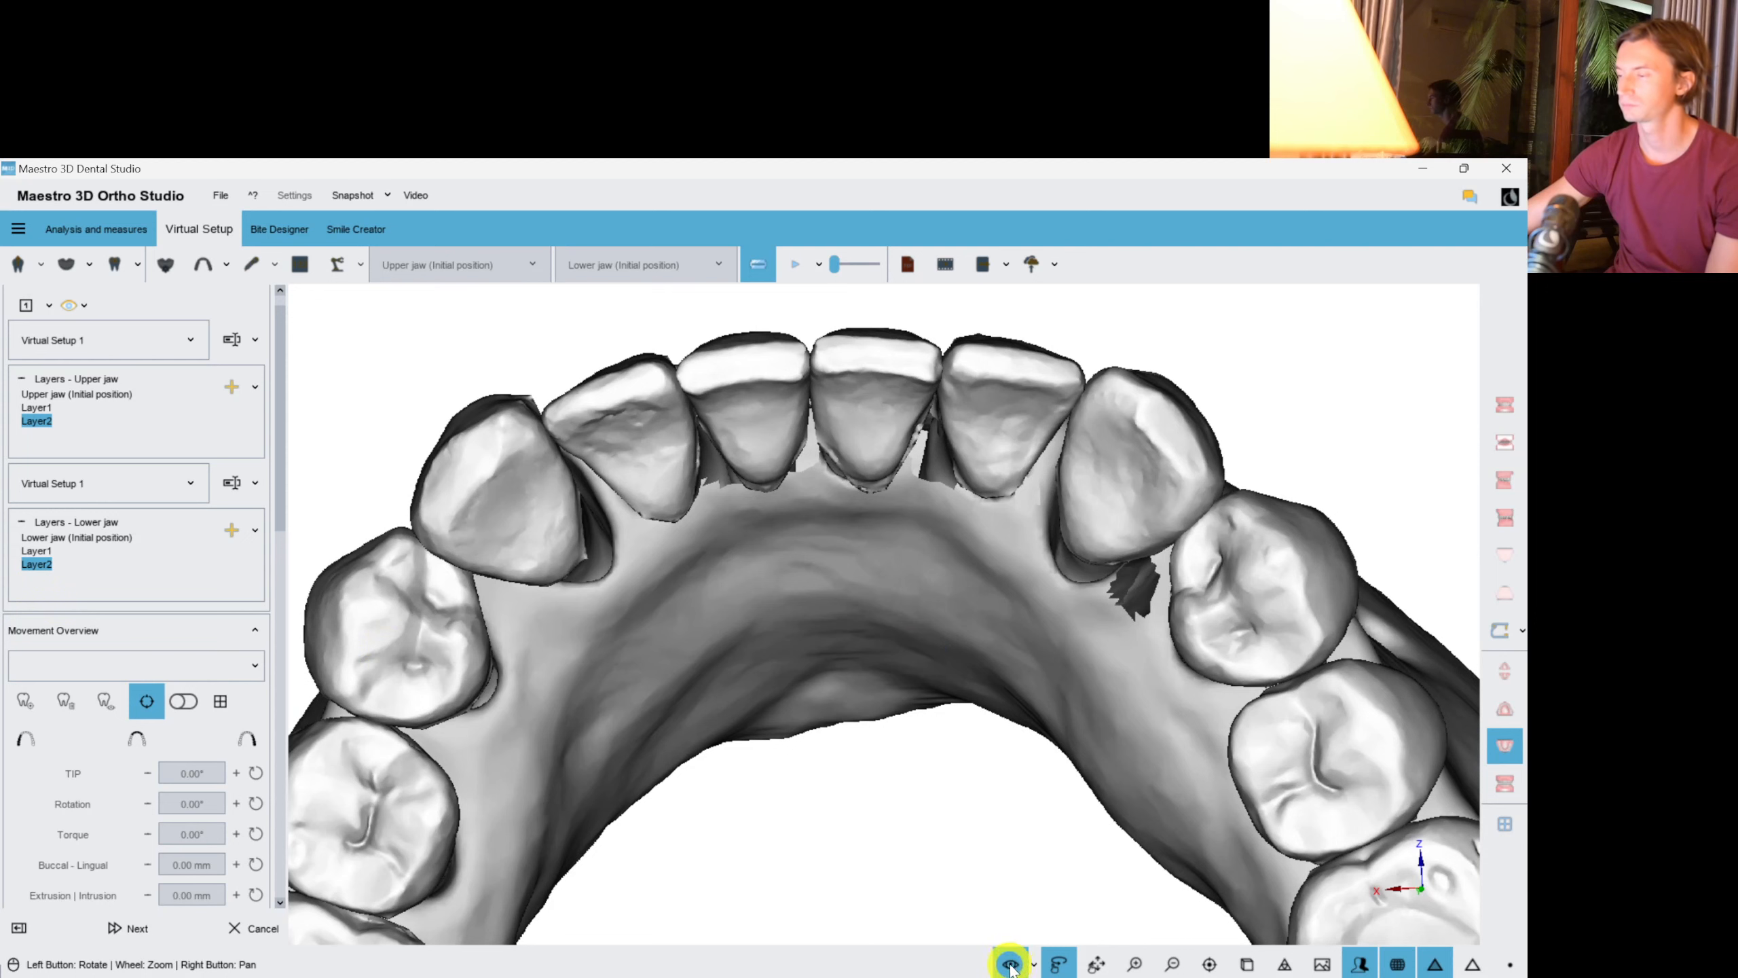
Show the lower gingiva together with the teeth and bone, and display both jaws from the lingual side.
left_click(1037, 966)
left_click(1013, 894)
left_click(1010, 796)
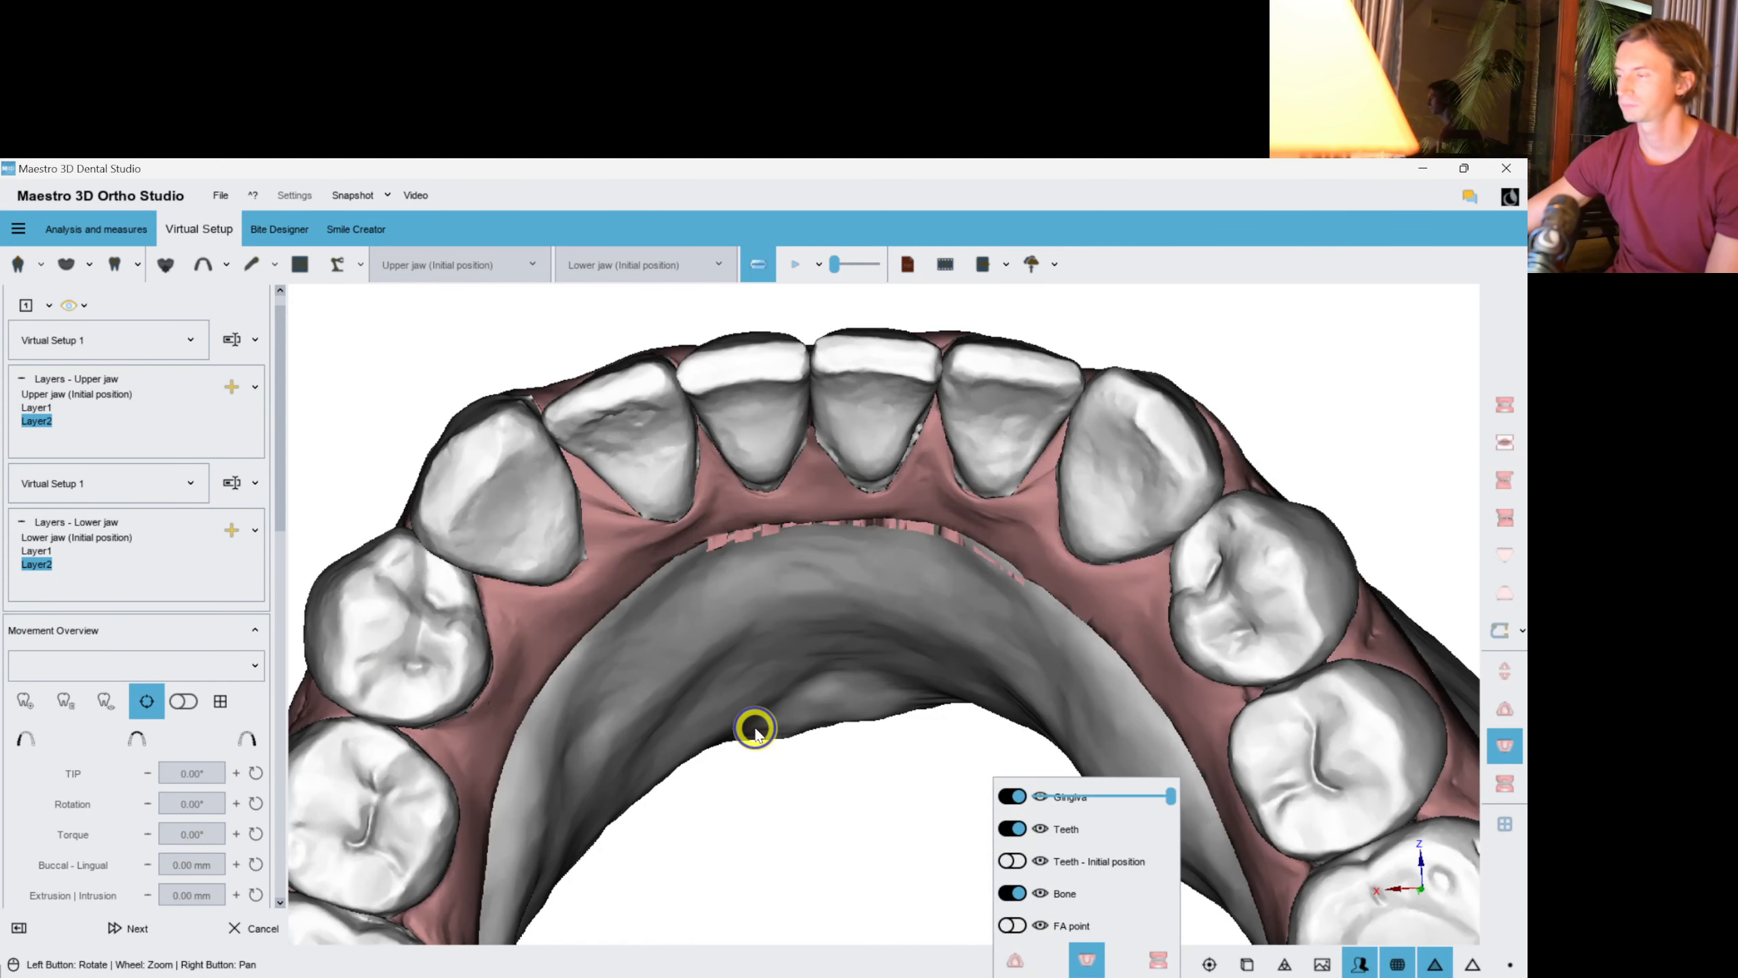
left_click(955, 806)
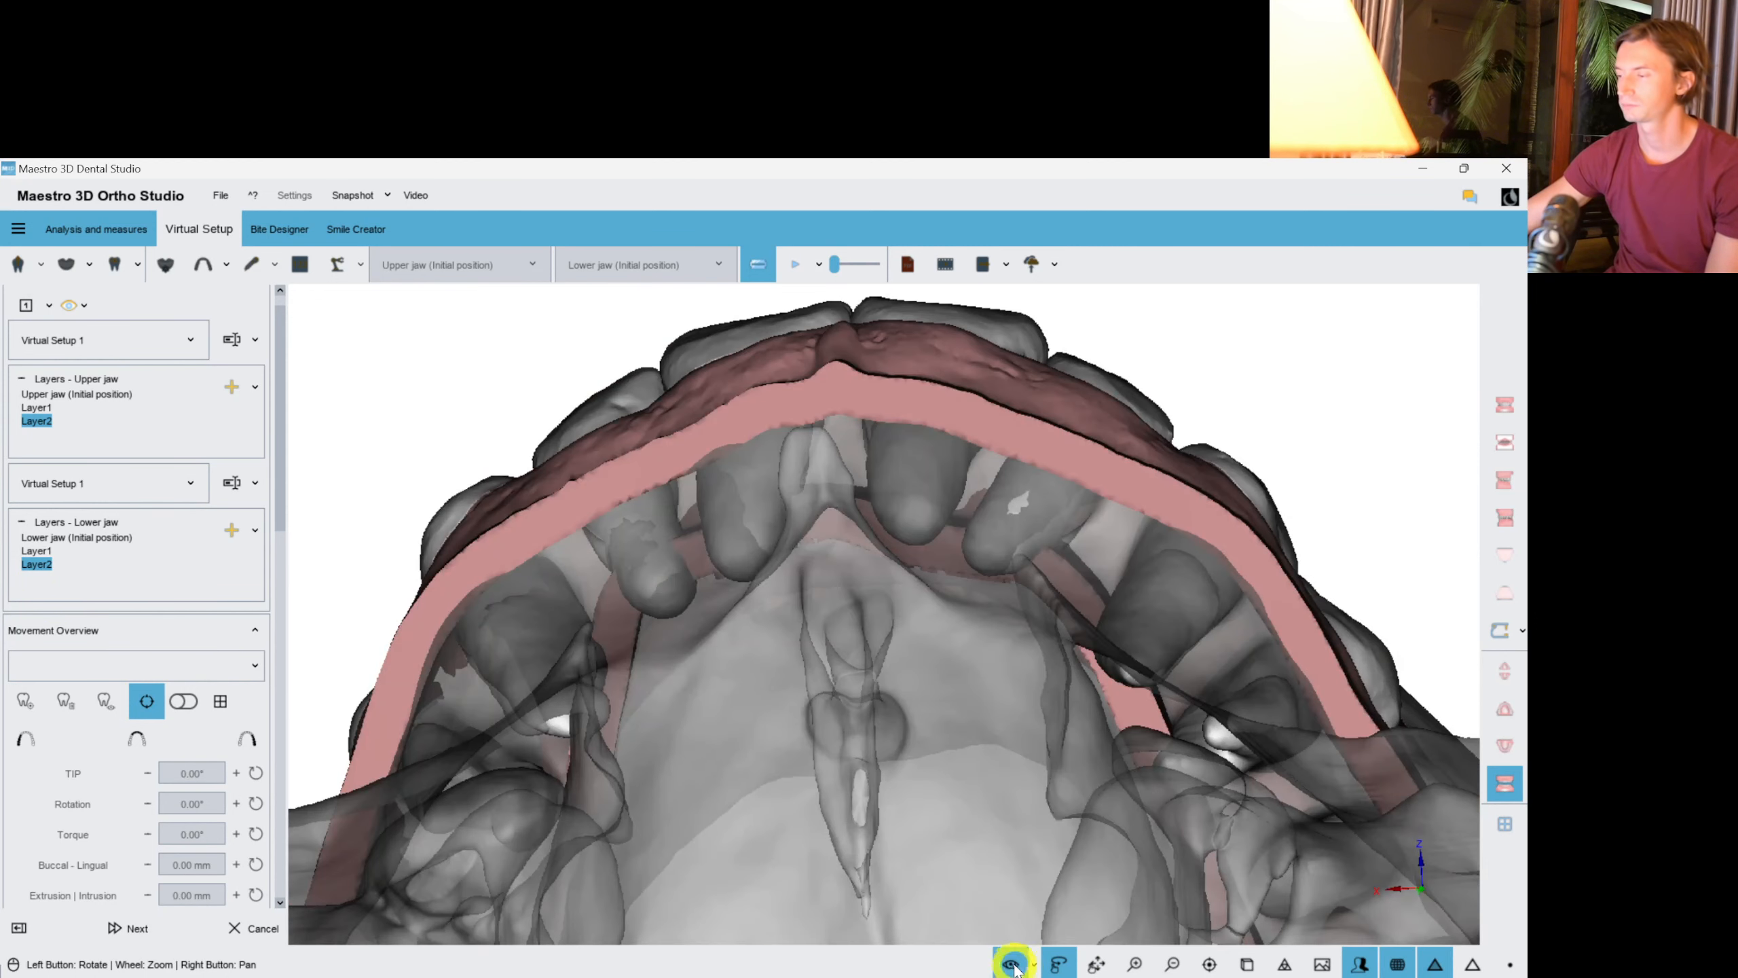
left_click(1012, 966)
left_click_drag(788, 779, 779, 622)
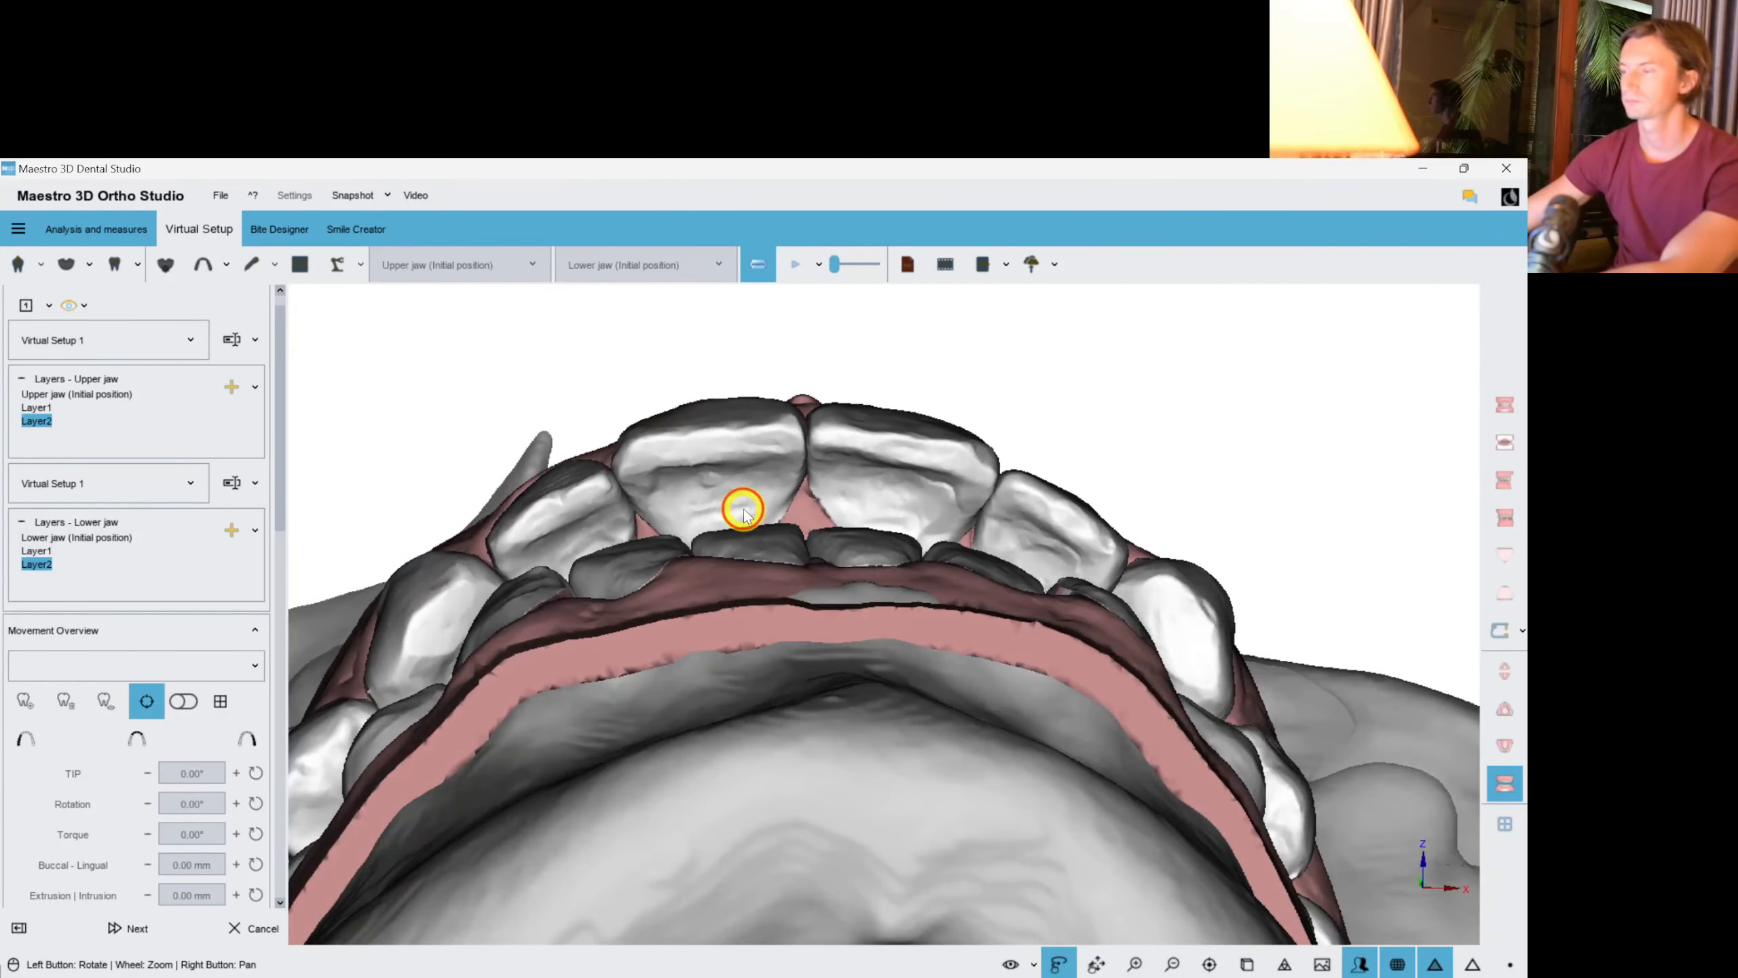
left_click(744, 512)
left_click(924, 489, "ctrl")
left_click(1038, 534, "ctrl")
left_click(517, 528, "ctrl")
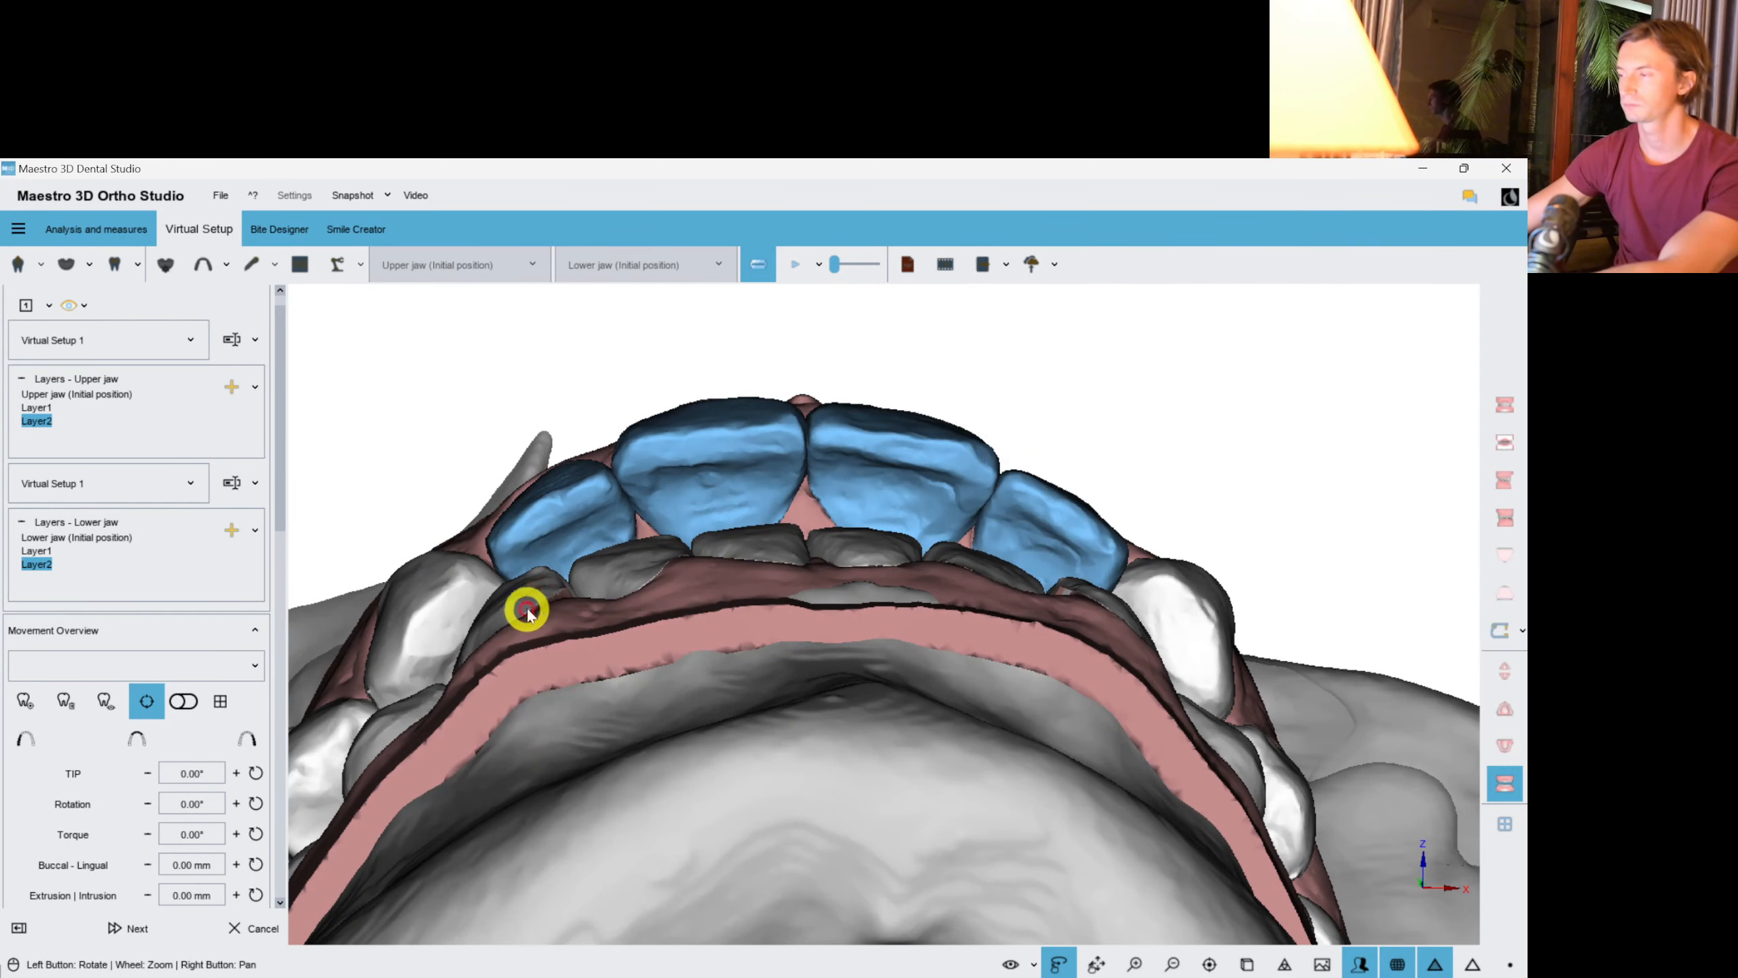
Raise the Extrusion/Intrusion value of upper incisor 11 by two increments and check its edge from the front.
left_click(748, 466)
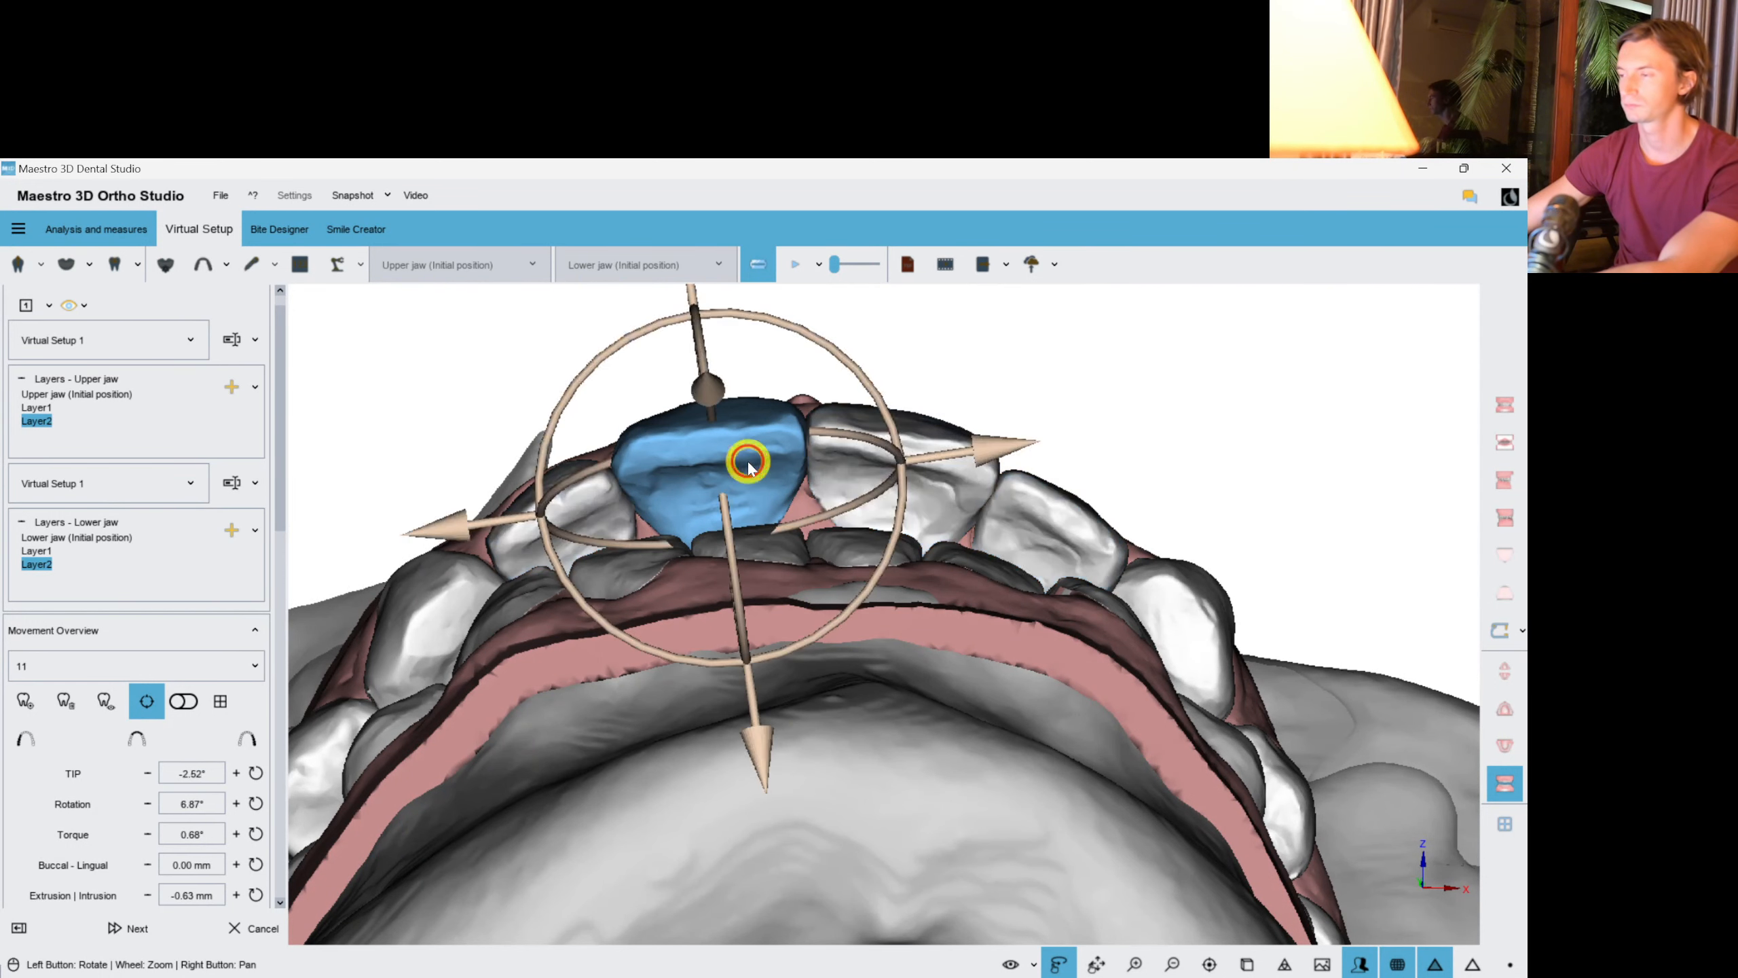
left_click(237, 896)
left_click(236, 895)
left_click_drag(753, 821, 837, 816)
left_click(835, 816)
left_click_drag(775, 717, 781, 764)
Isolate the lower jaw and restore the Extrusion/Intrusion of lower incisors 31 and 32 to the previous layer.
left_click(824, 637)
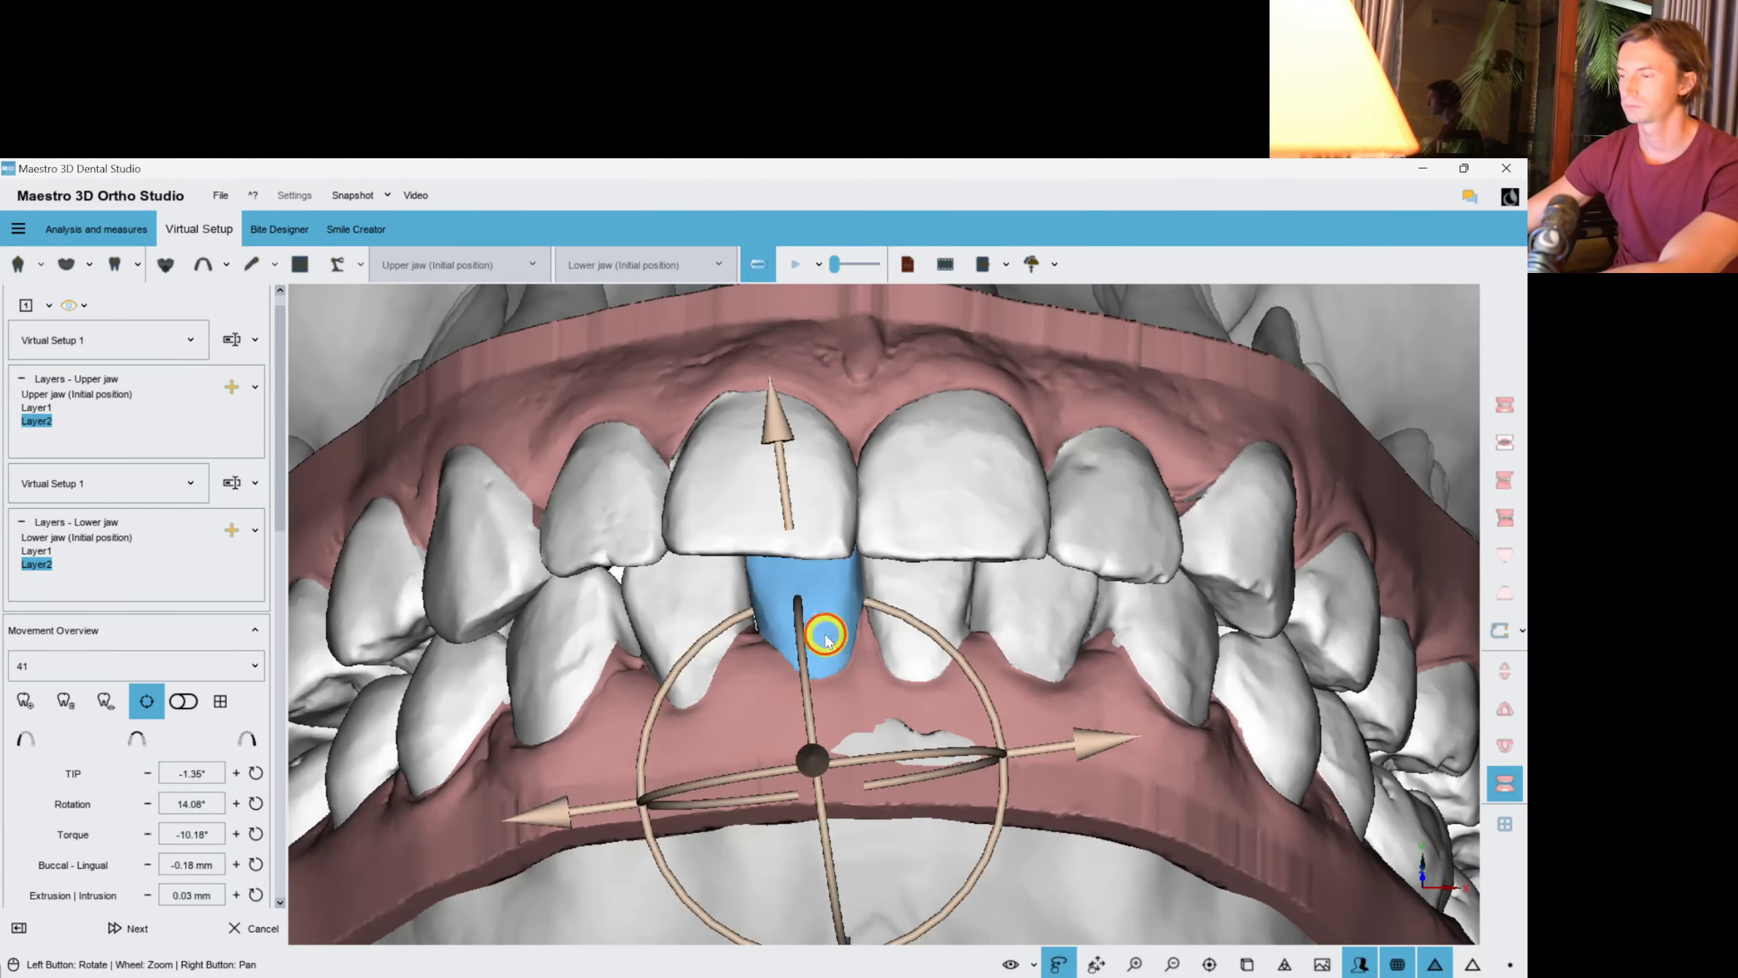
left_click(845, 753)
left_click(903, 624)
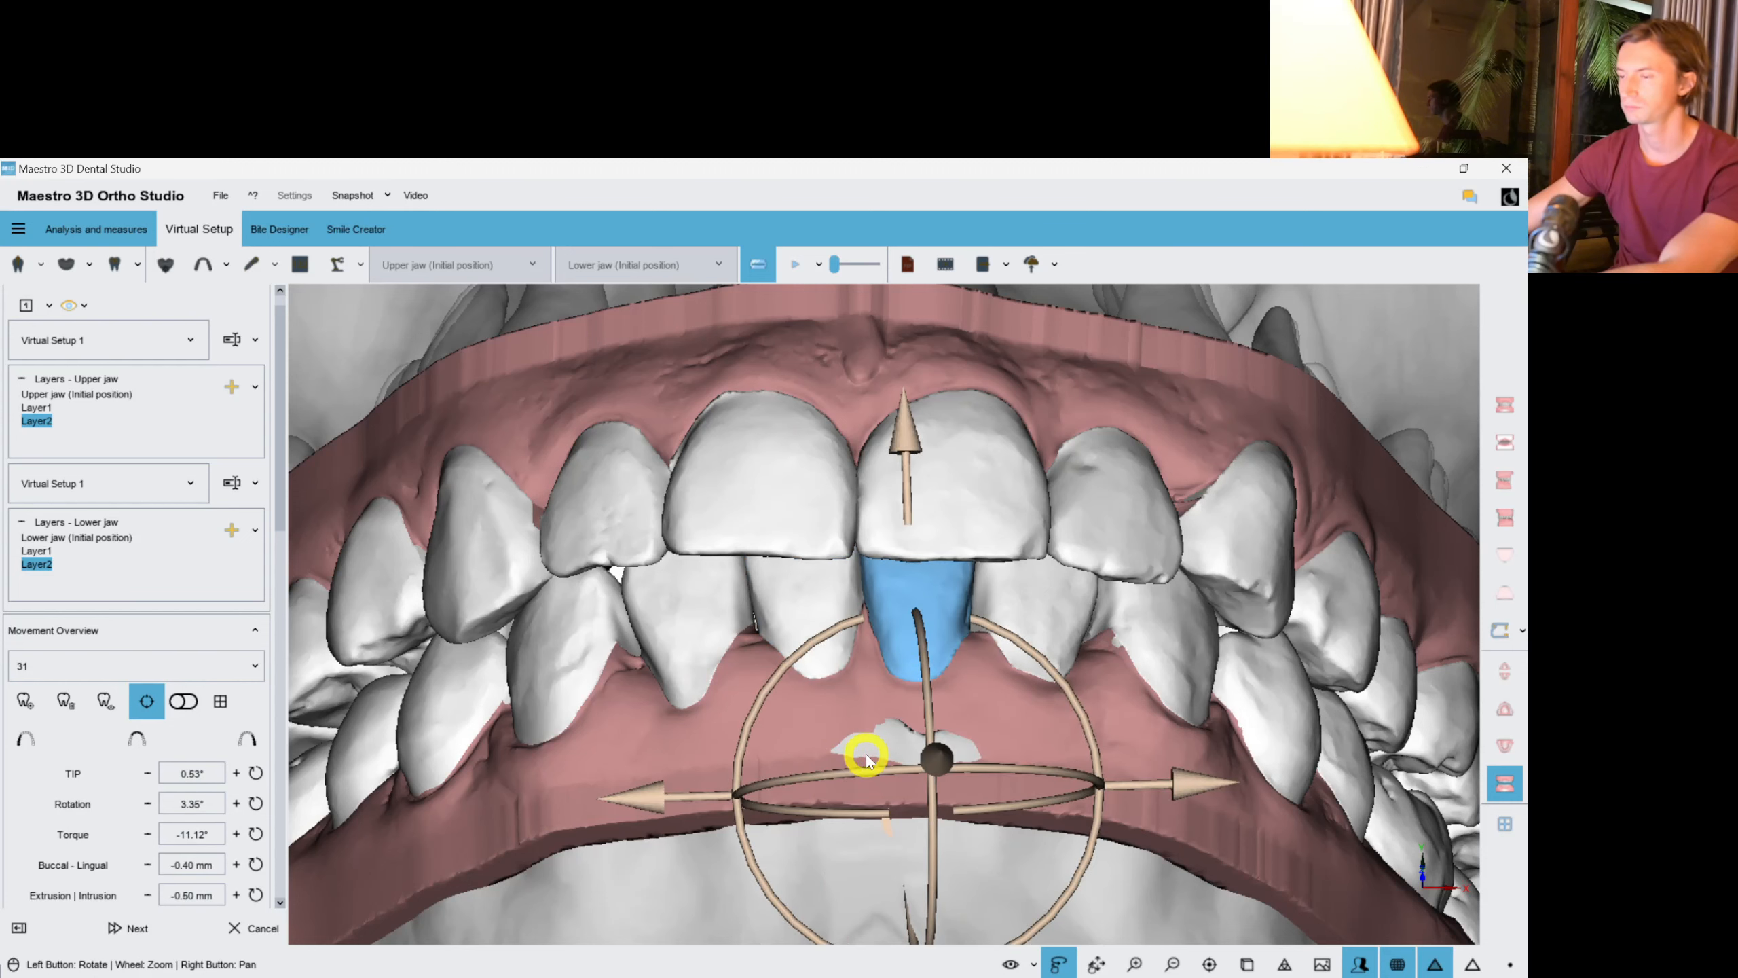
left_click_drag(866, 760, 849, 617)
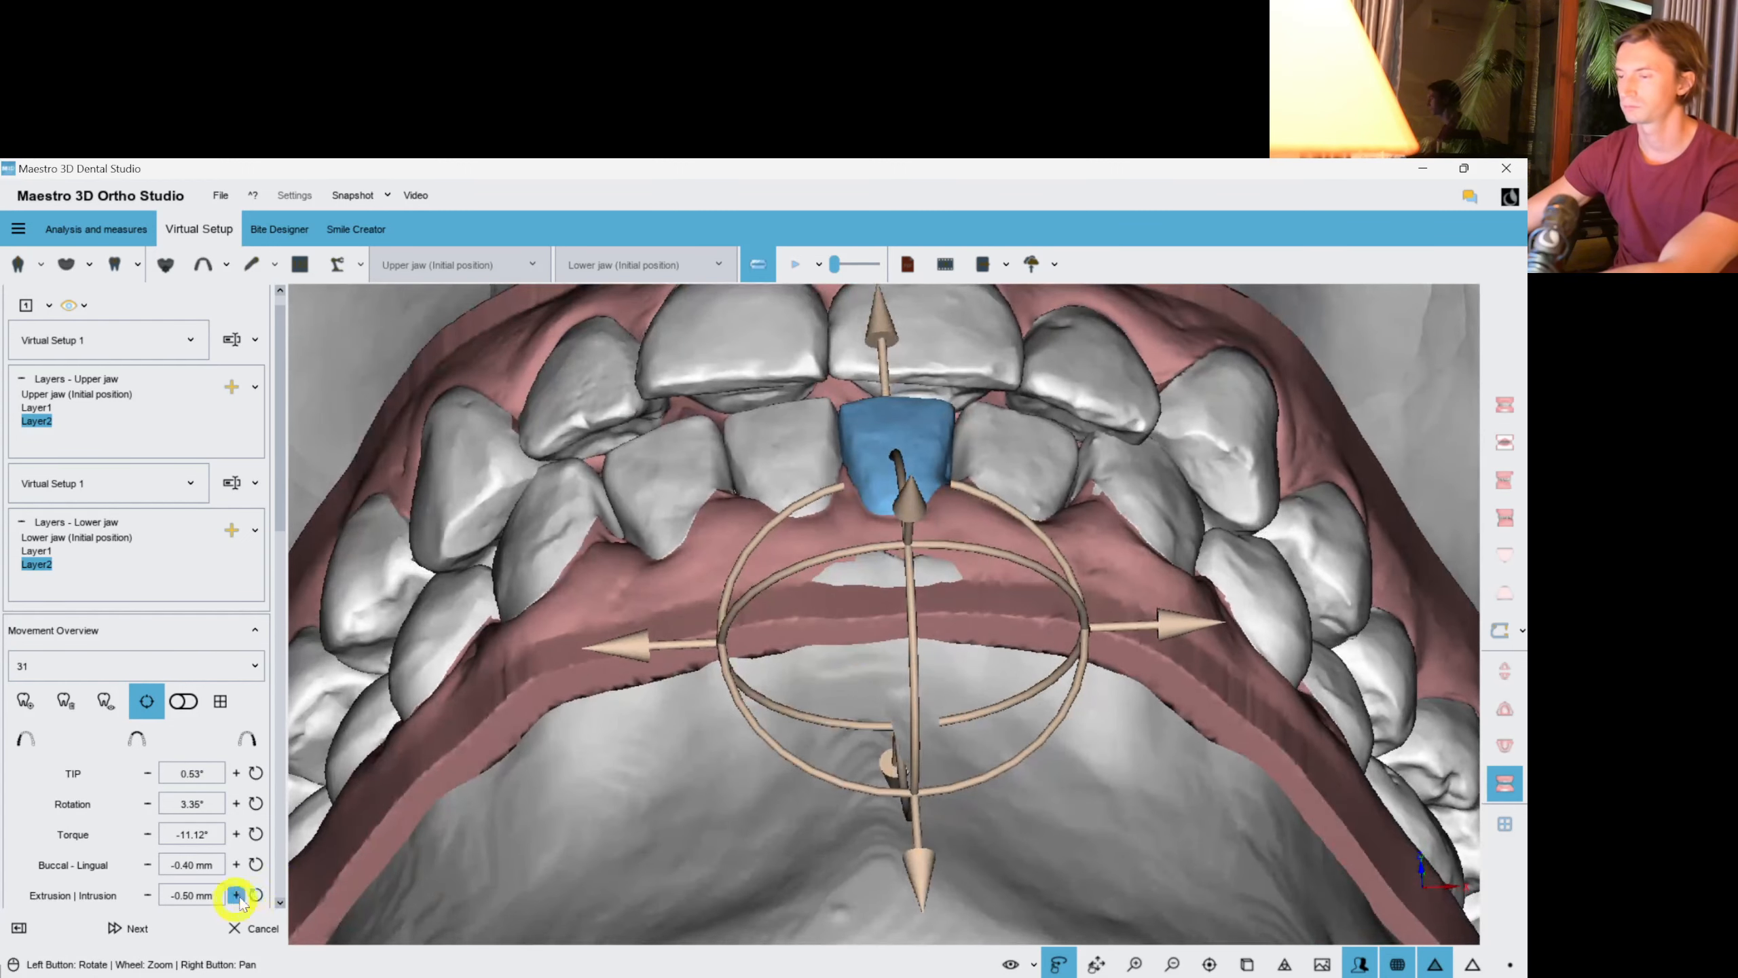
left_click_drag(1094, 707, 1225, 760)
left_click(1507, 749)
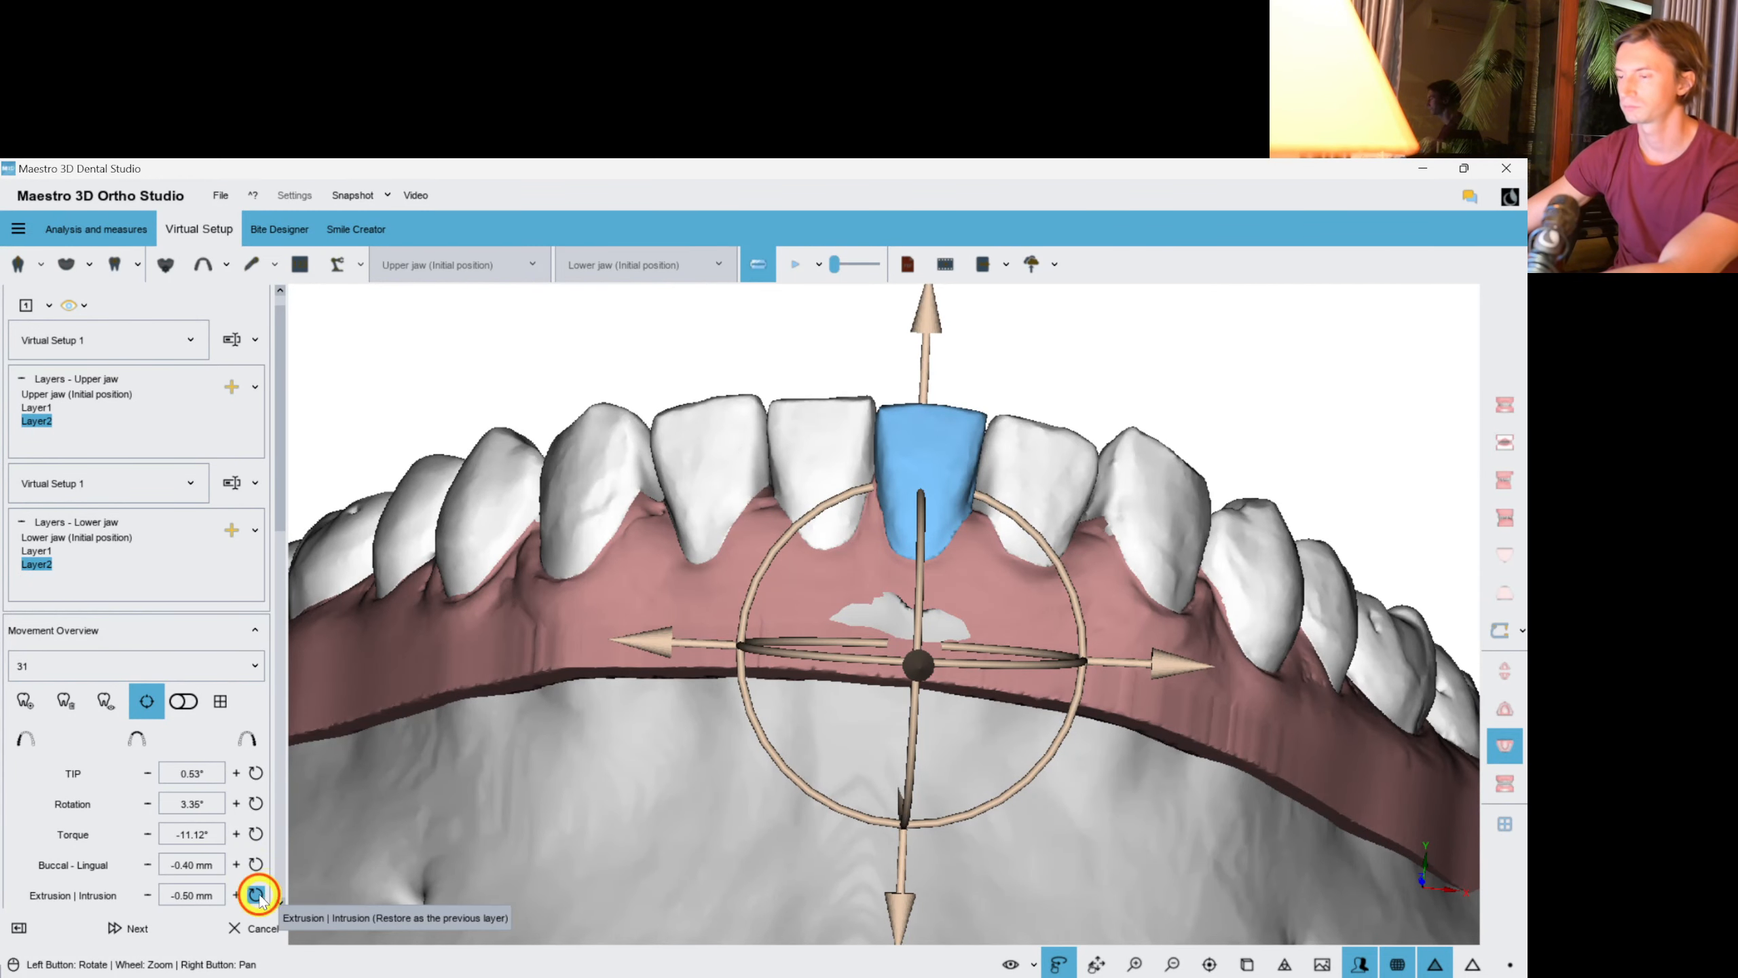
left_click(1033, 516)
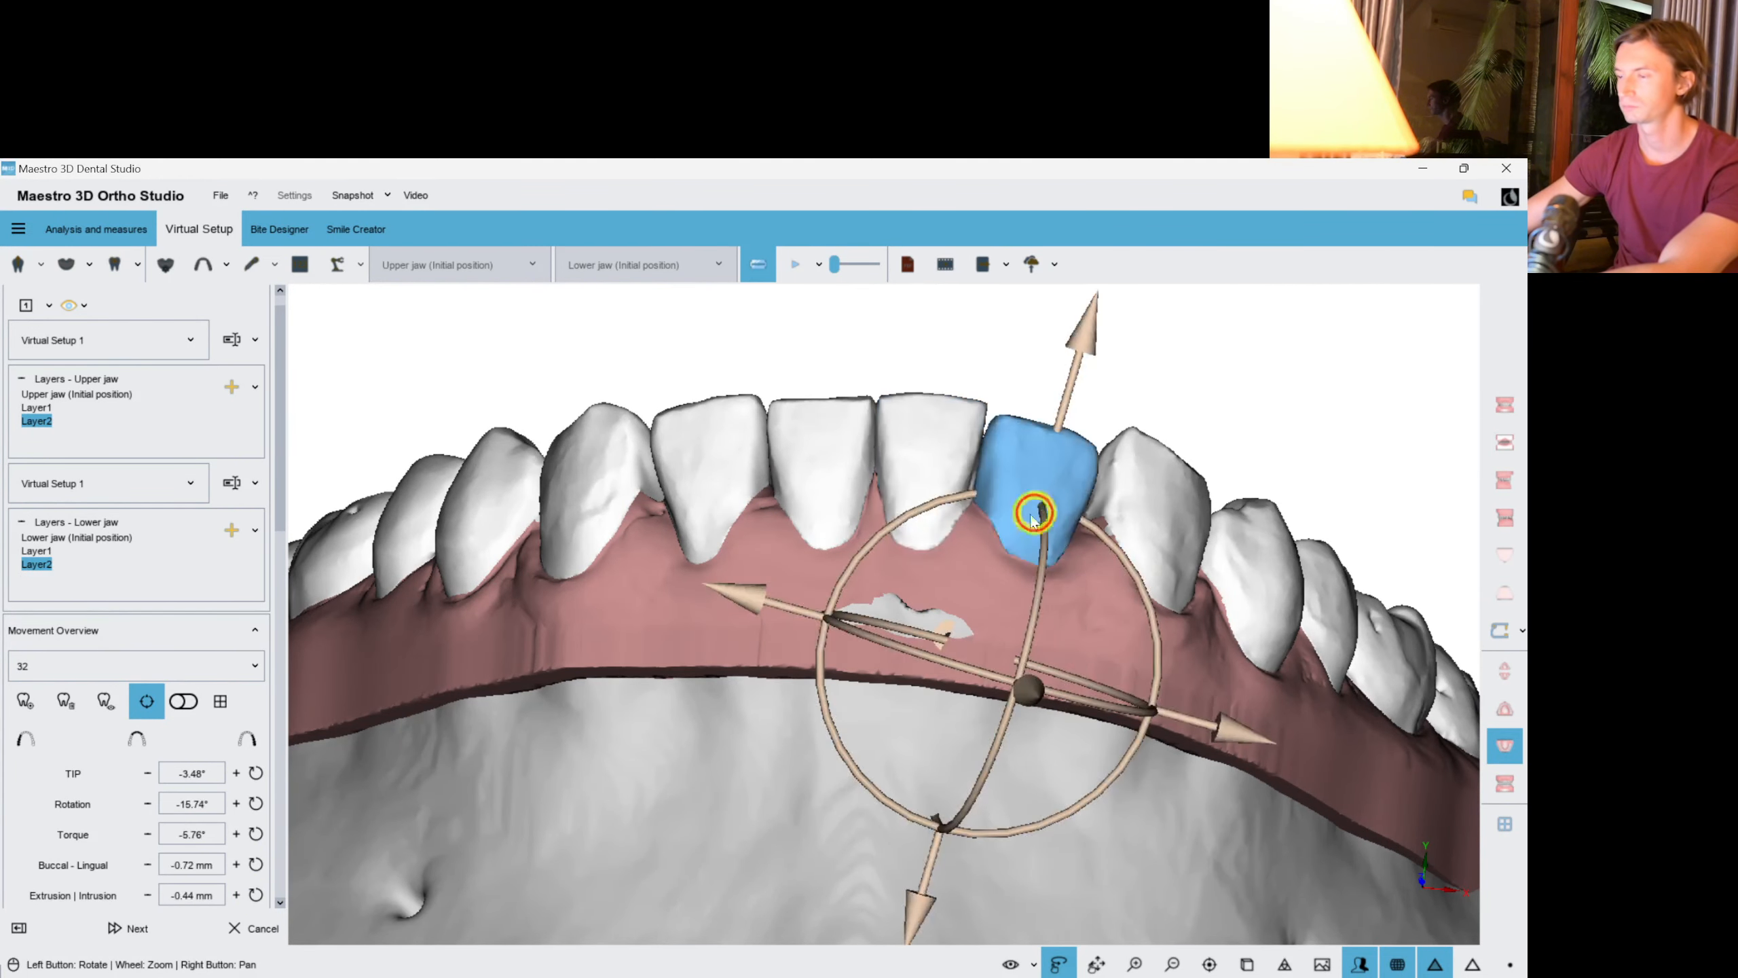
left_click(255, 895)
left_click(815, 455)
left_click(741, 454)
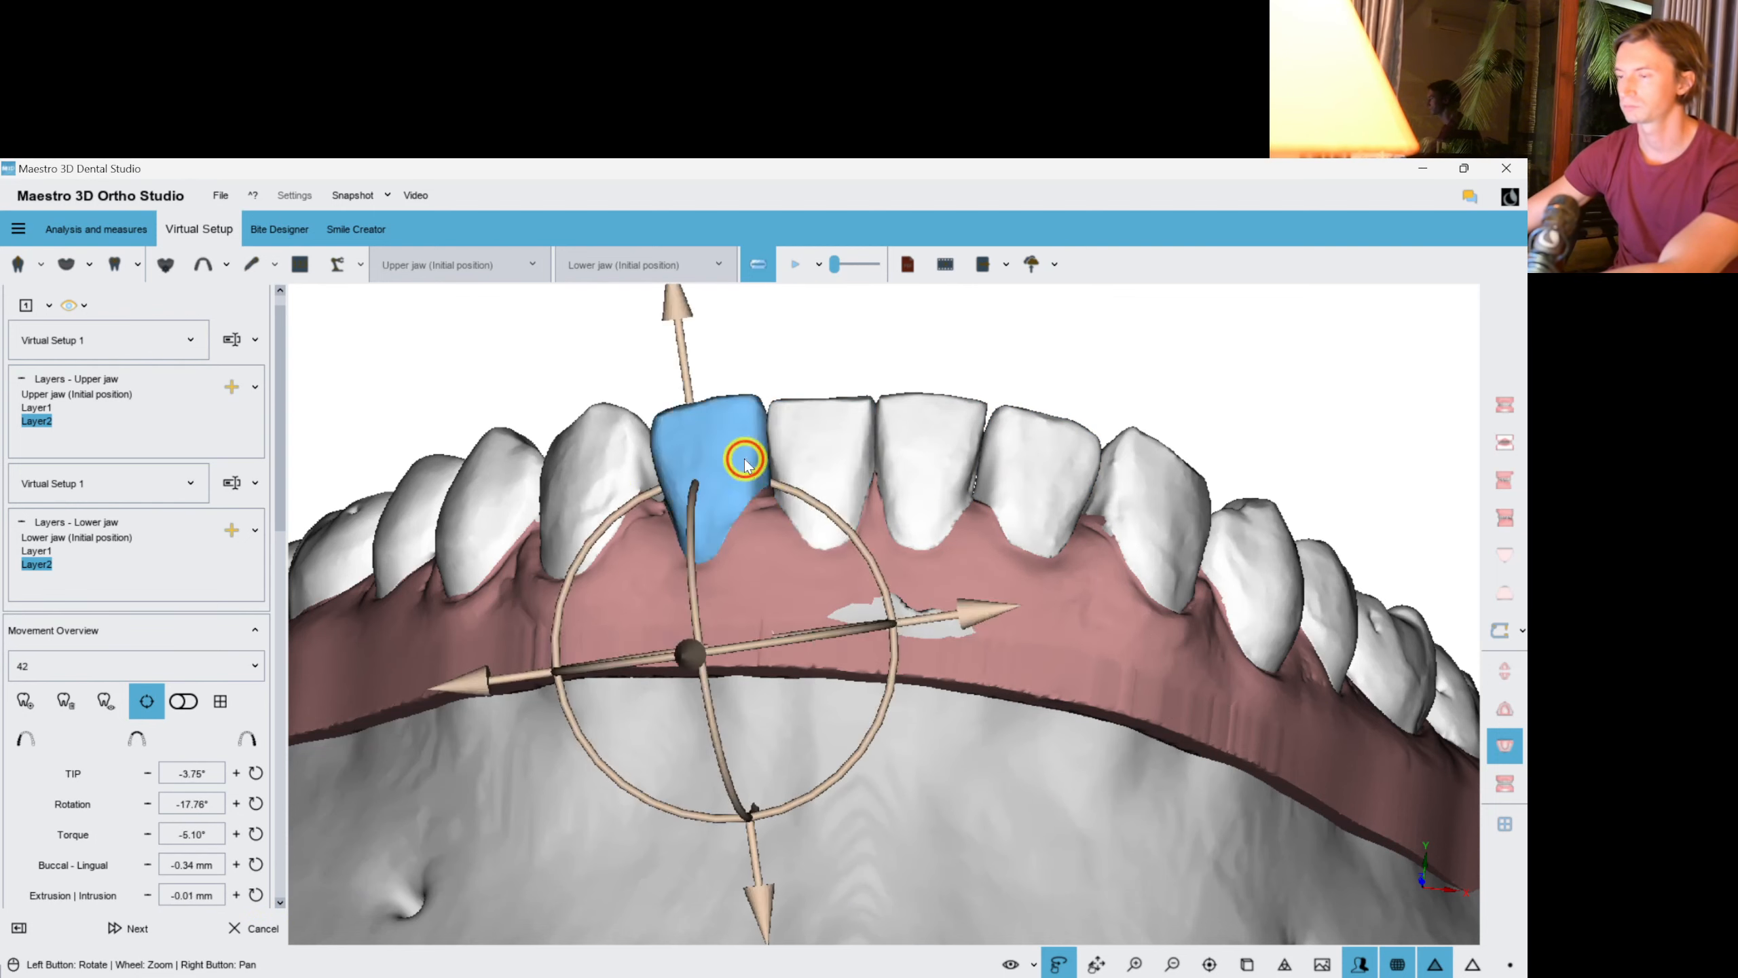
Show both jaws and set the Extrusion | Intrusion of lower incisor 31 to about -0.45 mm.
left_click(1006, 686)
left_click(1507, 781)
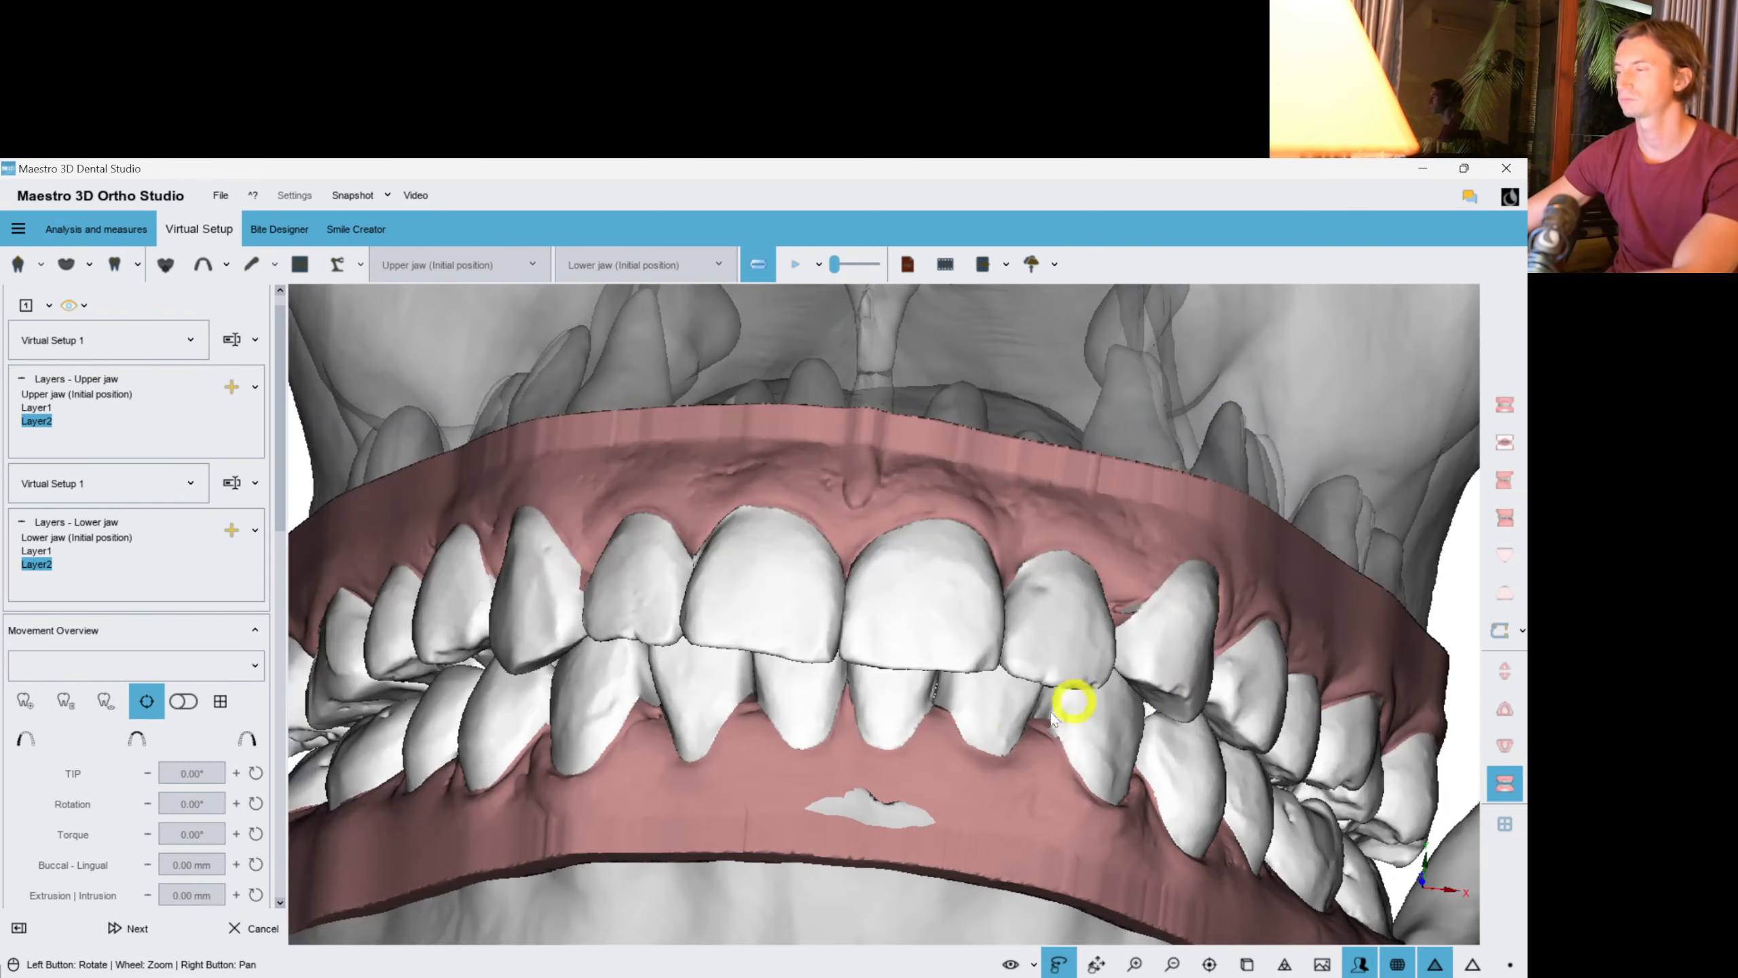
left_click_drag(884, 633, 971, 638)
left_click(935, 464)
right_click_drag(917, 833, 915, 695)
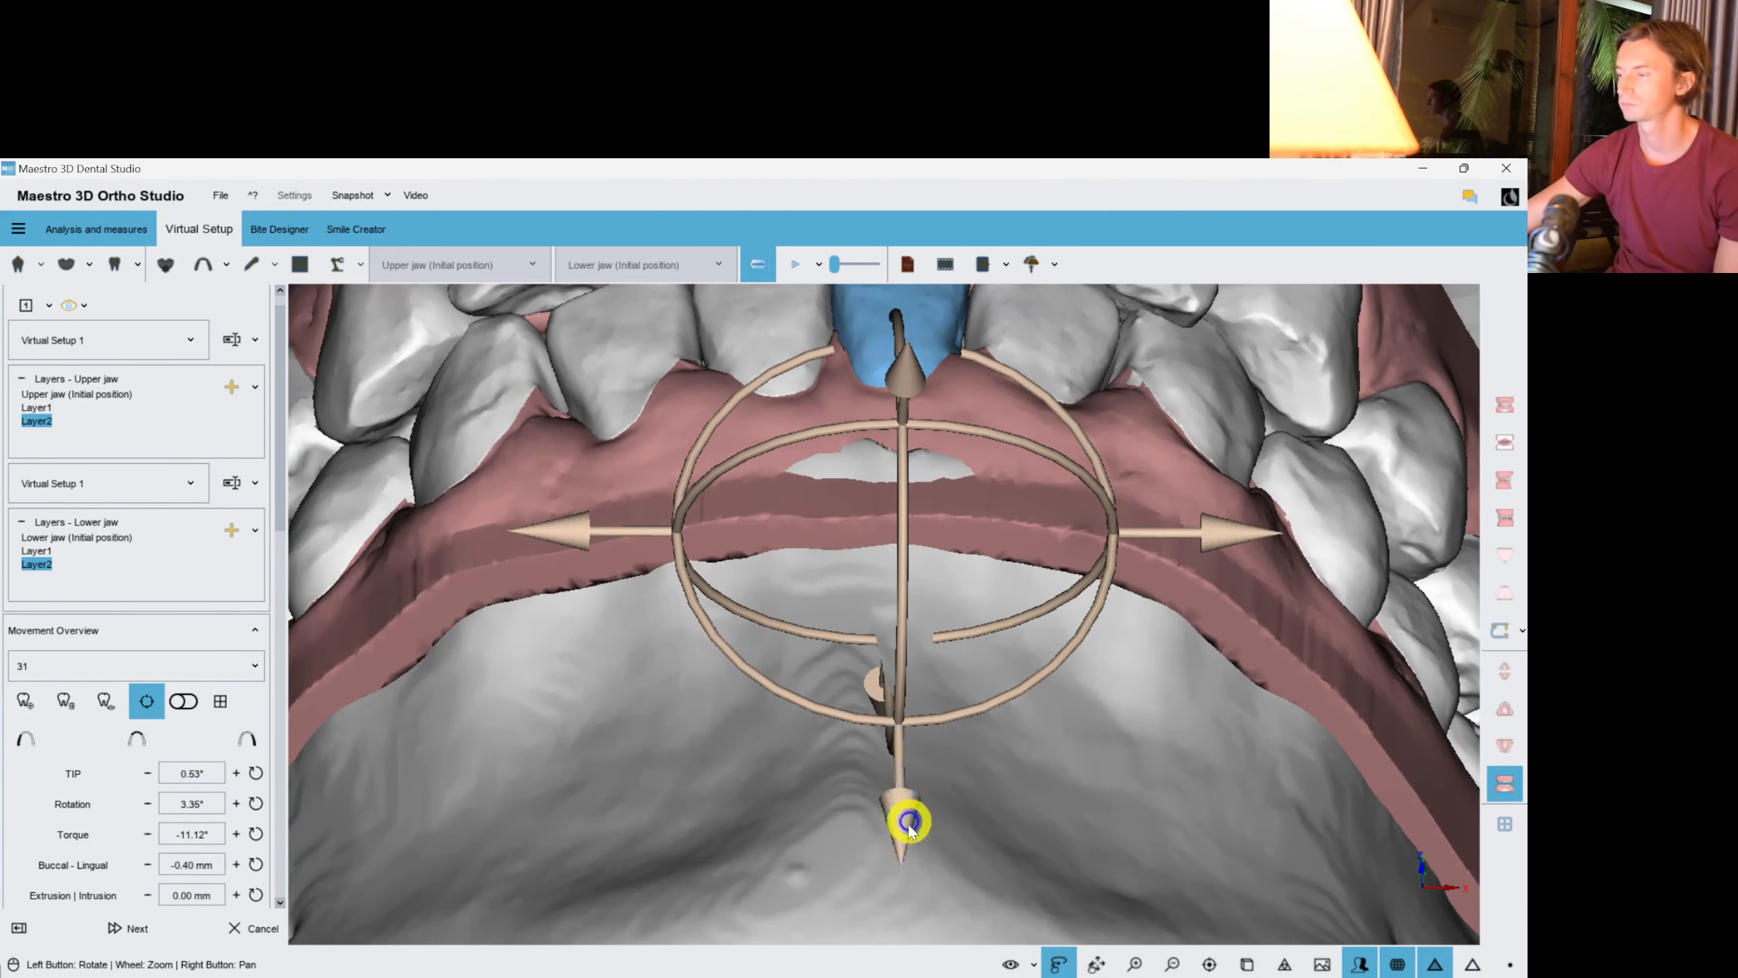
left_click_drag(911, 816, 902, 827)
right_click_drag(970, 576, 956, 670)
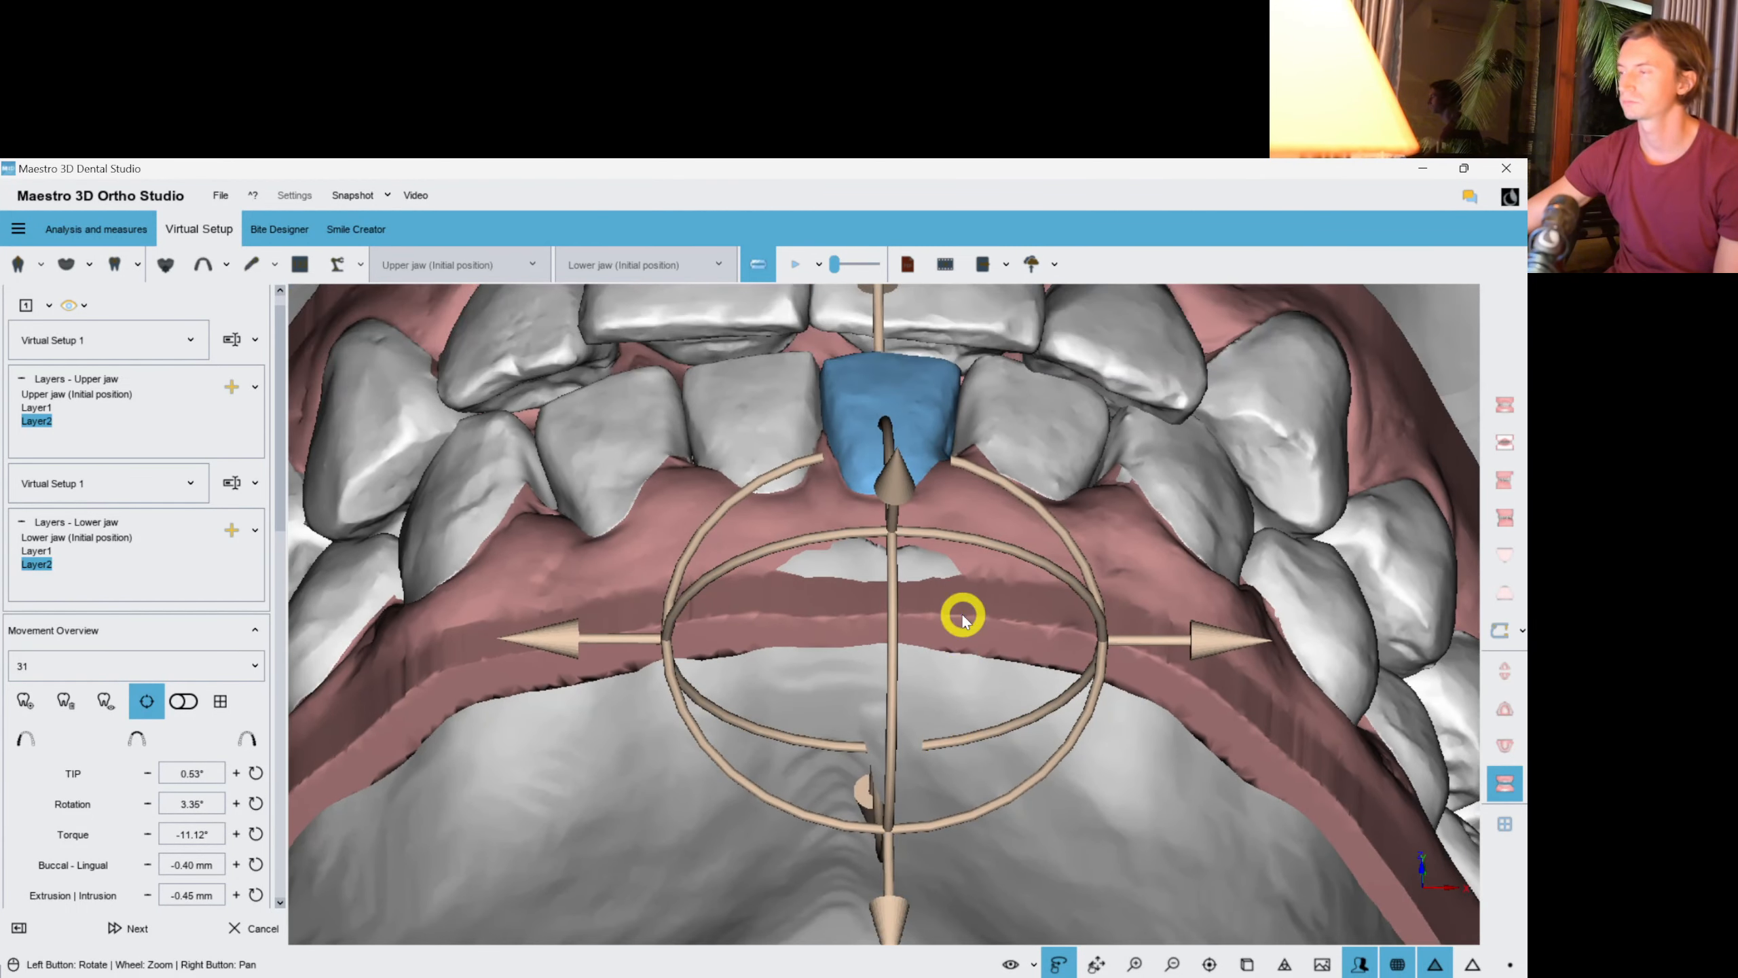
Set the Extrusion | Intrusion of lower incisor 32 to about -0.28 mm and check it against the upper teeth.
left_click(1024, 449)
right_click_drag(946, 904, 942, 797)
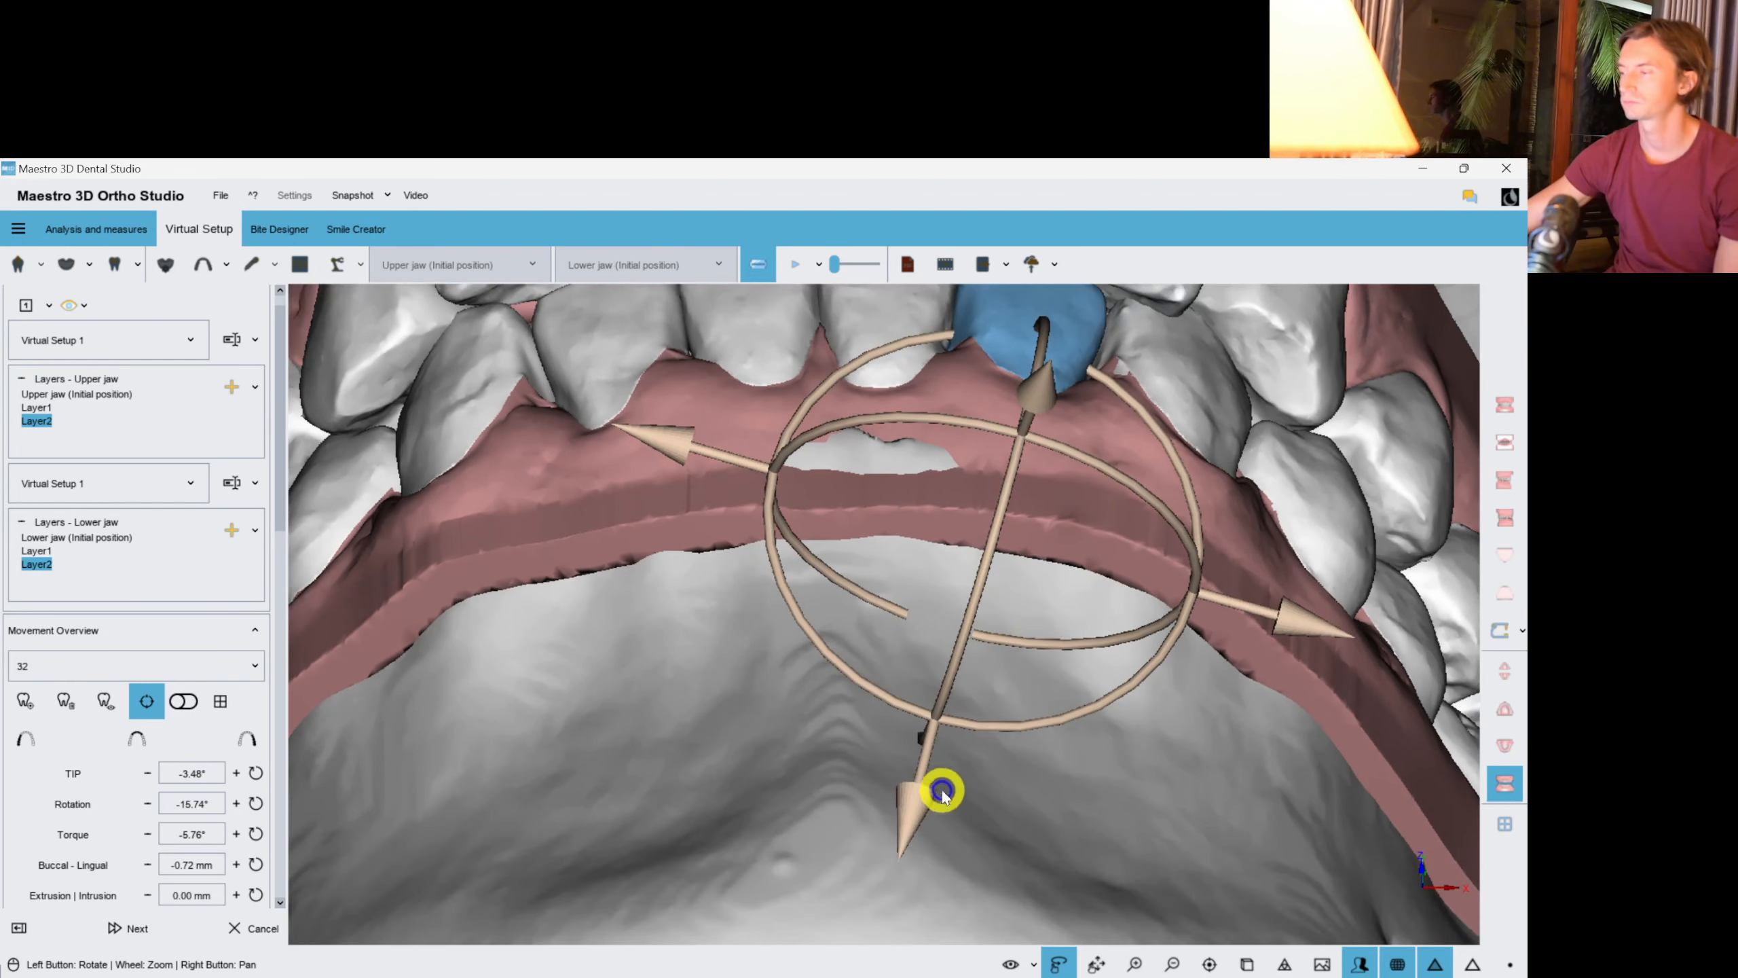
left_click_drag(914, 810, 903, 773)
scroll(931, 482, "down", 2)
scroll(905, 548, "up", 1)
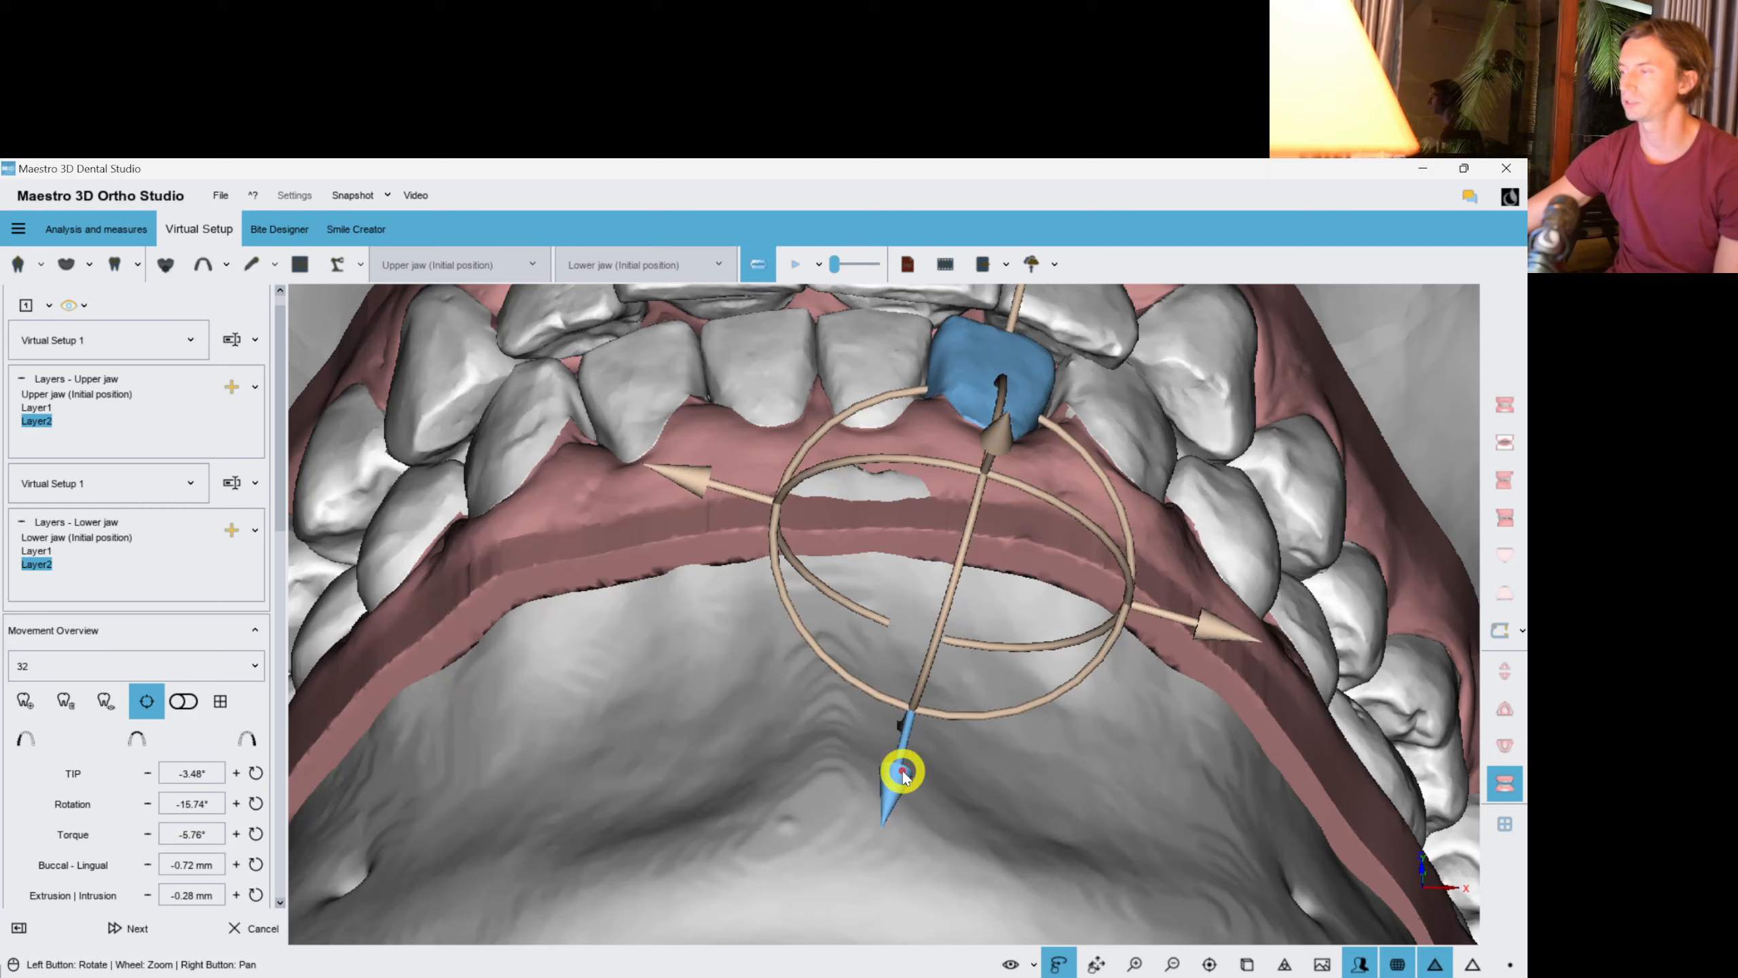
left_click(1117, 696)
right_click_drag(909, 573, 948, 667)
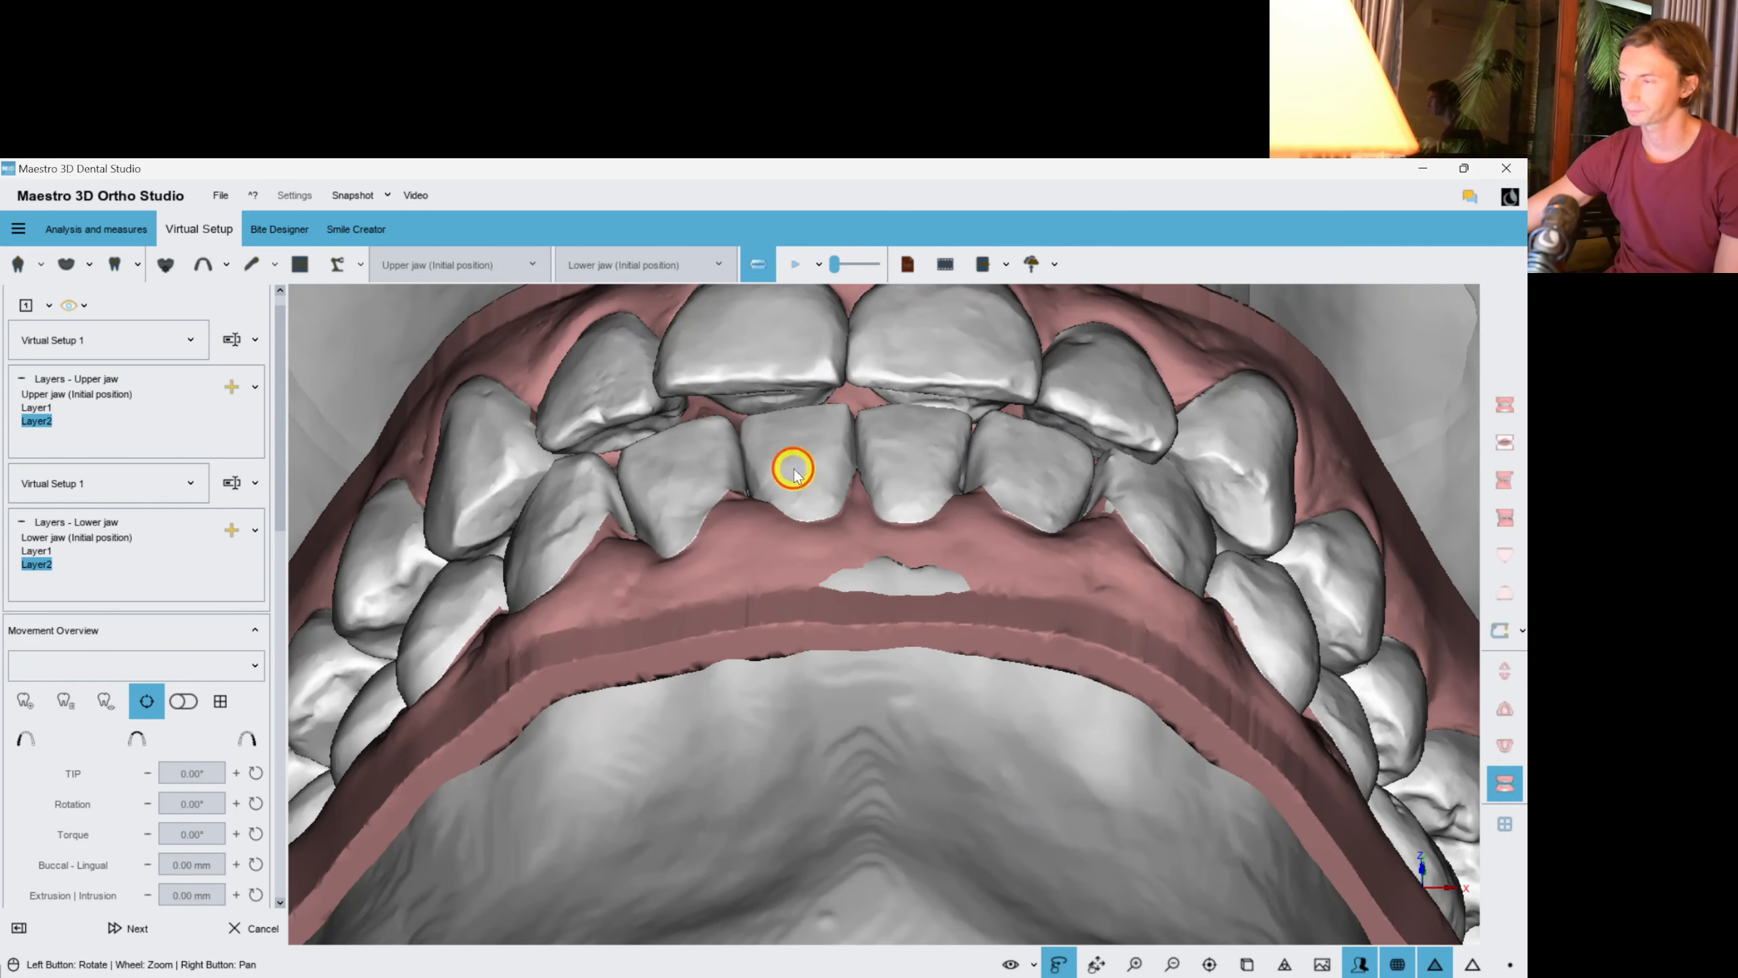
Isolate the upper jaw from the occlusal side and compare its initial position with Layer2 around lateral incisor 12.
left_click(718, 476)
left_click(857, 613)
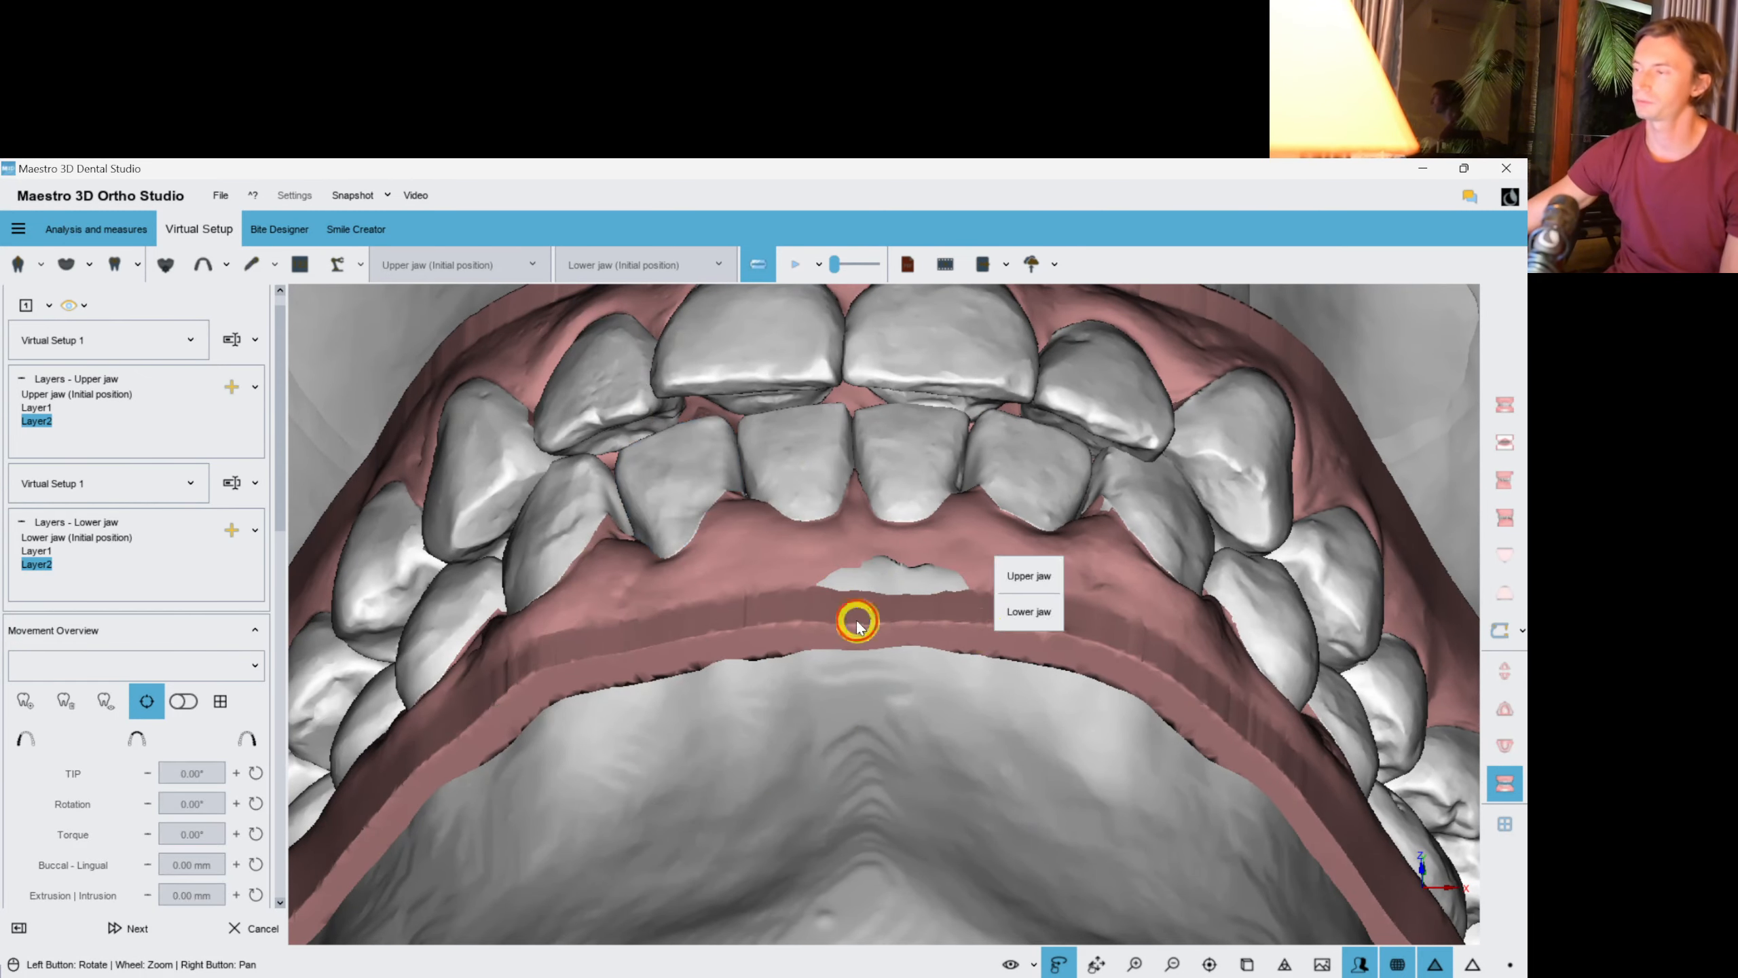
left_click_drag(858, 613, 1112, 659)
left_click_drag(1001, 541, 682, 568)
left_click(682, 568)
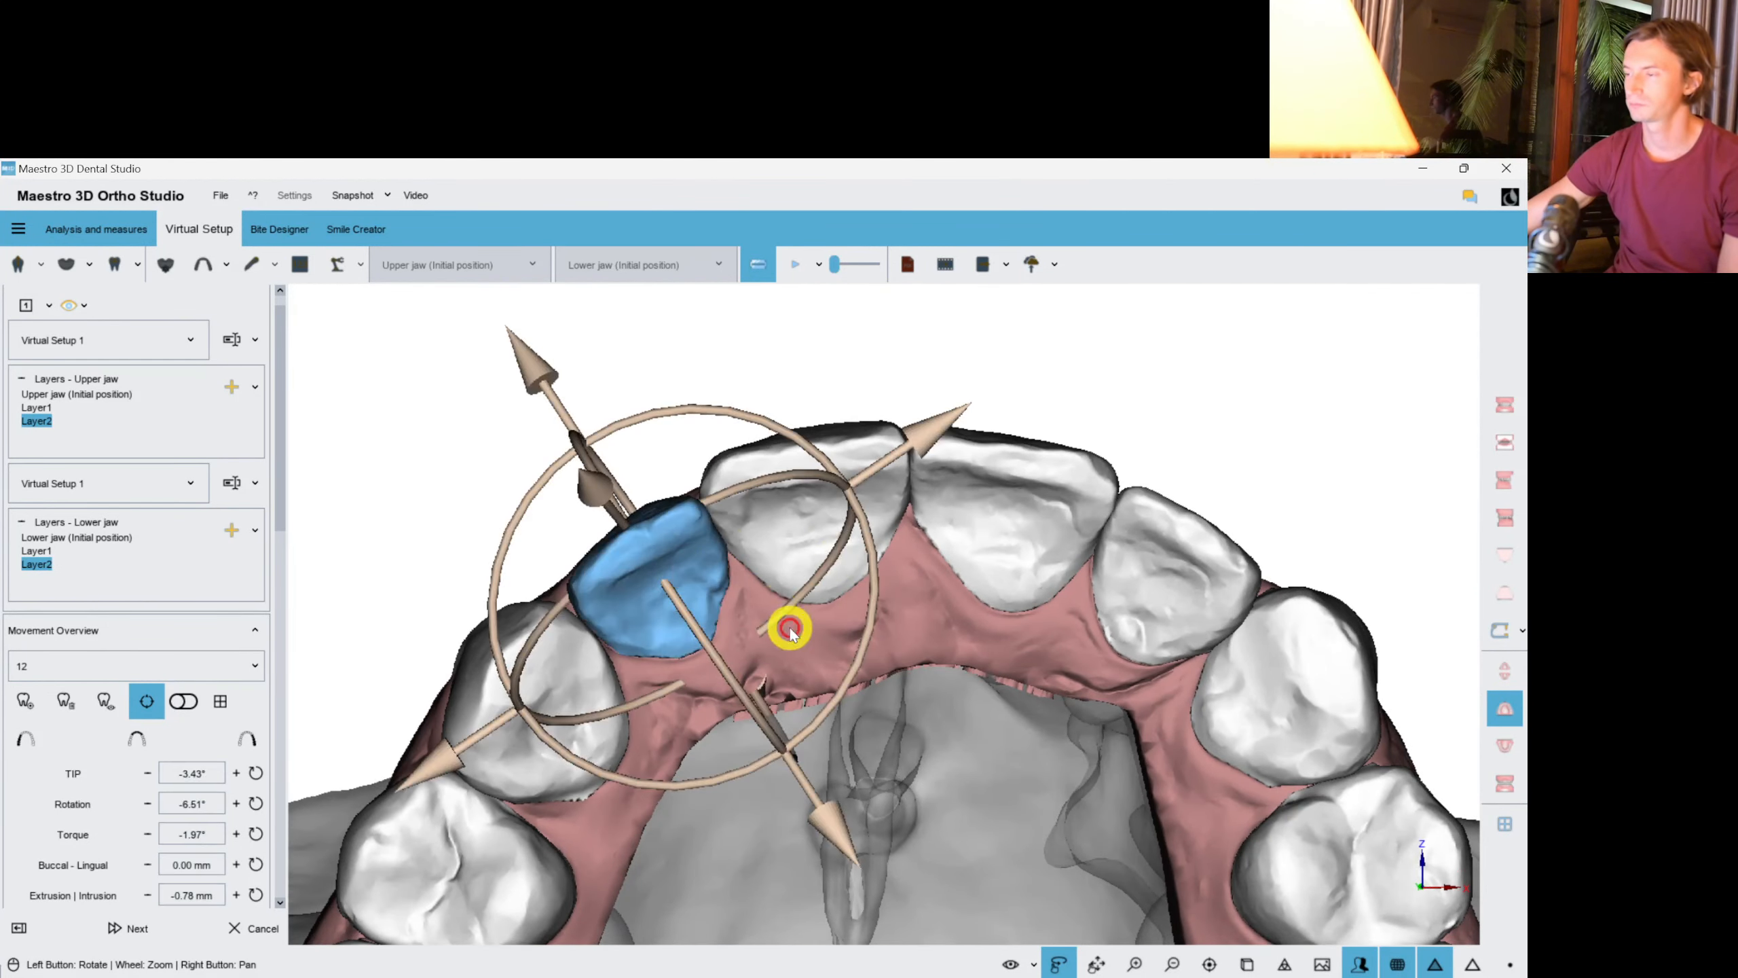
left_click(50, 395)
left_click(37, 421)
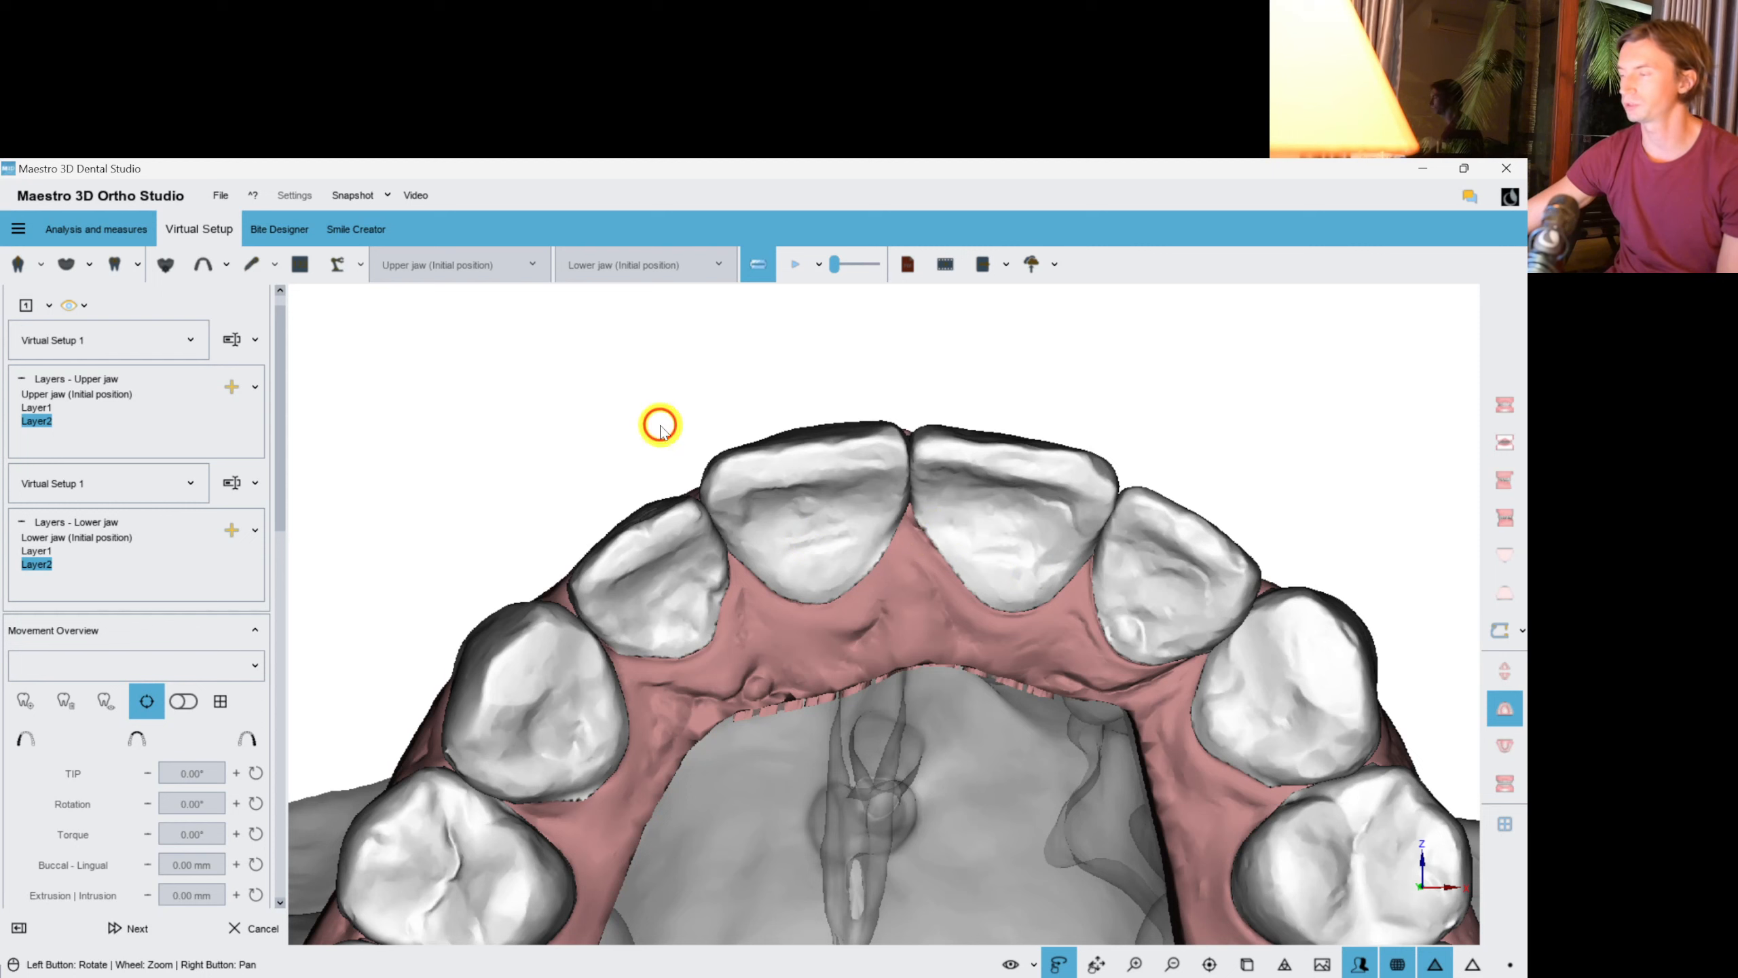
Make a small position adjustment to upper lateral incisor 12 with its 3D handles in the occlusal view.
left_click_drag(1037, 619, 990, 627)
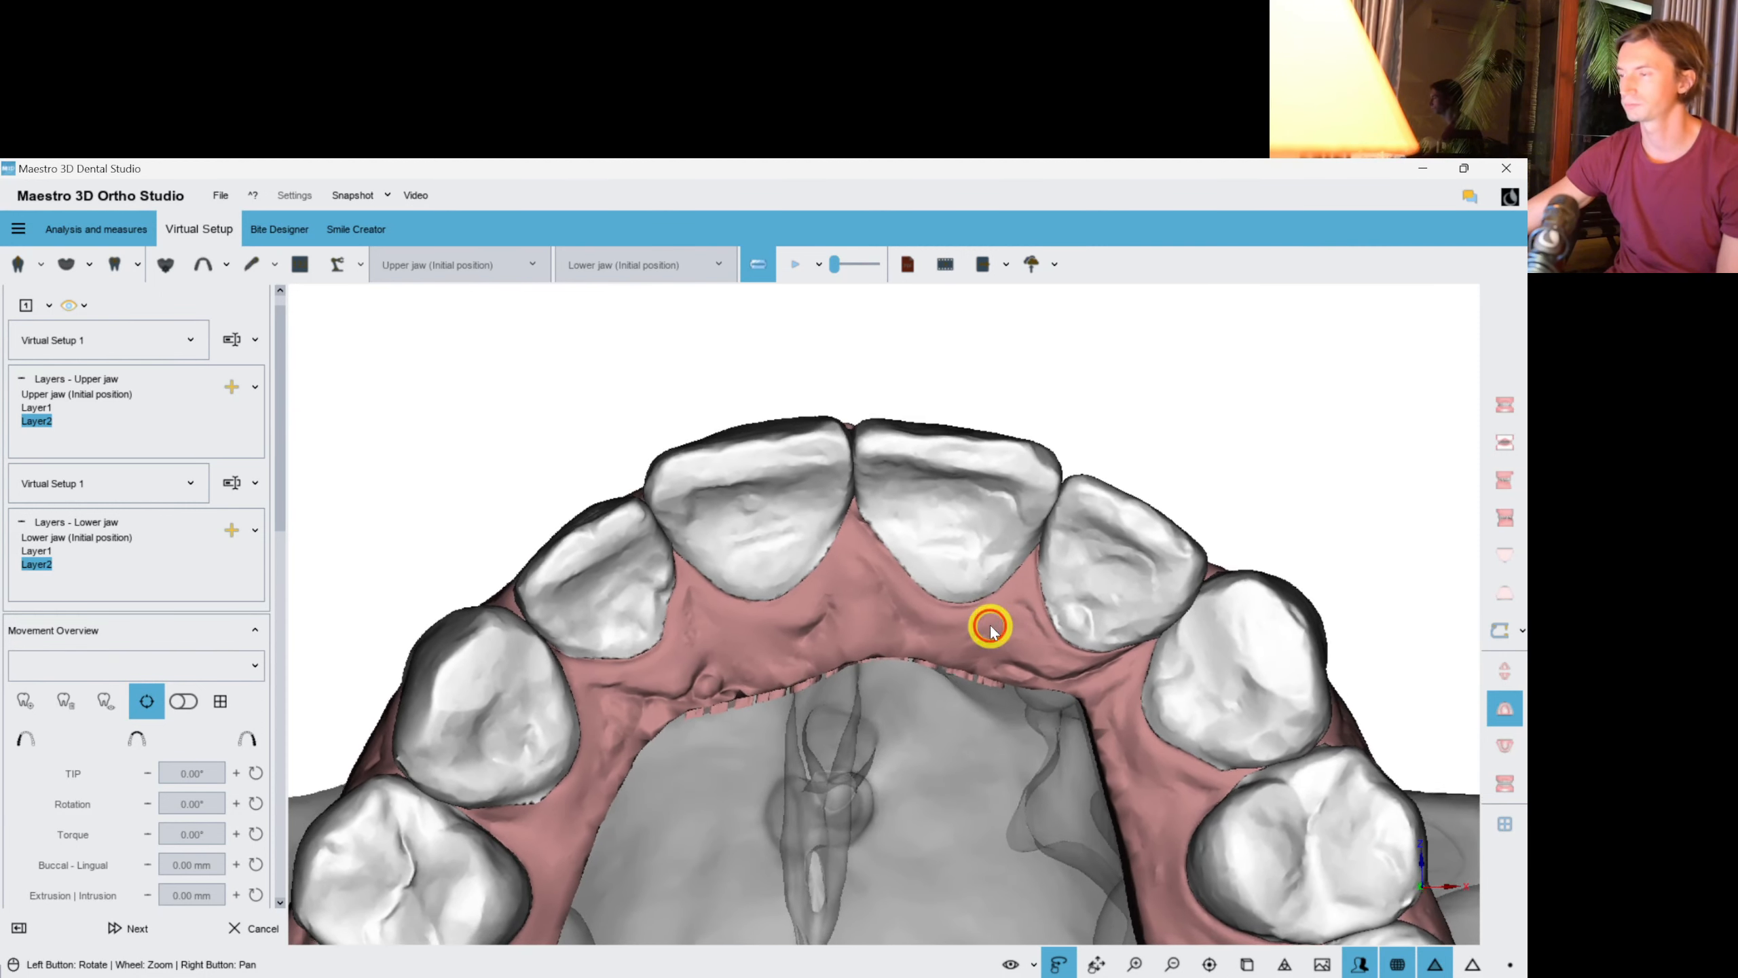
left_click(585, 595)
left_click_drag(751, 592, 749, 593)
left_click(867, 639)
left_click(629, 603)
left_click(869, 627)
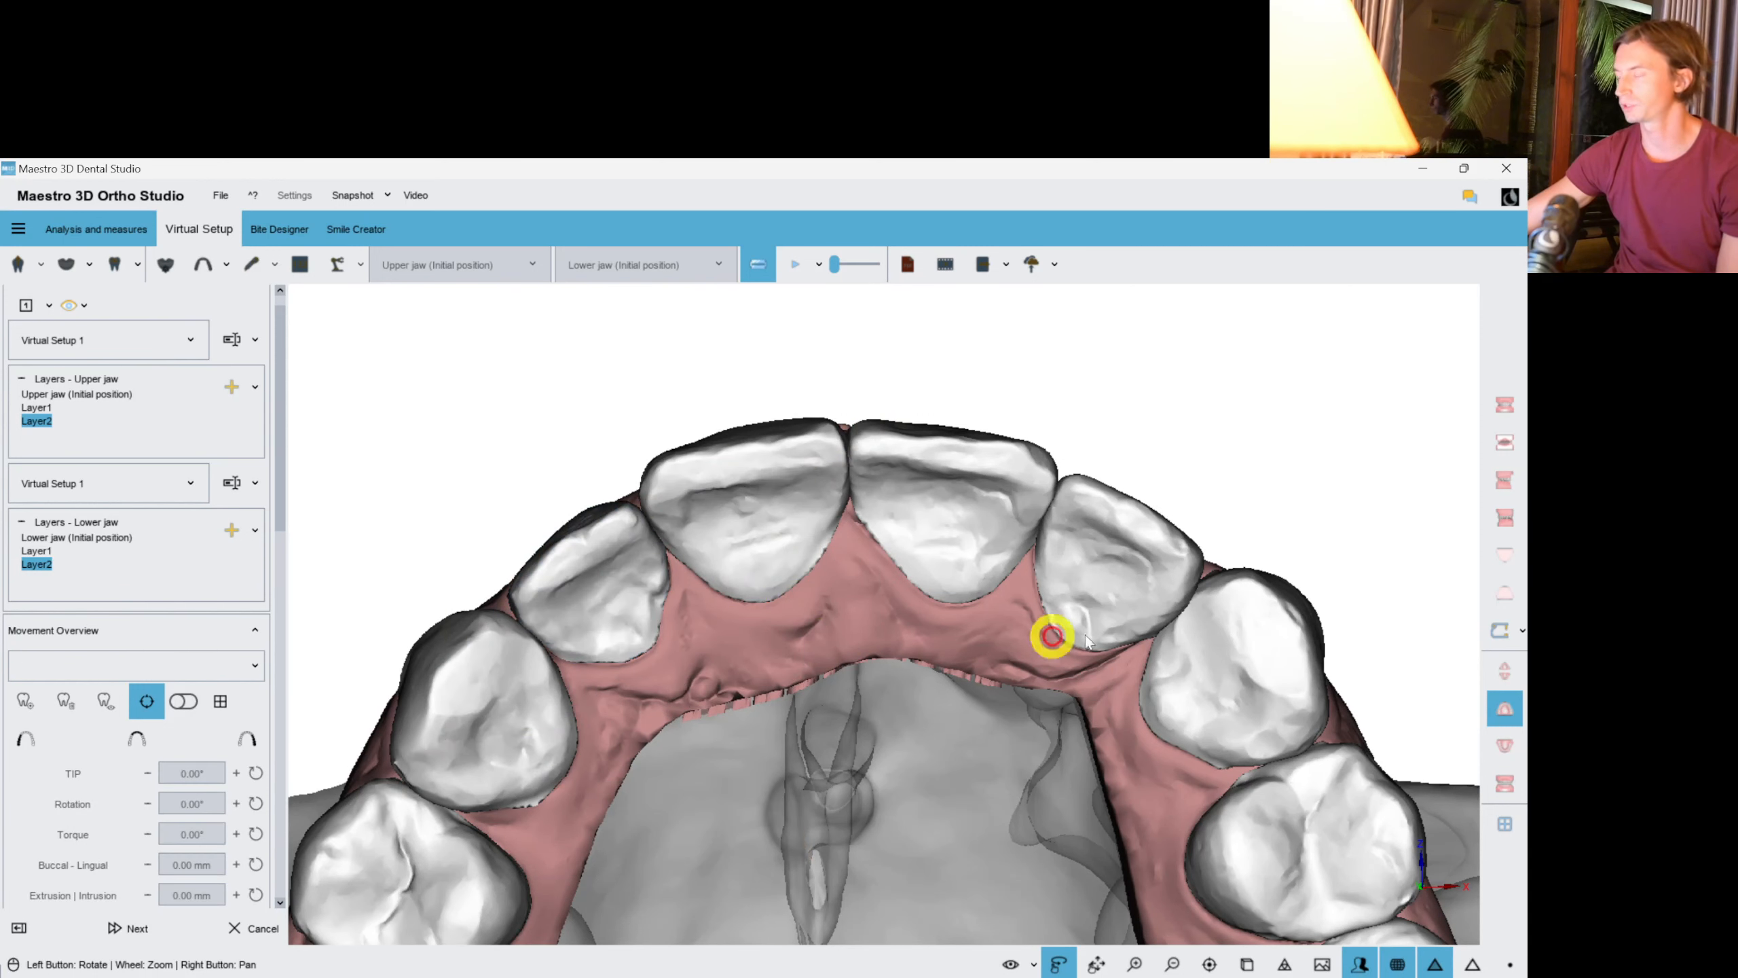
Examine the upper front-tooth alignment in Layer2 against the jaw's initial position, and return to Layer2.
left_click_drag(1125, 614, 1194, 639)
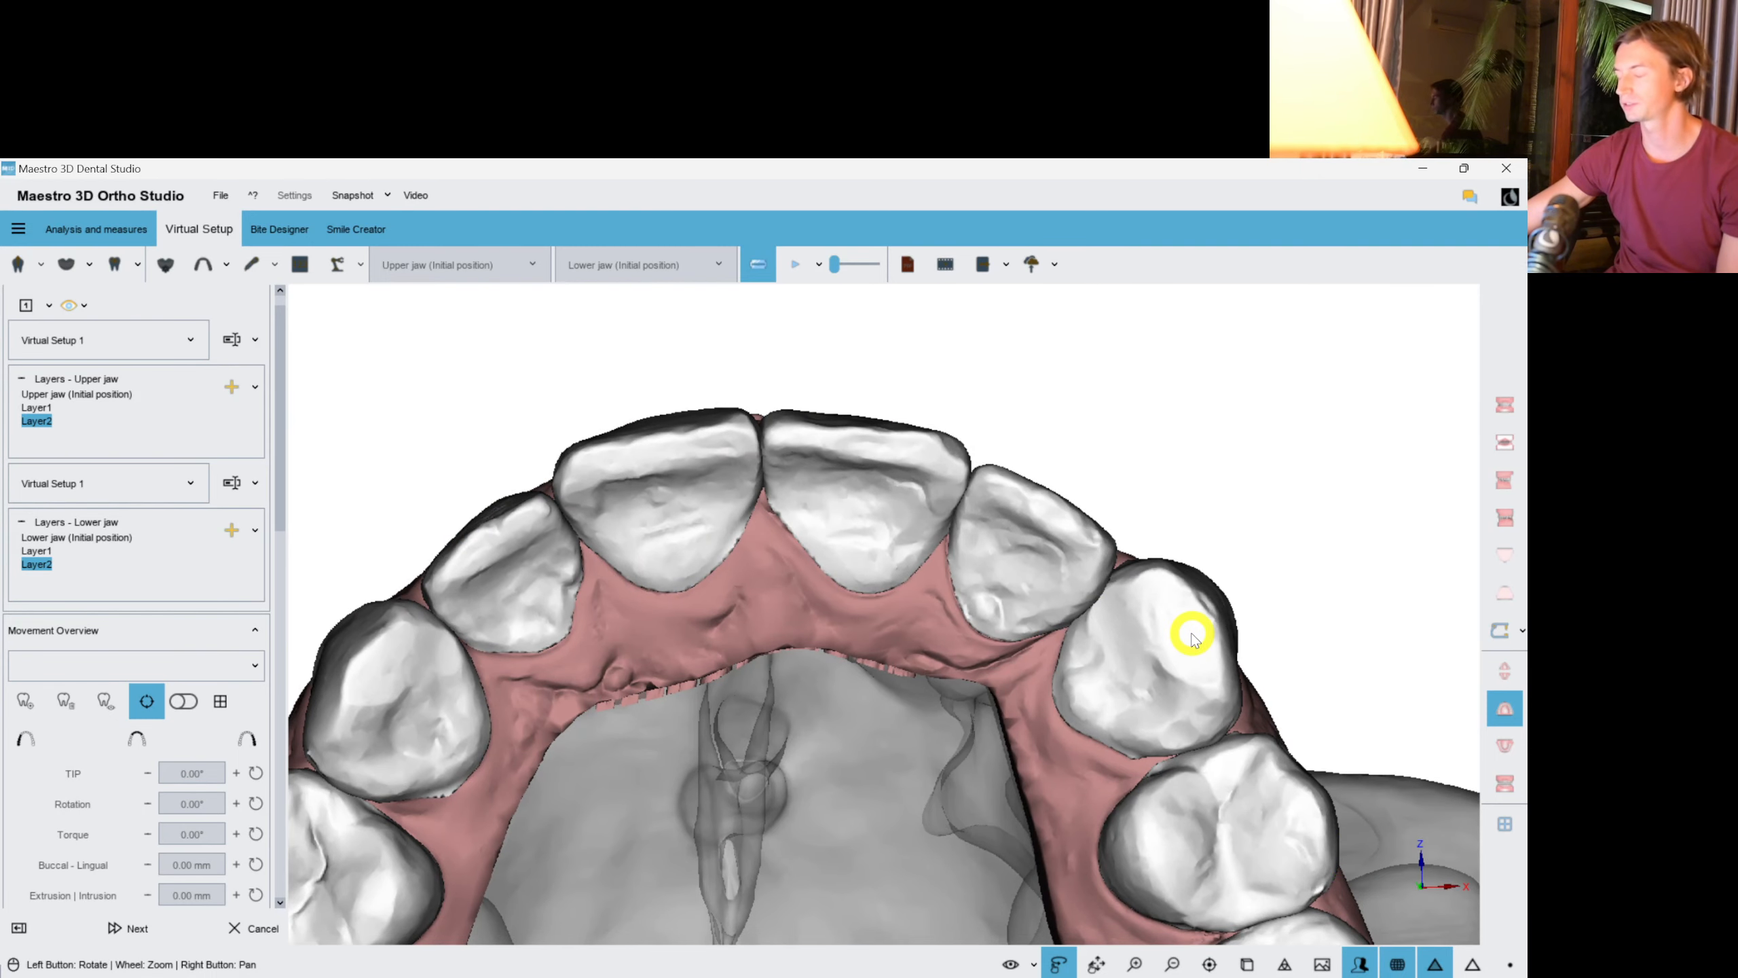
left_click_drag(1139, 630, 856, 678)
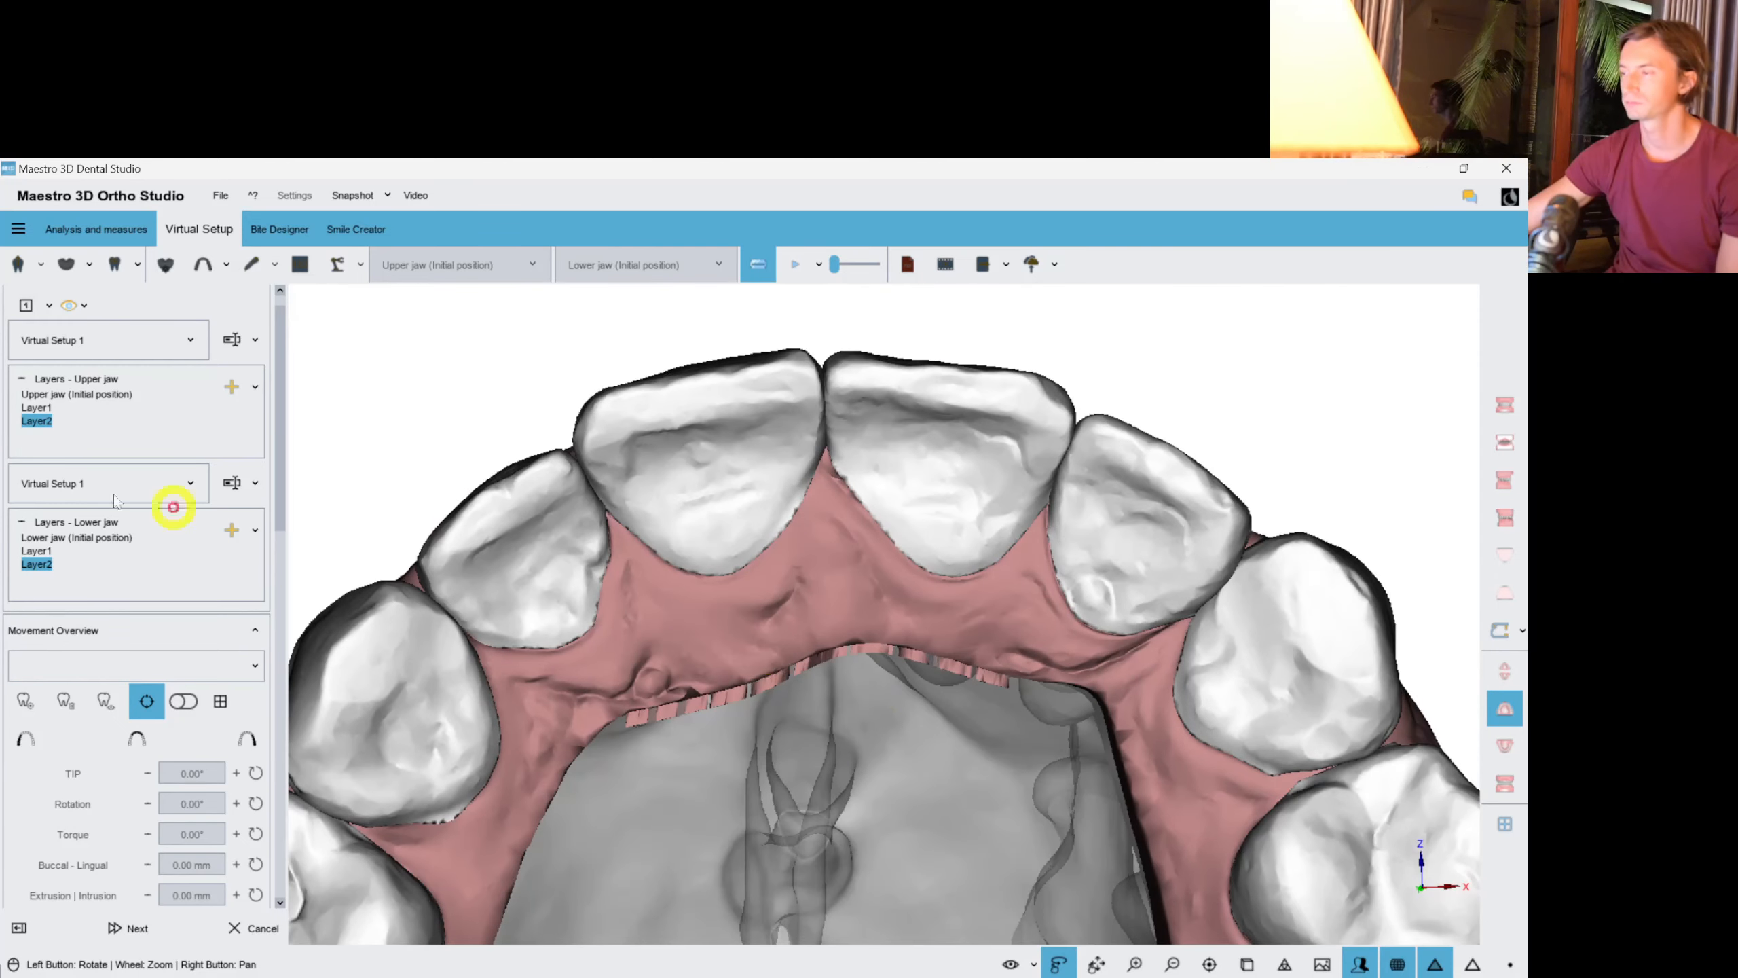
left_click(40, 421)
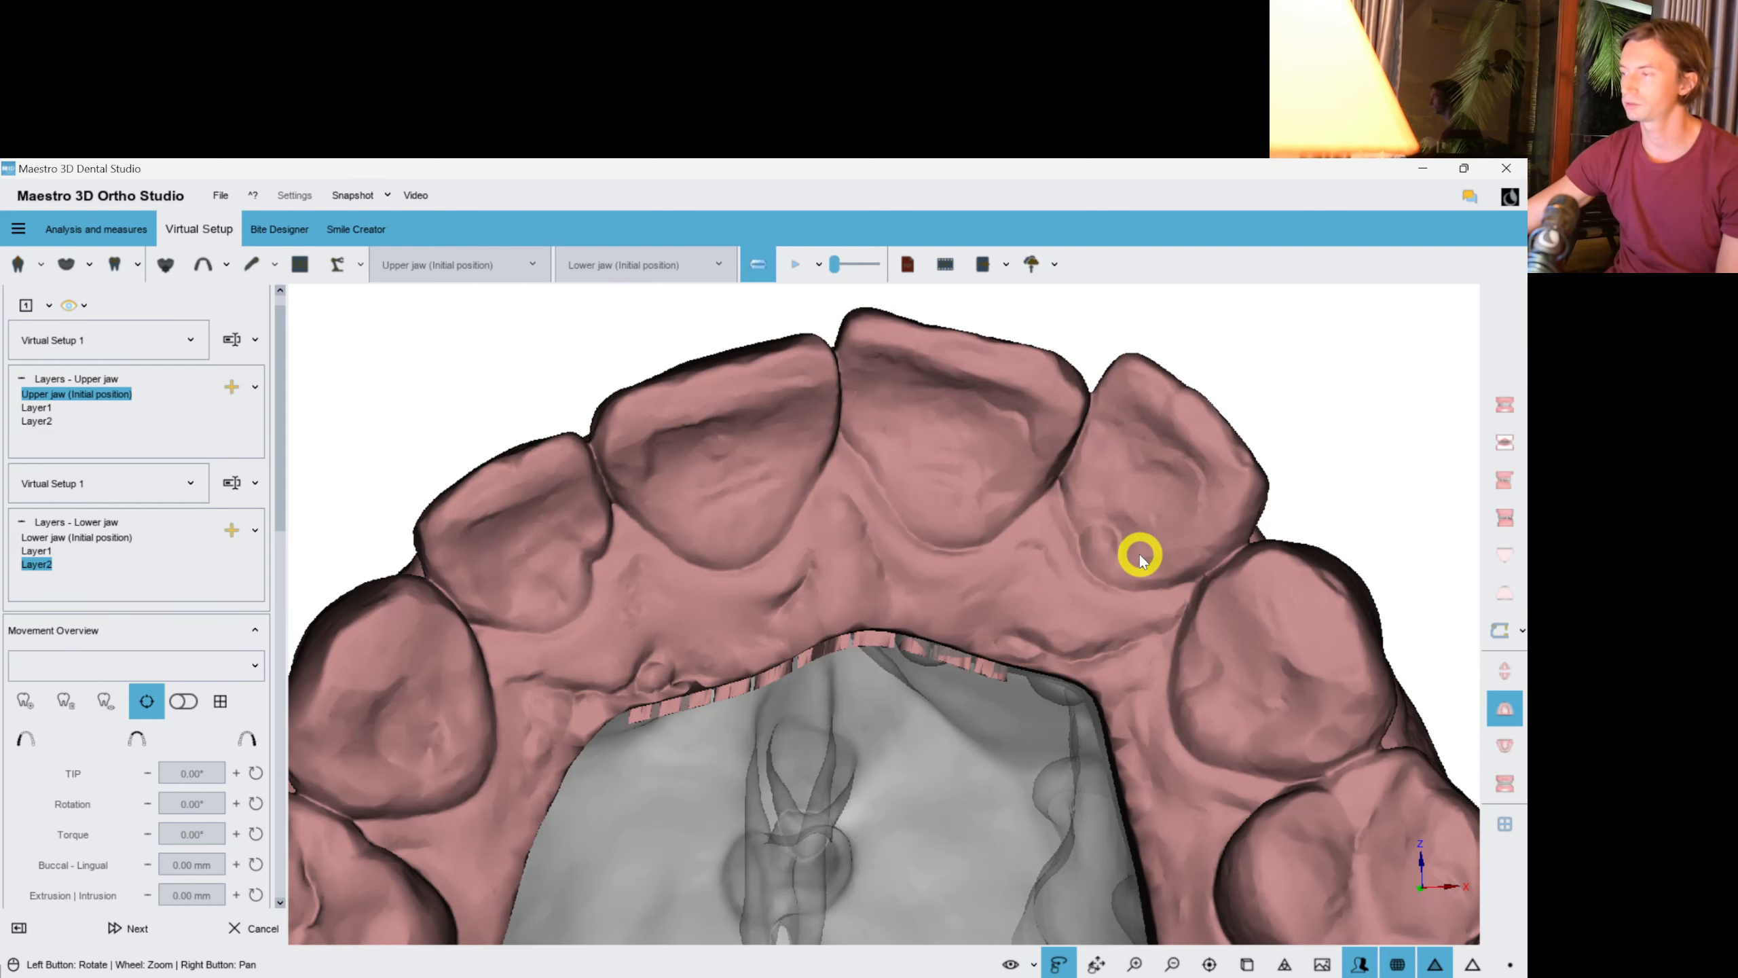
scroll(1054, 514, "down", 3)
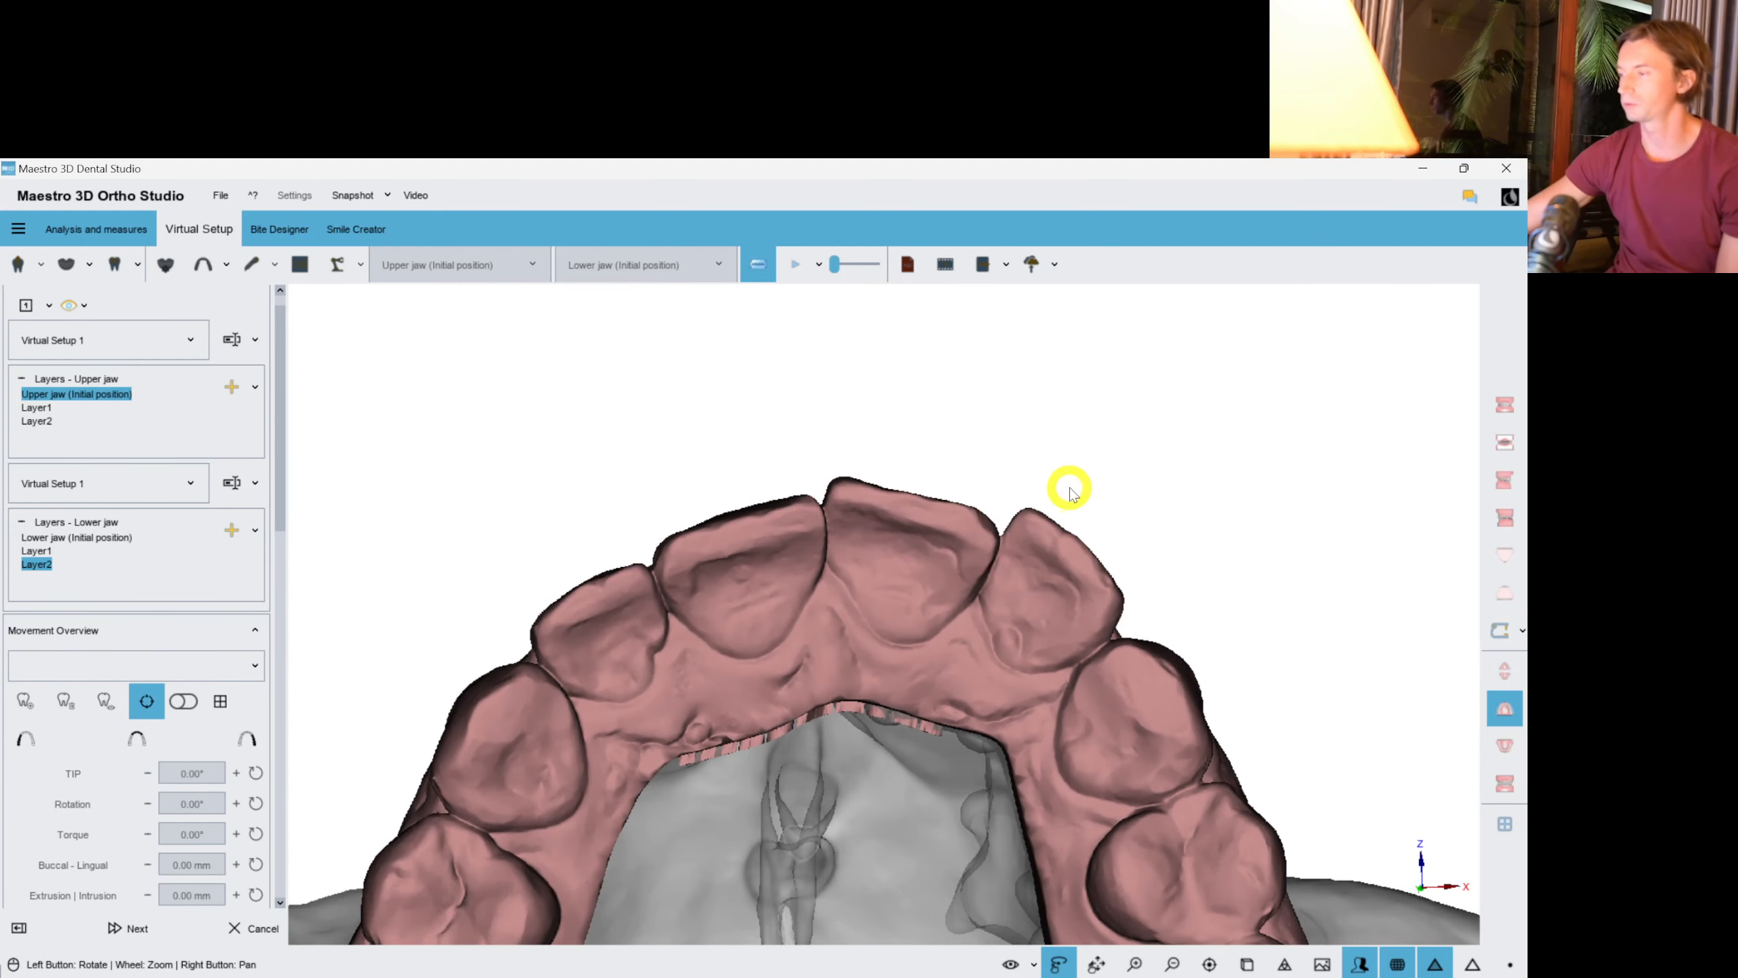
left_click_drag(1120, 515, 1114, 513)
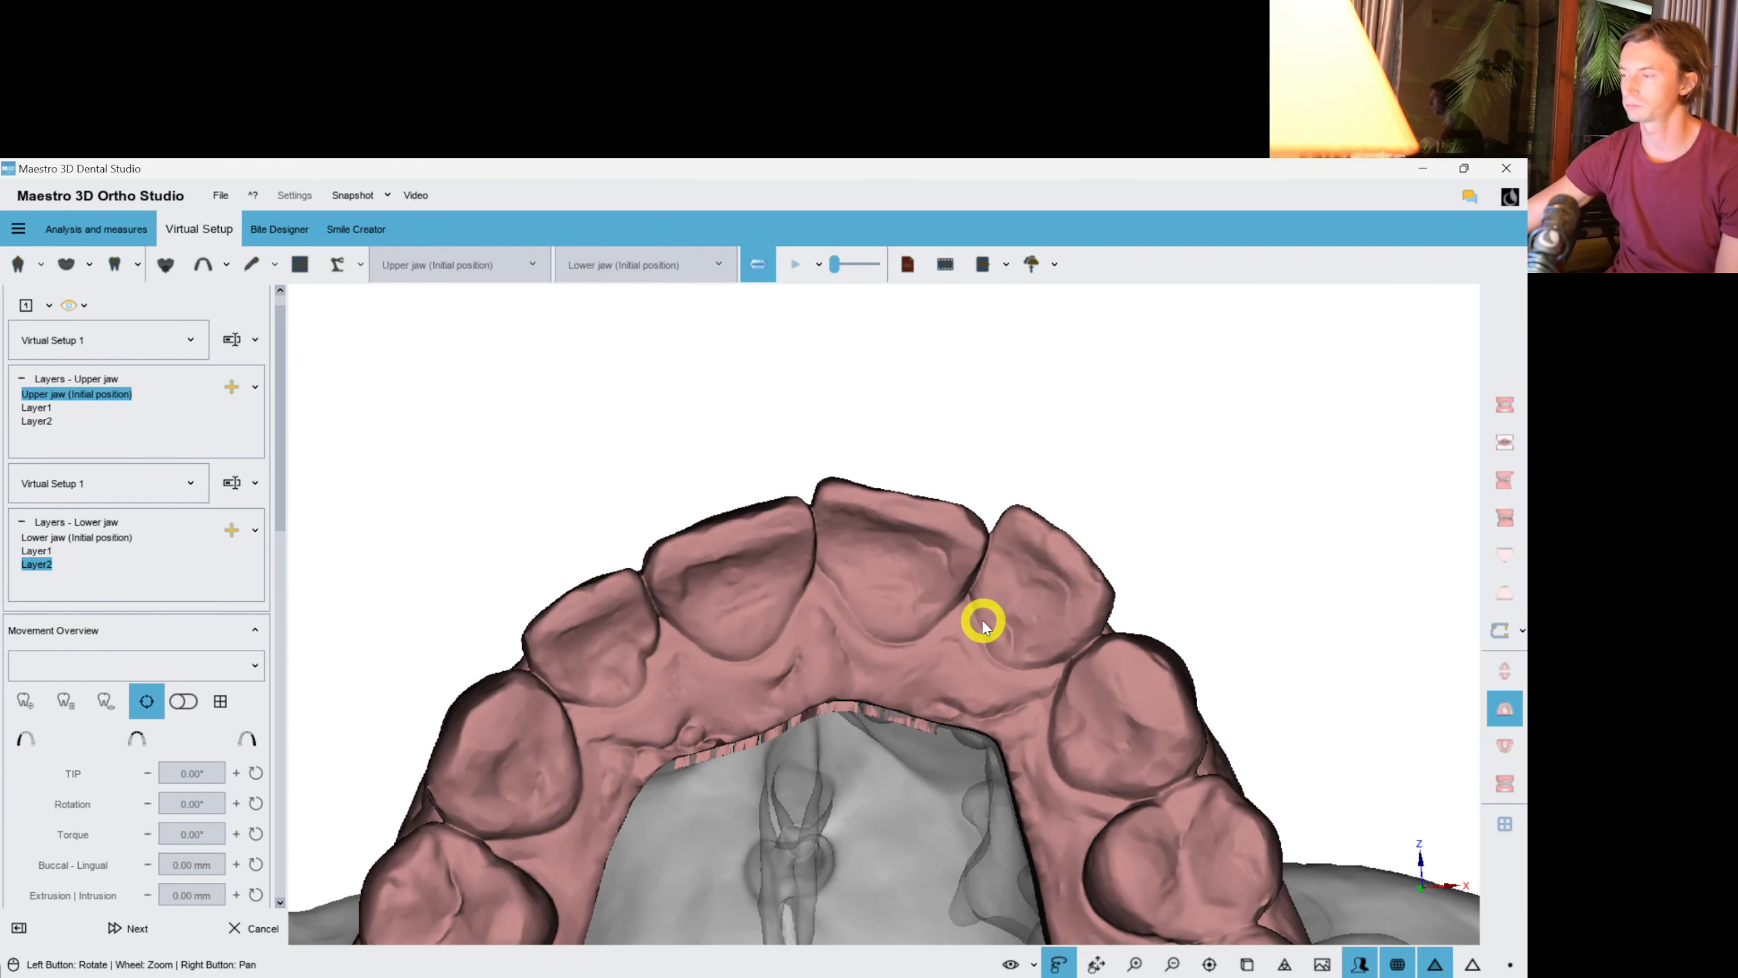
left_click_drag(909, 652, 1050, 665)
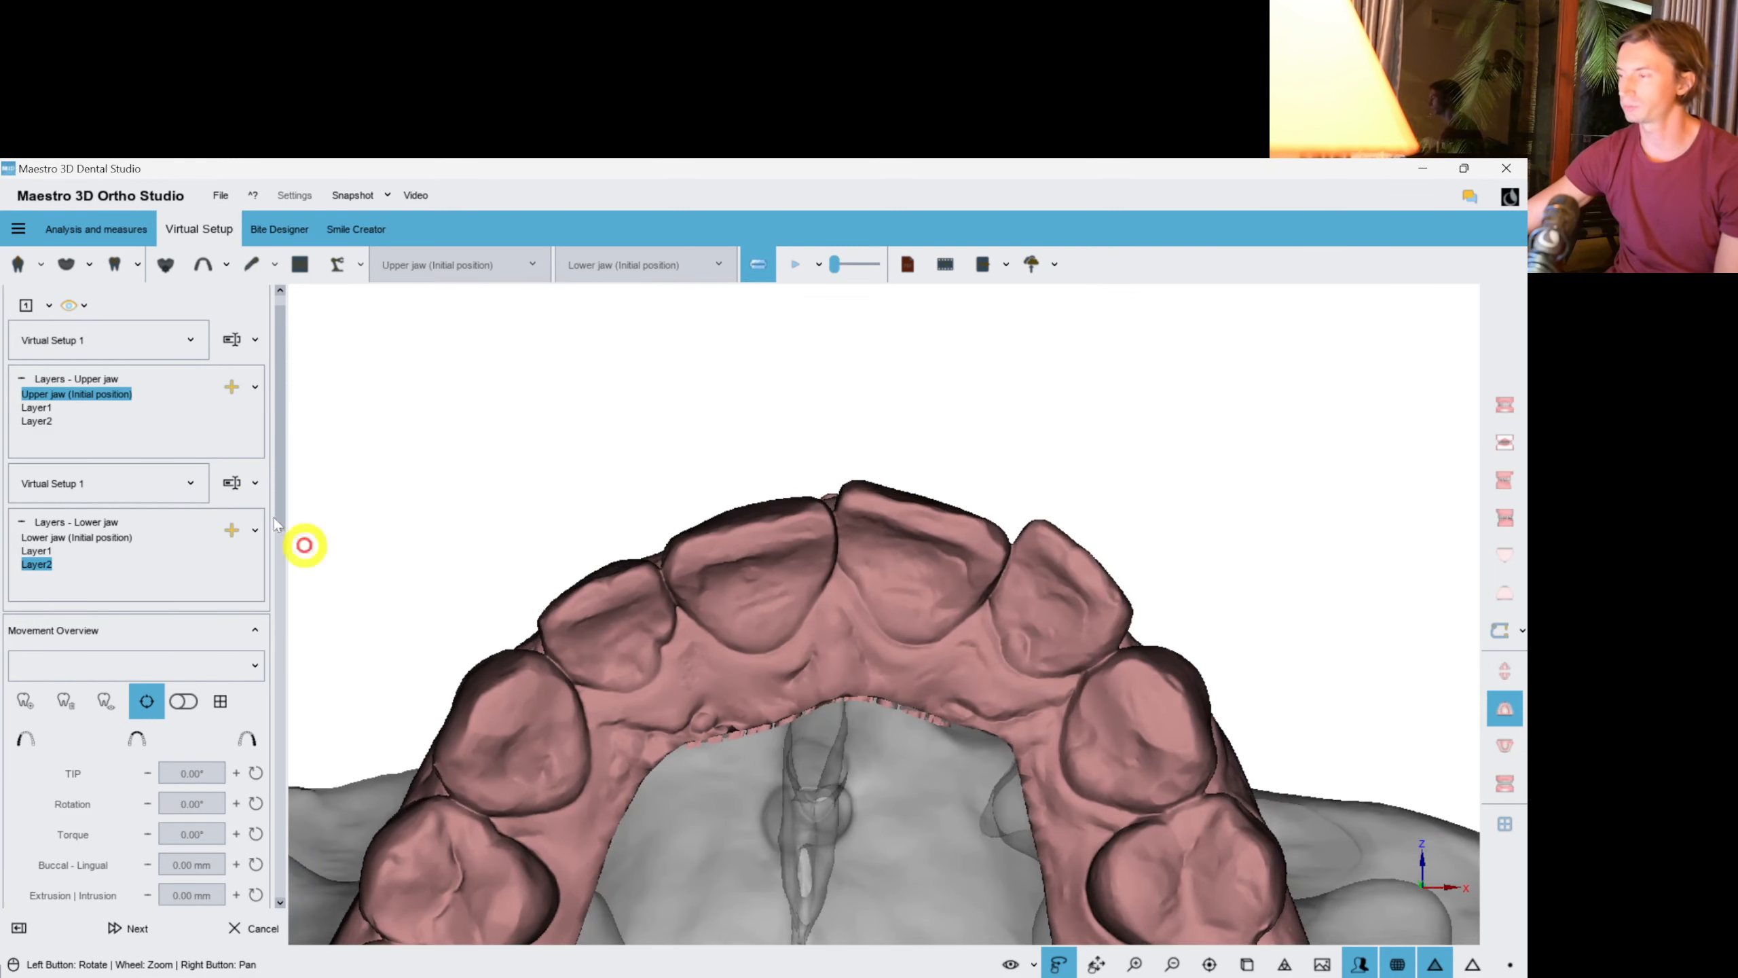
left_click(25, 424)
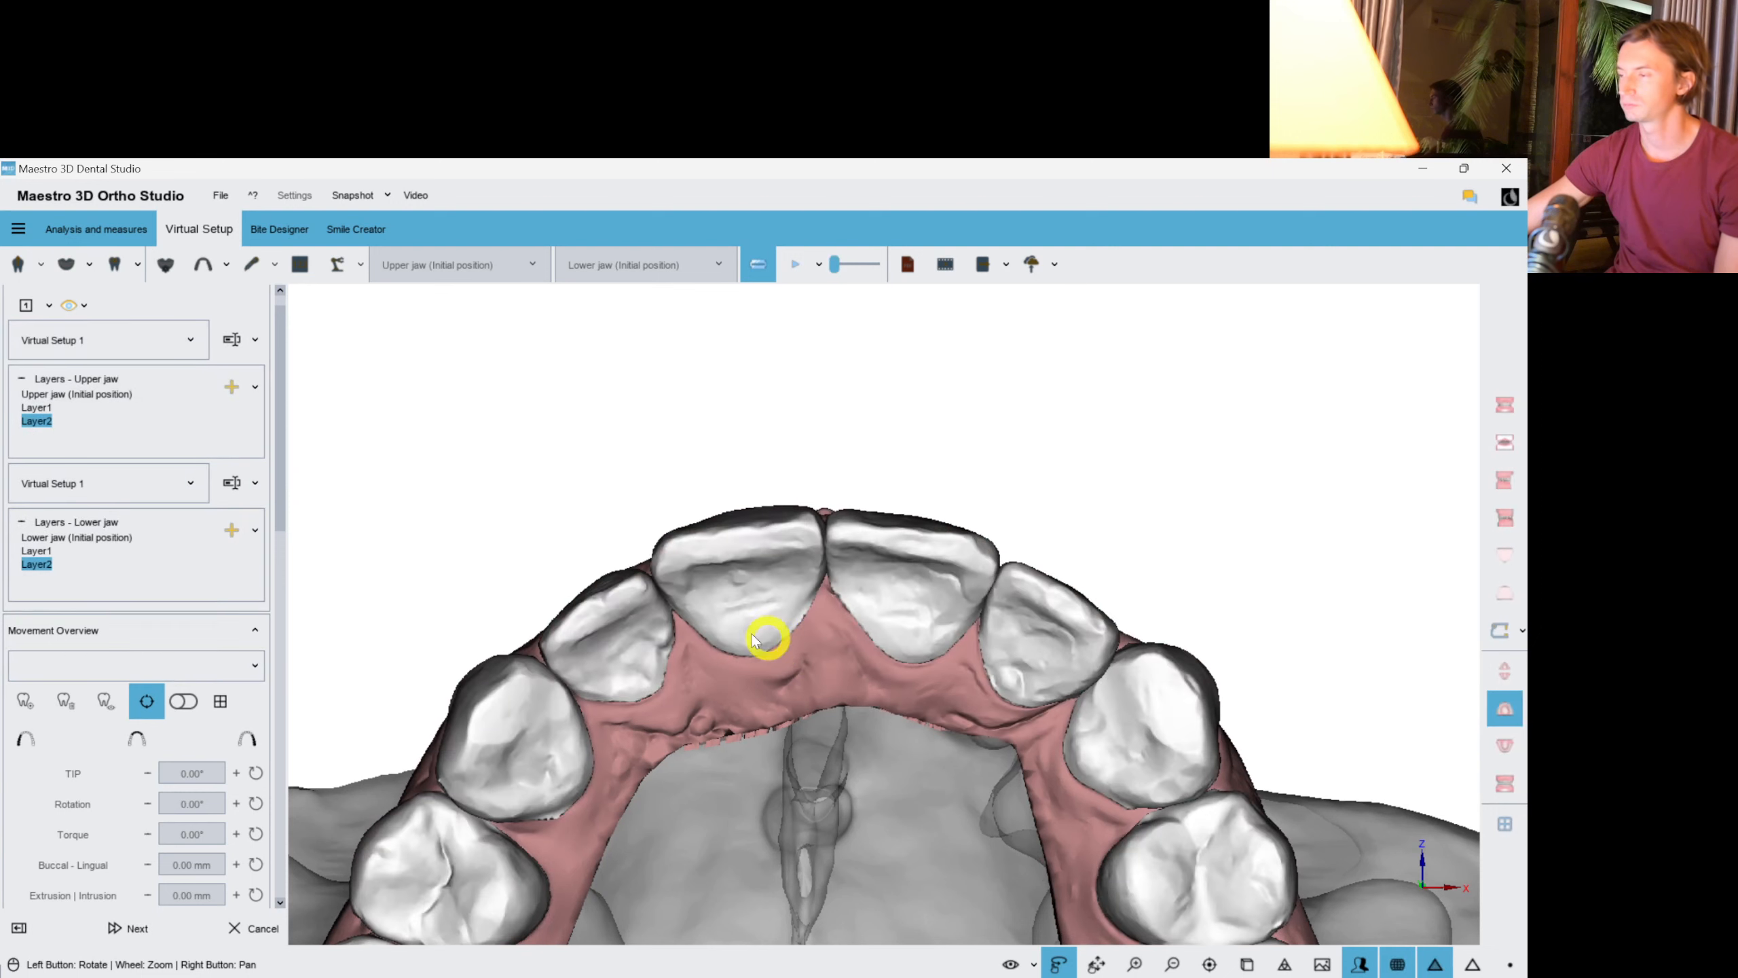
Fine-tune the angulation of upper lateral incisor 12 to about -4.31° TIP, -6.48° Rotation and -0.88° Torque.
left_click_drag(772, 642, 1206, 695)
scroll(1013, 679, "up", 2)
right_click_drag(1013, 679, 1128, 759)
scroll(997, 718, "up", 2)
left_click(631, 580)
left_click_drag(702, 681, 680, 681)
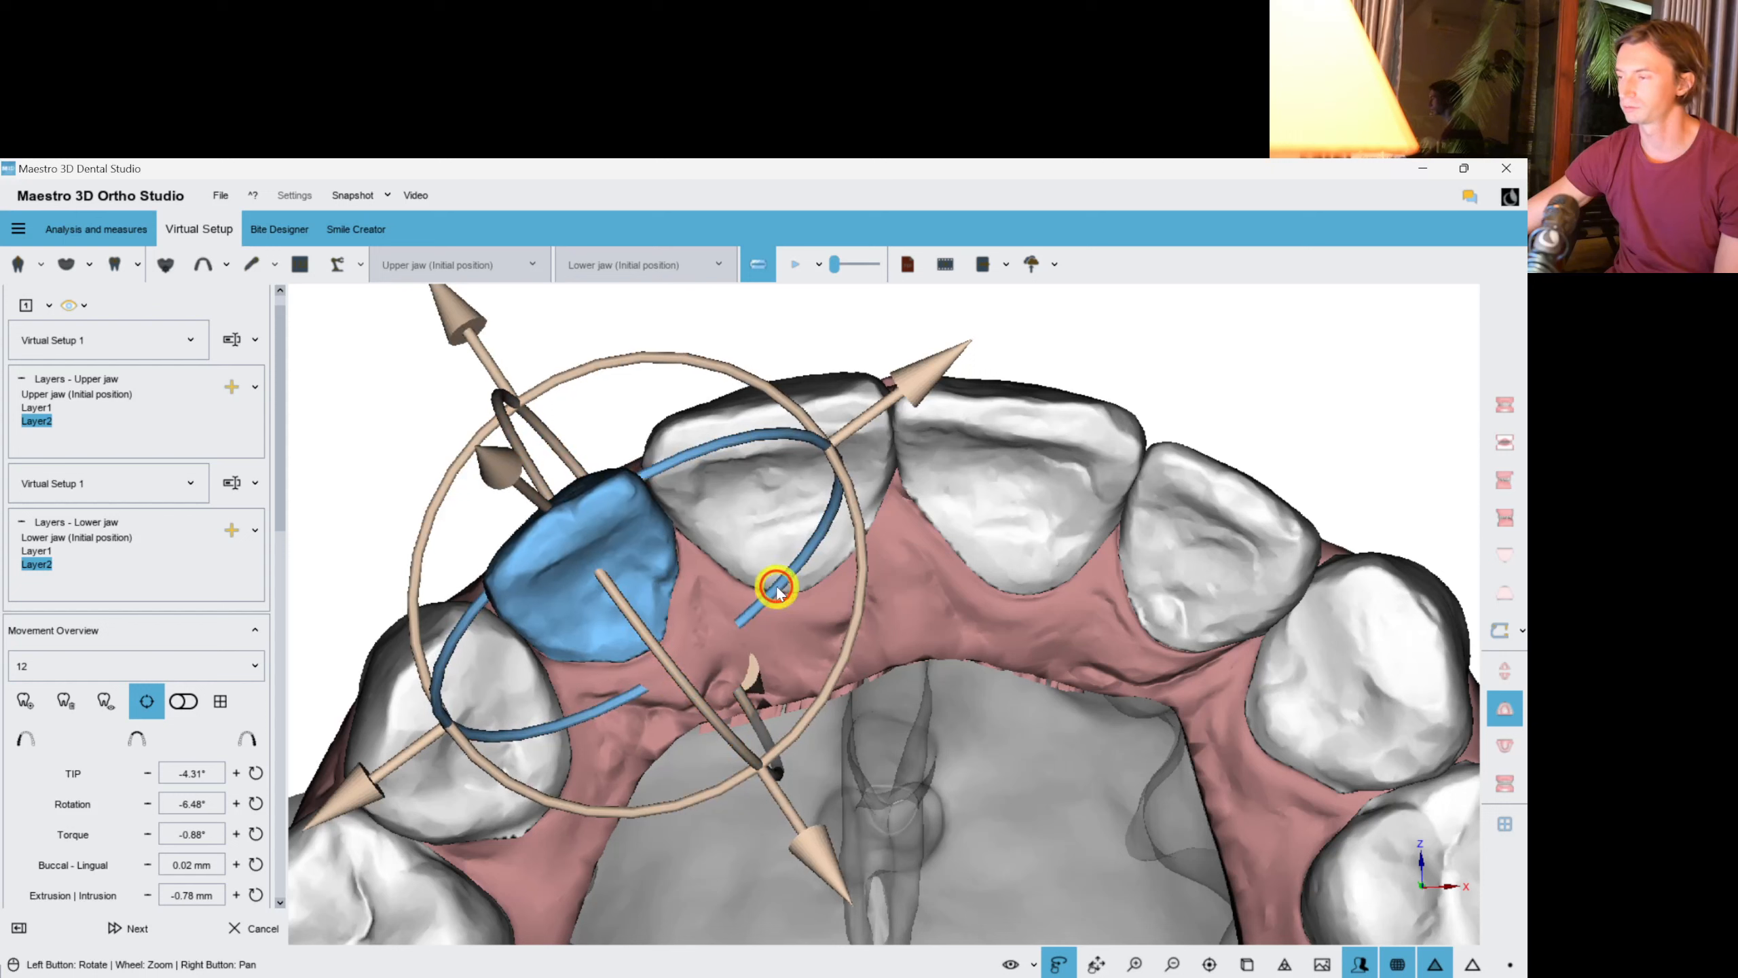
Fine-tune the torque of the upper central incisors to about 0.46° on tooth 11 and -3.44° on tooth 21.
left_click(882, 438)
left_click_drag(925, 562, 923, 563)
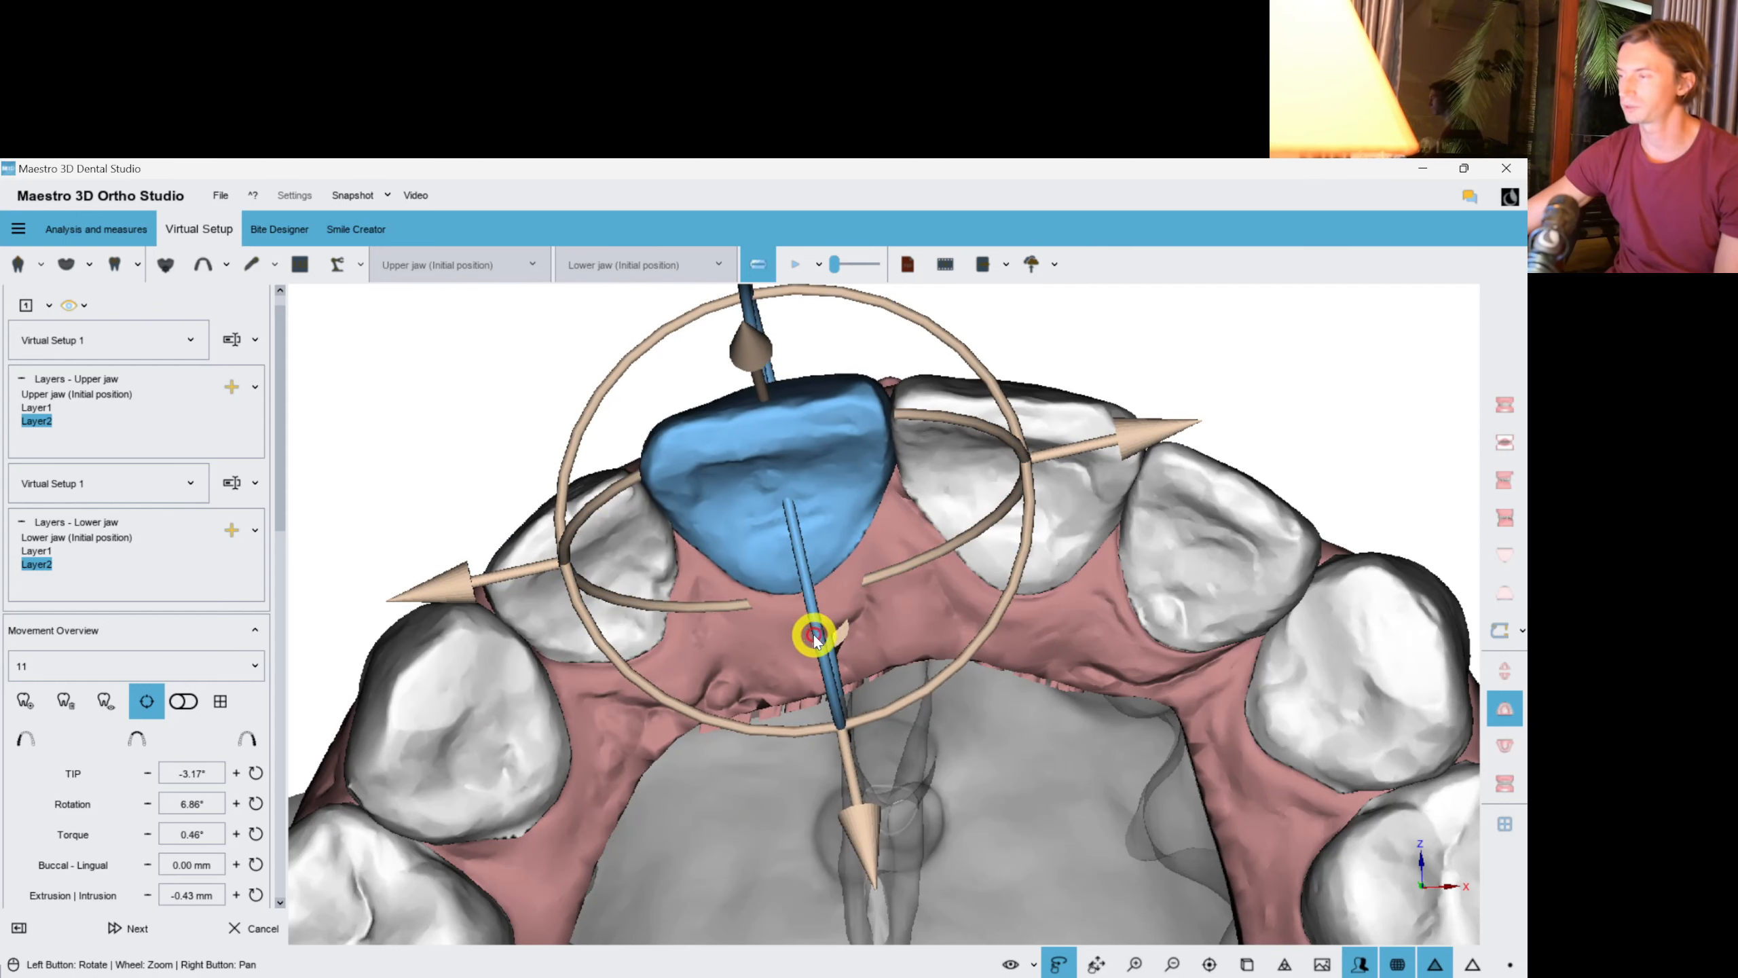
left_click(982, 583)
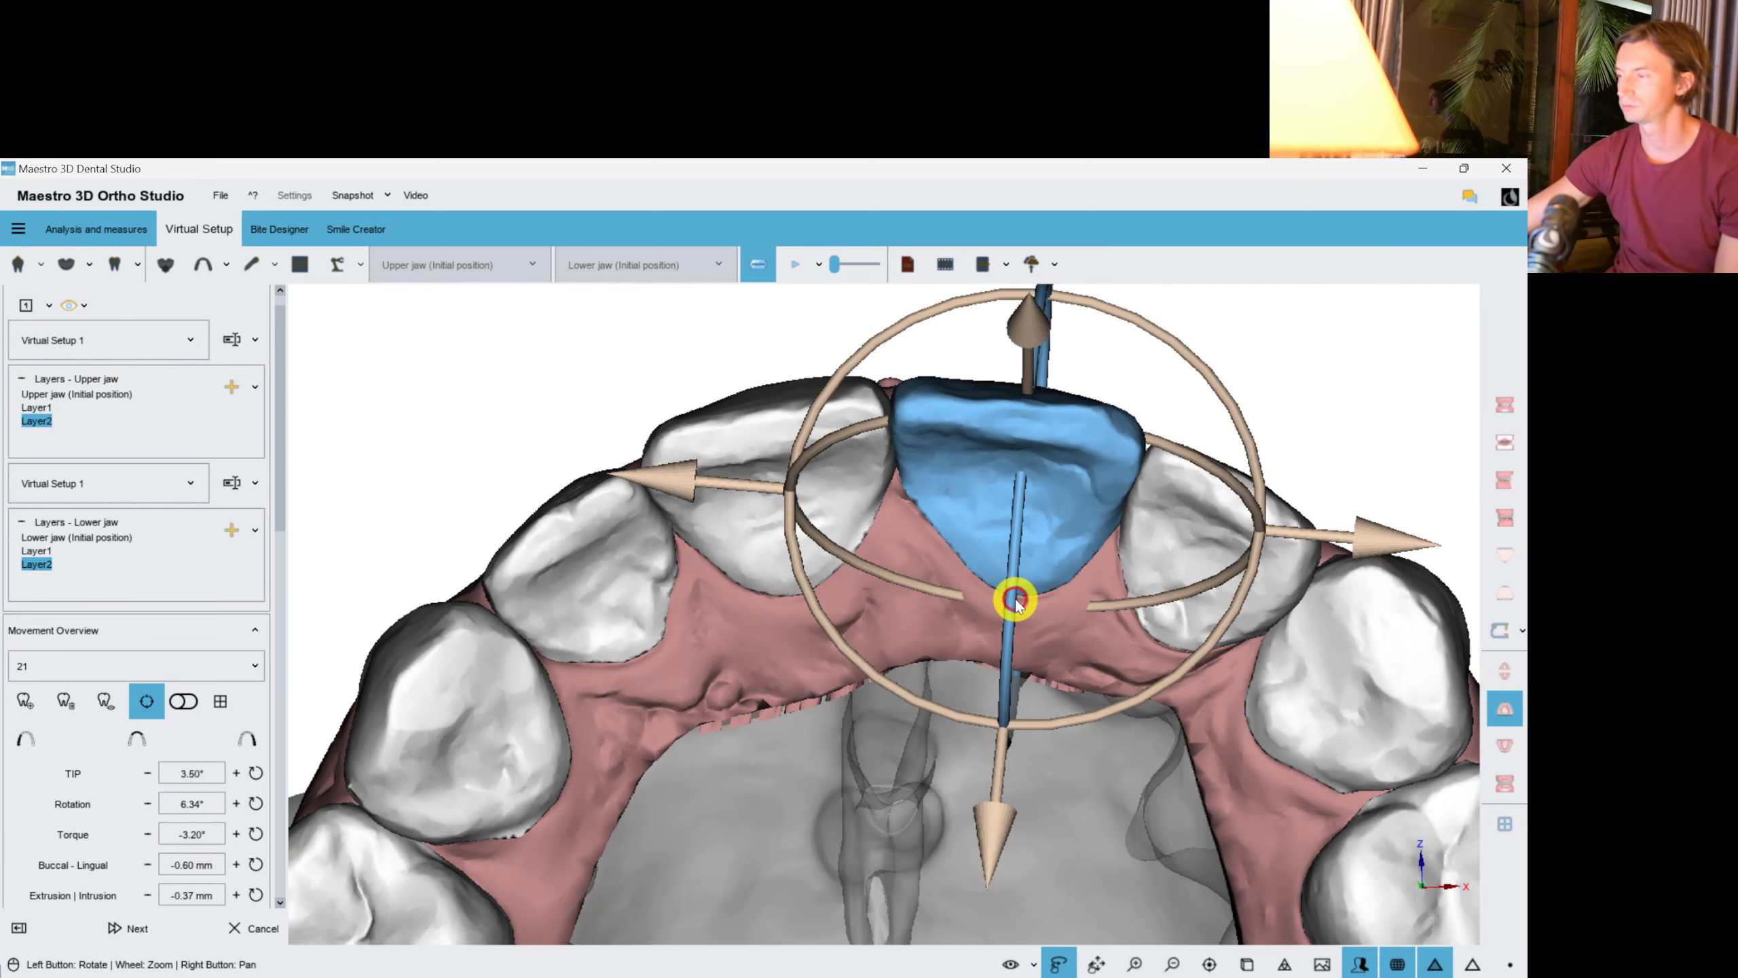
right_click(1380, 404)
left_click(1229, 441)
scroll(992, 569, "down", 2)
Compare the adjusted upper incisors with the initial position again and switch back to Layer2.
mouse_move(991, 565)
left_mouse_down()
mouse_move(990, 605)
mouse_move(992, 583)
left_mouse_up()
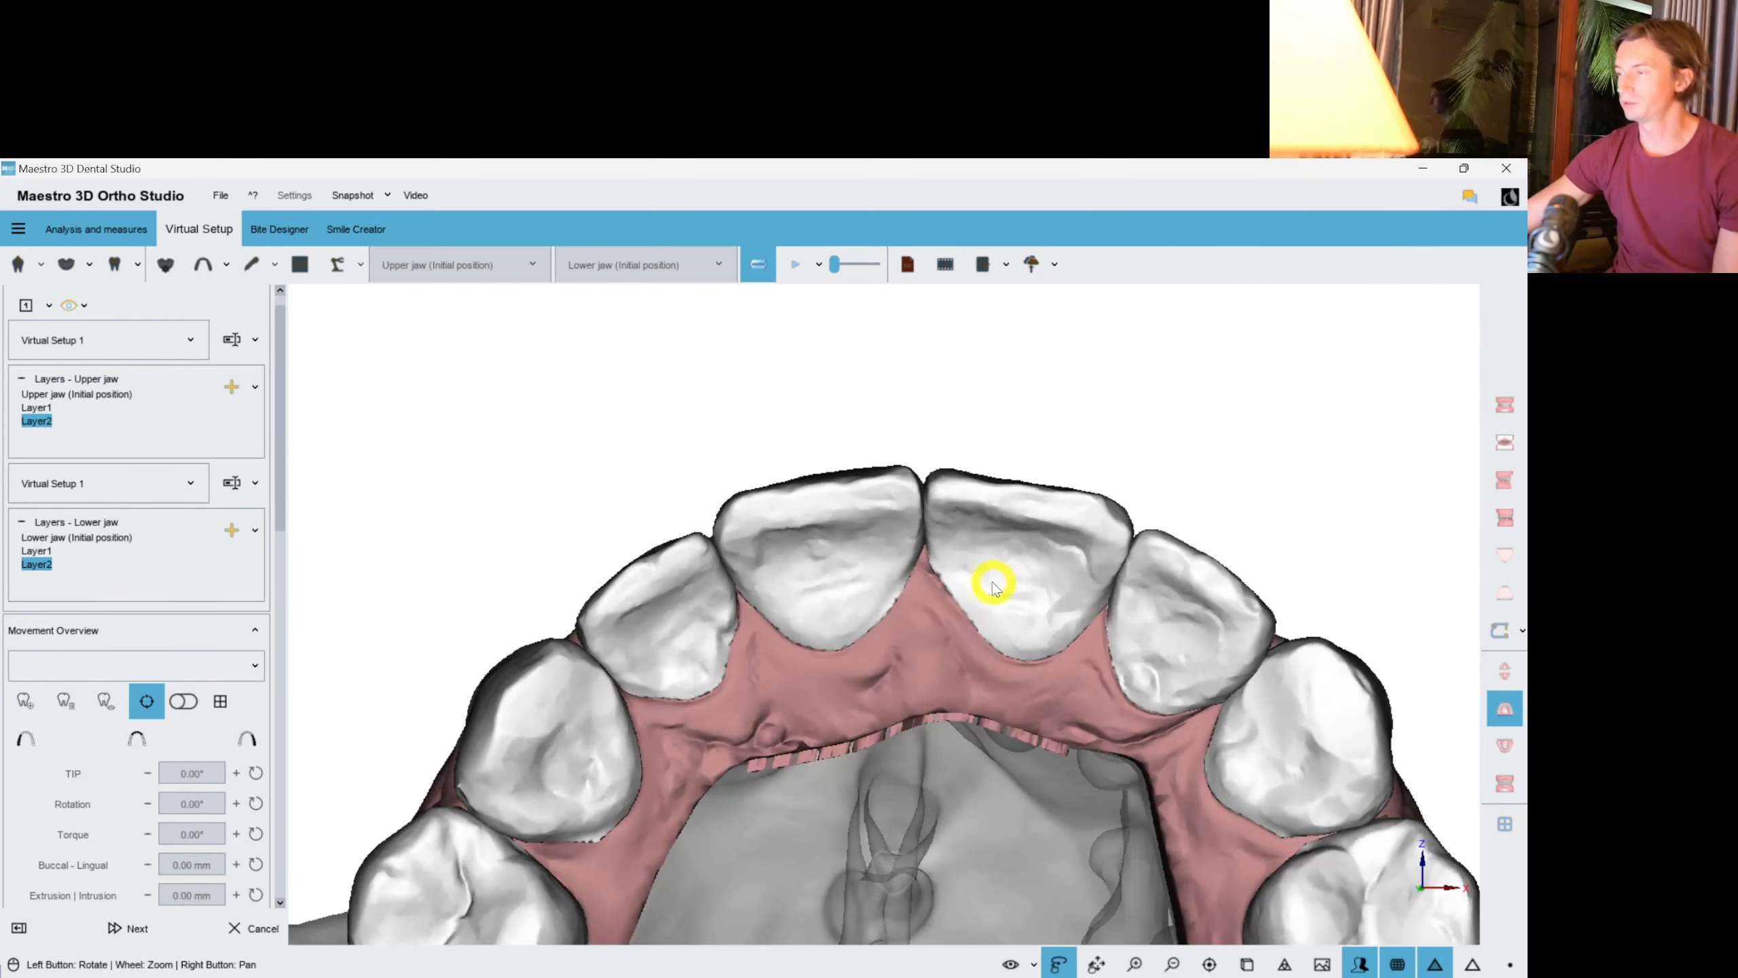
left_click(35, 423)
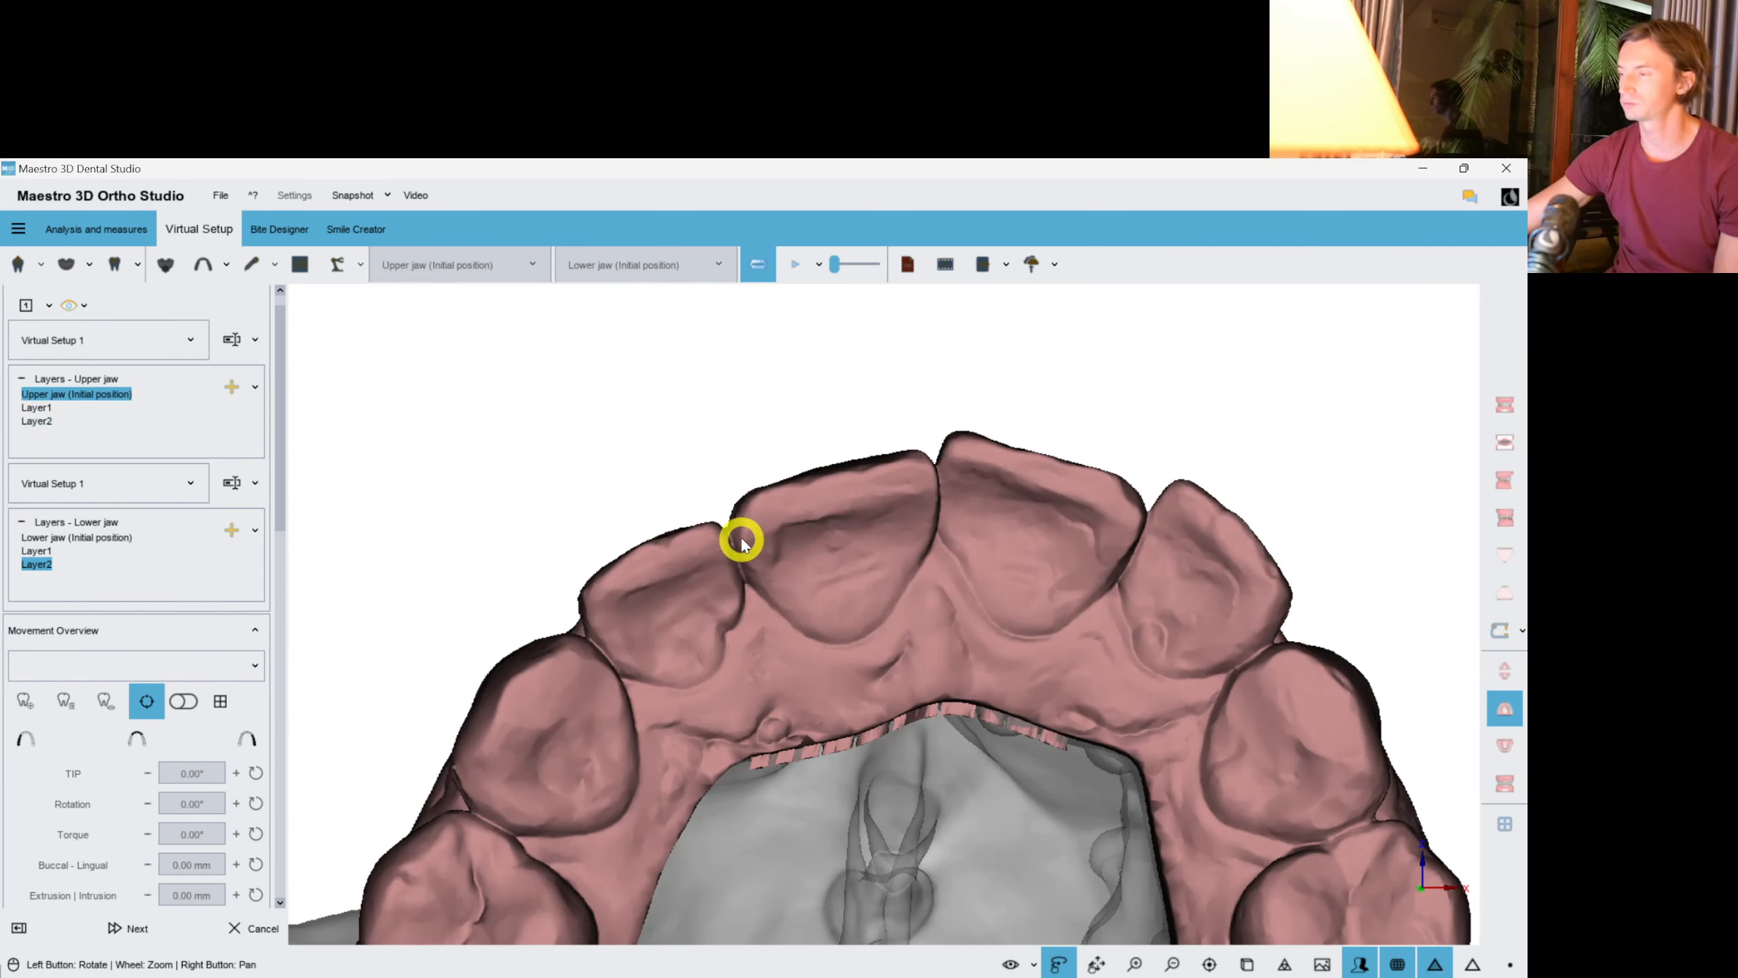
left_click(37, 422)
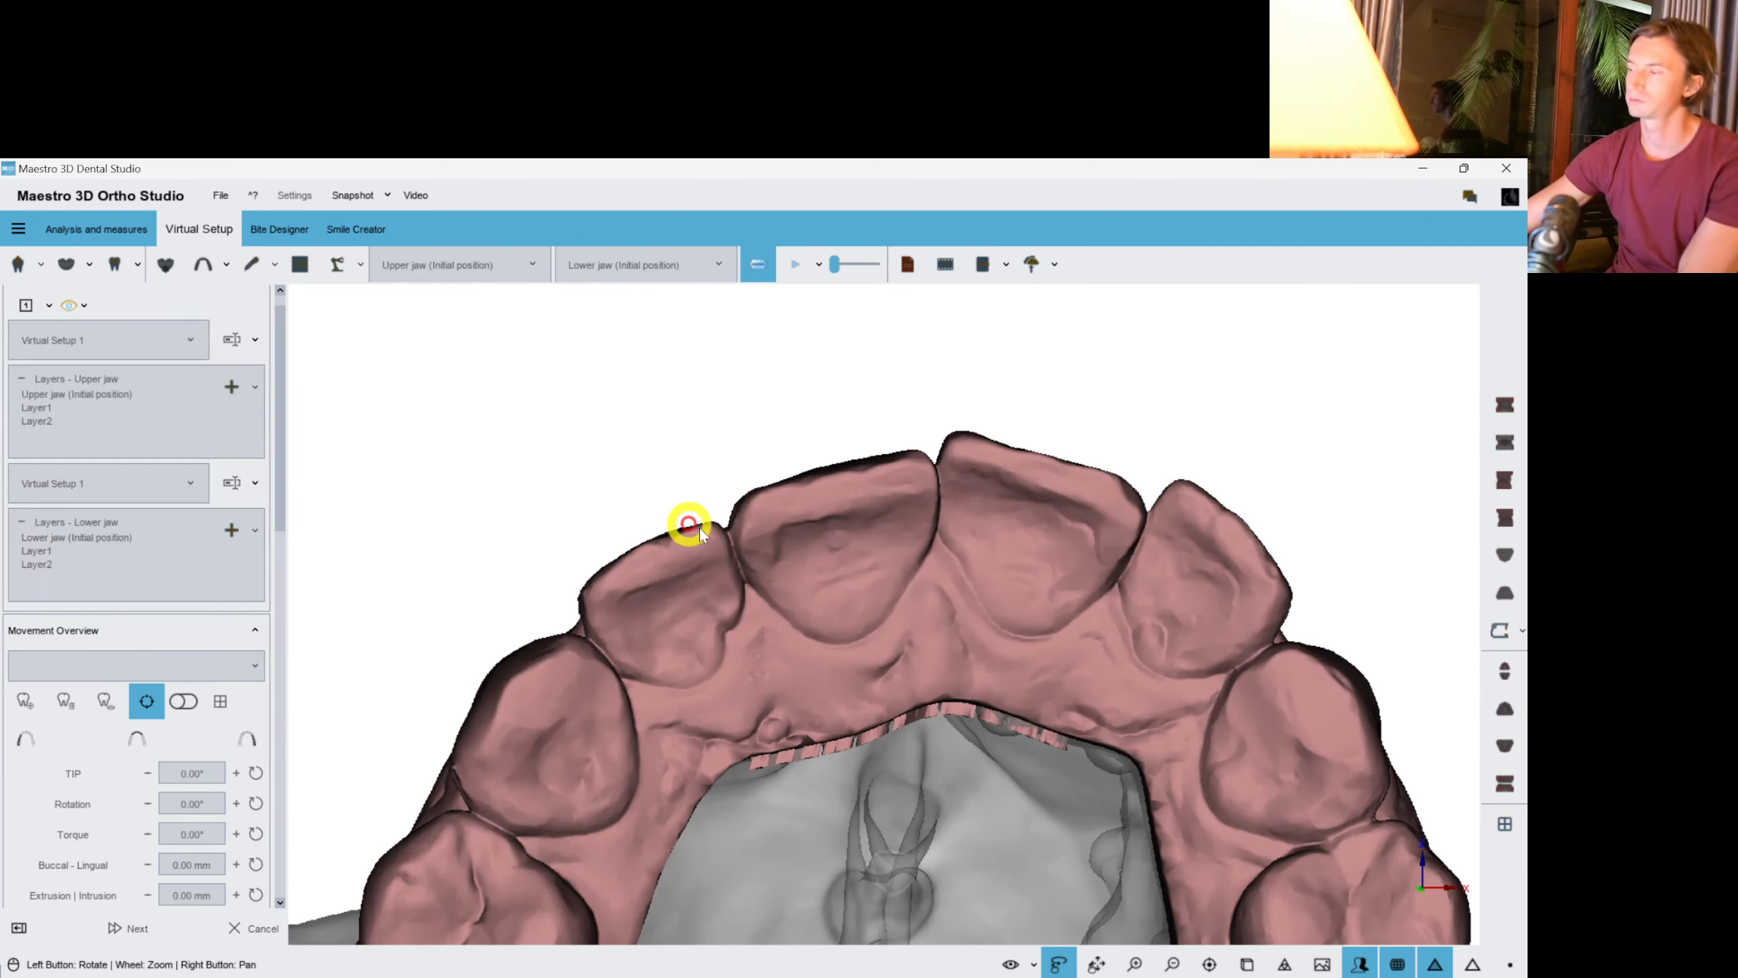
Set the Extrusion | Intrusion of upper incisor 21 to about -0.14 mm in the front view.
left_click_drag(773, 602, 918, 570)
left_click(939, 707)
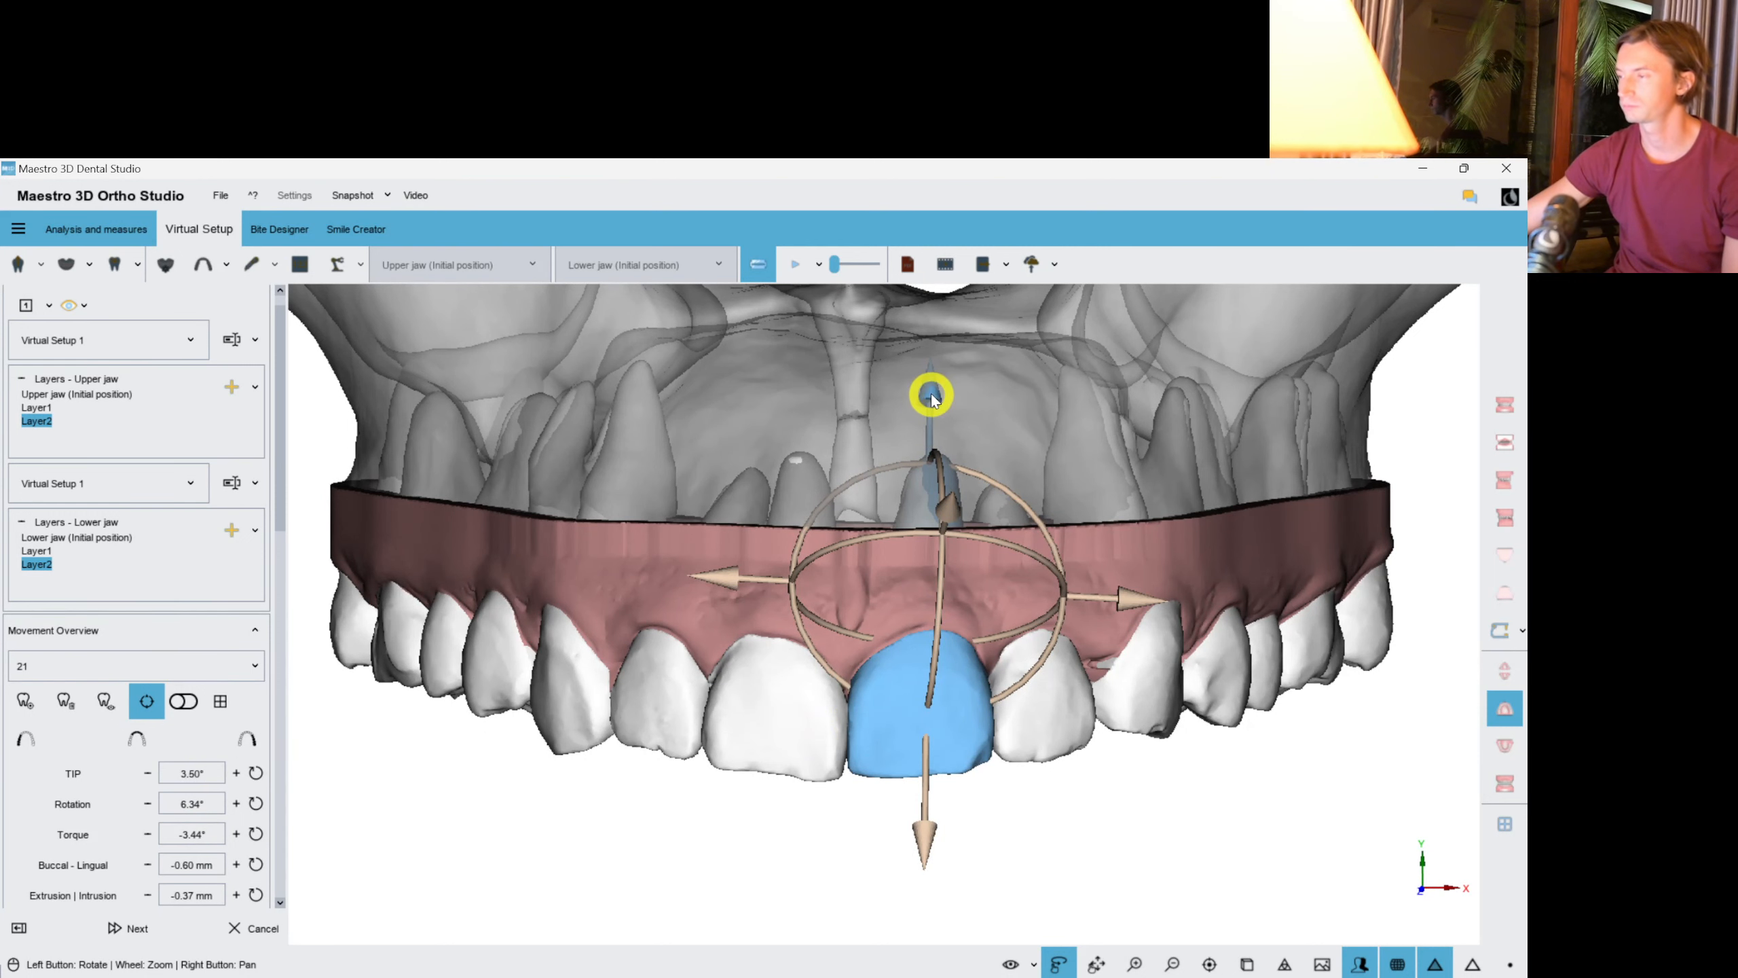
left_click_drag(932, 400, 933, 404)
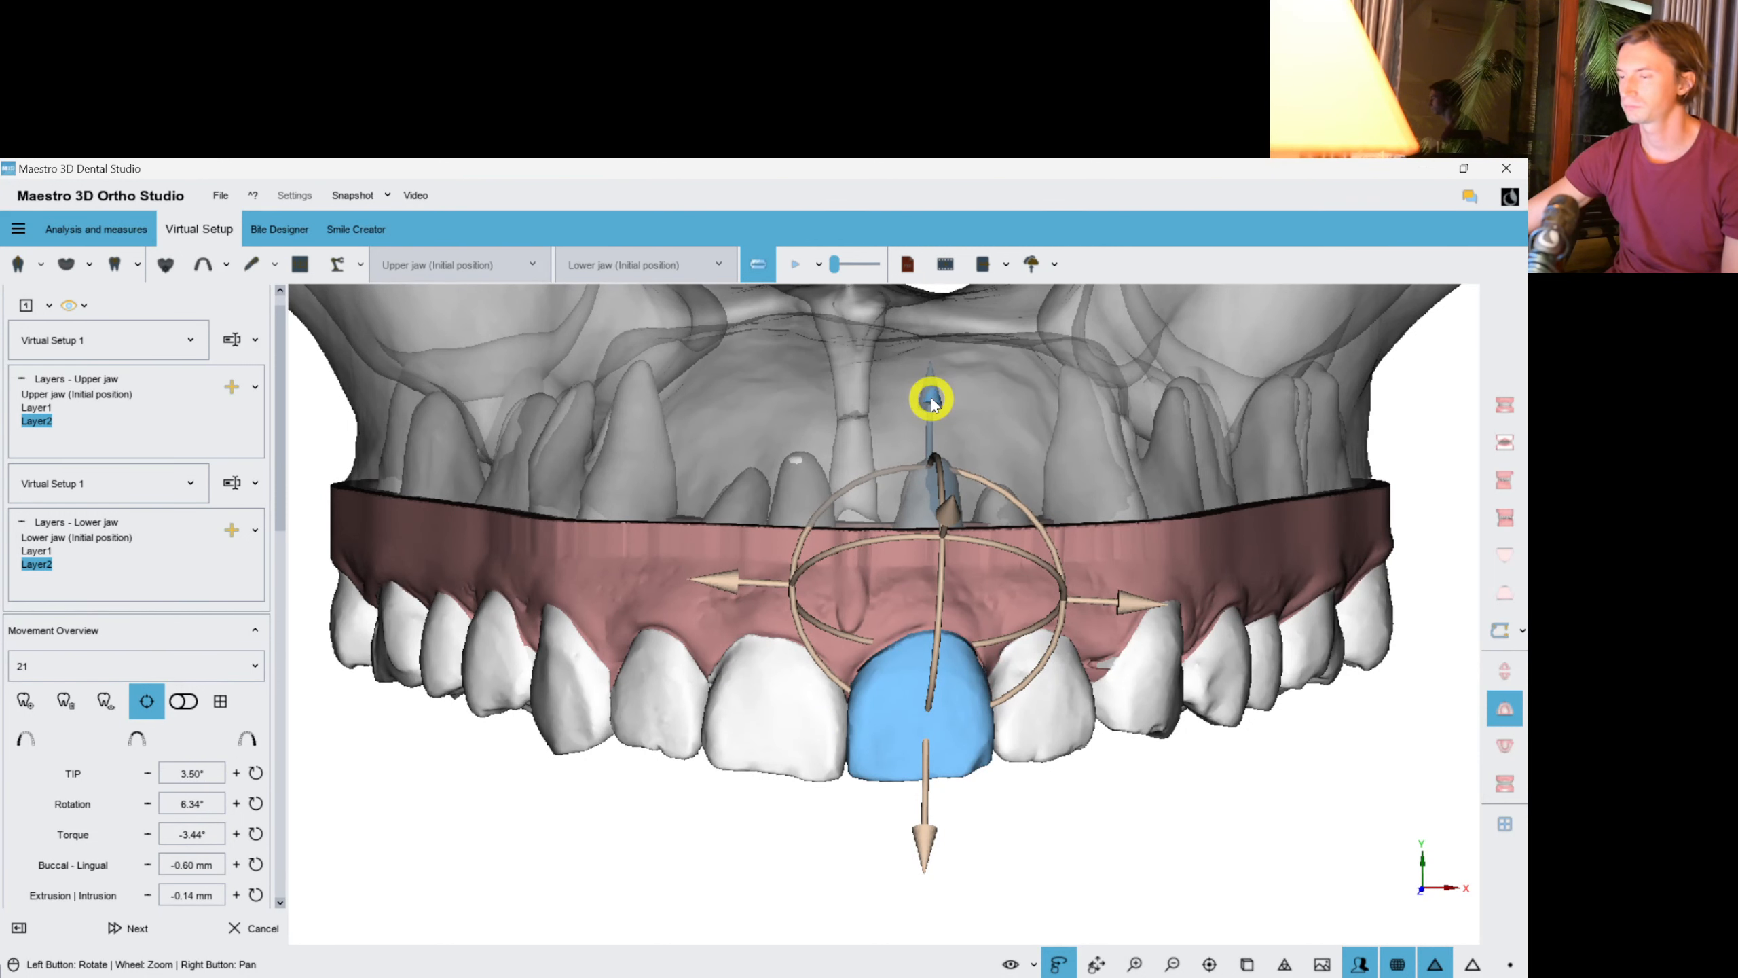
left_click(1098, 379)
Check the upper incisor edges from the front, and examine the front-tooth contacts with both jaws shown.
left_click_drag(1002, 556, 1156, 579)
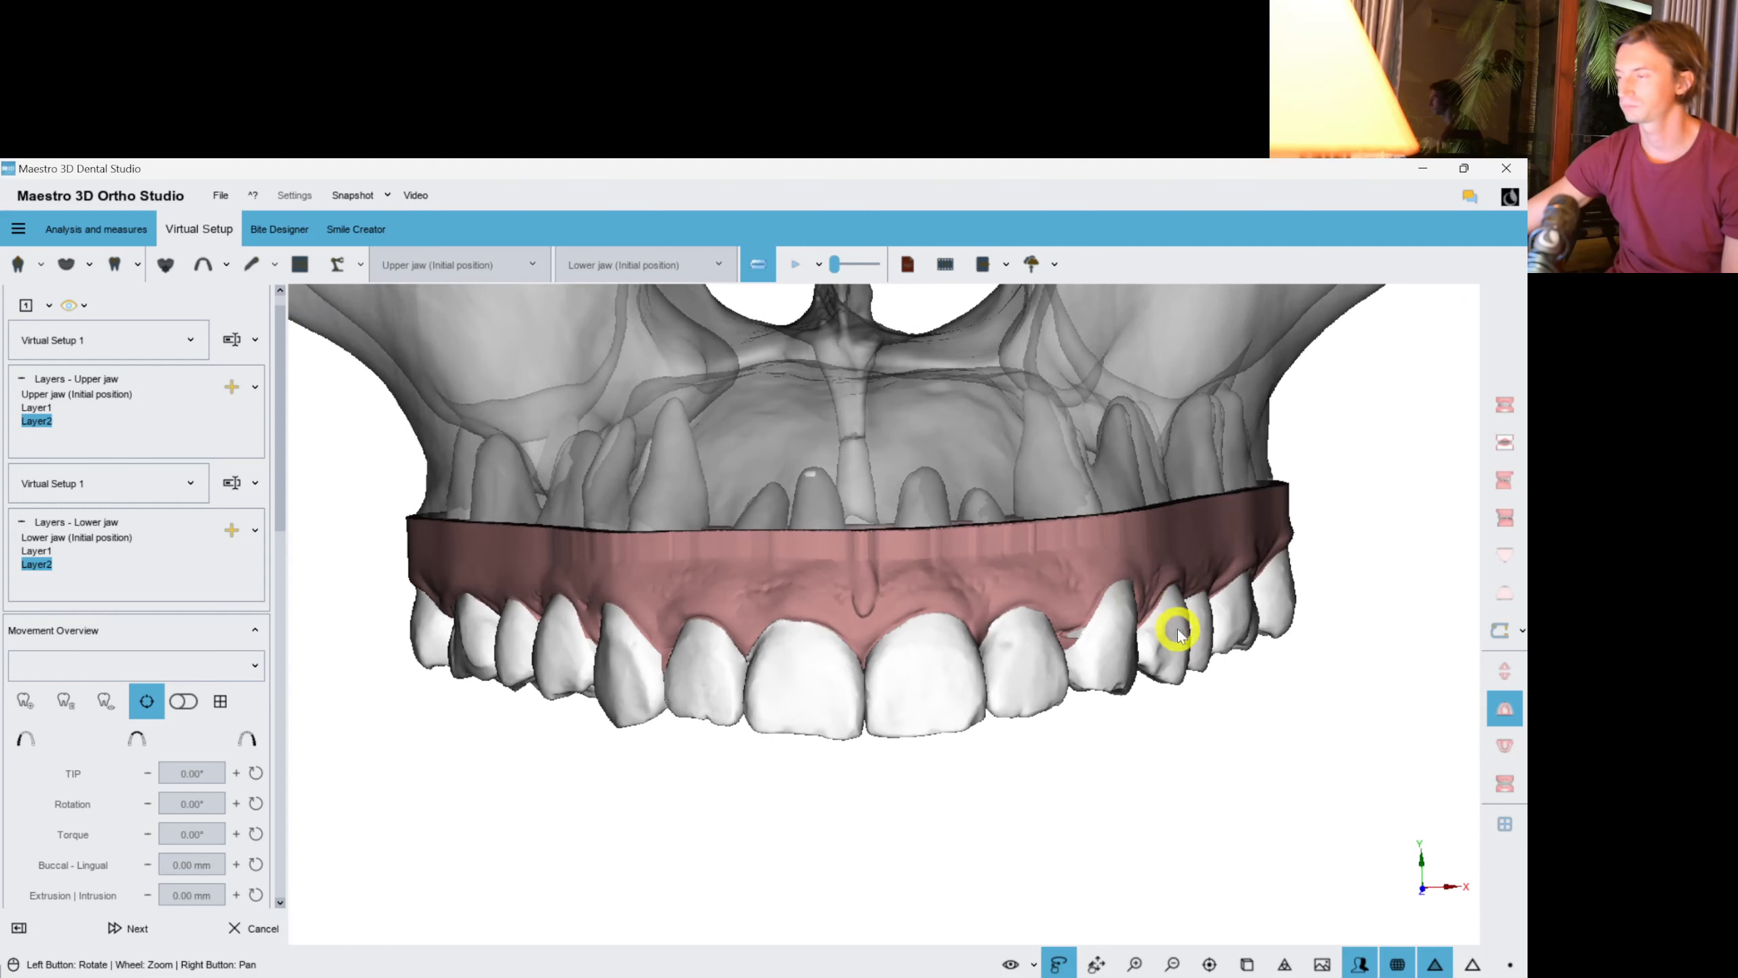
left_click_drag(1162, 647, 943, 575)
left_click_drag(942, 572, 1359, 678)
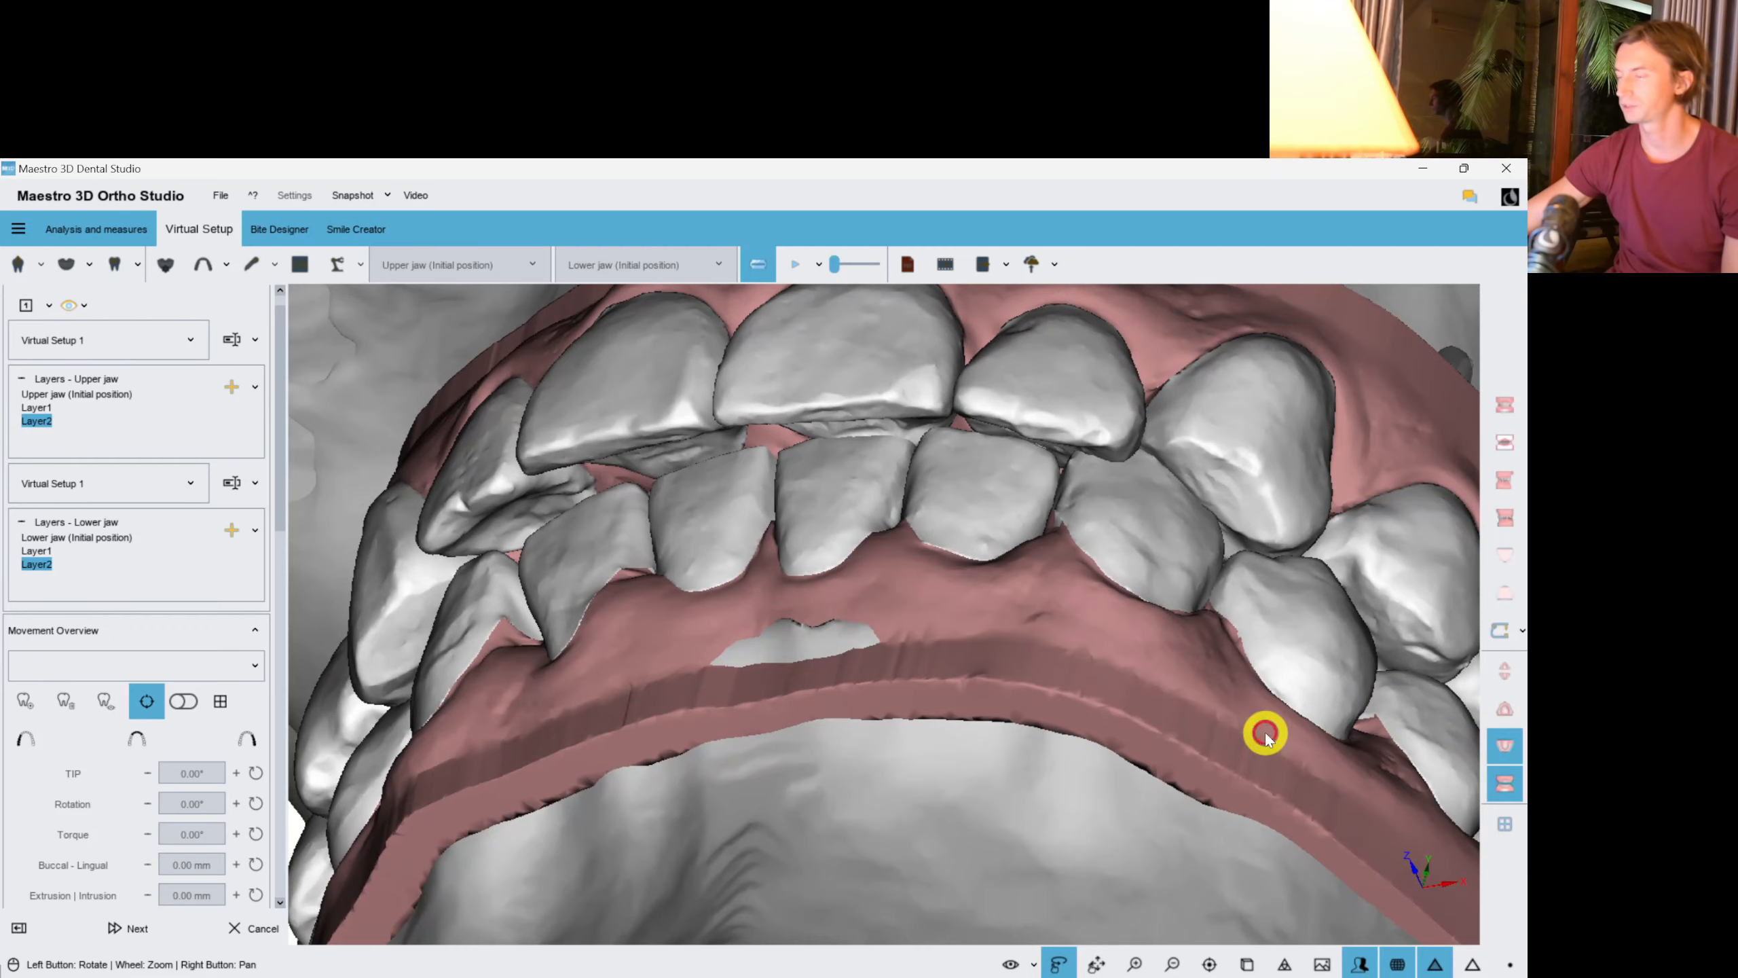
Isolate the lower jaw, inspect canine 33, and nudge canine 43 slightly lingually in the occlusal view.
left_click_drag(1265, 734, 587, 445)
left_click(524, 404)
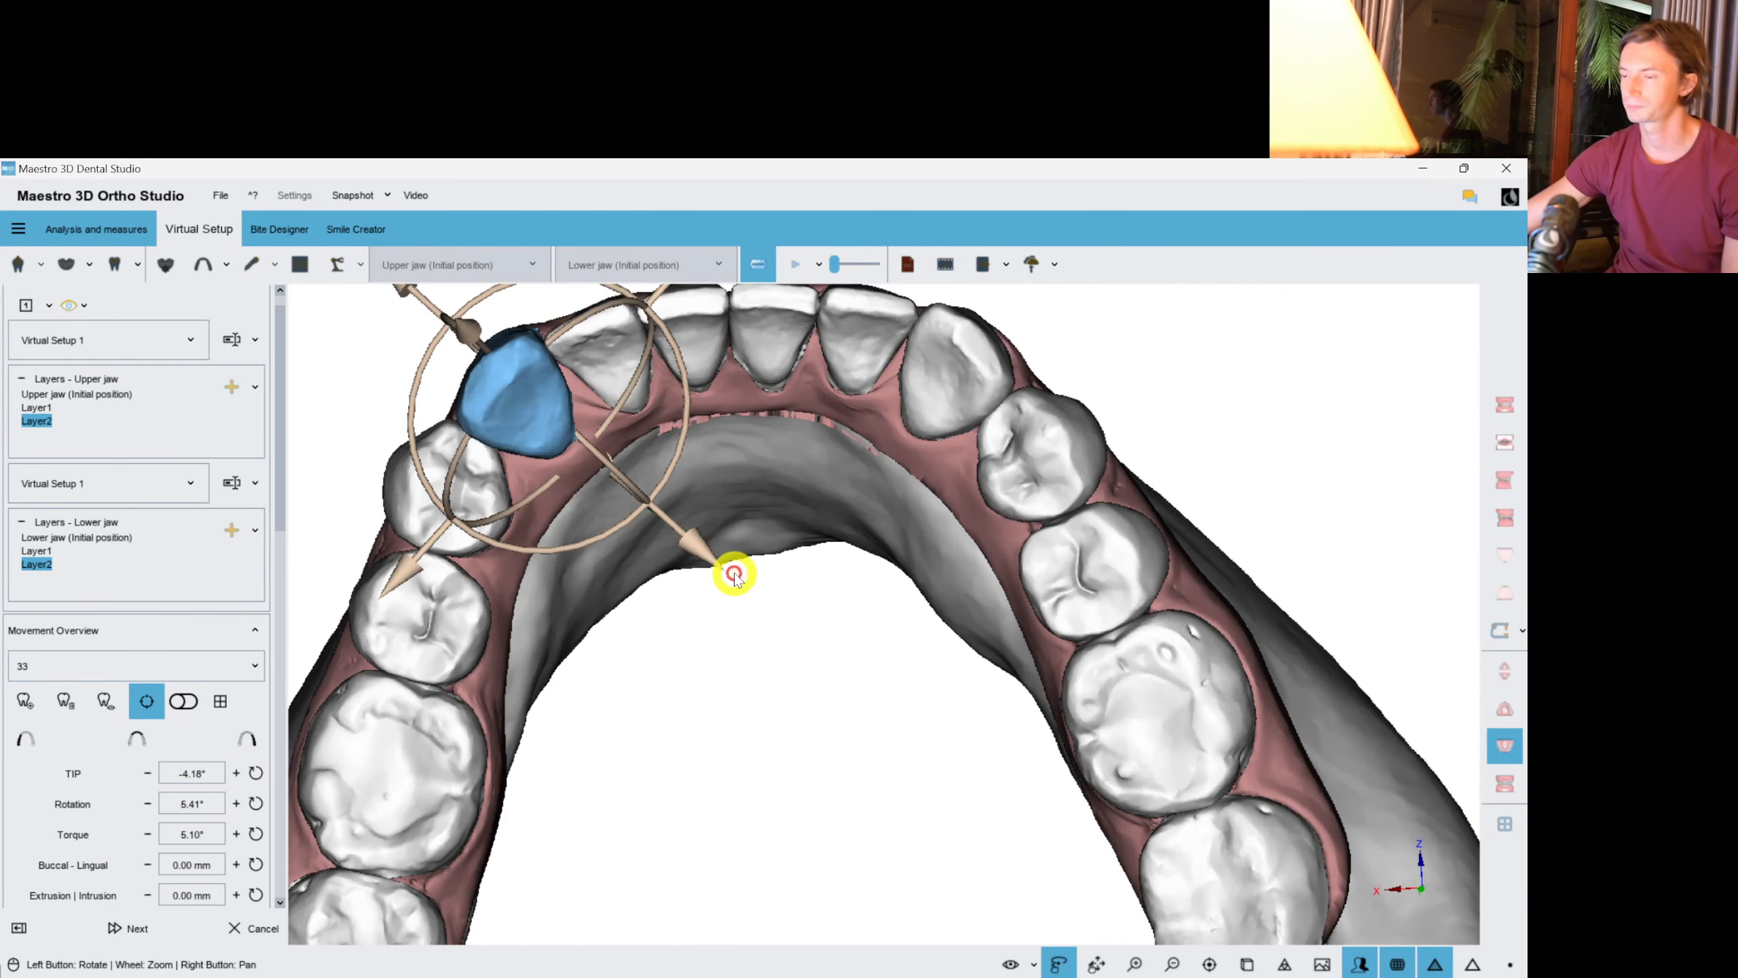
left_click(978, 365)
left_click_drag(887, 505, 730, 627)
left_click(535, 563)
left_click(1121, 541)
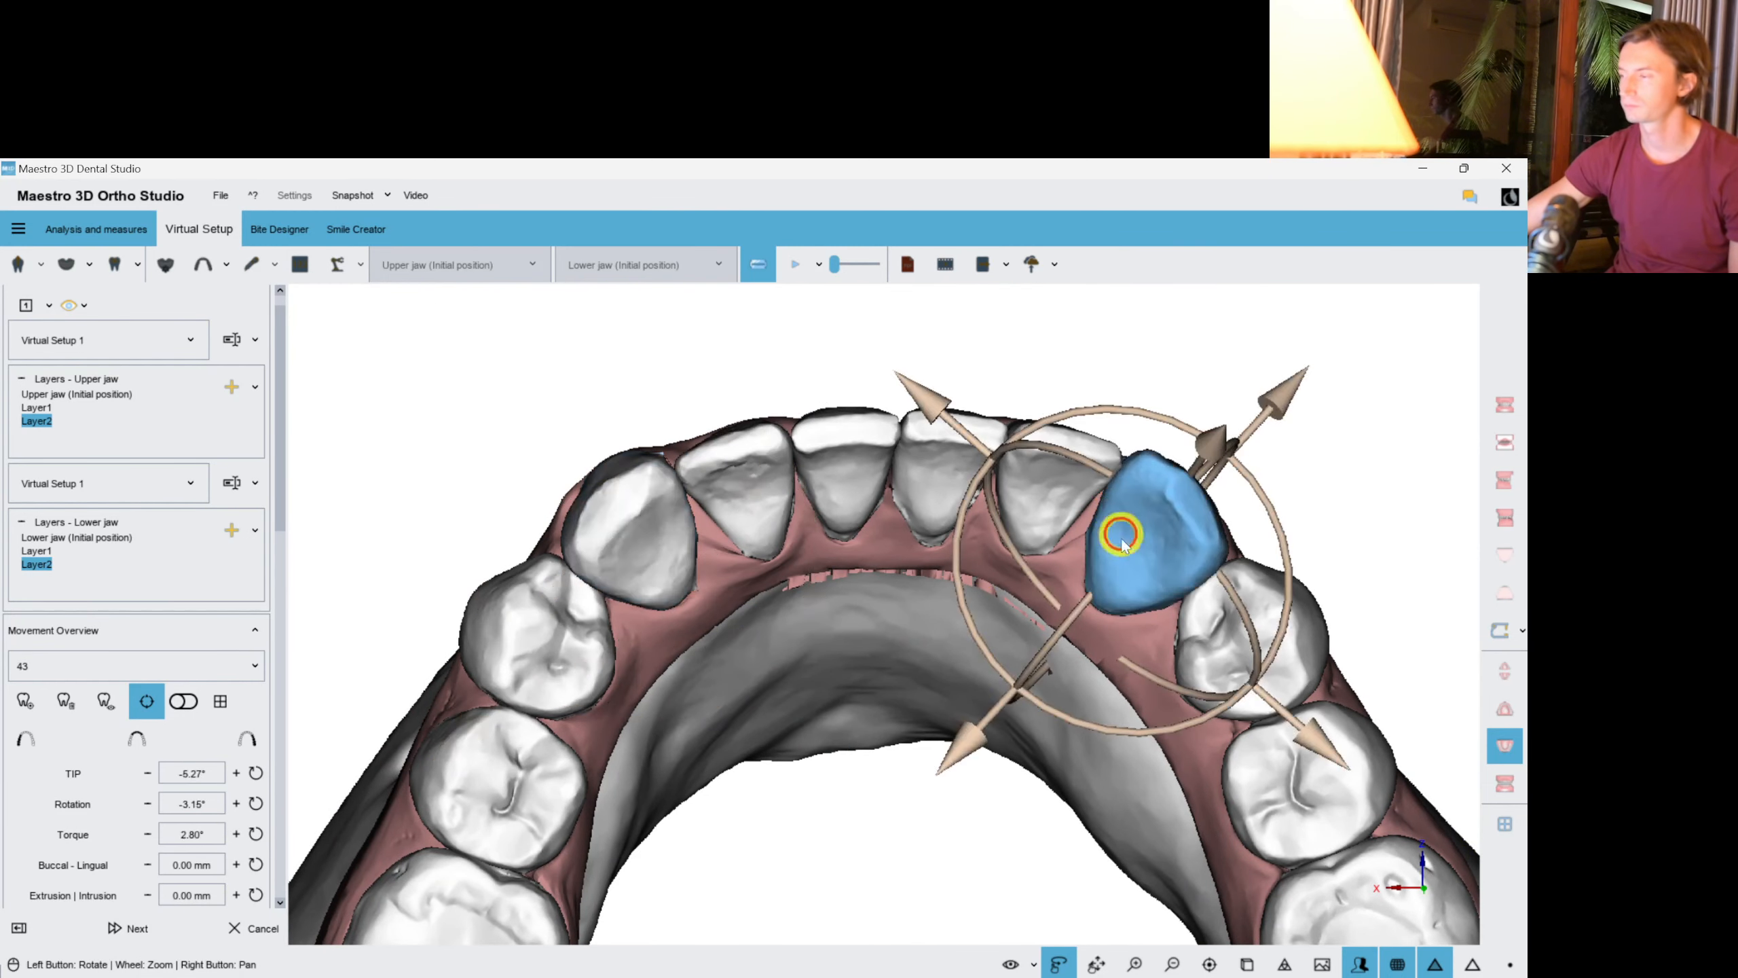
left_click_drag(1084, 604, 1080, 610)
left_click(1363, 524)
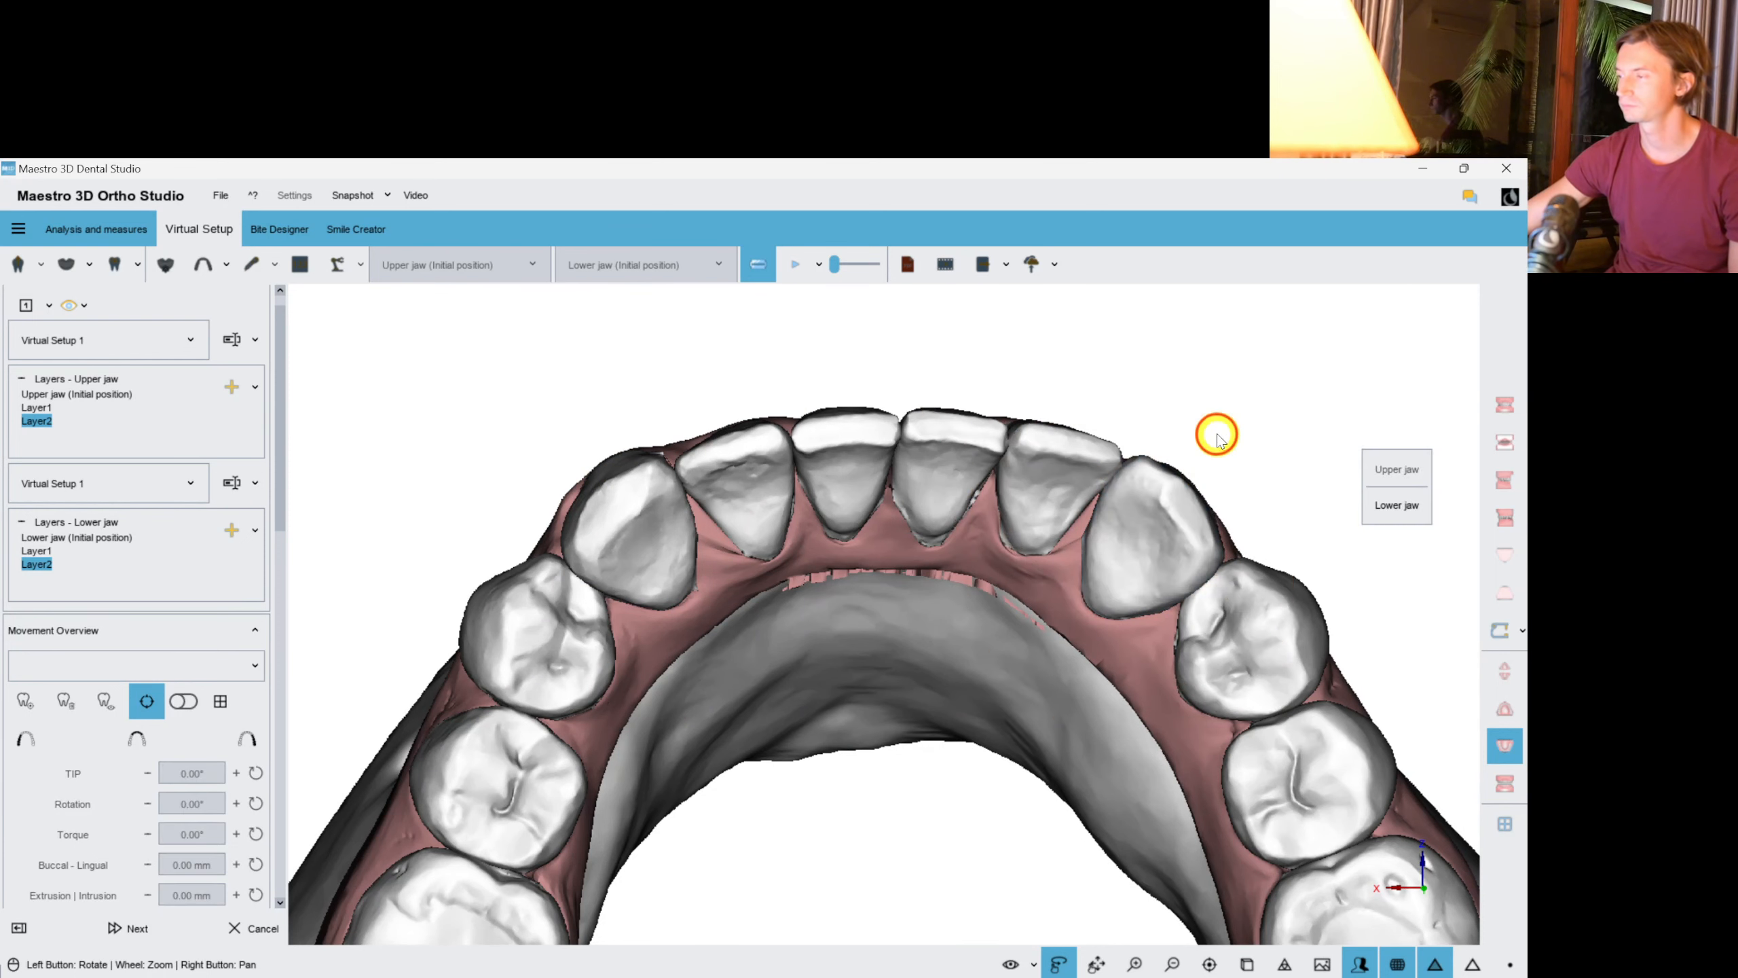
Show both jaws with the gingiva hidden and examine the front-tooth contacts from below.
left_click(1508, 744)
left_click(1503, 794)
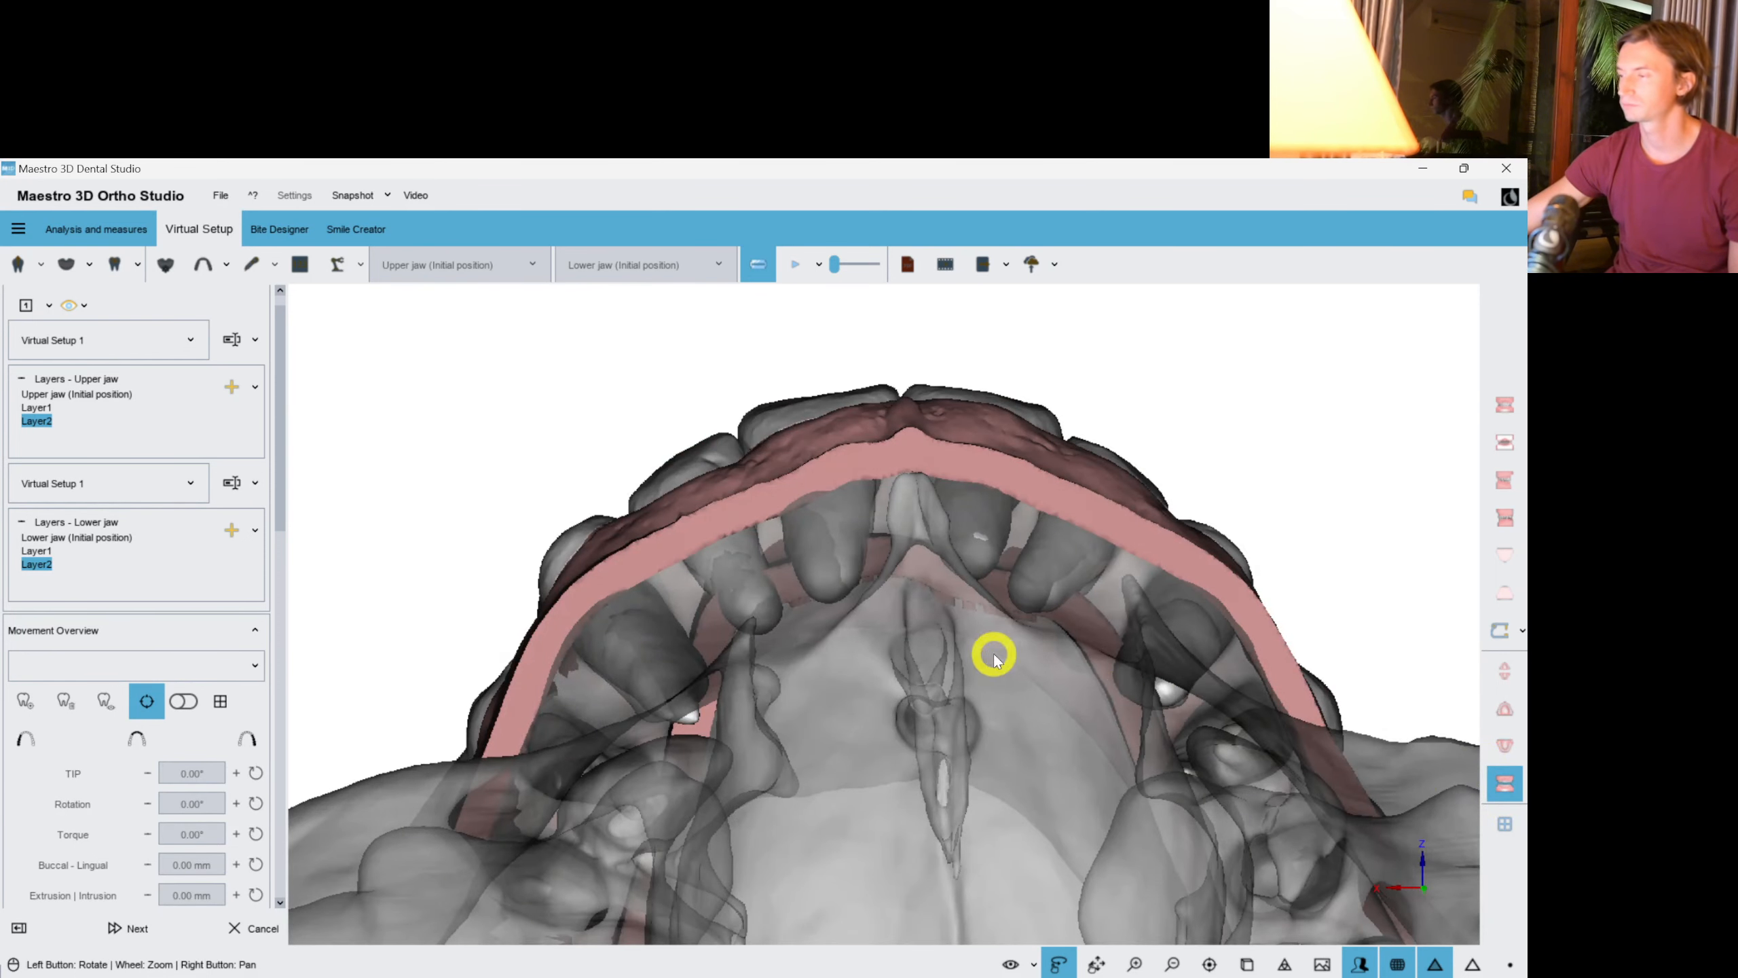
left_click_drag(993, 656, 807, 814)
left_click_drag(1264, 731, 1045, 712)
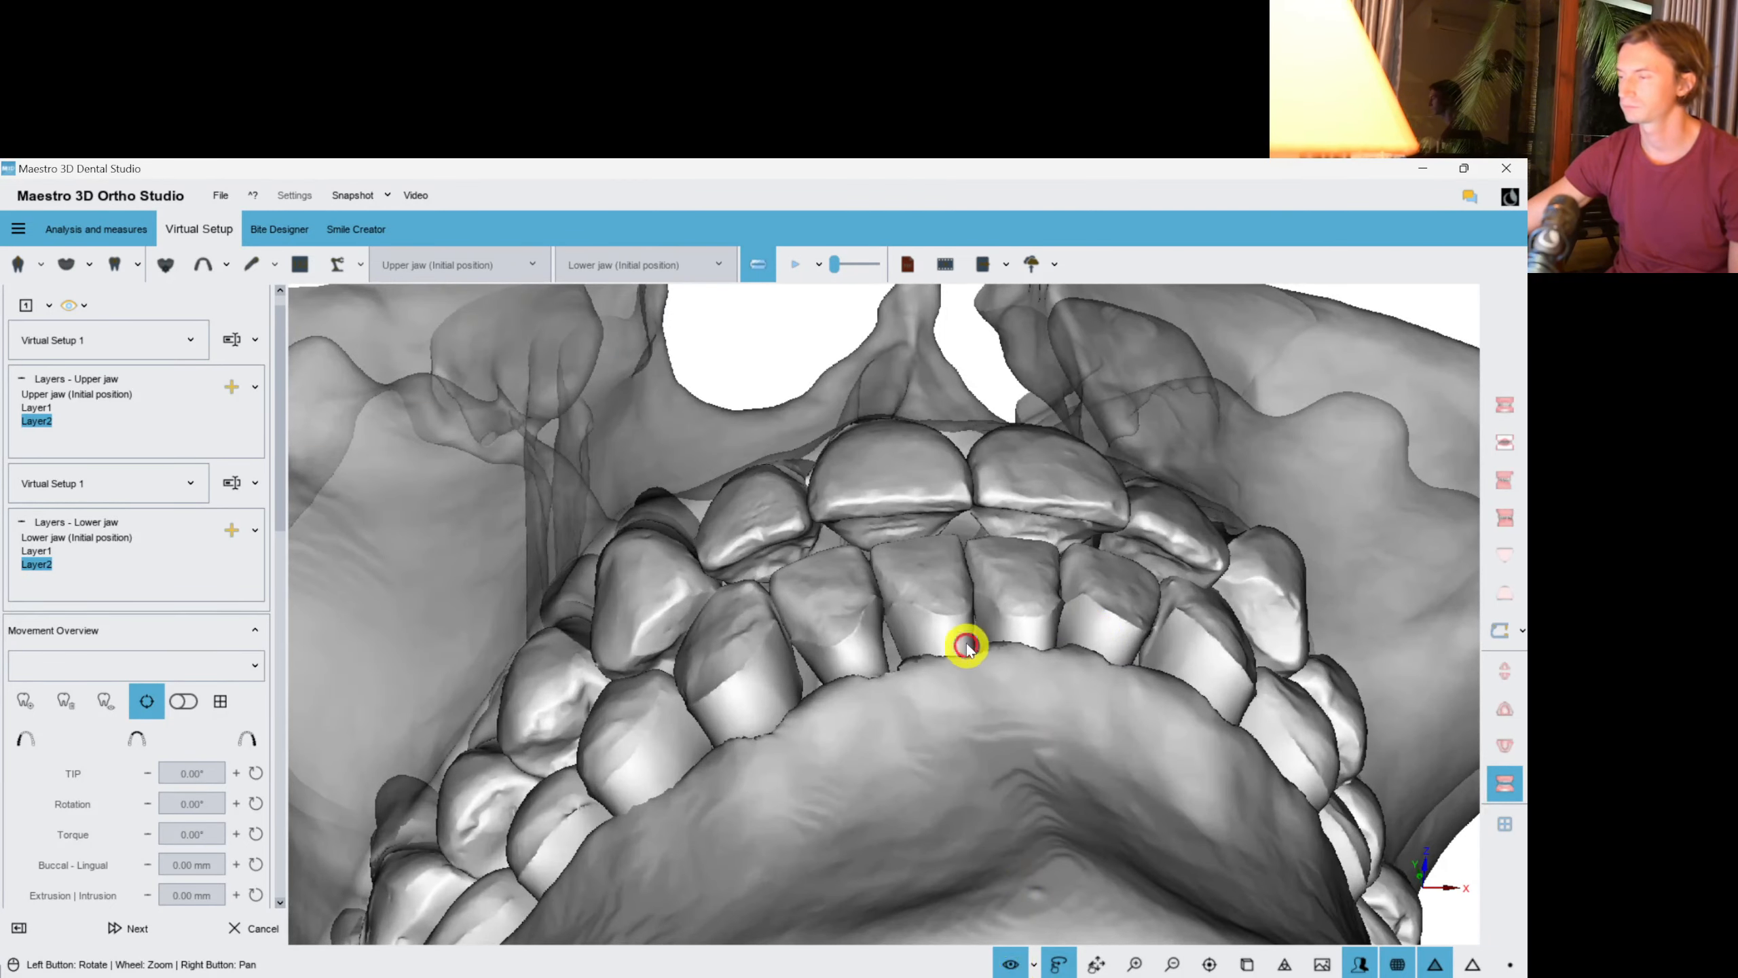
left_click_drag(1013, 605, 1049, 745)
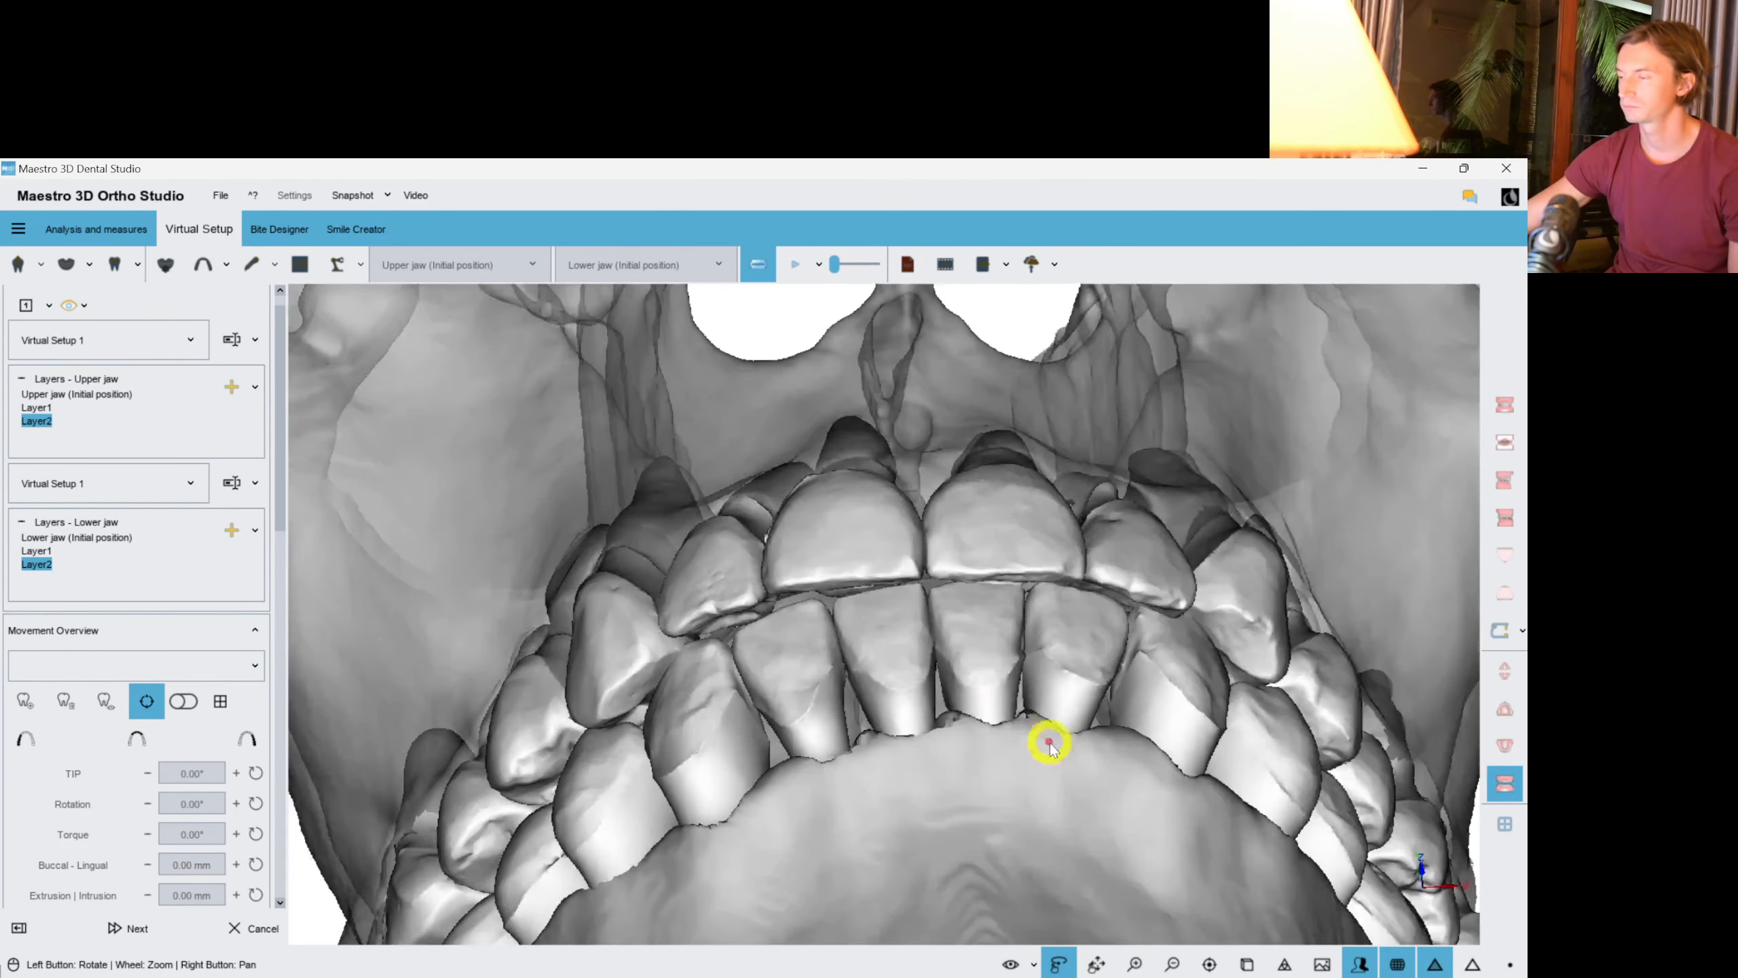
Show the gingiva at full opacity on both jaws and view the front teeth from below.
left_click(1021, 962)
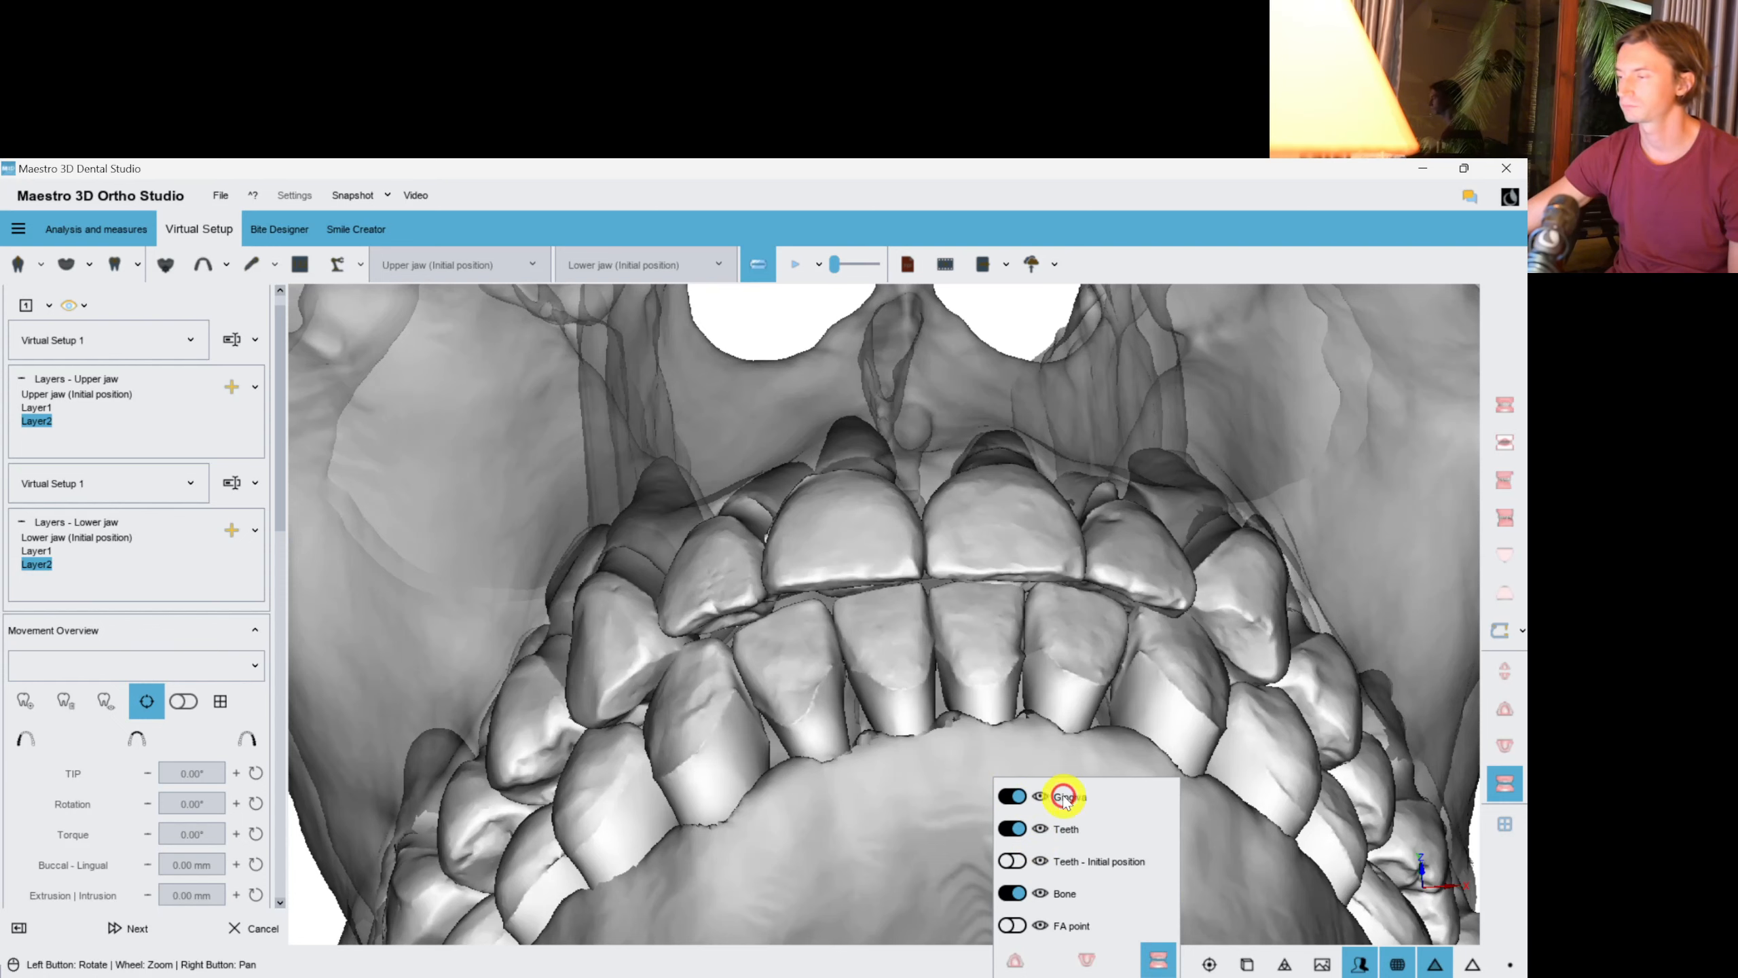
left_click_drag(1157, 796, 1215, 793)
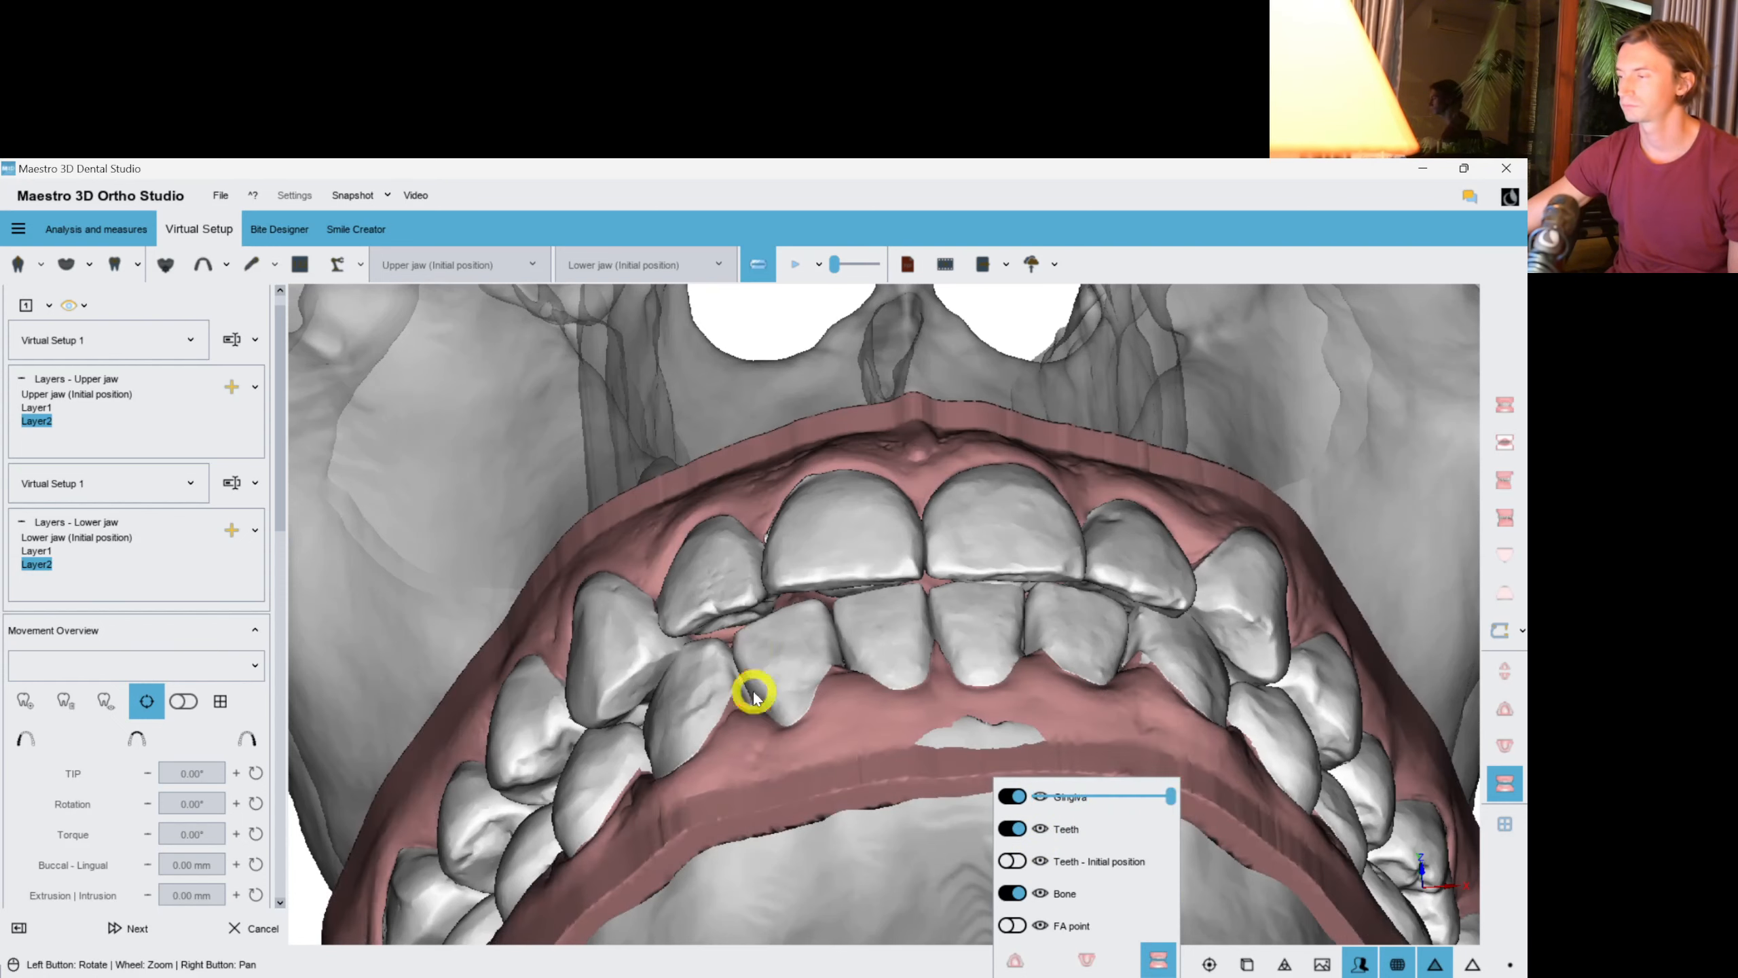
left_click_drag(757, 690, 1053, 585)
Set the torque of upper canine 23 to about 4.91° while viewing its contact with the lower teeth.
left_click(1052, 585)
left_click_drag(1136, 877, 1035, 492)
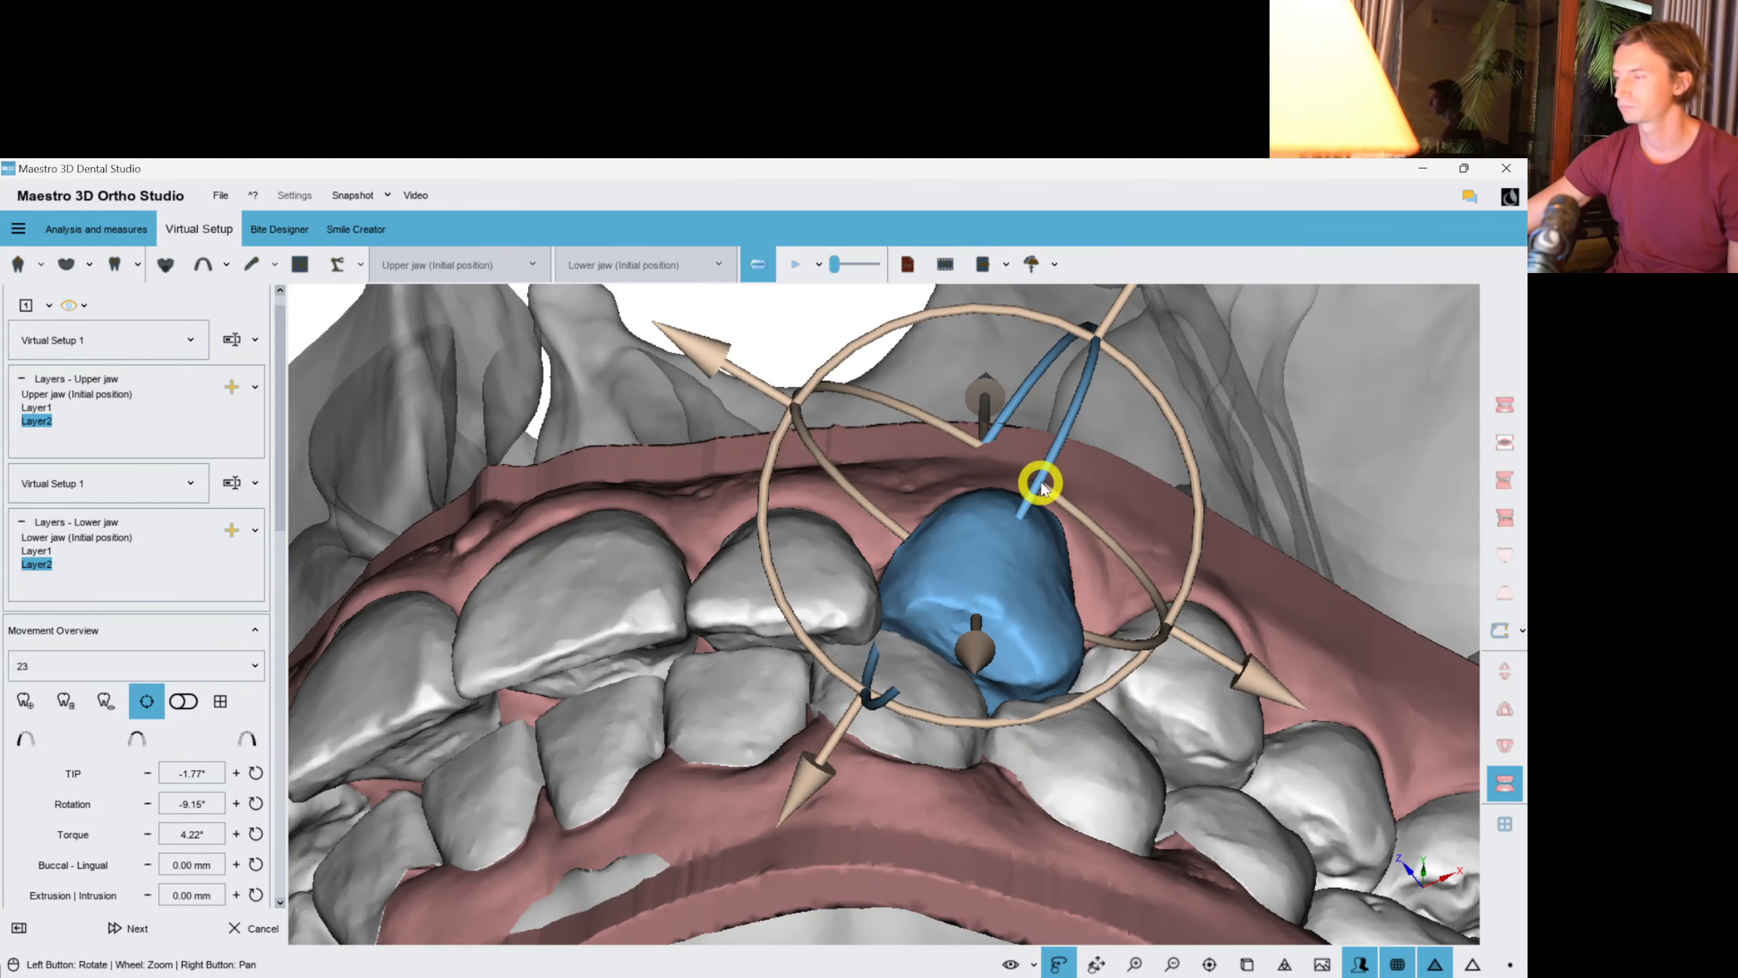
left_click(1144, 474)
left_click_drag(1021, 570, 932, 572)
scroll(1005, 582, "up", 3)
left_click(936, 563)
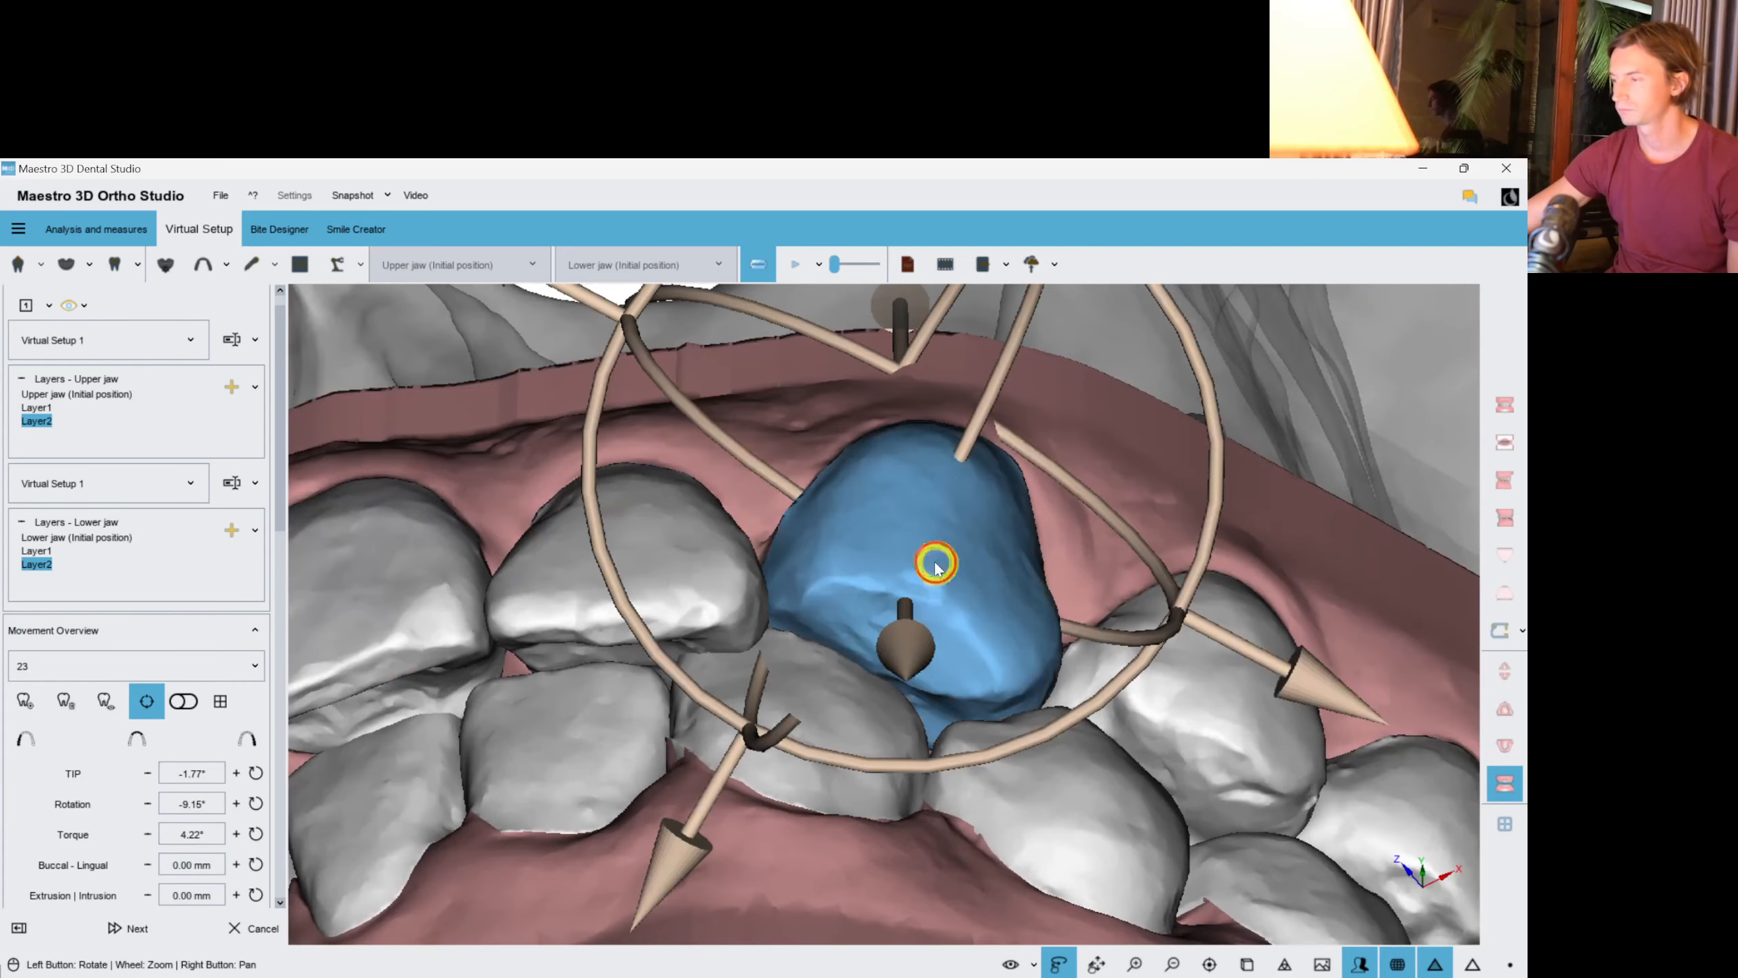
left_click_drag(973, 446, 981, 436)
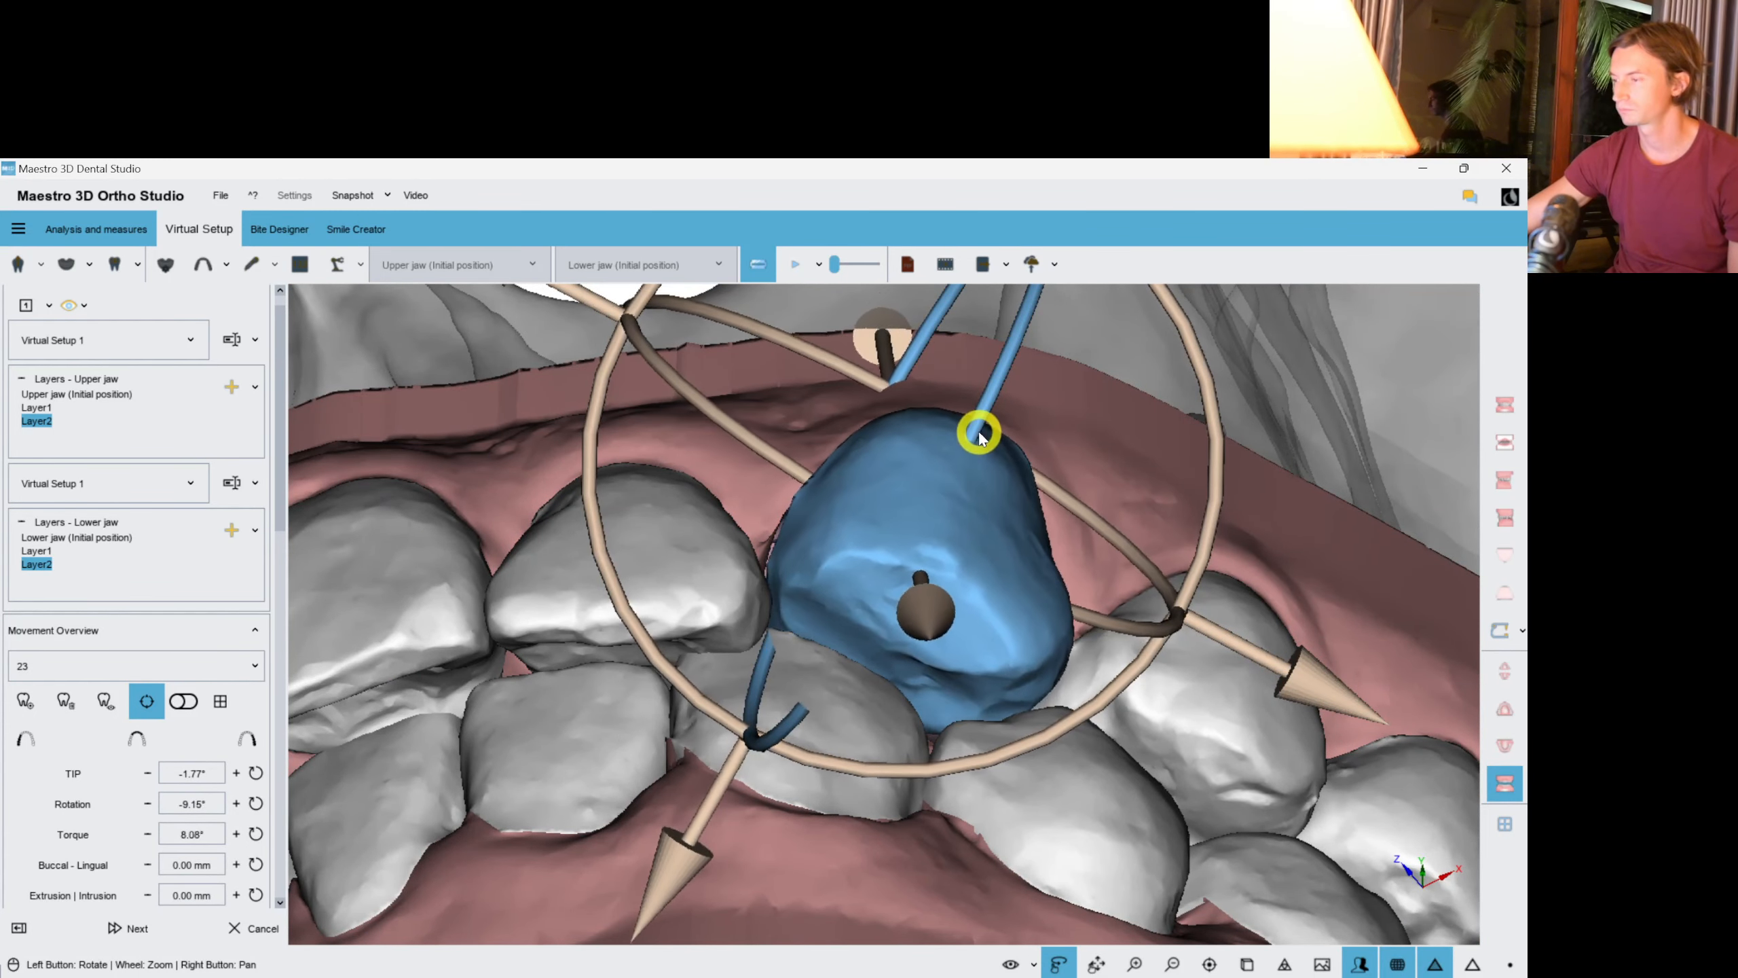
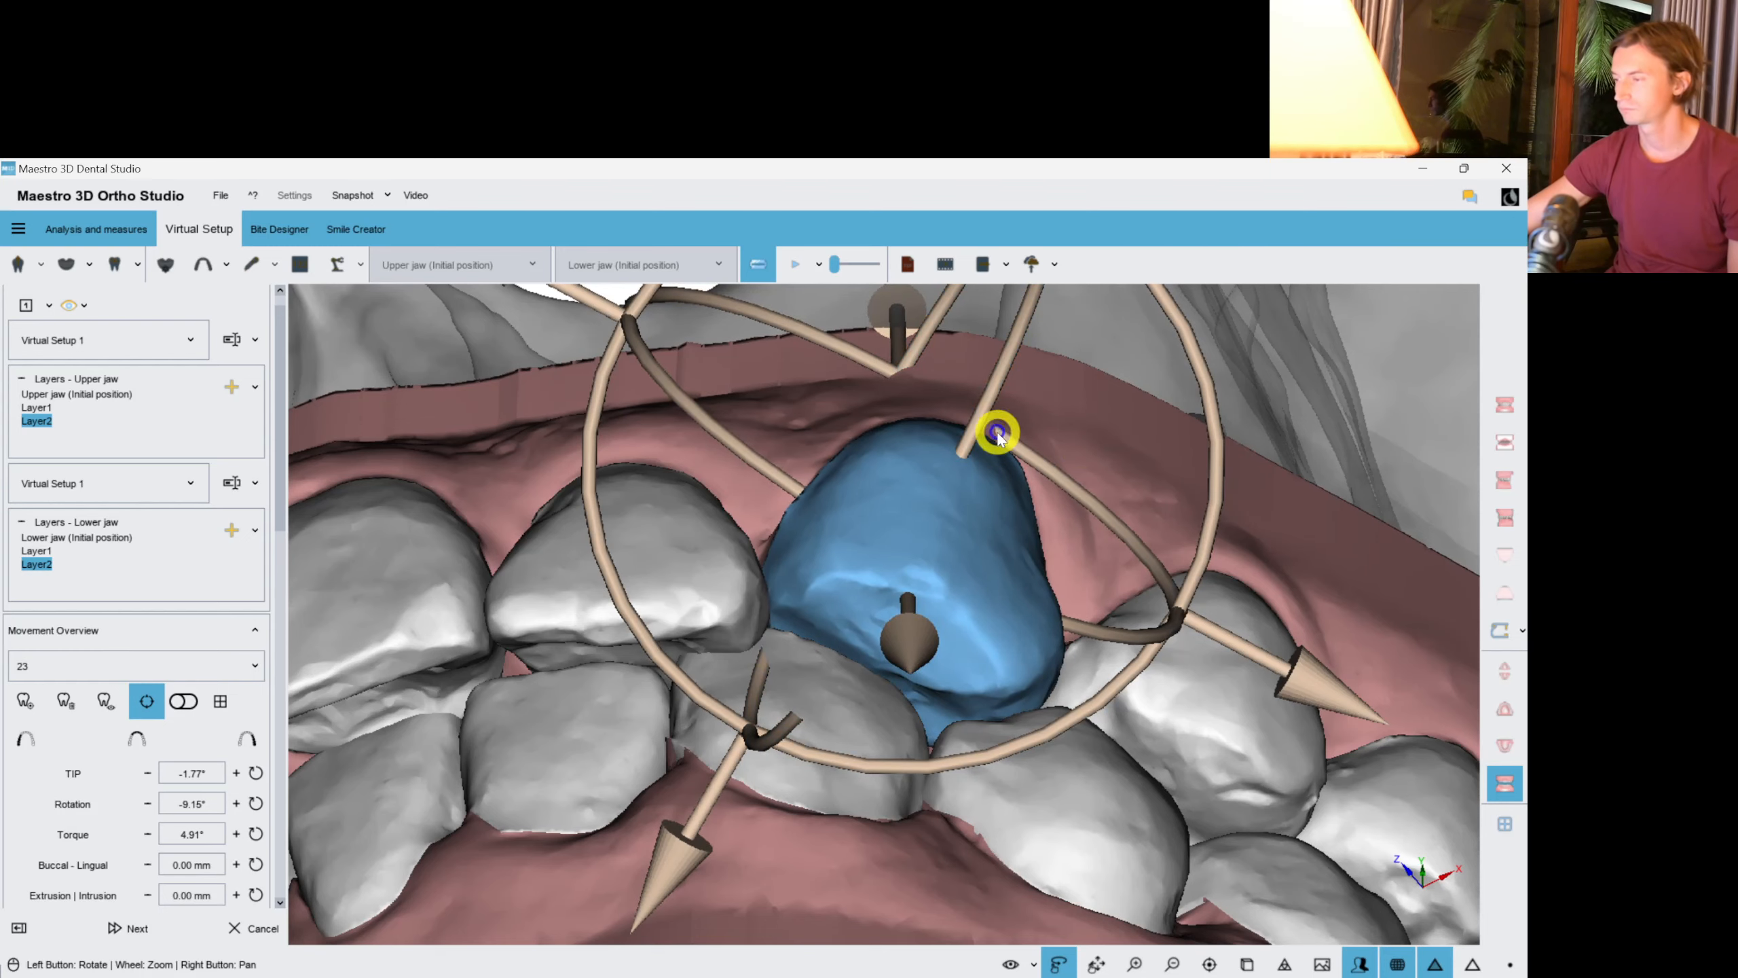
right_click(996, 432)
Examine upper canine 13 and its contacts with the lower teeth from below.
left_click_drag(870, 615, 627, 605)
left_click(703, 595)
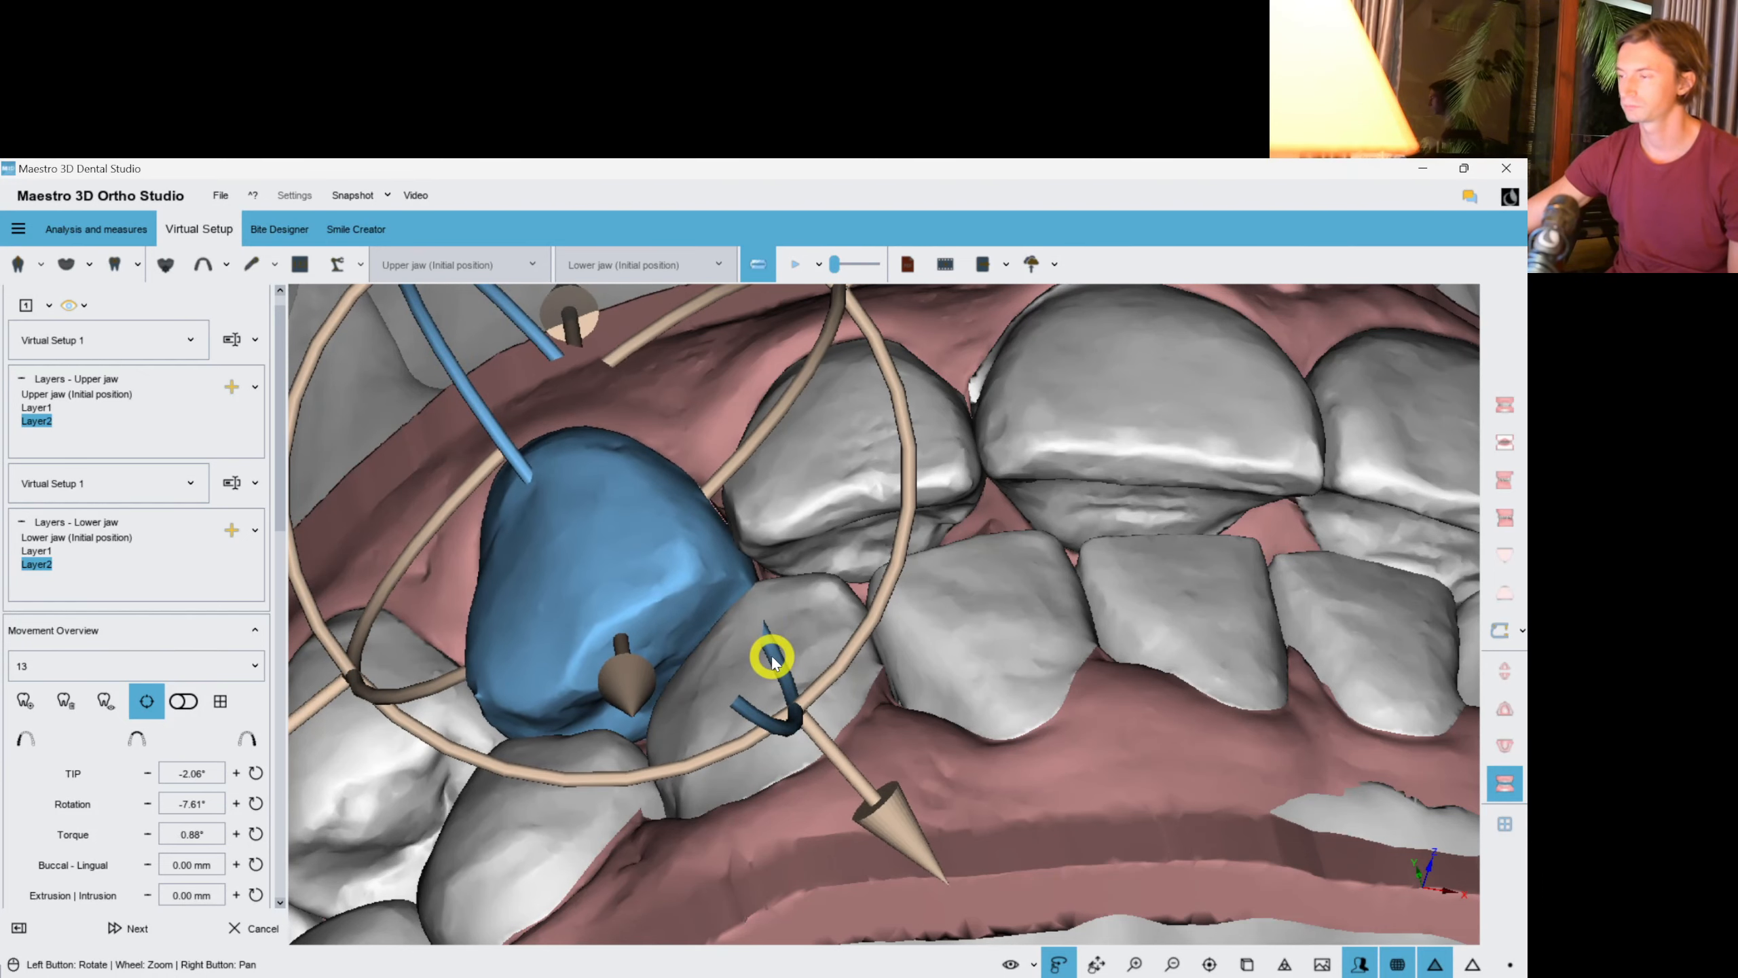
left_click_drag(997, 773, 900, 632)
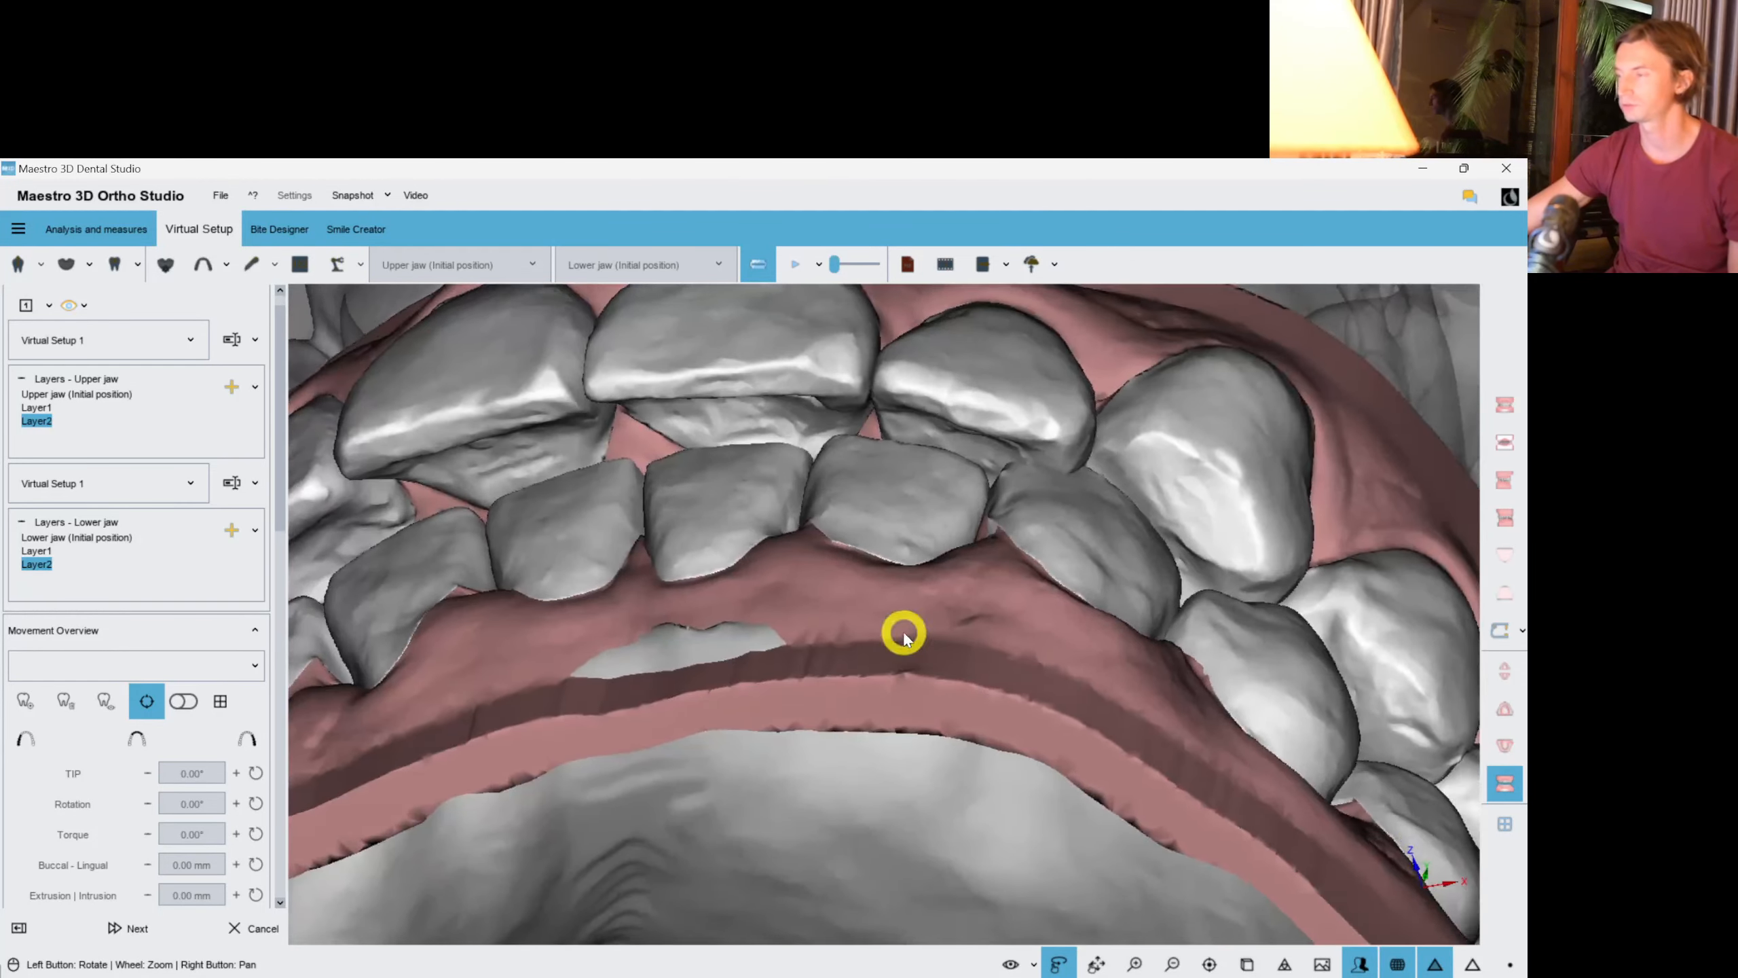
Set the torque of upper lateral incisor 22 to about -0.65°.
scroll(890, 671, "up", 2)
right_click_drag(852, 749, 828, 915)
left_click(980, 537)
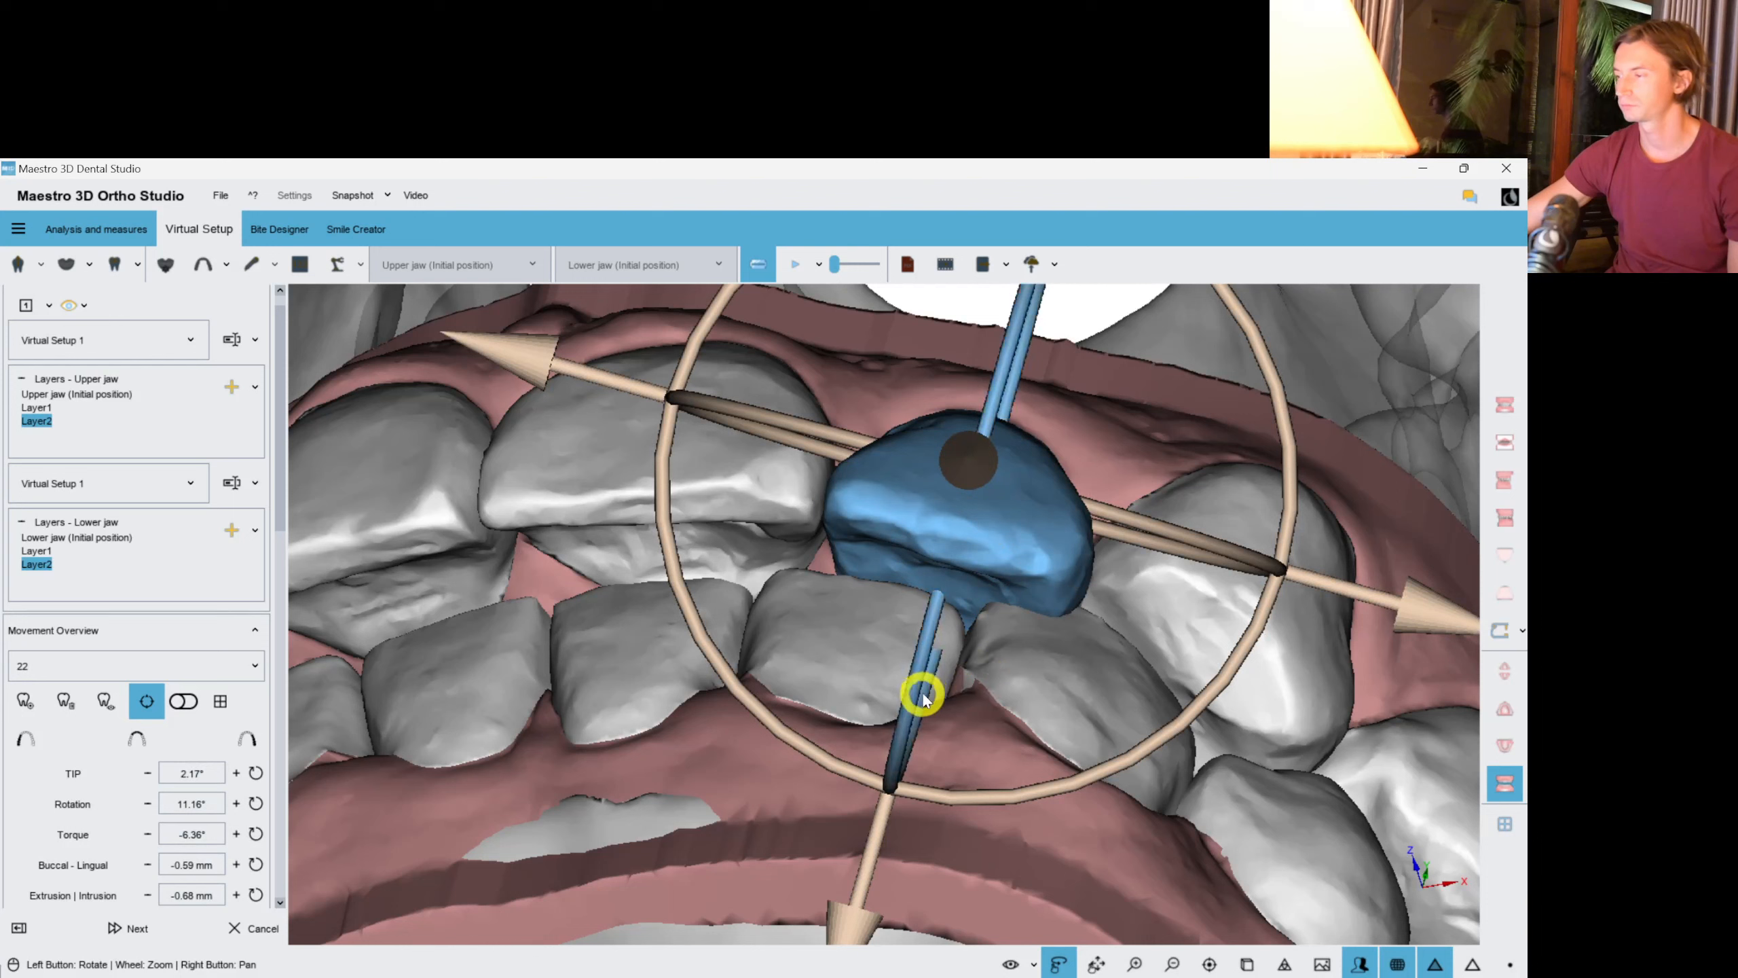
left_click_drag(921, 698, 925, 670)
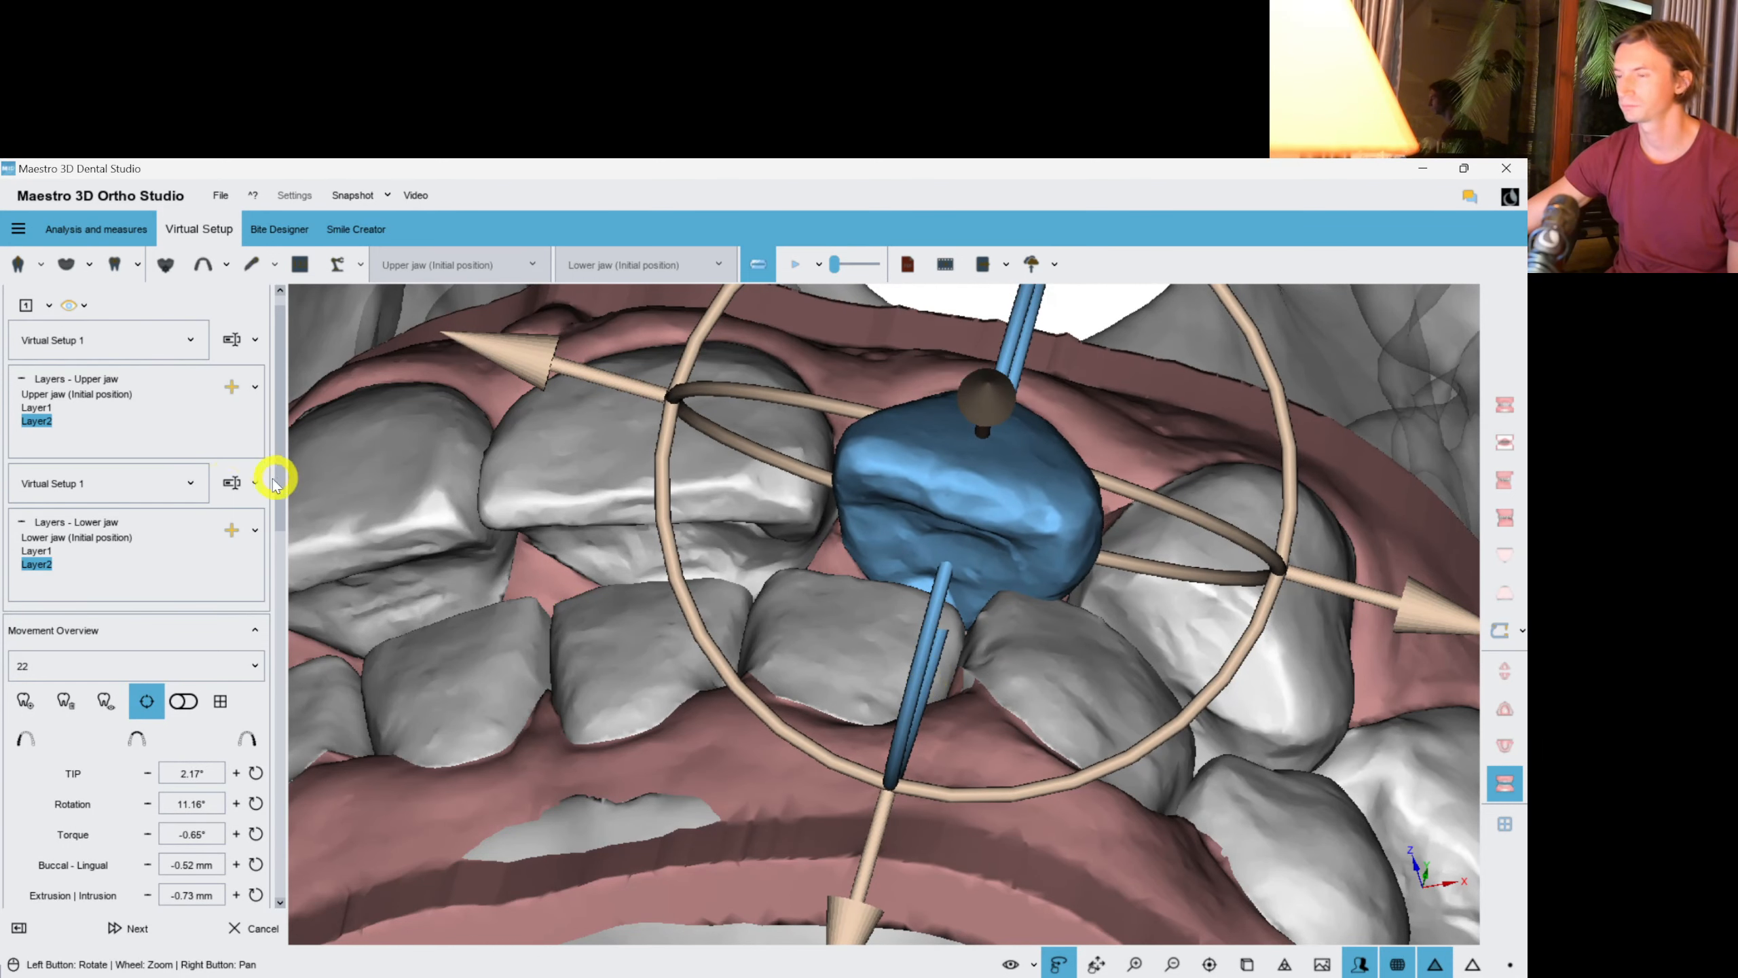
Compare the front teeth with the initial position of both jaws, and return both jaws to Layer2.
left_click(77, 537)
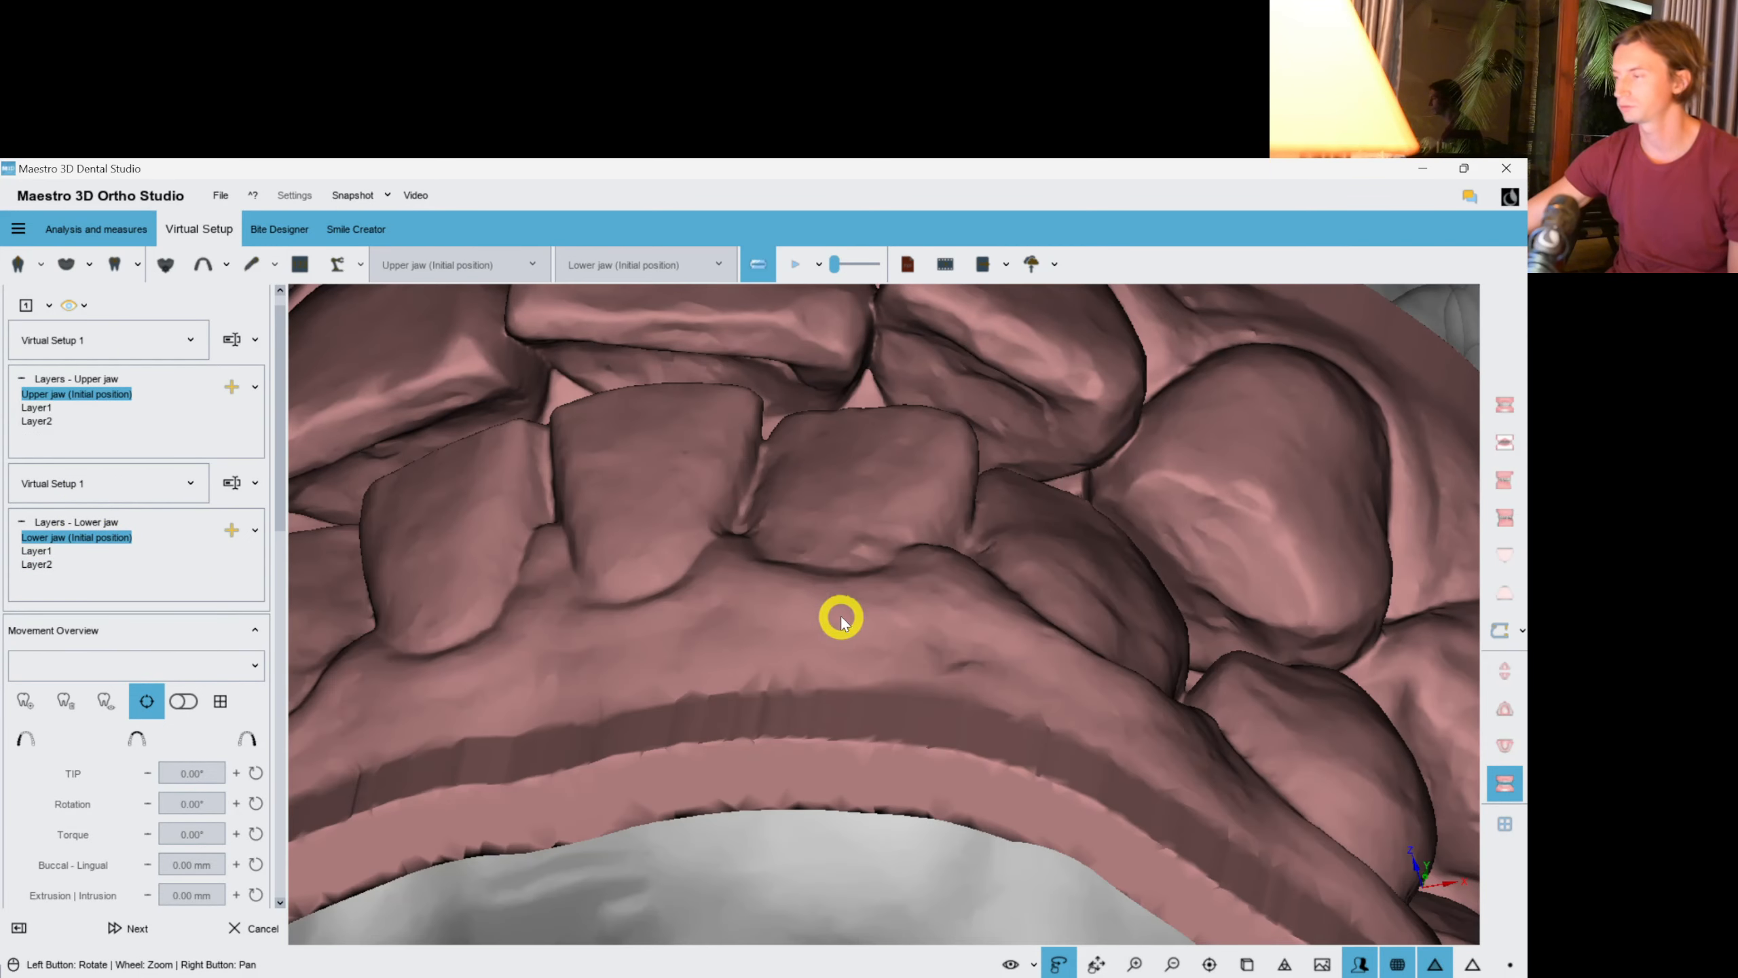
left_click_drag(842, 621, 959, 626)
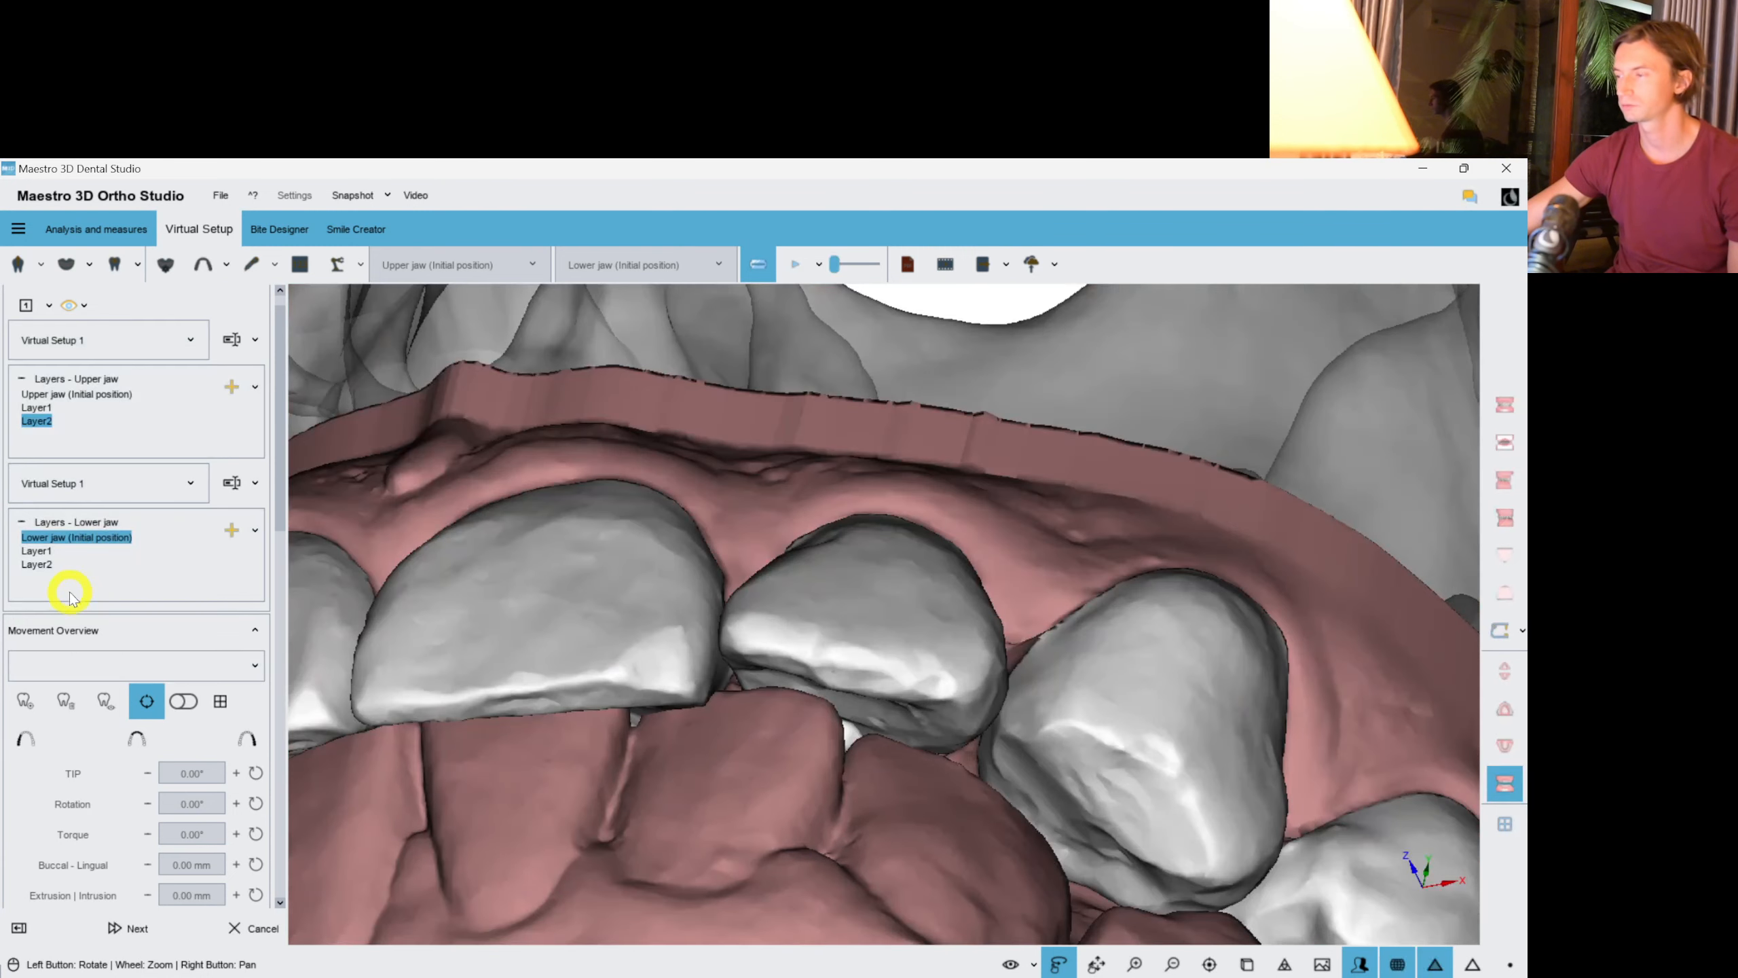
left_click(38, 565)
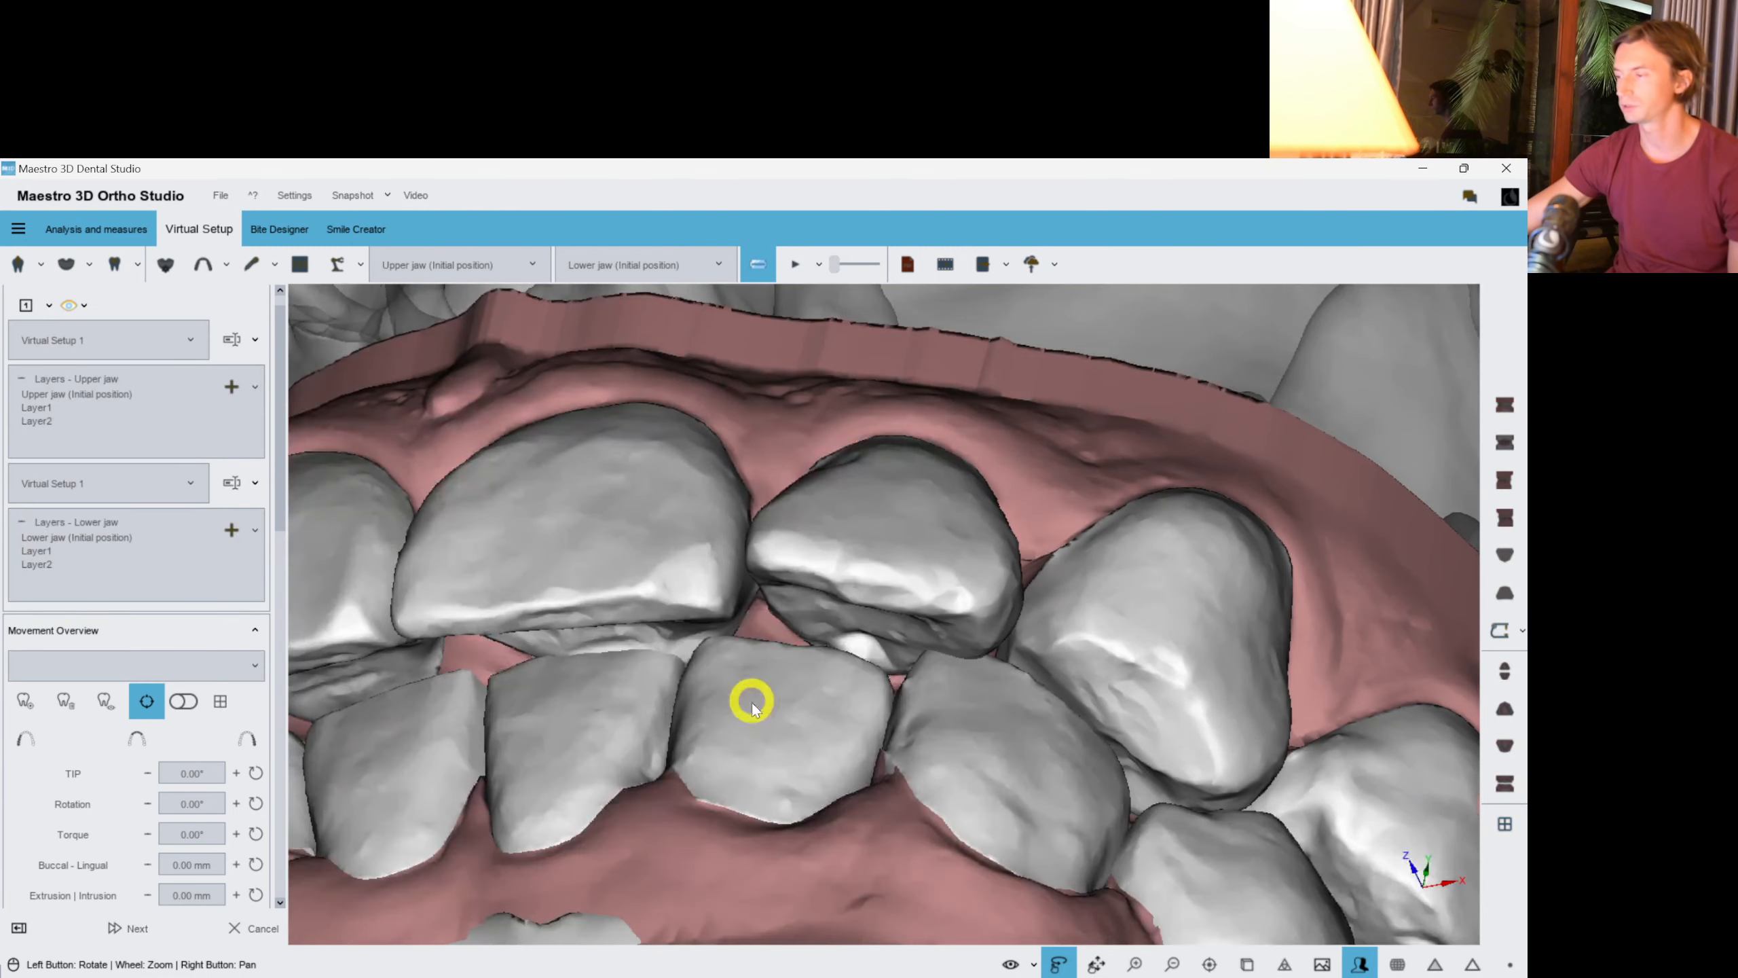
left_click_drag(736, 721, 875, 586)
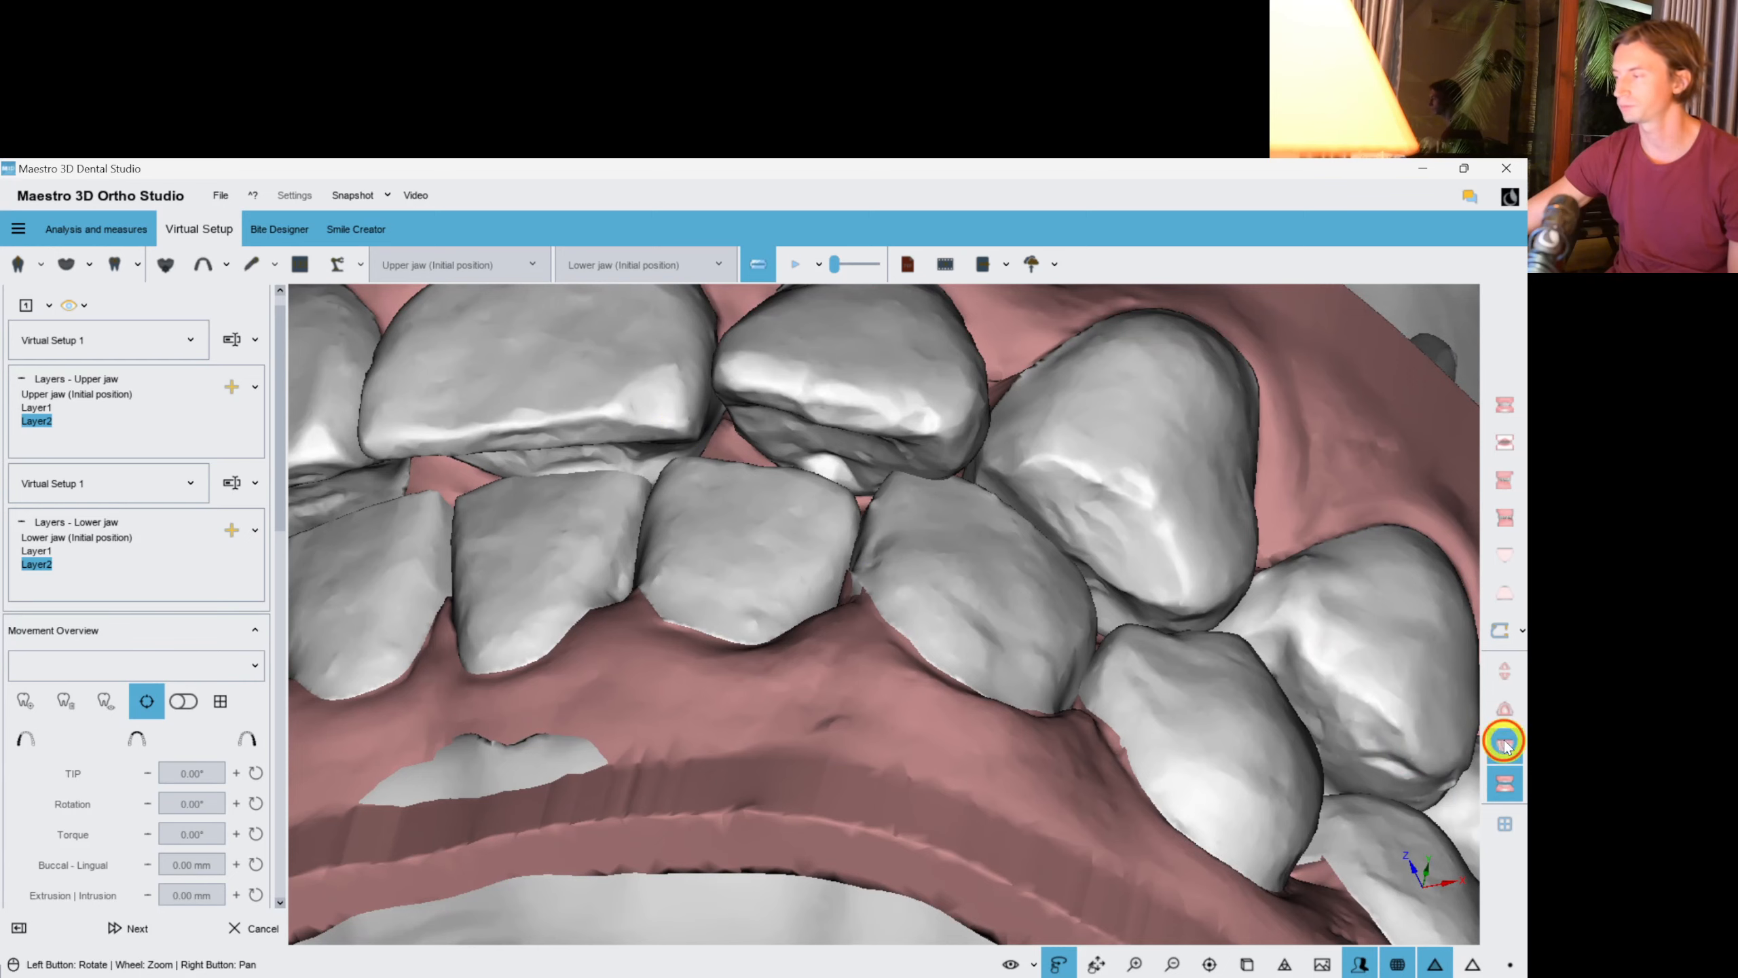
Isolate the lower jaw to examine its canine and premolar region, and return to the upper lateral incisor with both jaws shown.
left_click_drag(872, 657, 783, 695)
scroll(664, 594, "up", 3)
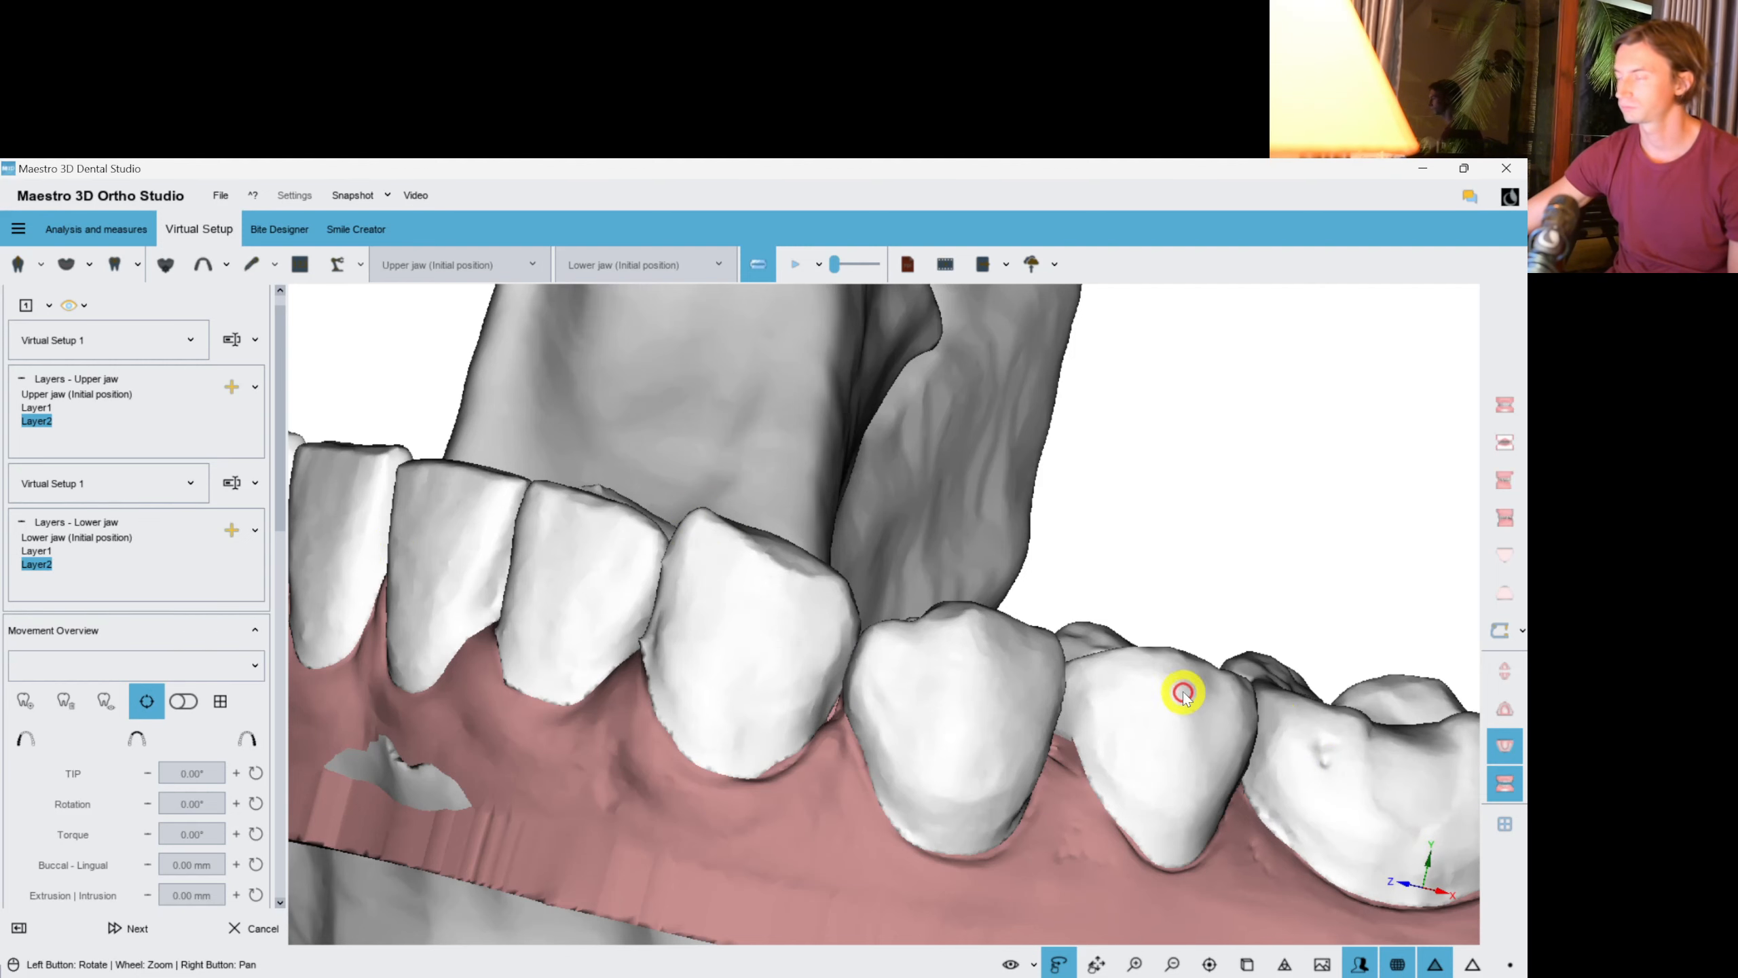
left_click_drag(1184, 695, 718, 599)
scroll(880, 652, "up", 5)
left_click_drag(729, 776, 1009, 435)
Readjust upper lateral incisor 22 to about 2.33° tip, 13.10° rotation and -4.66° torque.
left_click(983, 513)
left_click_drag(986, 527, 1033, 544)
left_click_drag(1261, 489, 1286, 465)
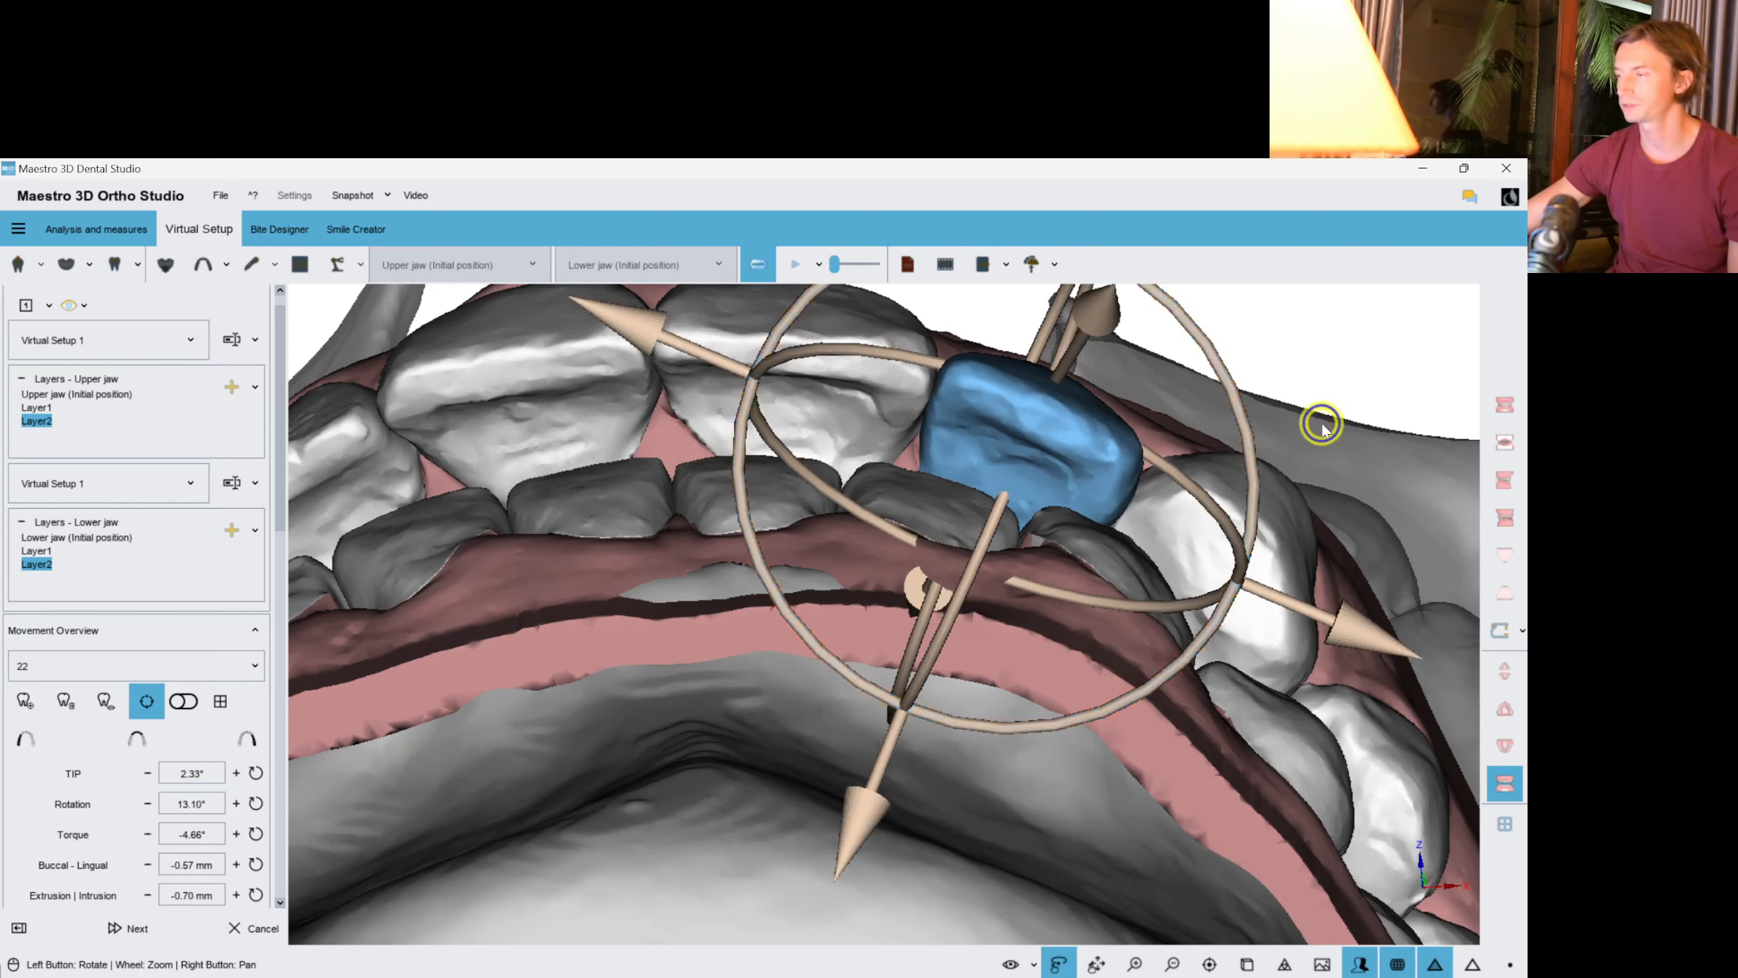
left_click(1323, 423)
left_click_drag(862, 524, 1059, 517)
left_click(1029, 488)
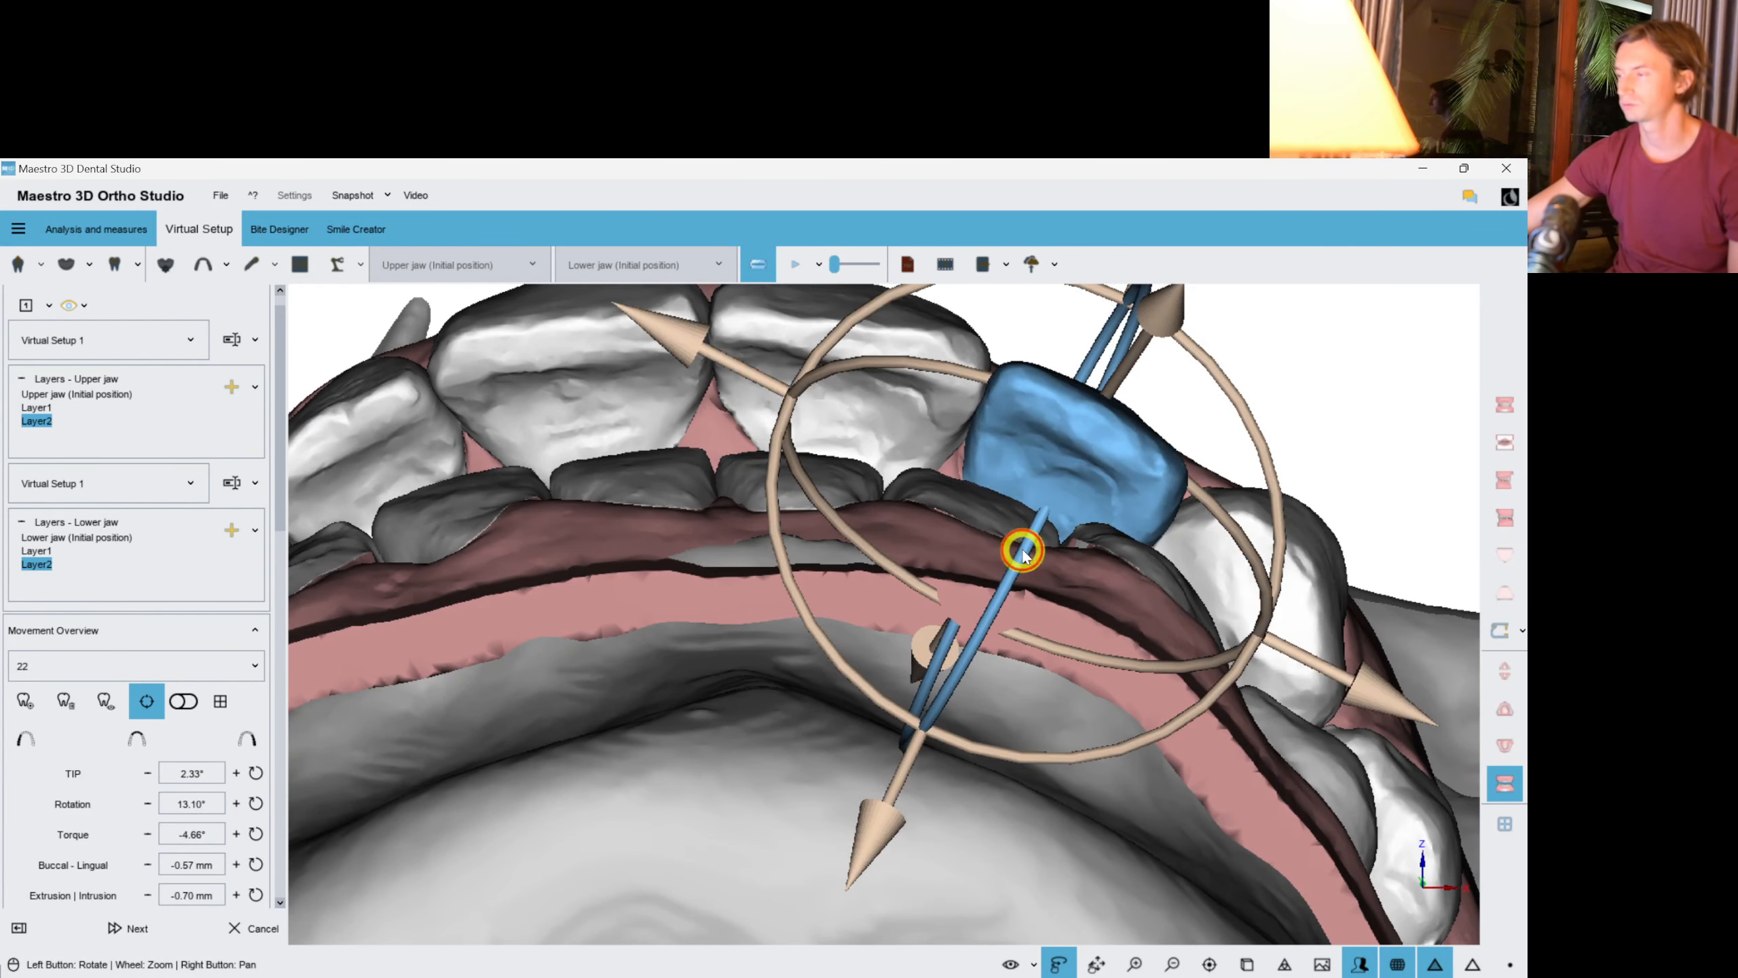
left_click(1300, 388)
Place an attach_09_sphere_90_deg attachment on the buccal surface of the upper first premolar next to canine 13.
left_click_drag(827, 508, 1045, 647)
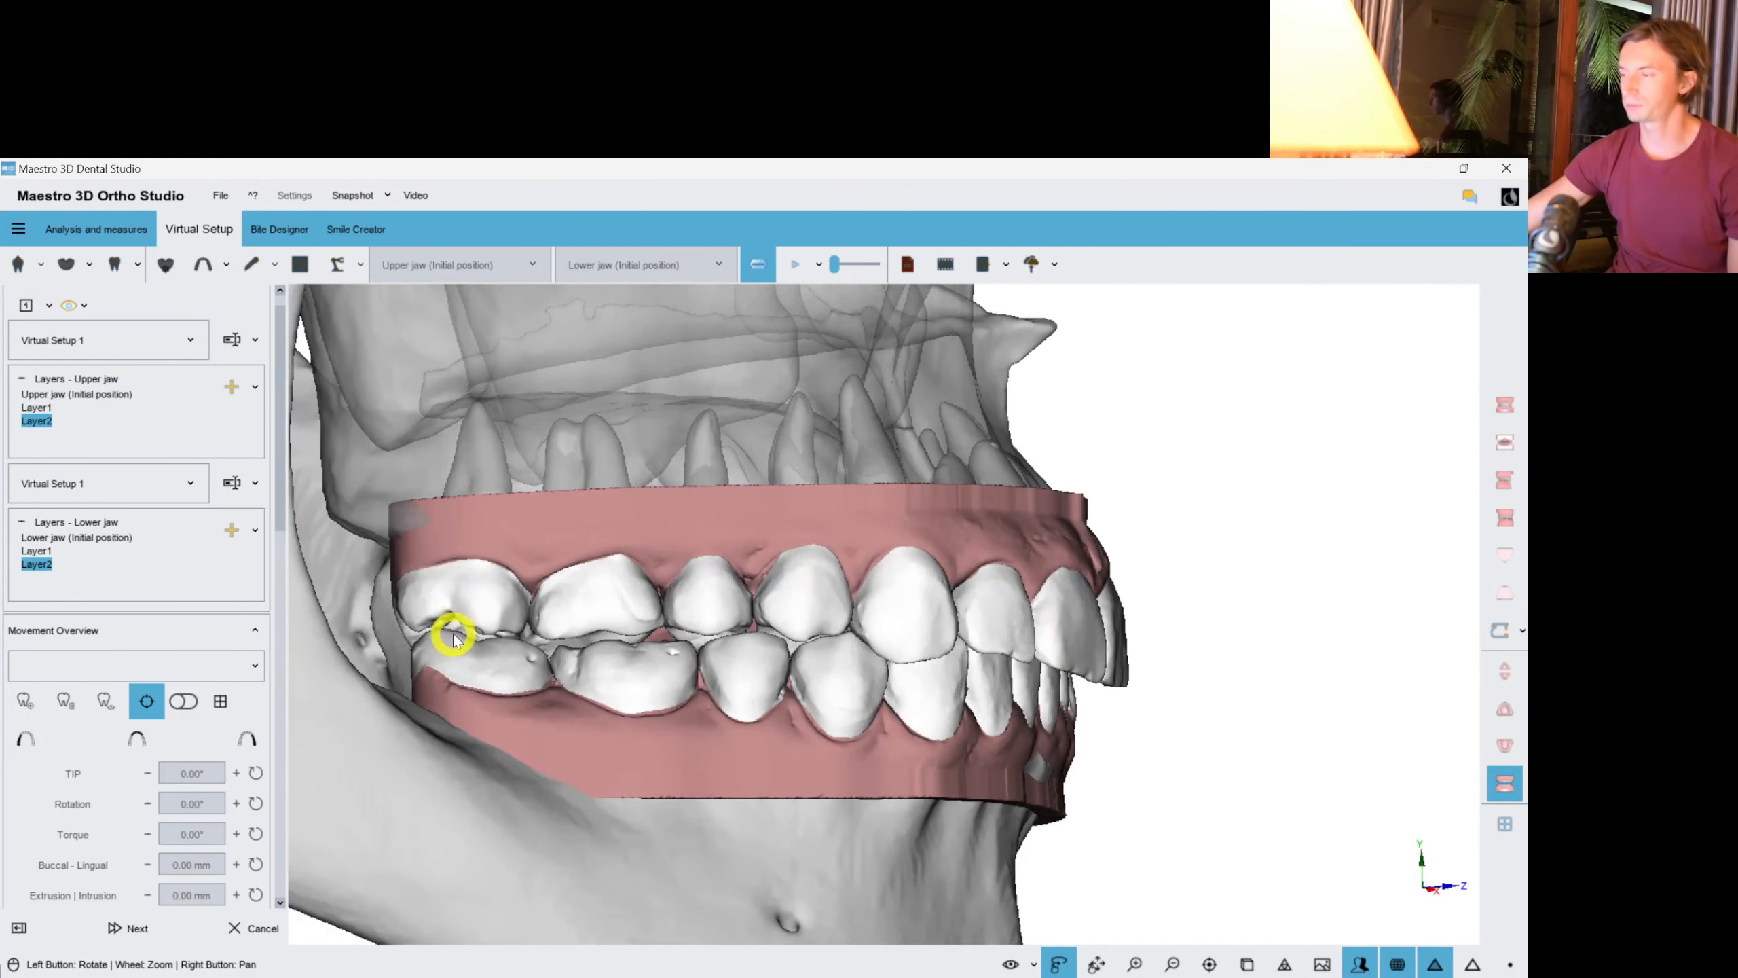
left_click_drag(281, 517, 279, 690)
scroll(263, 617, "down", 4)
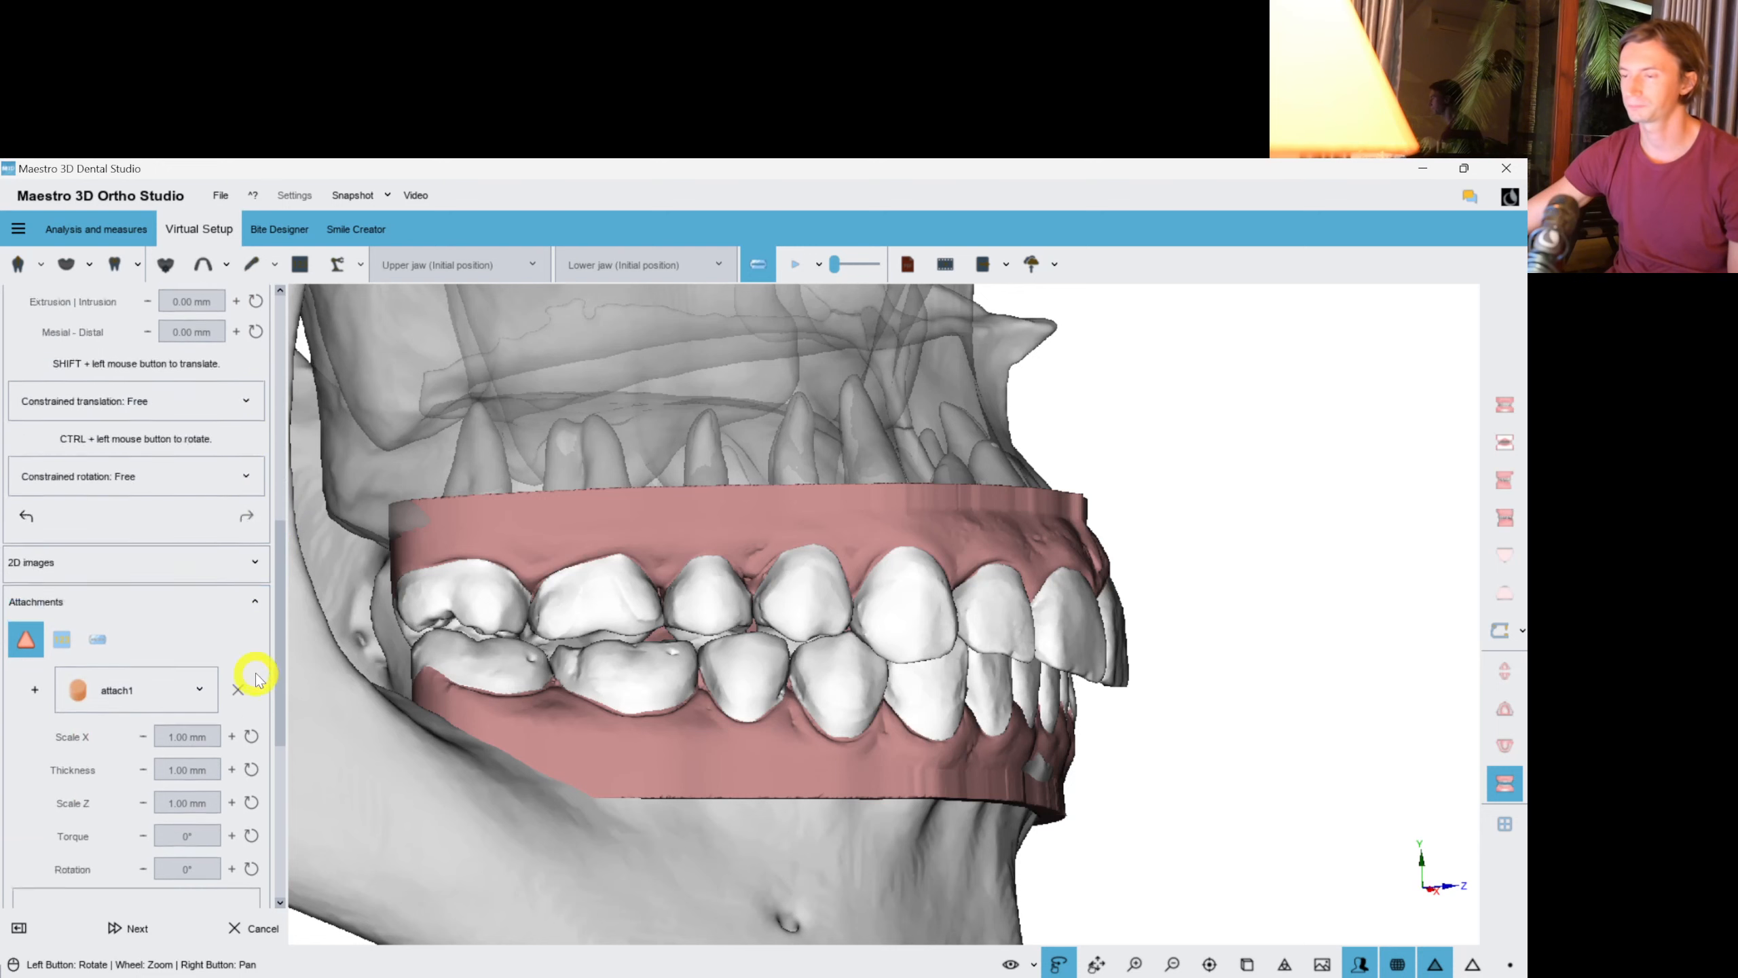
left_click(135, 656)
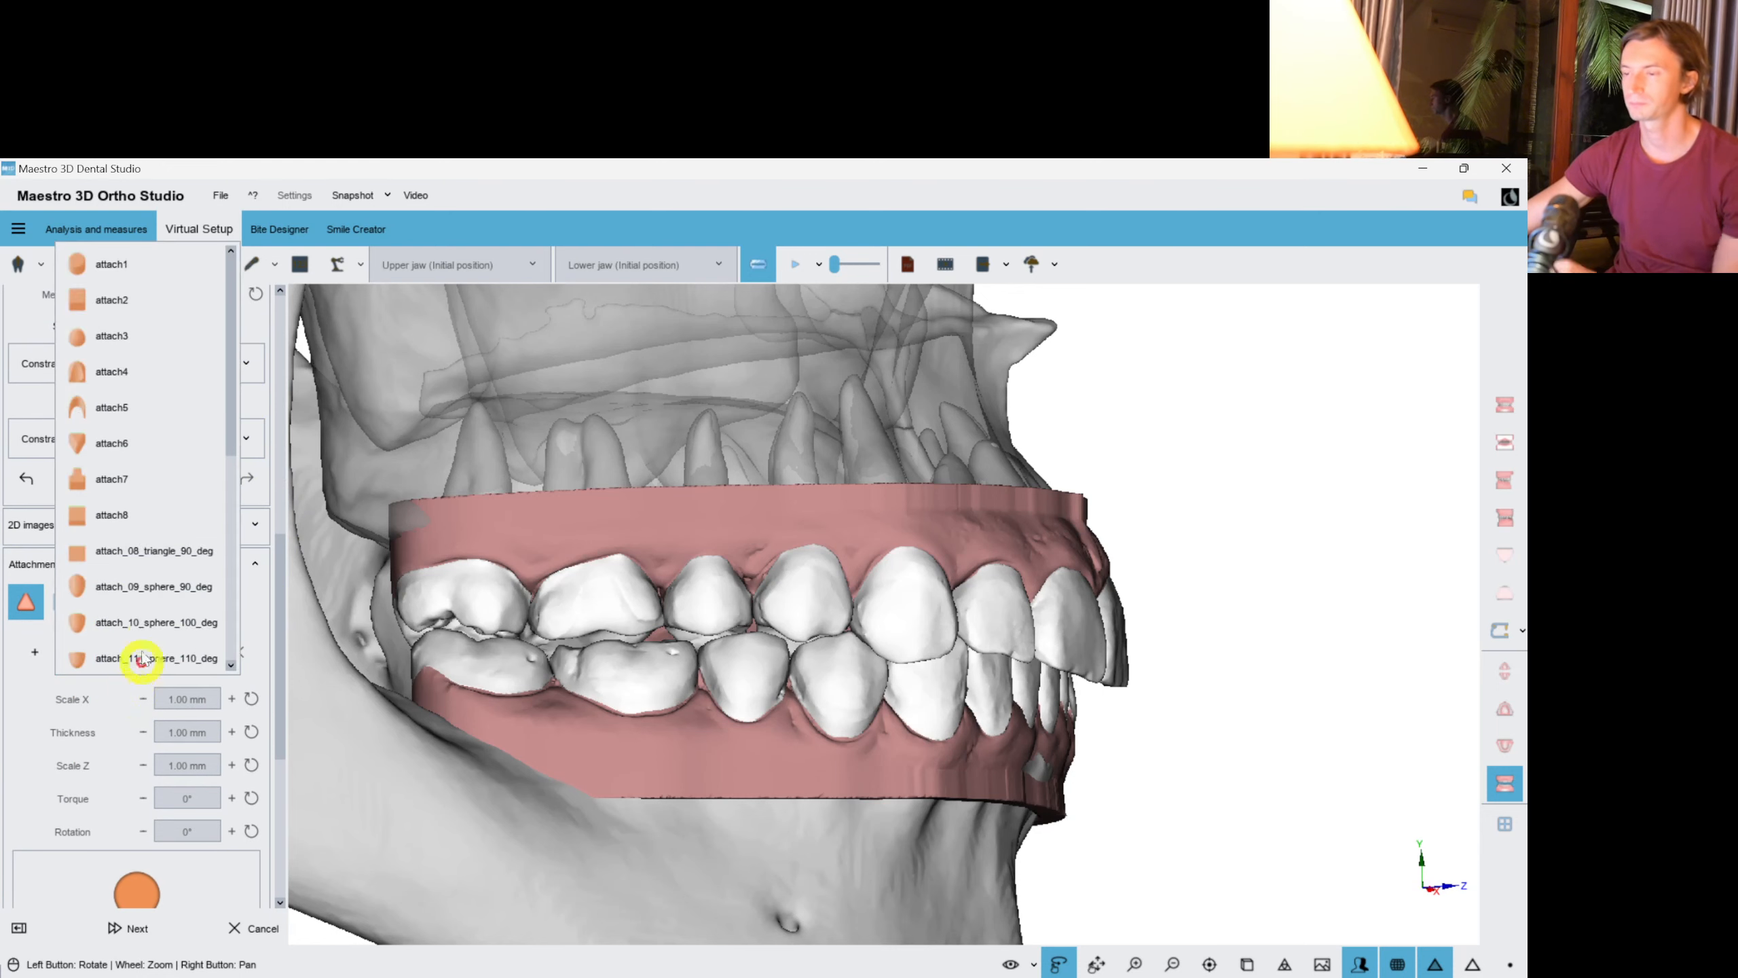
left_click(173, 590)
scroll(769, 590, "up", 3)
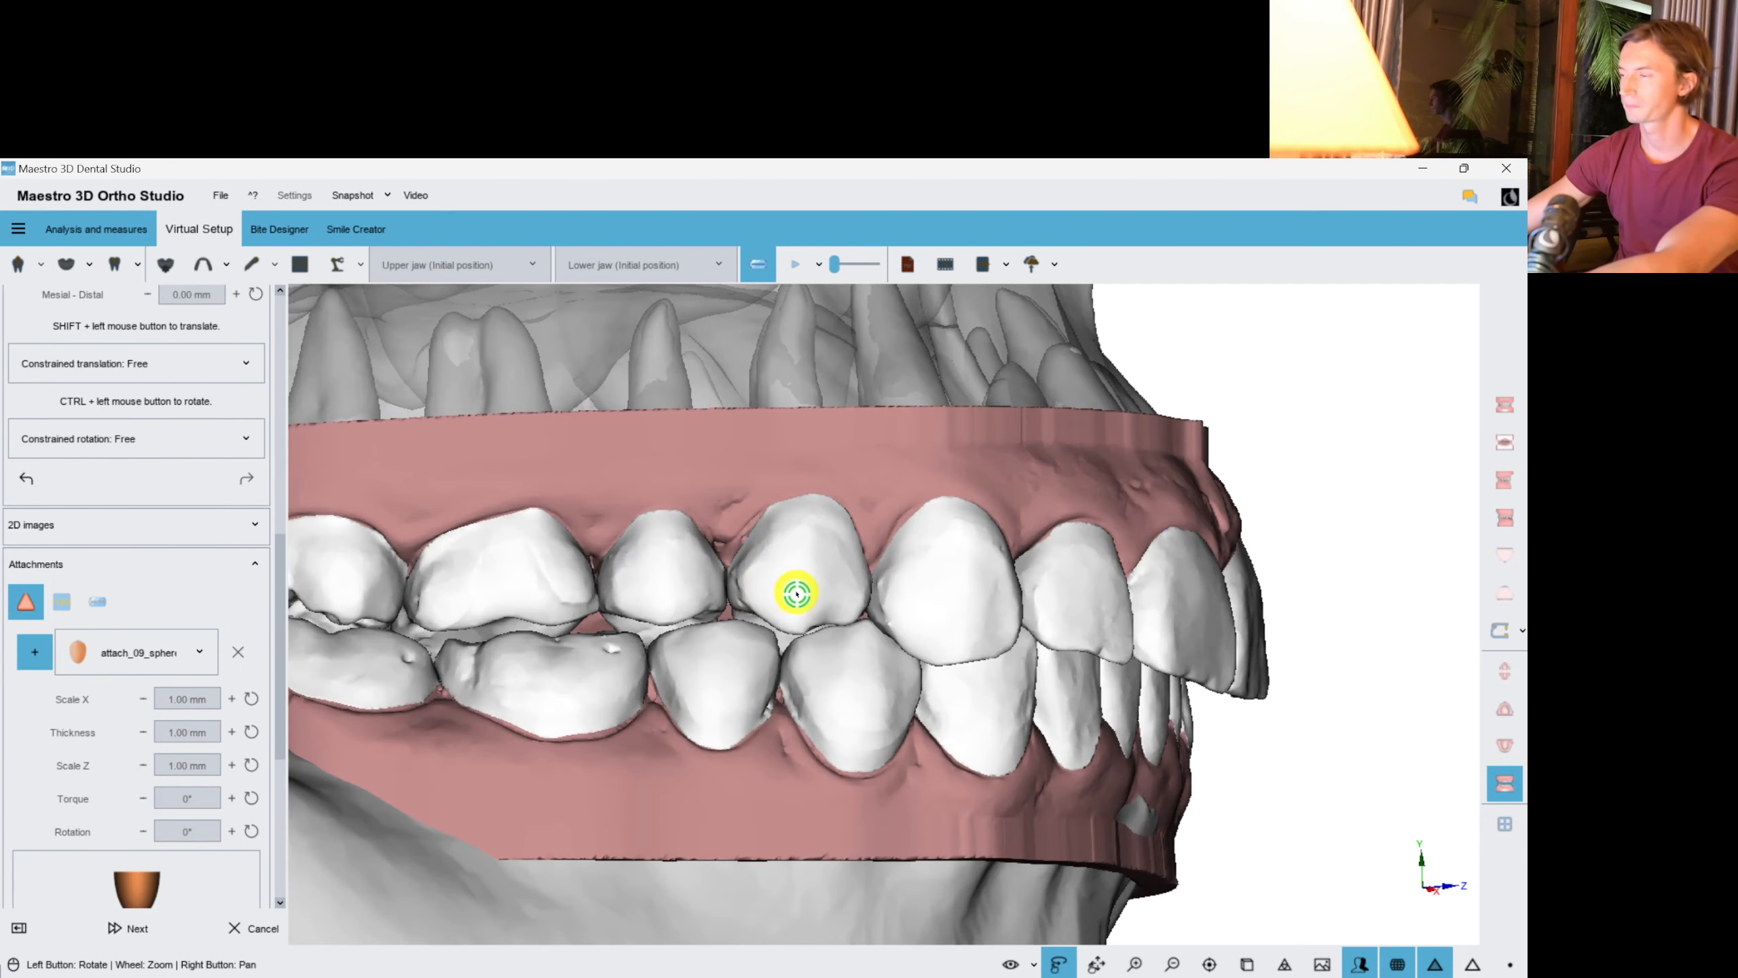
left_click(806, 582)
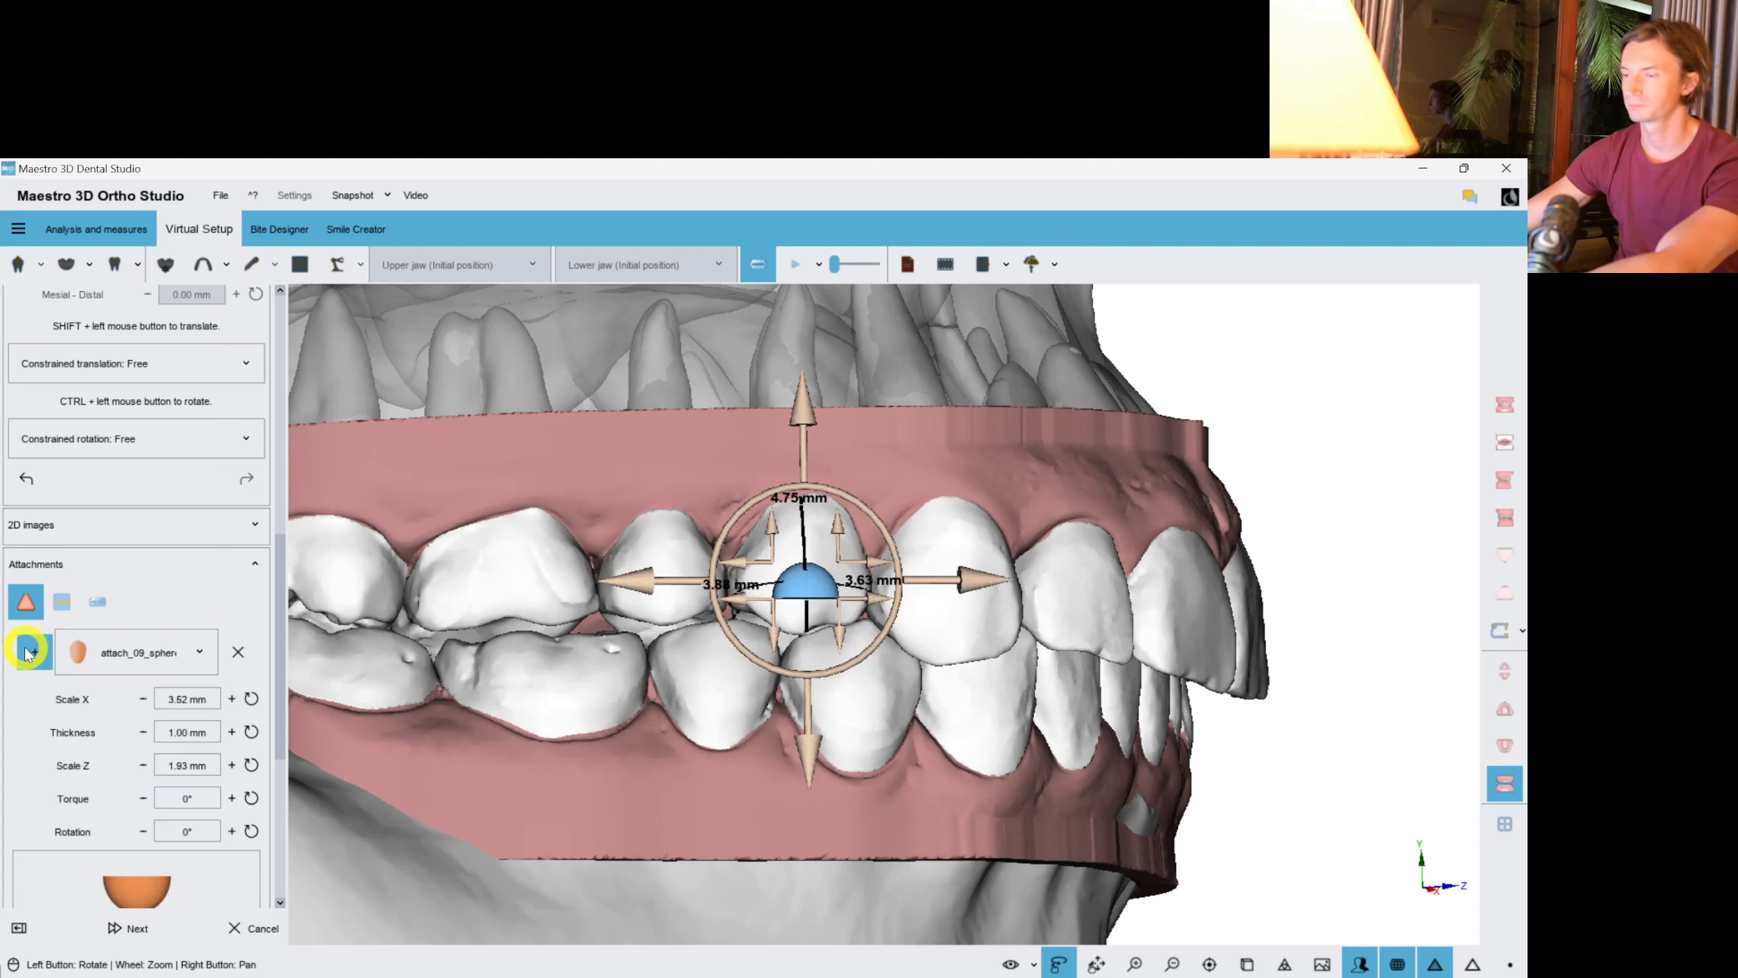
Review the movement values of upper canines 13 and 23, both lower canines and the lower left first premolar.
left_click(957, 589)
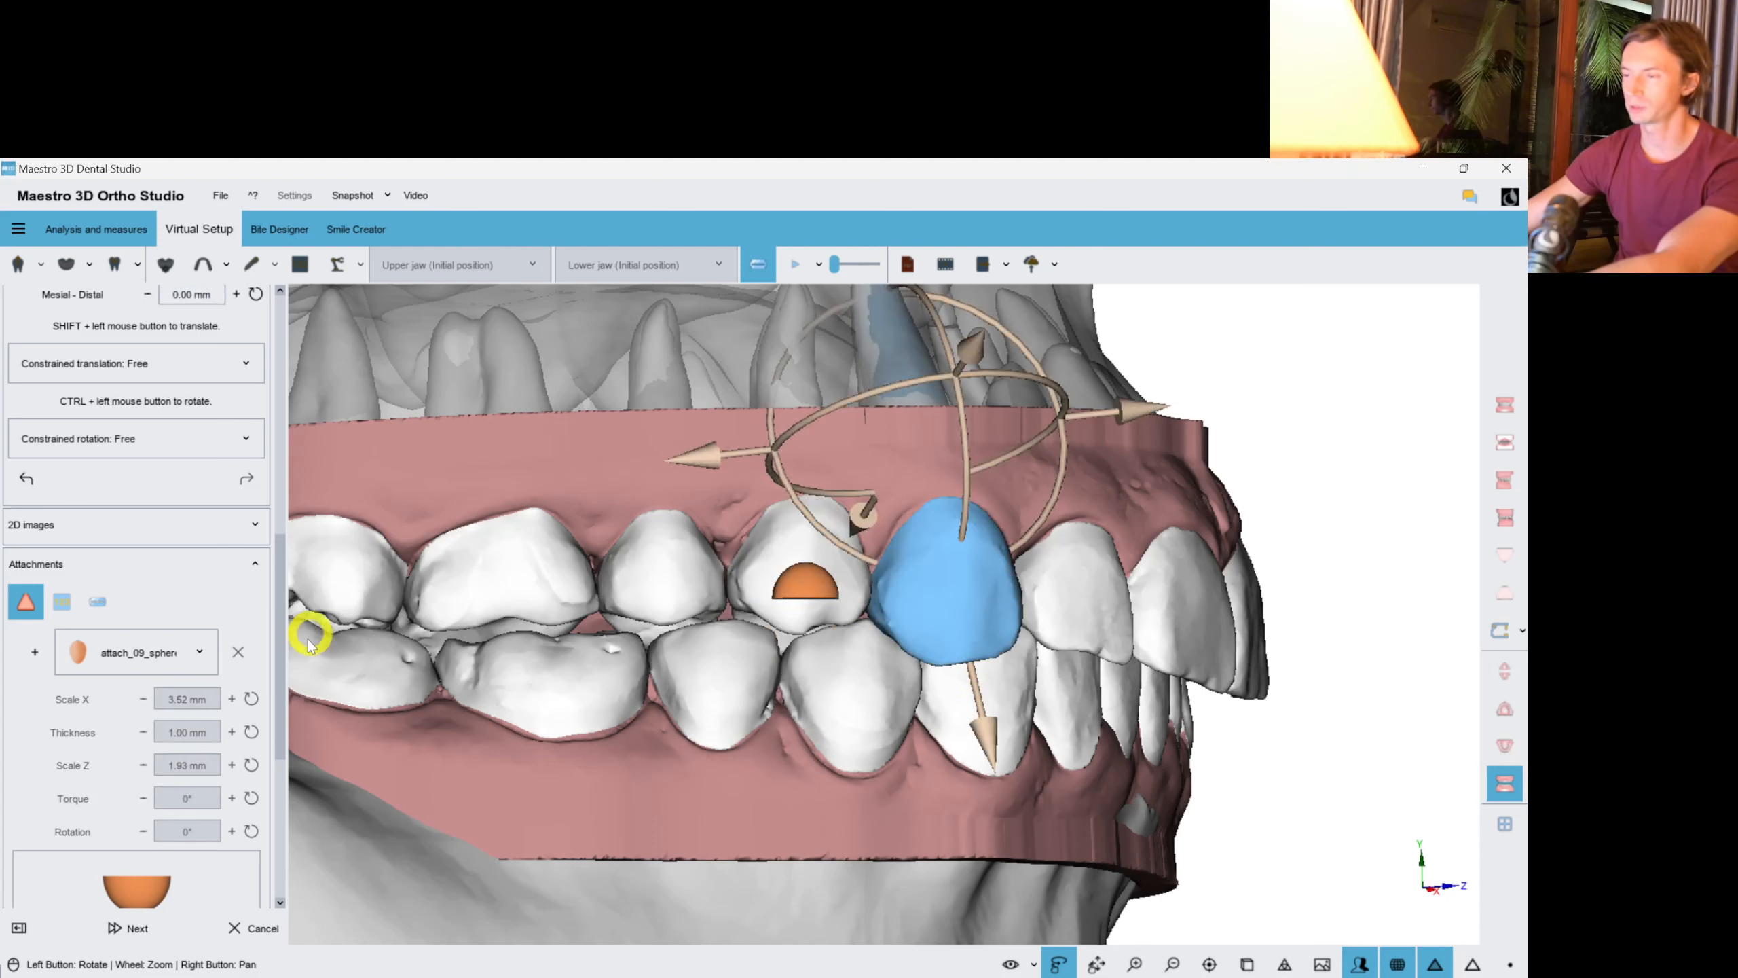
scroll(279, 575, "up", 3)
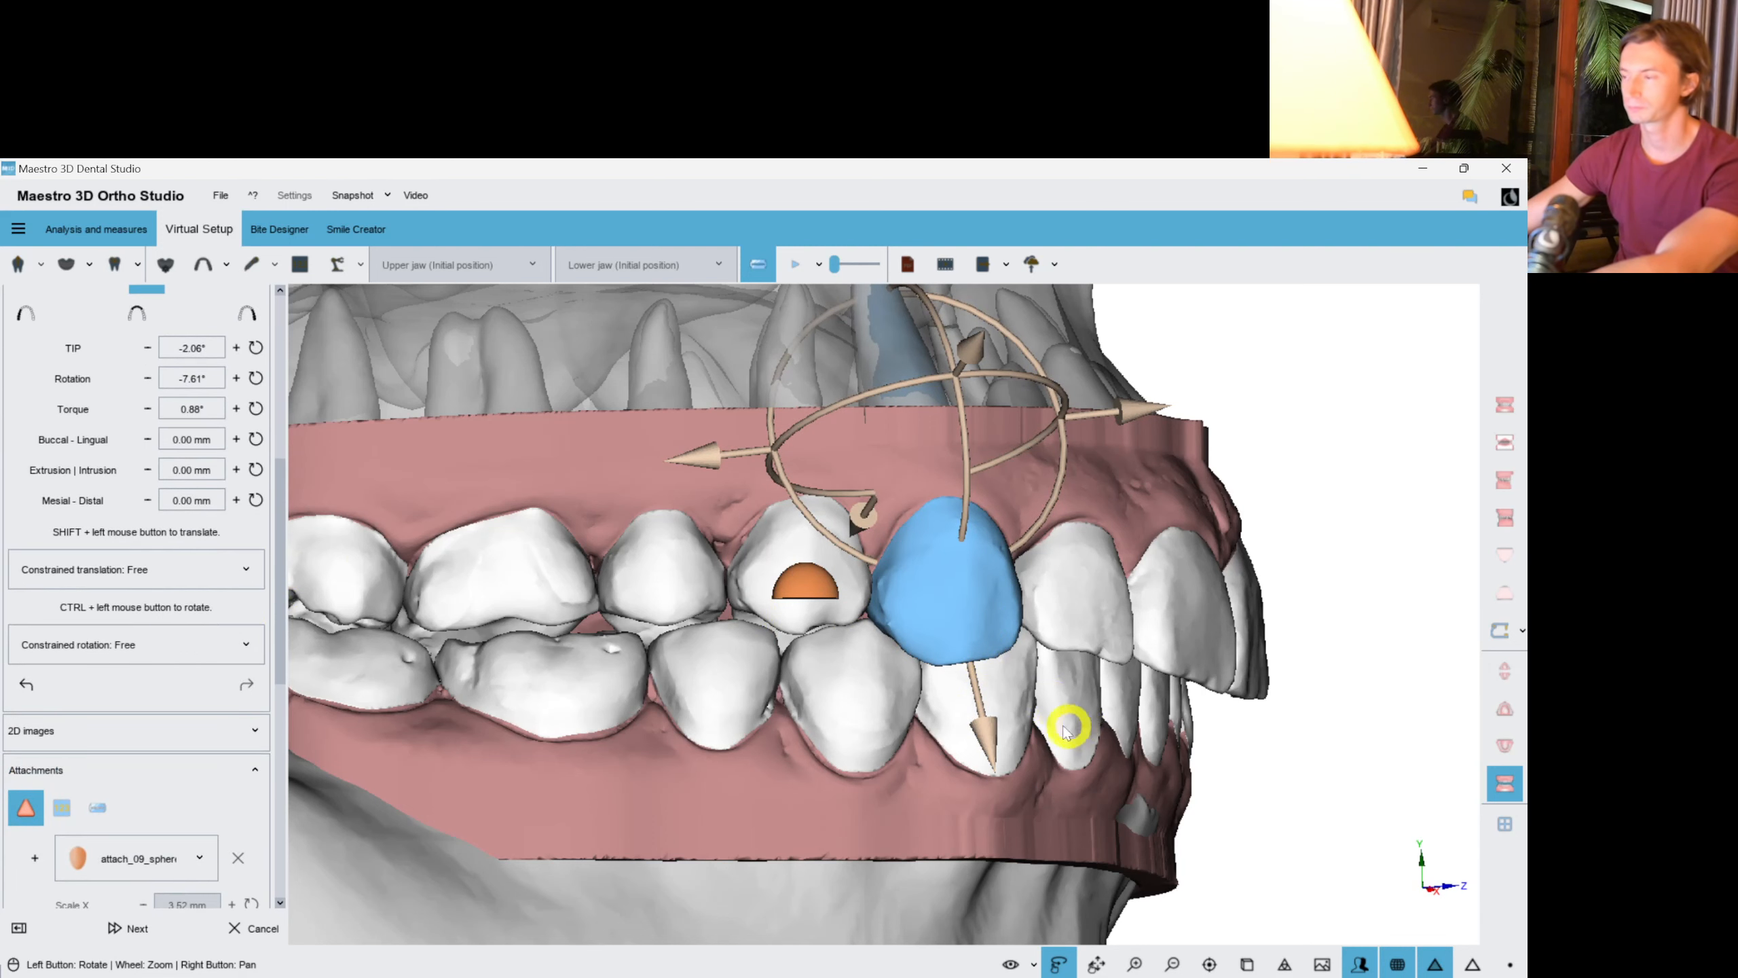
left_click(976, 715)
left_click_drag(1295, 621, 800, 619)
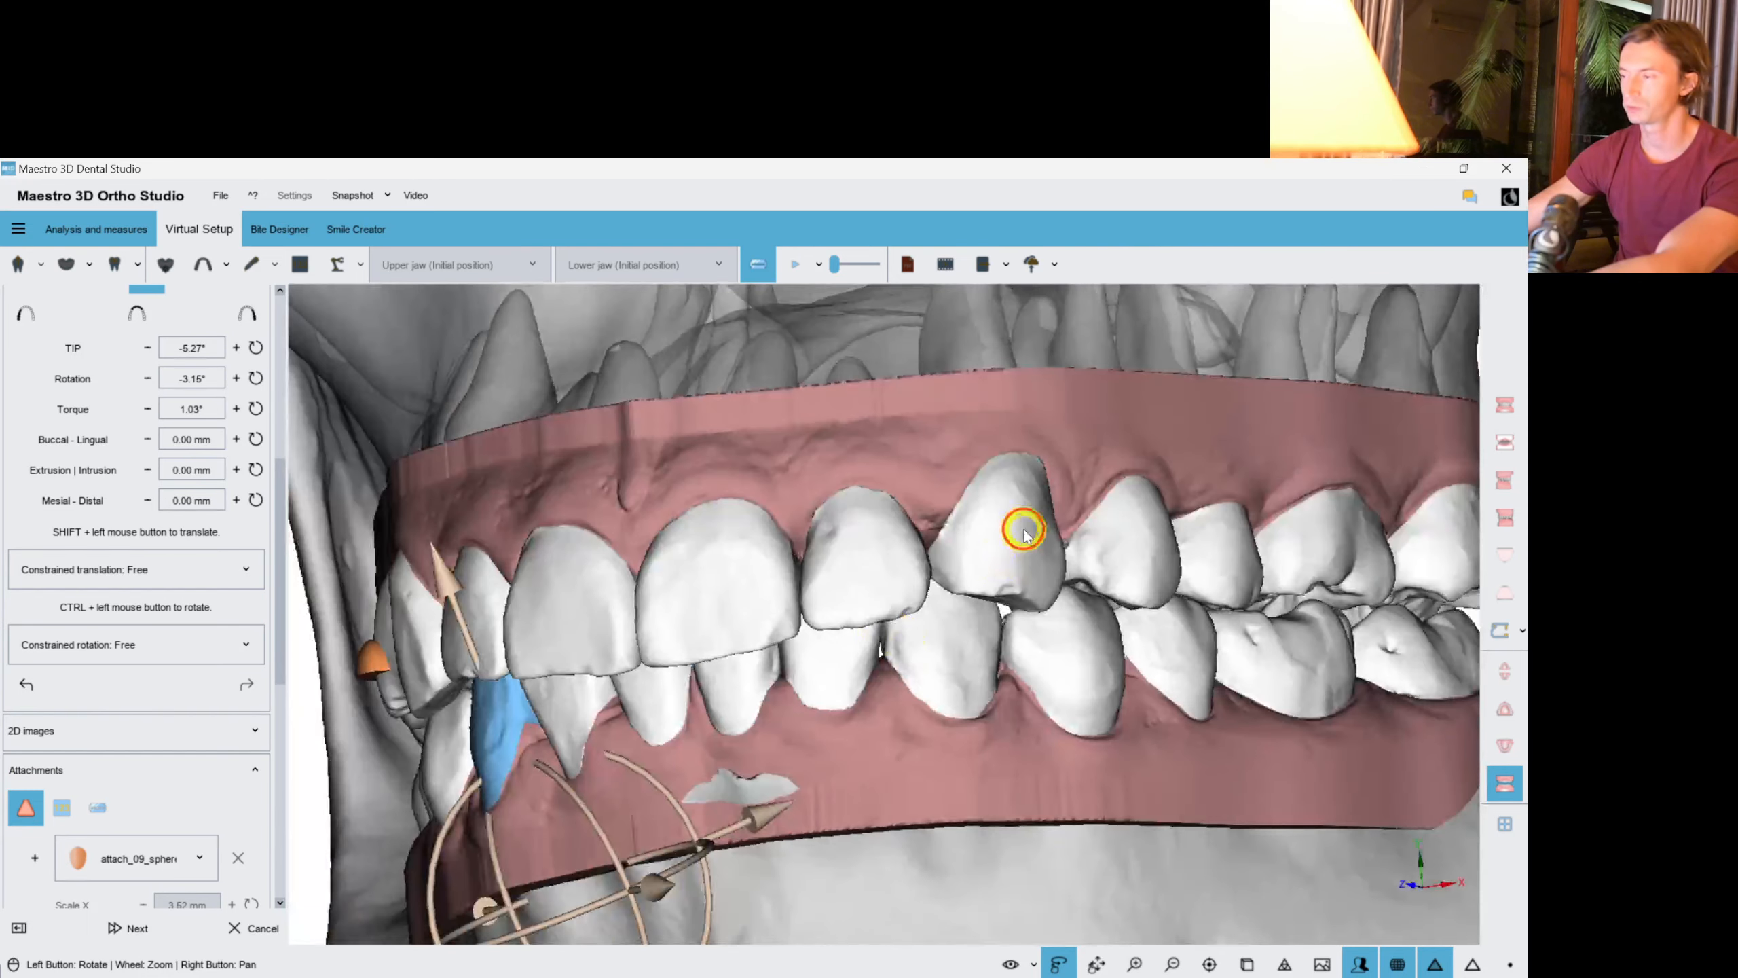
left_click(1025, 531)
left_click(1041, 630)
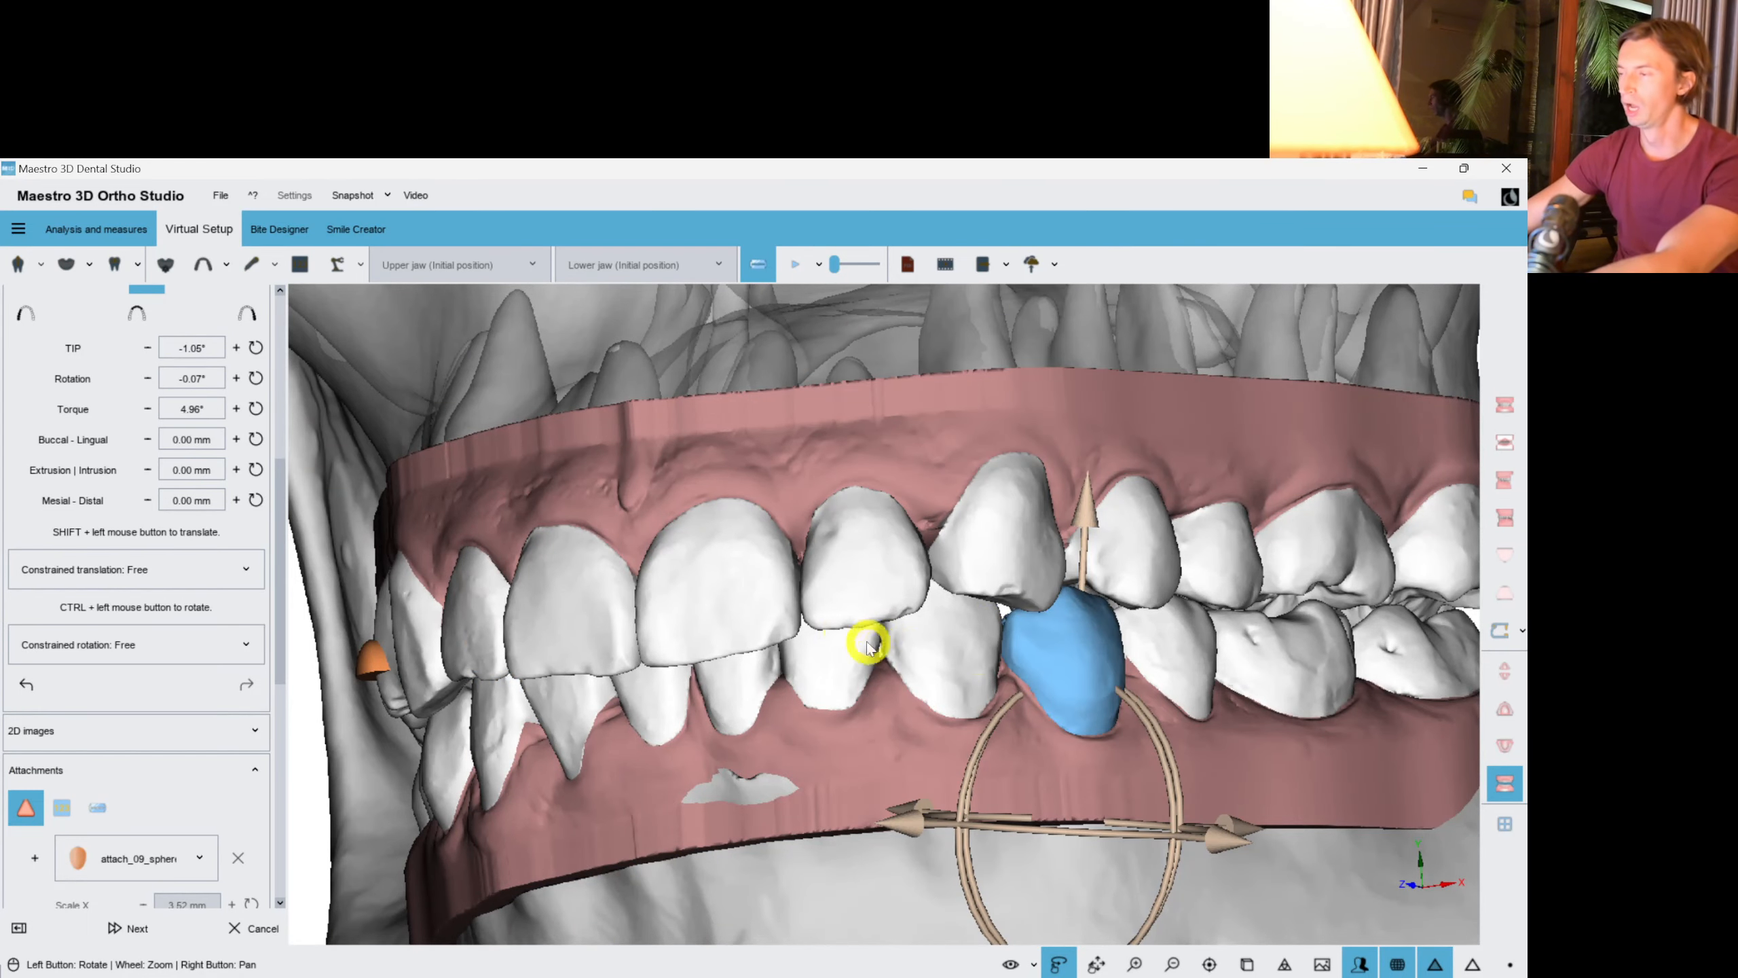
left_click(993, 653)
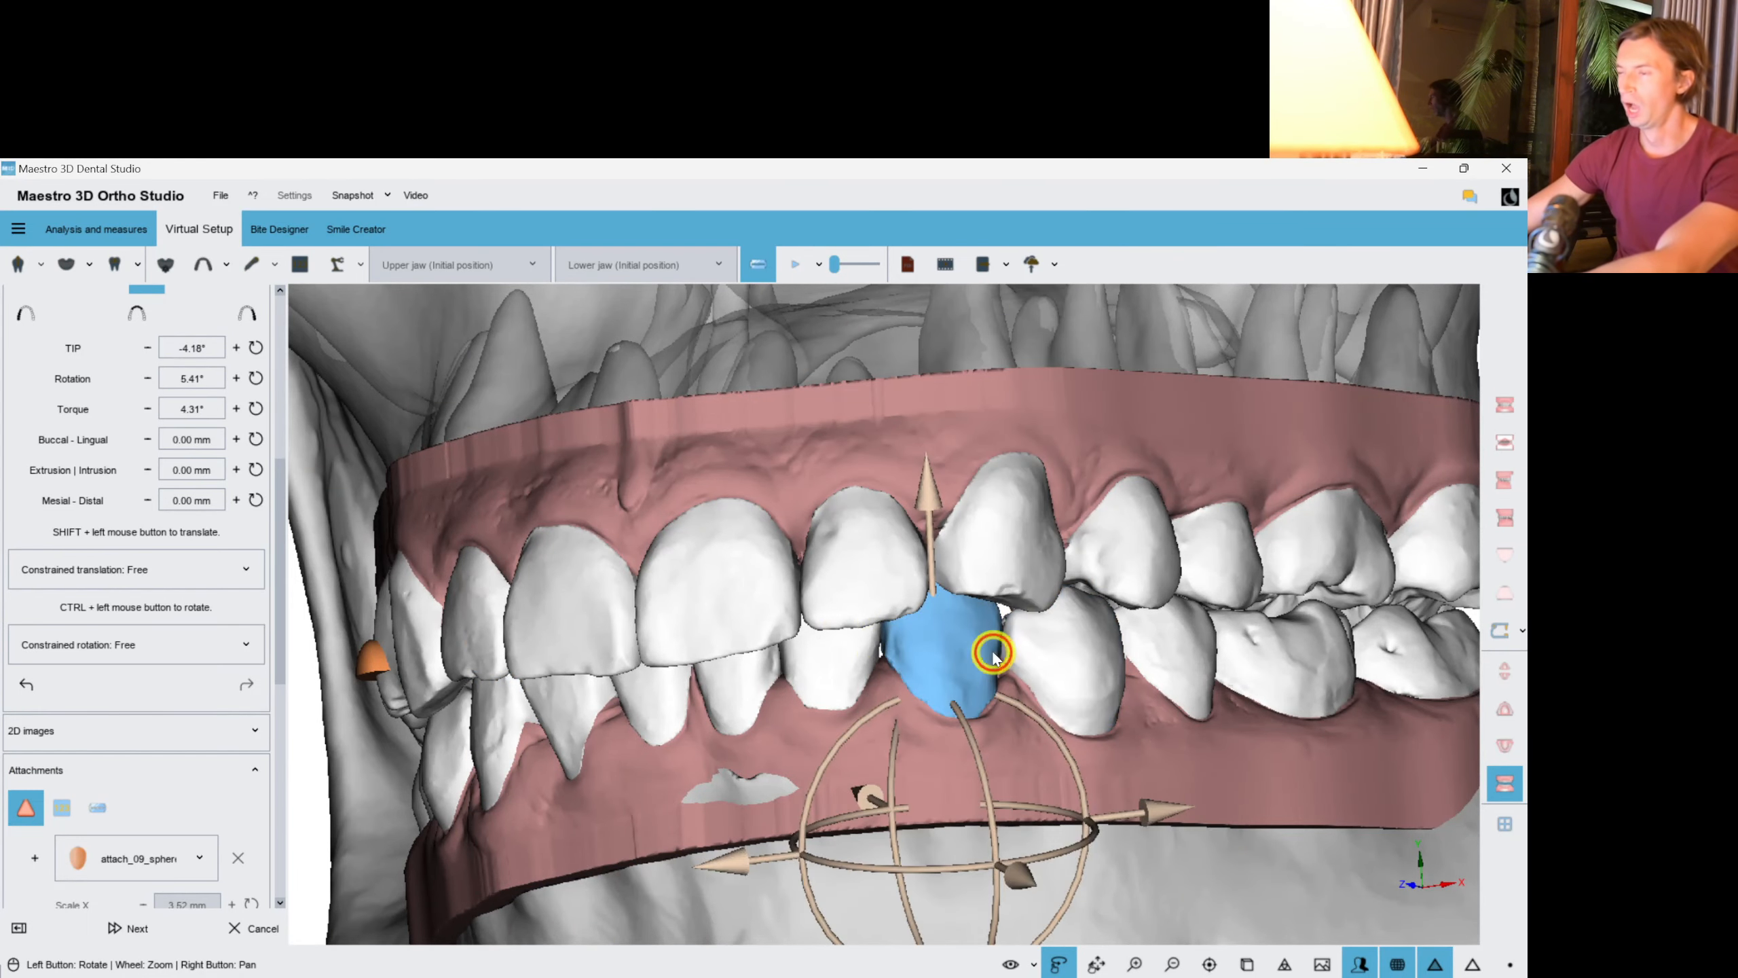
left_click(998, 553)
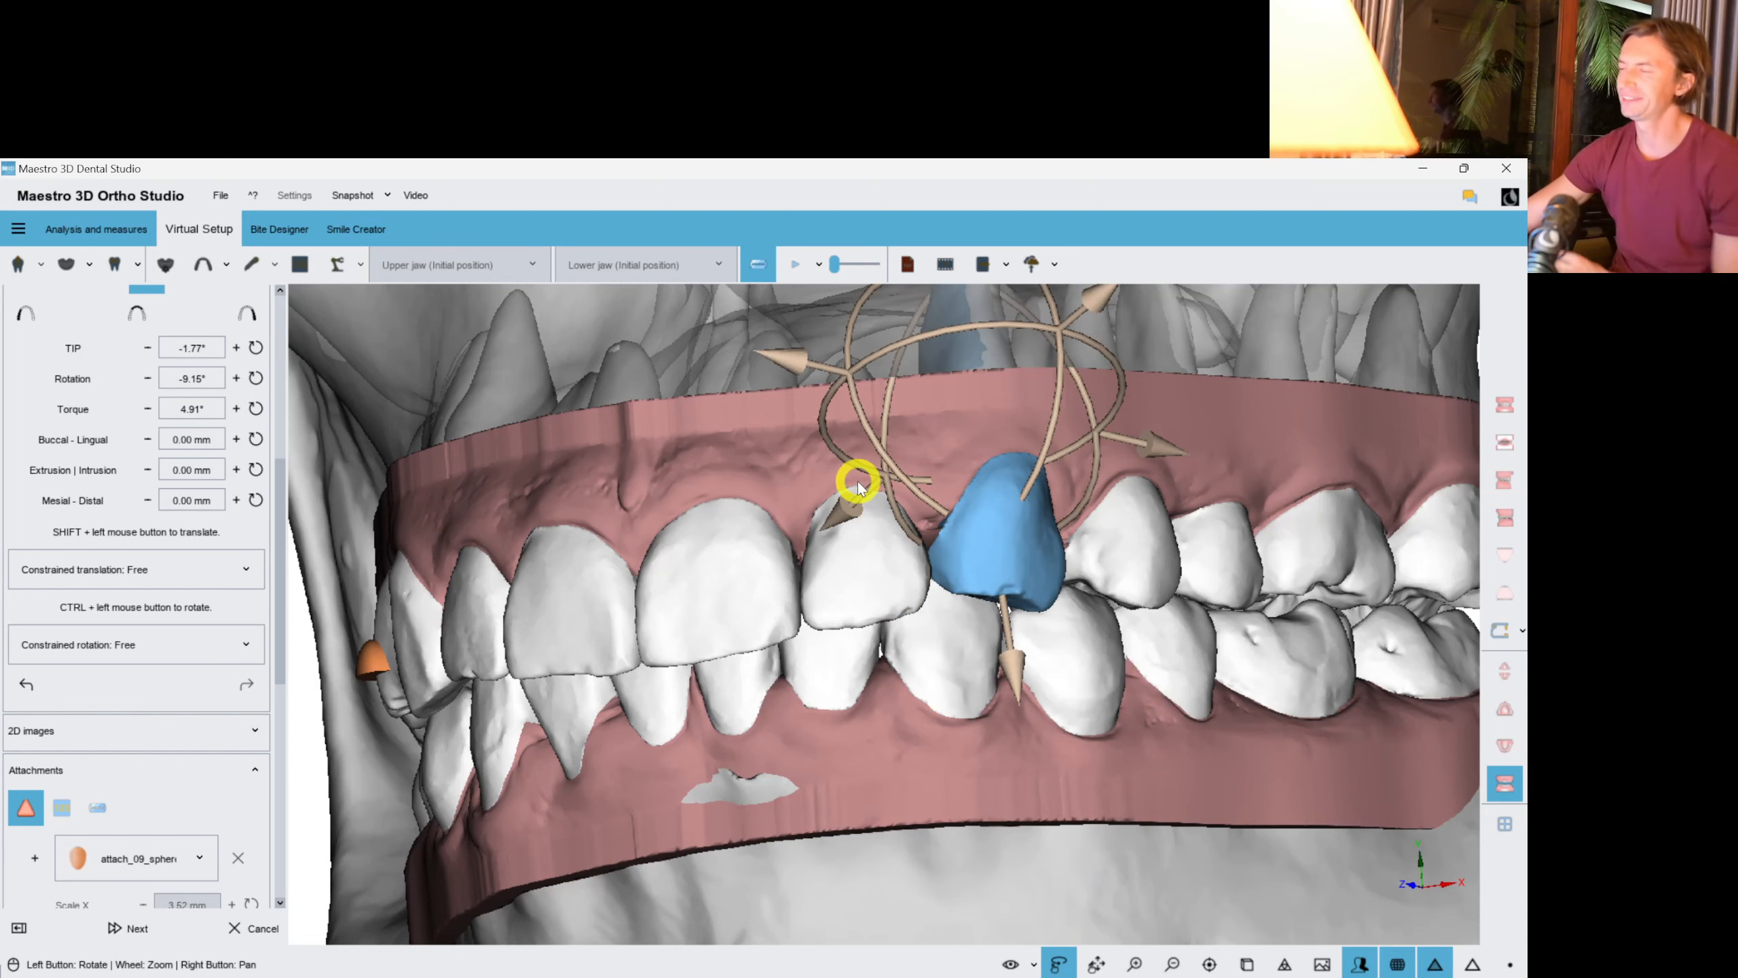
Copy the premolar's attachment onto upper canine 13 and rotate it so its flat edge faces the gingiva.
left_click_drag(764, 466, 753, 613)
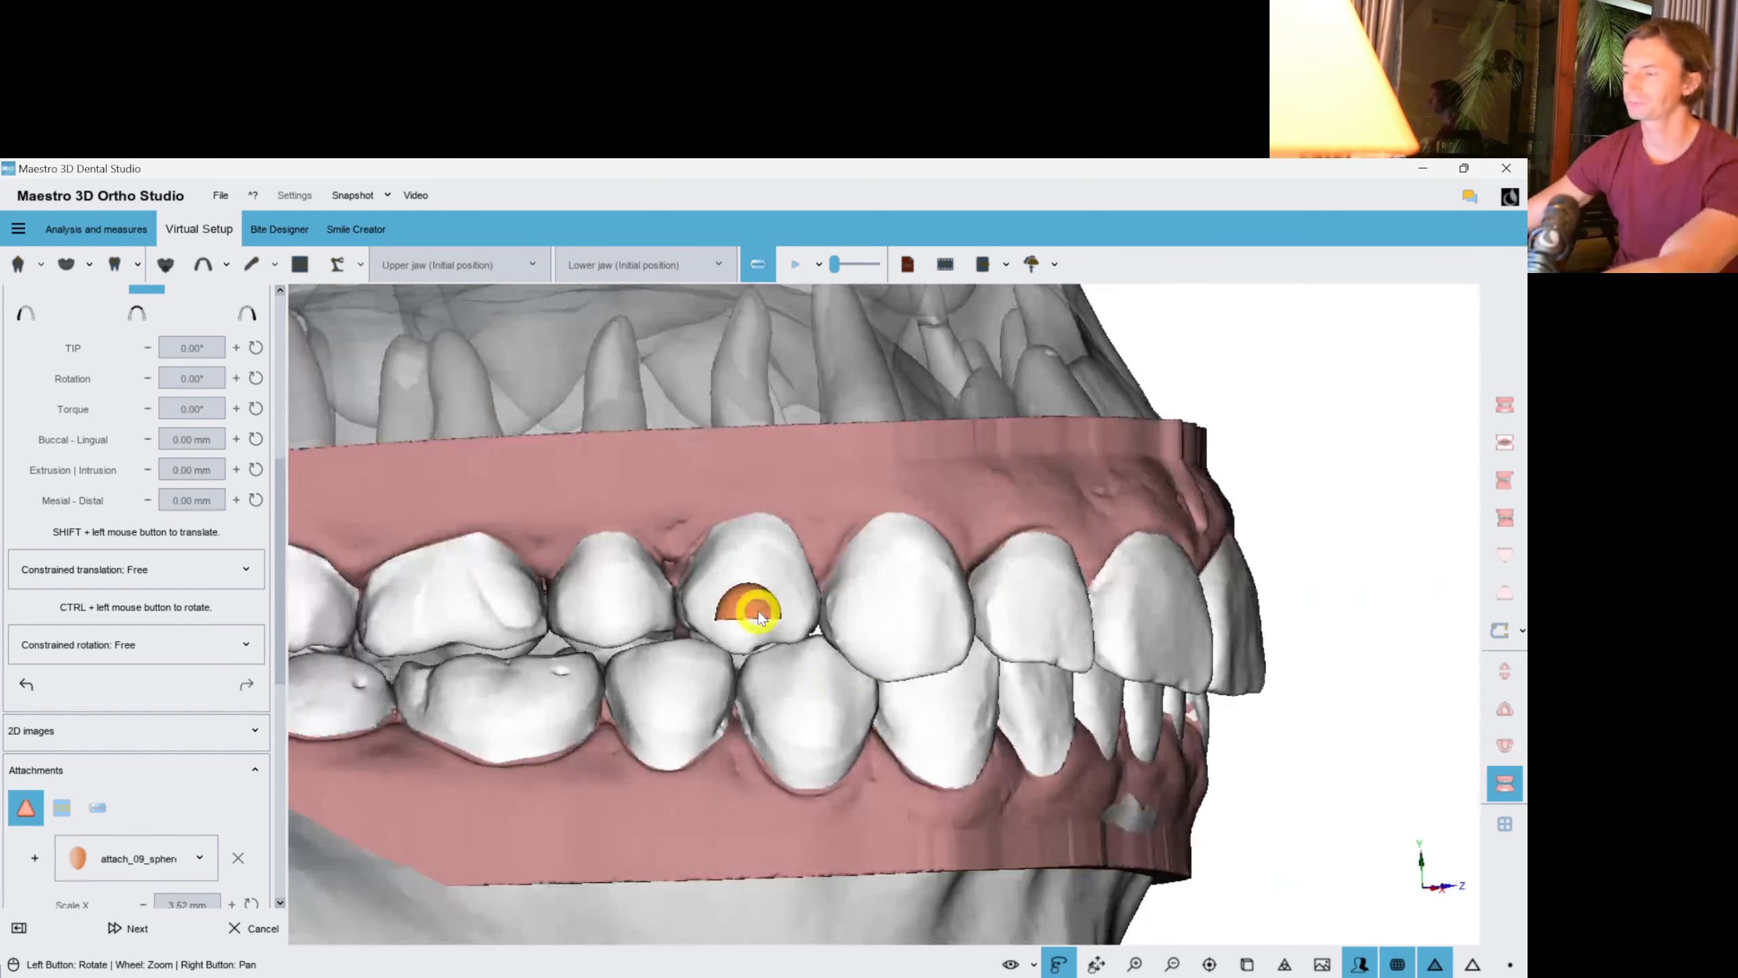
right_click(758, 613)
left_click(815, 527)
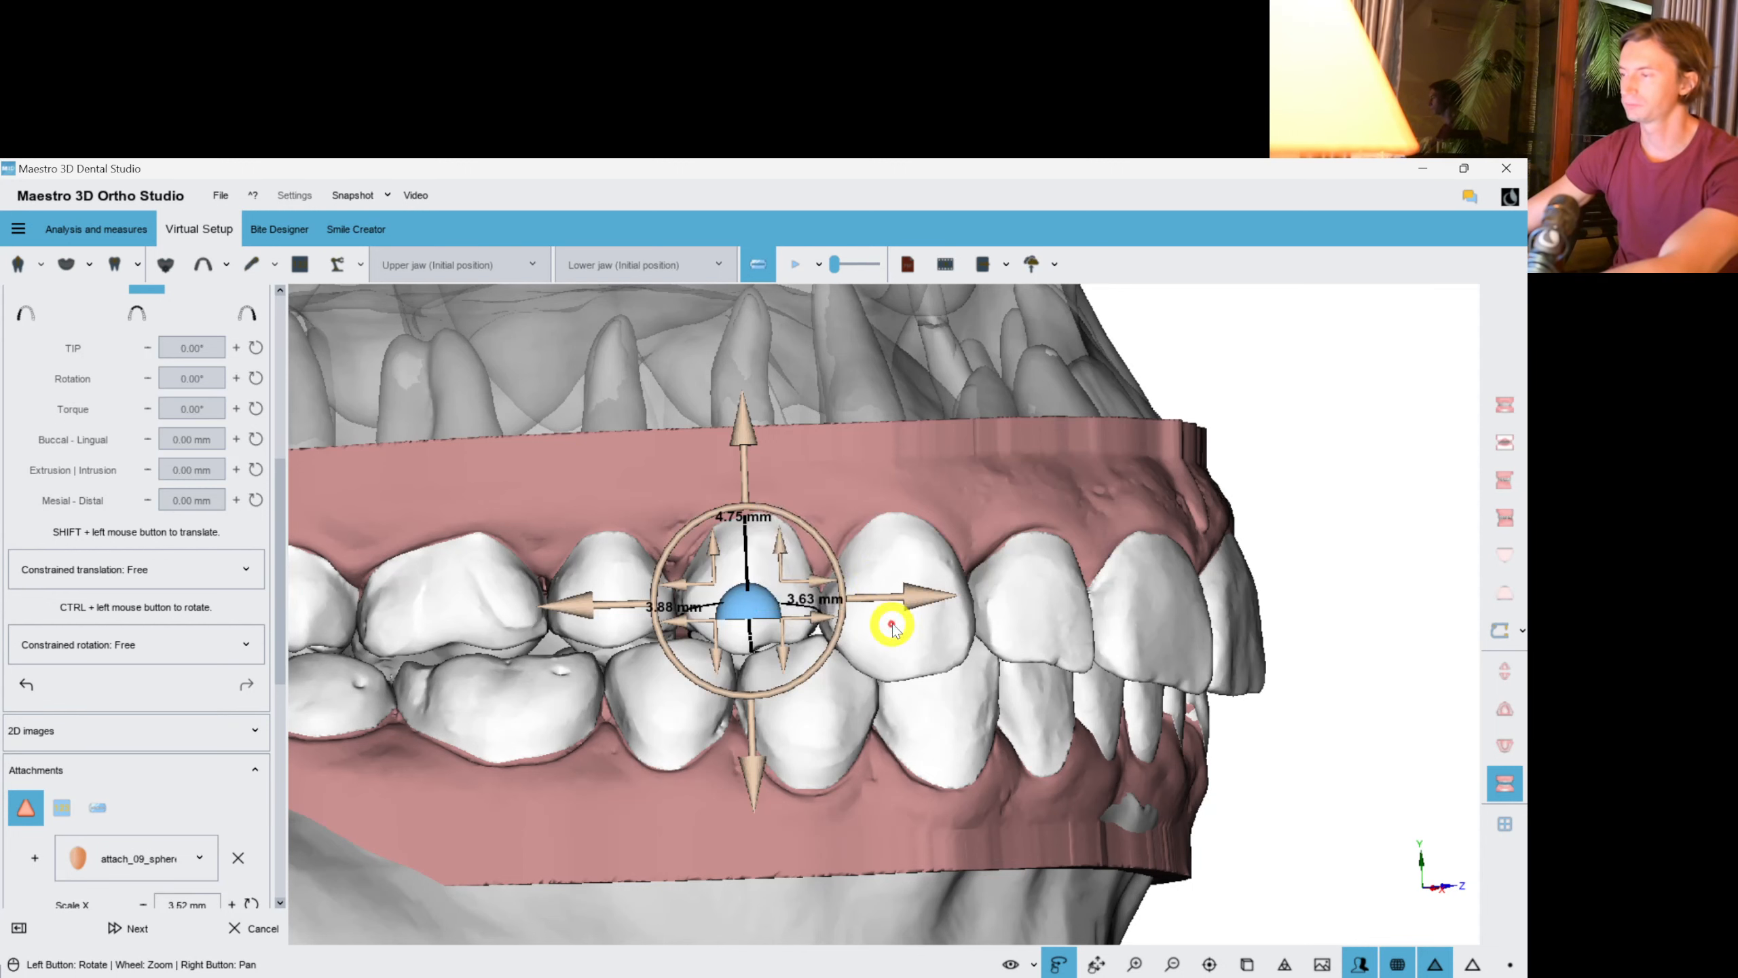
right_click(888, 608)
left_click(985, 438)
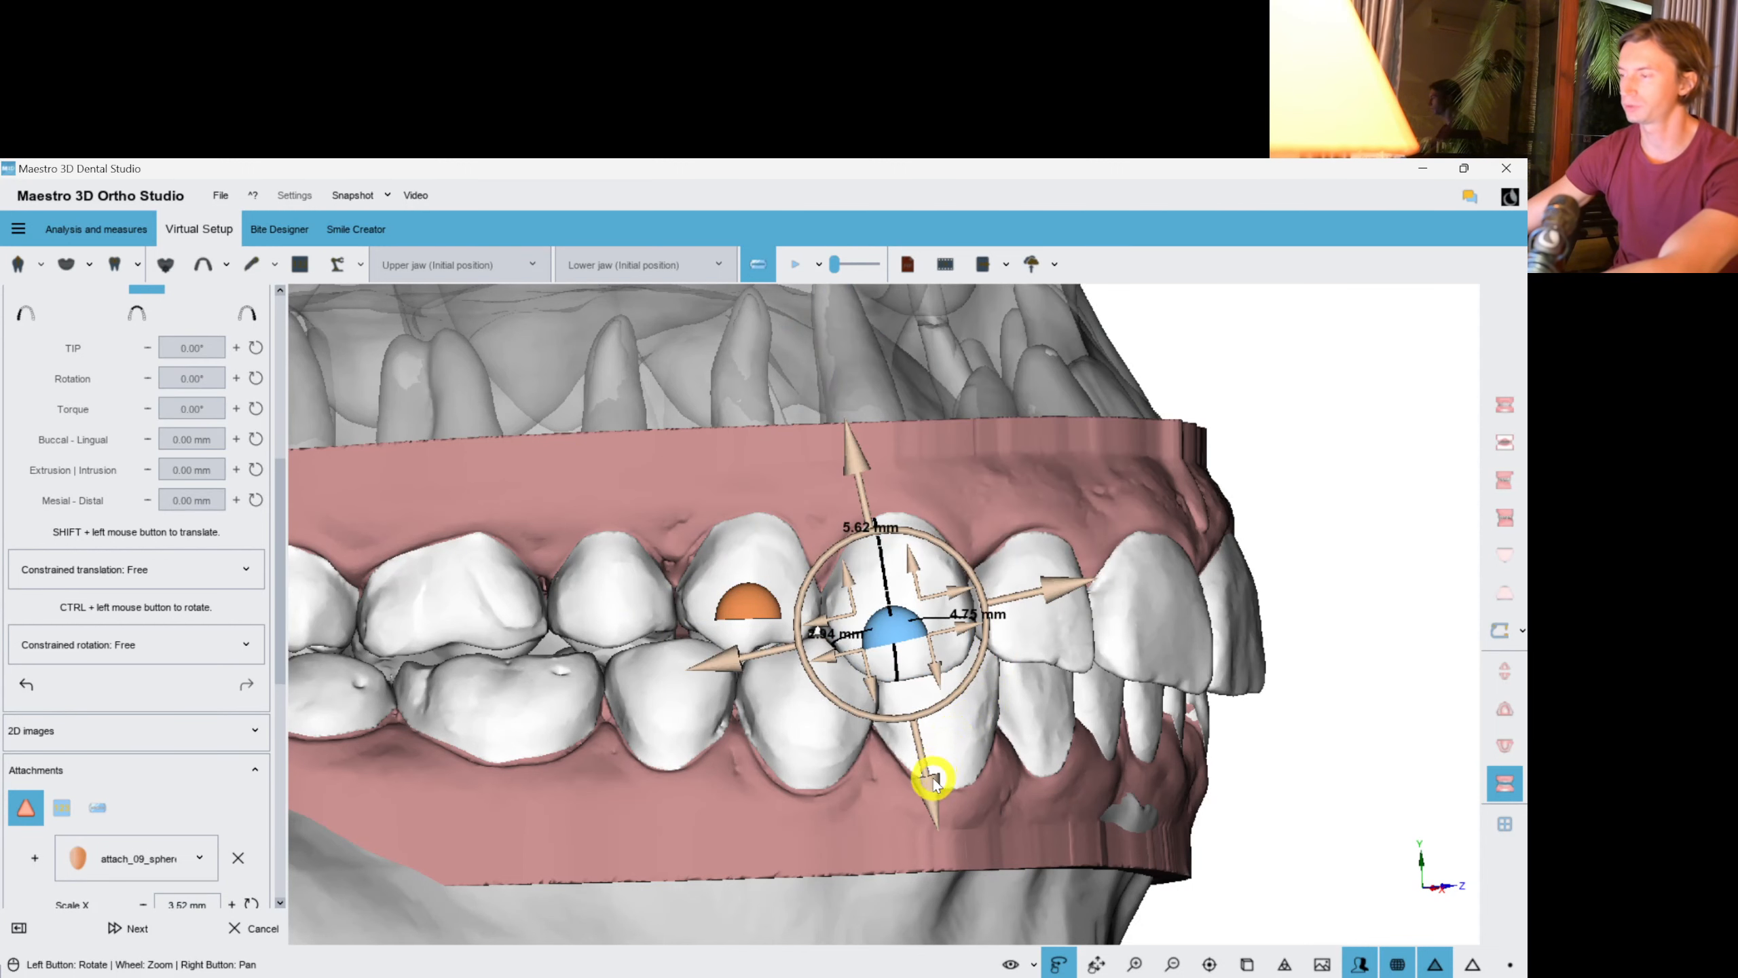
left_click_drag(942, 793, 852, 576)
Rotate the attachment on the upper first premolar so its flat edge faces the gingiva, and copy it.
left_click(772, 601)
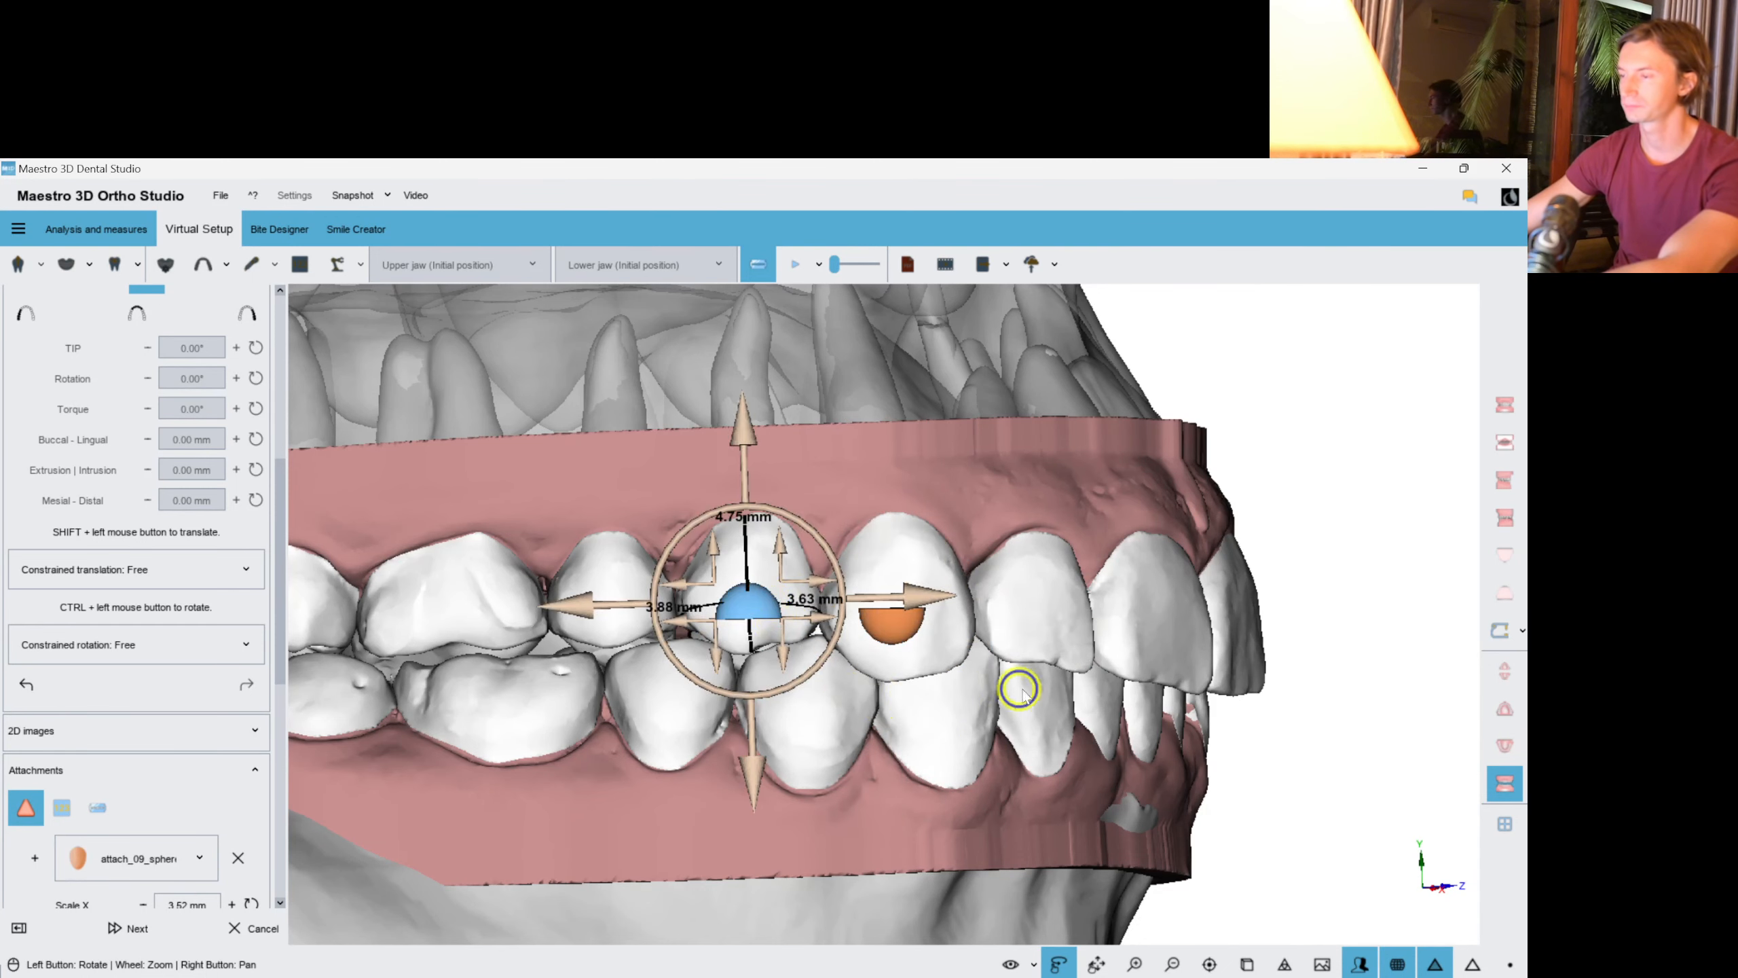
right_click_drag(1023, 689, 1223, 675)
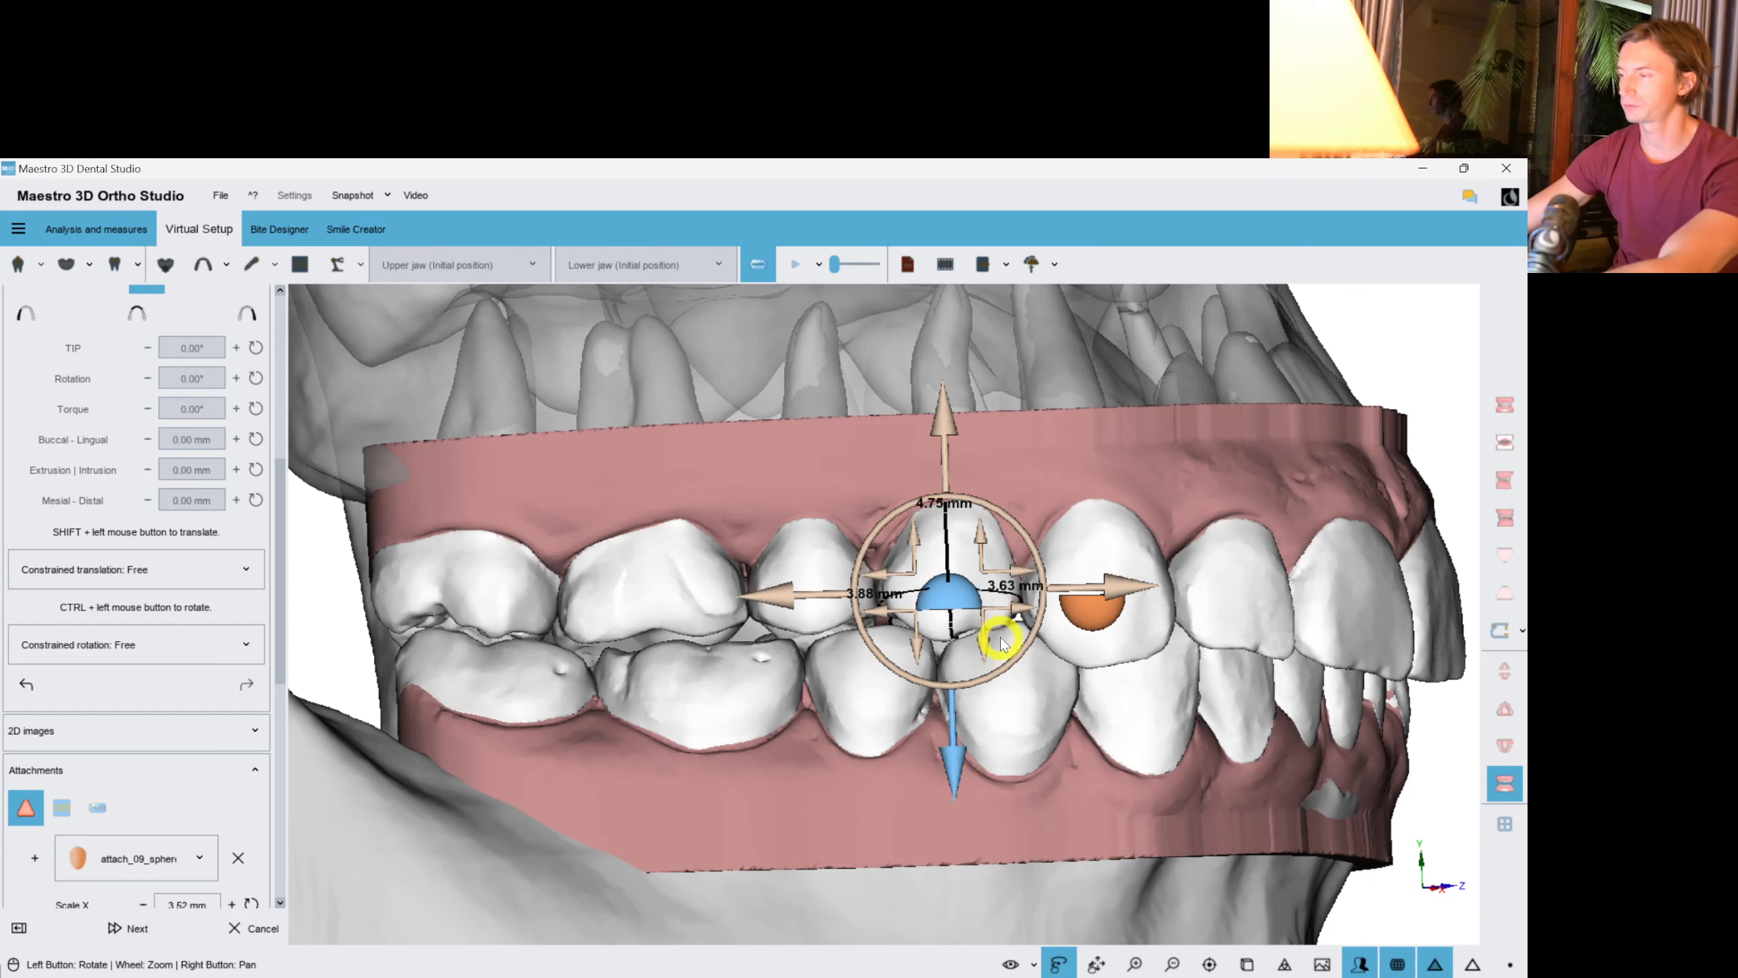
left_click_drag(1030, 644, 857, 508)
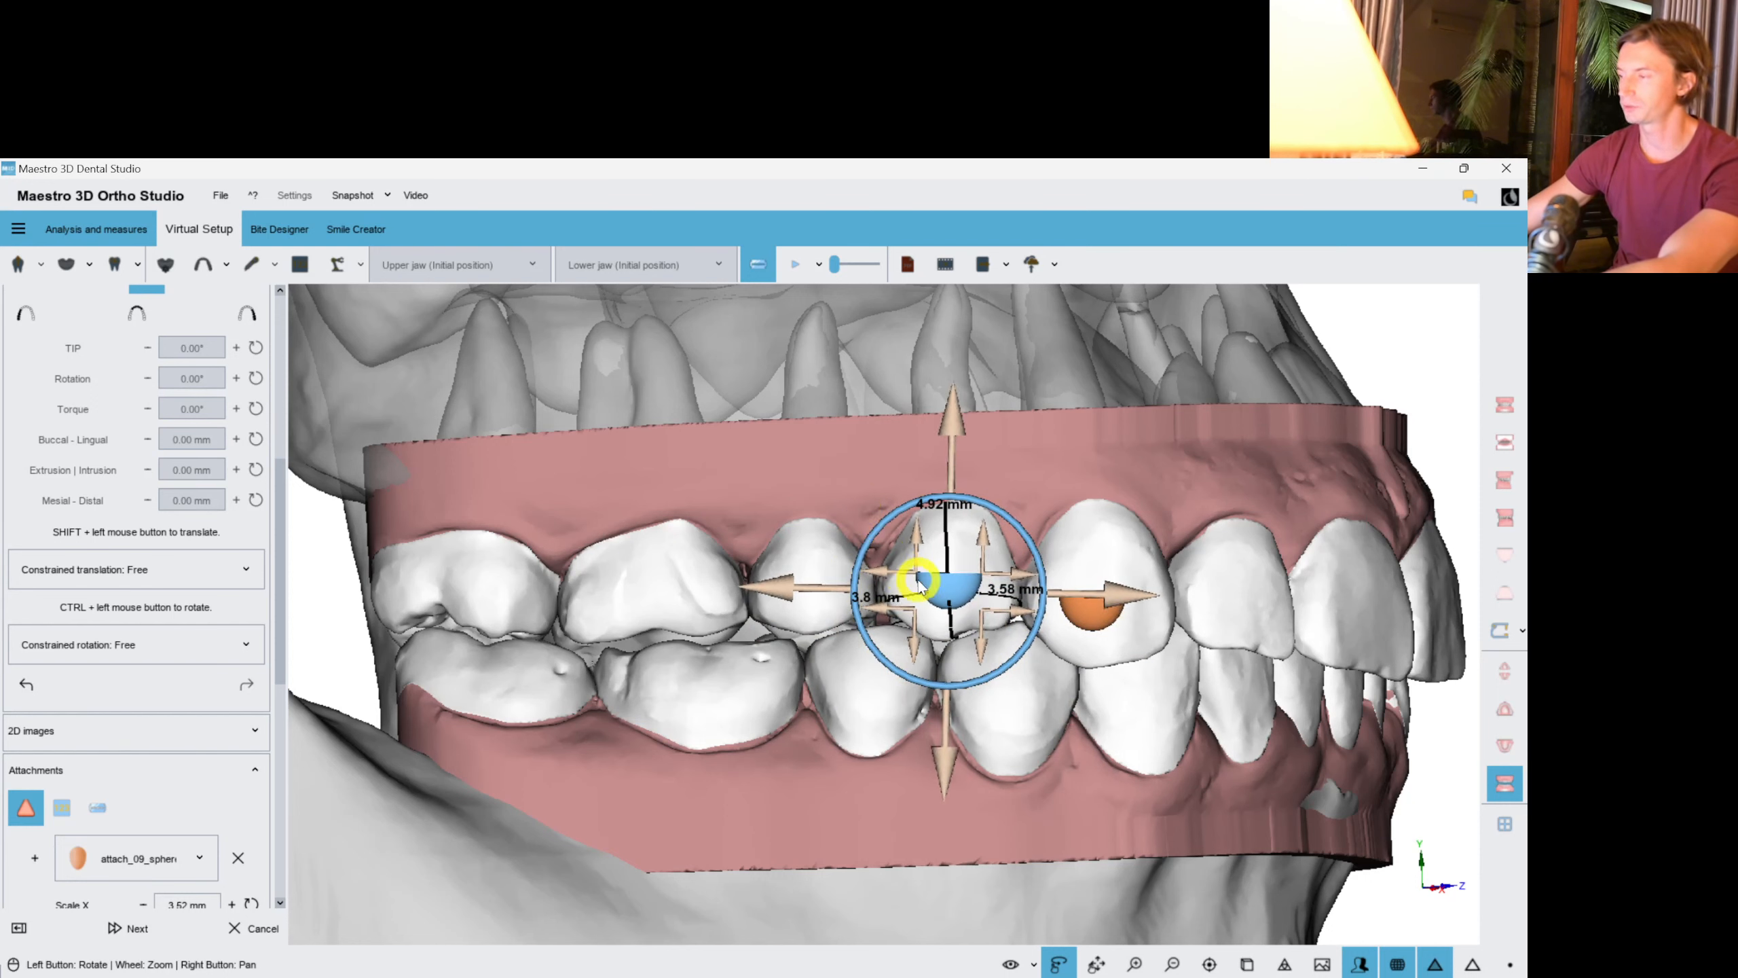
right_click(939, 601)
left_click(988, 508)
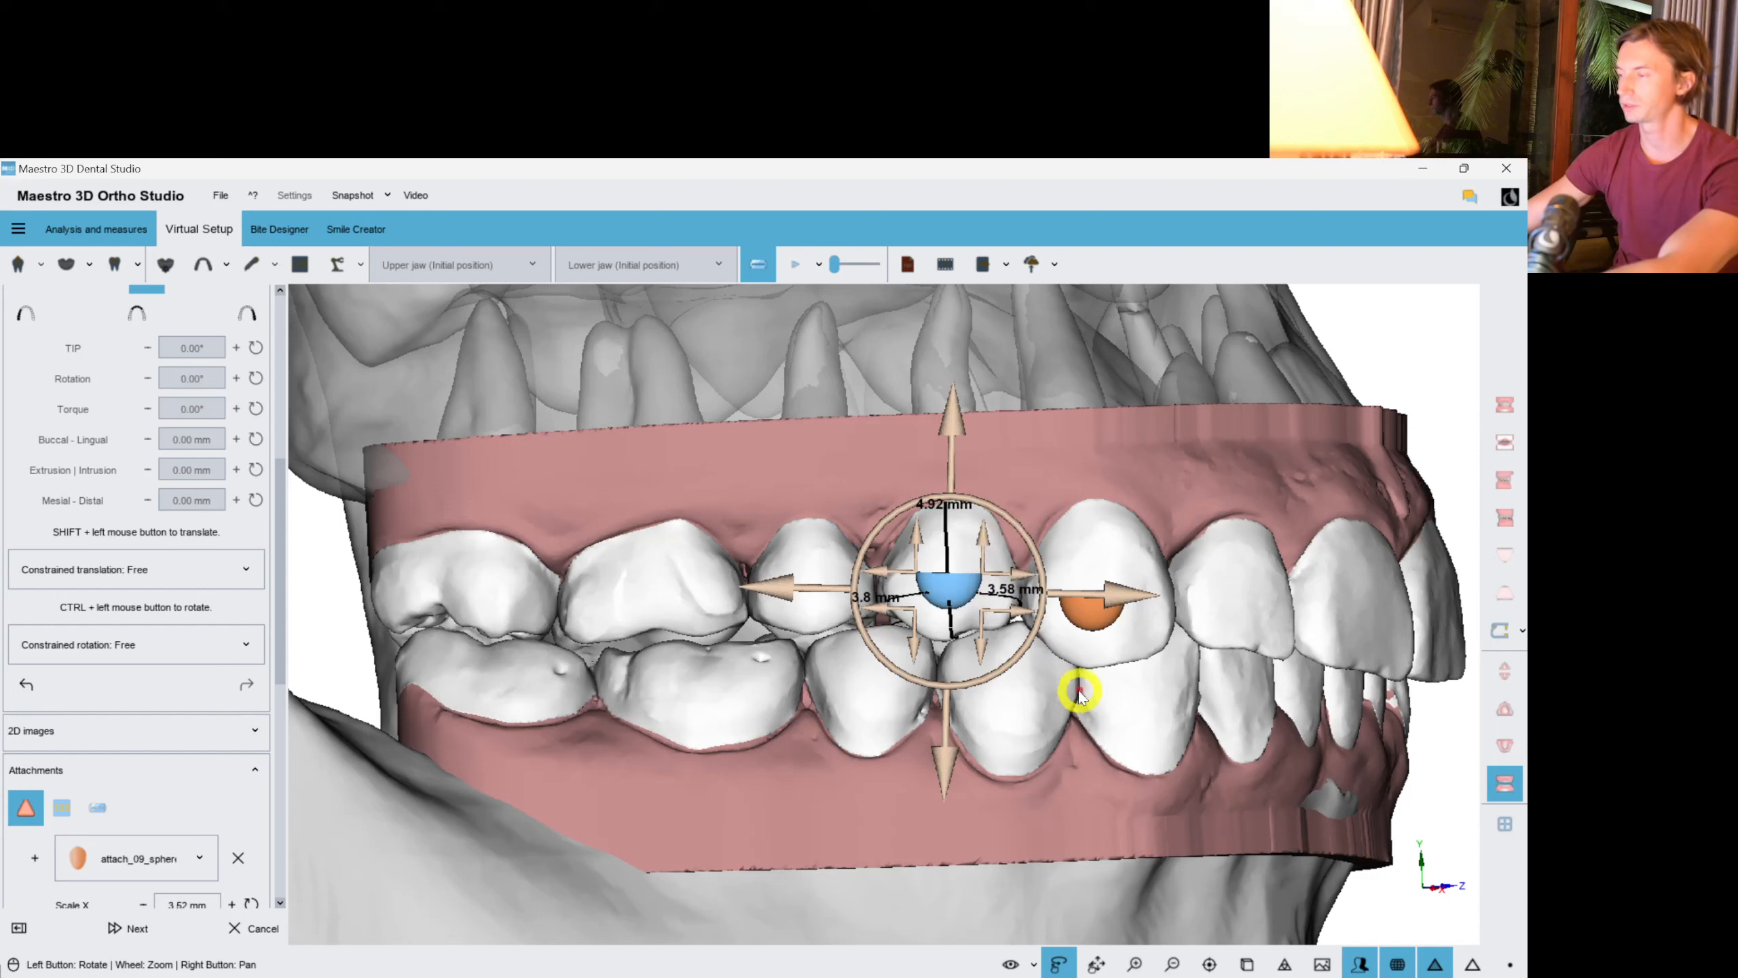
Paste the copied attachment onto lower teeth 44 and 43, rotating each copy so its flat edge faces the gingiva.
right_click(1012, 691)
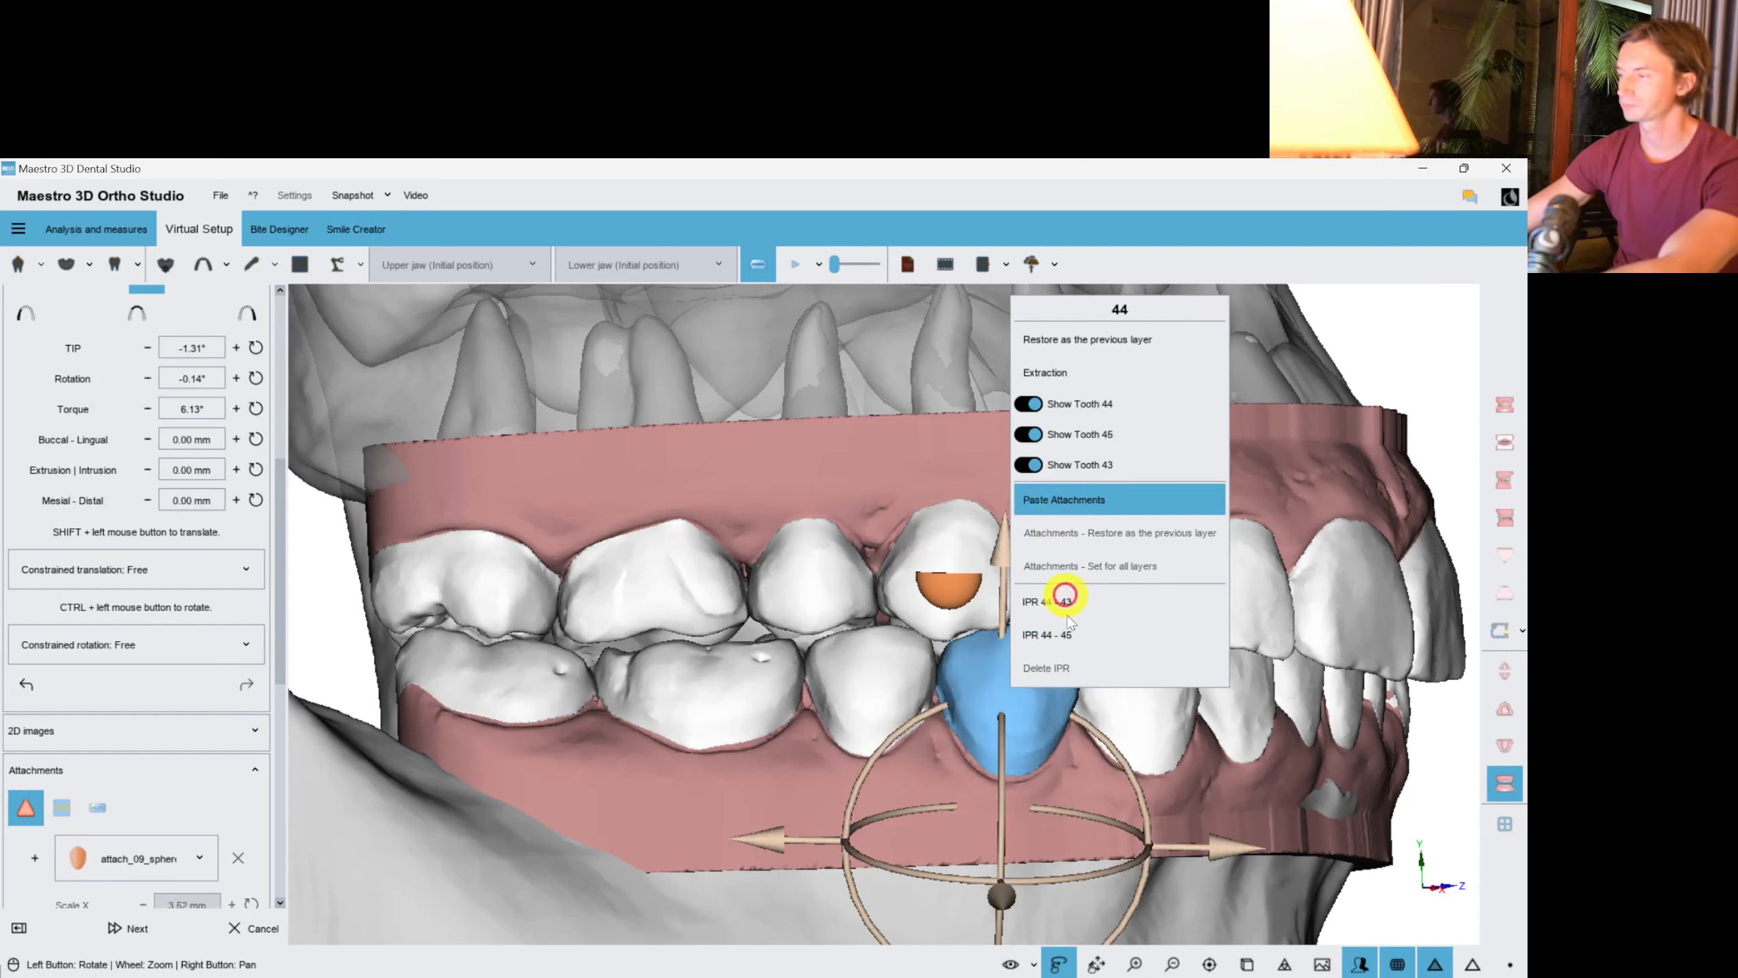
left_click(1059, 503)
left_click_drag(1087, 751, 931, 581)
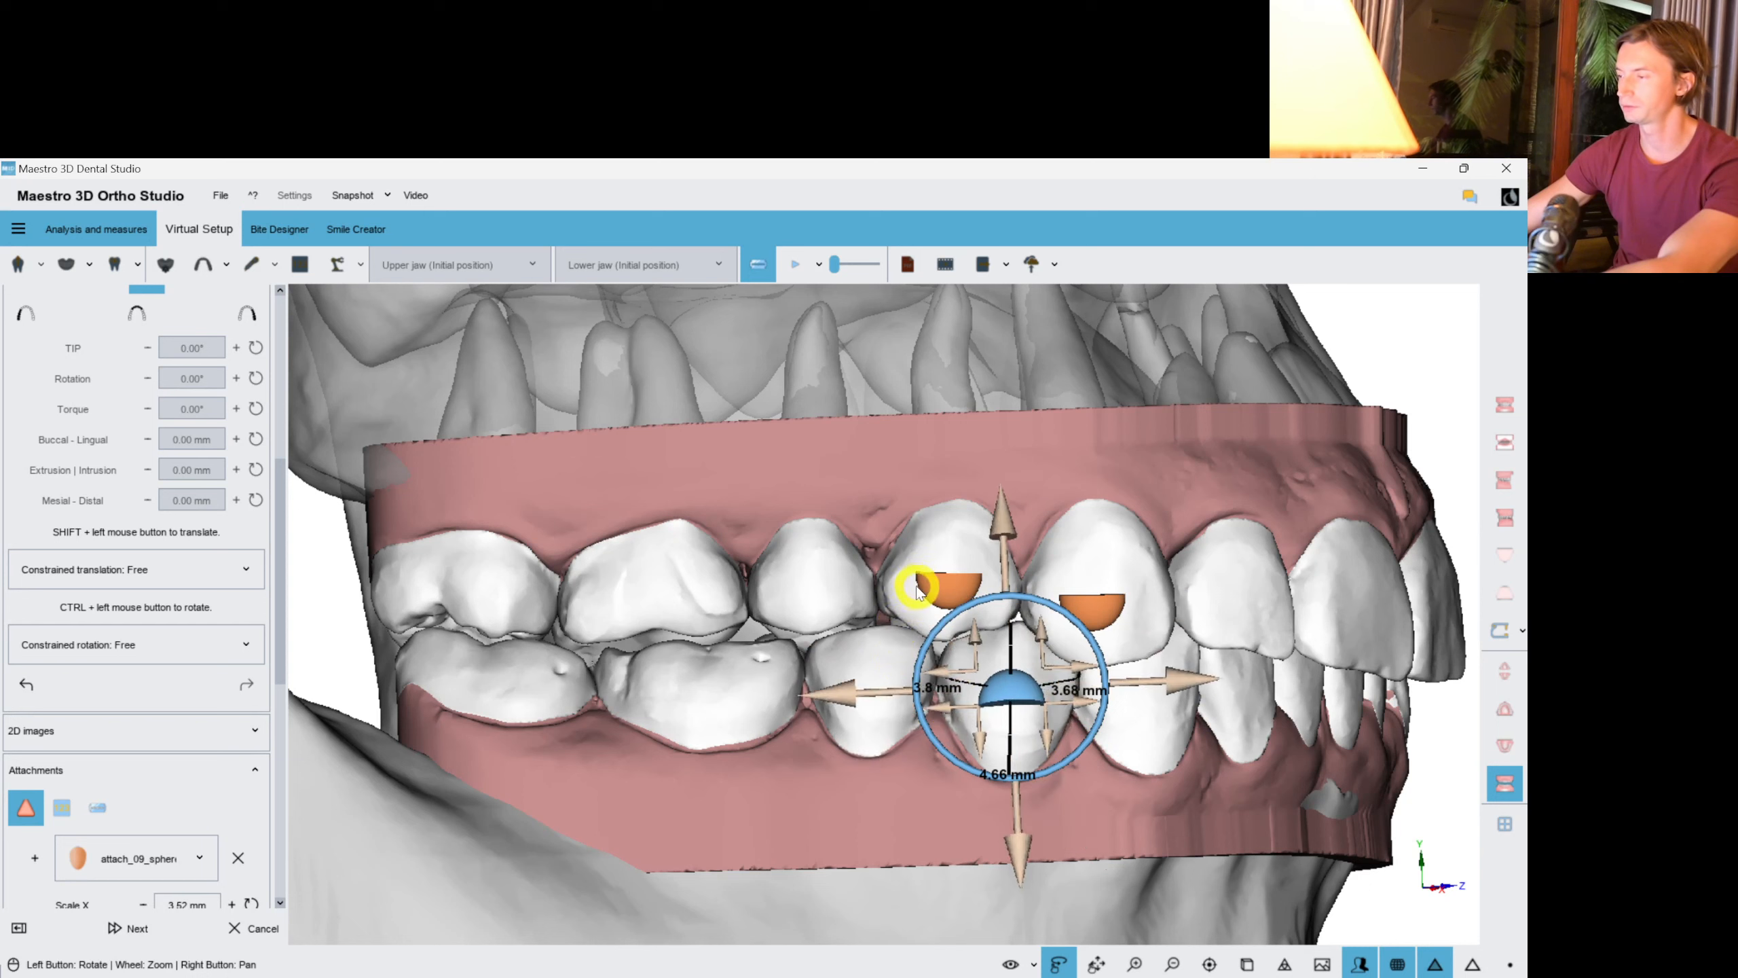
right_click(1156, 688)
left_click(1233, 503)
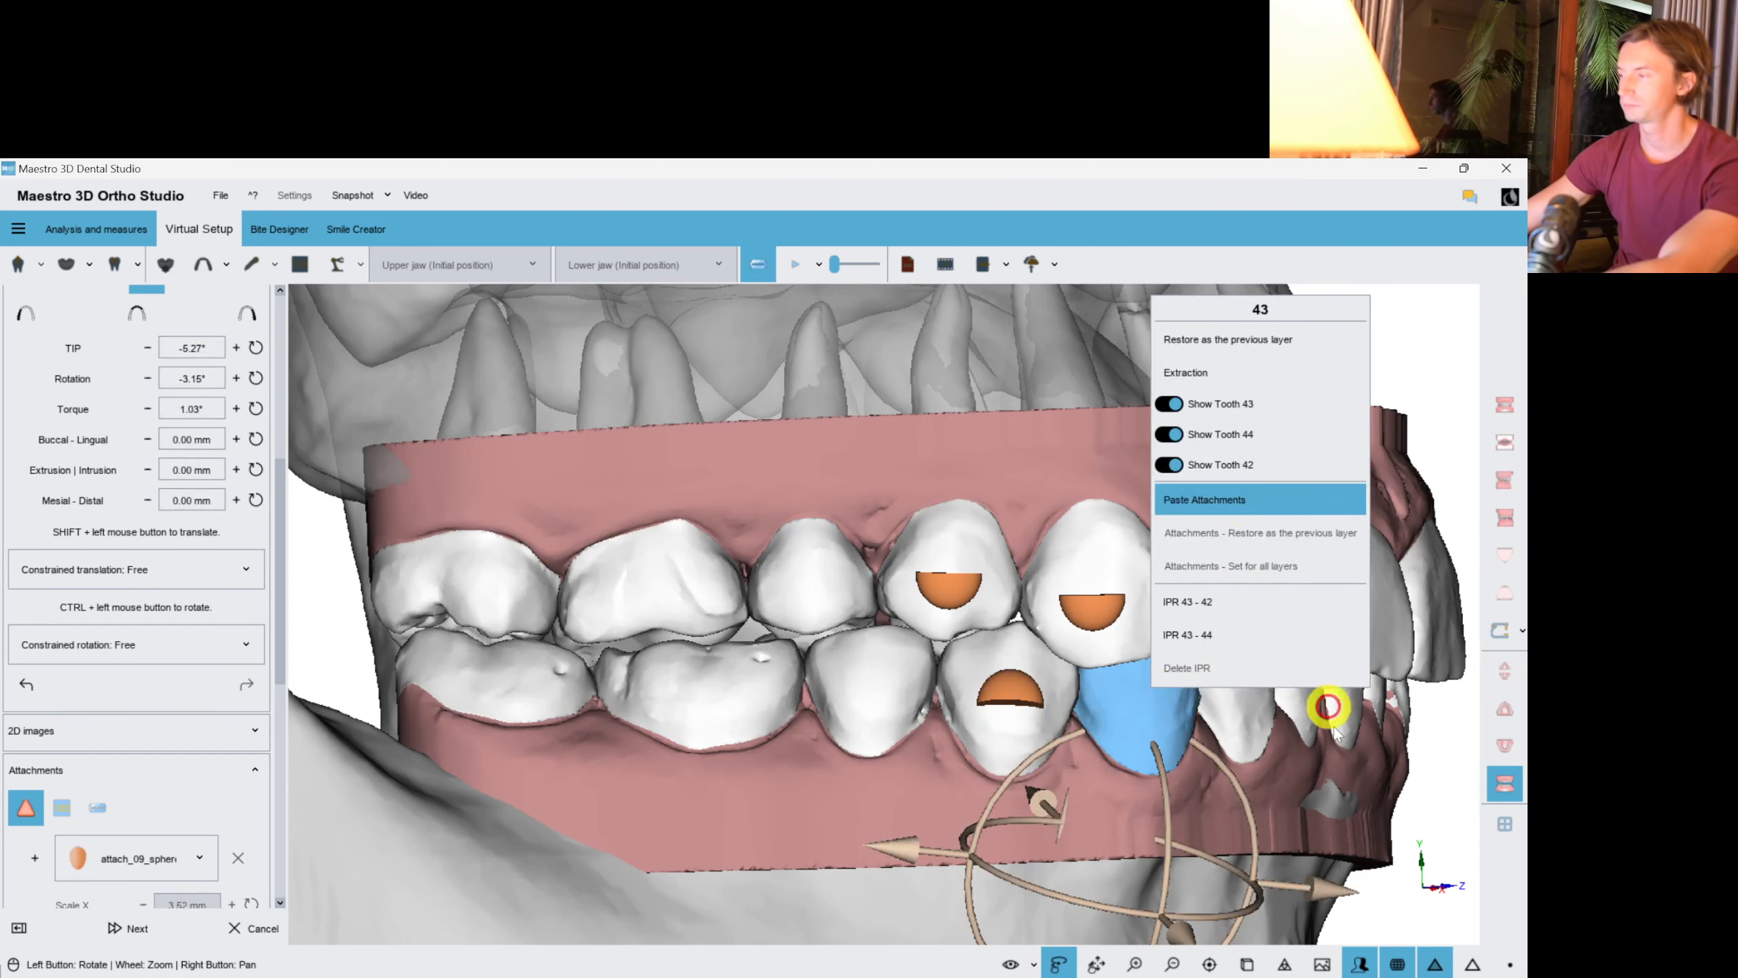
left_click_drag(1301, 738, 1017, 674)
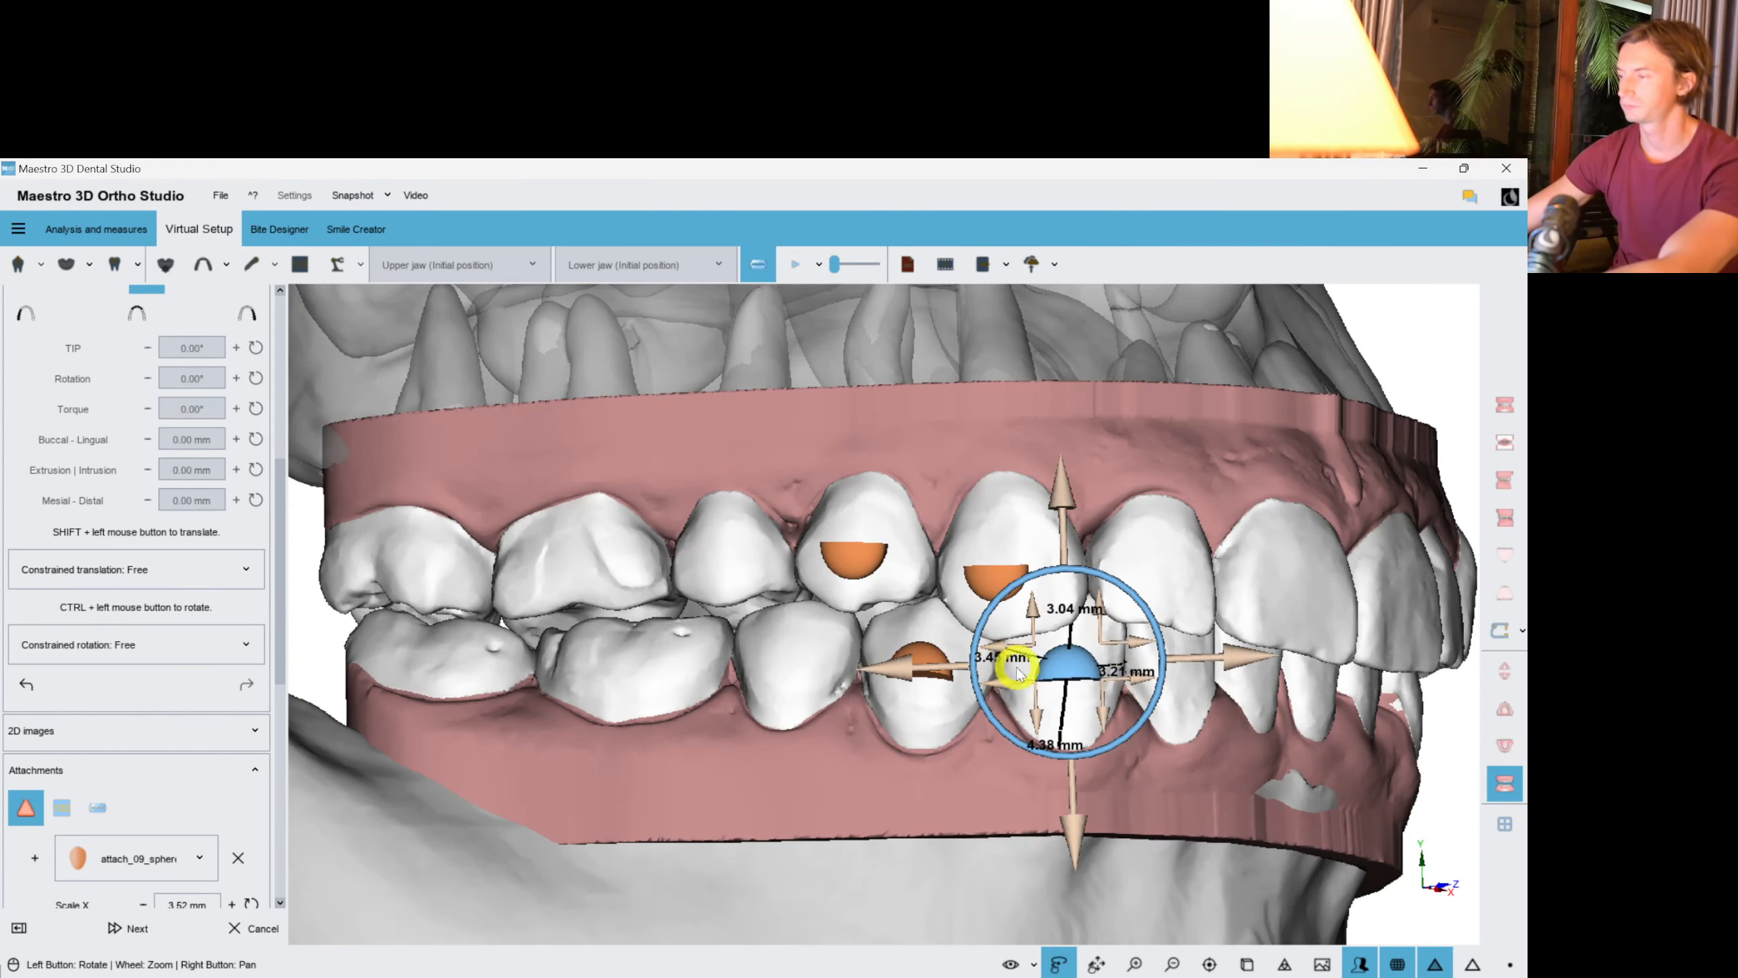
Paste the attachment onto upper teeth 24 and 23, rotating each copy so its flat edge faces the gingiva.
left_click_drag(1188, 647, 1106, 622)
right_click(1112, 622)
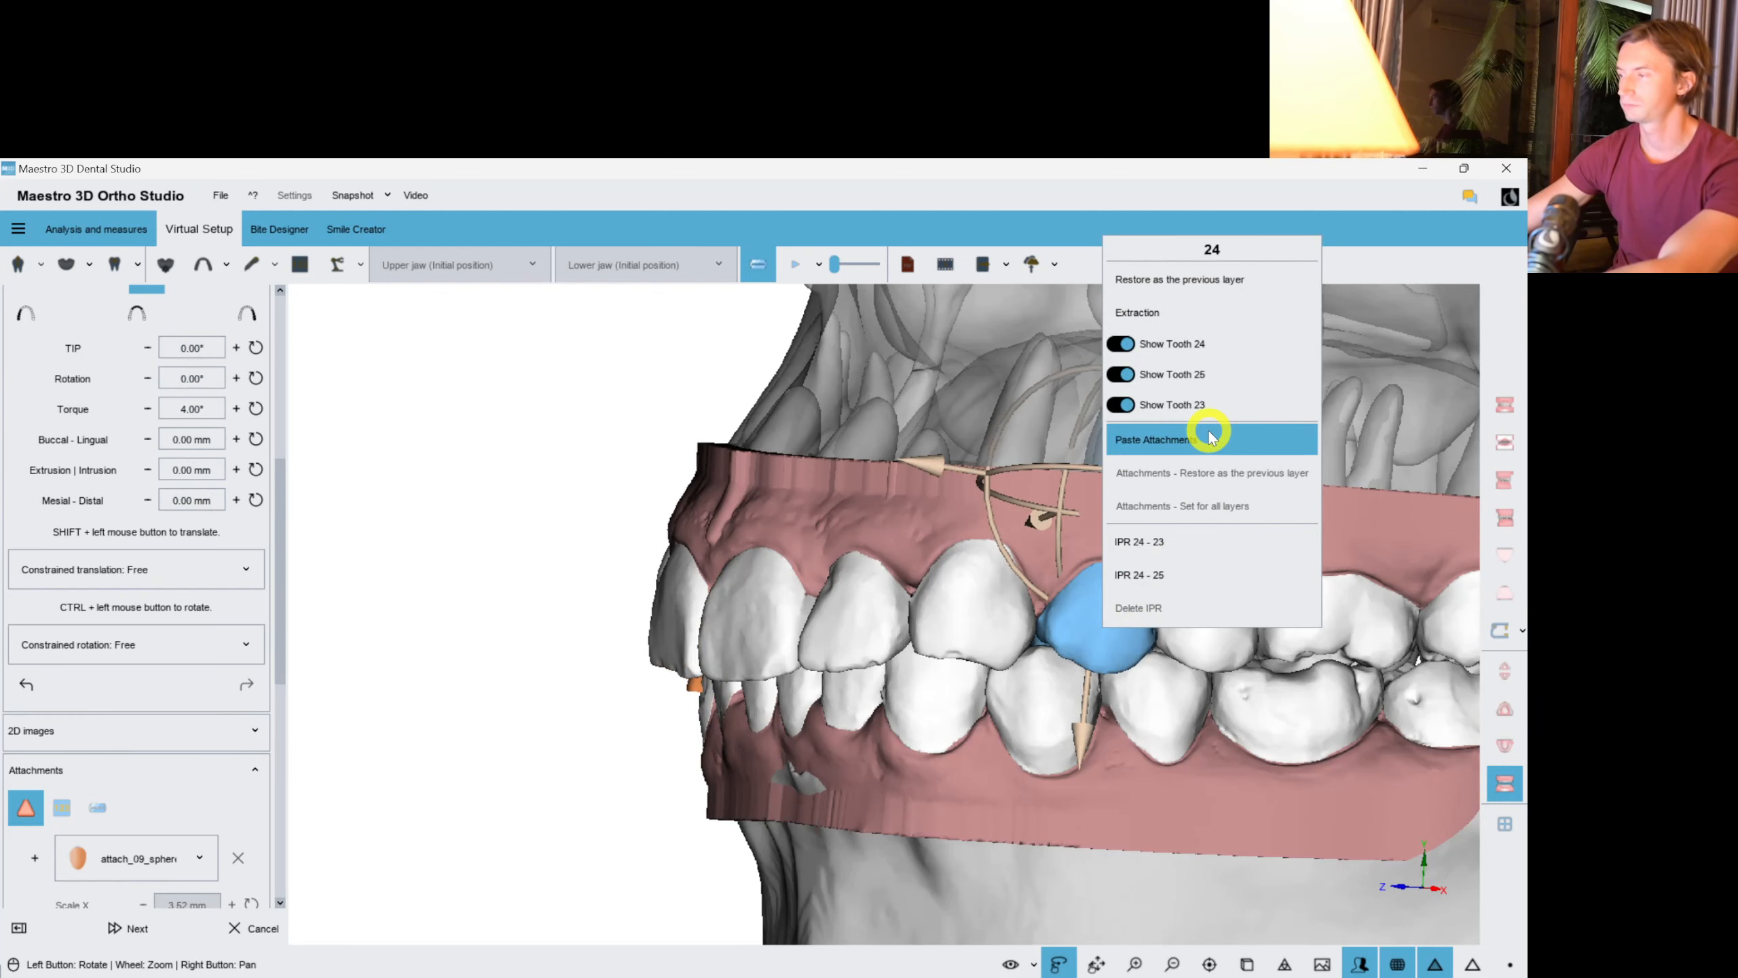
left_click_drag(1341, 603, 1225, 640)
scroll(1160, 655, "up", 3)
right_click_drag(1129, 651, 856, 620)
left_click_drag(1079, 585, 886, 792)
left_click_drag(970, 642, 801, 527)
right_click(683, 589)
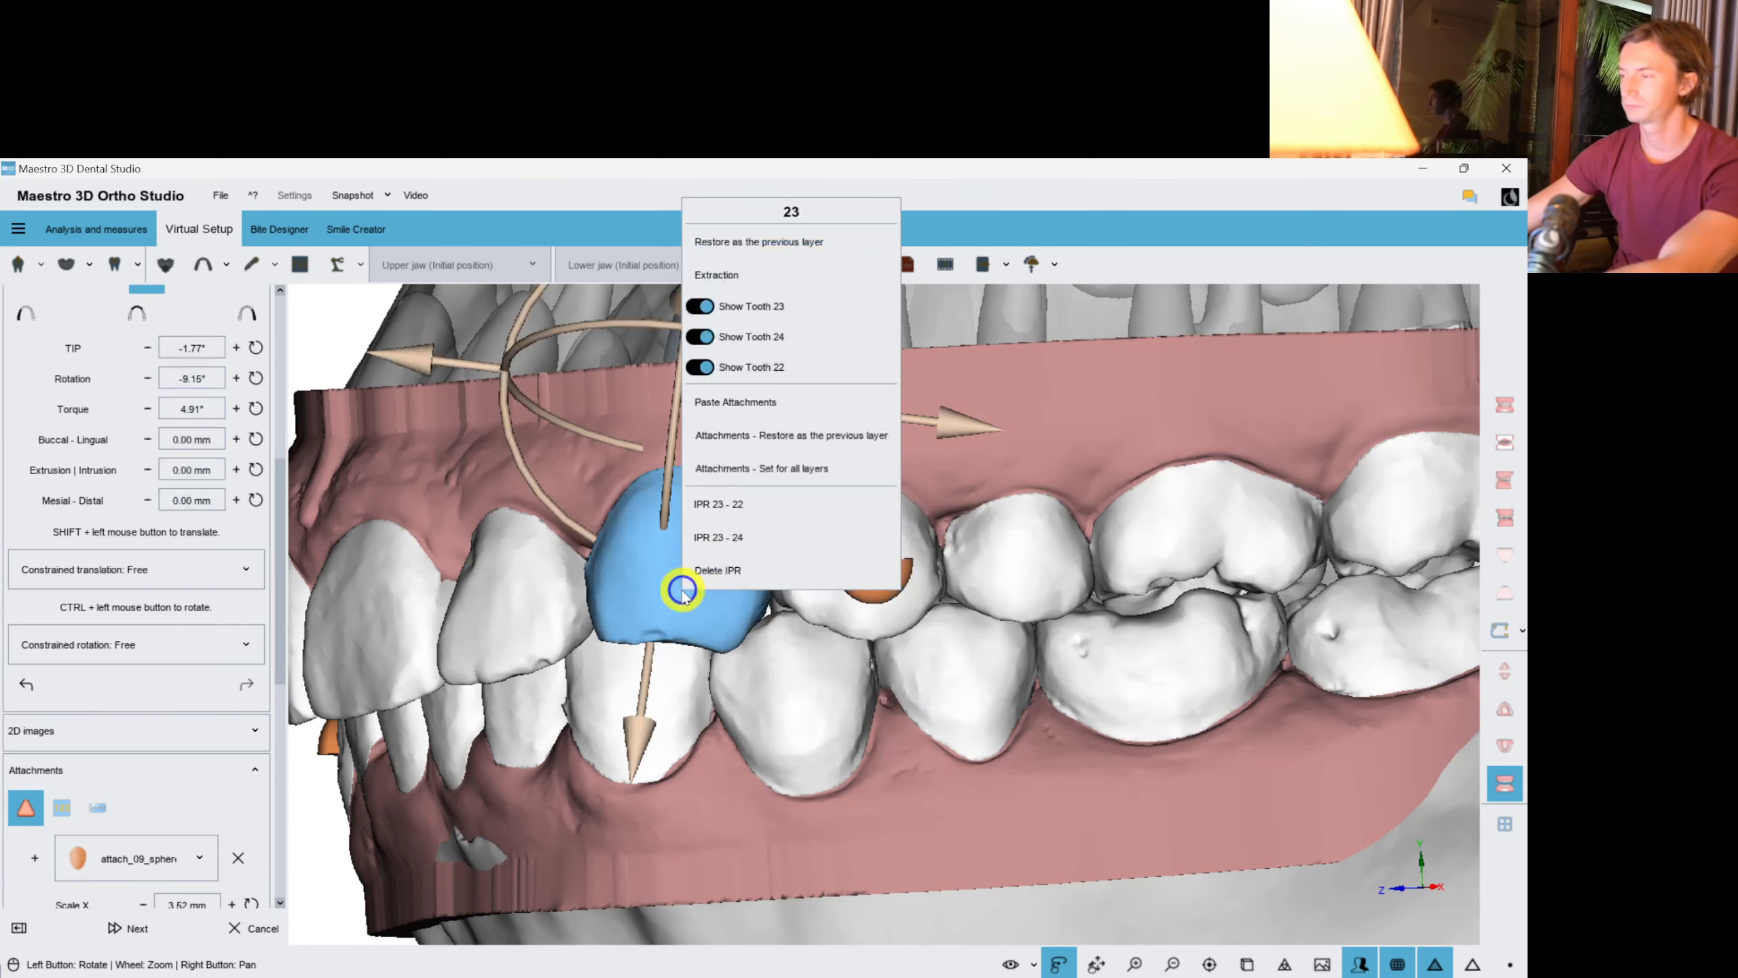
left_click(746, 404)
left_click_drag(772, 660, 576, 548)
Paste the attachment onto lower premolar 34, rotate its flat edge toward the gingiva and shift it slightly gingivally.
right_click(798, 676)
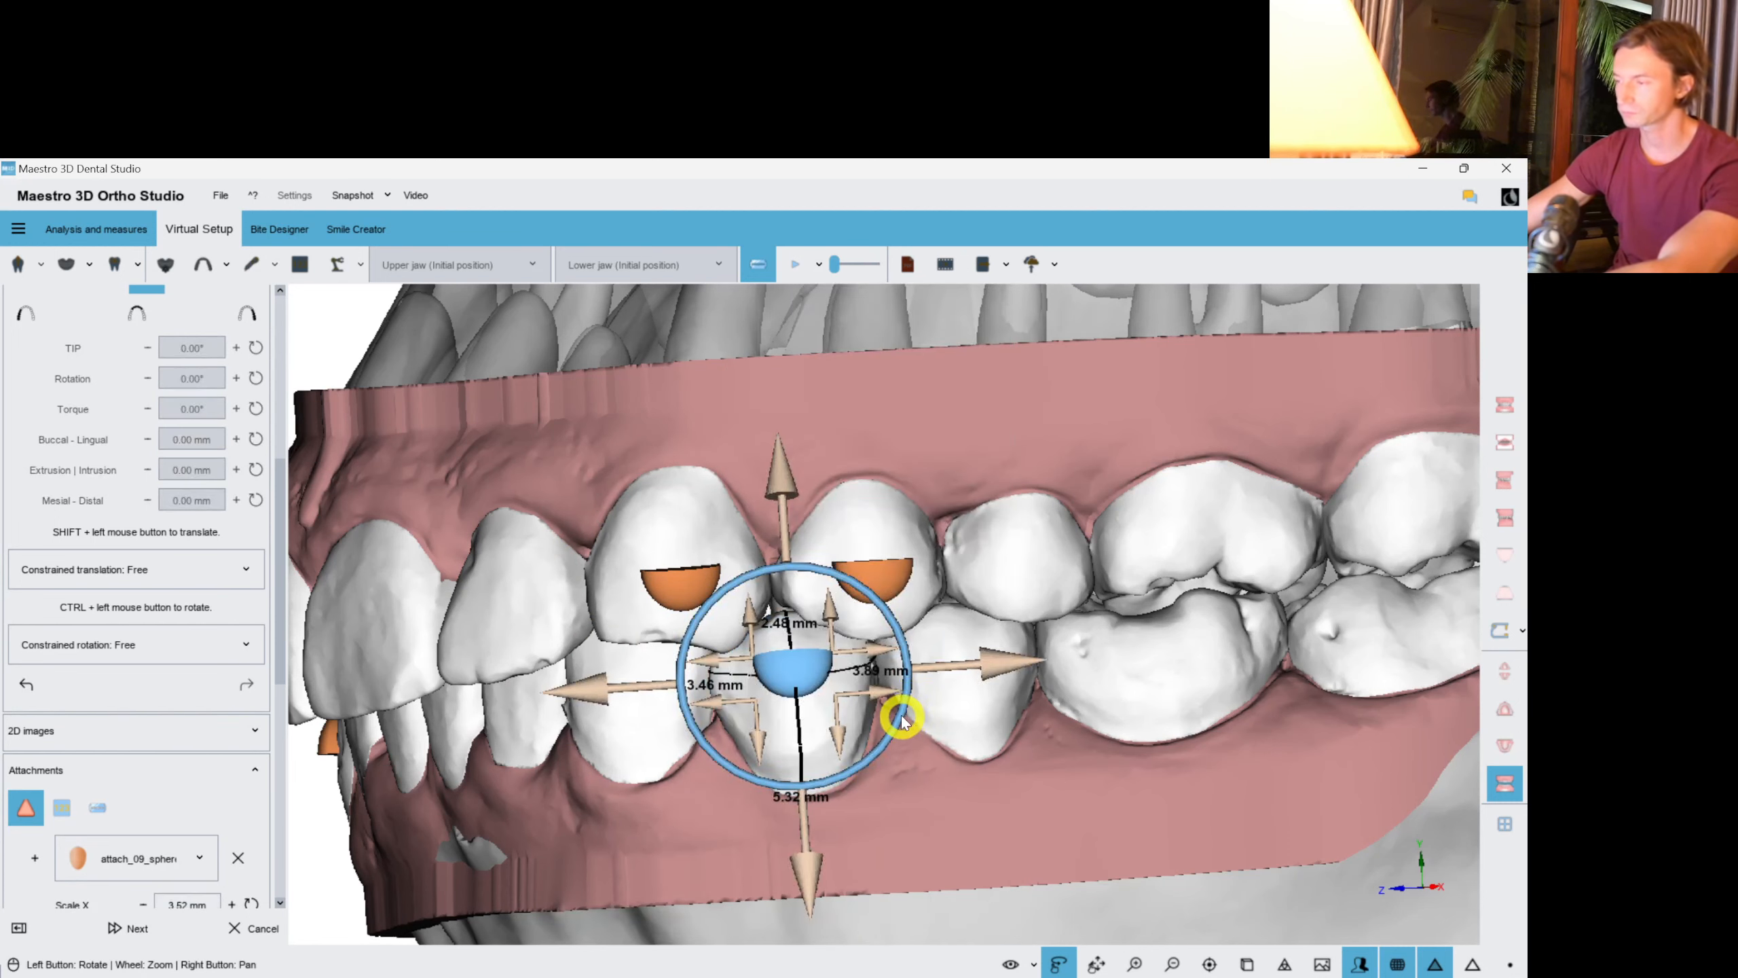
left_click_drag(902, 718, 701, 637)
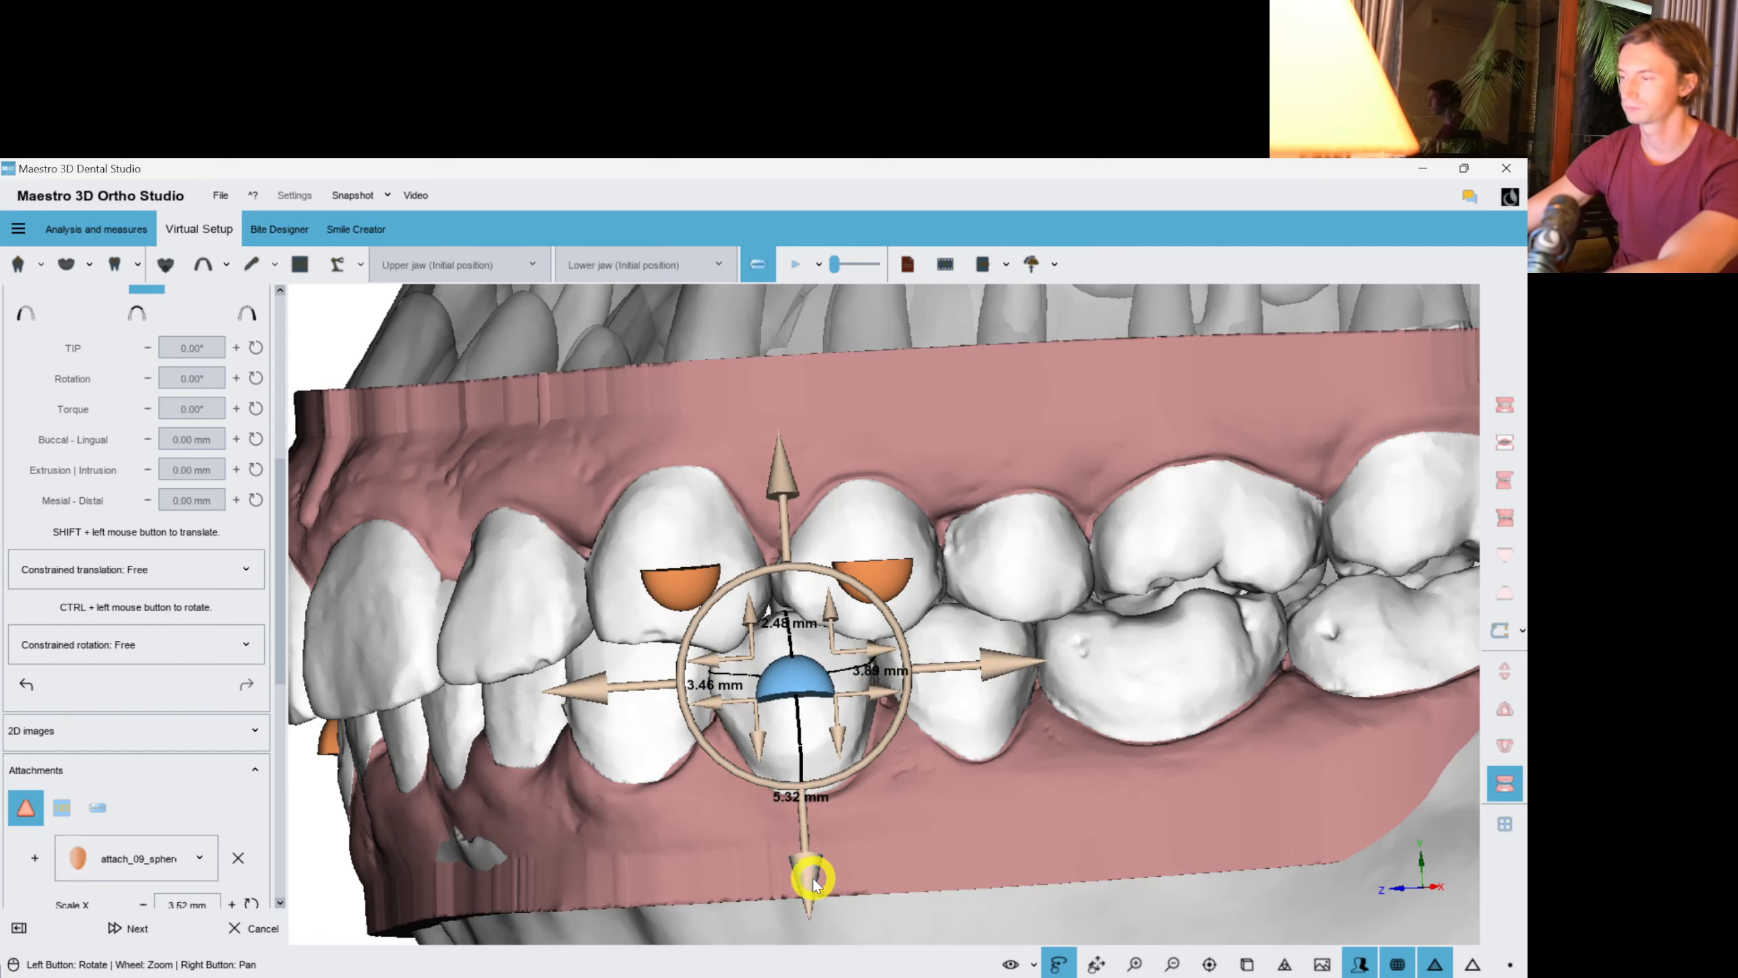
left_click_drag(812, 883, 814, 896)
Paste the attachment onto lower canine 33, turn its flat edge toward the gingiva and check the attachments on both sides.
right_click(642, 677)
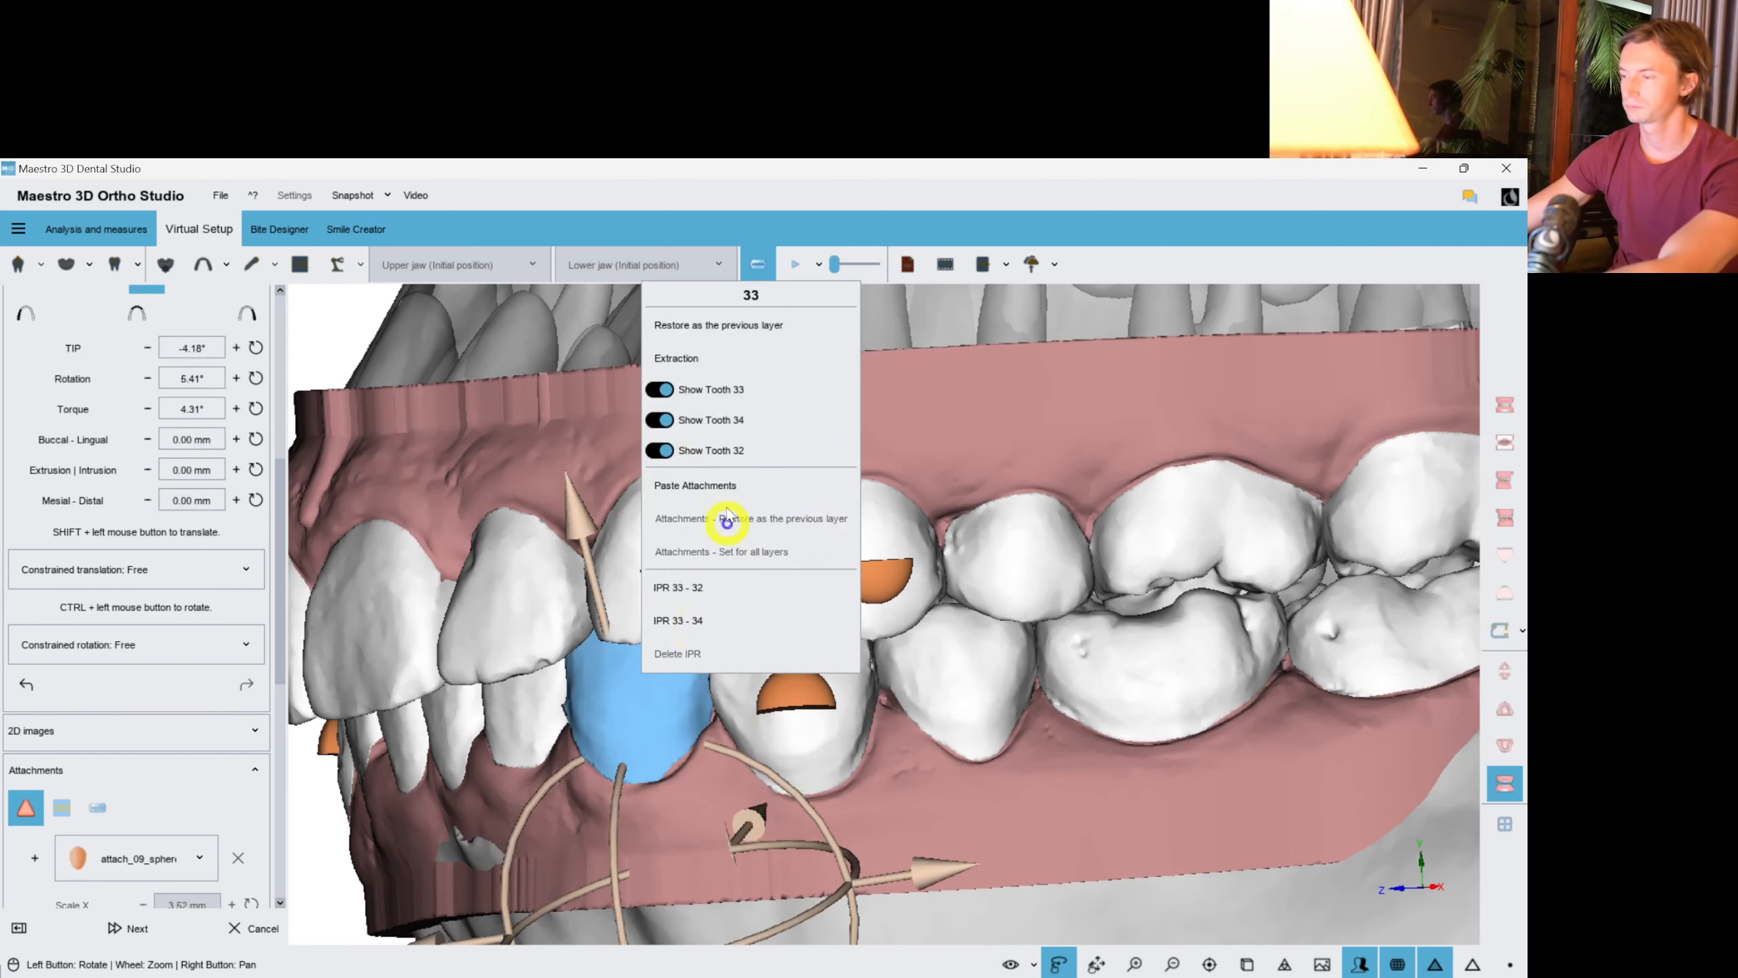
left_click(724, 487)
left_click_drag(1017, 582, 832, 691)
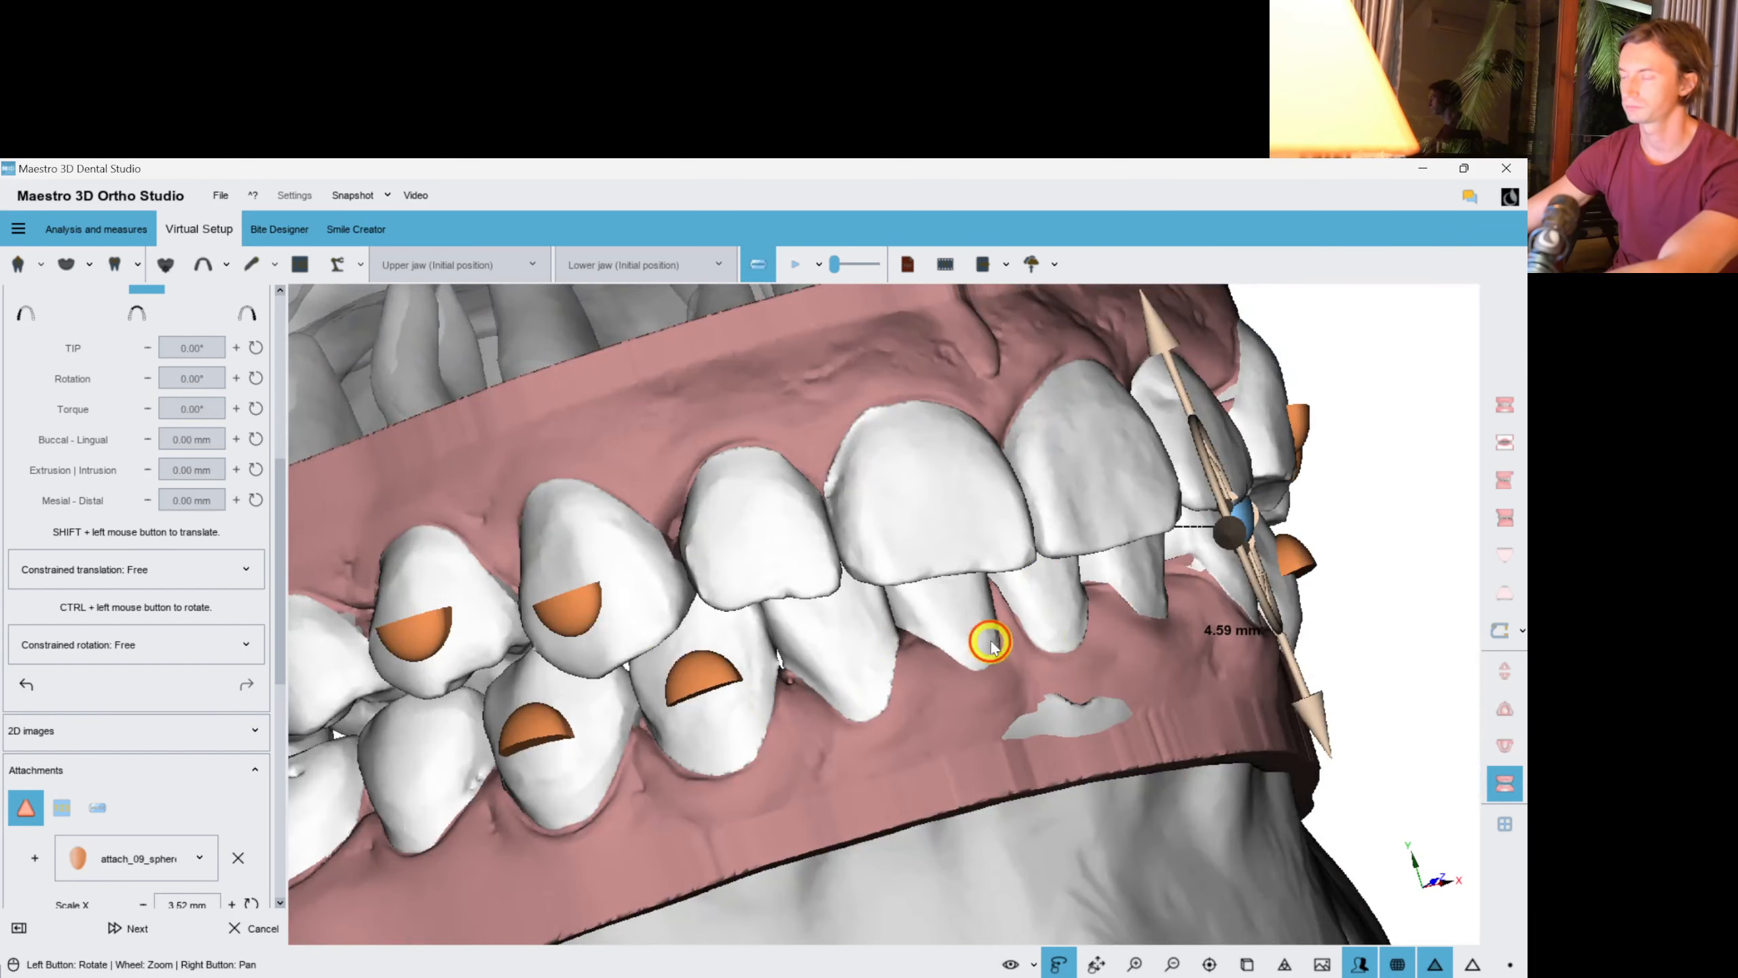
left_click_drag(990, 643, 862, 652)
left_click_drag(1037, 585, 483, 548)
left_click_drag(510, 504, 526, 490)
left_click_drag(586, 790, 584, 797)
left_click(1003, 413)
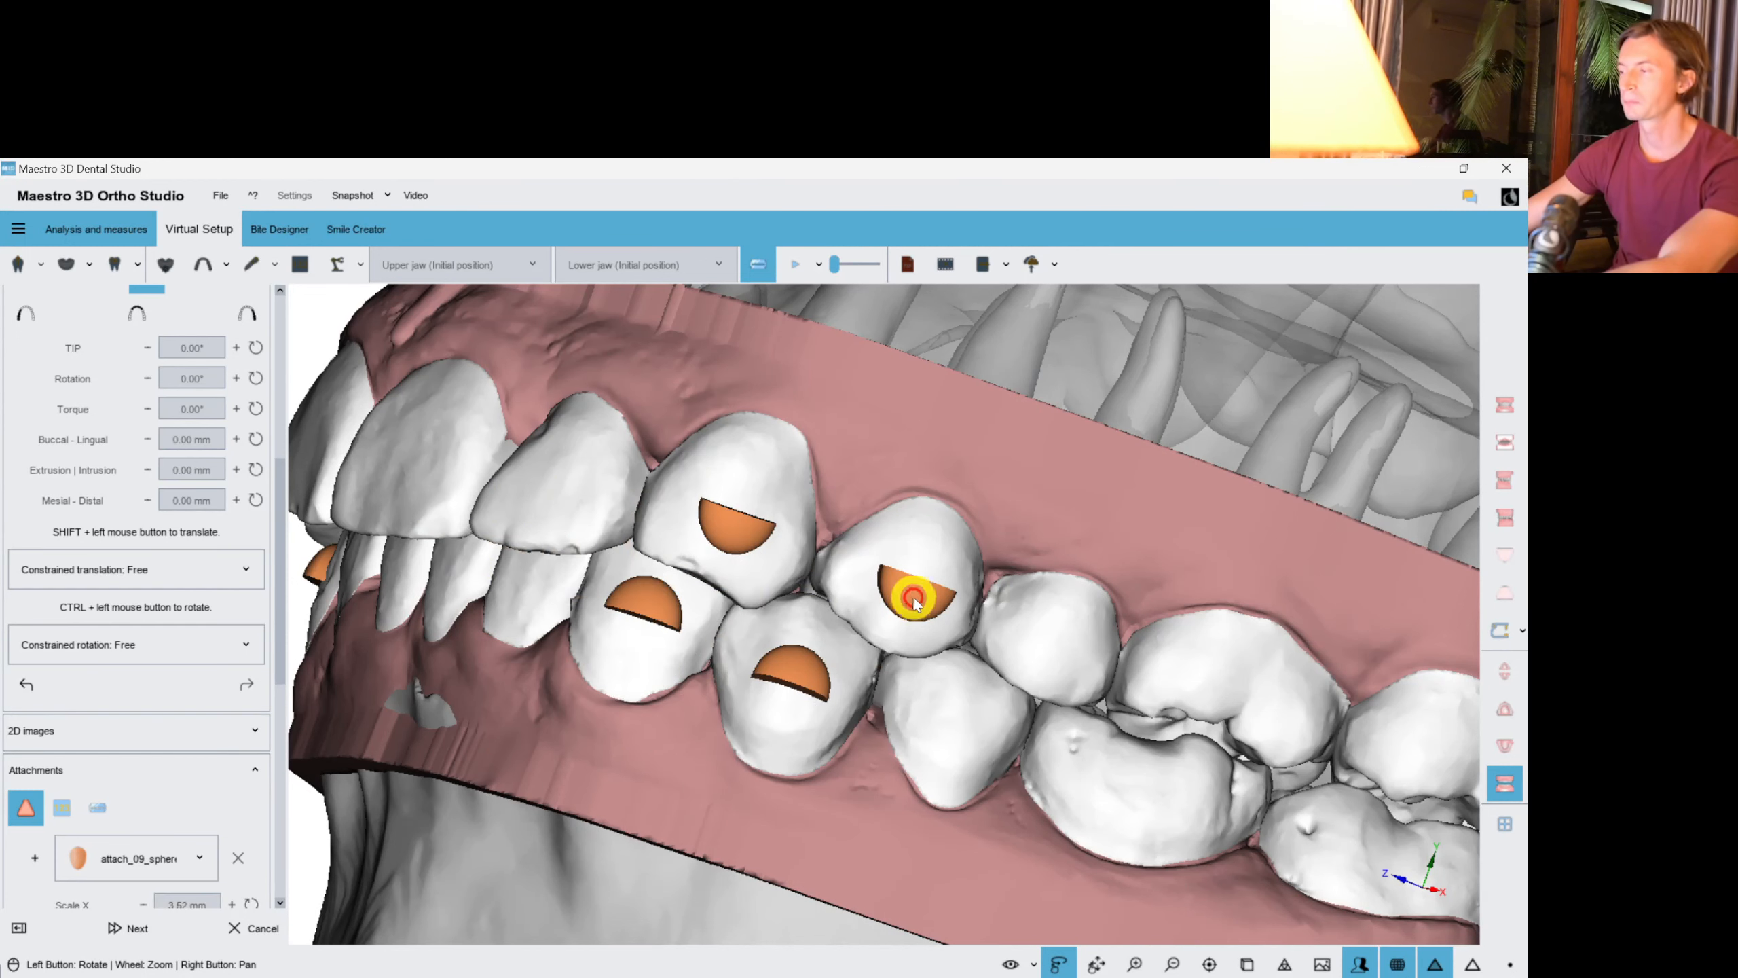
scroll(914, 599, "down", 1)
left_click_drag(1305, 619, 1292, 608)
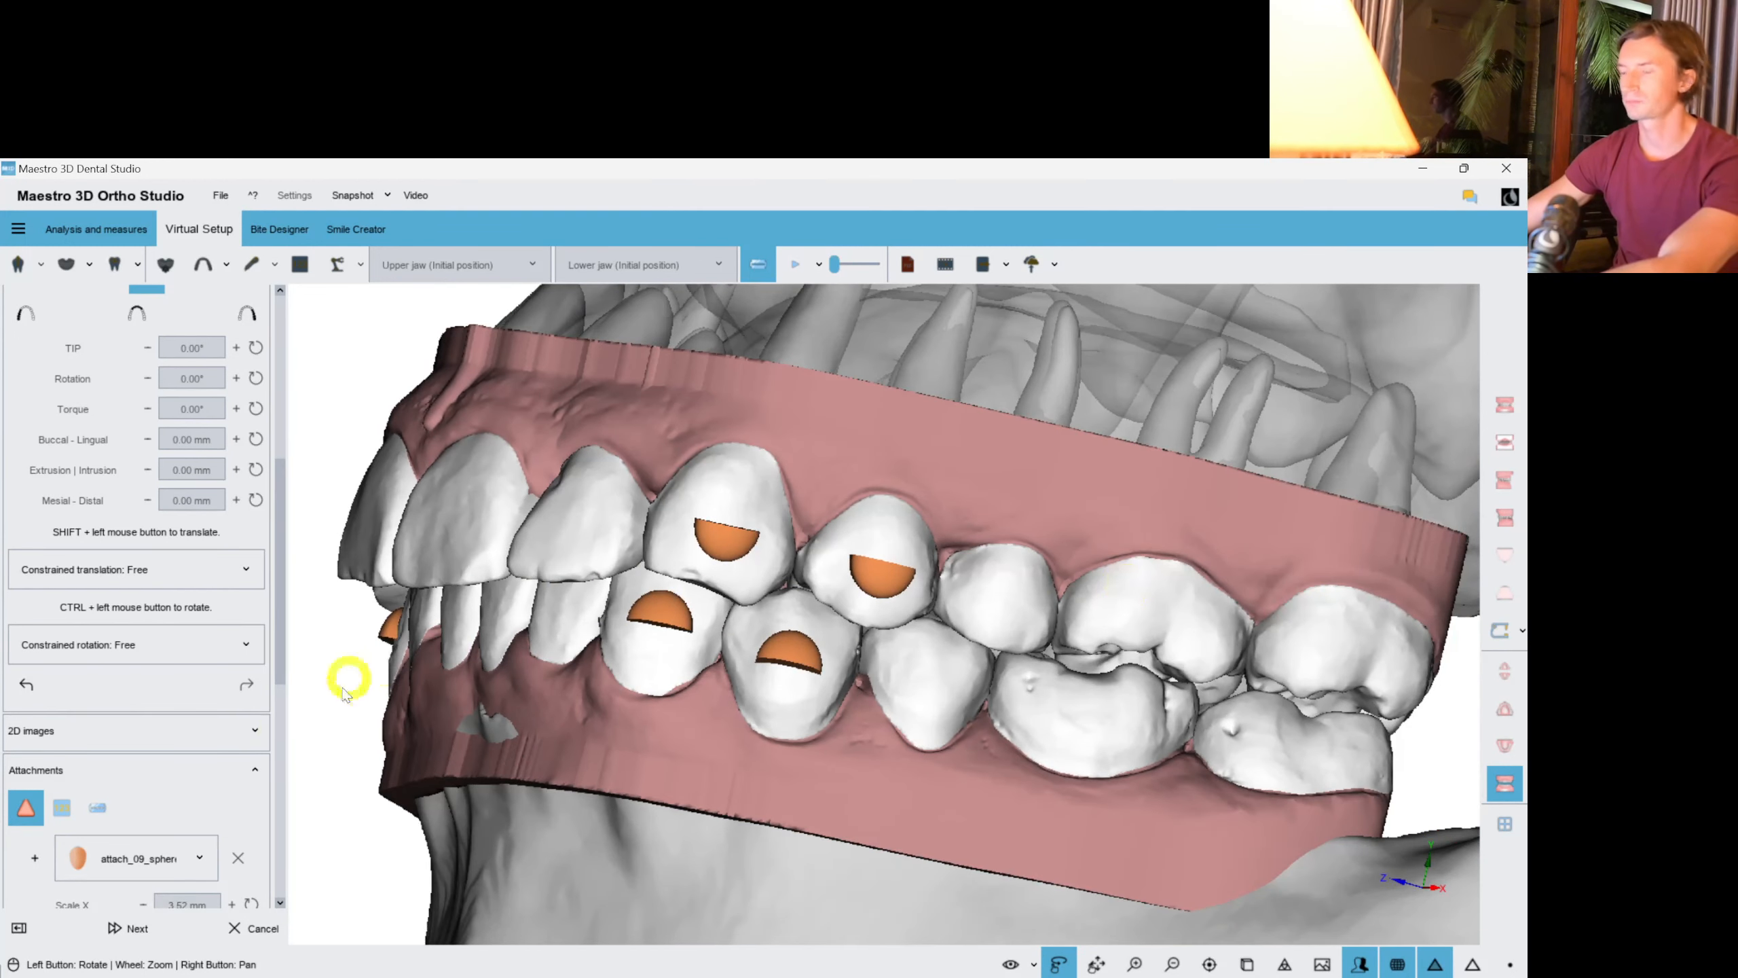
Place an attach2 attachment on the buccal surface of the upper left first molar and stretch its X scale to 2.33 mm.
left_click(118, 866)
left_click(127, 510)
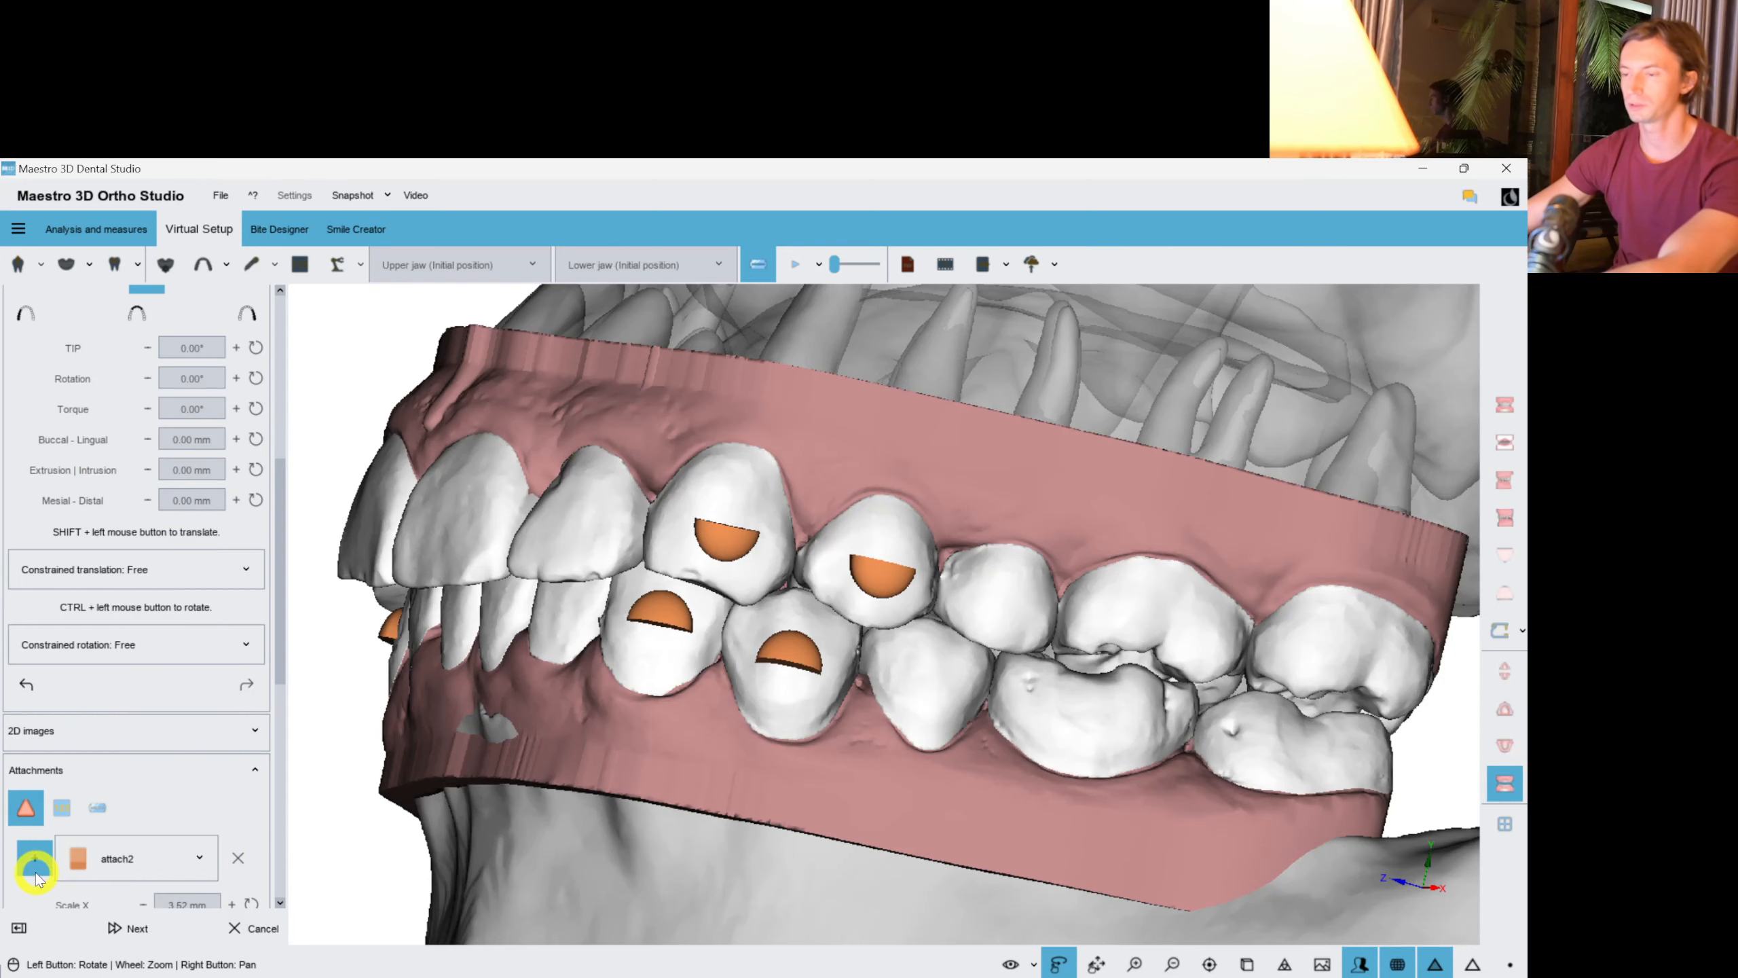
left_click_drag(862, 431, 894, 551)
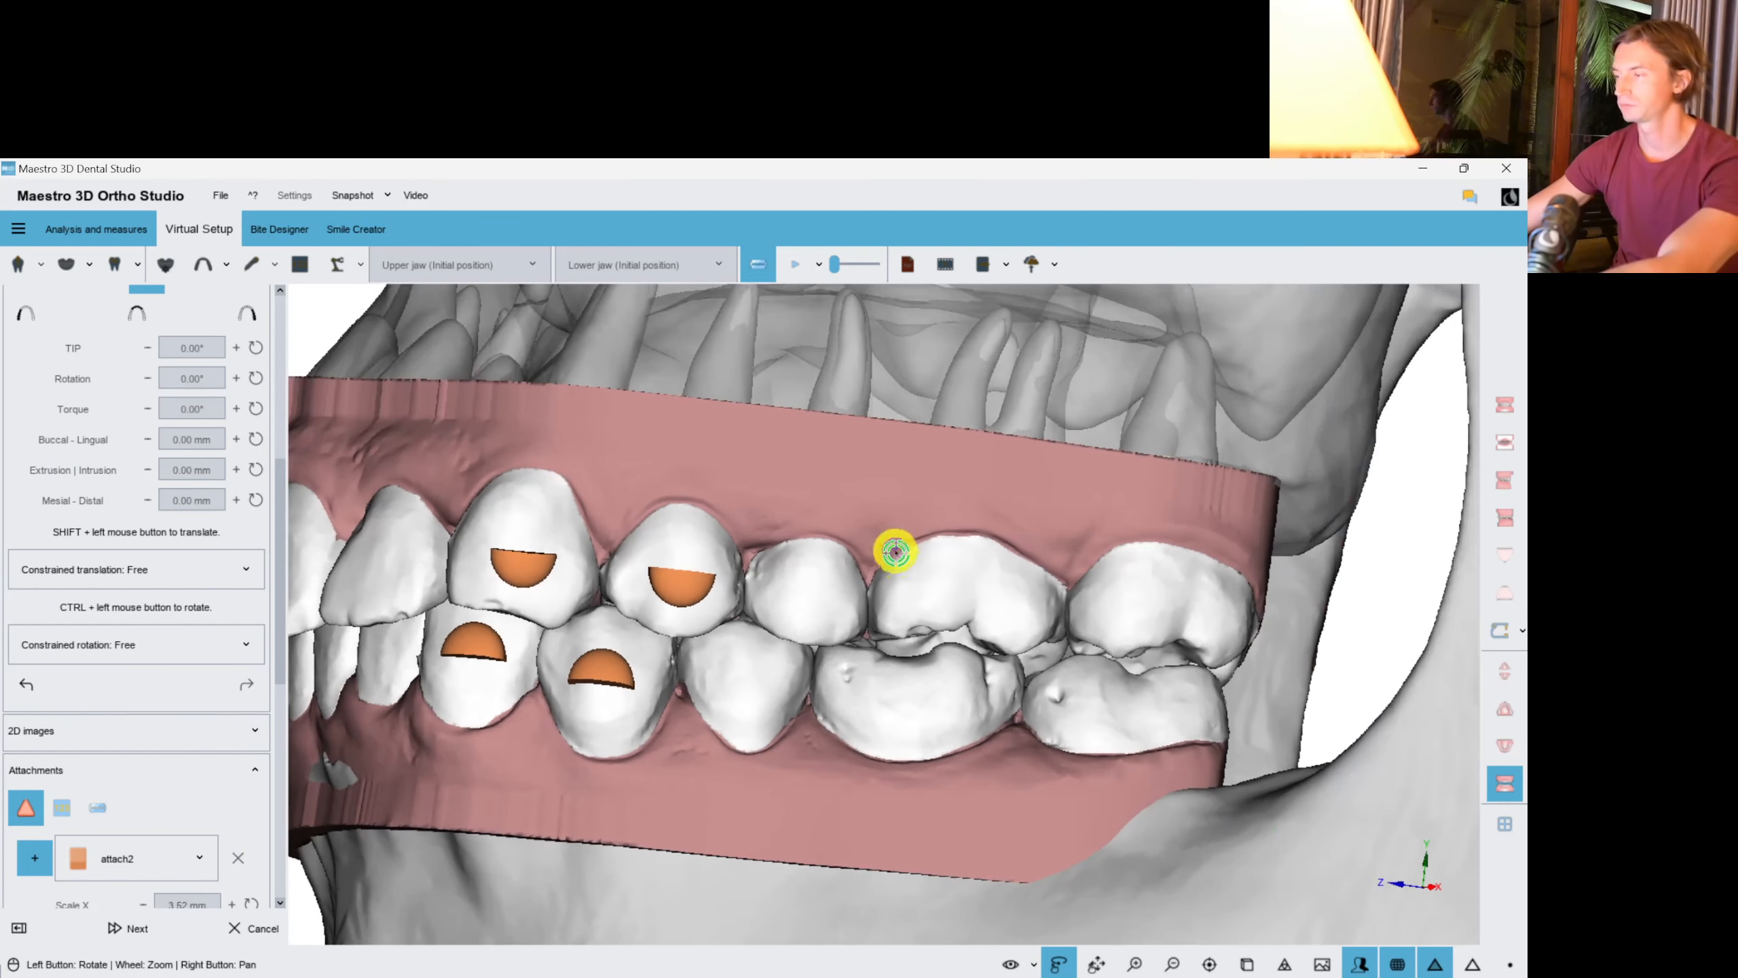
left_click(941, 586)
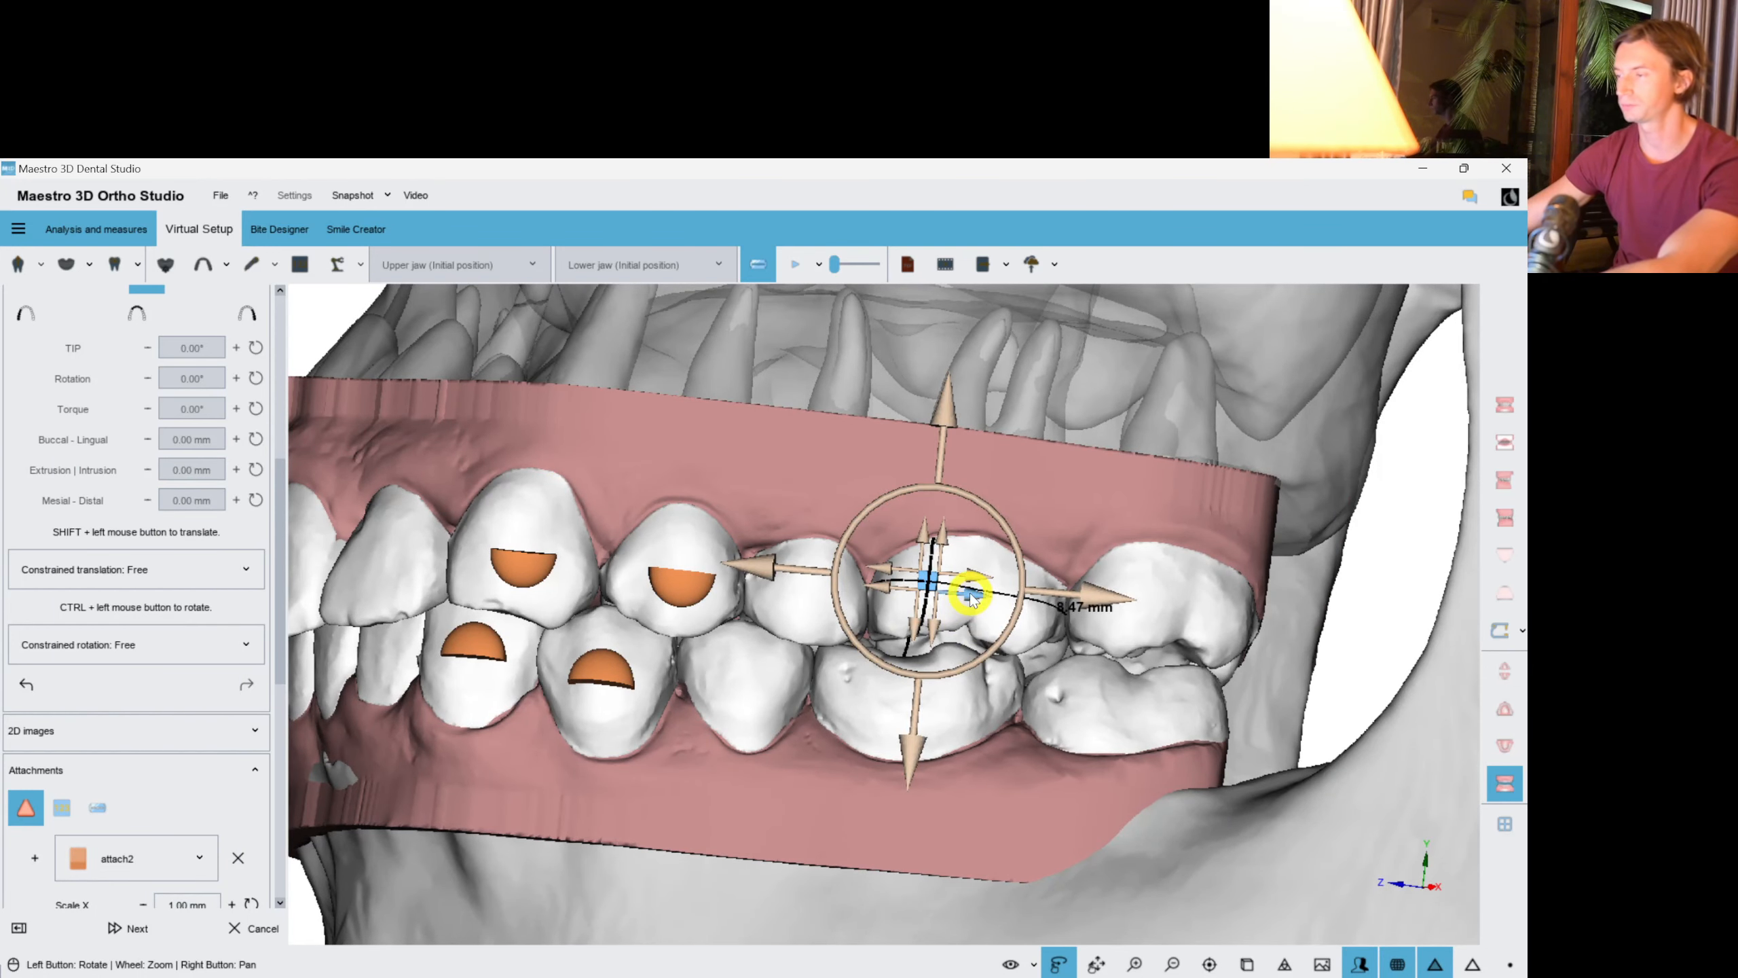
left_click_drag(971, 598, 1105, 597)
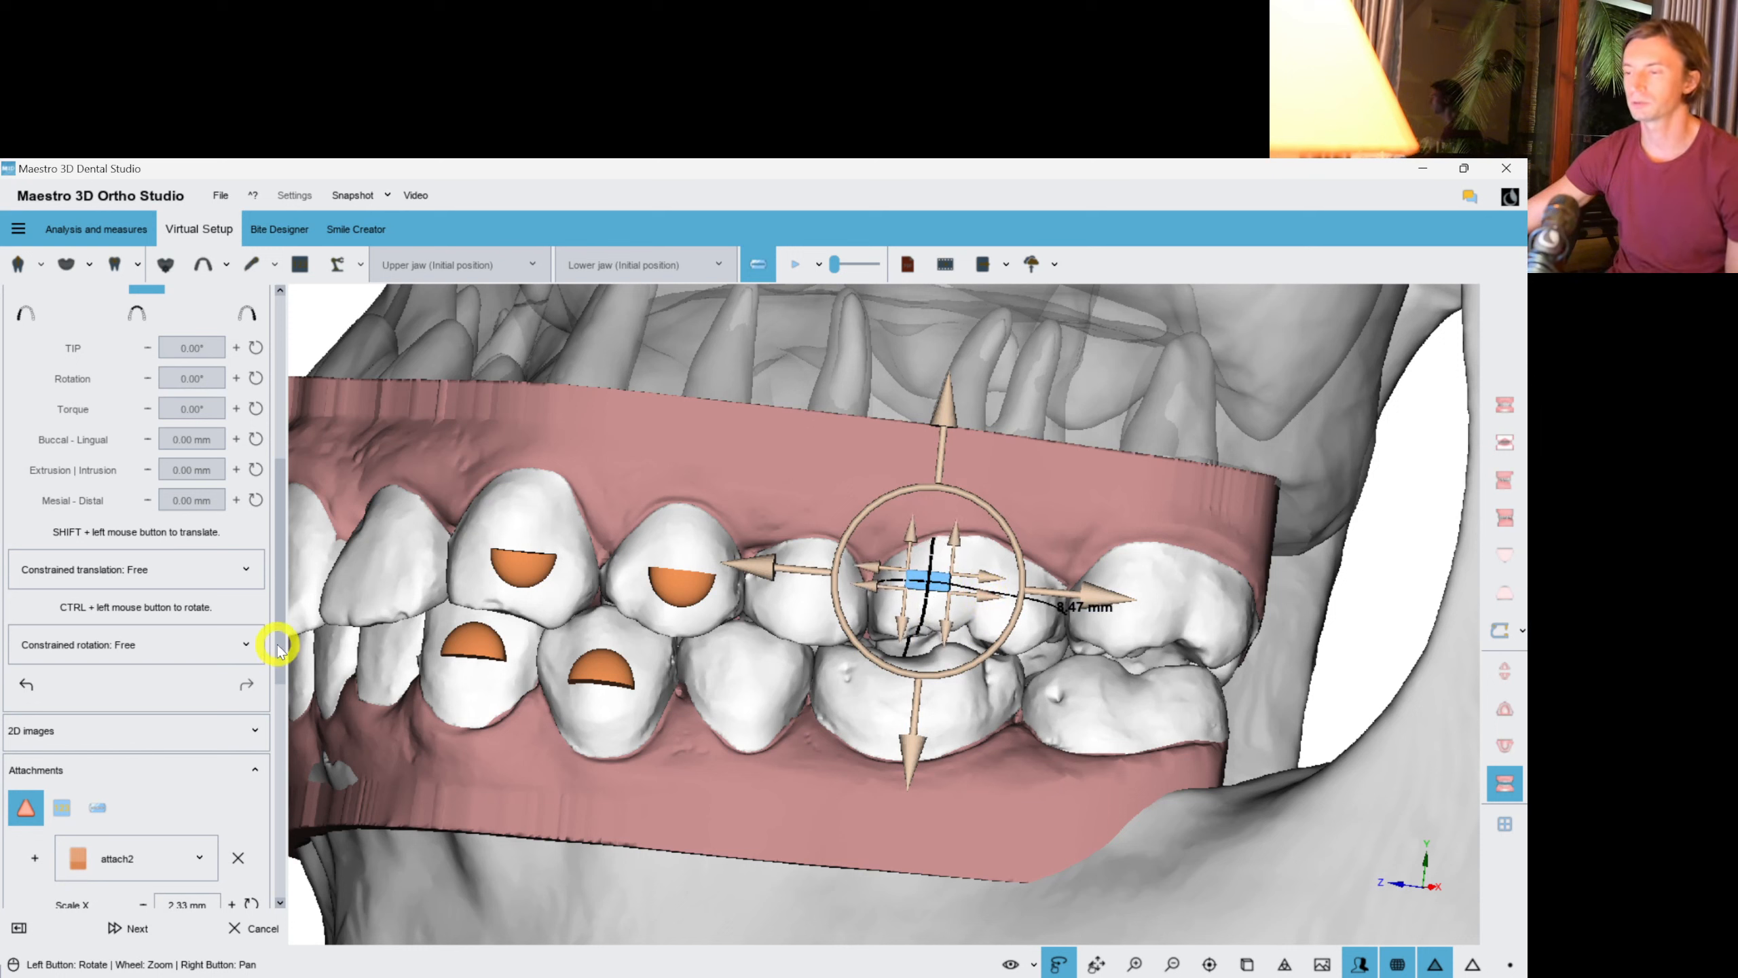
Set the molar attachment's thickness to 1.00 mm and shift it distally along the tooth.
scroll(277, 647, "down", 4)
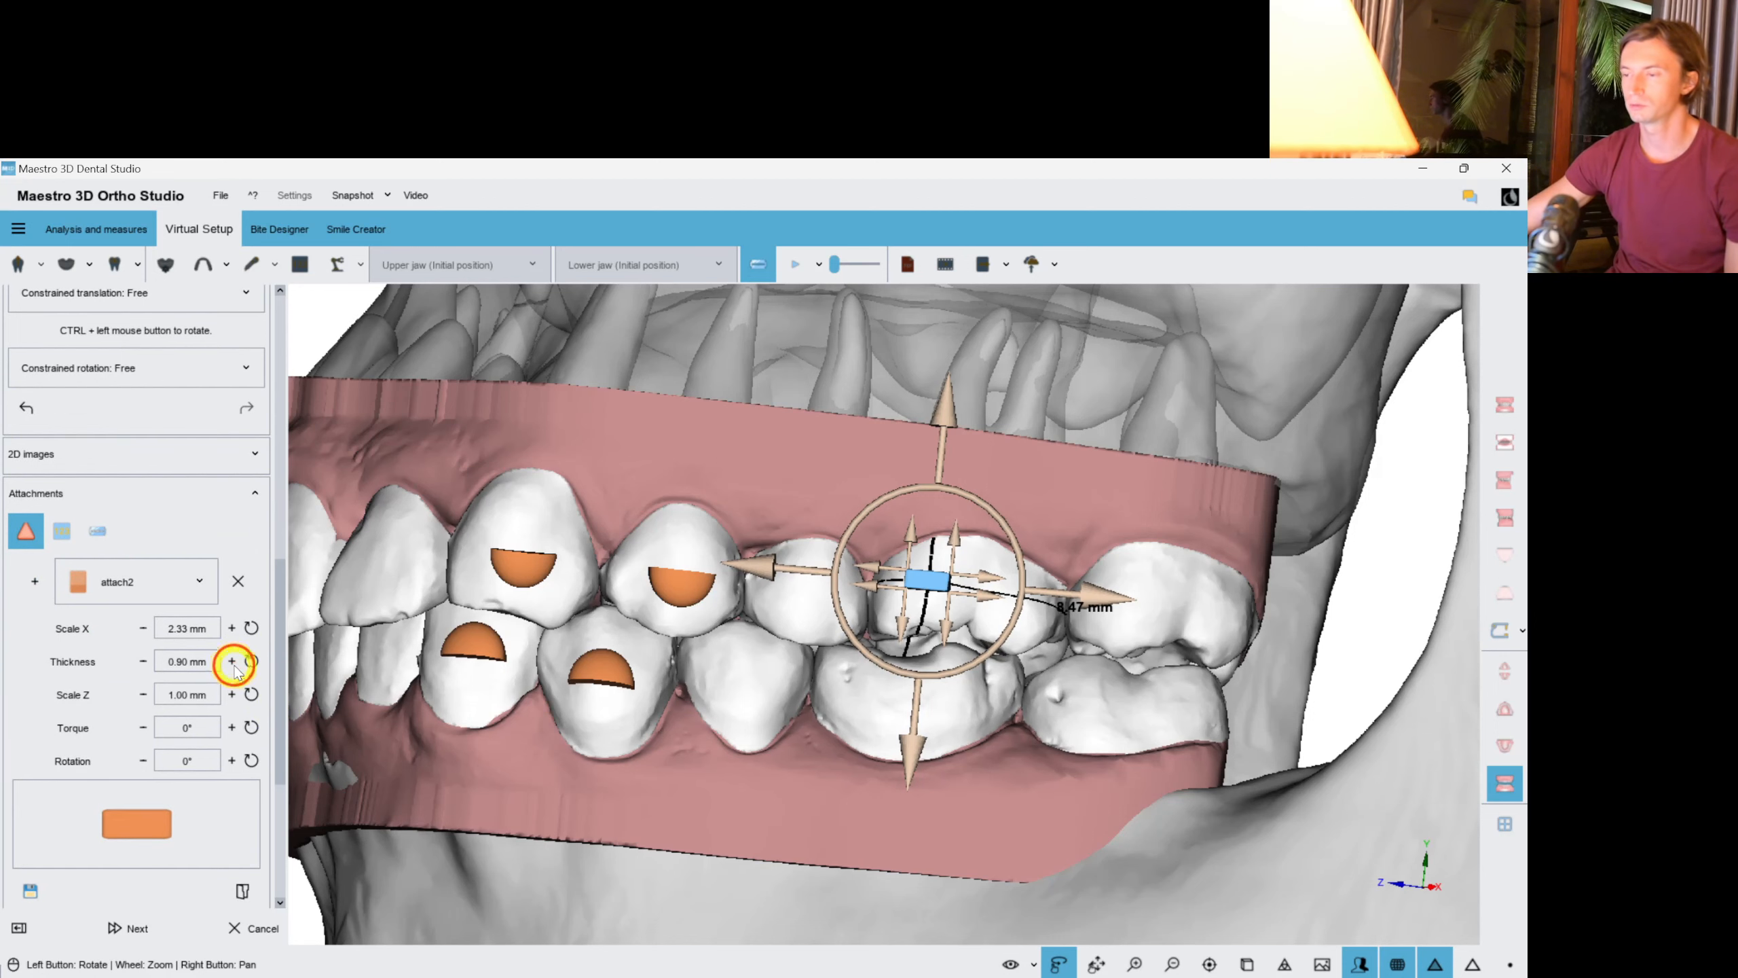
left_click_drag(691, 476, 642, 537)
scroll(1156, 575, "up", 3)
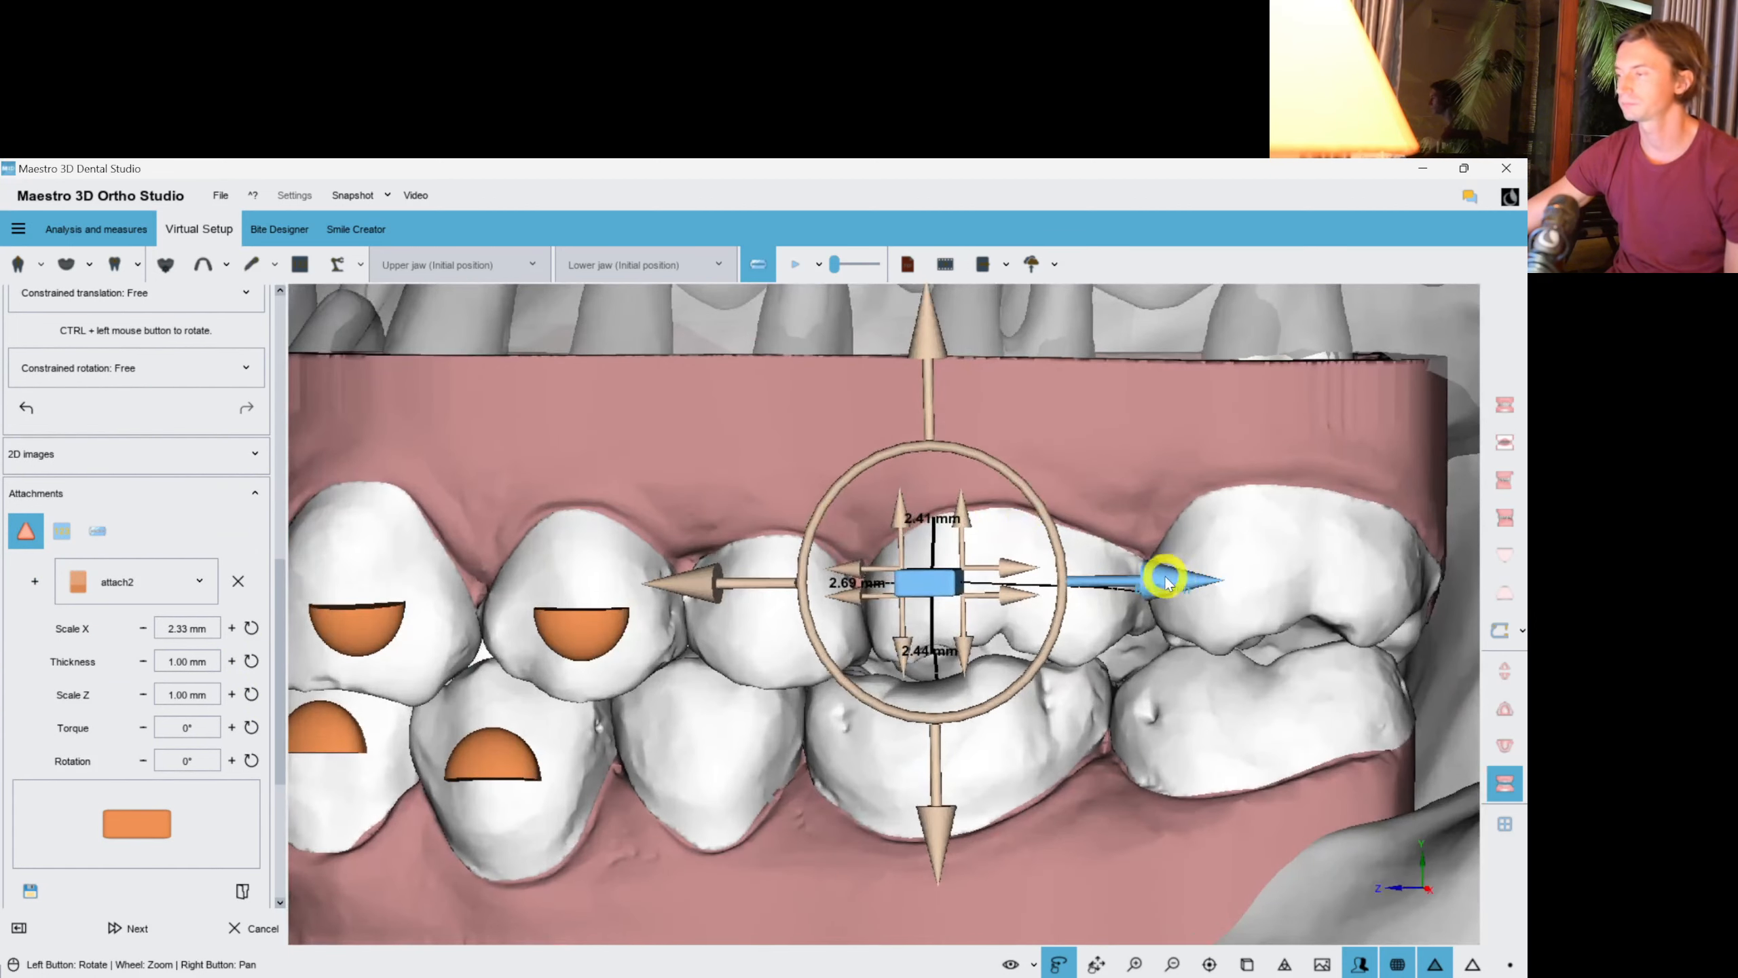
left_click(1098, 587)
Copy the upper molar's rectangular attachment onto lower molar 36, shift it distally and rotate it level.
right_click(971, 592)
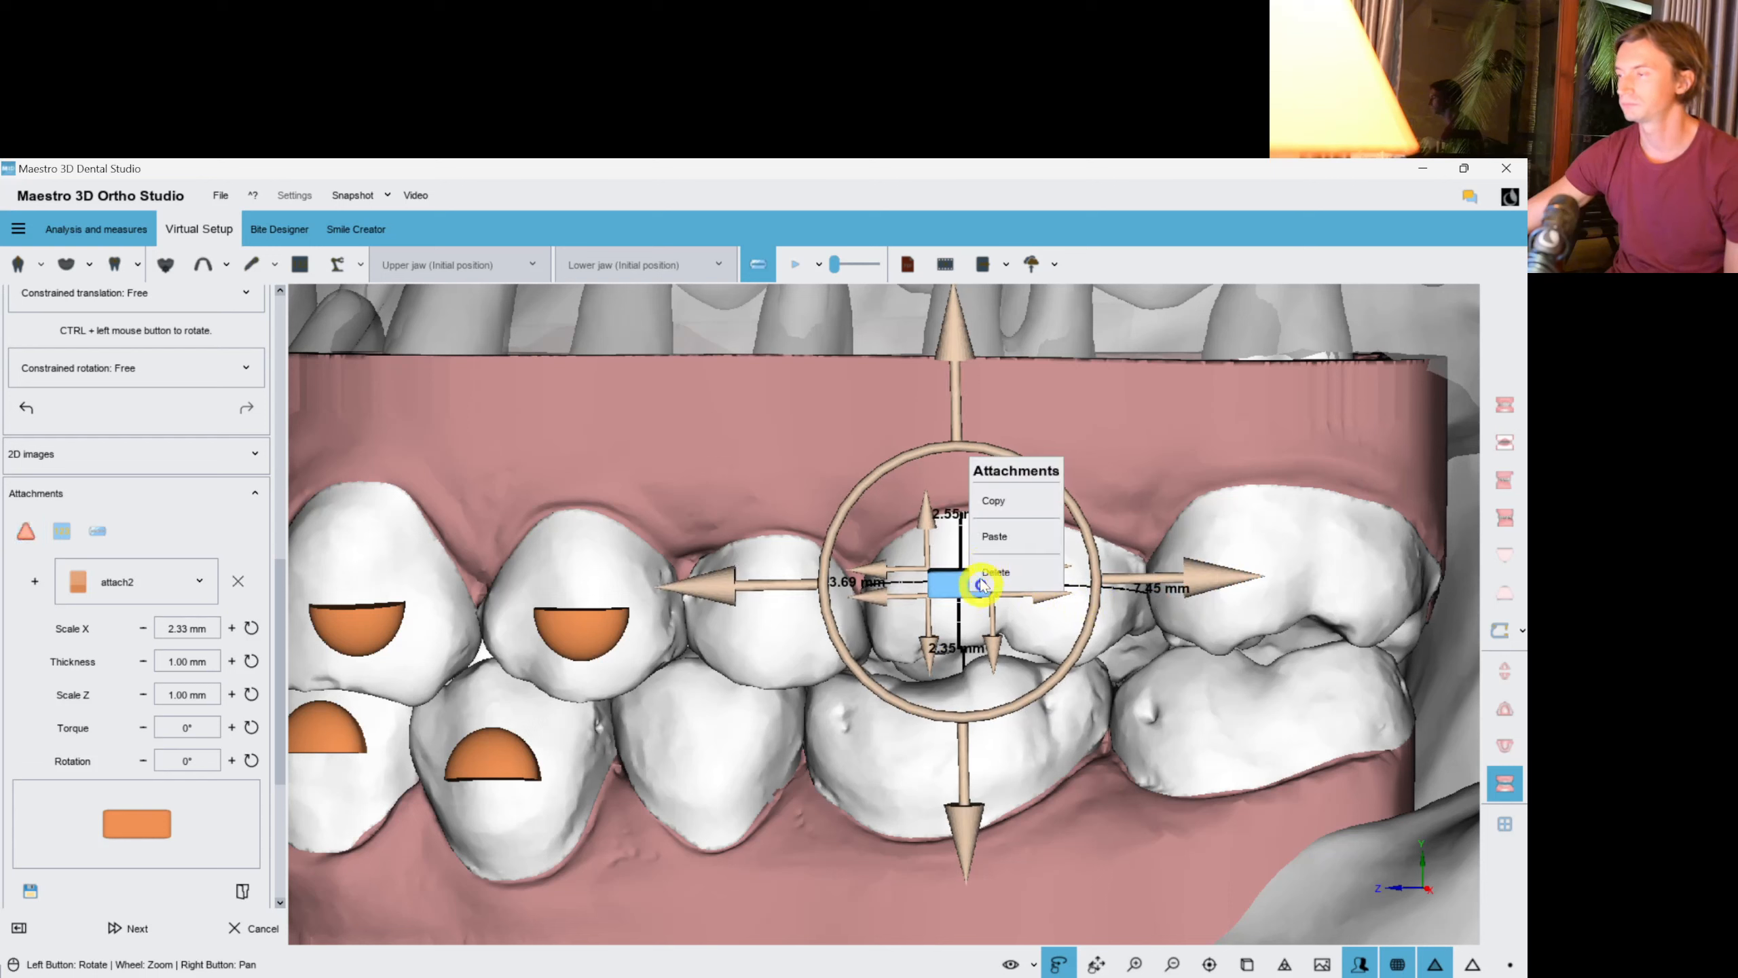
left_click(999, 506)
right_click(905, 763)
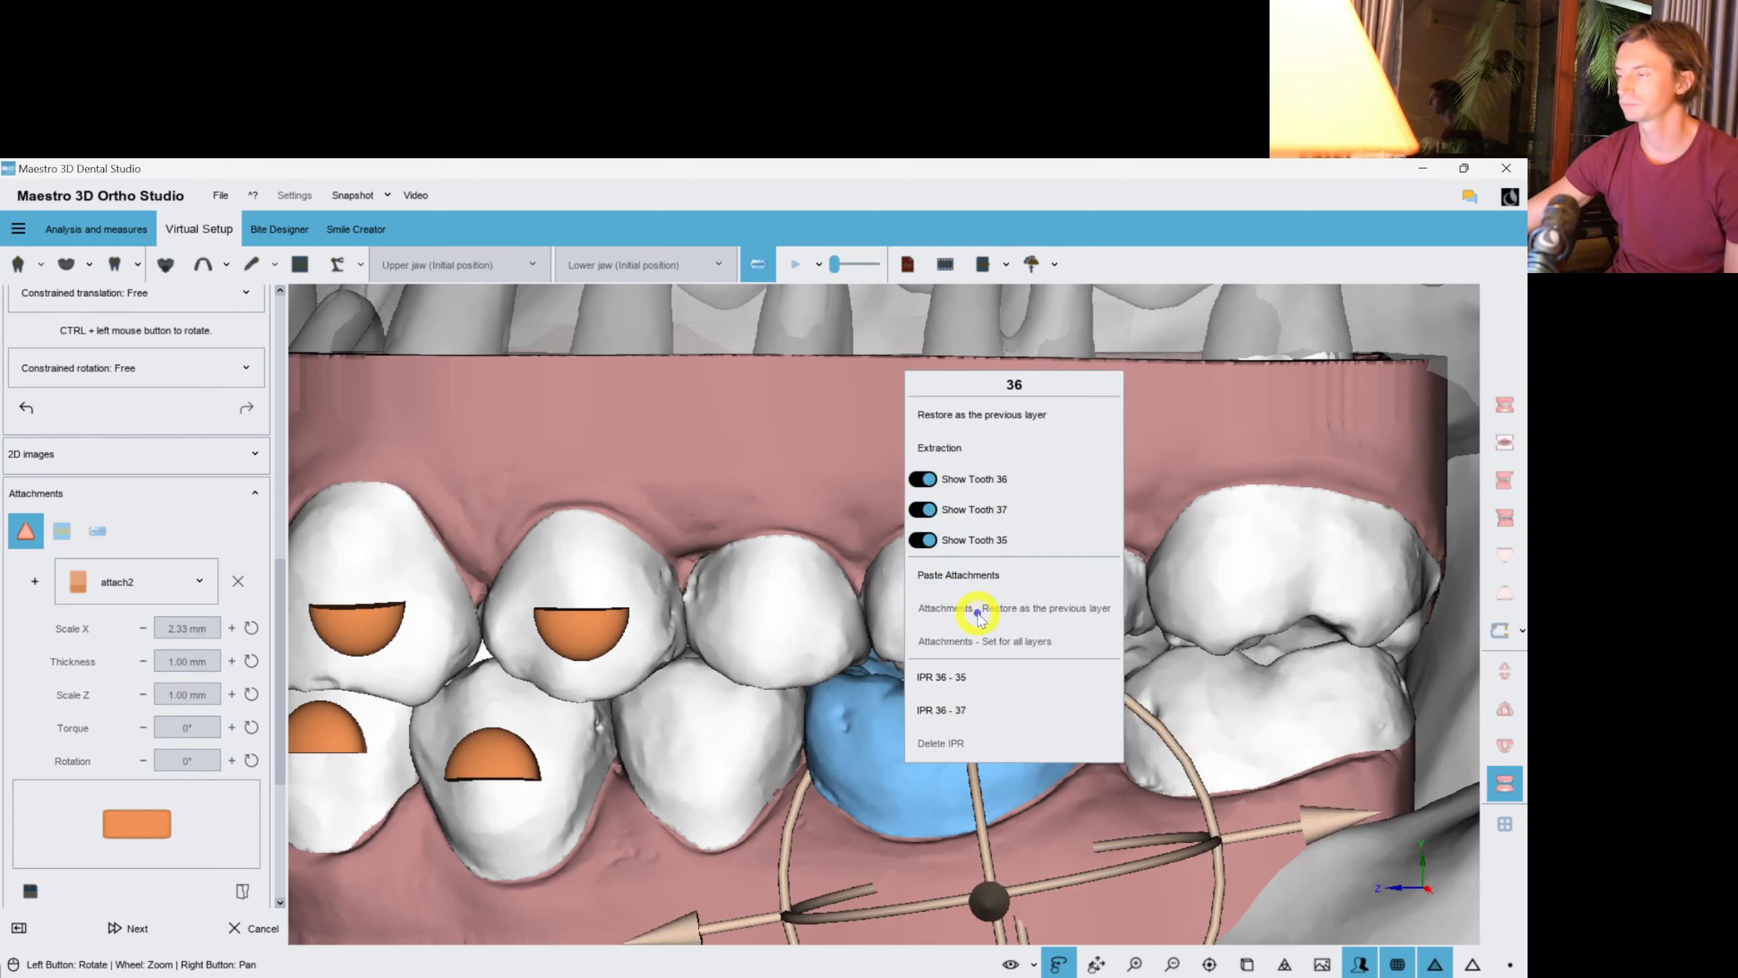
left_click(970, 574)
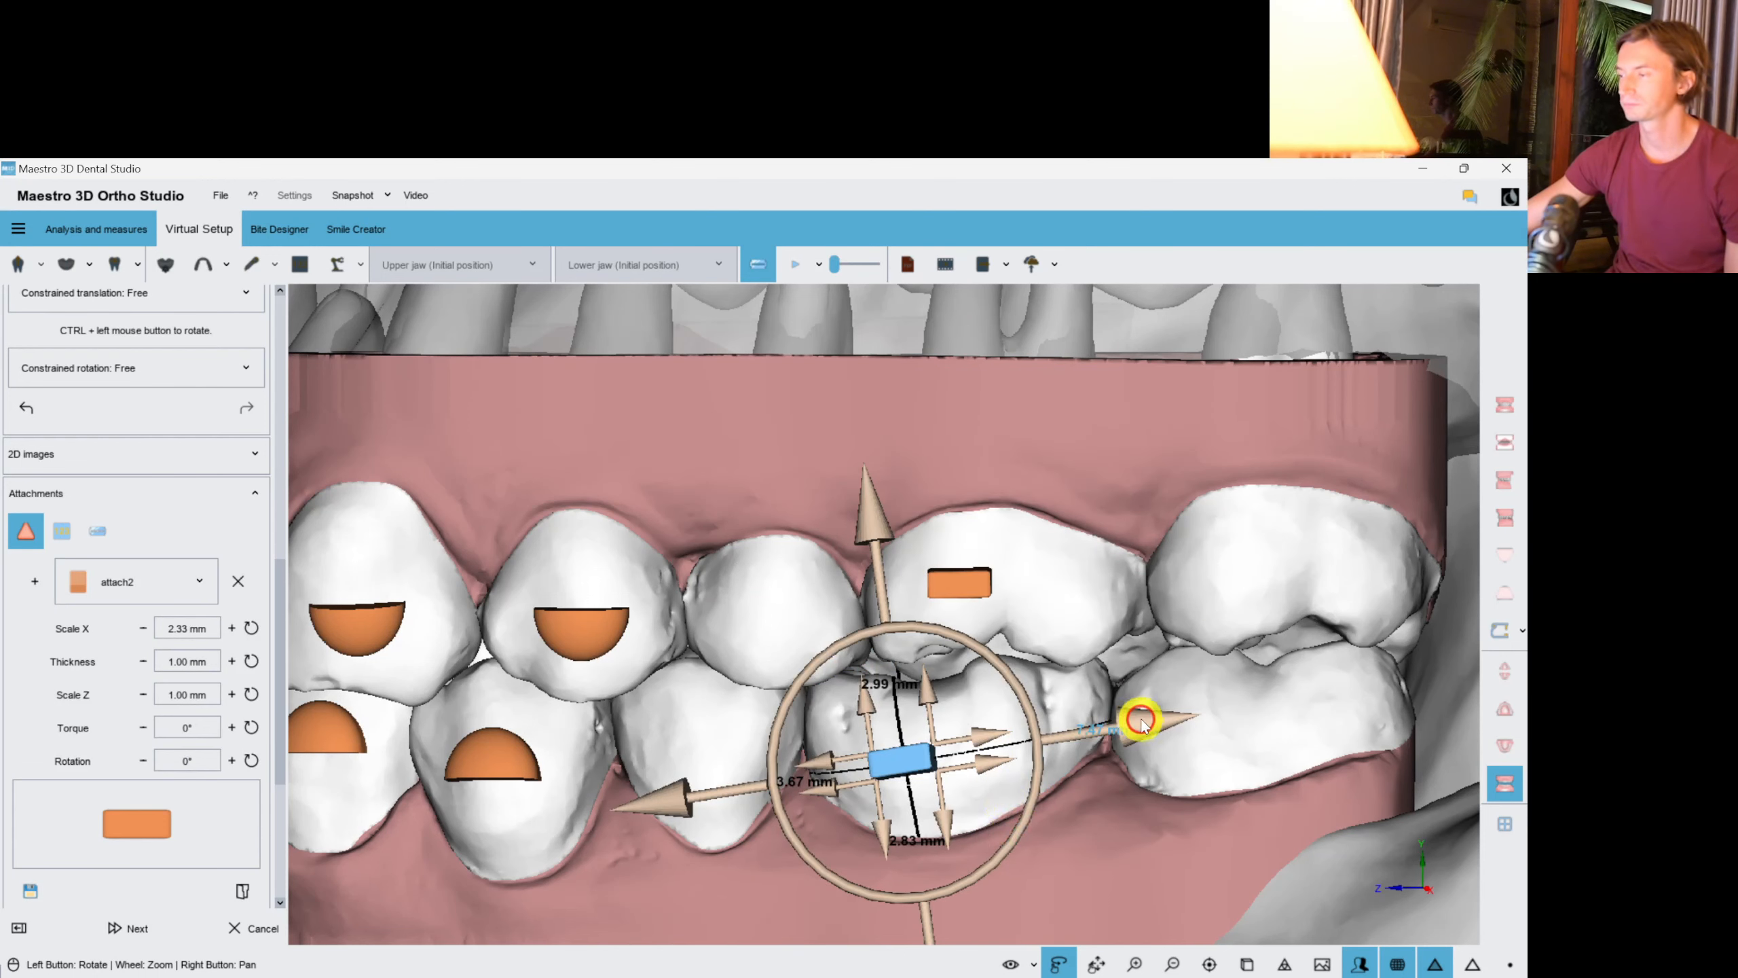
left_click_drag(667, 803, 706, 792)
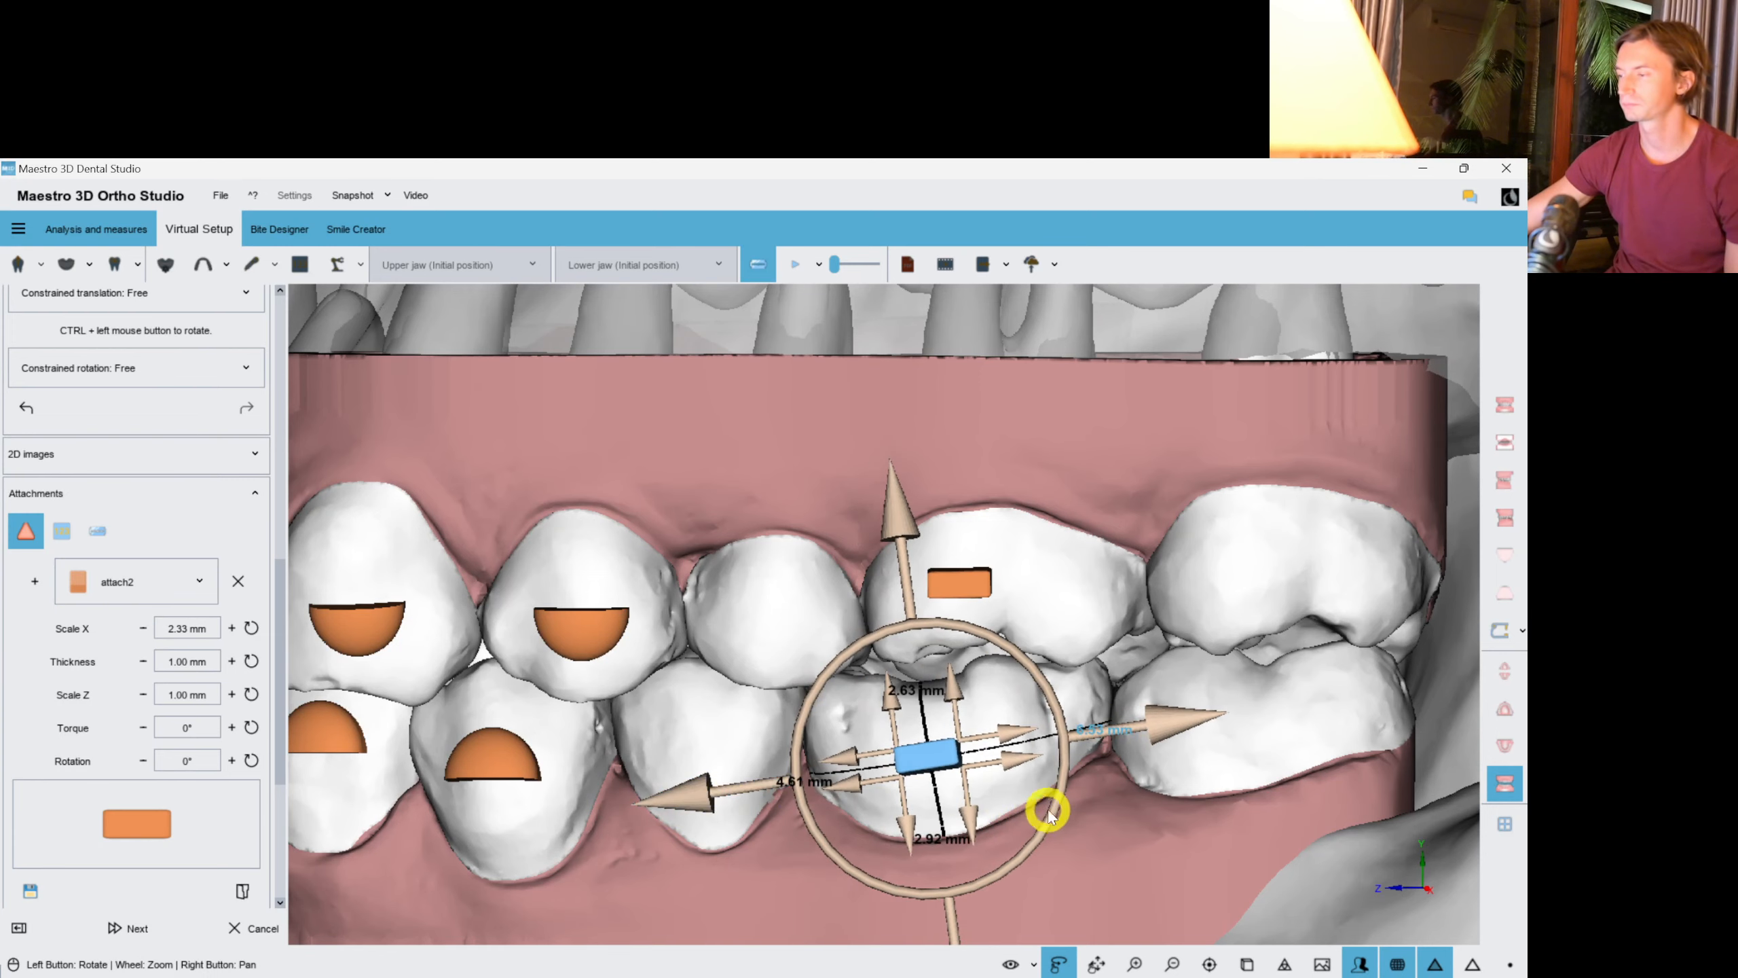
left_click_drag(1046, 823, 1129, 852)
left_click(765, 672)
Paste the rectangular attachment onto the buccal surface of upper right molar 16.
scroll(764, 672, "down", 5)
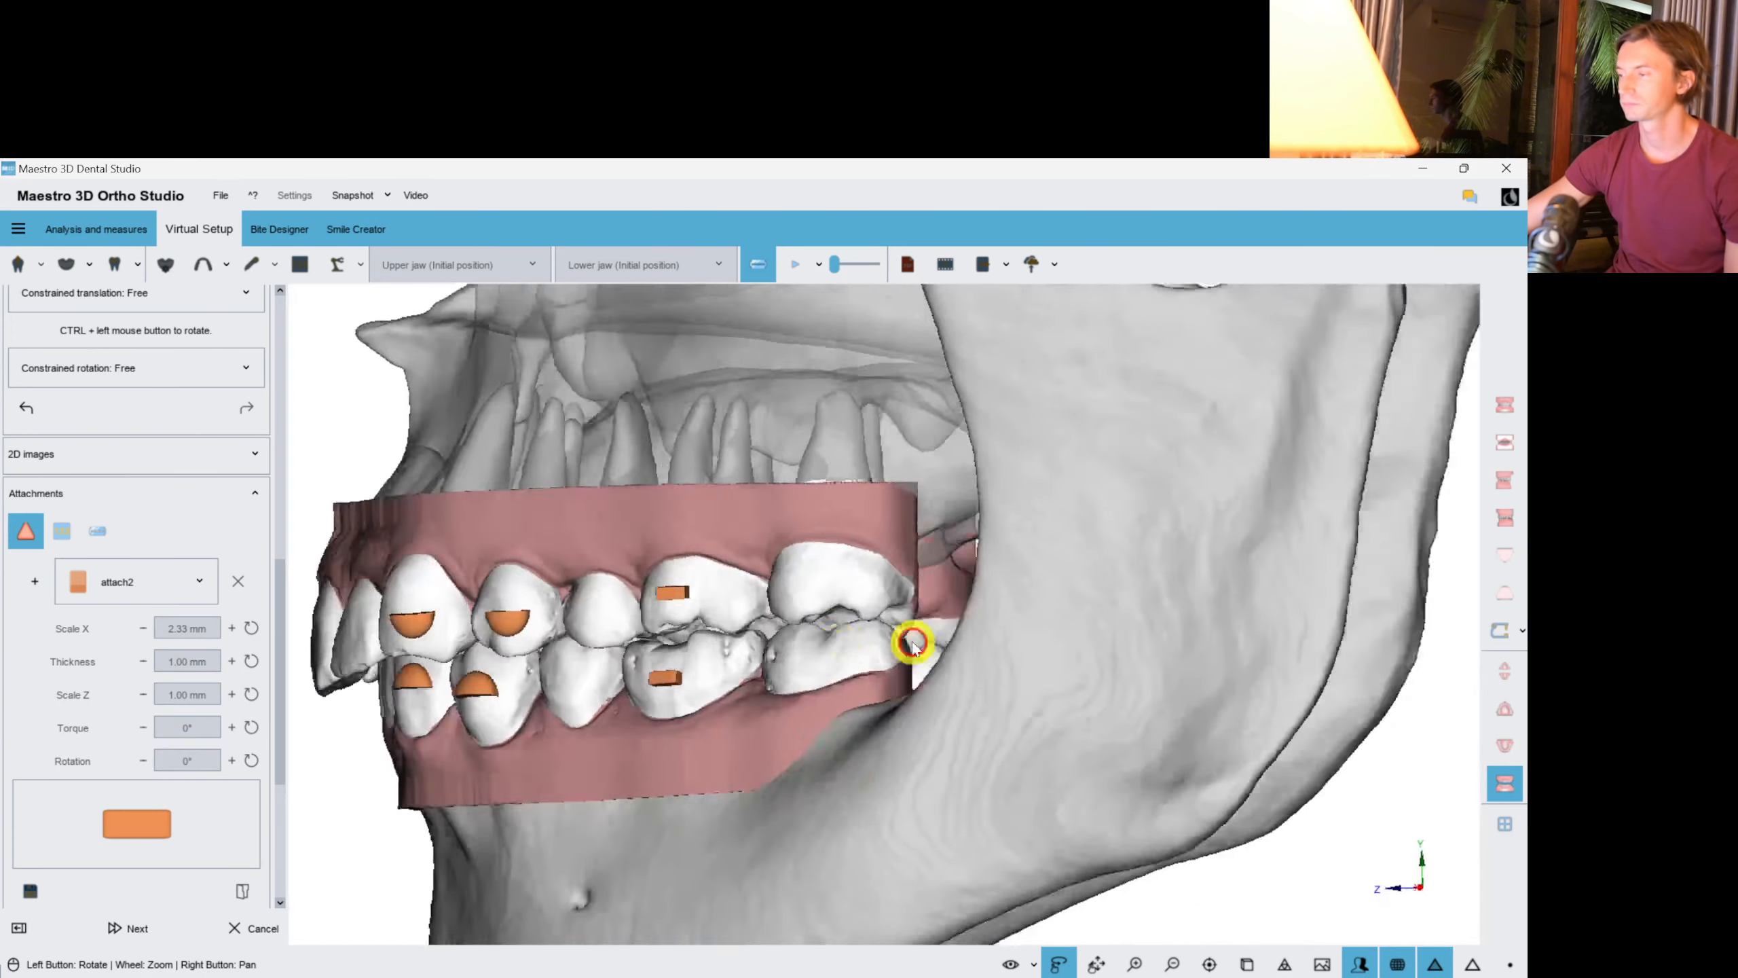
left_click_drag(911, 644, 1088, 635)
right_click_drag(1088, 635, 787, 628)
left_click_drag(775, 626, 603, 636)
right_click_drag(602, 637, 1191, 649)
left_click_drag(1191, 648, 1410, 647)
right_click_drag(1409, 647, 1162, 641)
left_click_drag(1012, 711, 1180, 678)
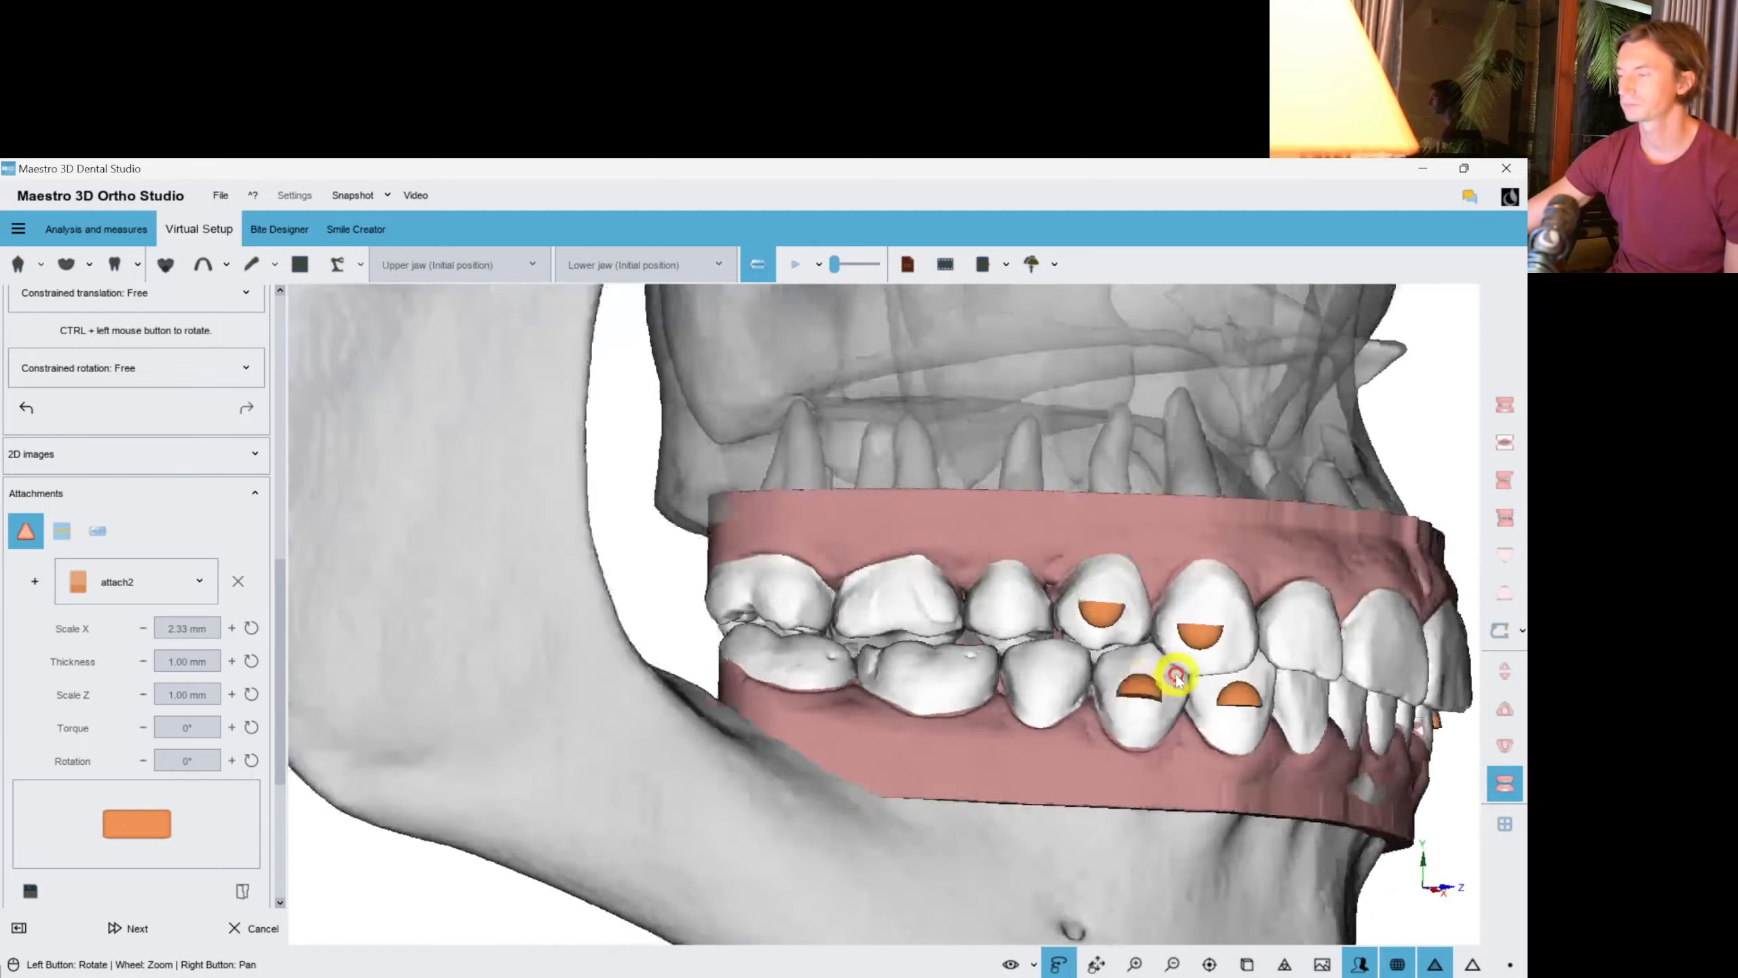
scroll(1180, 679, "up", 5)
right_click_drag(1179, 679, 1040, 598)
left_click_drag(1039, 597, 791, 556)
right_click(762, 543)
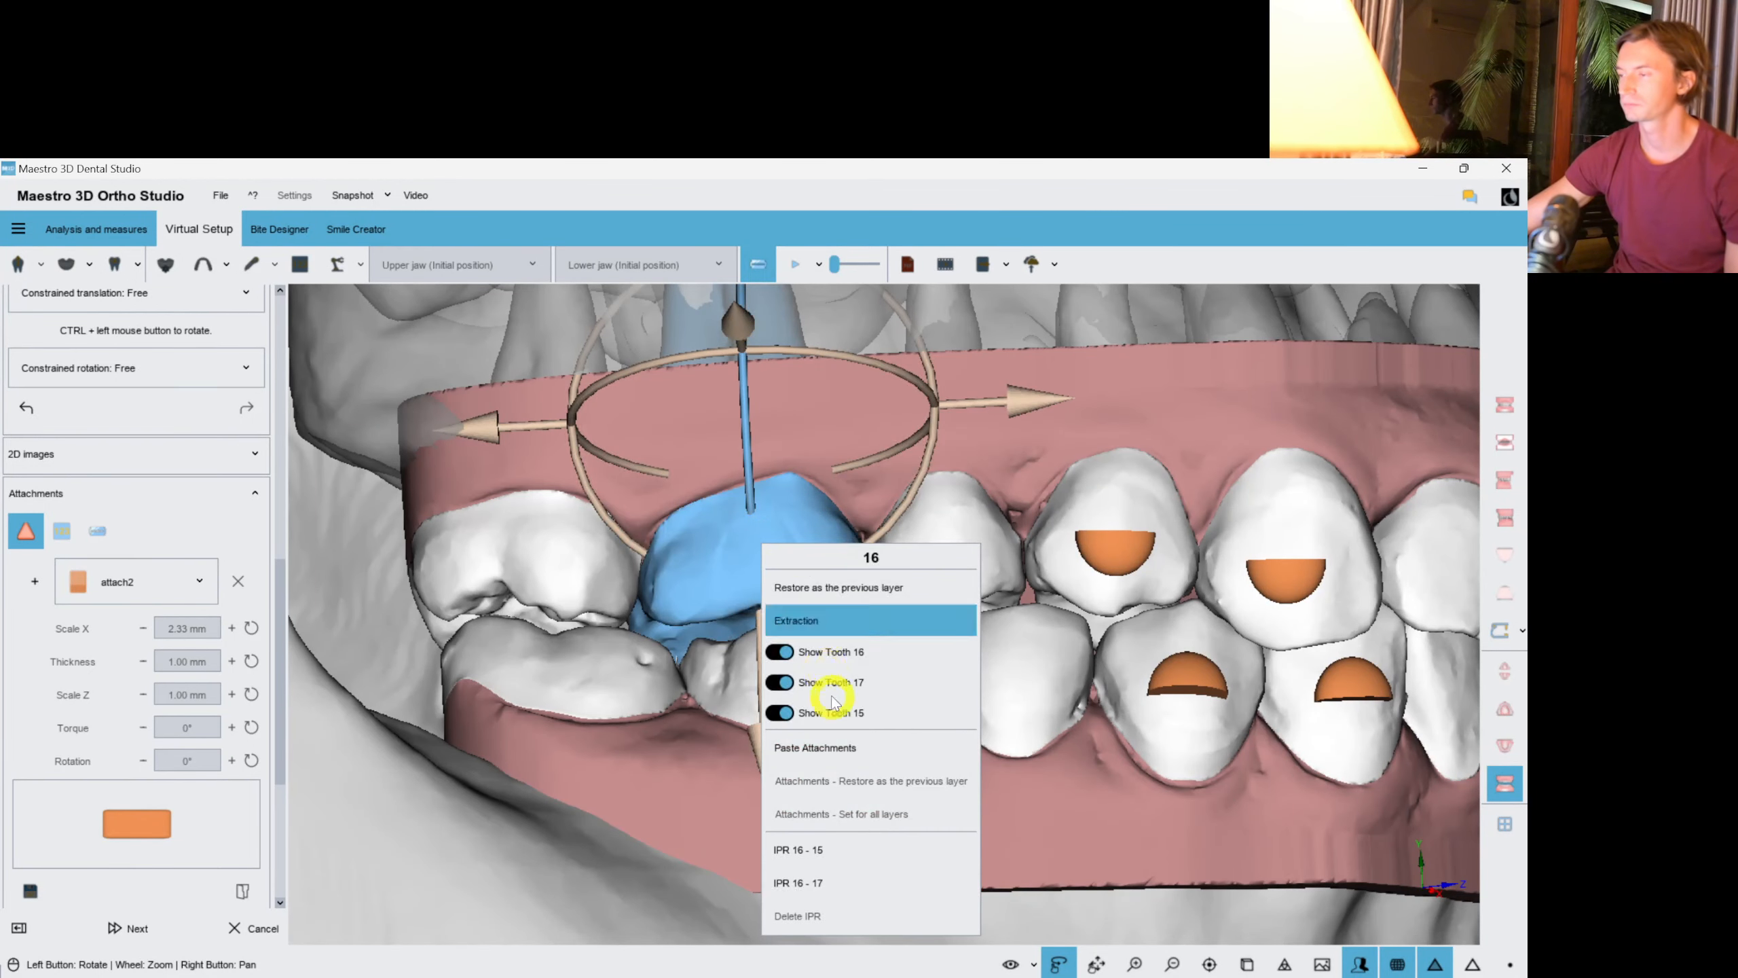
left_click(840, 739)
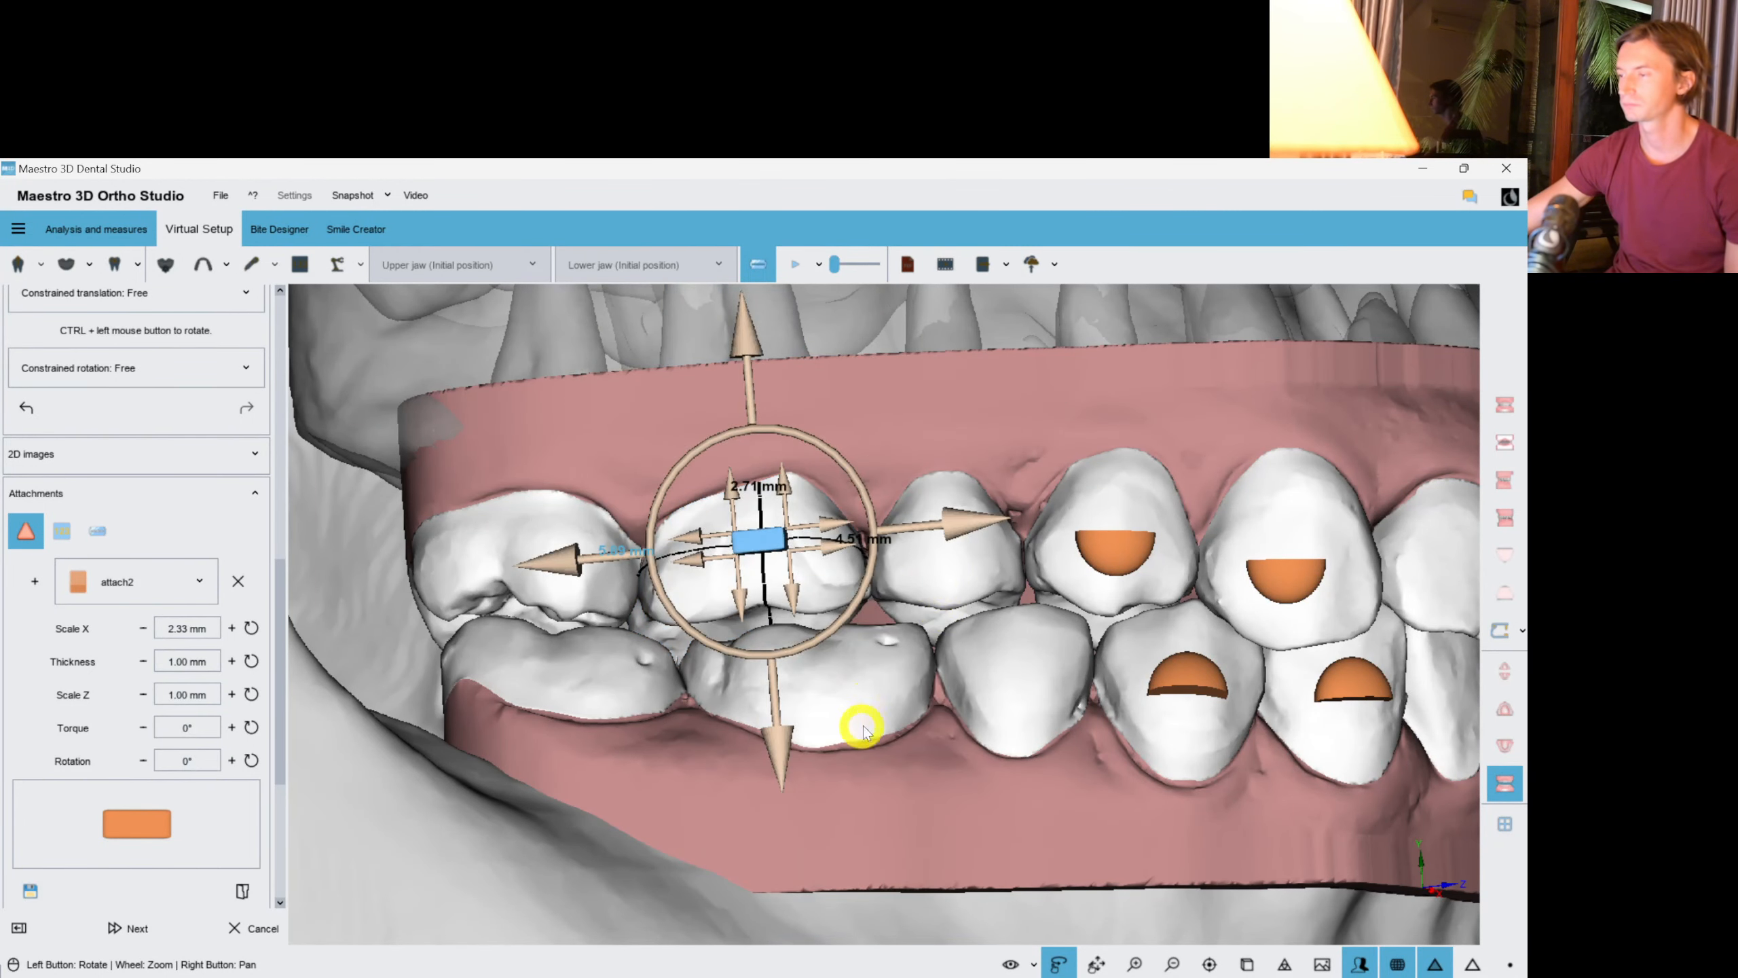
Paste the rectangular attachment onto the lower right first molar and shift it gingivally and distally into position.
right_click(849, 681)
left_click(923, 495)
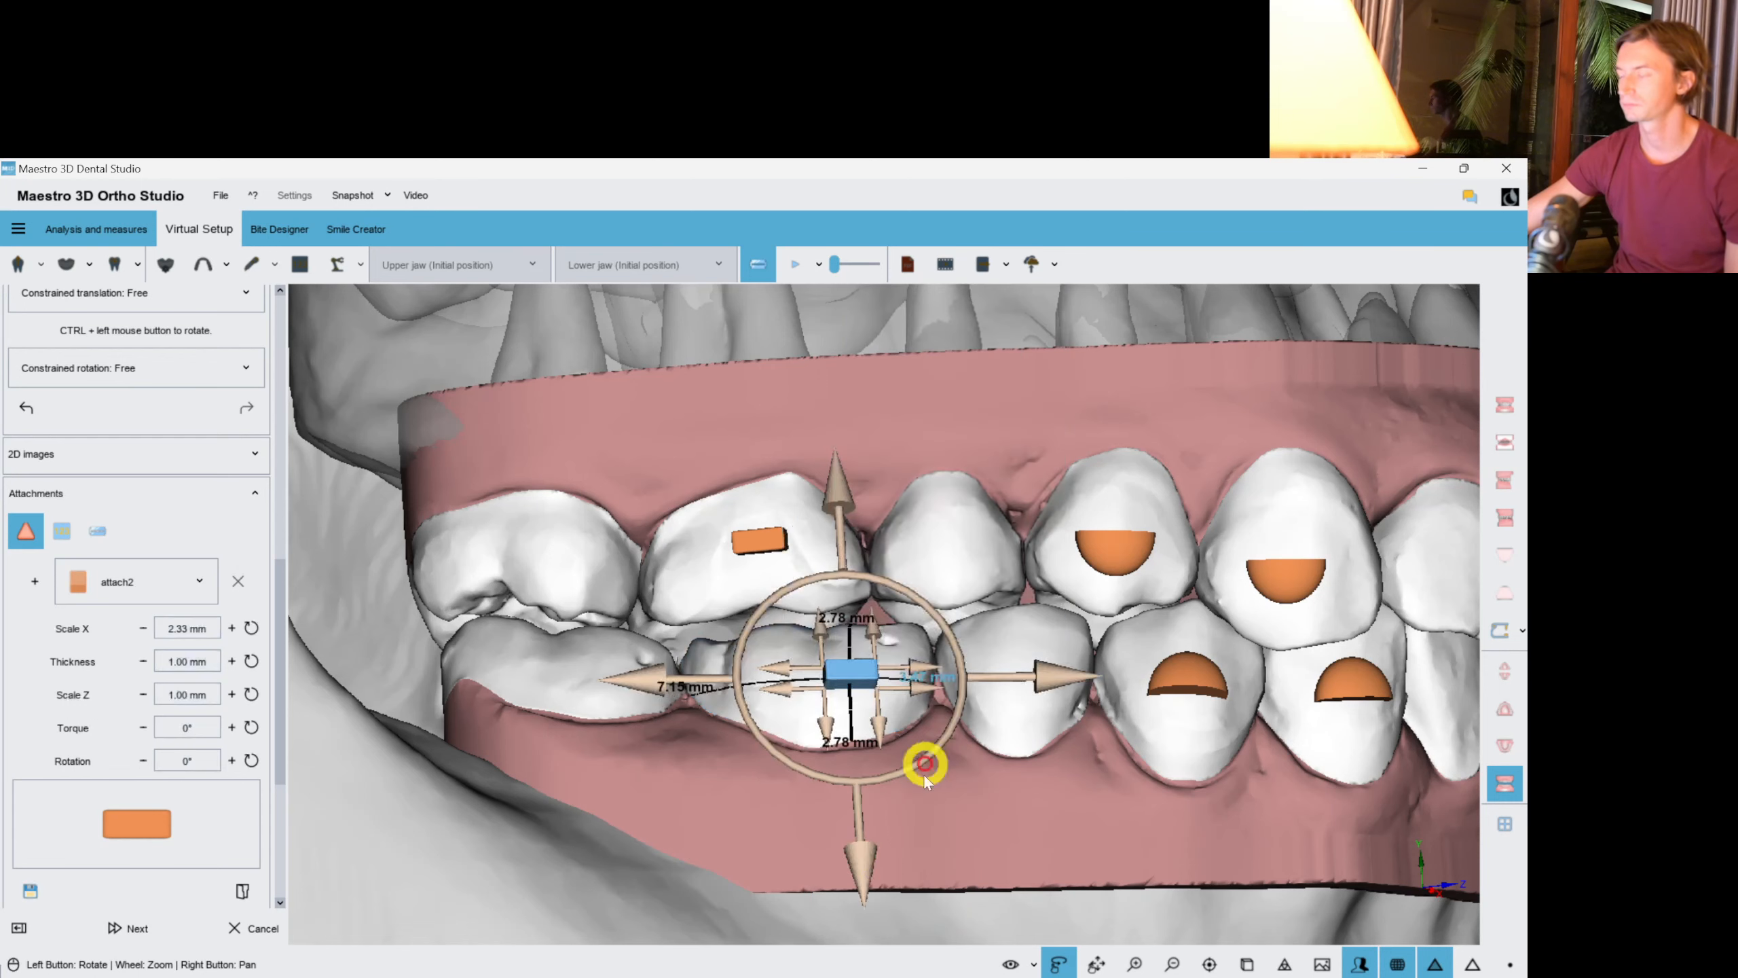
left_click_drag(868, 873, 867, 896)
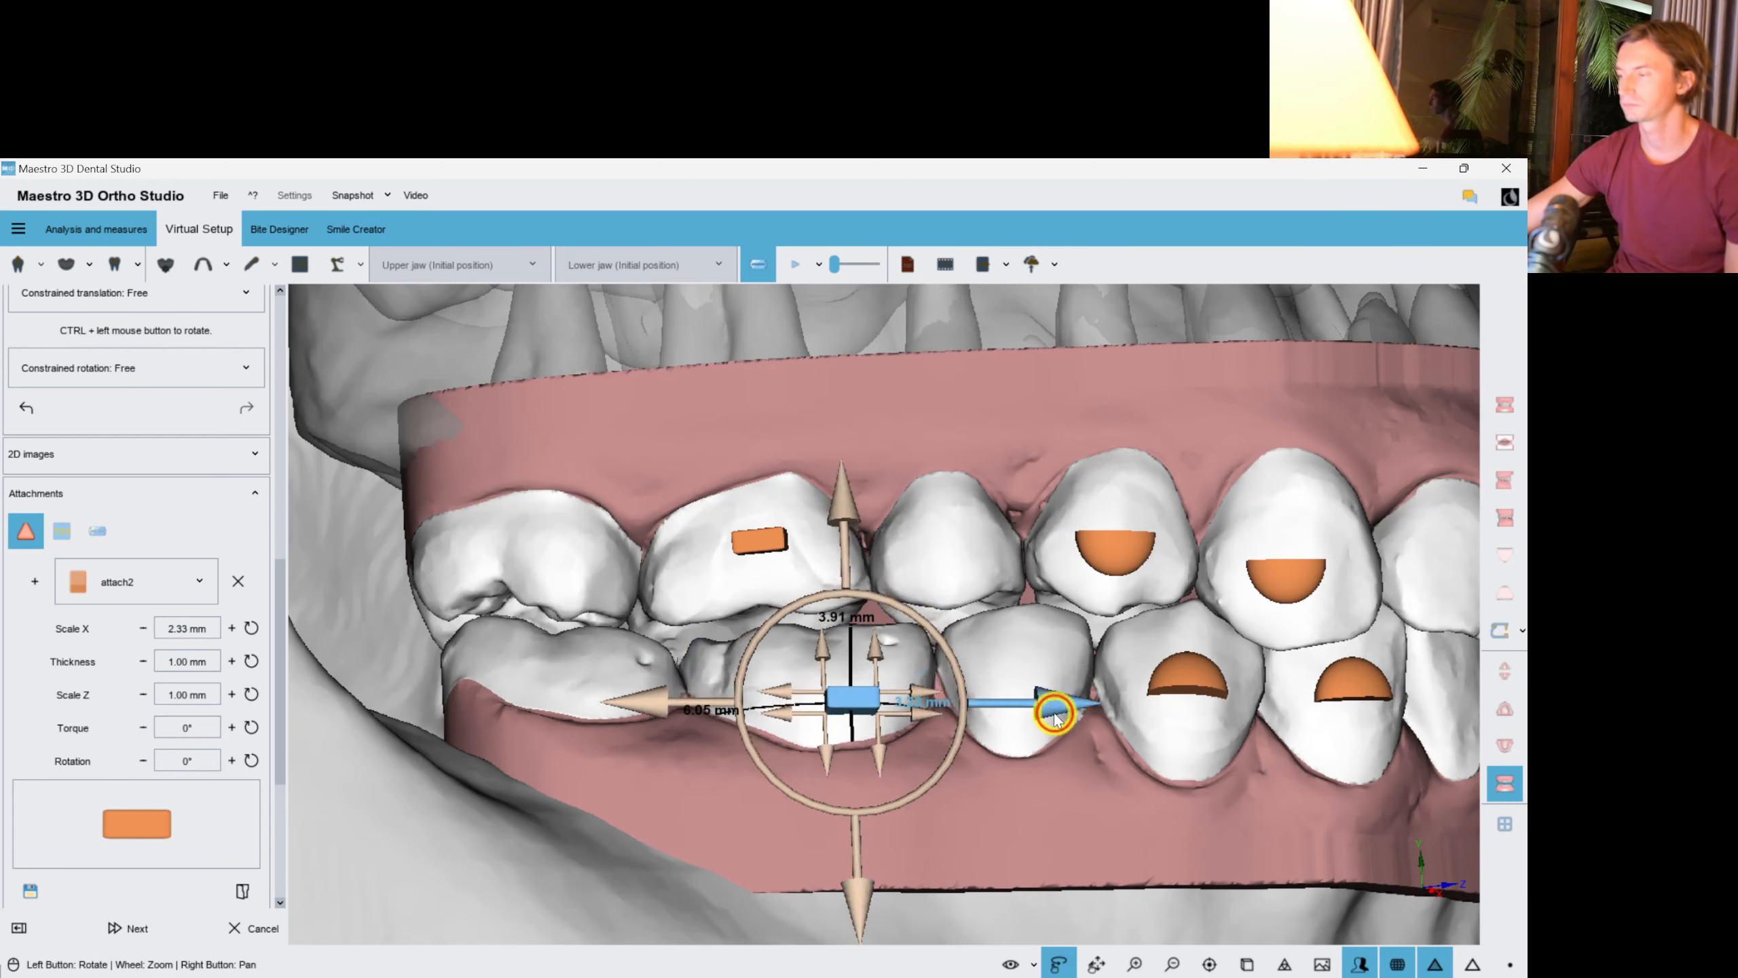
left_click_drag(1055, 711, 1040, 711)
left_click_drag(858, 894, 877, 881)
right_click(956, 864)
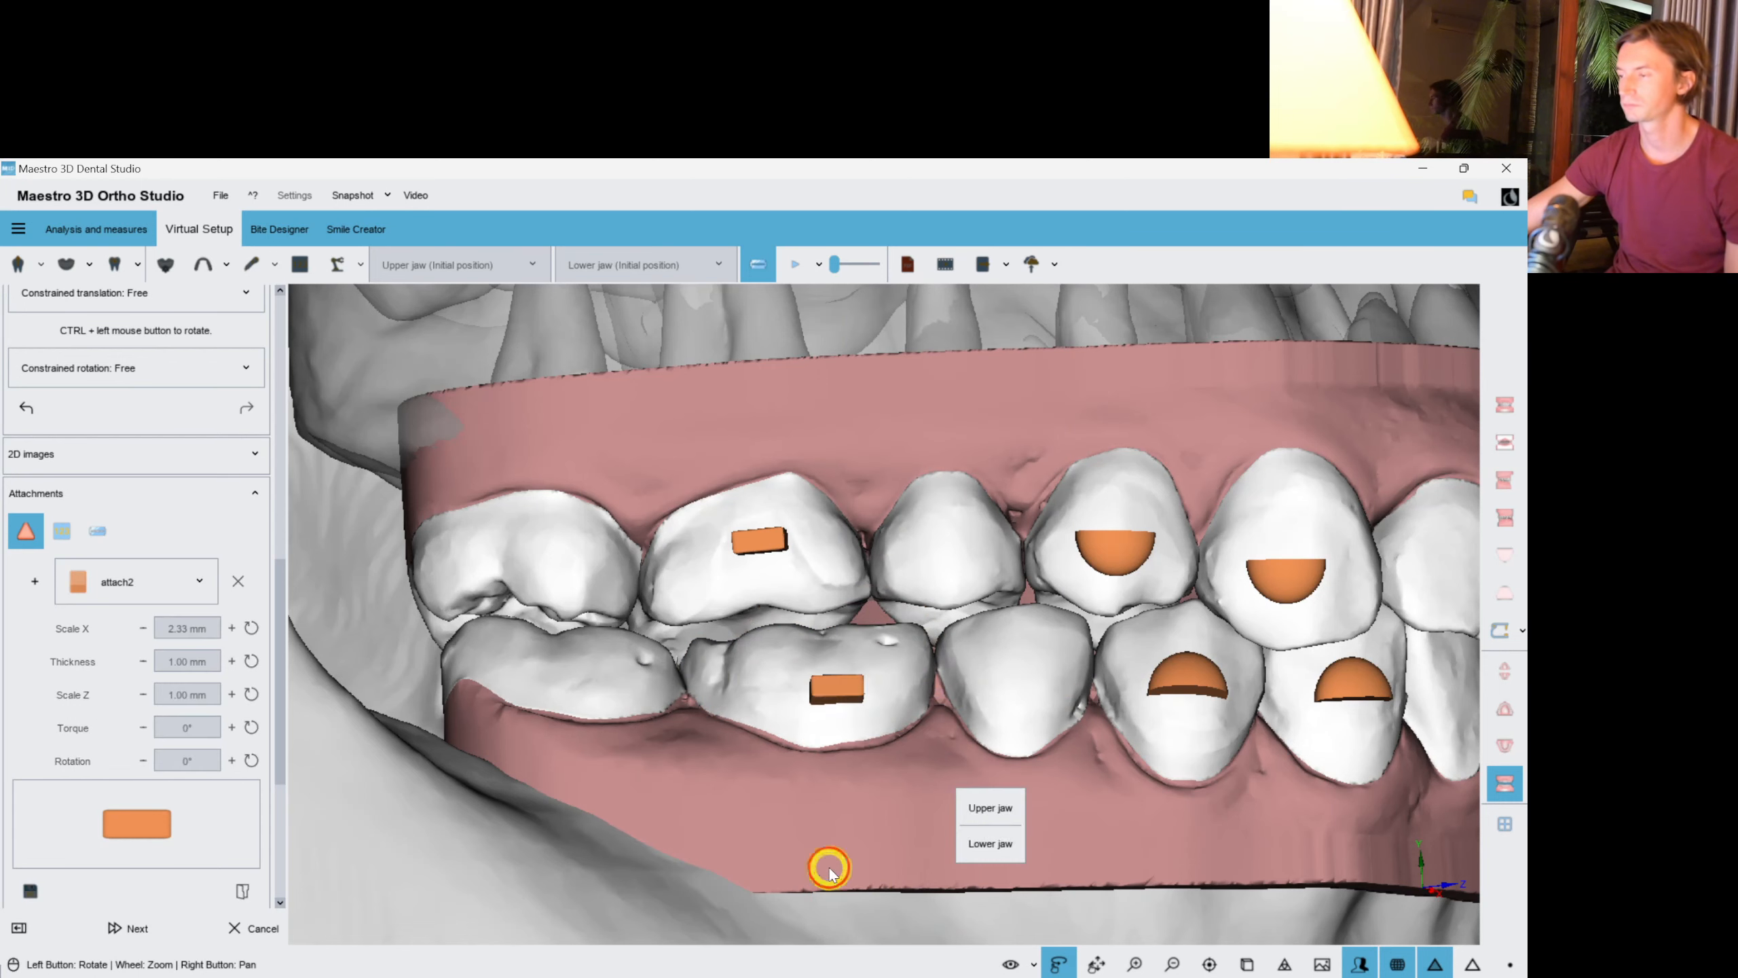
left_click(828, 869)
Place a label on the buccal surface of both right second premolars, upper first, and adjust each label's fit on the tooth.
left_click(62, 531)
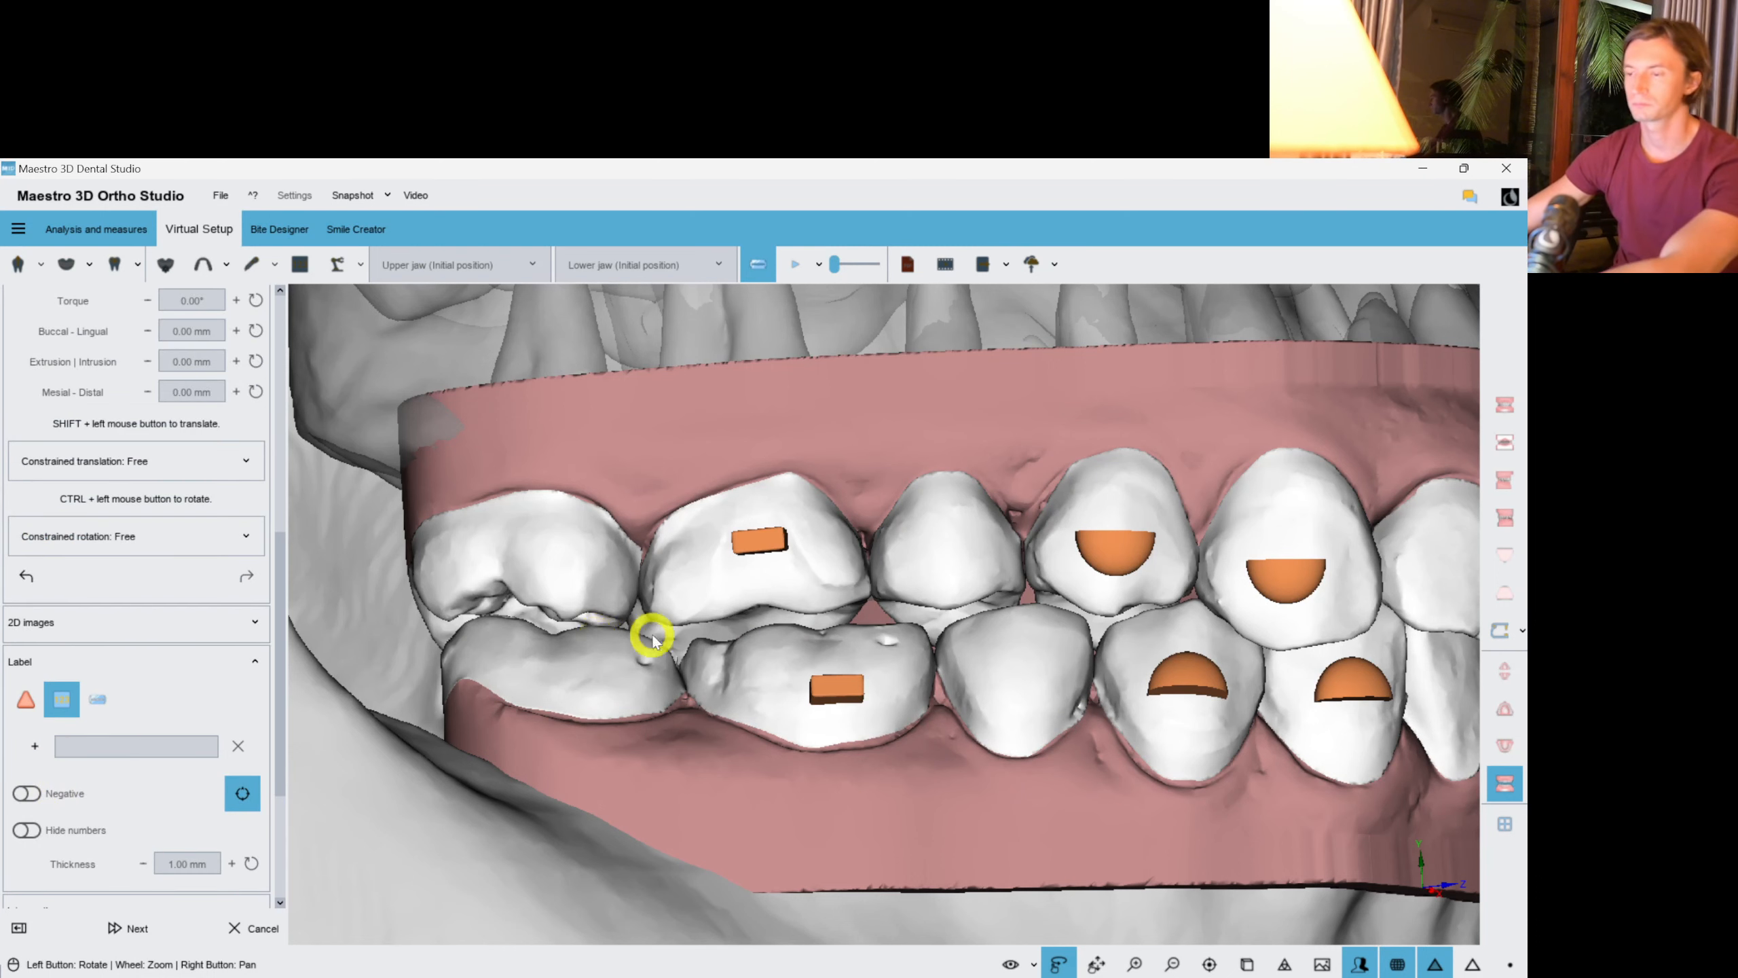
left_click(35, 744)
left_click(943, 542)
mouse_move(1001, 574)
left_mouse_down()
mouse_move(1039, 605)
mouse_move(1040, 532)
mouse_move(999, 438)
mouse_move(989, 535)
mouse_move(1005, 555)
left_mouse_up()
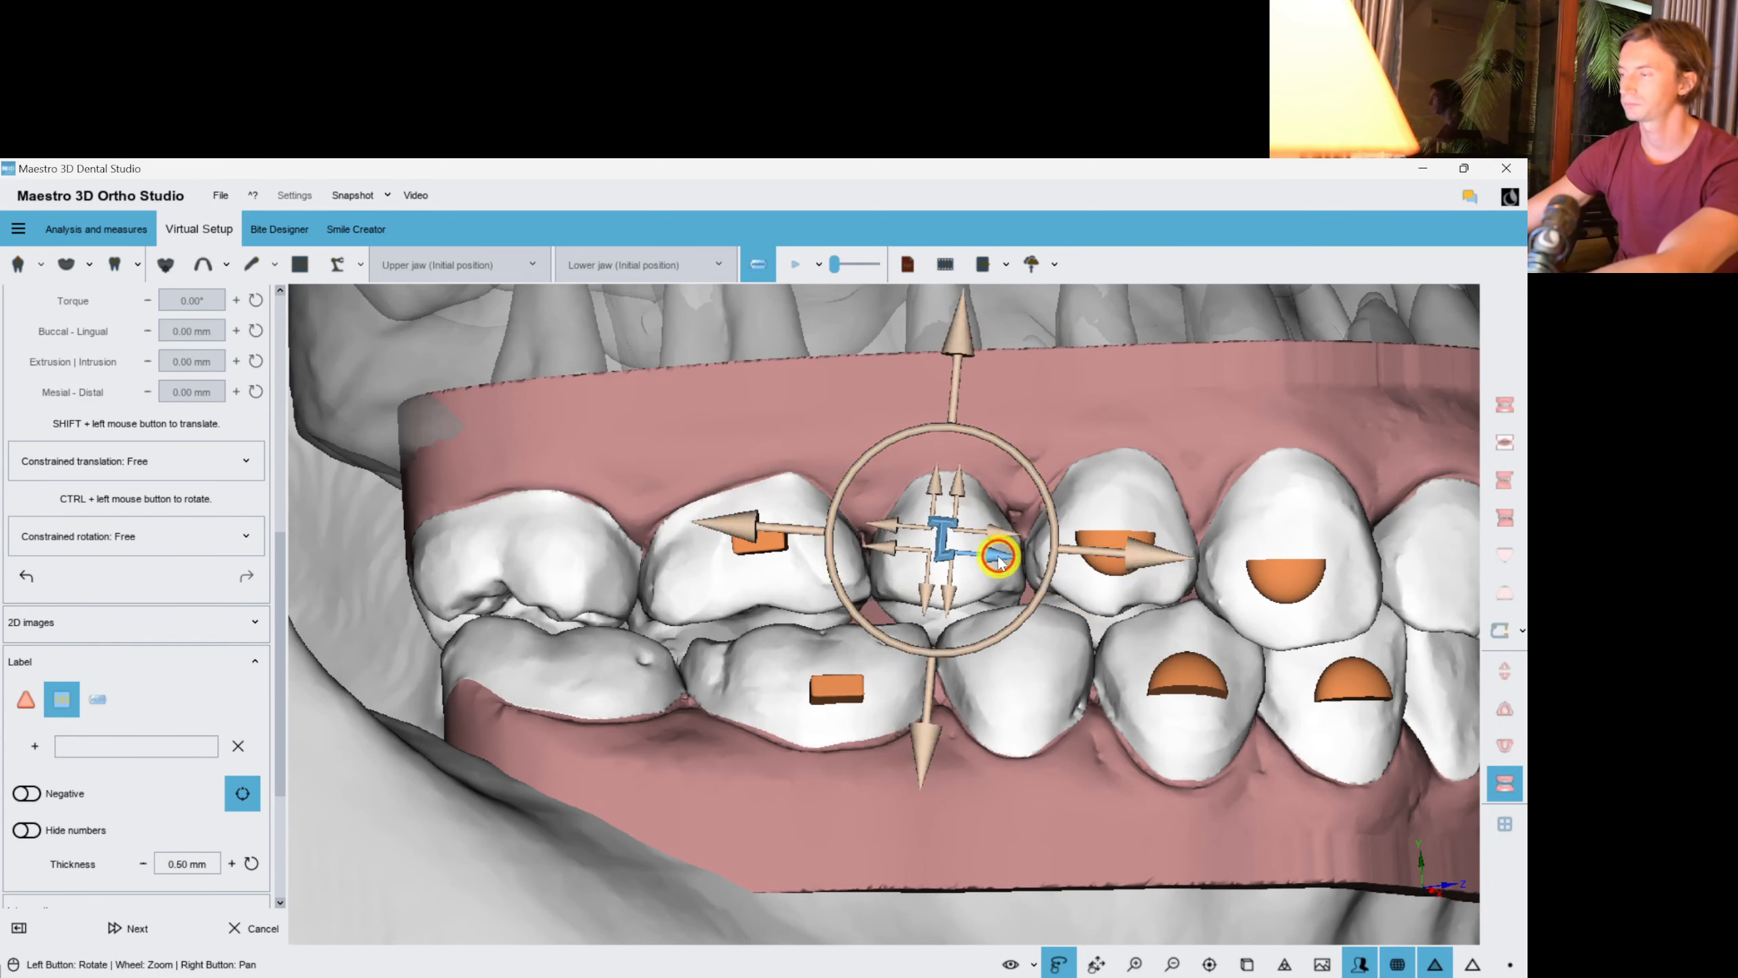
left_click(25, 743)
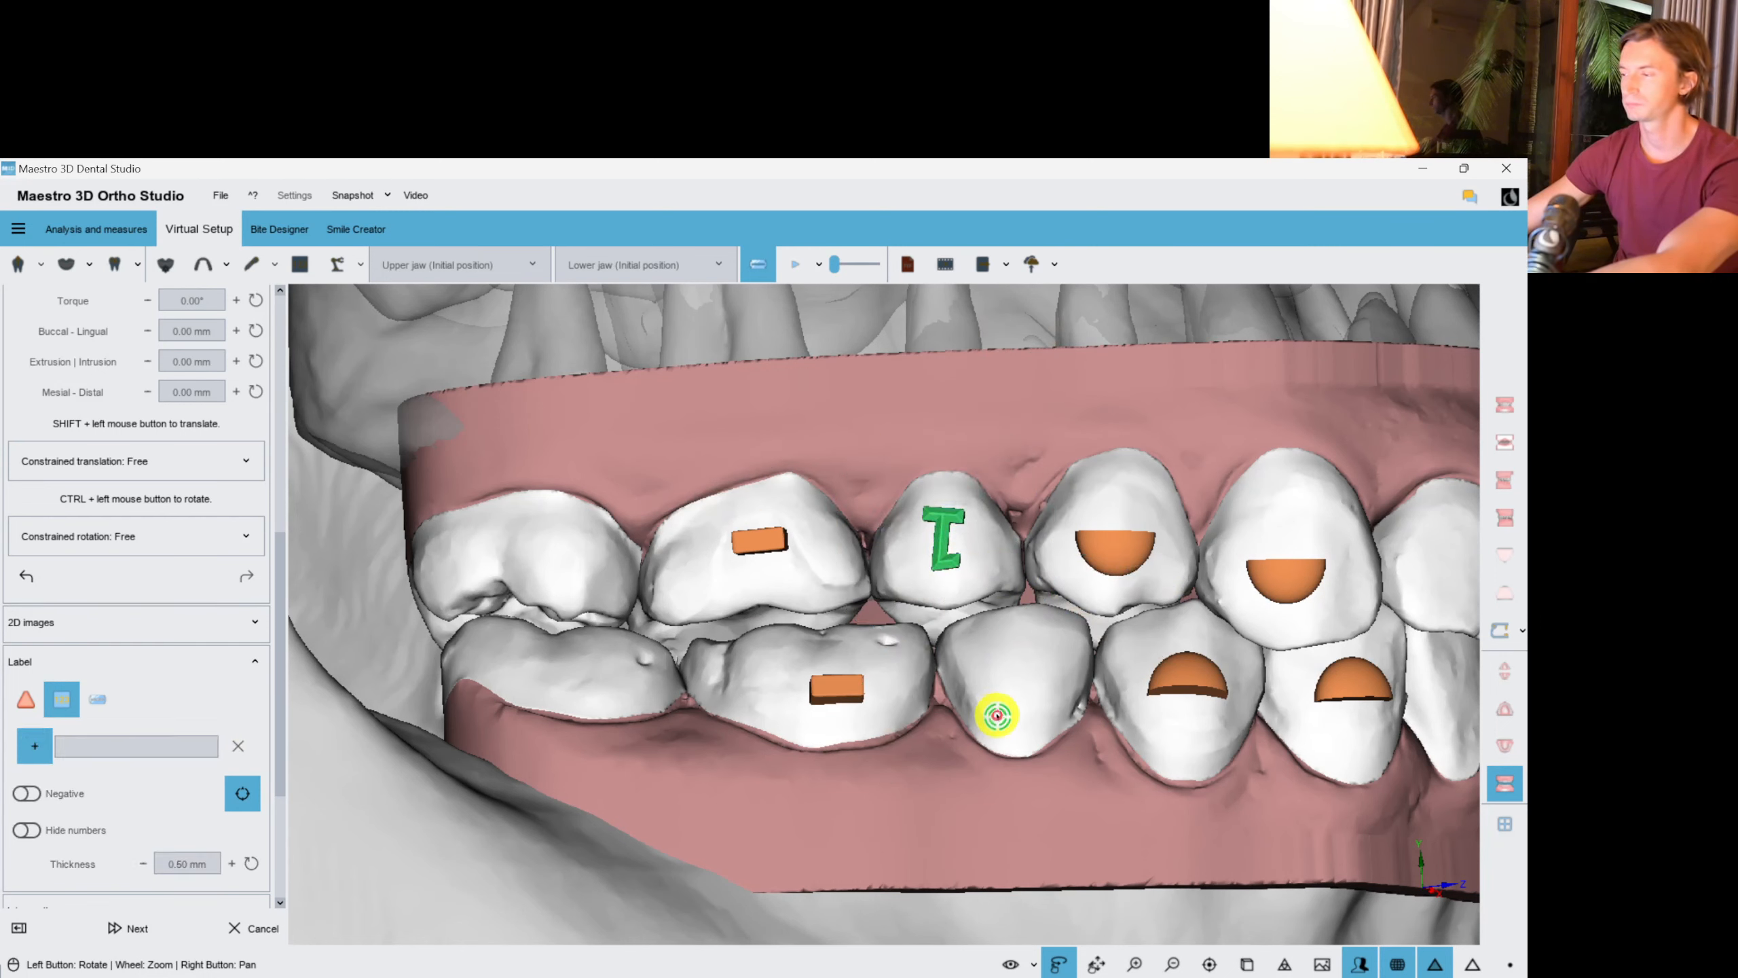
left_click(1024, 666)
mouse_move(1107, 734)
left_mouse_down()
mouse_move(1009, 760)
mouse_move(1036, 710)
mouse_move(1094, 753)
left_mouse_up()
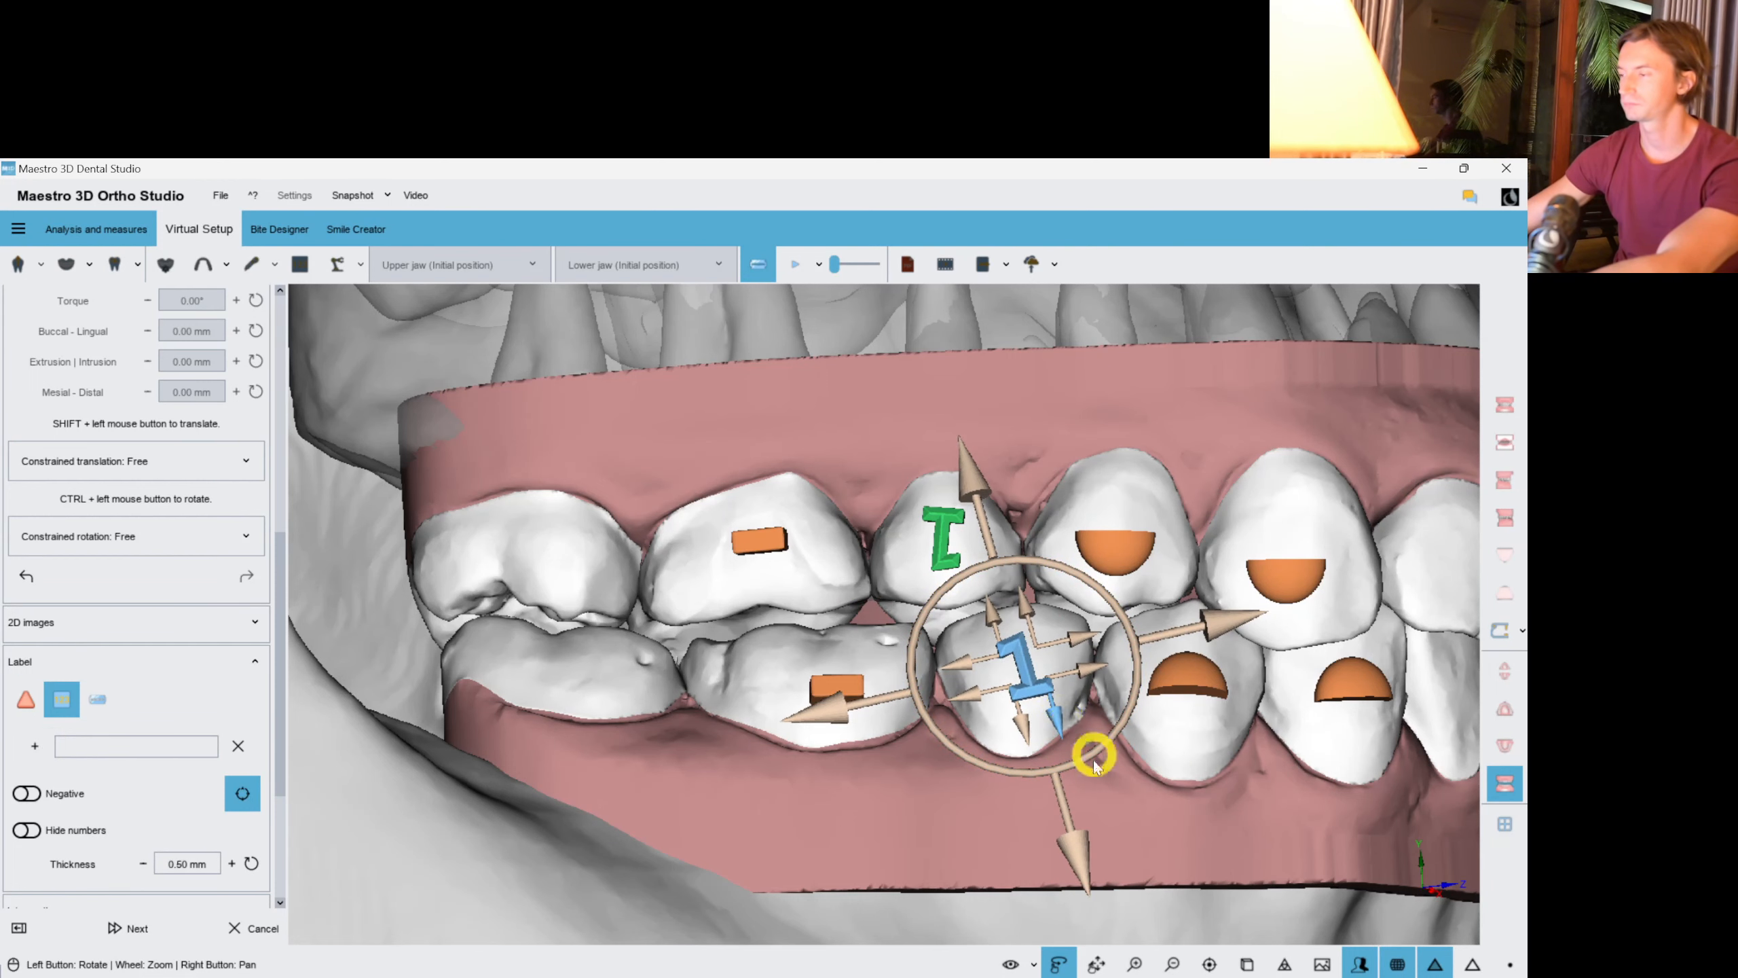
left_click(1012, 817)
Show only the upper jaw and set its attachments for all layers.
left_click(1518, 681)
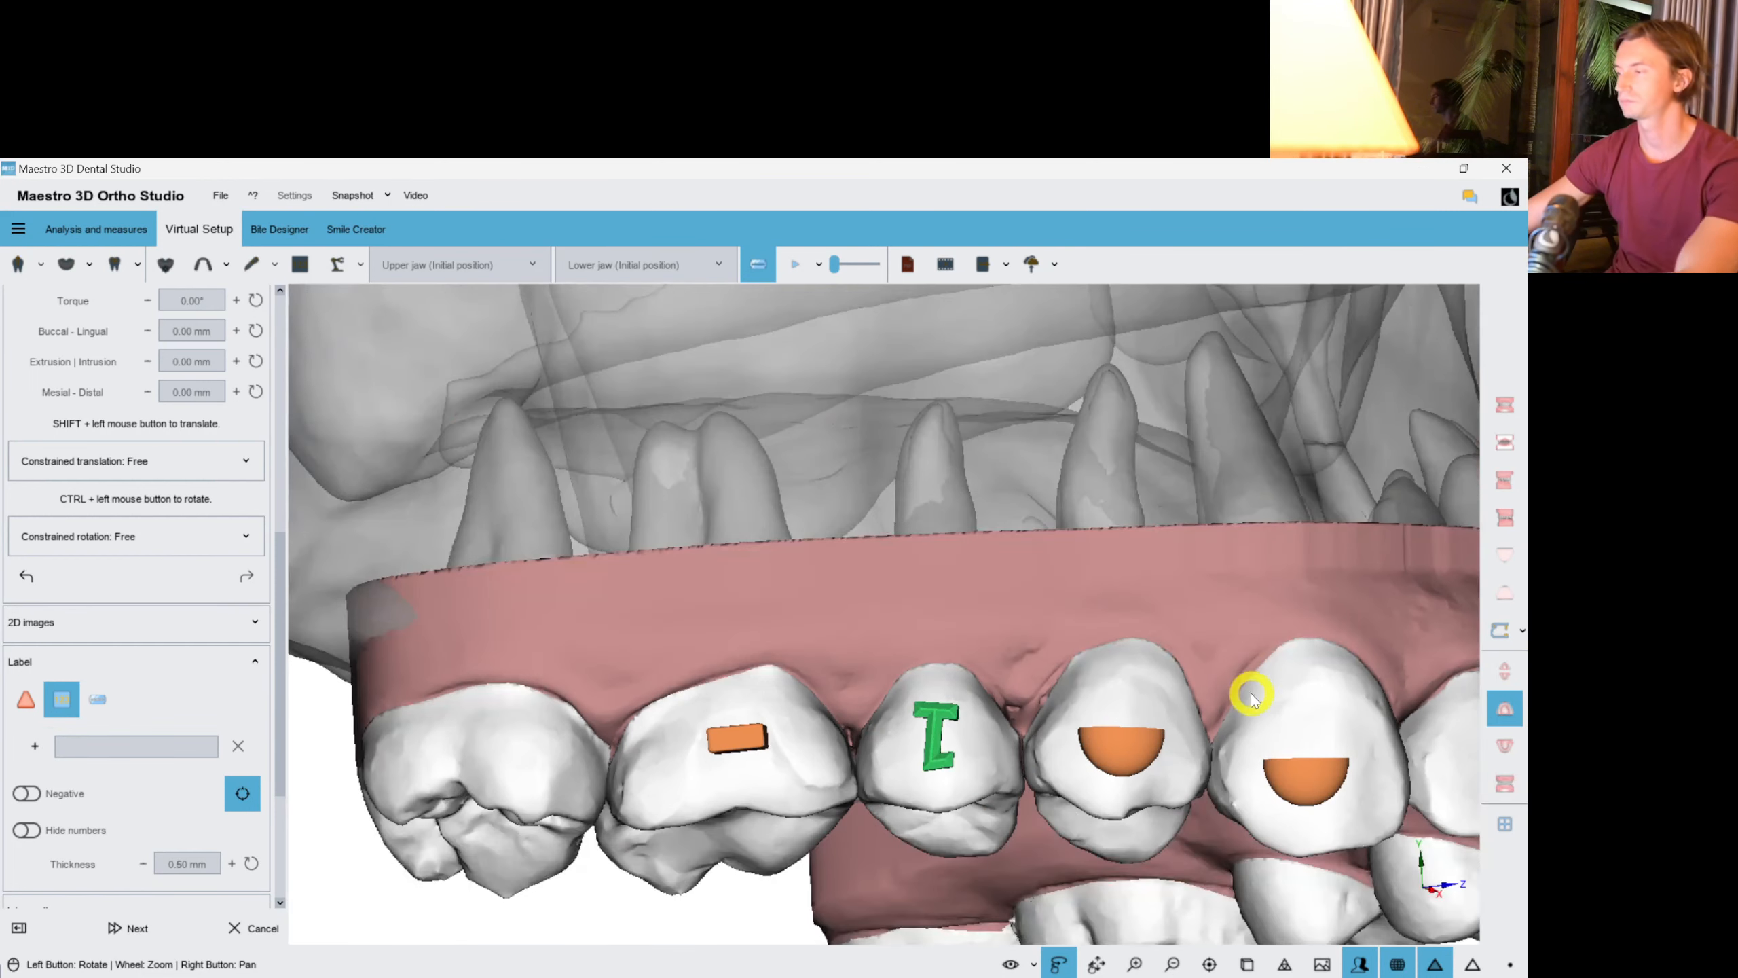
left_click_drag(1249, 725, 1117, 570)
right_click(1118, 581)
mouse_move(1149, 537)
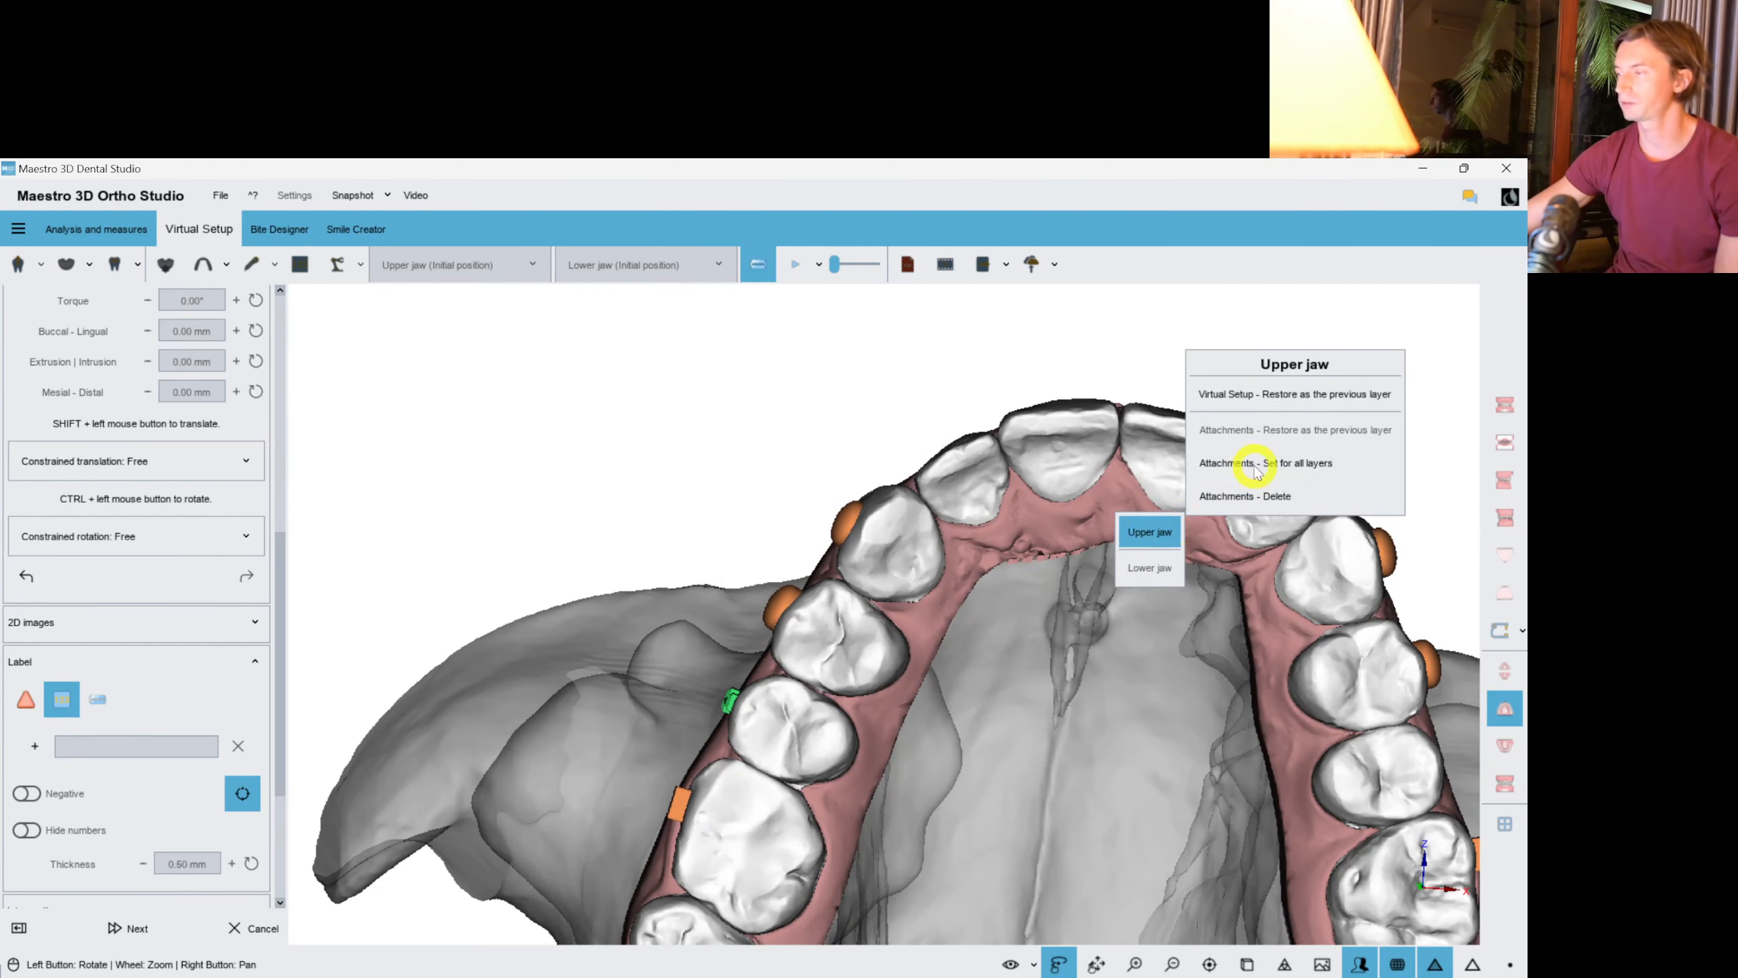
left_click(1469, 679)
Show only the lower jaw and set its attachments for all layers.
left_click(1504, 742)
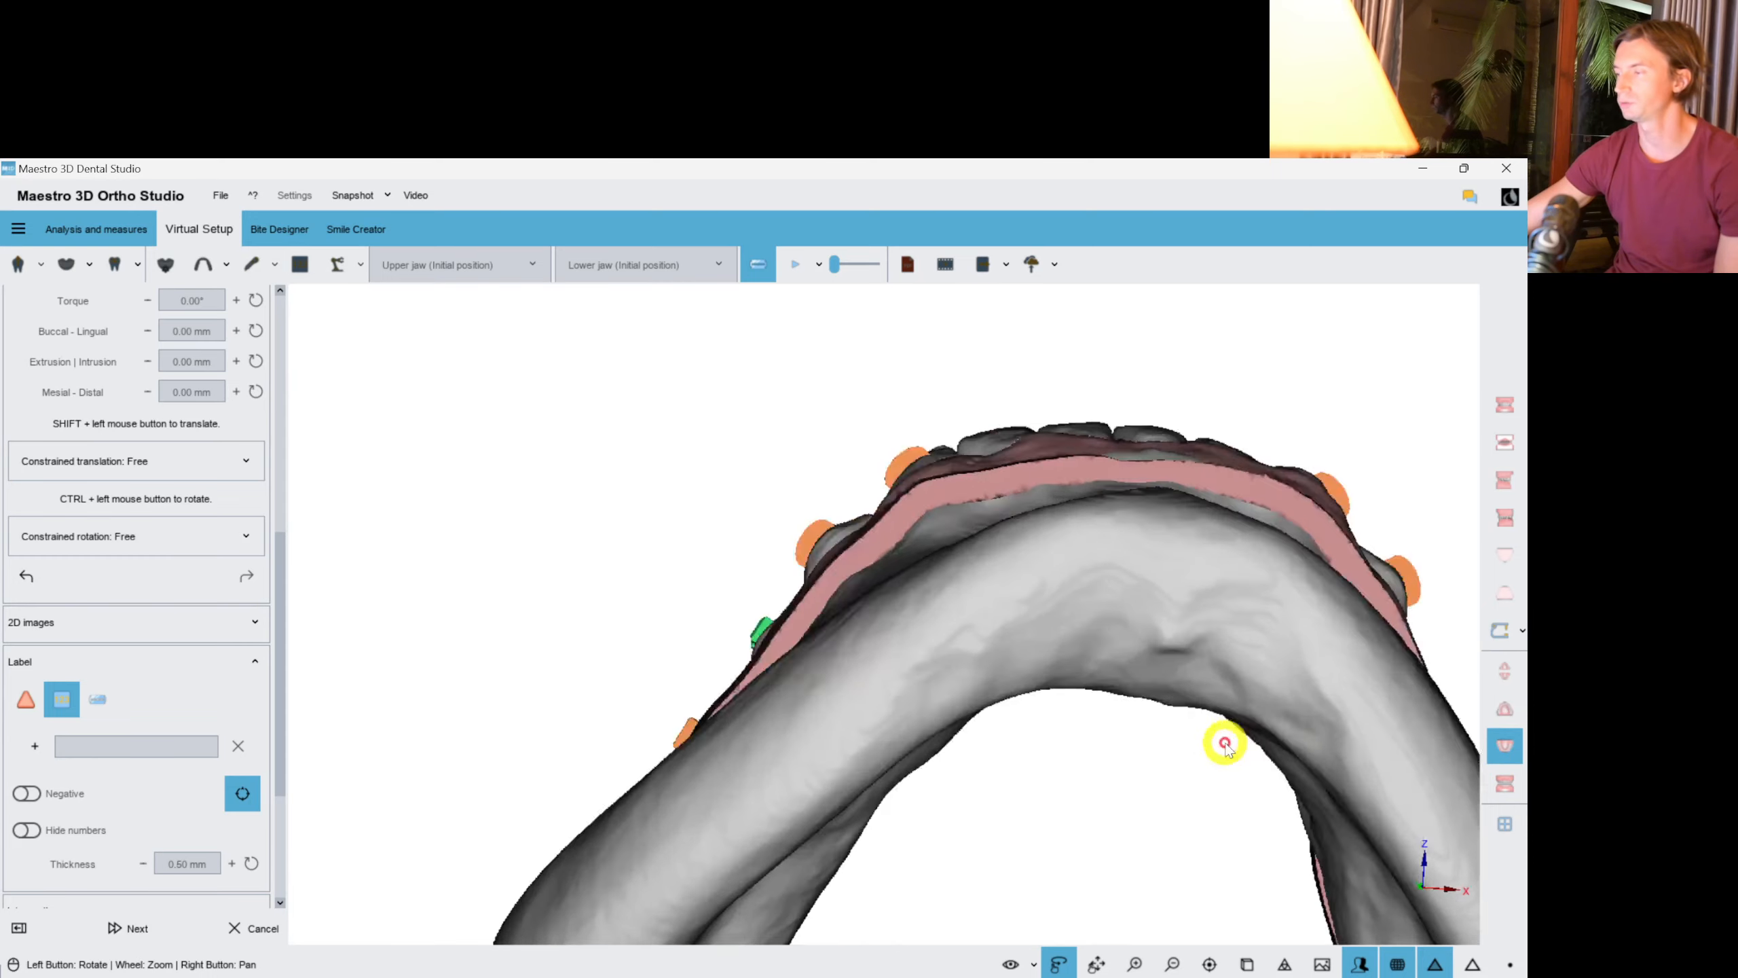
left_click_drag(1223, 741, 602, 746)
right_click(1082, 788)
mouse_move(1136, 749)
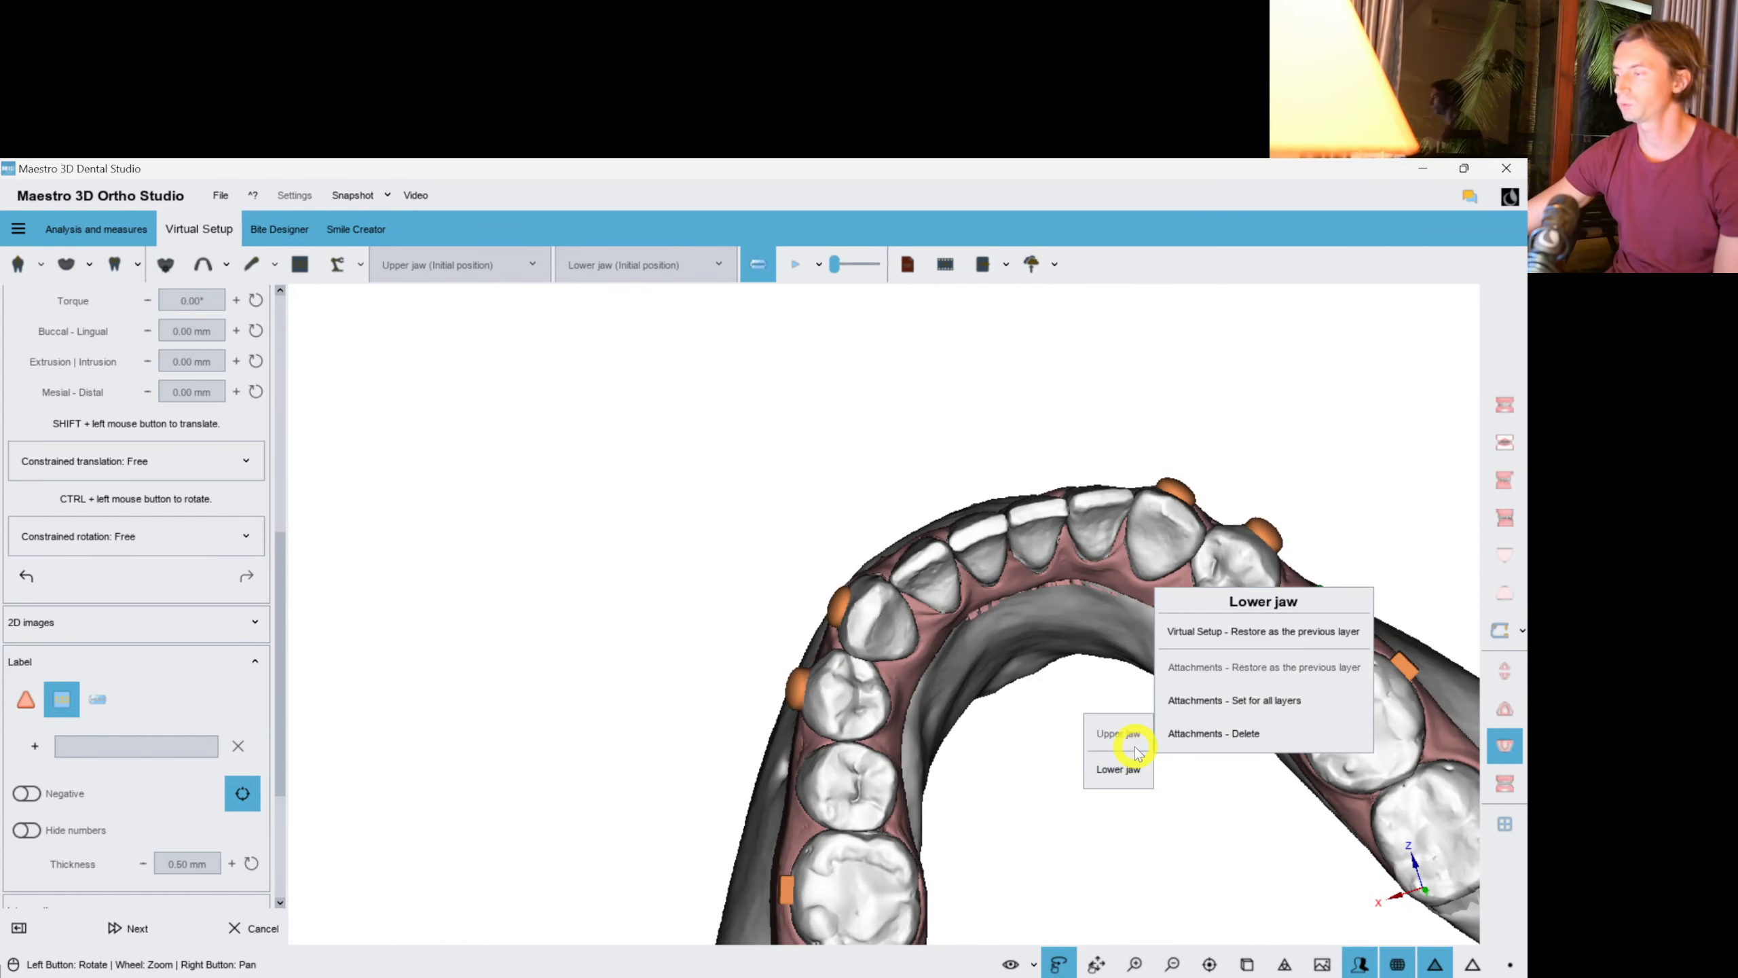
left_click_drag(996, 738, 855, 767)
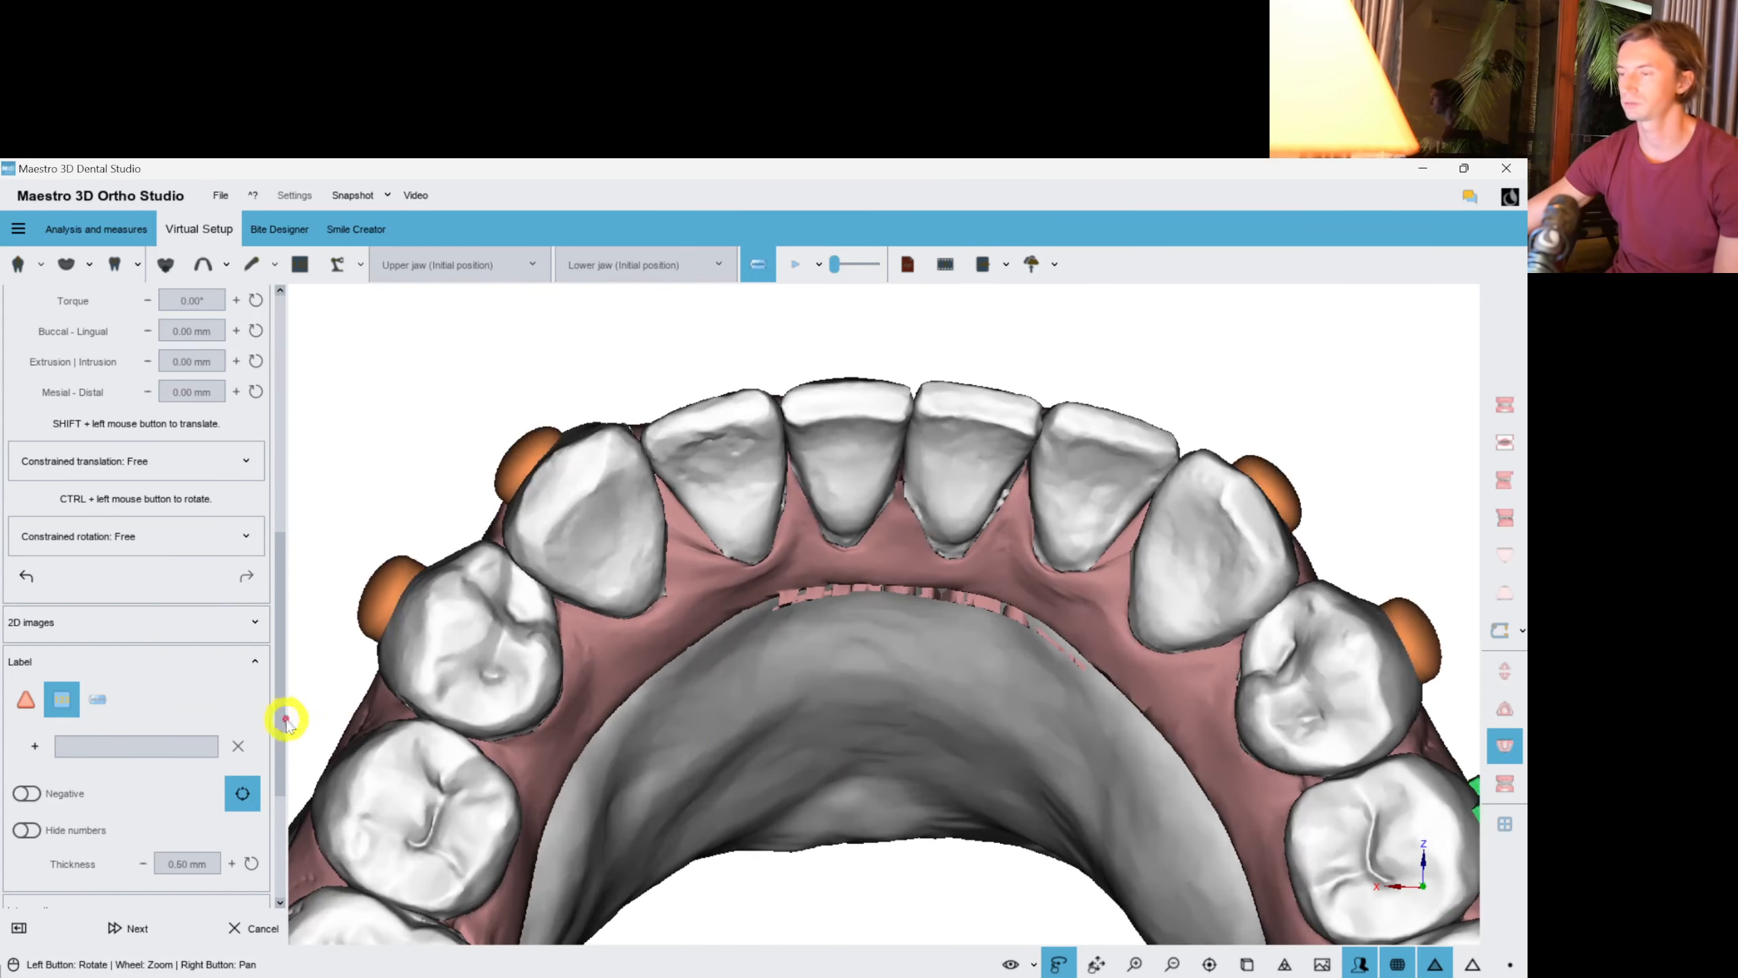
Switch from labels to attachments, view the lower jaw's initial position and make its Layer2 active.
left_click(34, 704)
left_click_drag(277, 687, 276, 388)
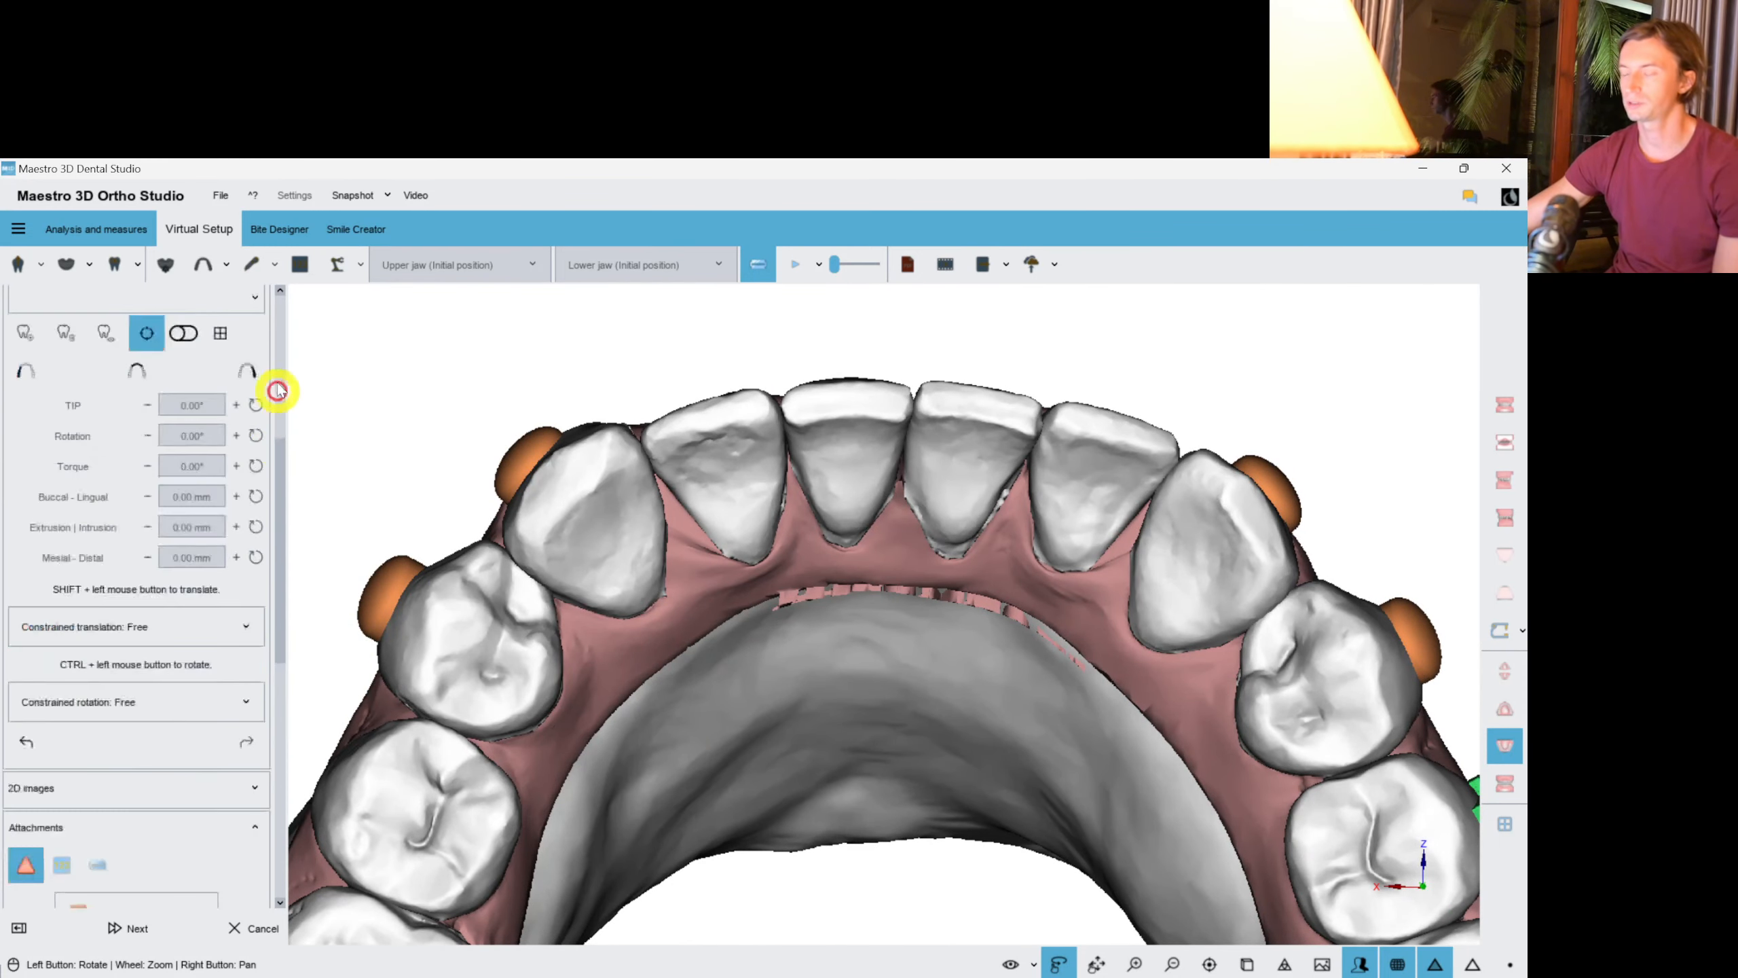
left_click(73, 563)
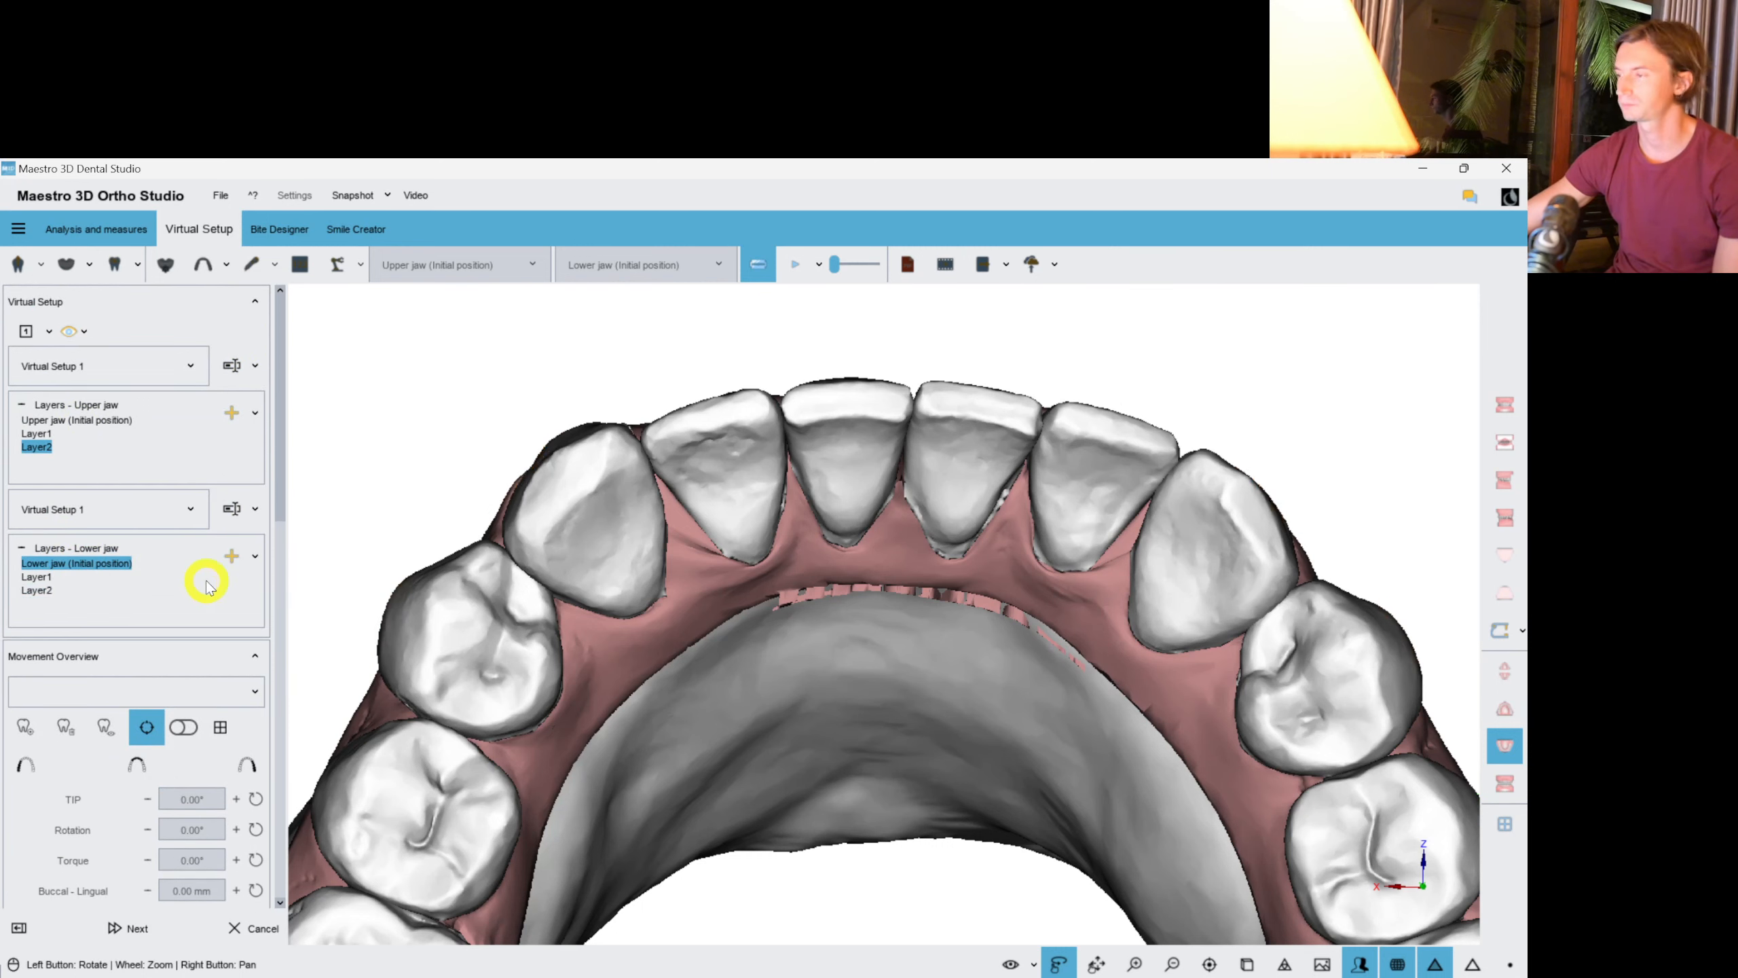
left_click(34, 590)
Rotate lower left lateral incisor 32 in Layer2 to a torque of -5.50°.
scroll(890, 590, "up", 2)
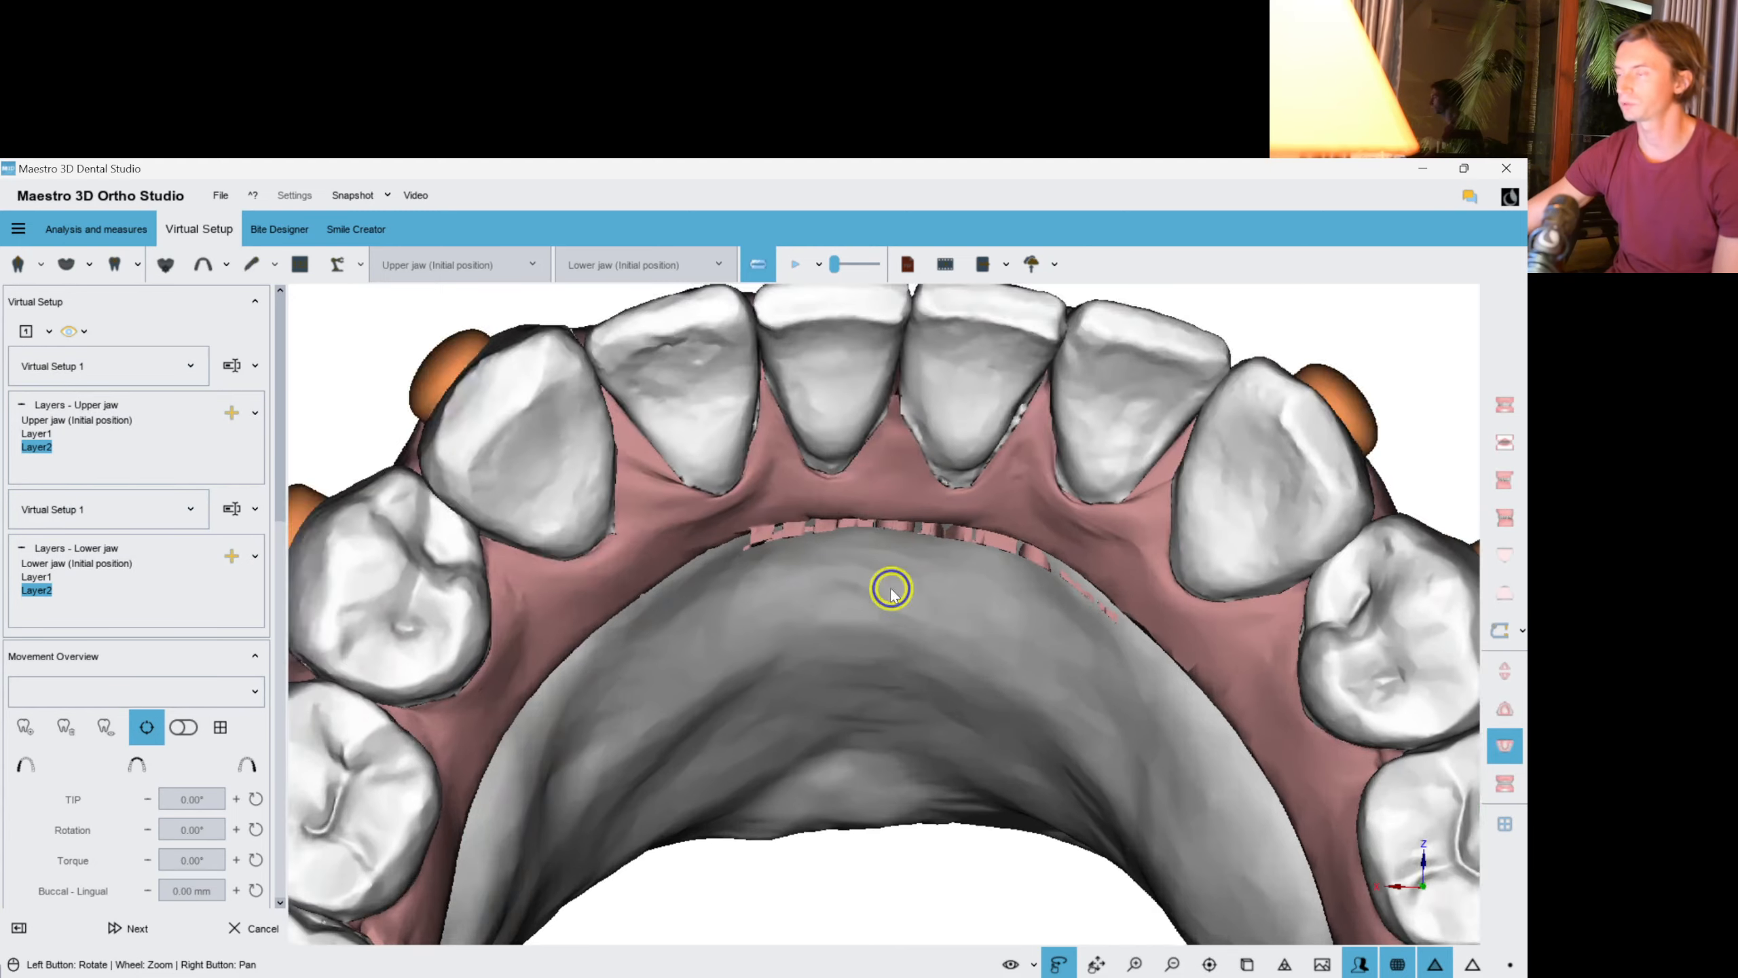
right_click_drag(890, 589, 852, 663)
left_click_drag(1144, 598, 723, 493)
left_click(697, 524)
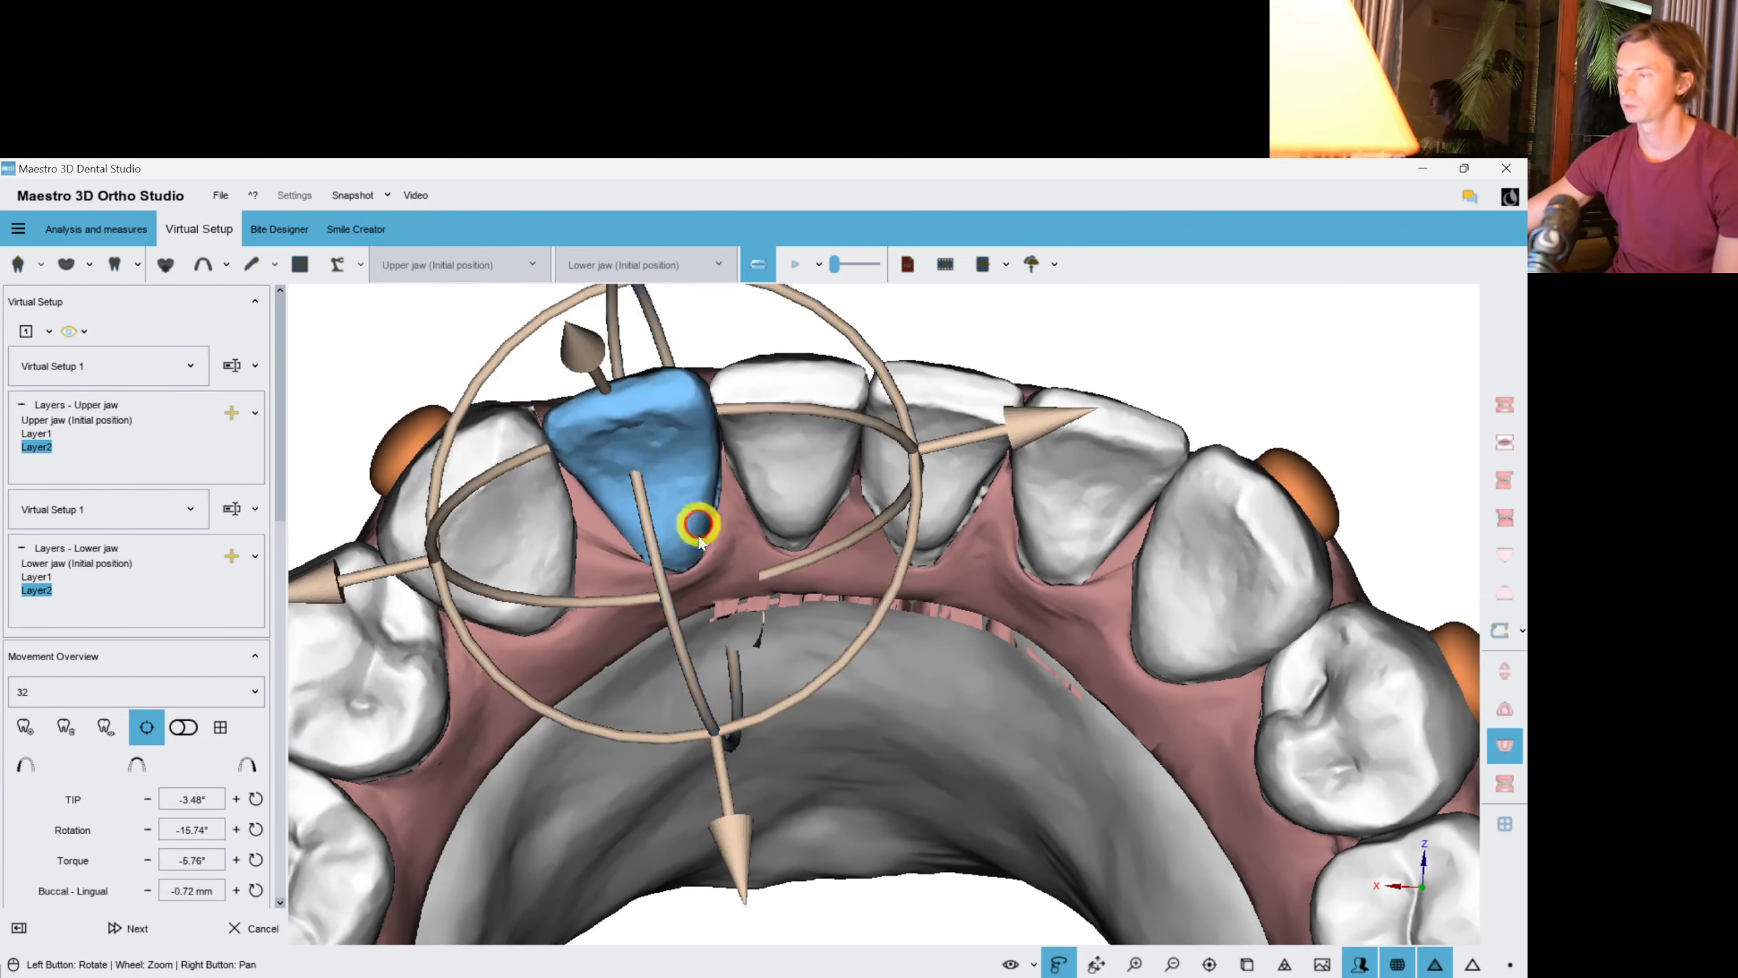
left_click_drag(666, 591, 662, 587)
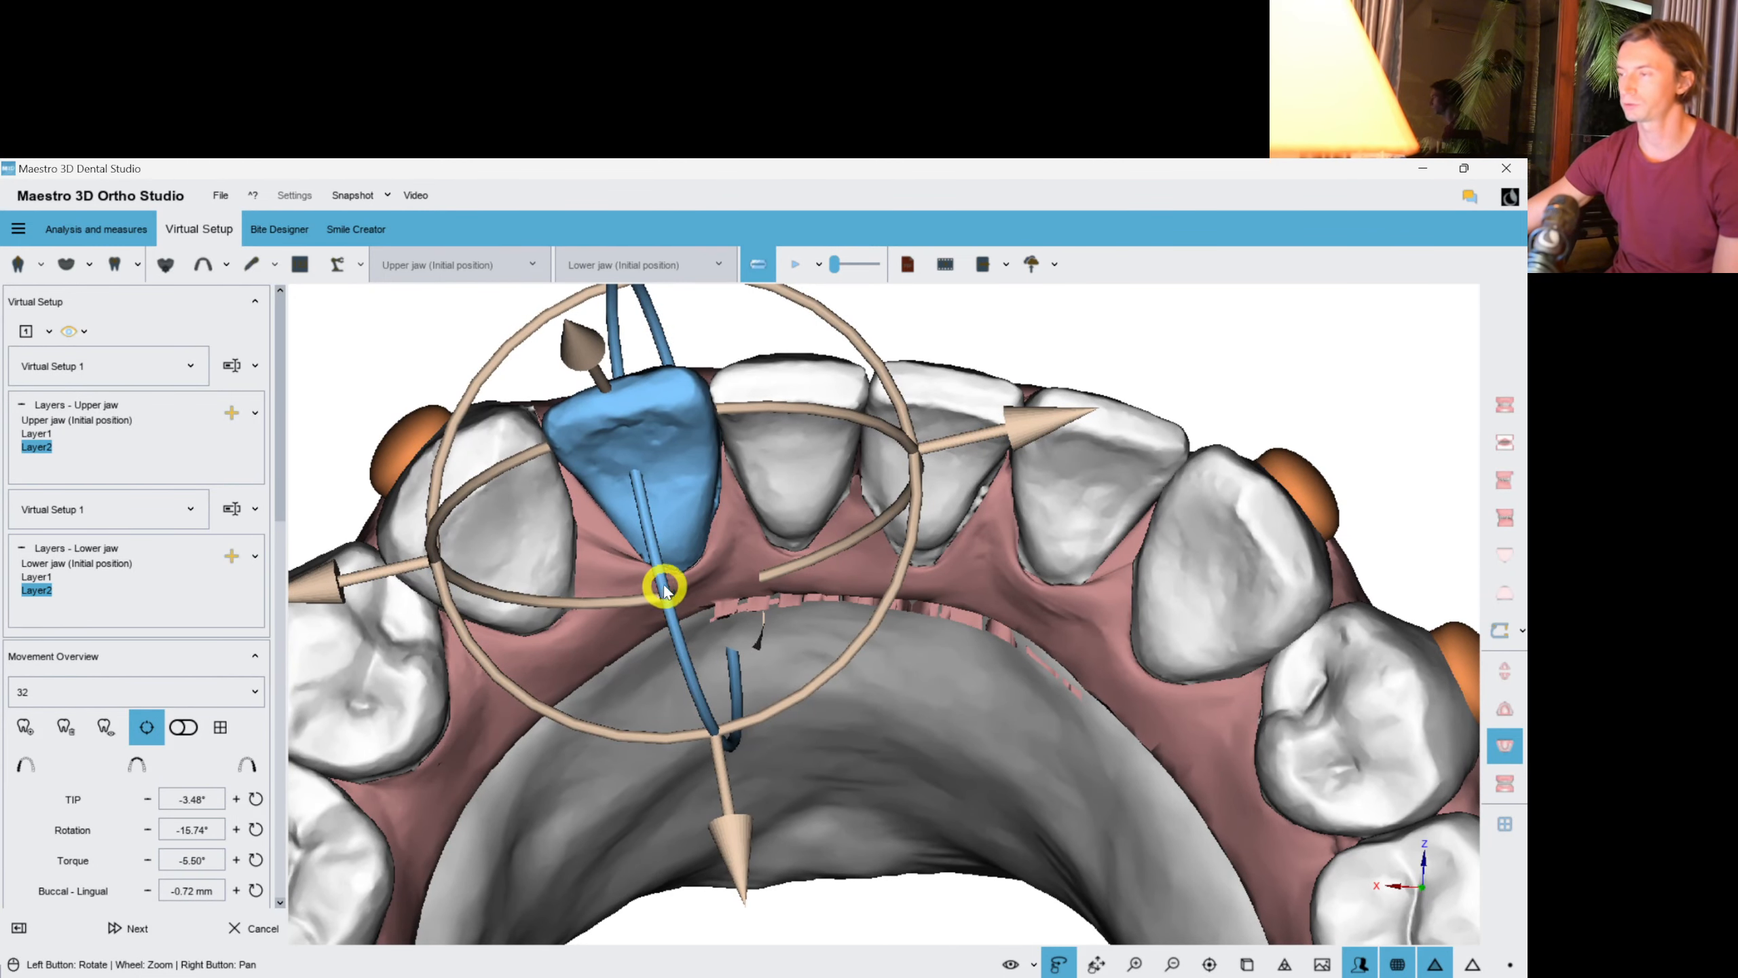
left_click(1053, 453)
left_click(1224, 347)
Rotate lower right lateral incisor 42 in Layer2 to a torque of -4.69°, checking against the initial position.
scroll(1047, 452, "up", 2)
right_click_drag(1045, 574, 1013, 556)
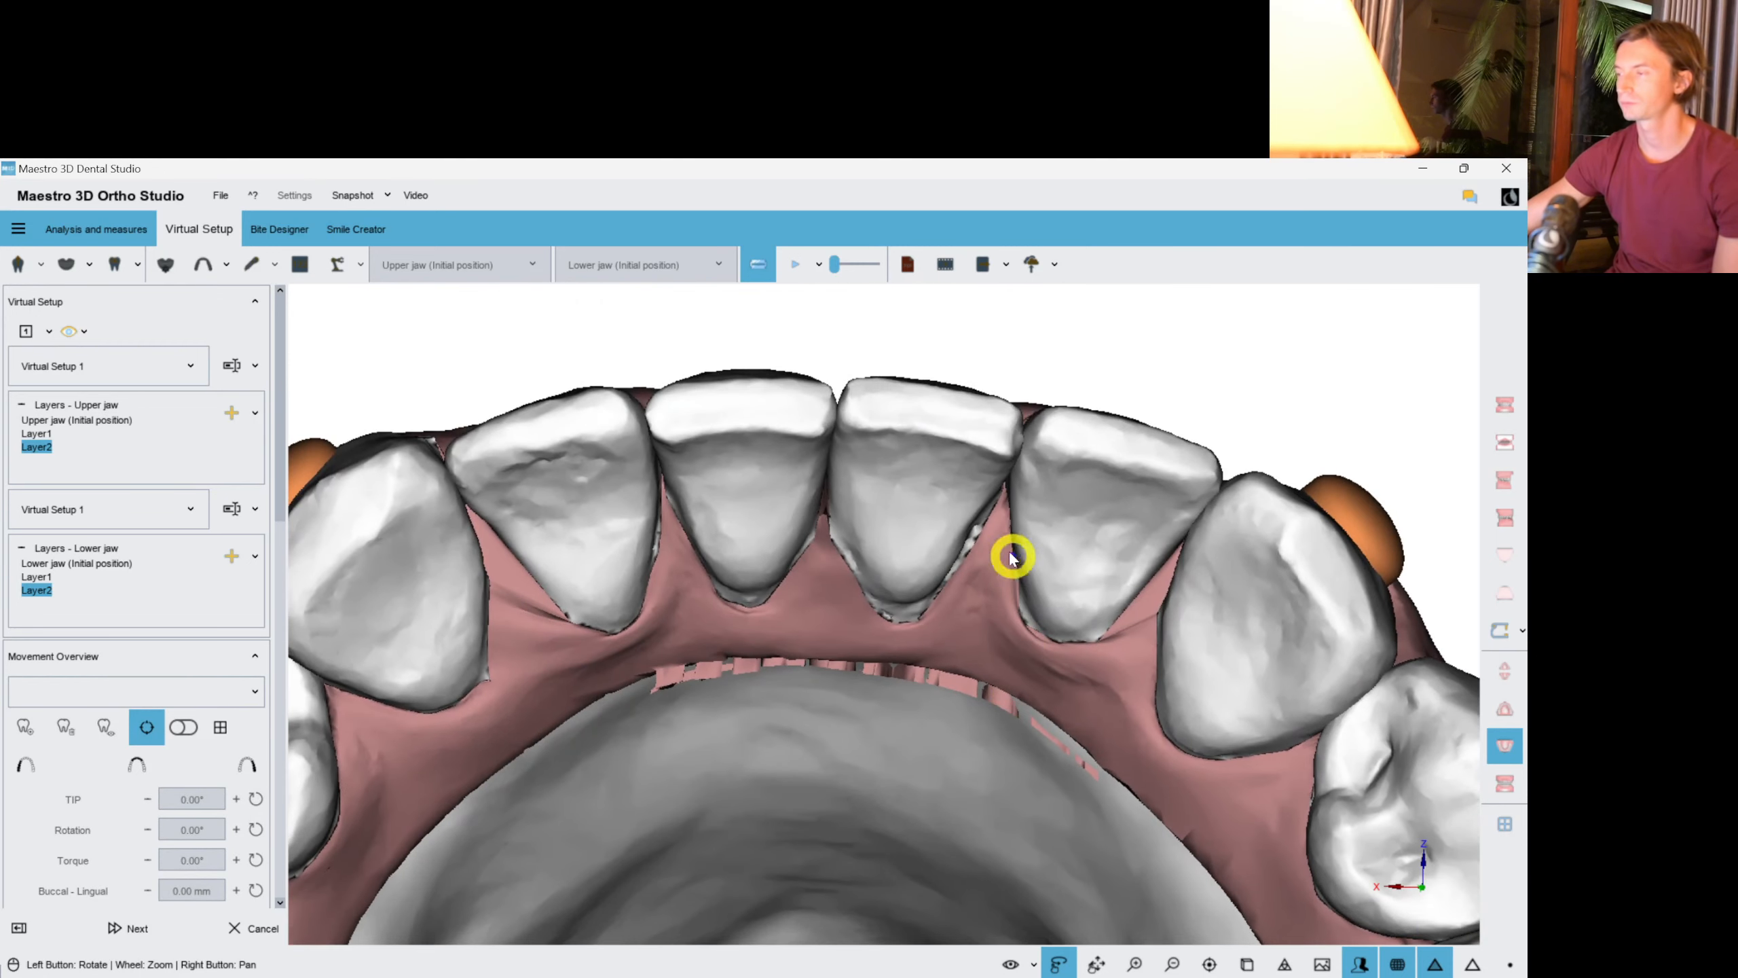
left_click(81, 574)
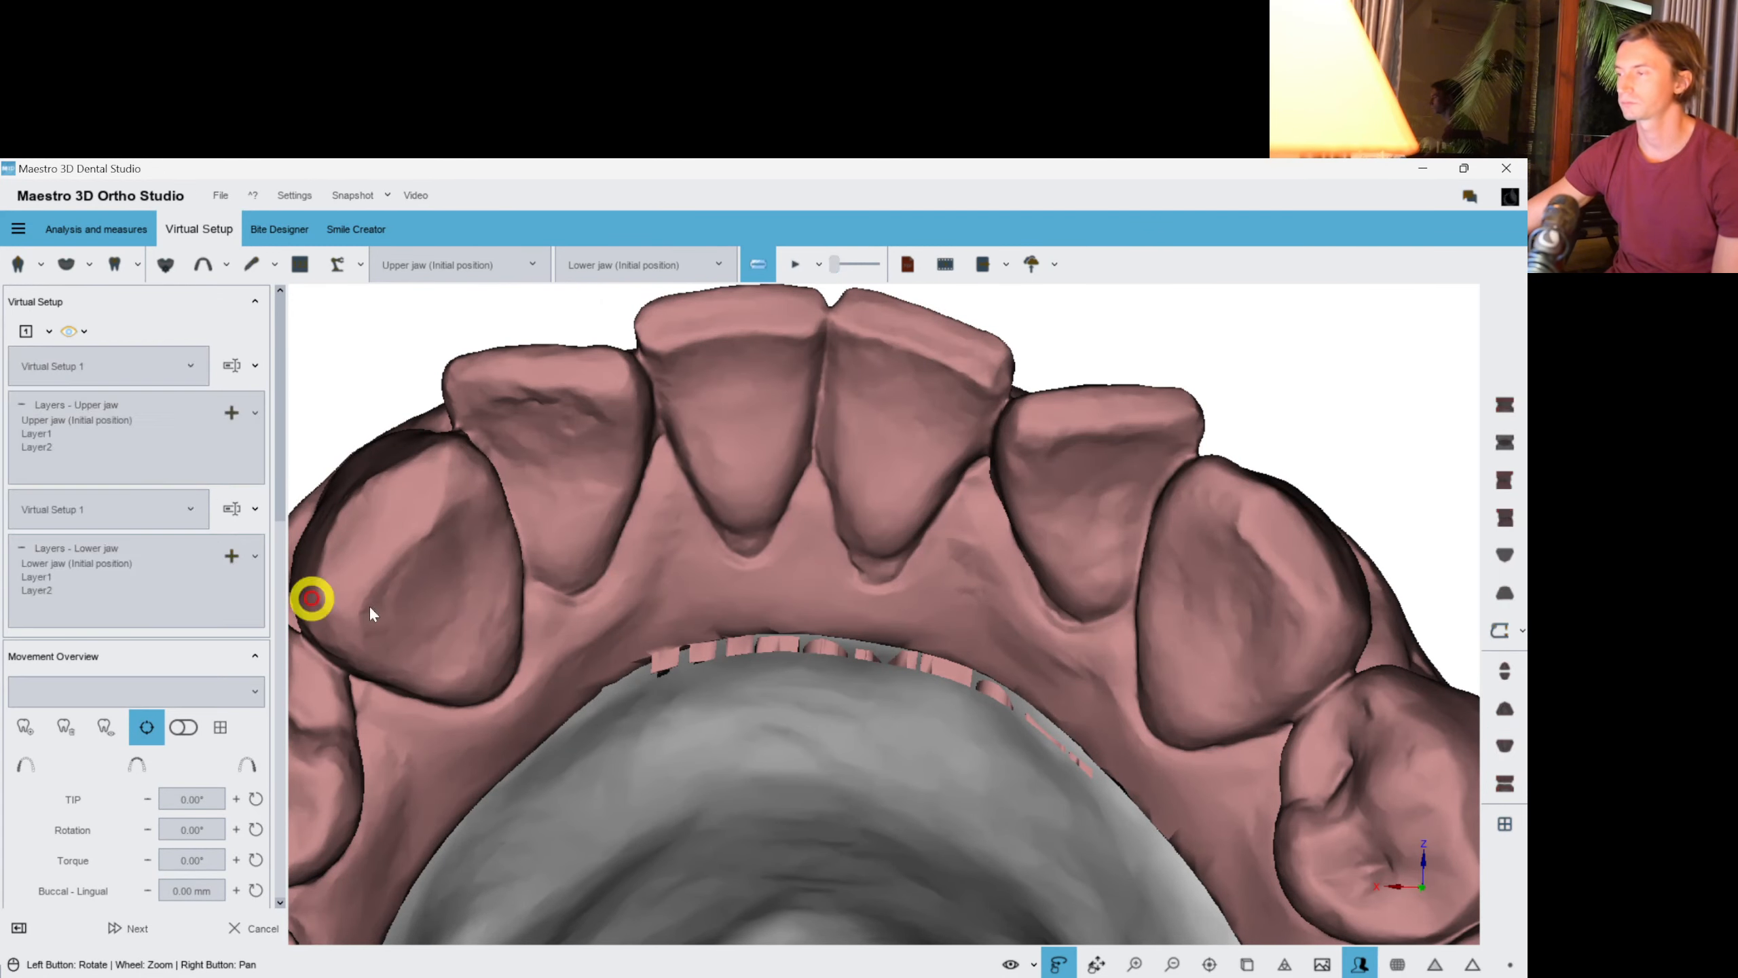
left_click(1088, 560)
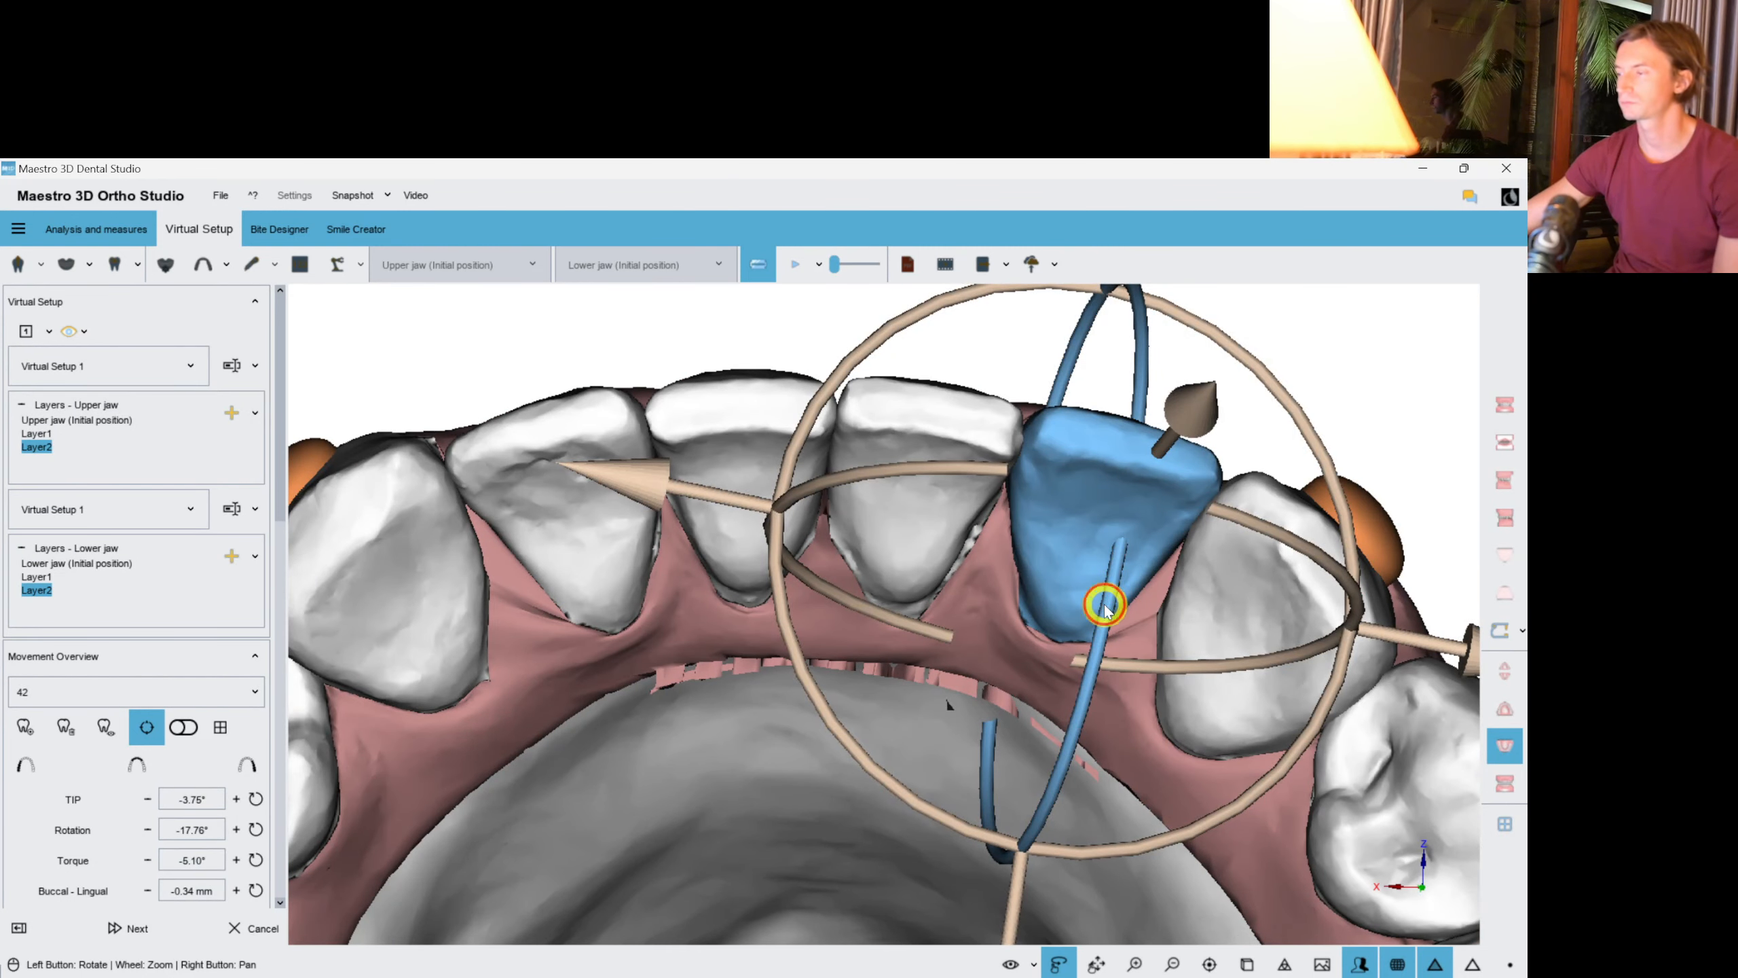
left_click_drag(1107, 606, 1144, 614)
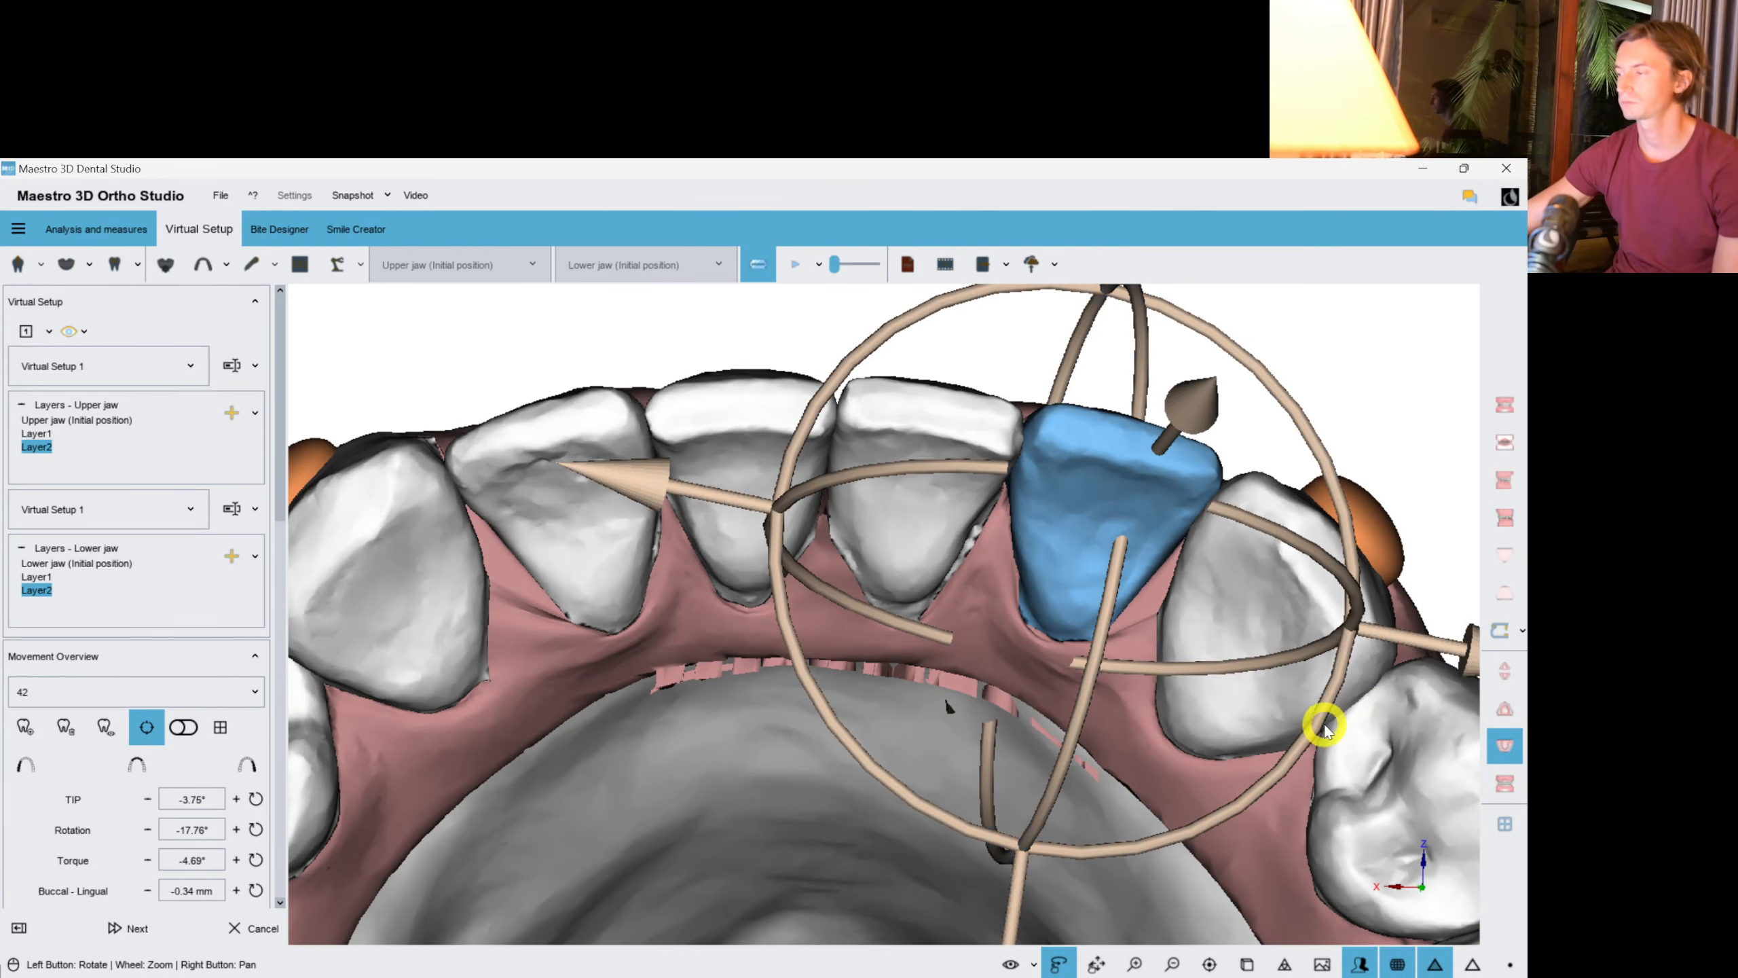
left_click(1156, 396)
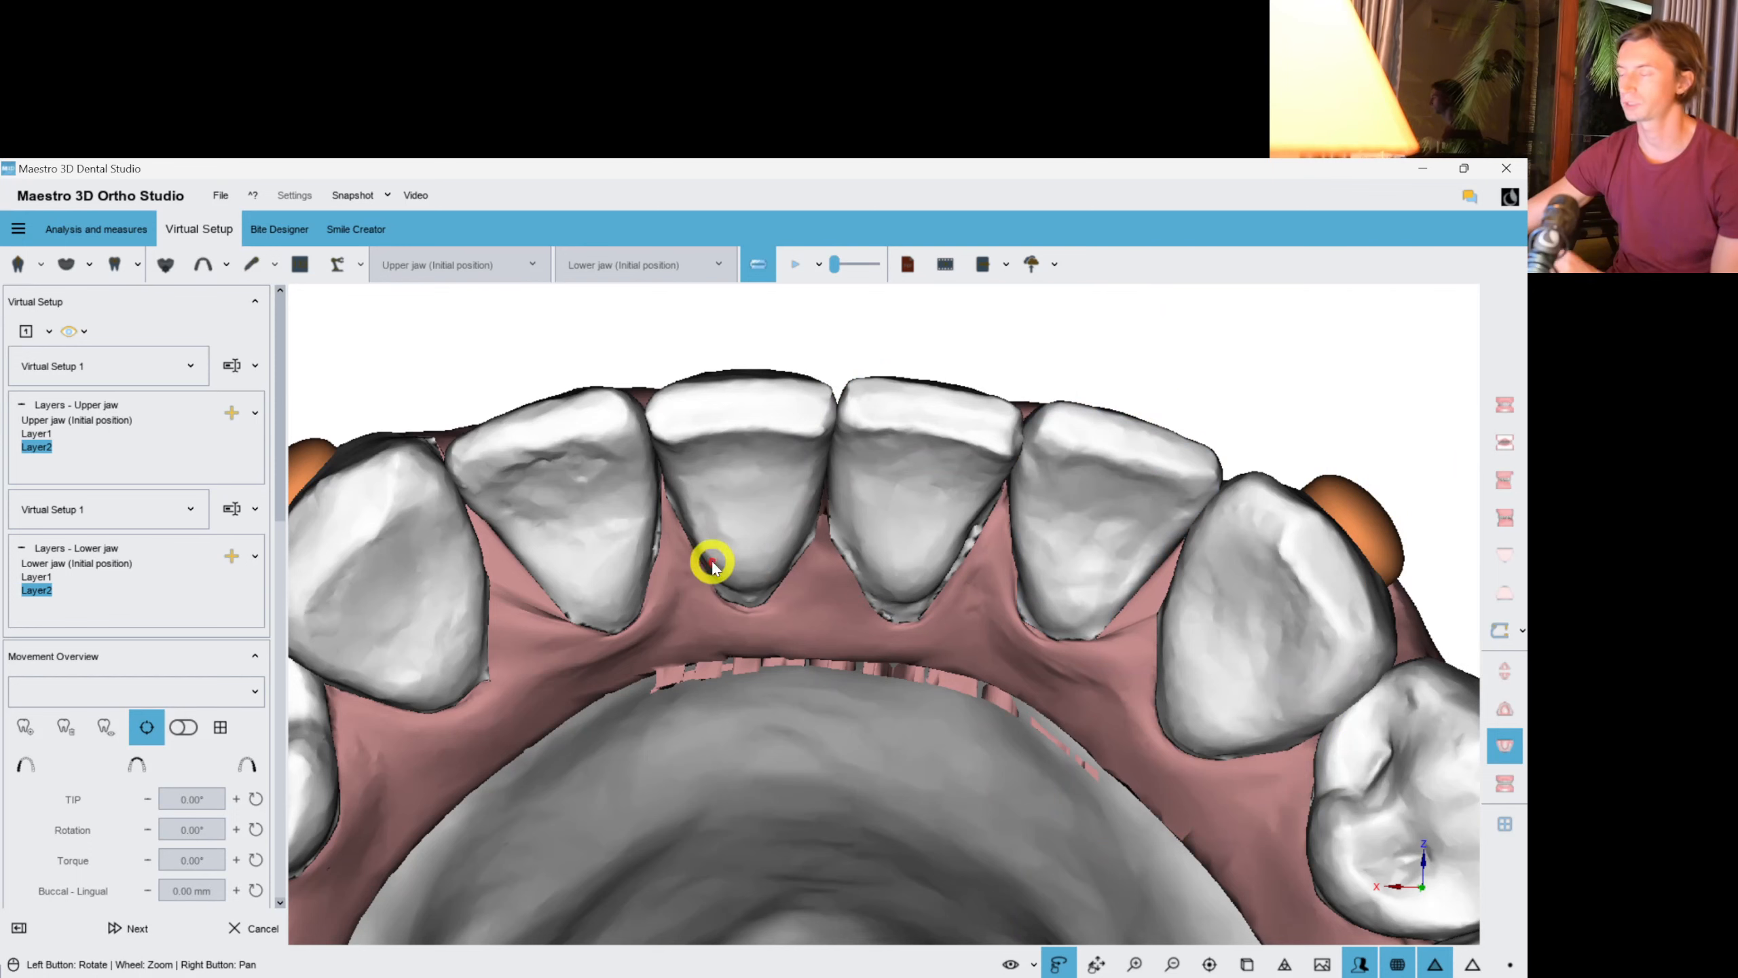
Make Layer1 of the lower jaw active and choose the attach3 shape for the attachment.
left_click(38, 576)
left_click(51, 564)
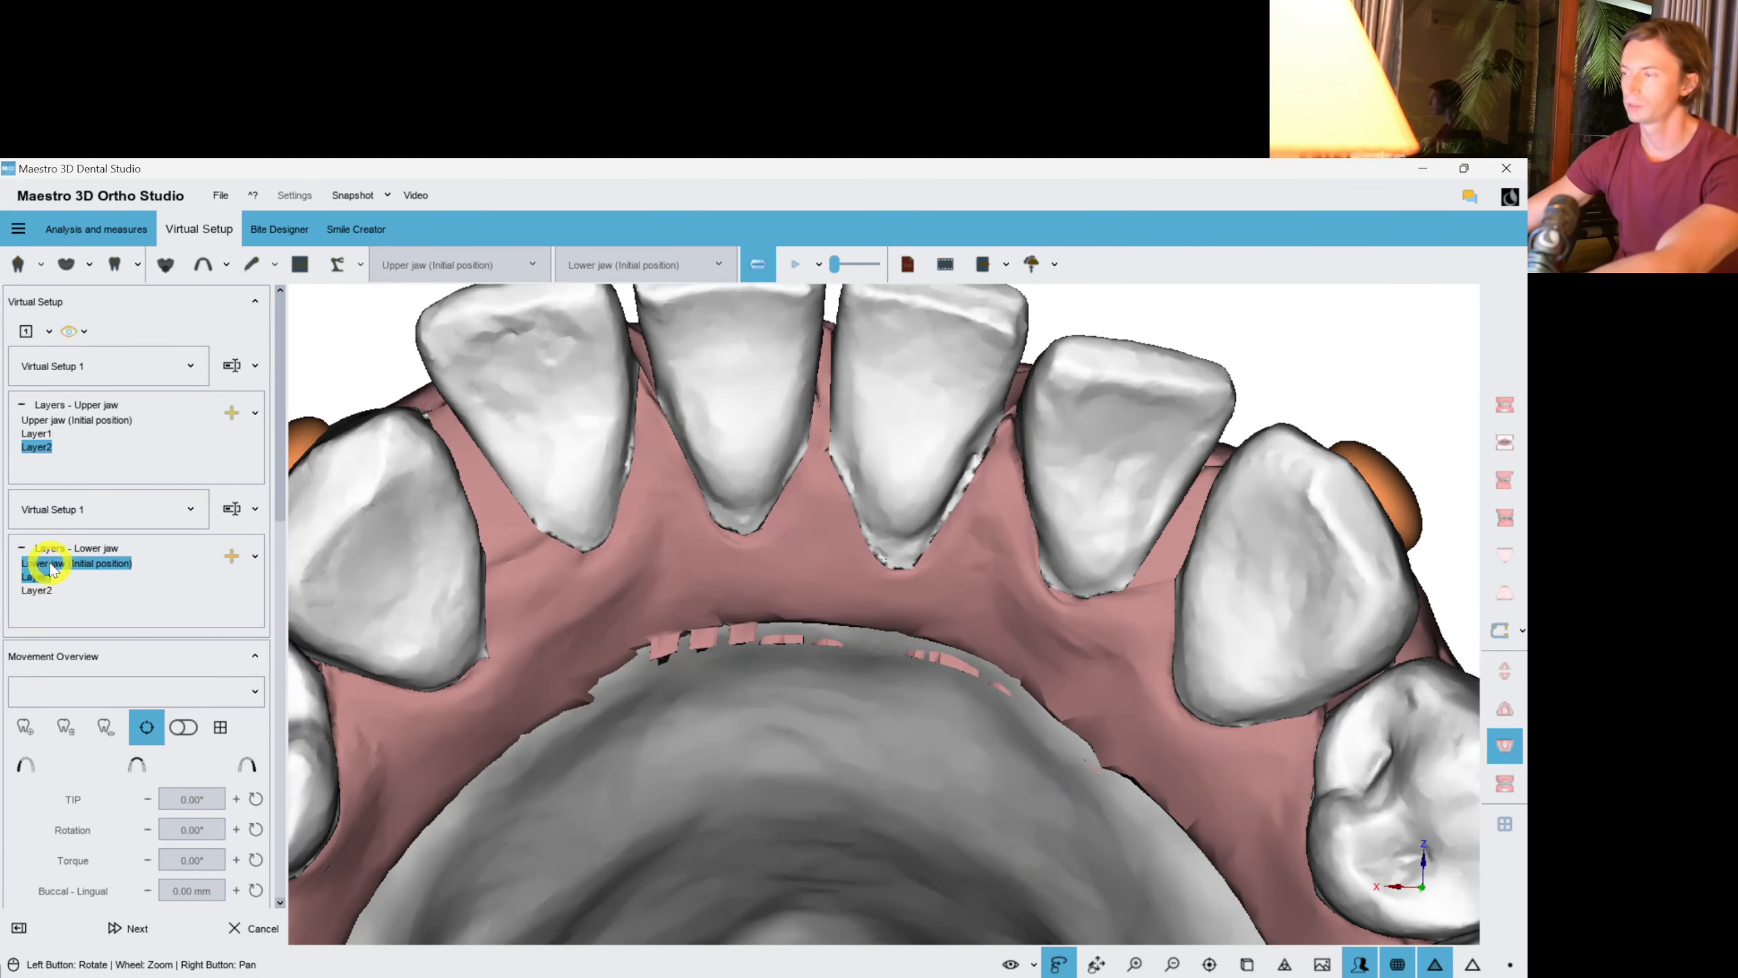
left_click(62, 565)
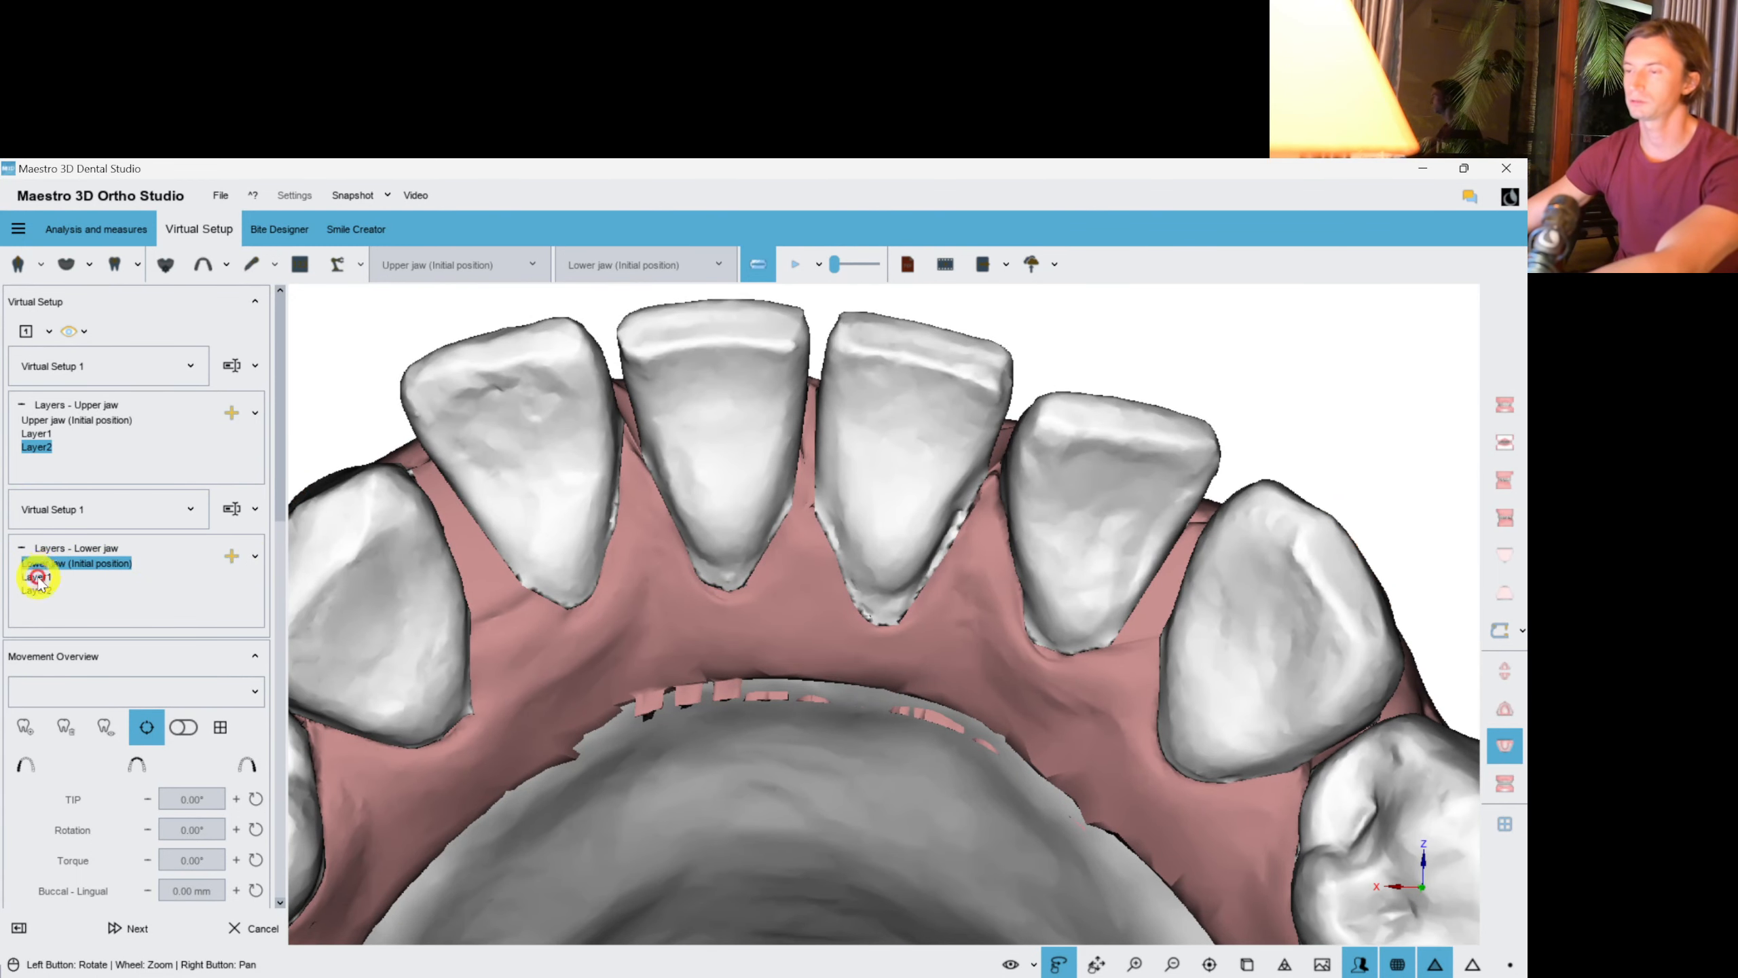
left_click(38, 576)
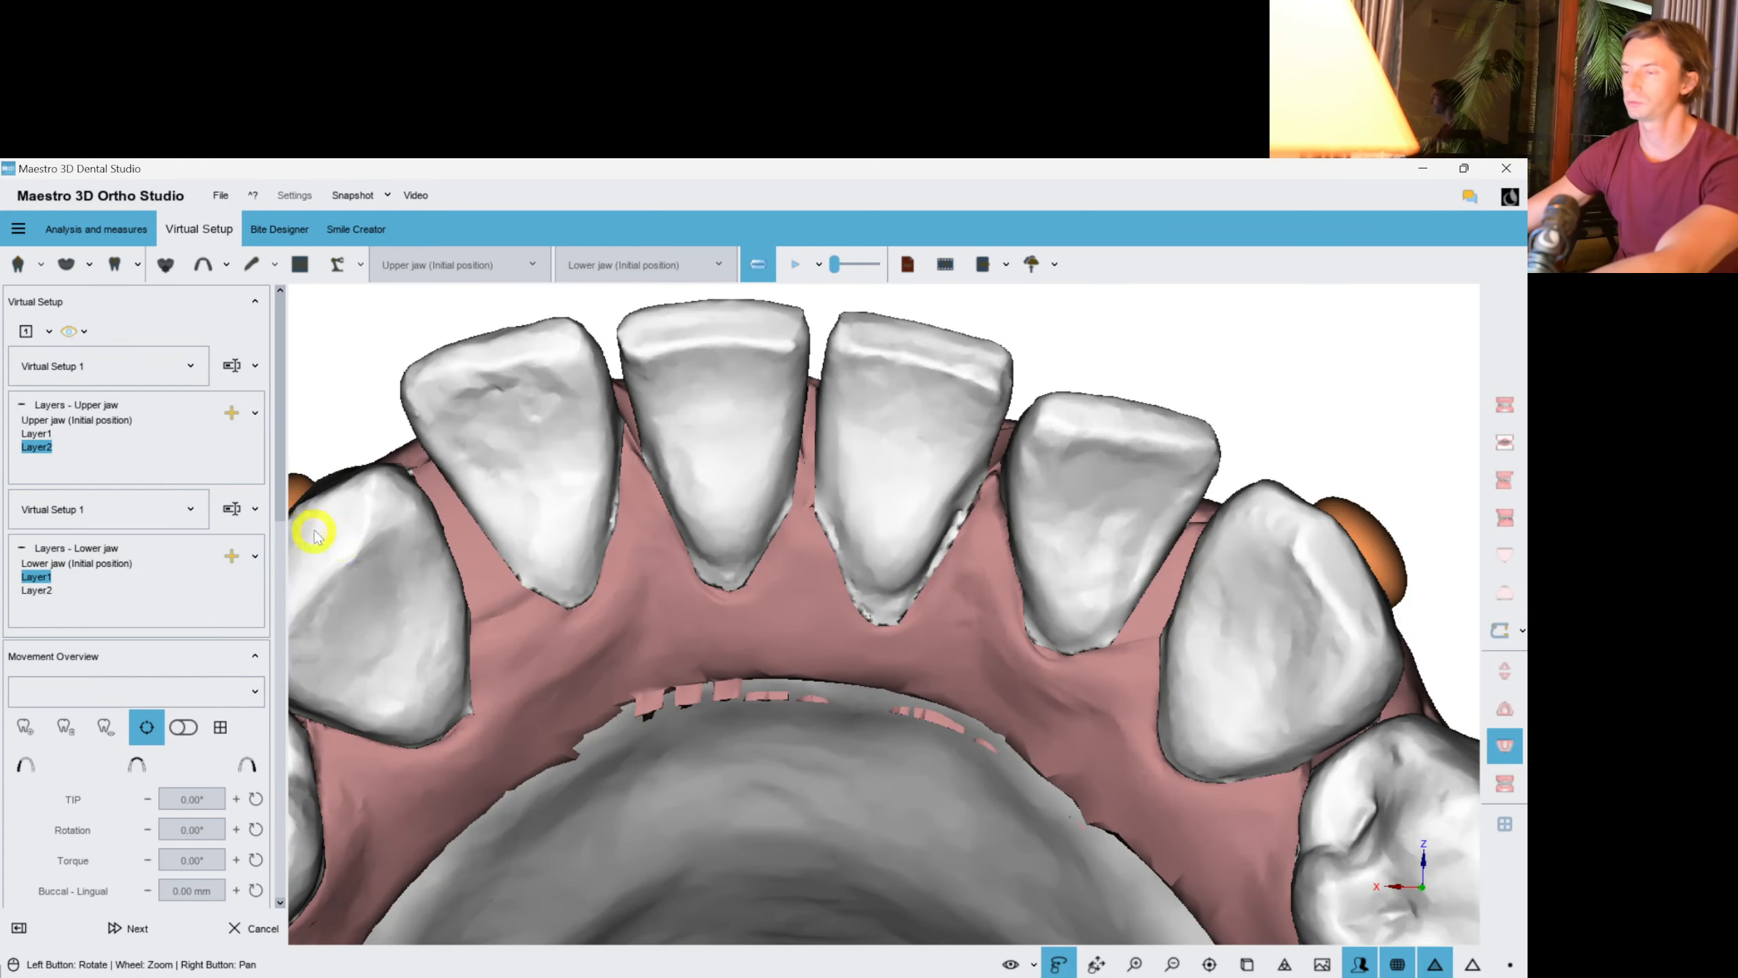
left_click_drag(283, 438, 280, 647)
left_click(164, 696)
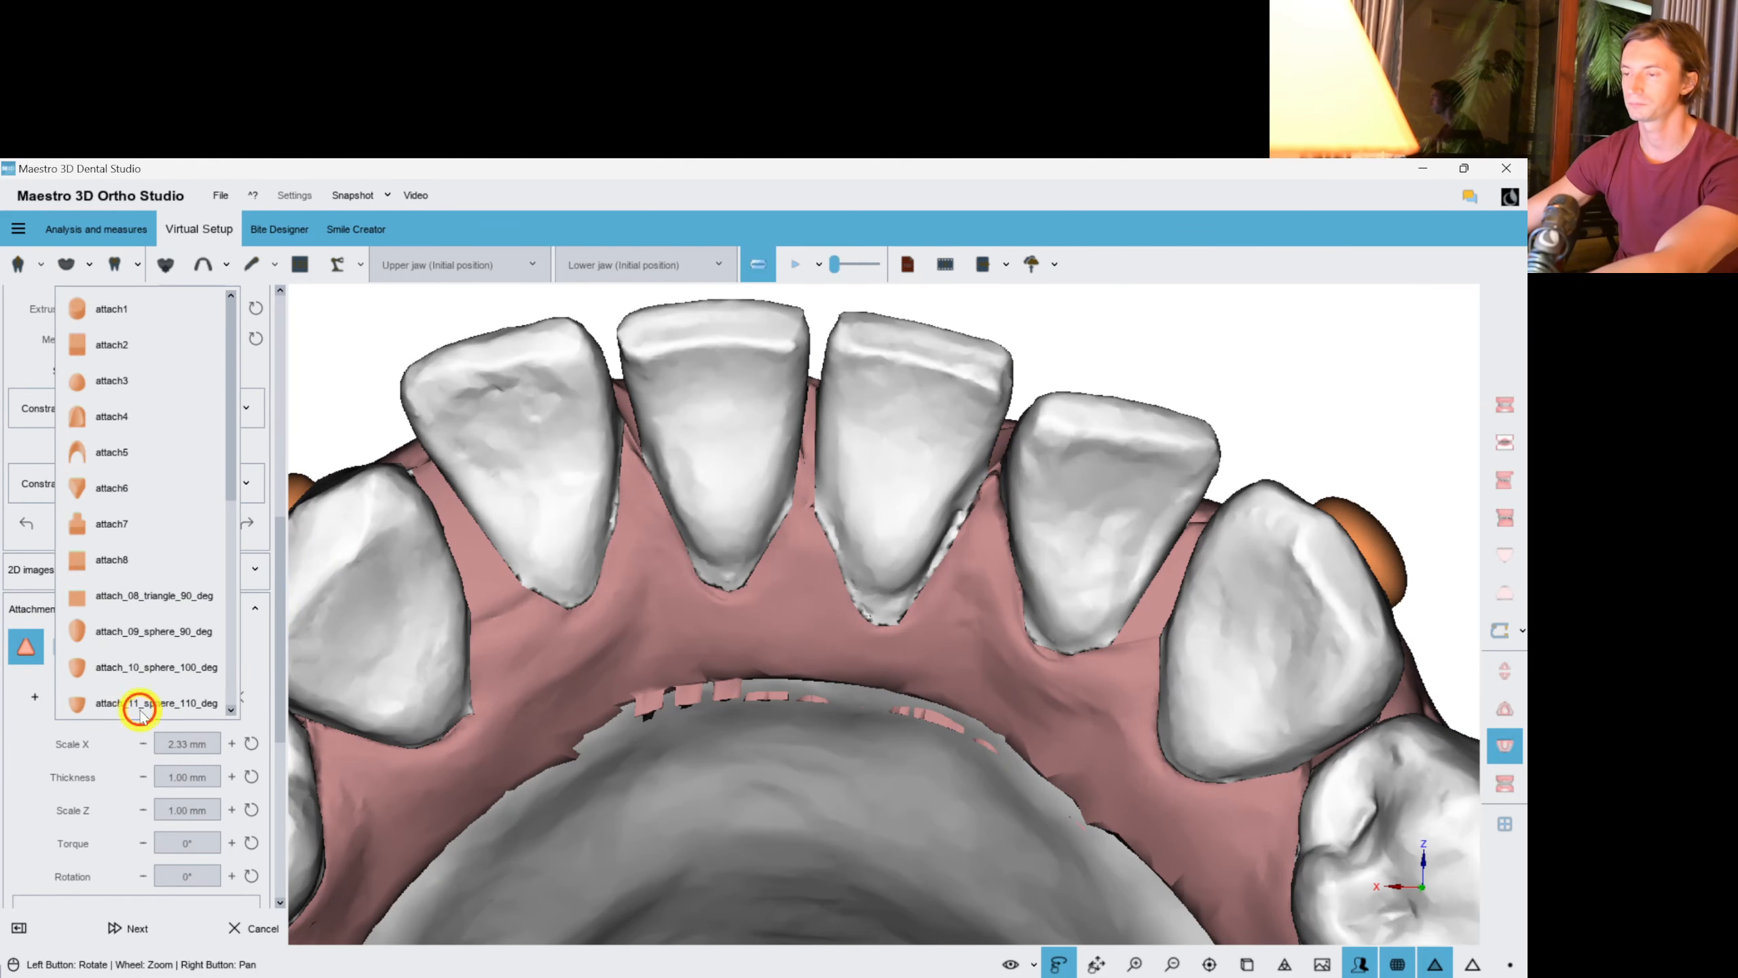
left_click(130, 381)
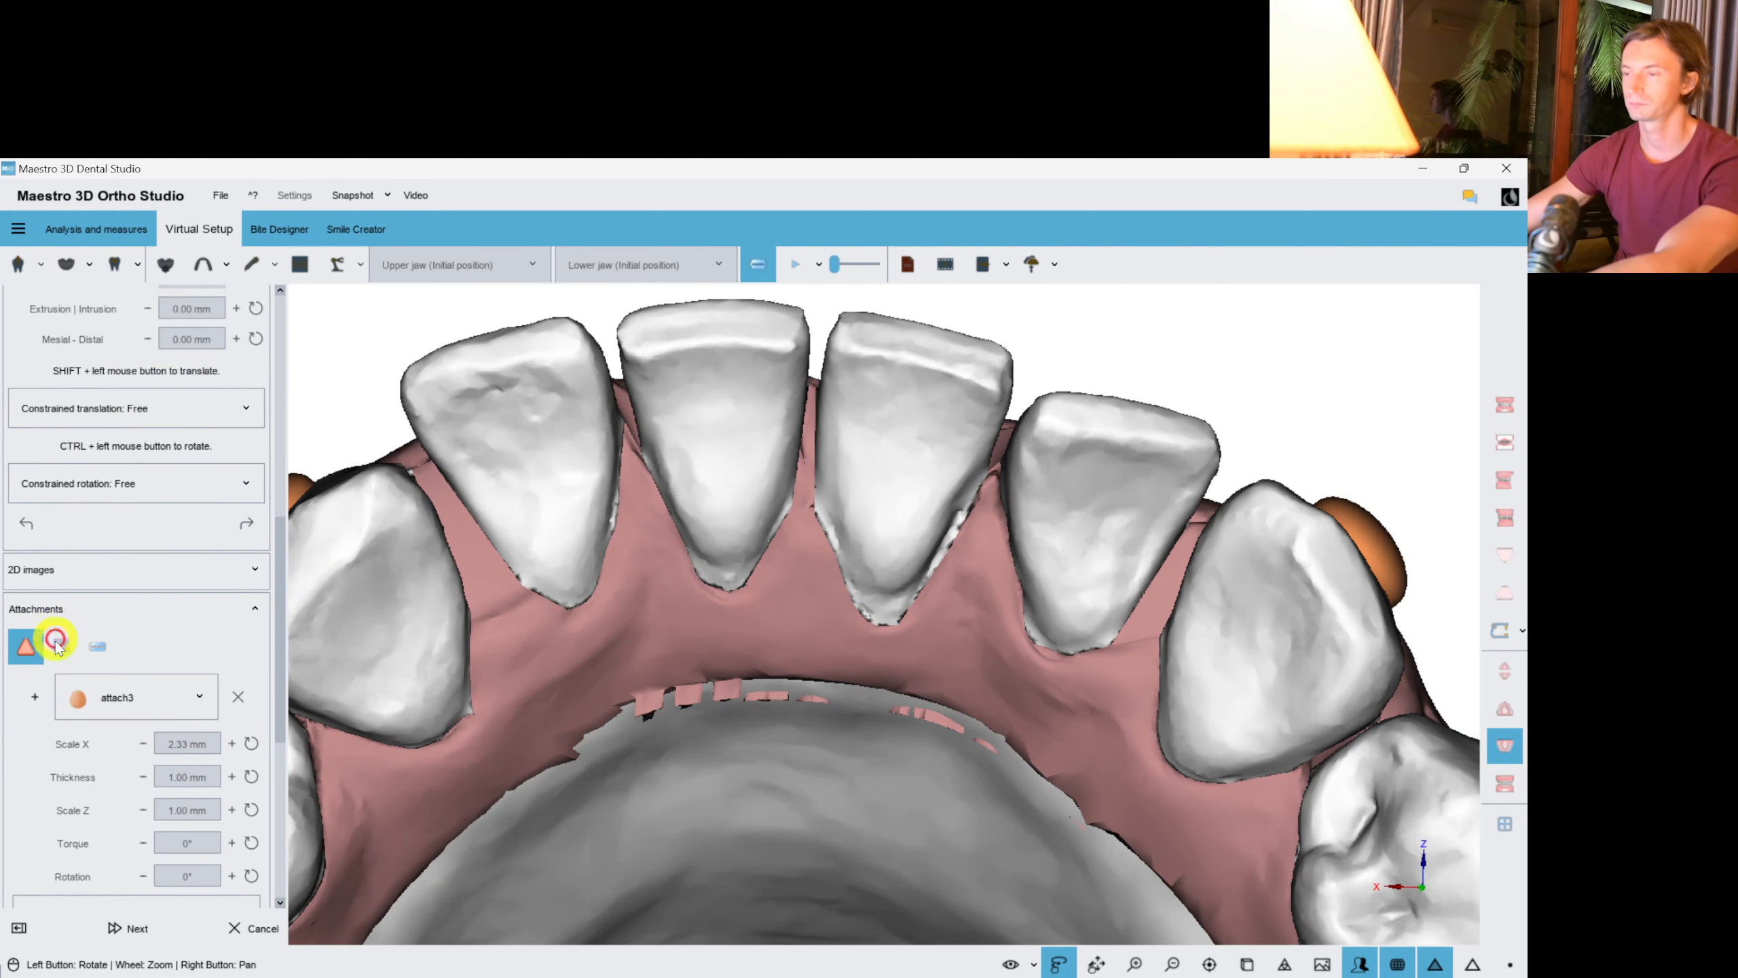
Place a negative attach3 on the lingual surface of incisor 32, with Scale X 1.22 mm and Scale Z 2.43 mm.
left_click(558, 402)
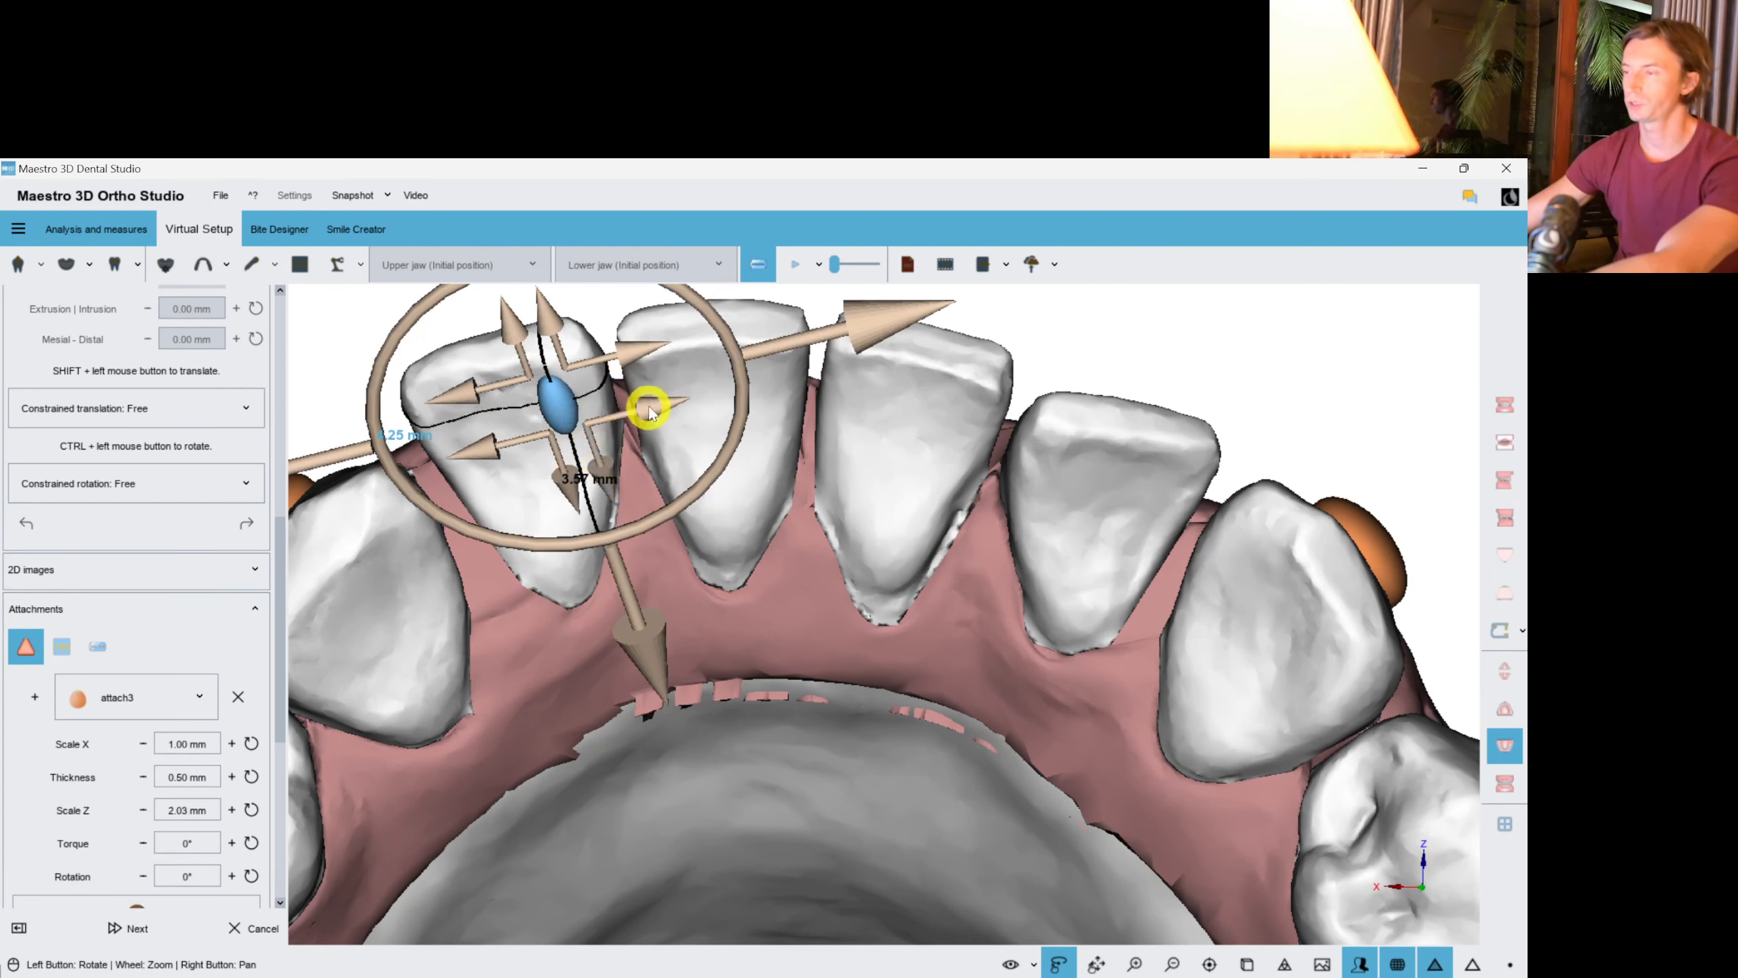
left_click_drag(657, 405, 636, 643)
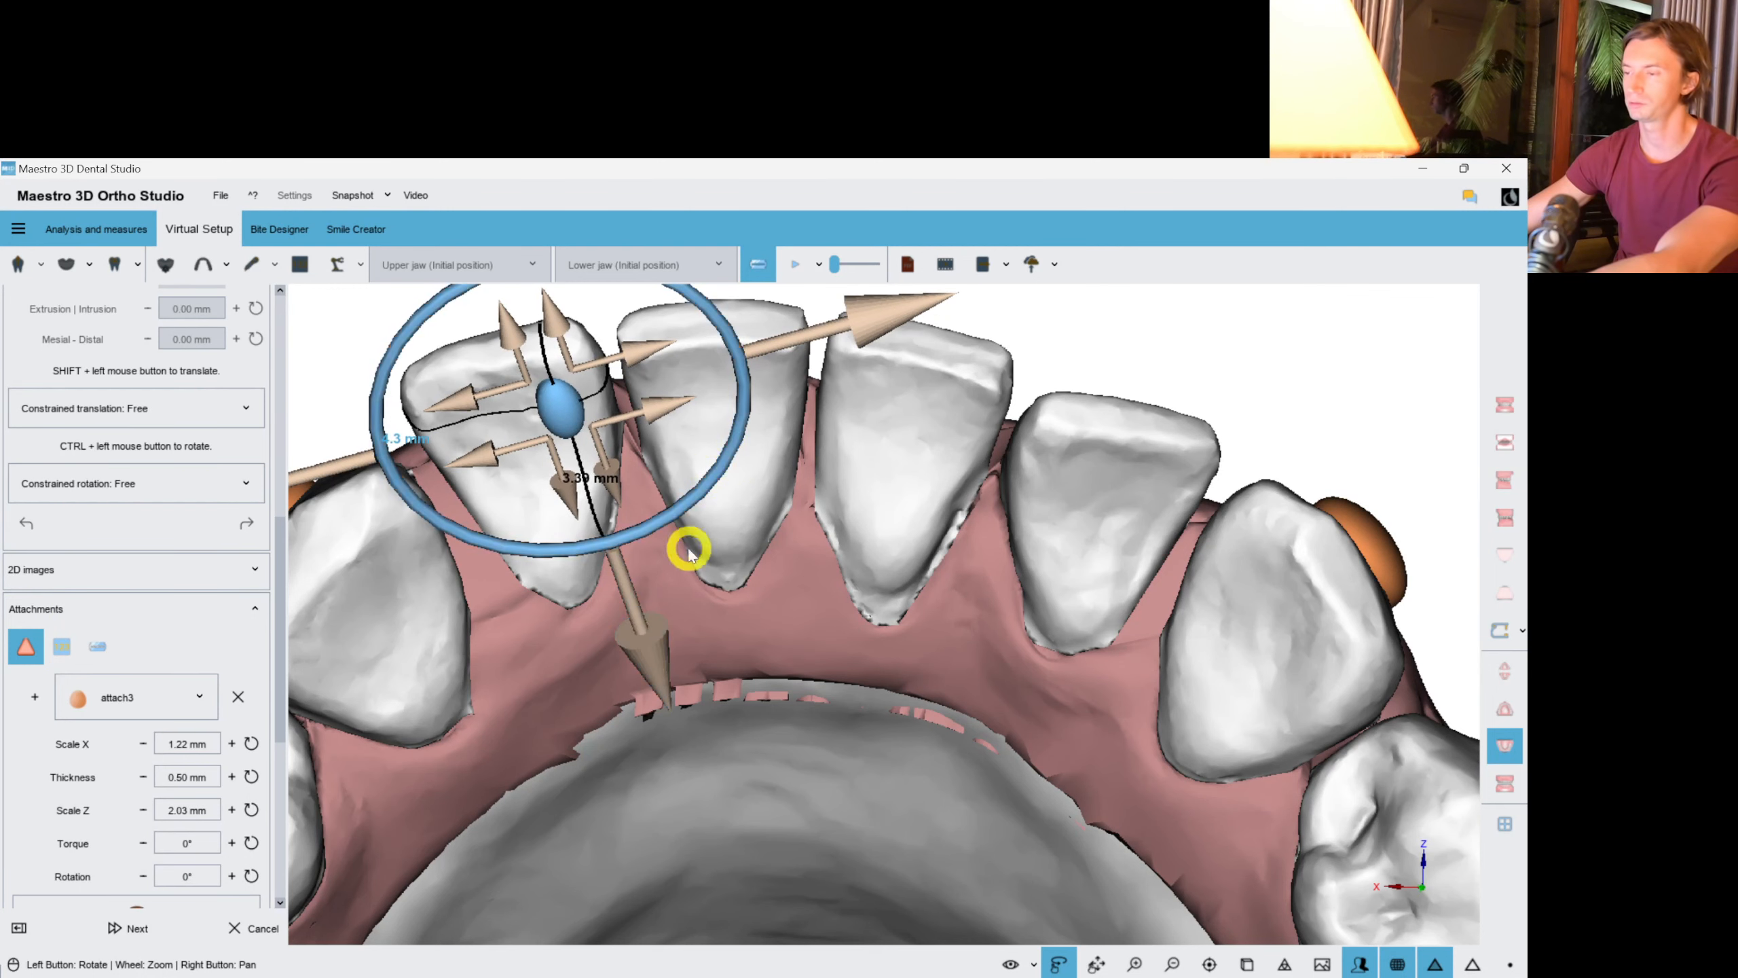
left_click(234, 810)
left_click(235, 810)
left_click(234, 810)
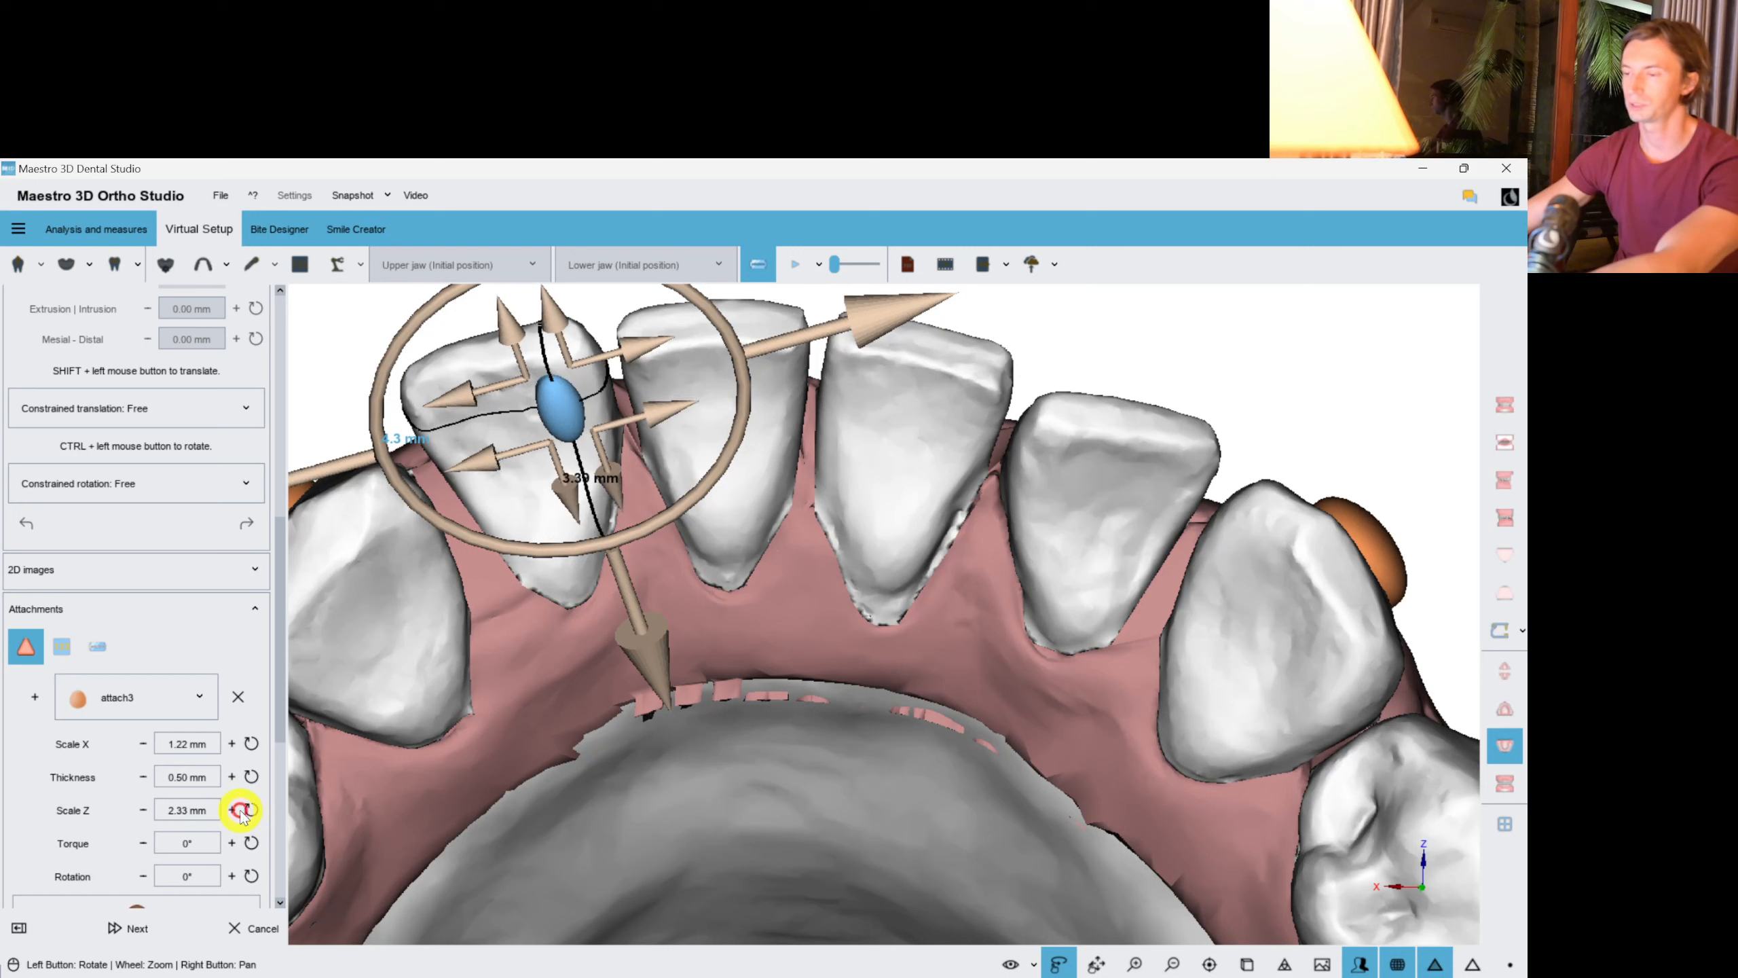
left_click(234, 810)
left_click_drag(277, 668, 273, 784)
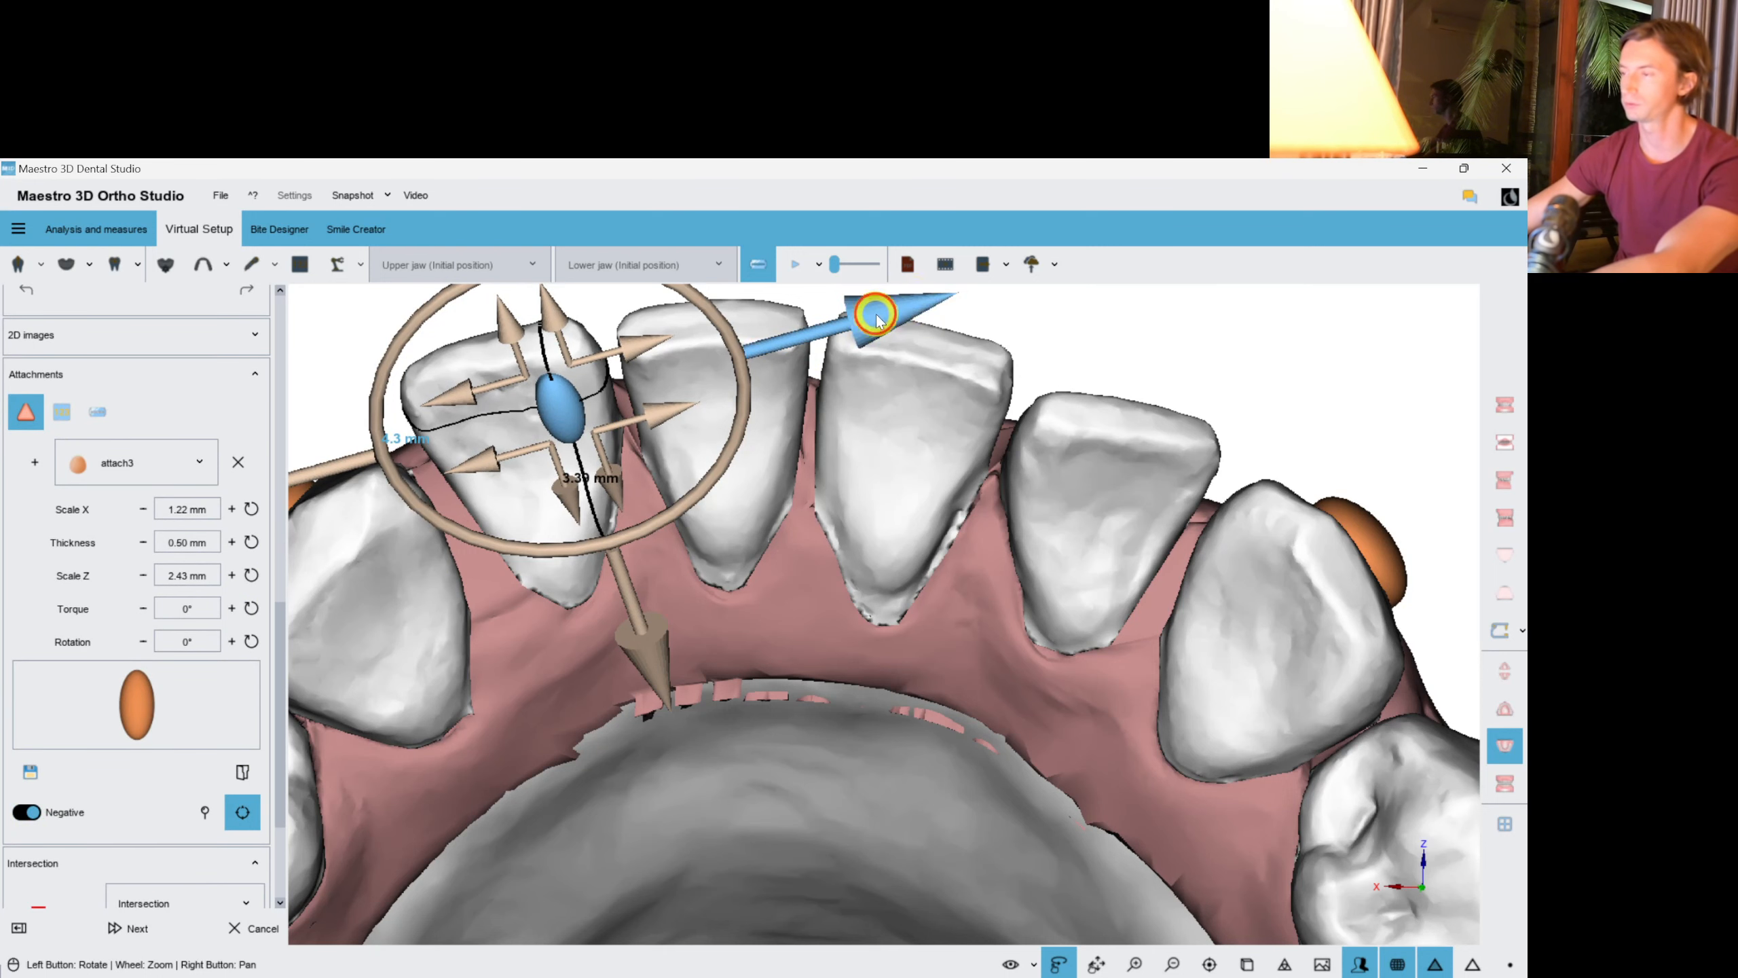
Copy the negative attachment from incisor 32 and paste it onto the mesial part of incisor 42's lingual surface.
right_click(575, 393)
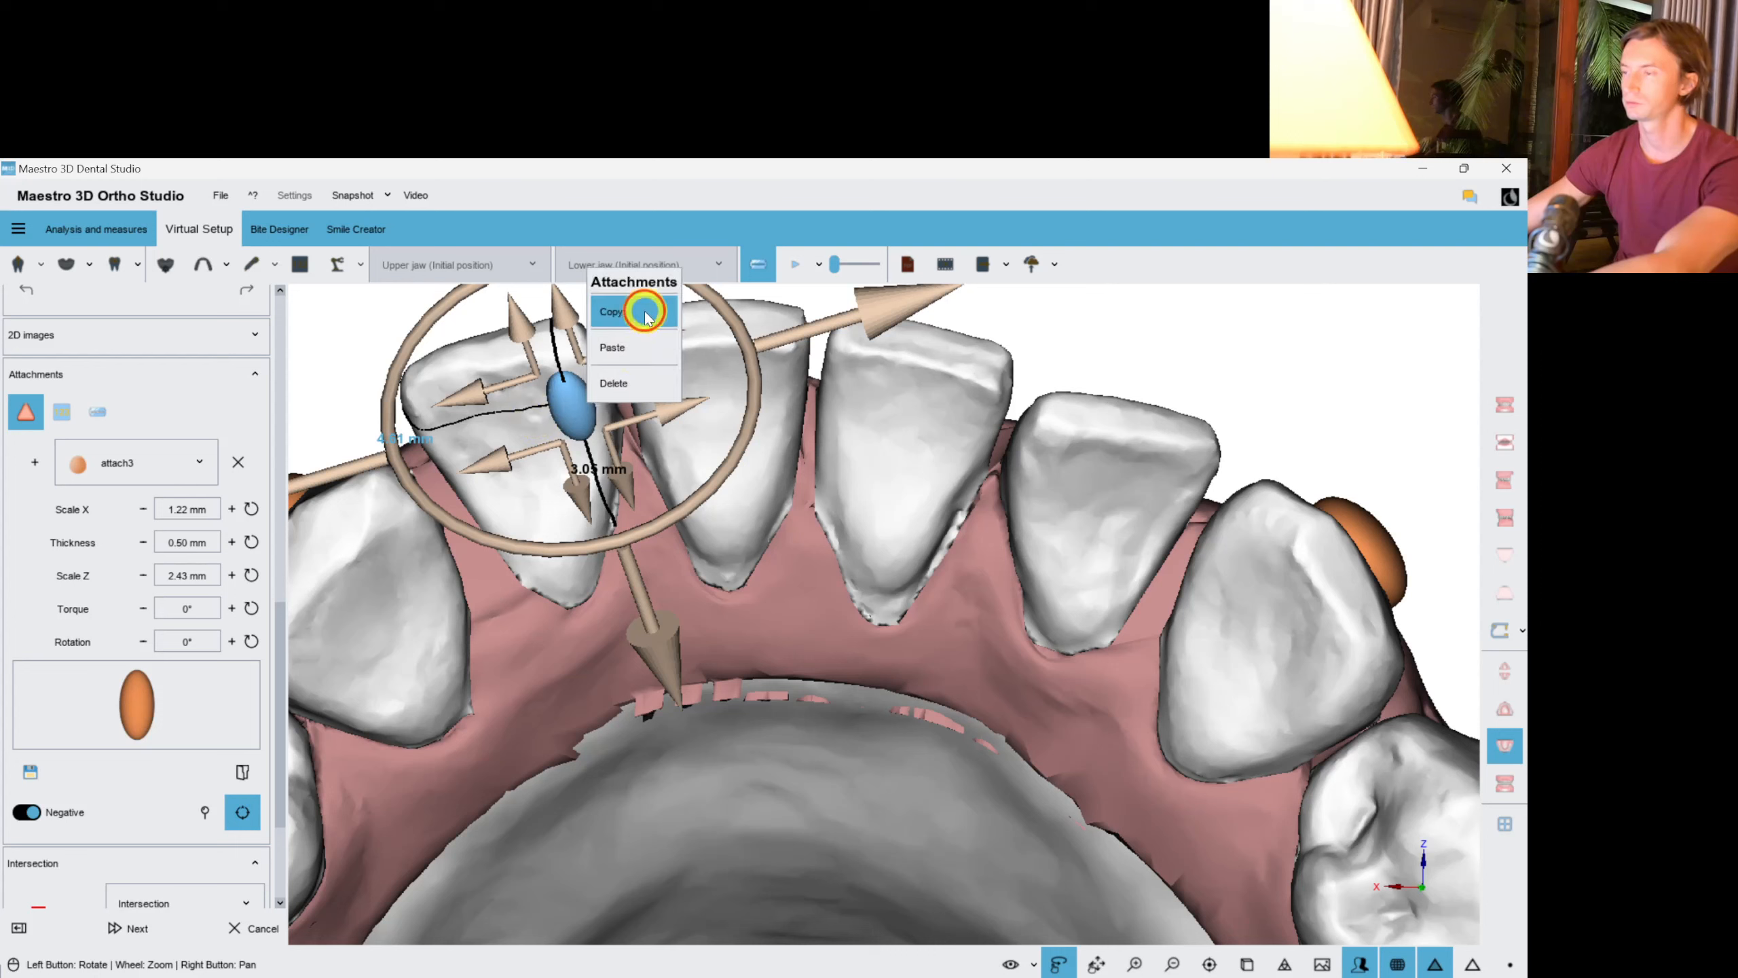
left_click(611, 312)
right_click(1037, 479)
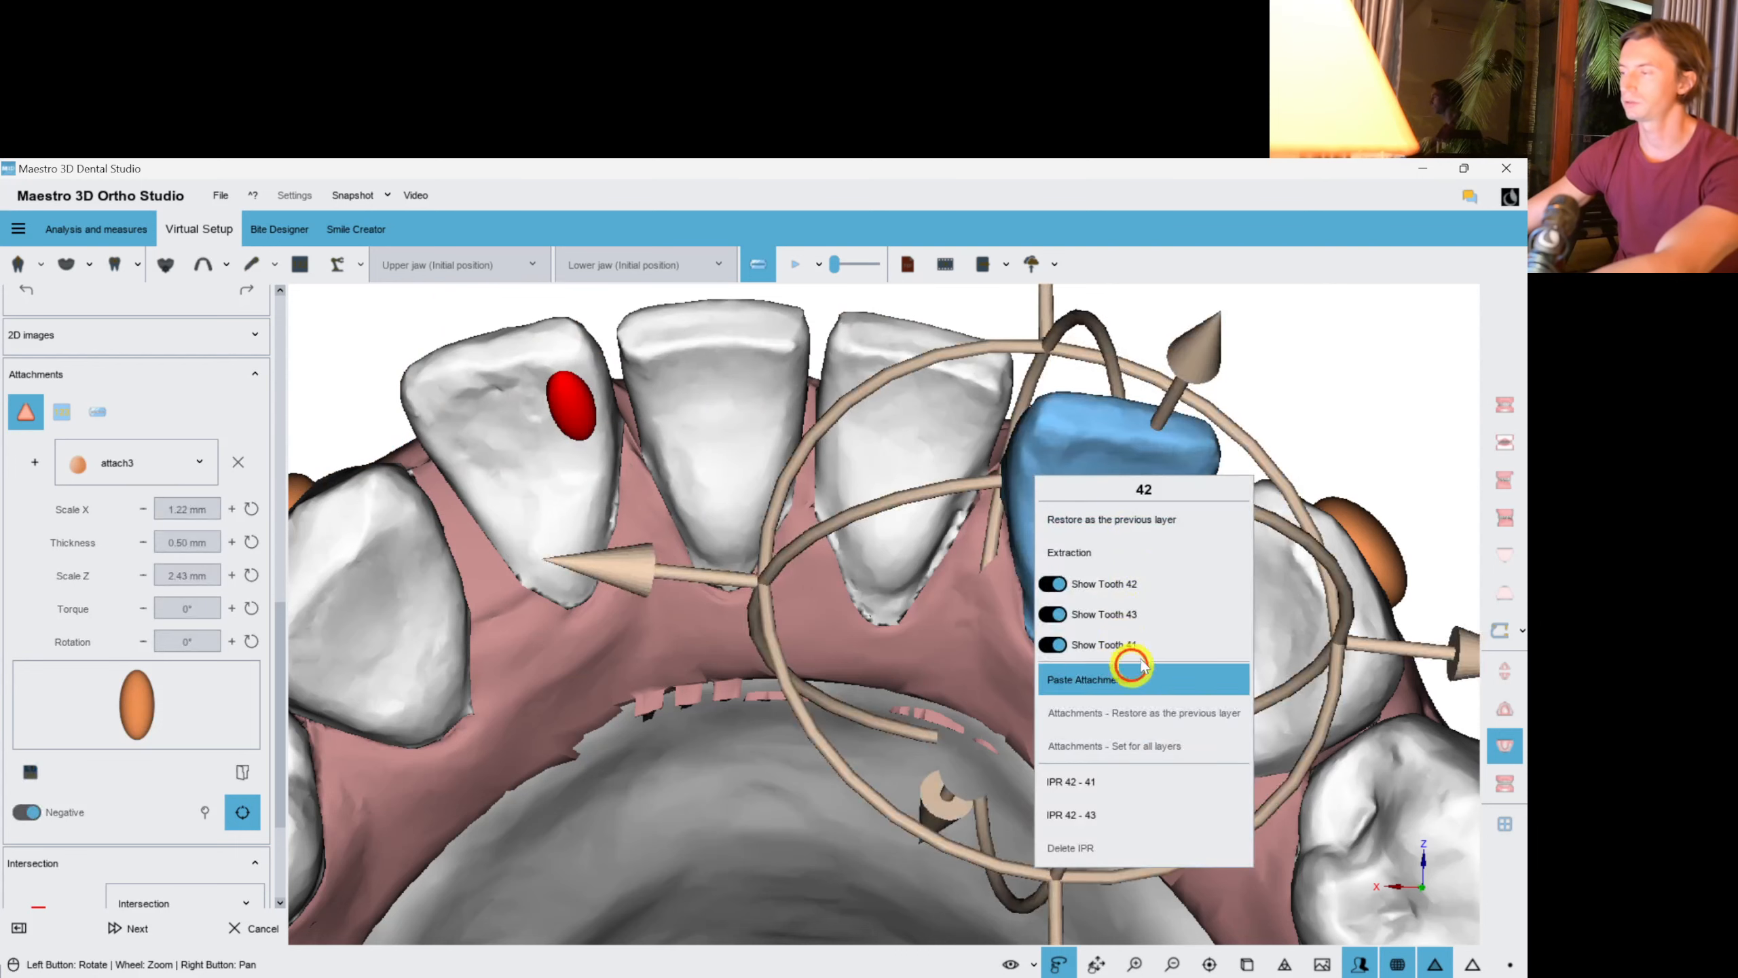
left_click(1121, 676)
left_click_drag(955, 694, 961, 674)
left_click_drag(1230, 531, 1240, 504)
left_click(1325, 377)
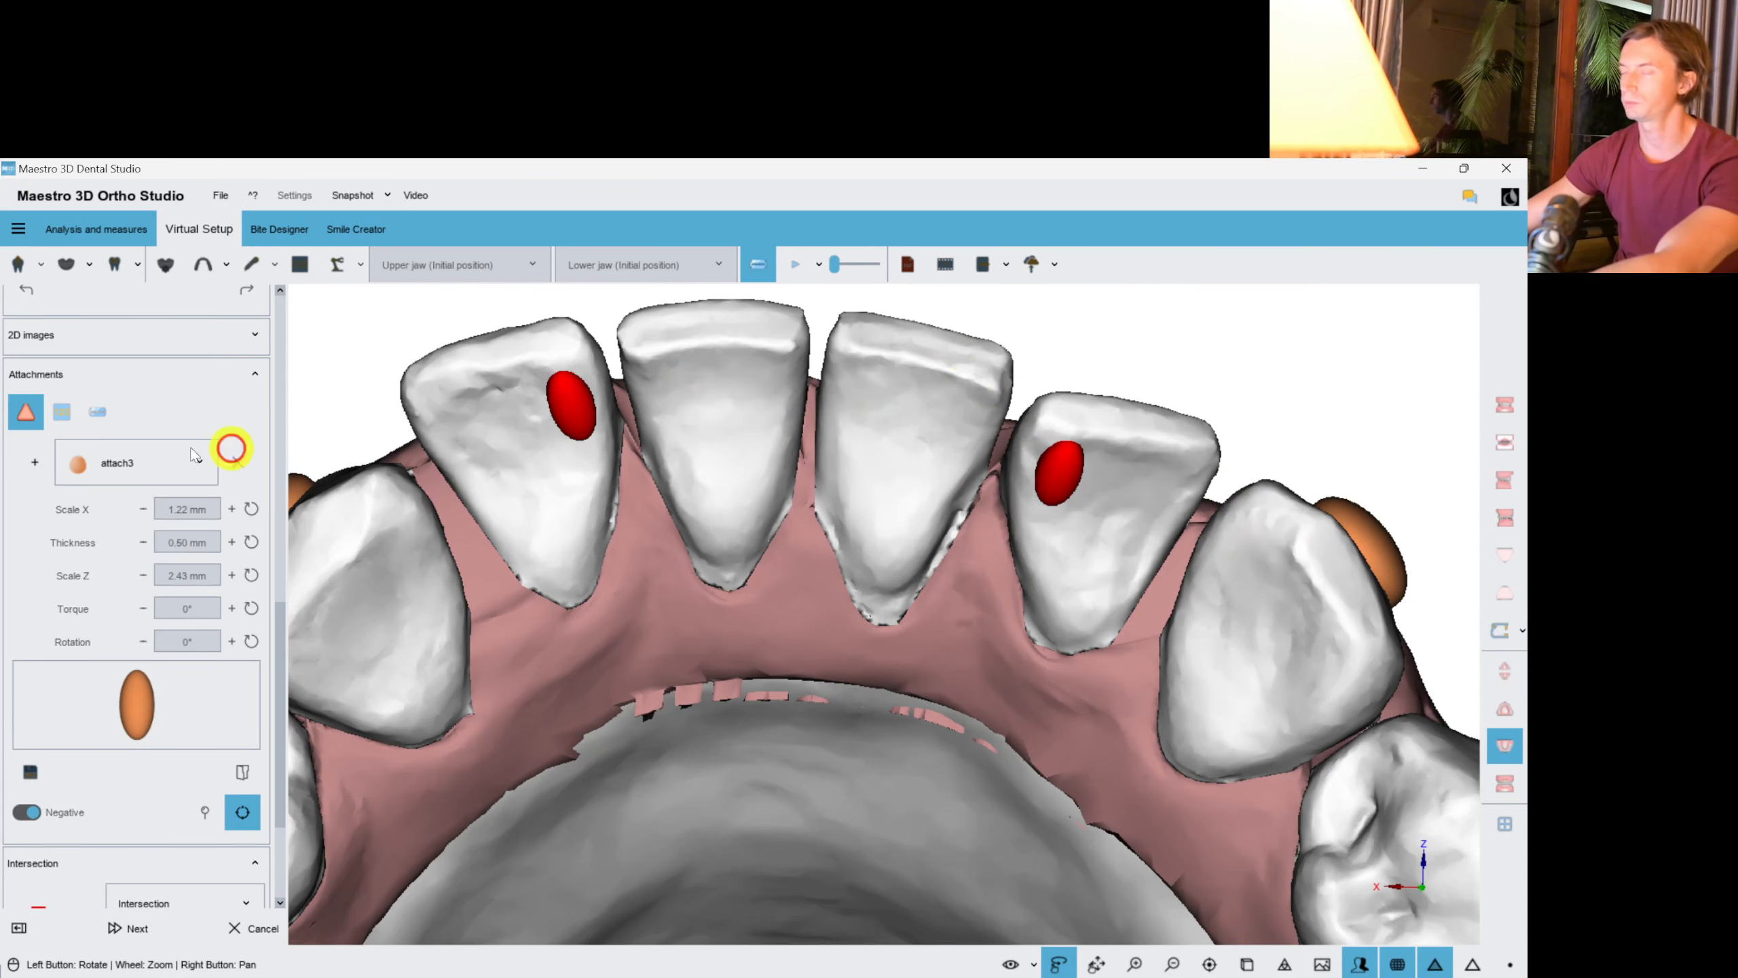
Activate Layer2 of the lower jaw and paste the negative attachment onto the distal part of incisor 42's labial surface.
left_click_drag(279, 633, 241, 360)
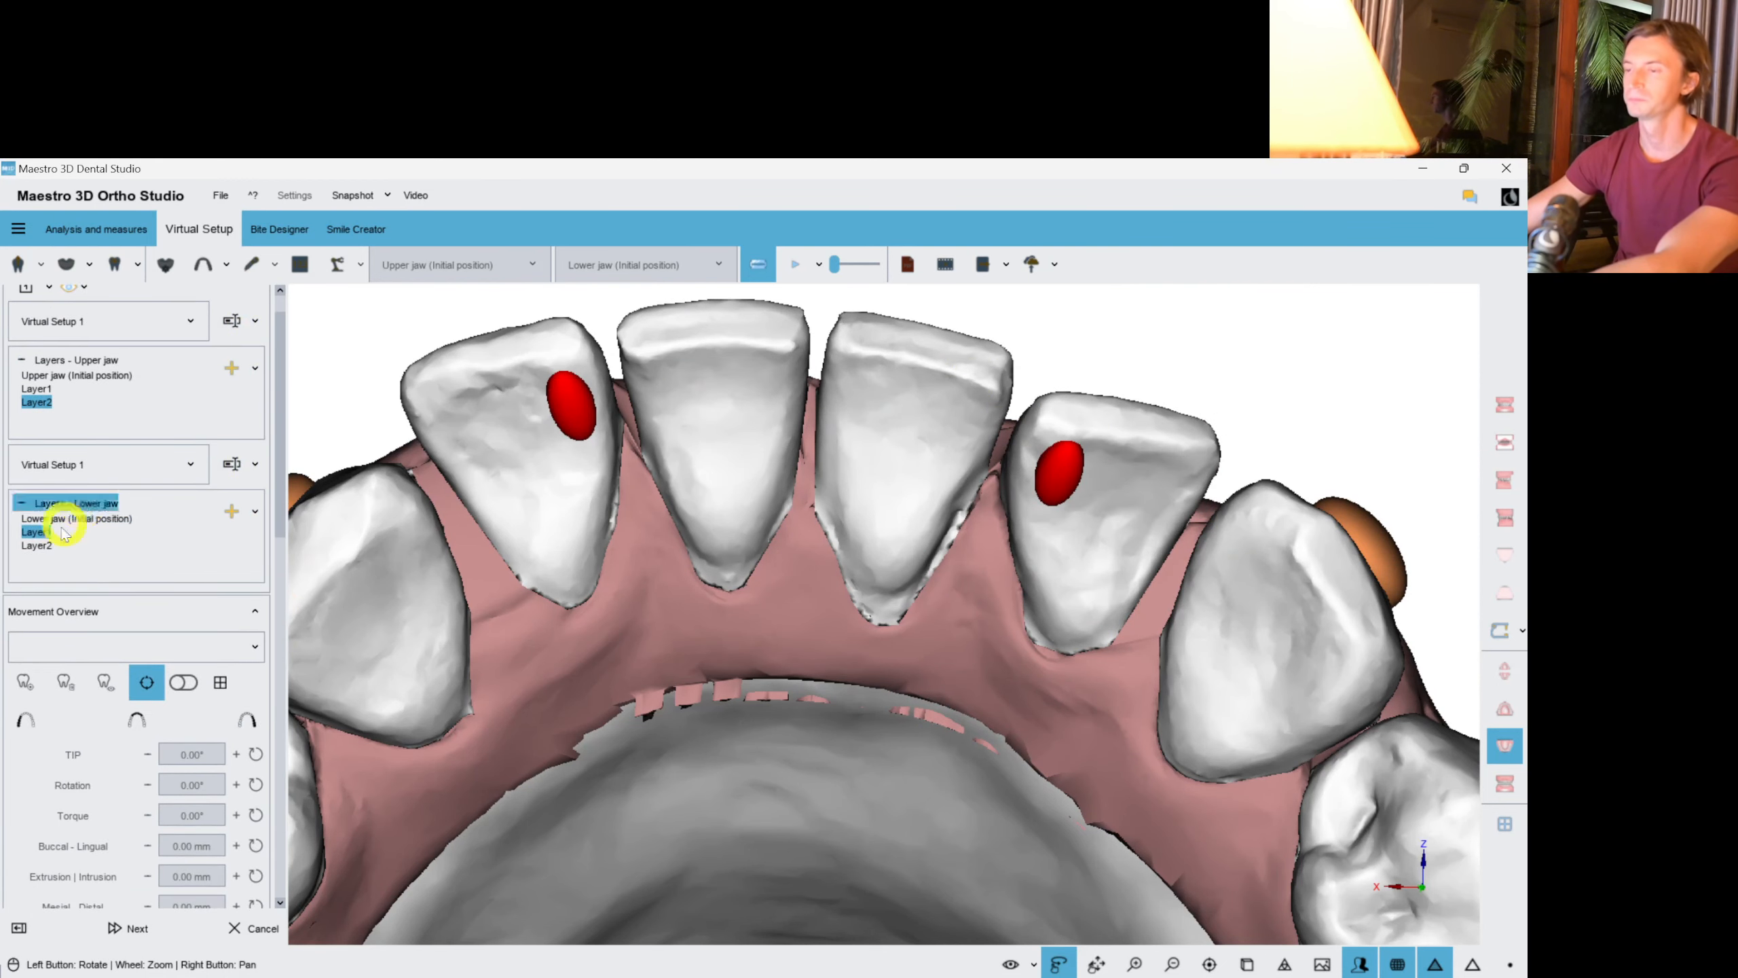
left_click_drag(842, 621, 939, 544)
right_click(965, 567)
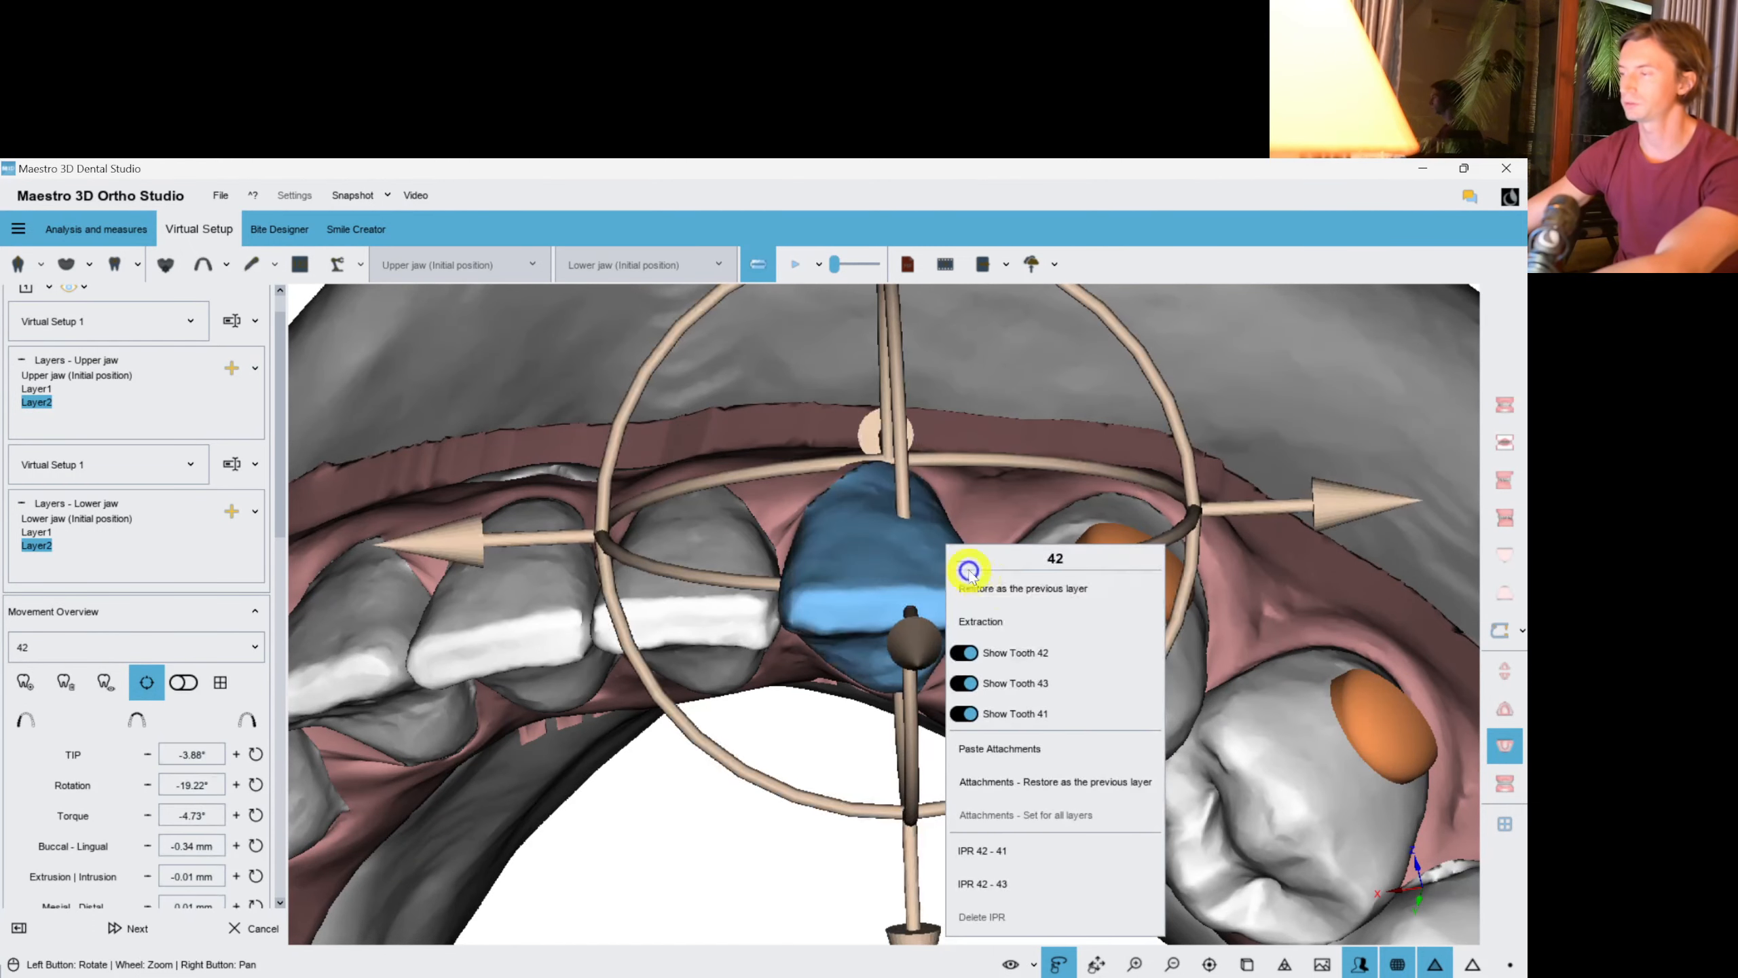
left_click(1041, 749)
left_click(931, 666)
left_click(932, 667)
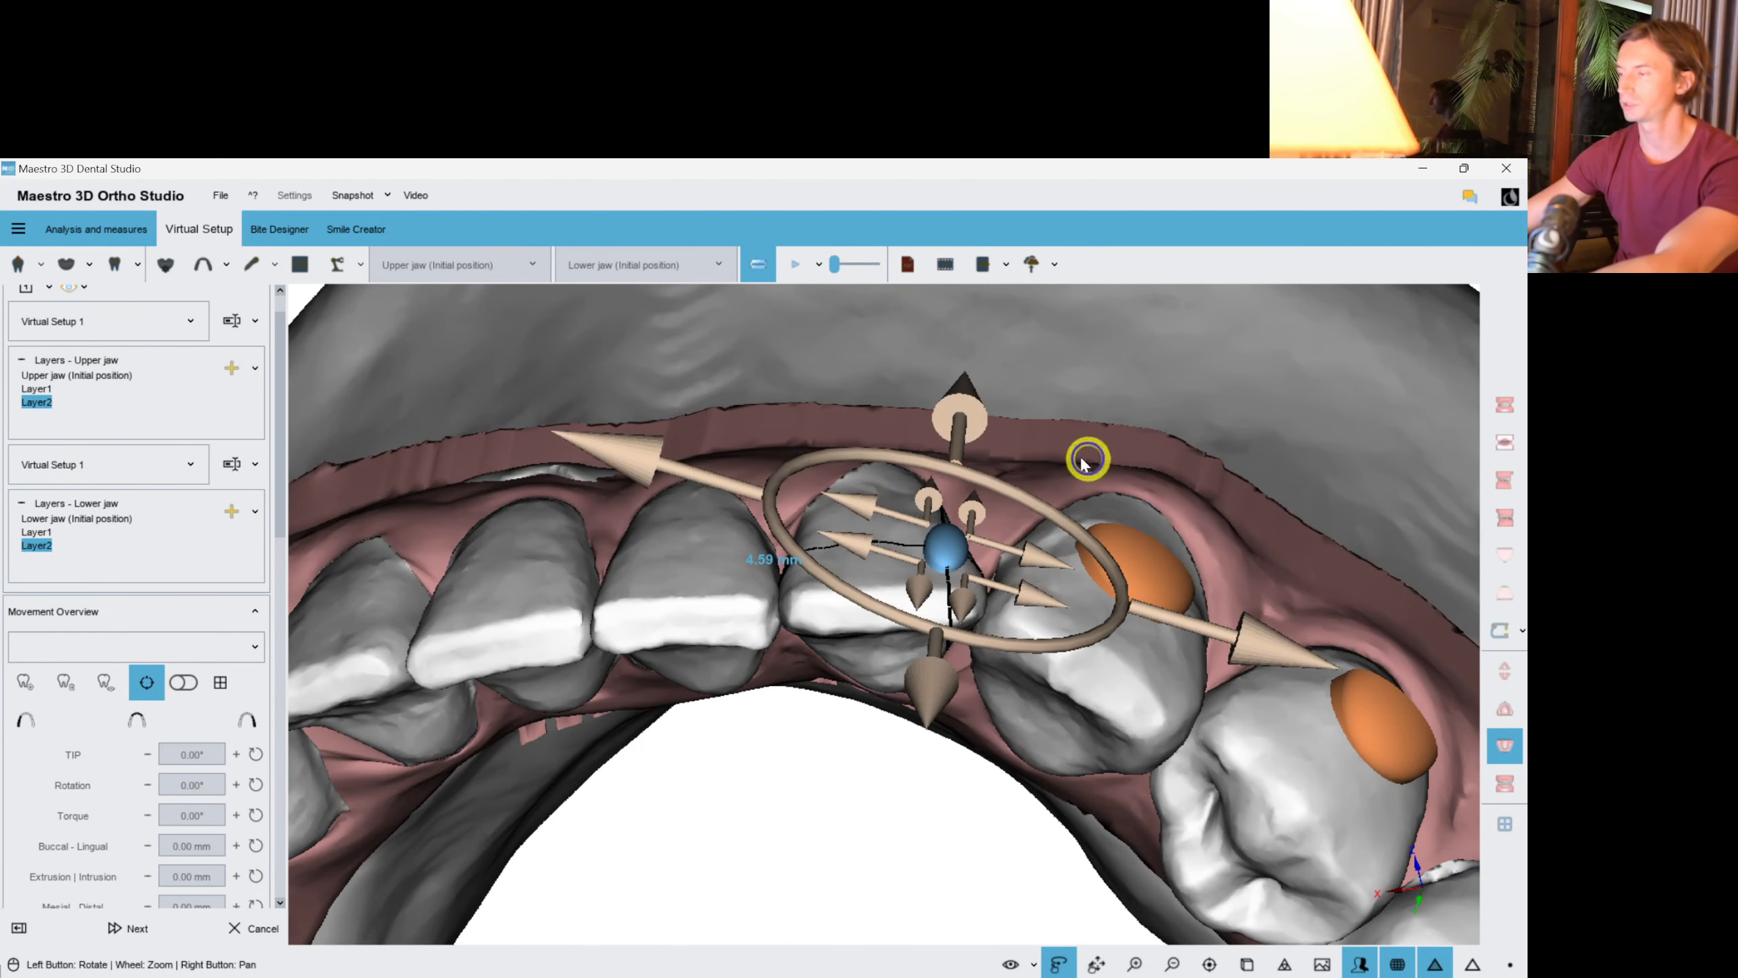
Paste the negative attachment onto the distal part of incisor 32's labial surface in Layer2.
left_click_drag(708, 791, 776, 777)
right_click(558, 577)
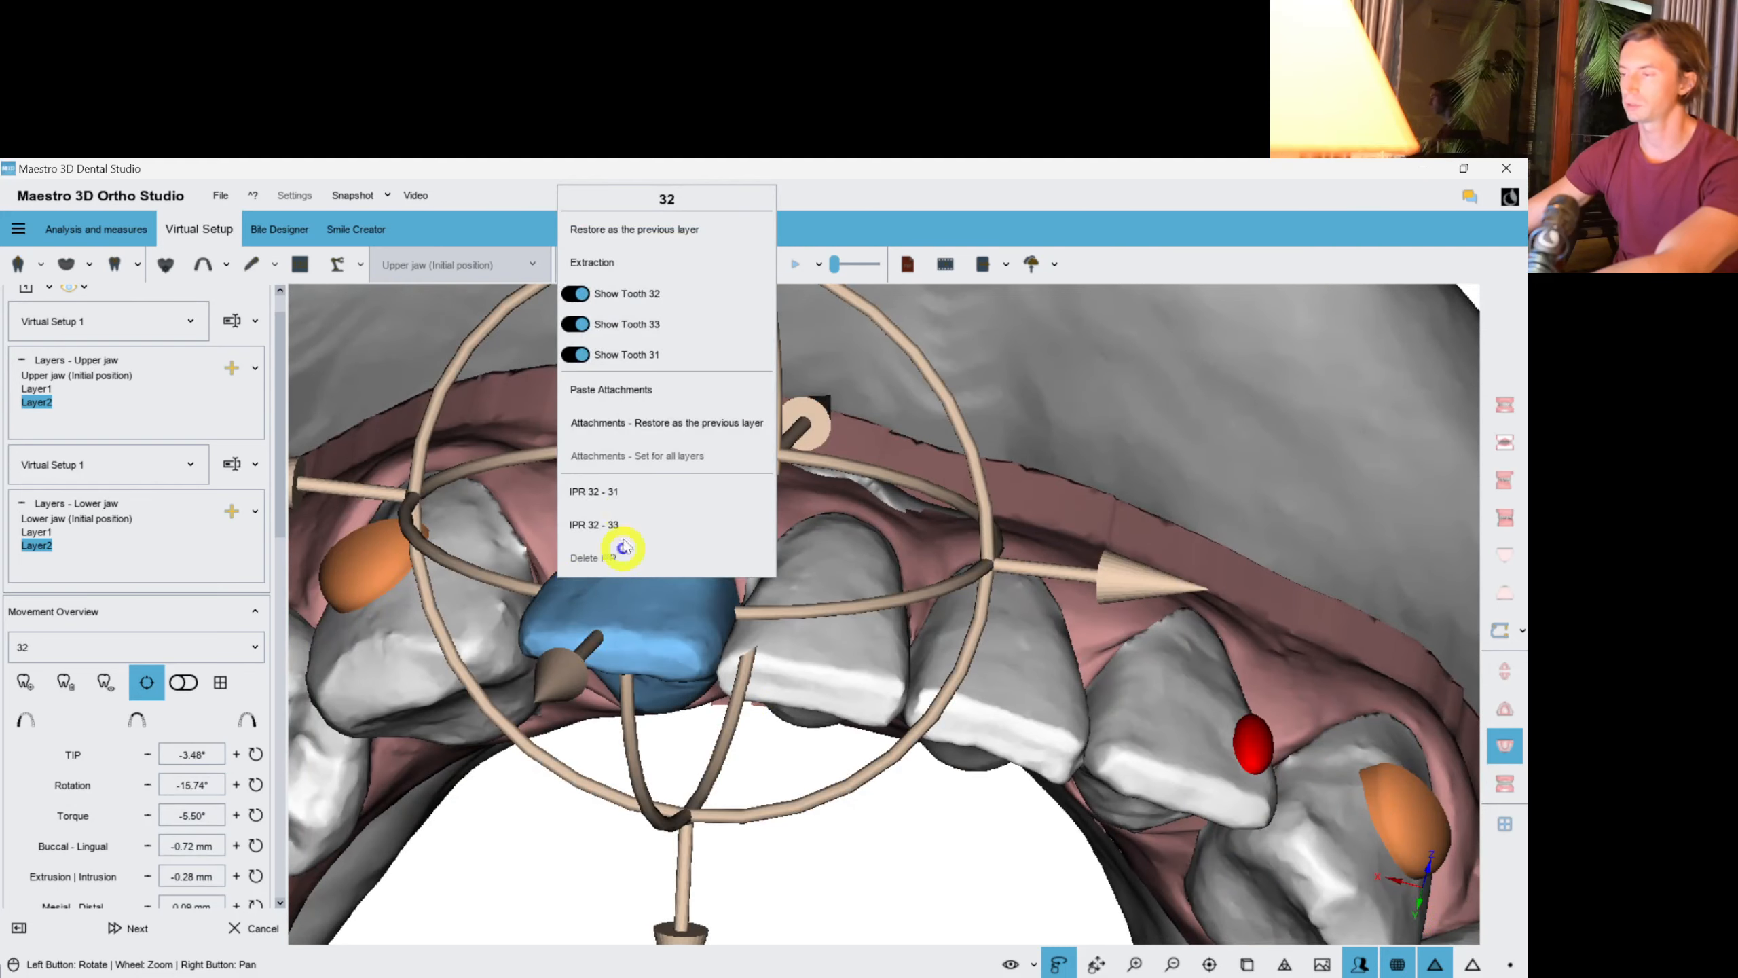
left_click(608, 396)
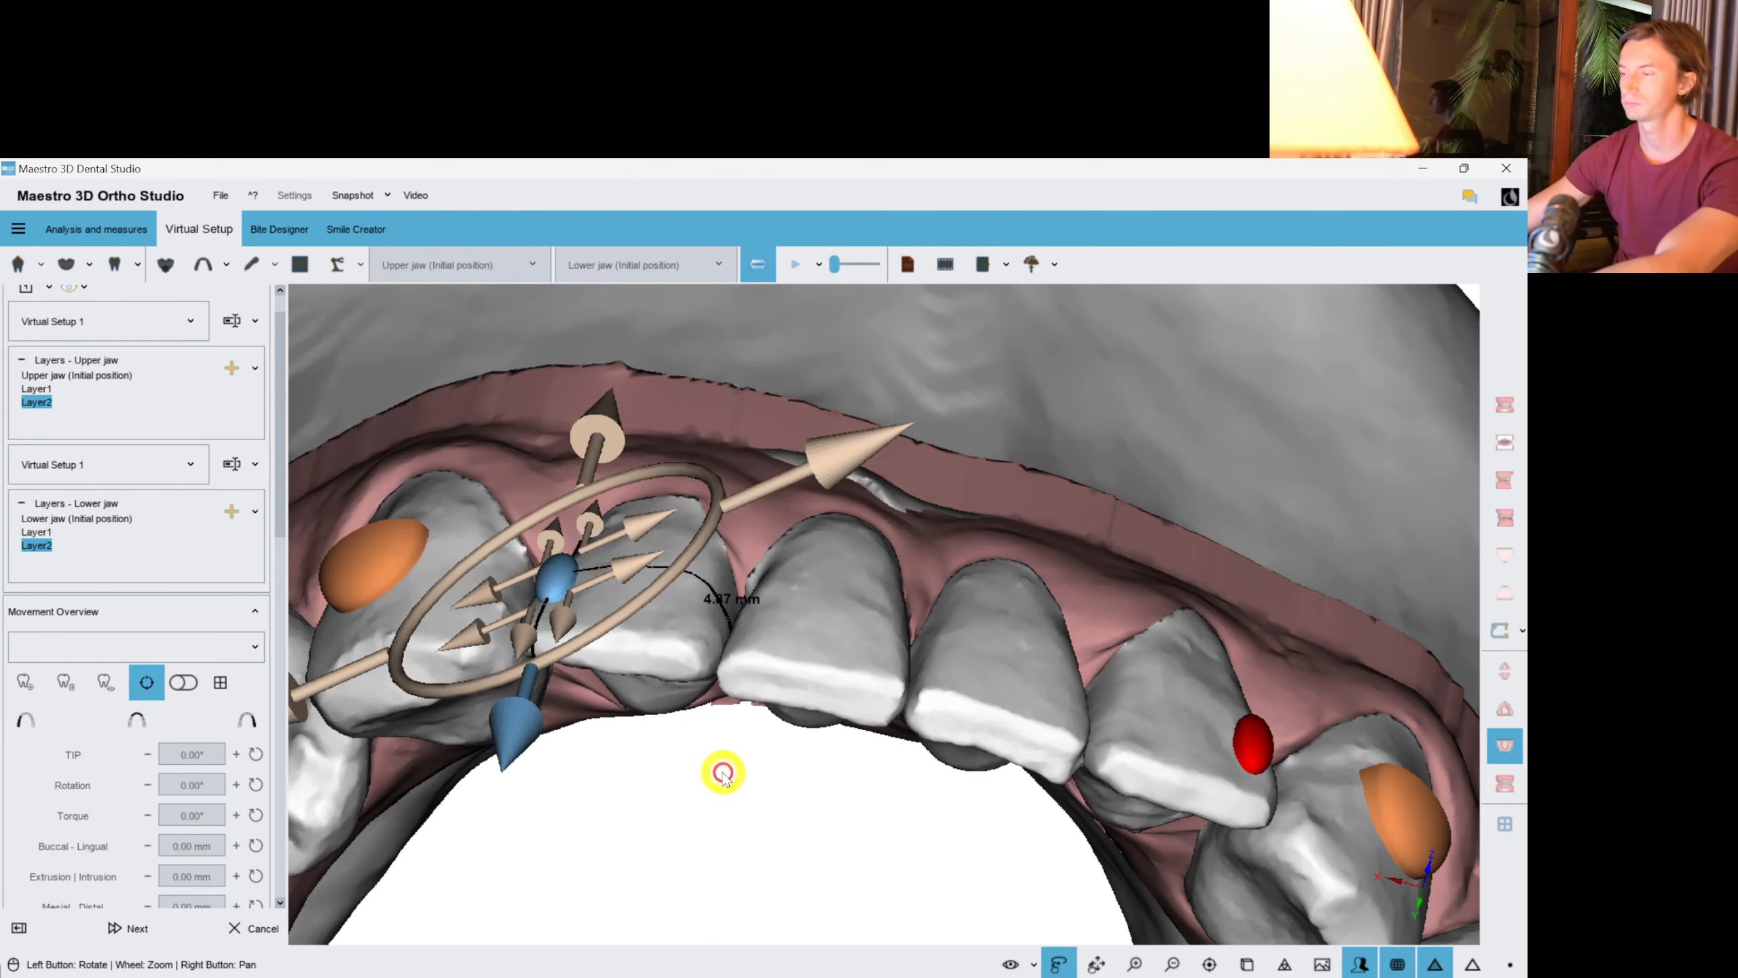
left_click(702, 838)
Isolate the upper jaw in Layer2 and increase the rotation of central incisor 21 to about 7.65°.
scroll(692, 637, "down", 5)
left_click_drag(805, 712, 841, 581)
left_click(1506, 666)
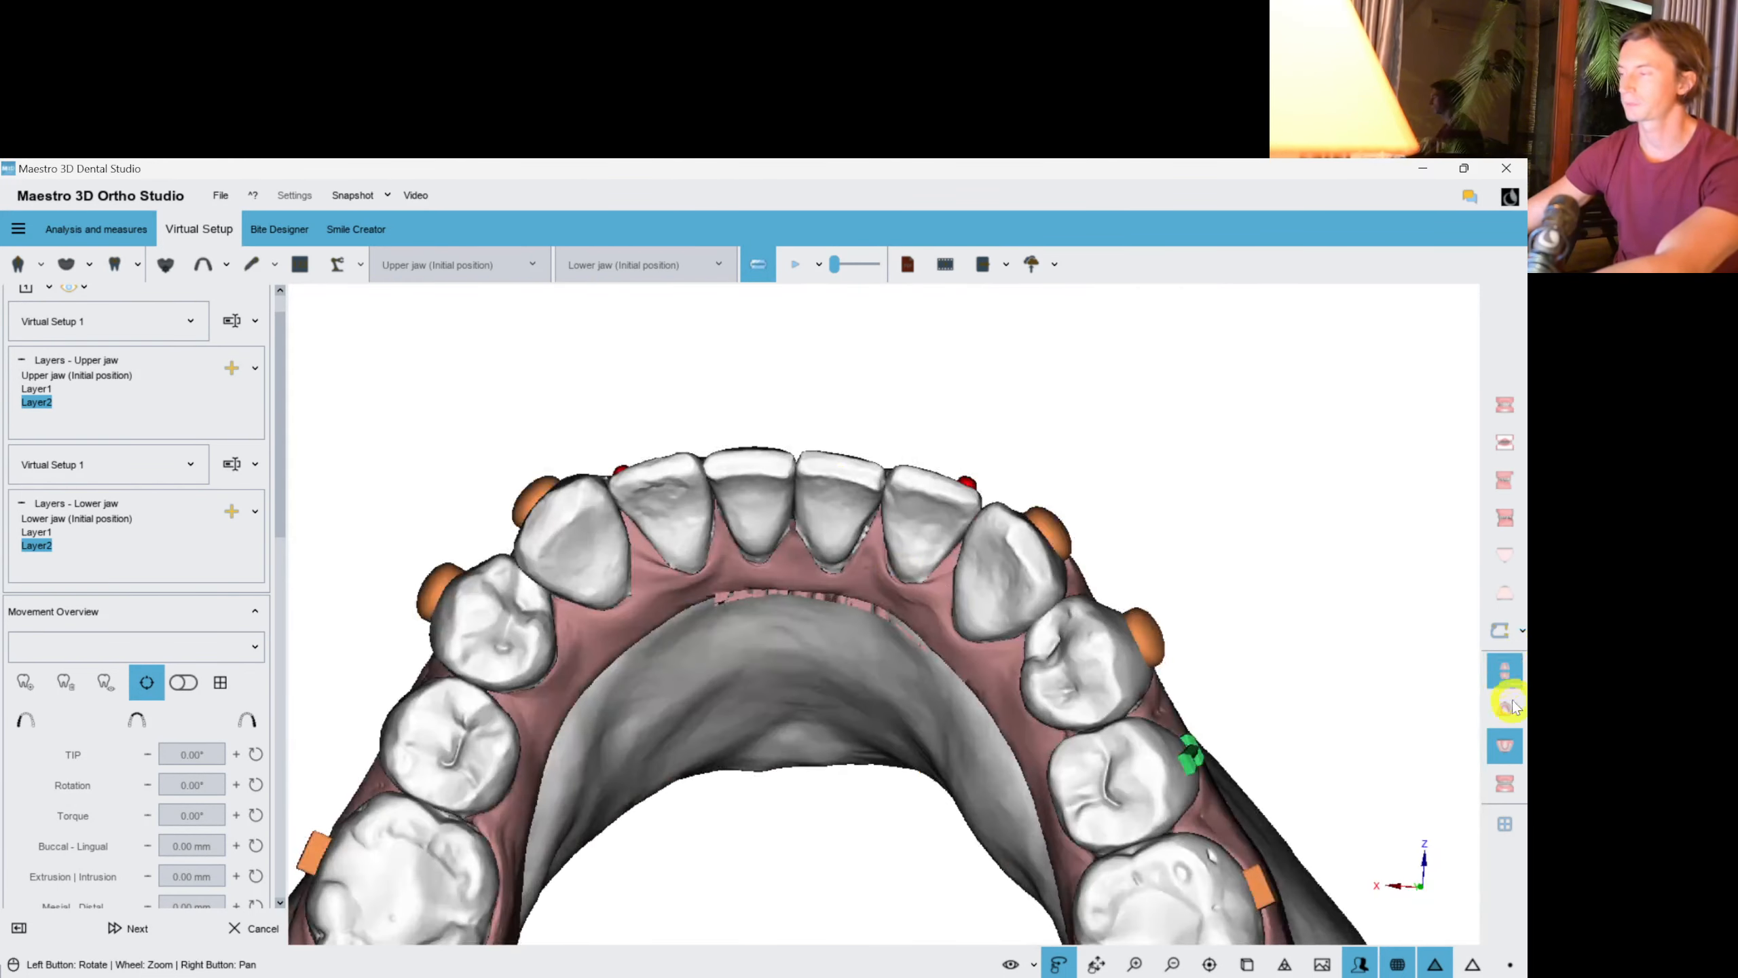
left_click(1504, 746)
left_click_drag(1280, 730, 714, 629)
scroll(838, 734, "up", 5)
left_click(28, 386)
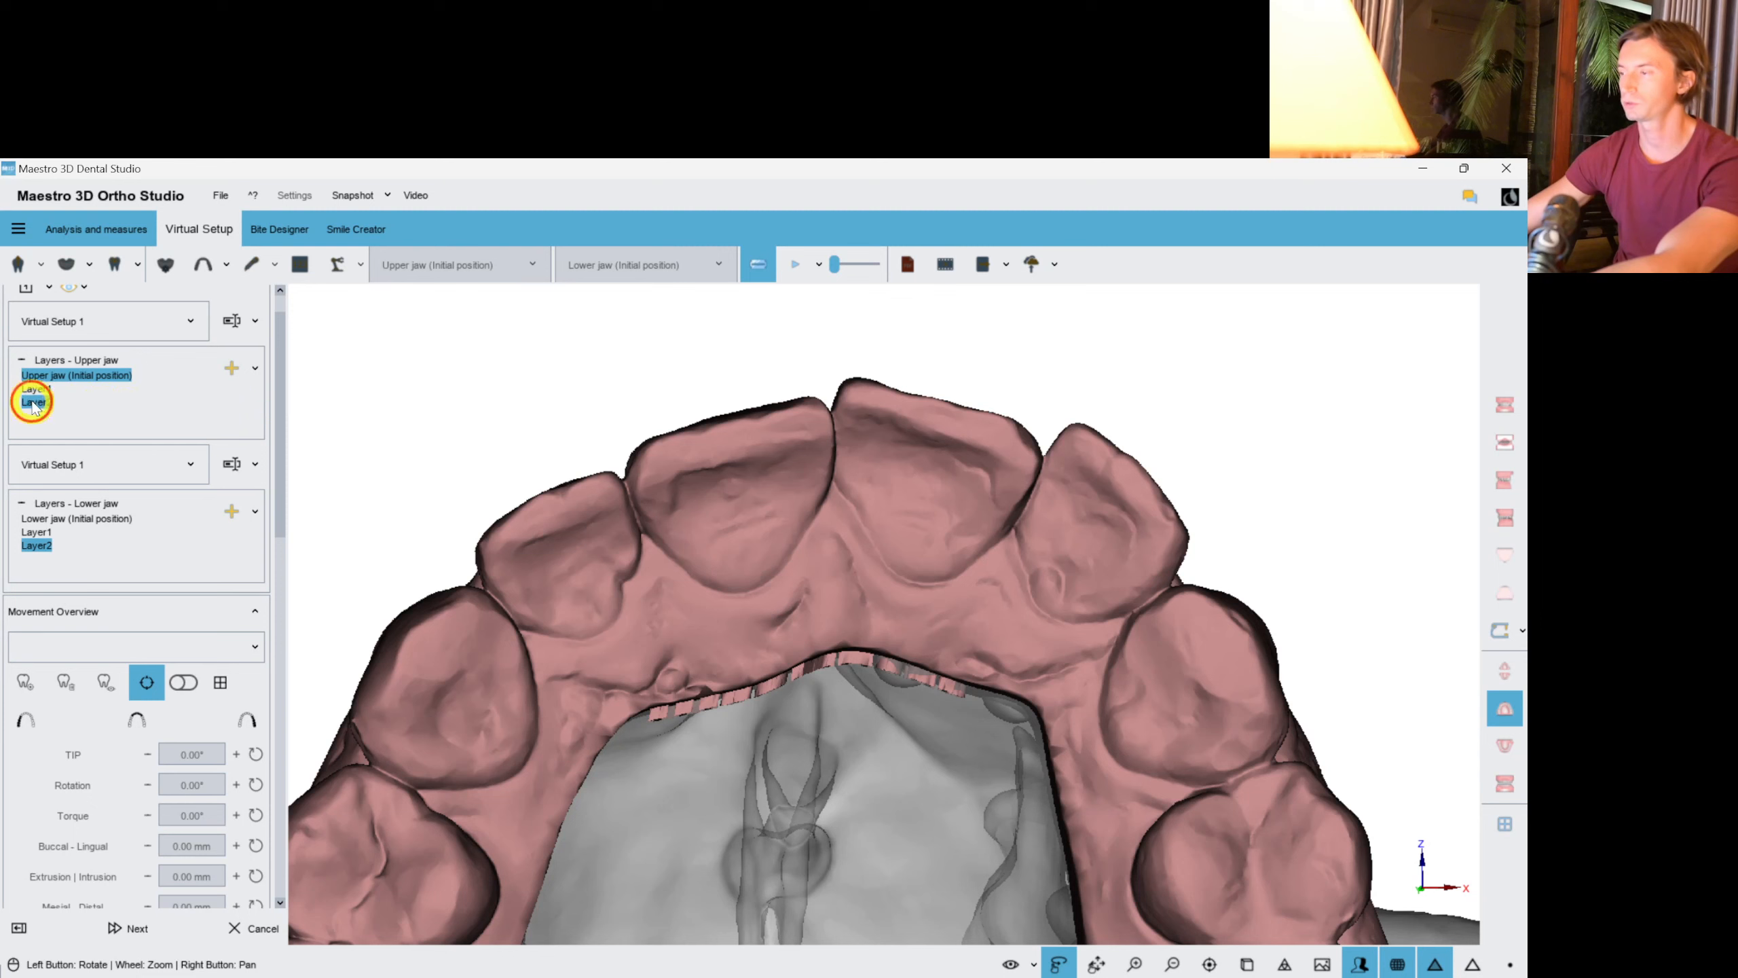
left_click(878, 533)
scroll(883, 513, "up", 2)
left_click_drag(883, 513, 897, 452)
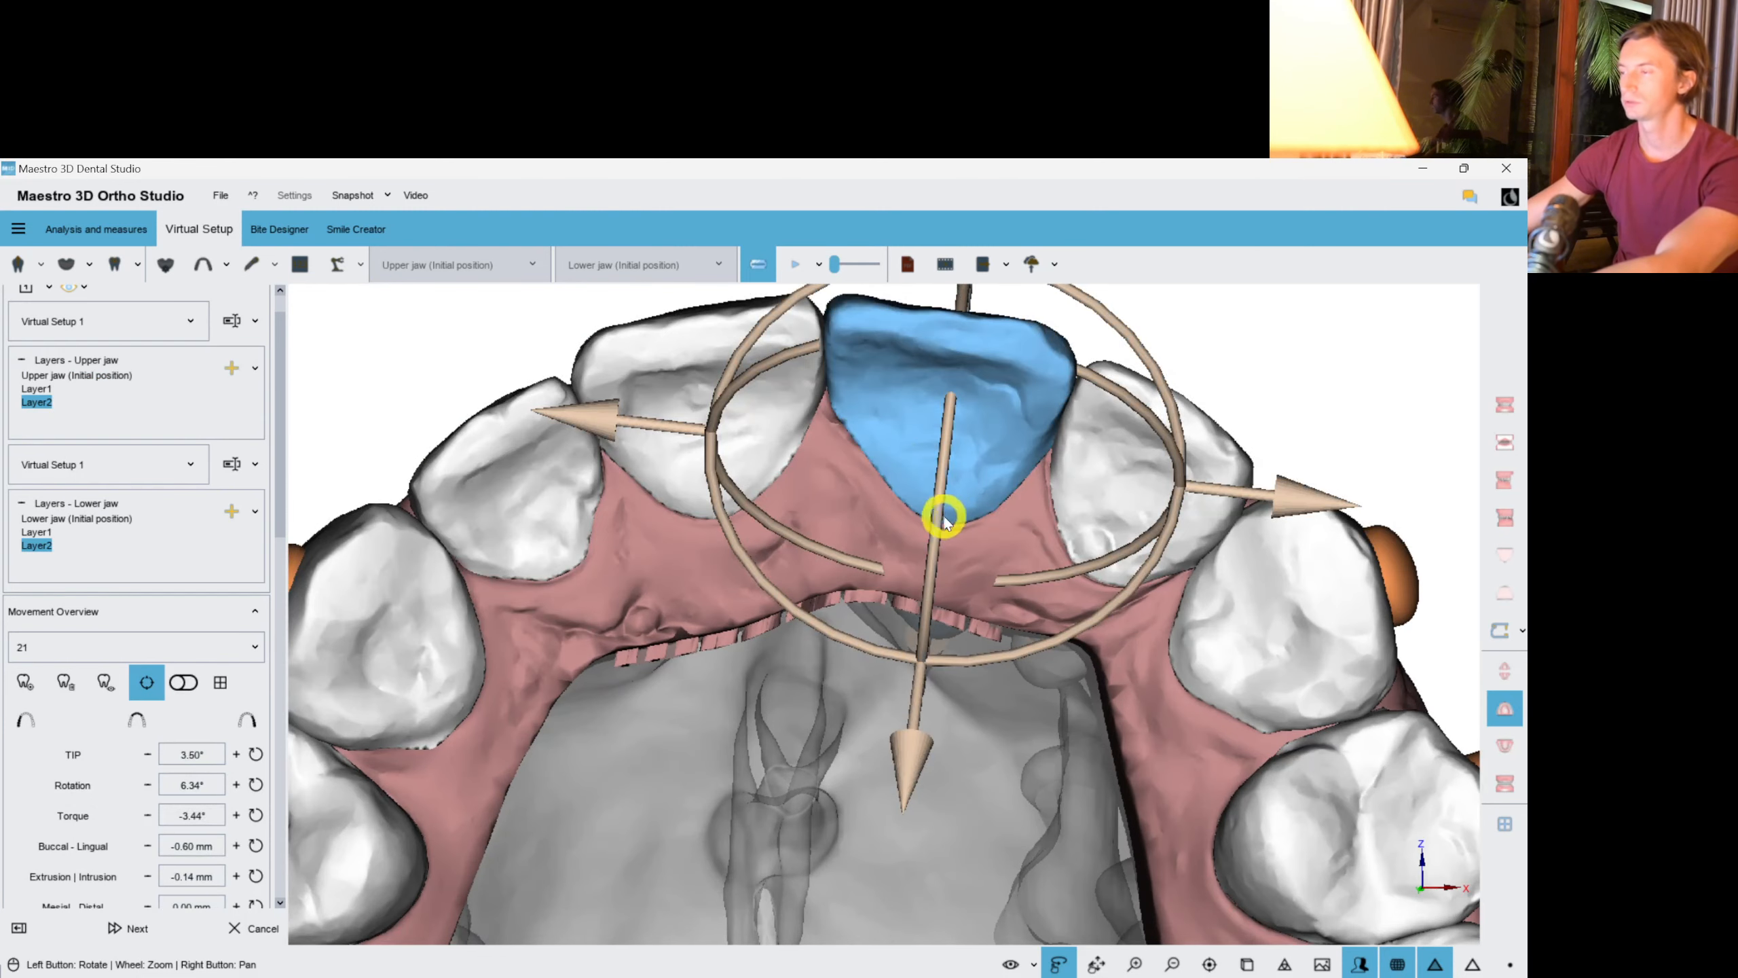
left_click_drag(1099, 609, 1313, 356)
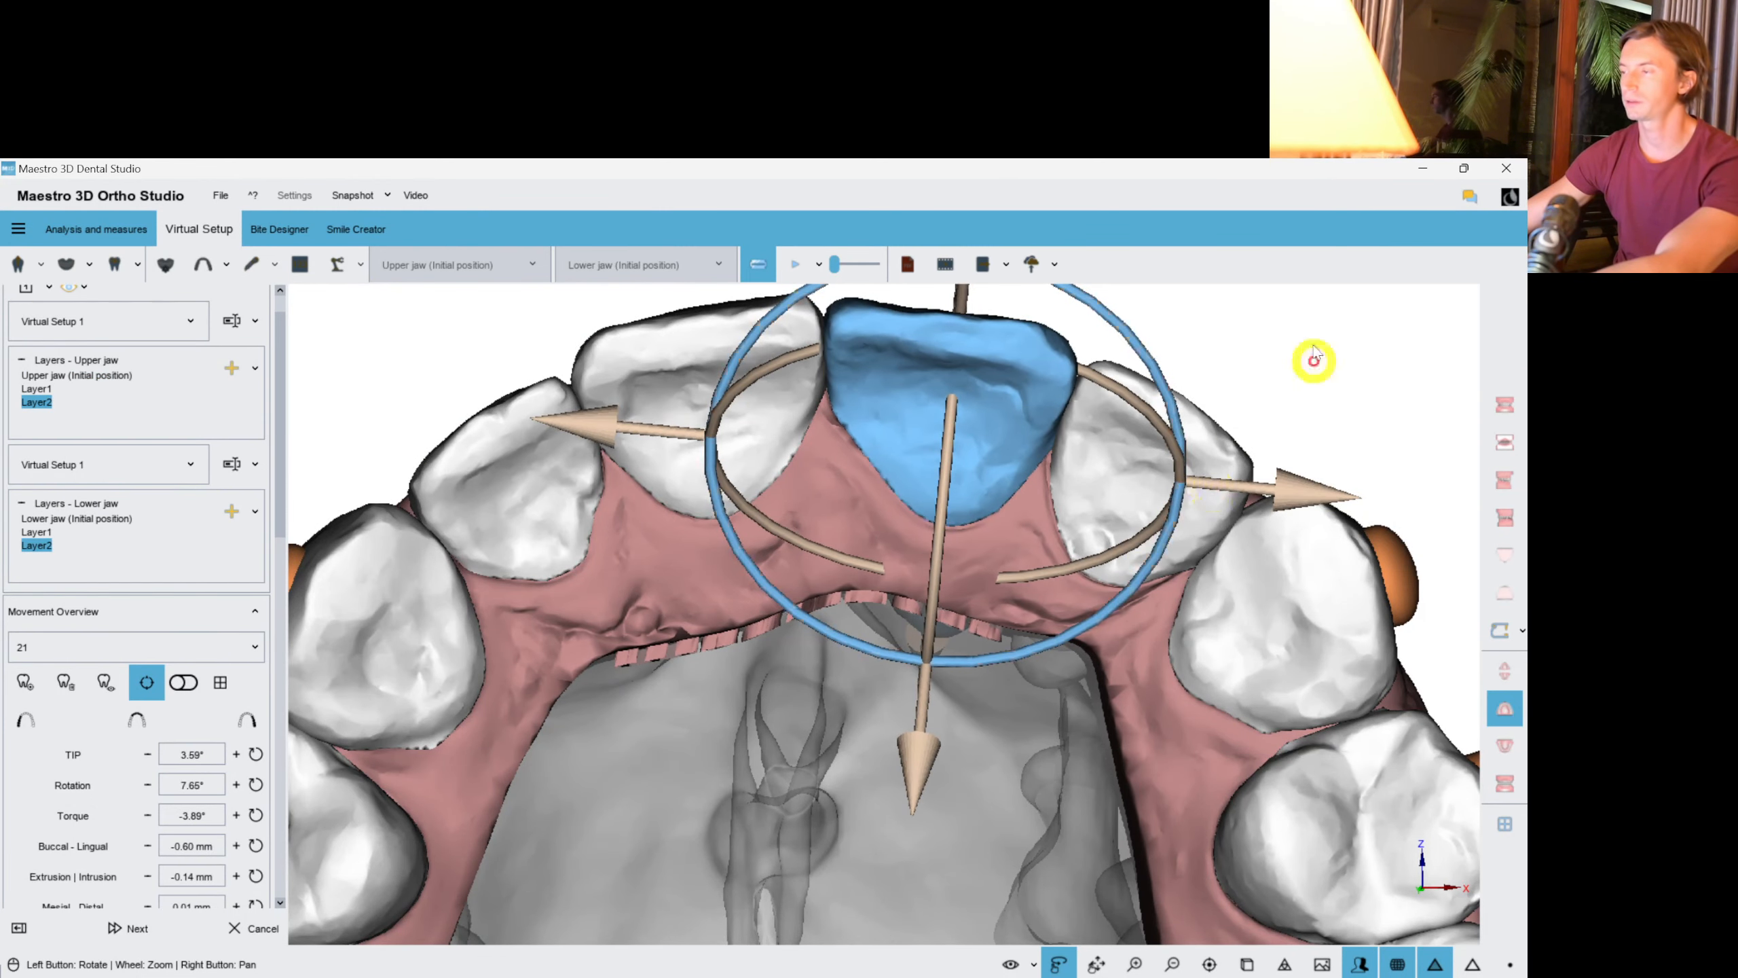
left_click(1313, 356)
Check the rotation of incisor 11 in Layer2 and compare the upper incisors with their initial position.
left_click_drag(1215, 322, 1139, 464)
left_click(732, 504)
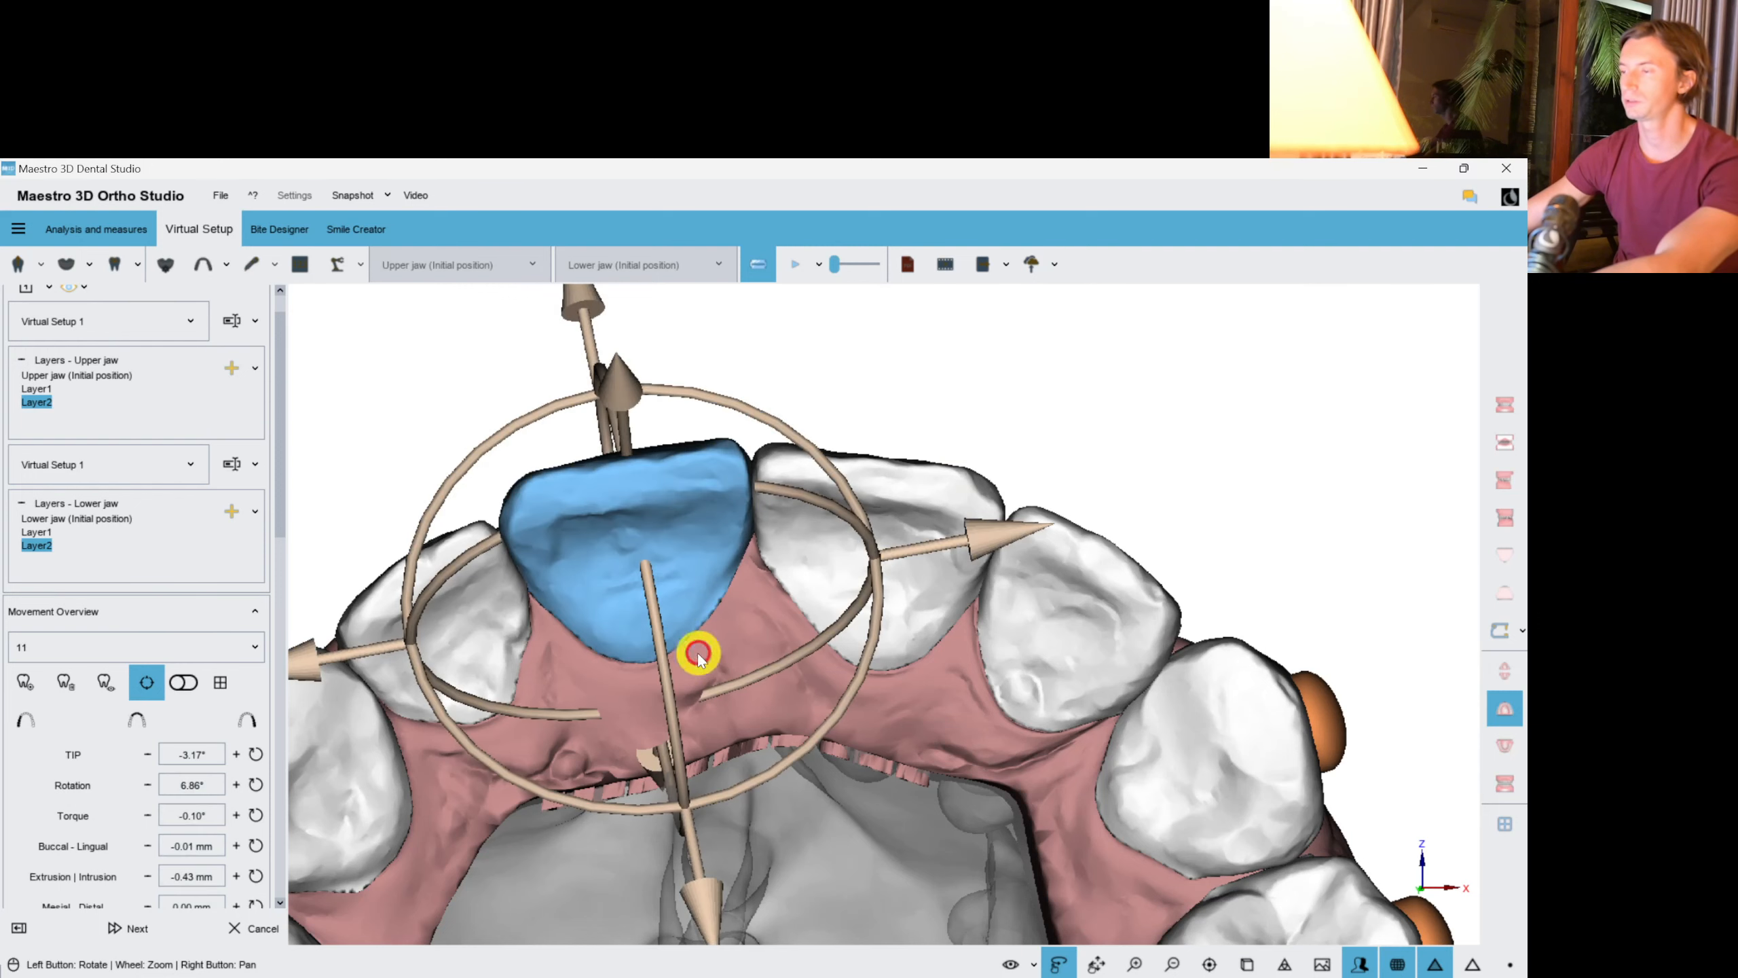
left_click(1009, 414)
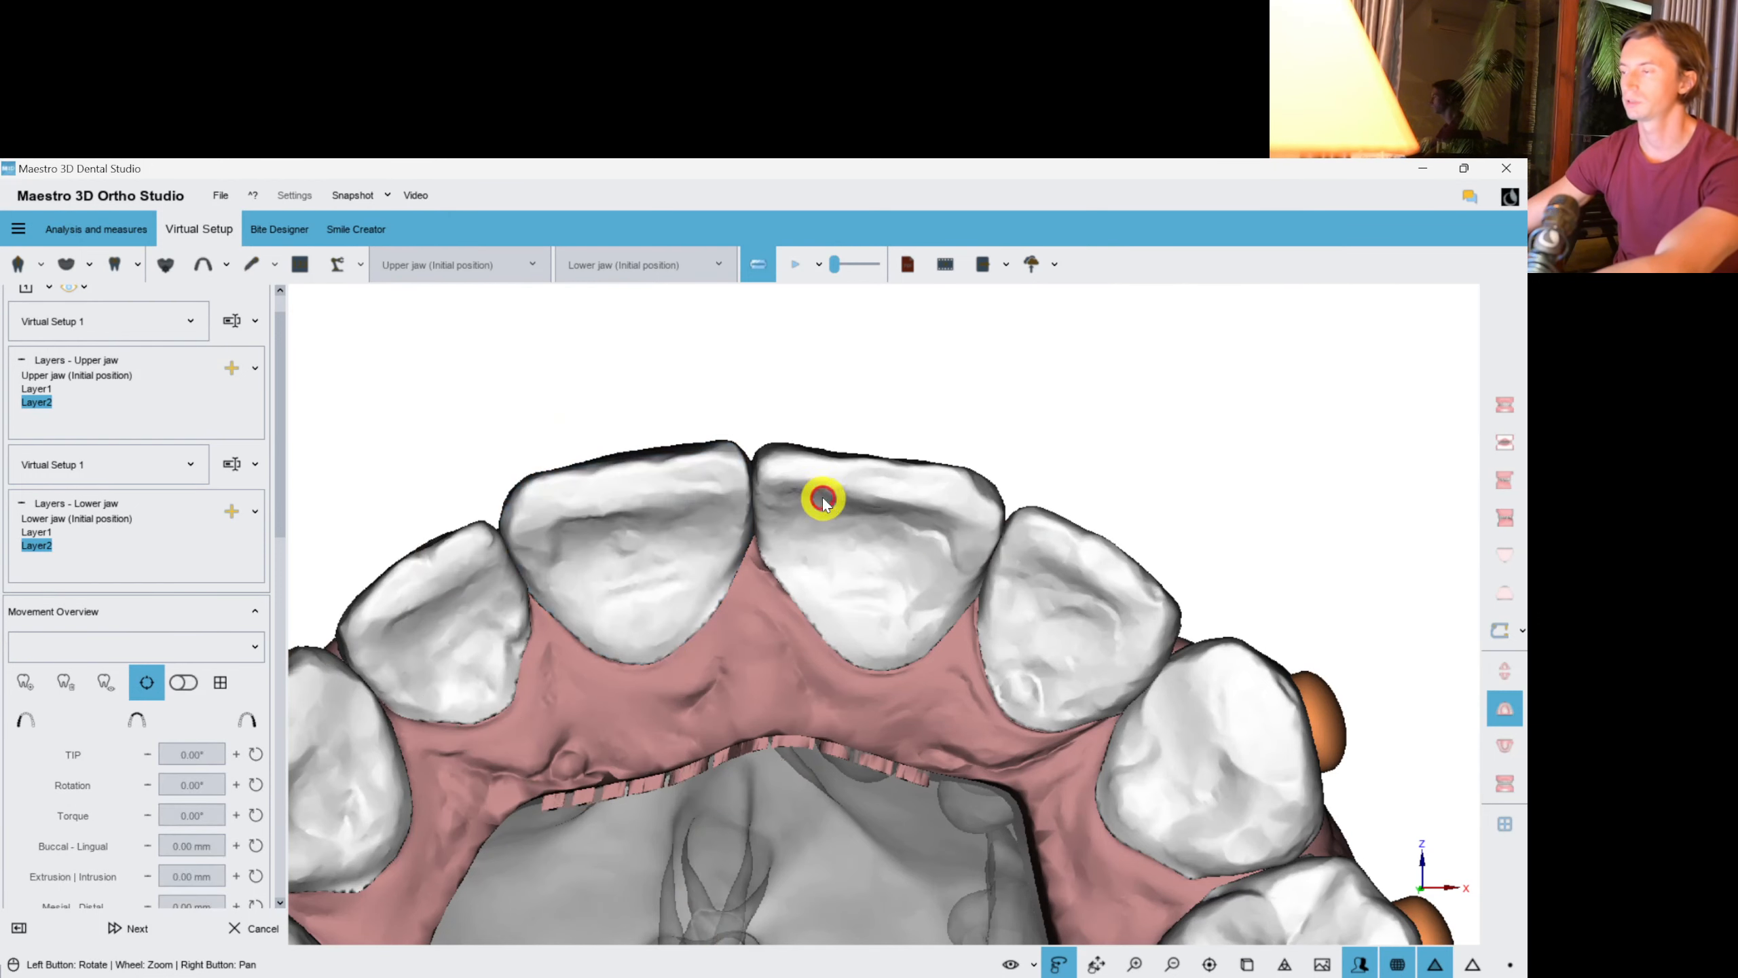
left_click(41, 405)
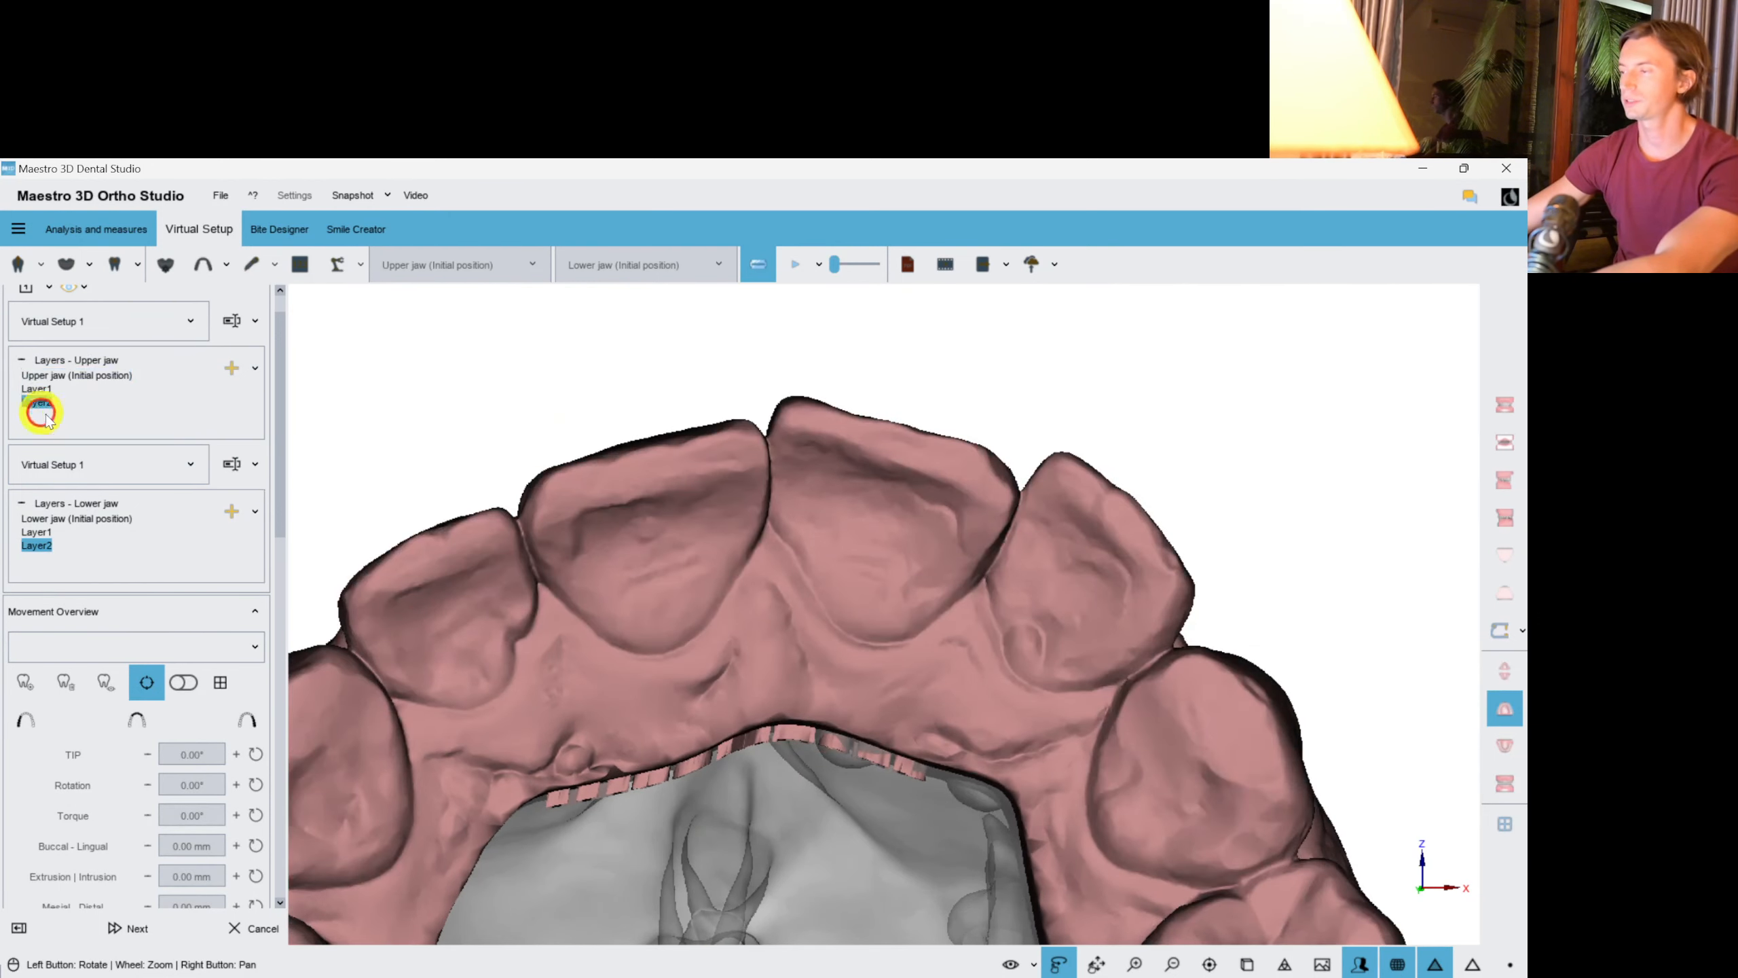
Paste the negative attachment onto the mesial part of incisor 22's labial surface in Layer2.
right_click_drag(984, 571, 971, 495)
left_click_drag(971, 495, 803, 753)
right_click(875, 860)
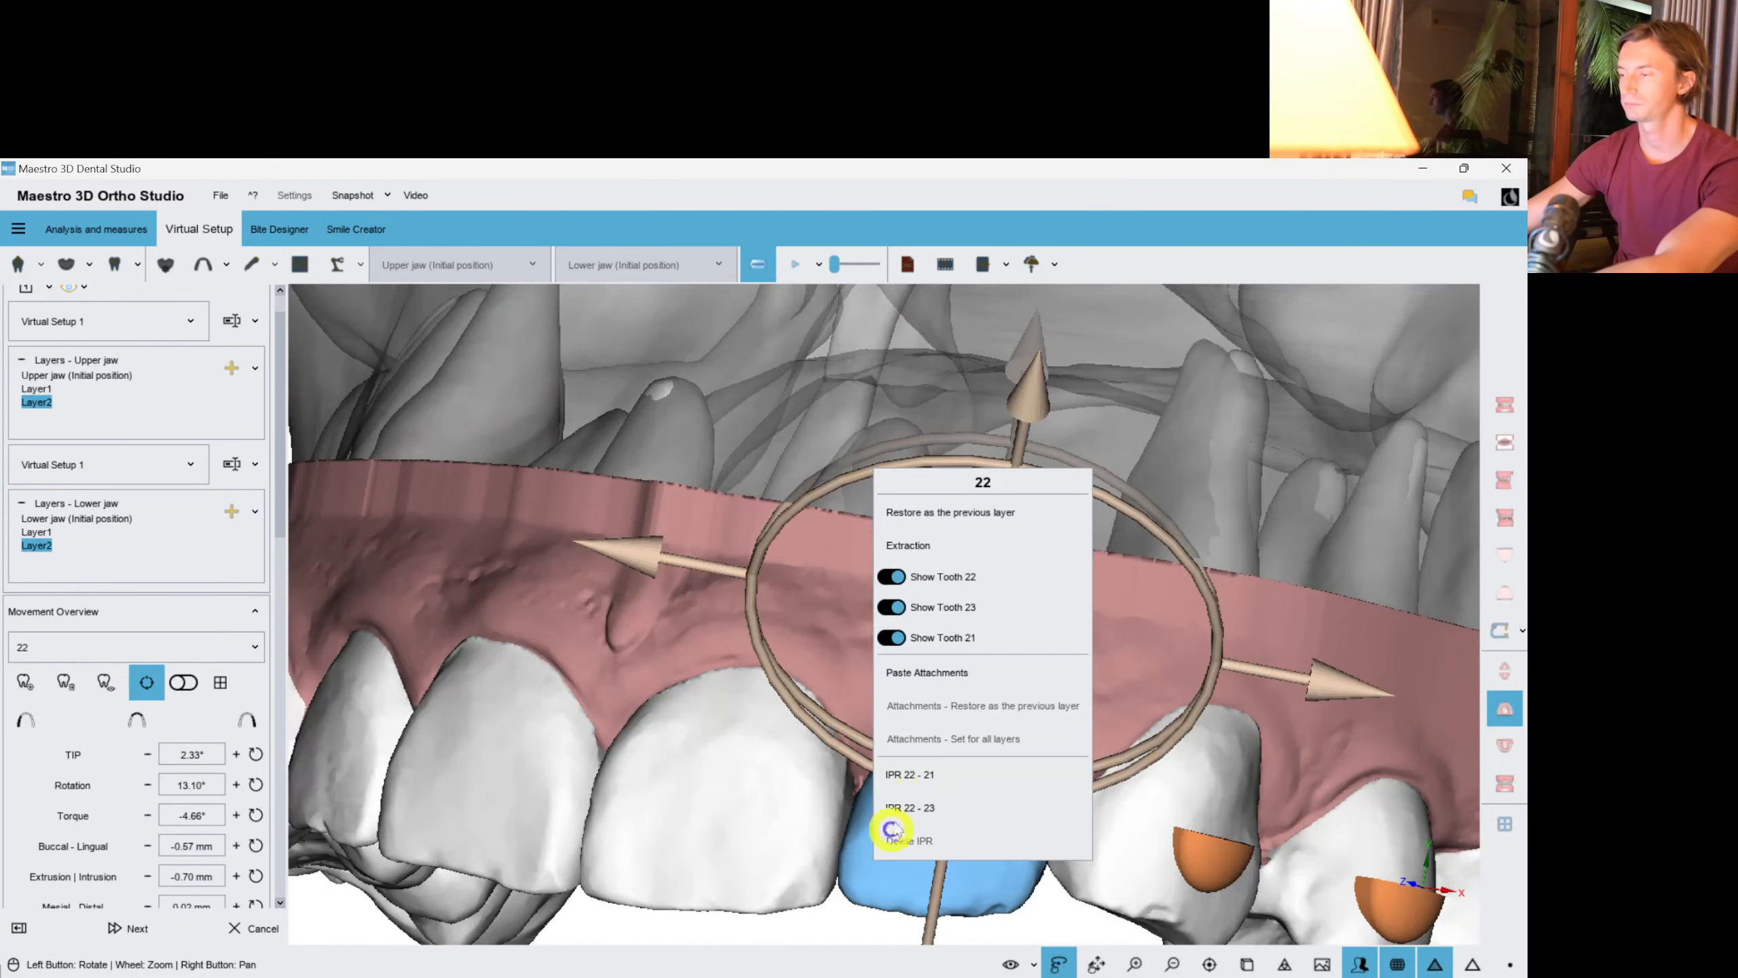
left_click(938, 672)
right_click_drag(999, 898, 1030, 648)
left_click_drag(879, 883, 1066, 671)
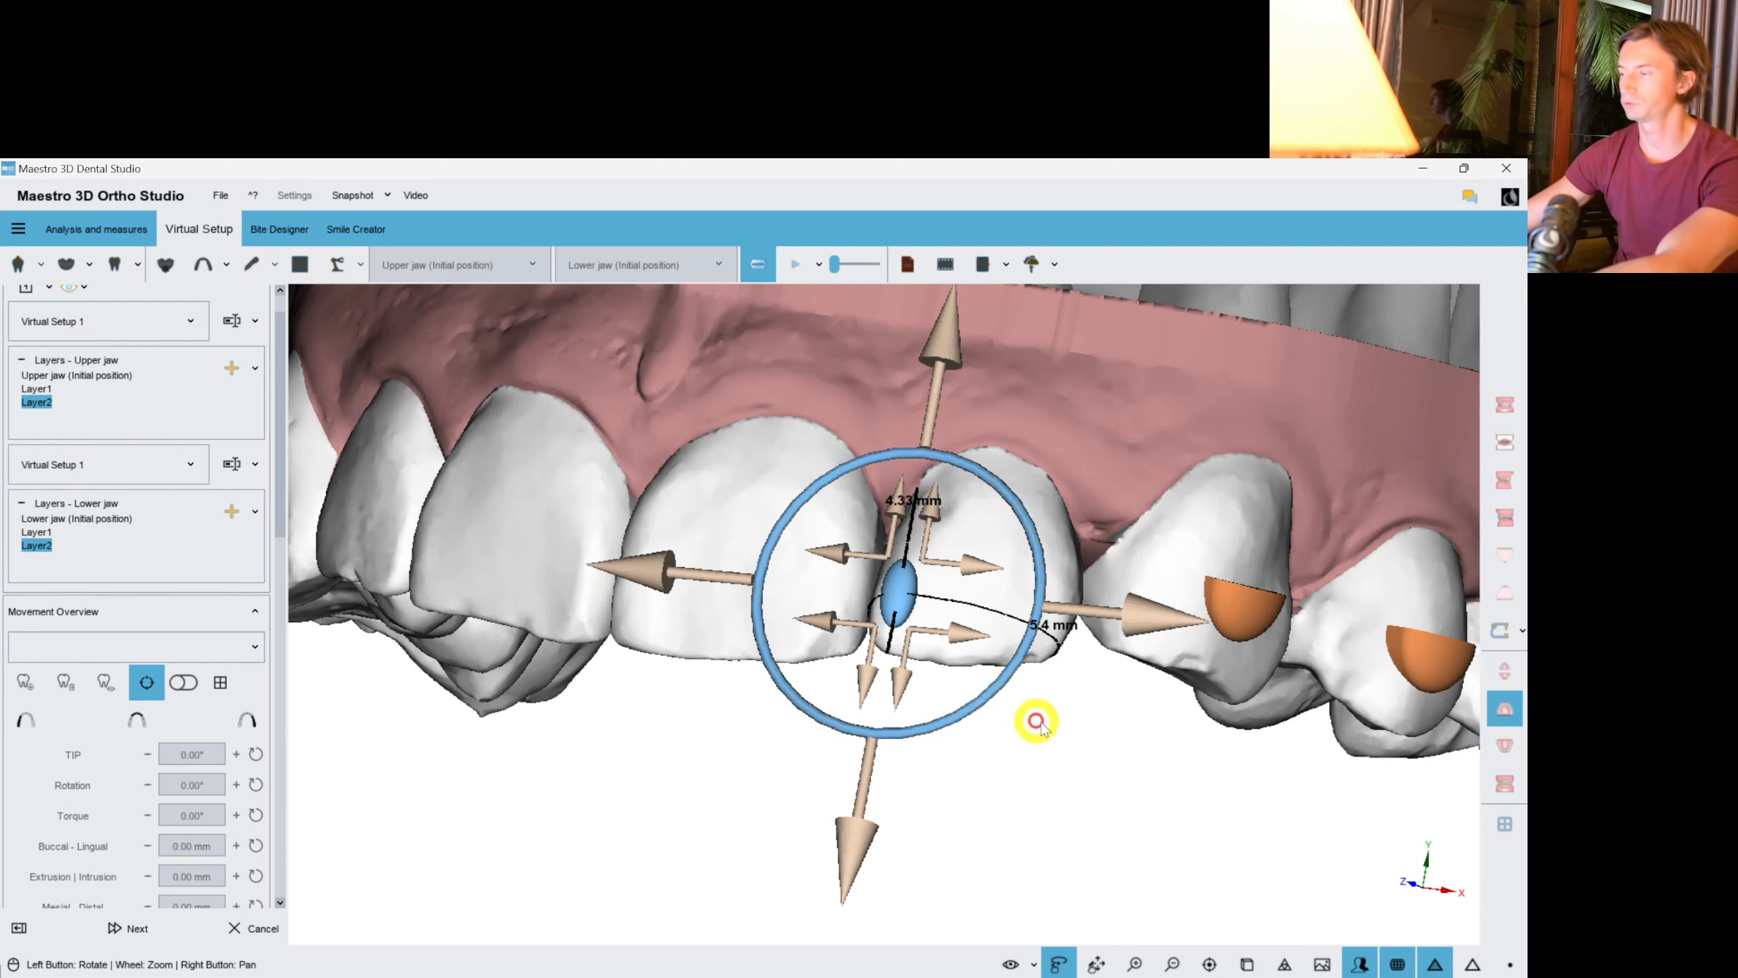
Deselect the attachment, finish editing the virtual setup layers and save the case.
left_click(727, 824)
left_click(143, 936)
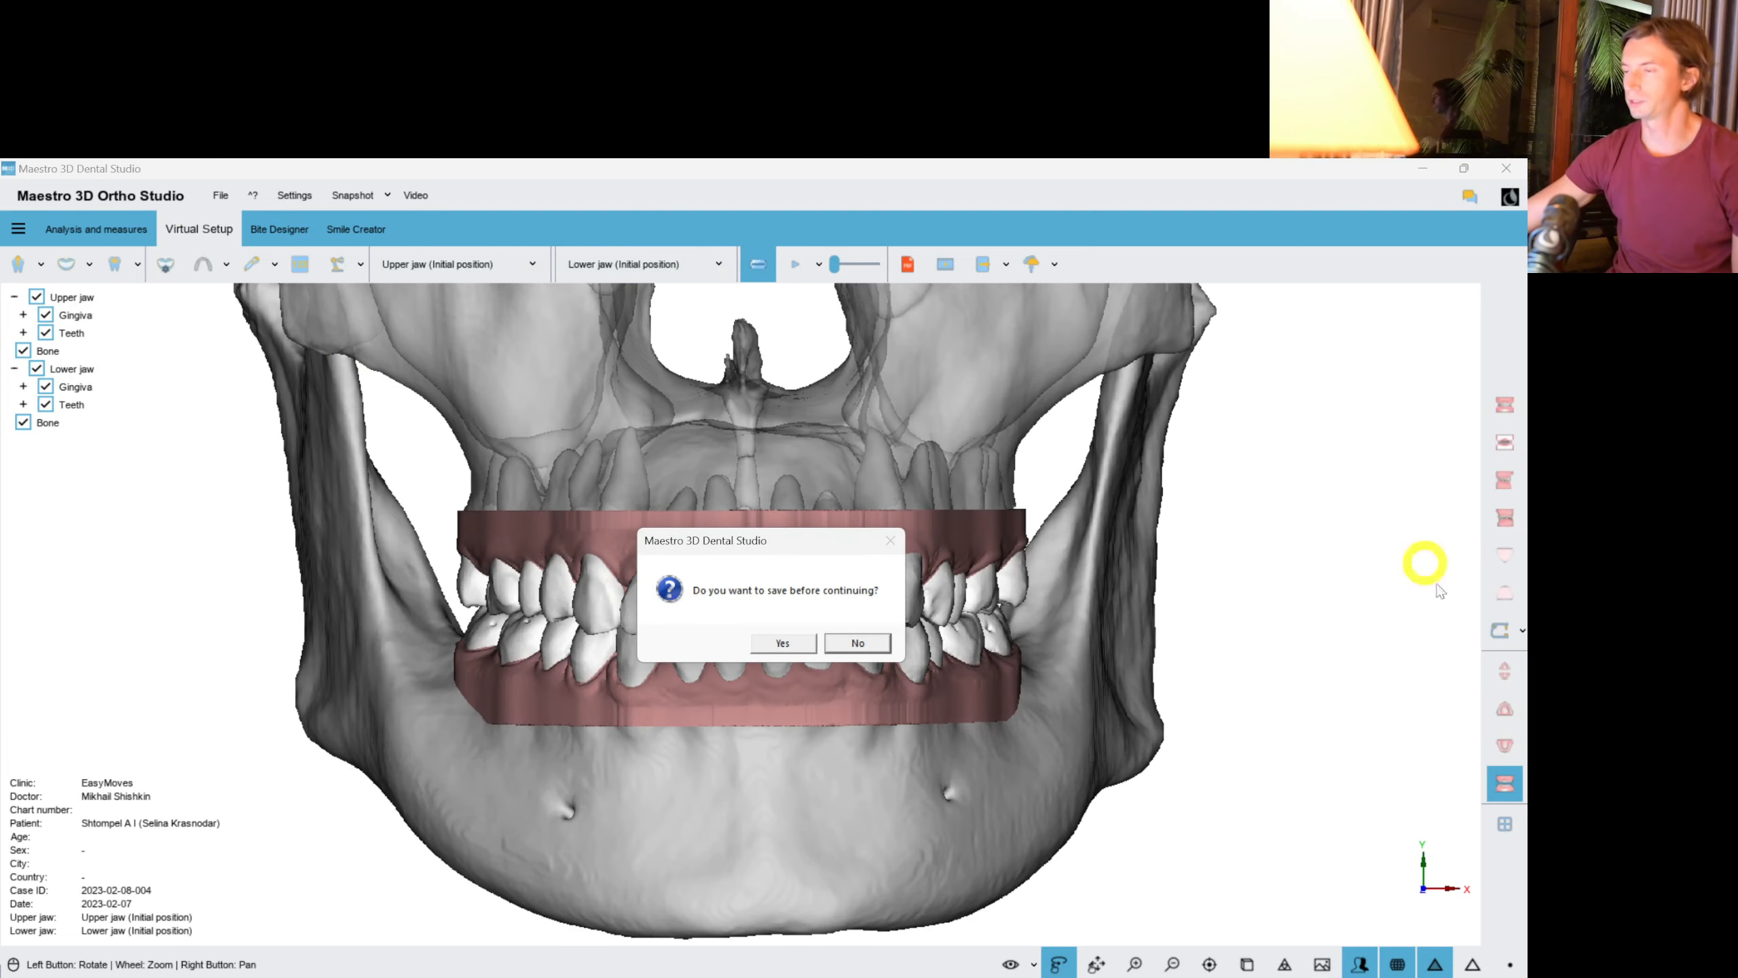
left_click(783, 643)
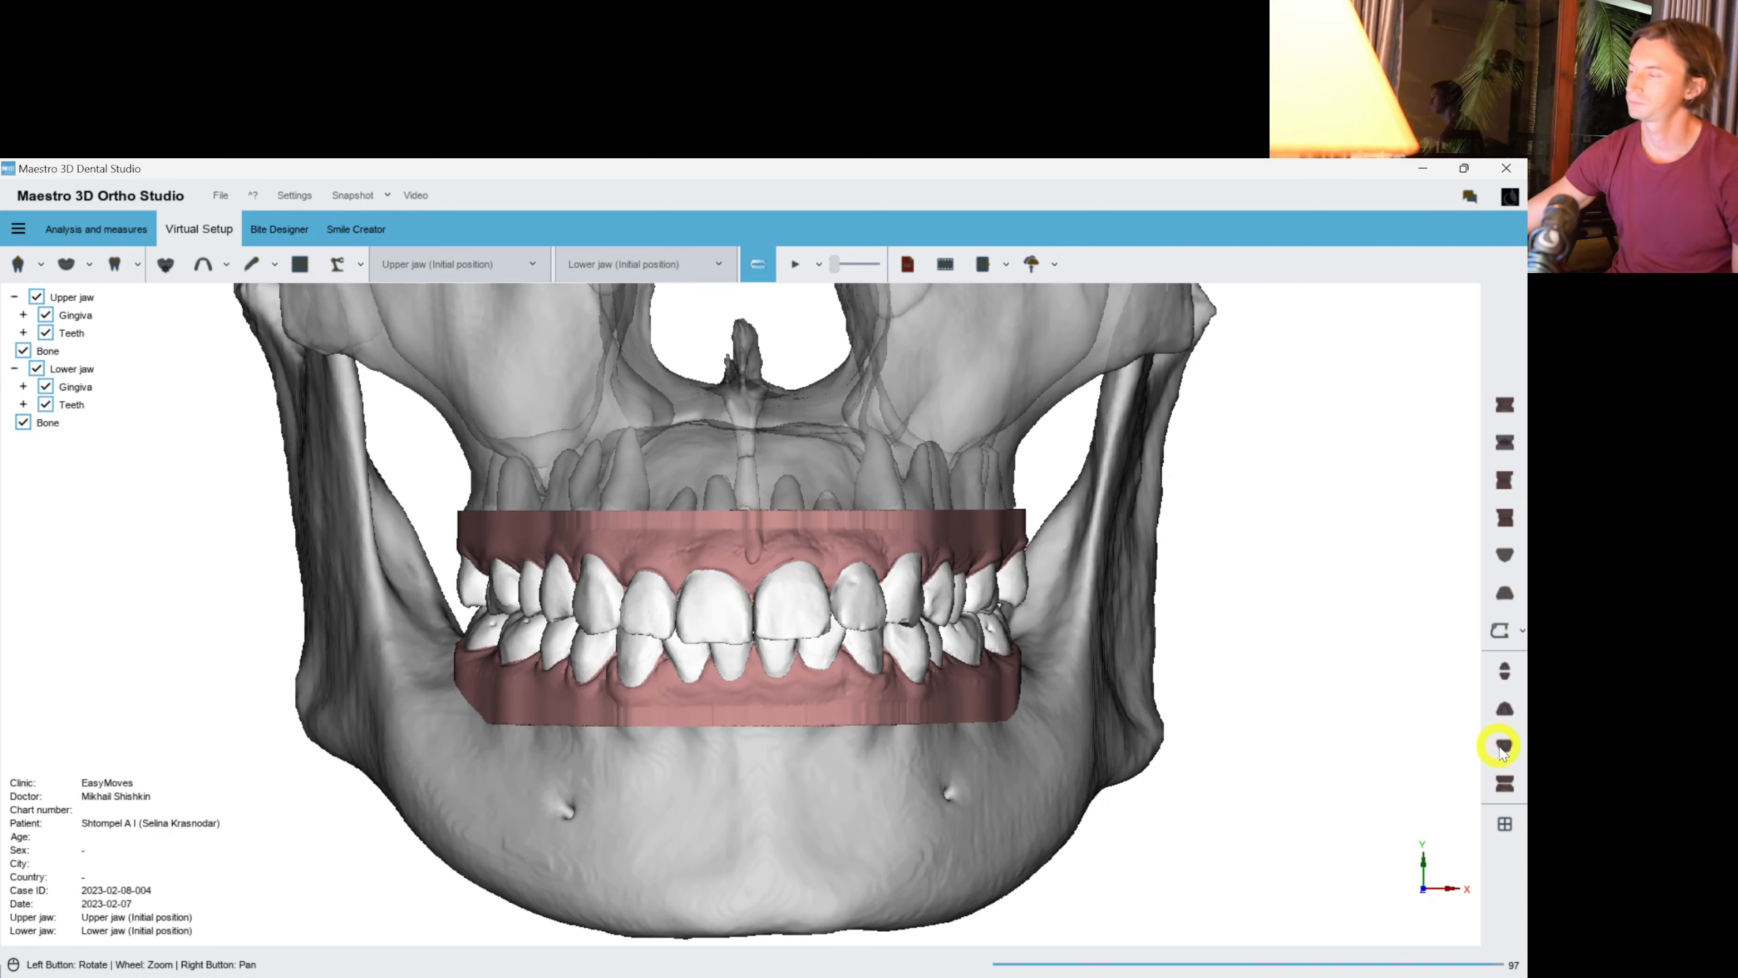
Compare the lower jaw's initial position–Layer1 and Layer1–Layer2 transitions, examining their overlays, movement constraints and number of models.
left_click(1505, 746)
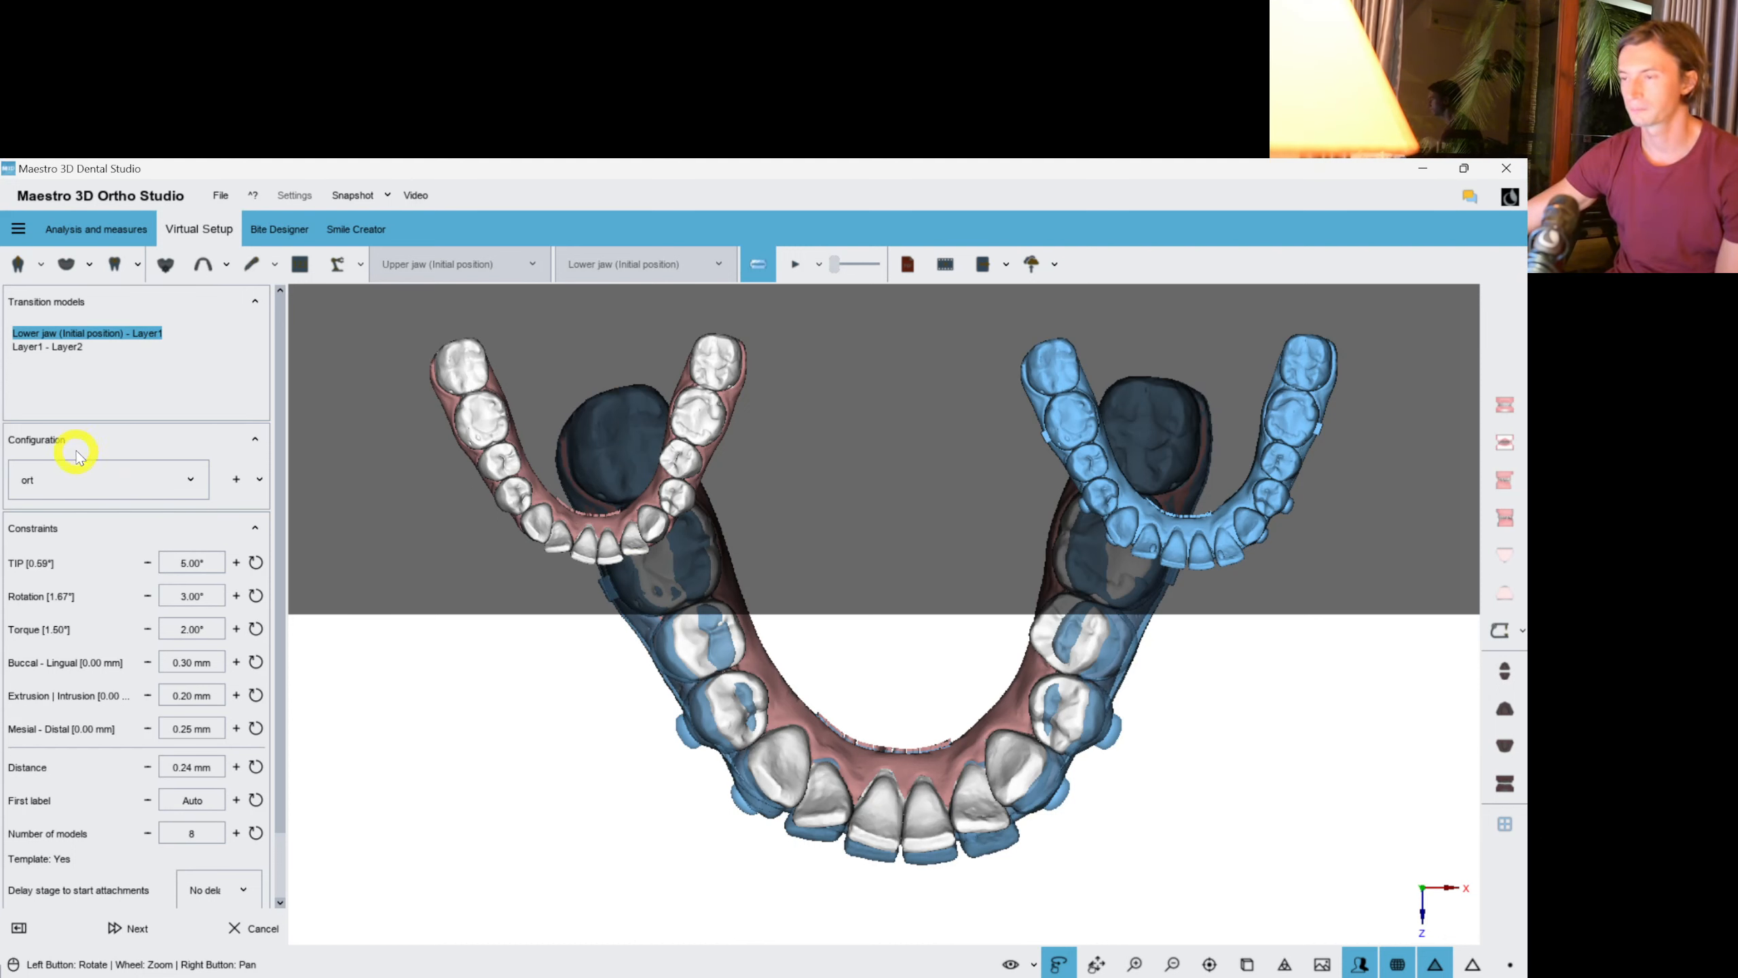
left_click(46, 348)
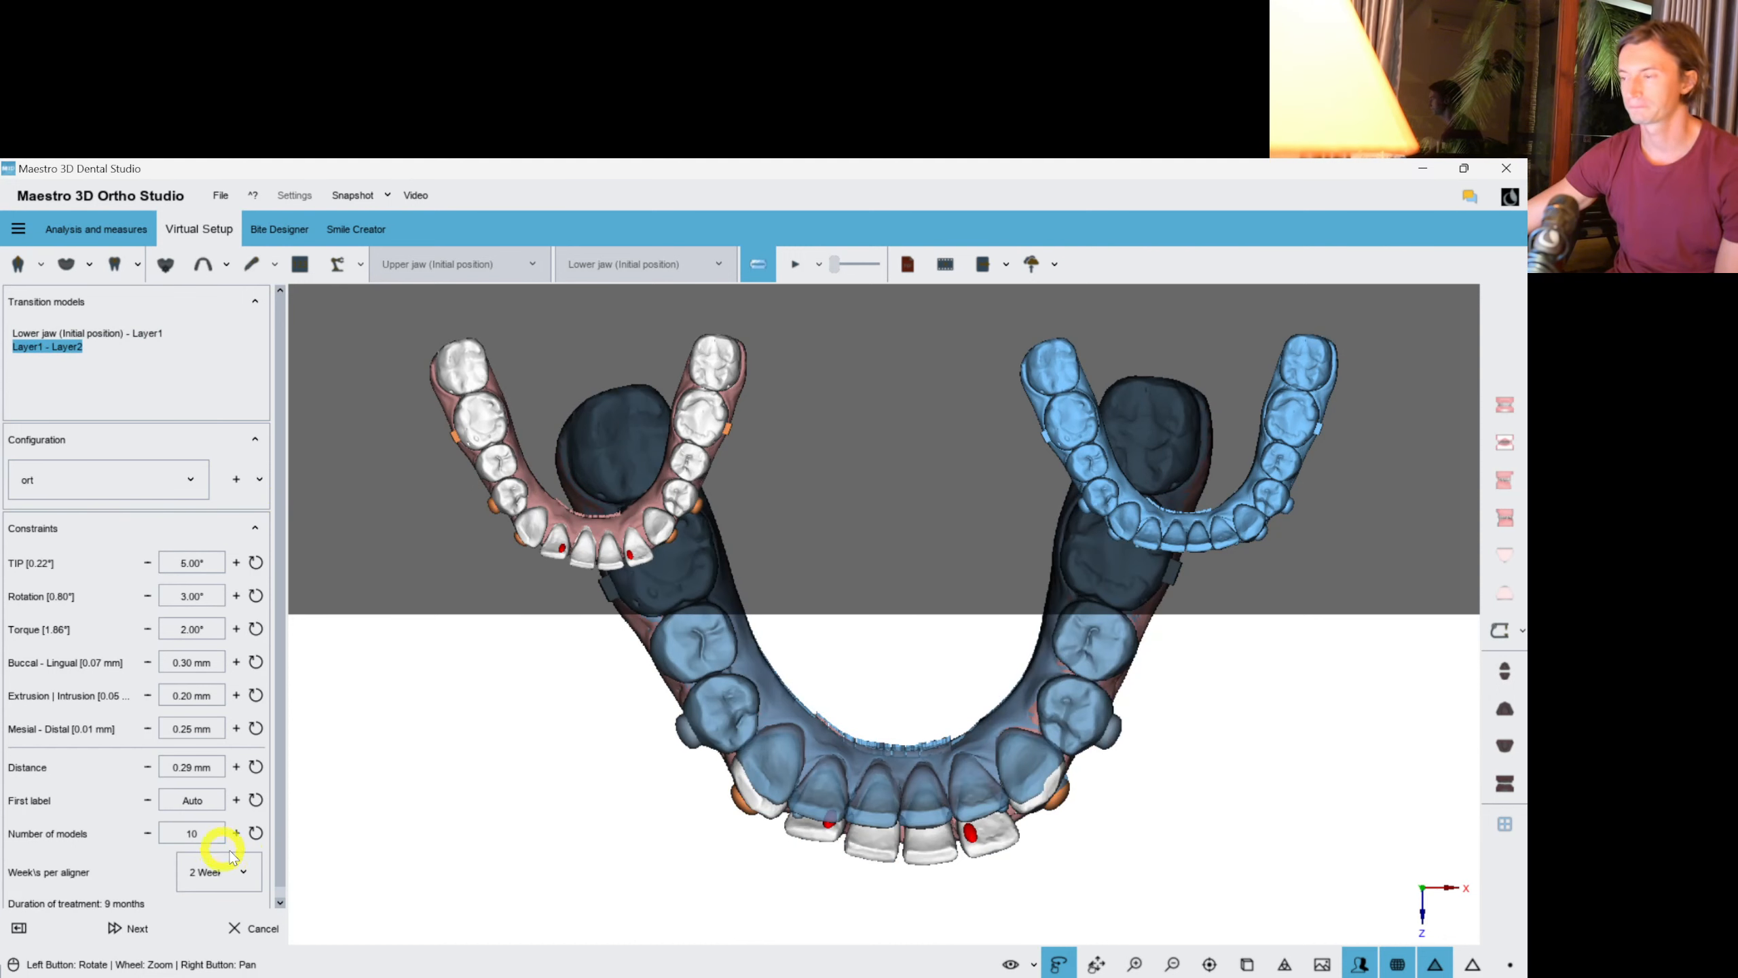
left_click_drag(850, 818, 847, 740)
scroll(847, 740, "up", 2)
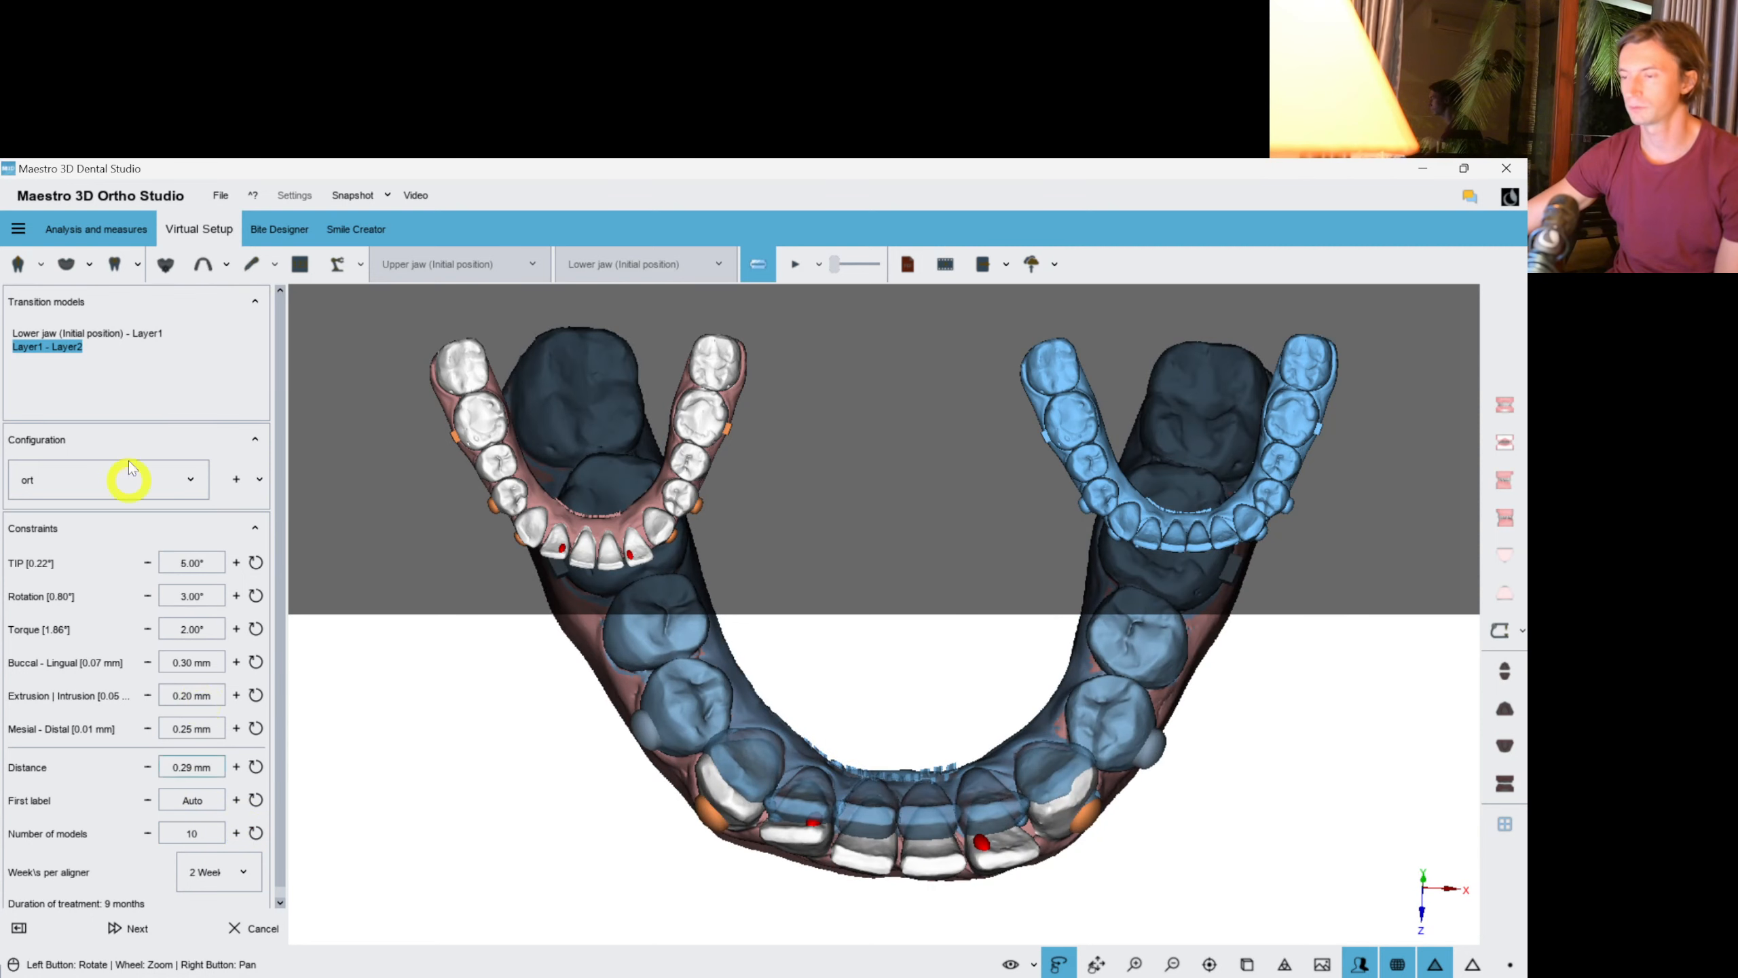
left_click(55, 349)
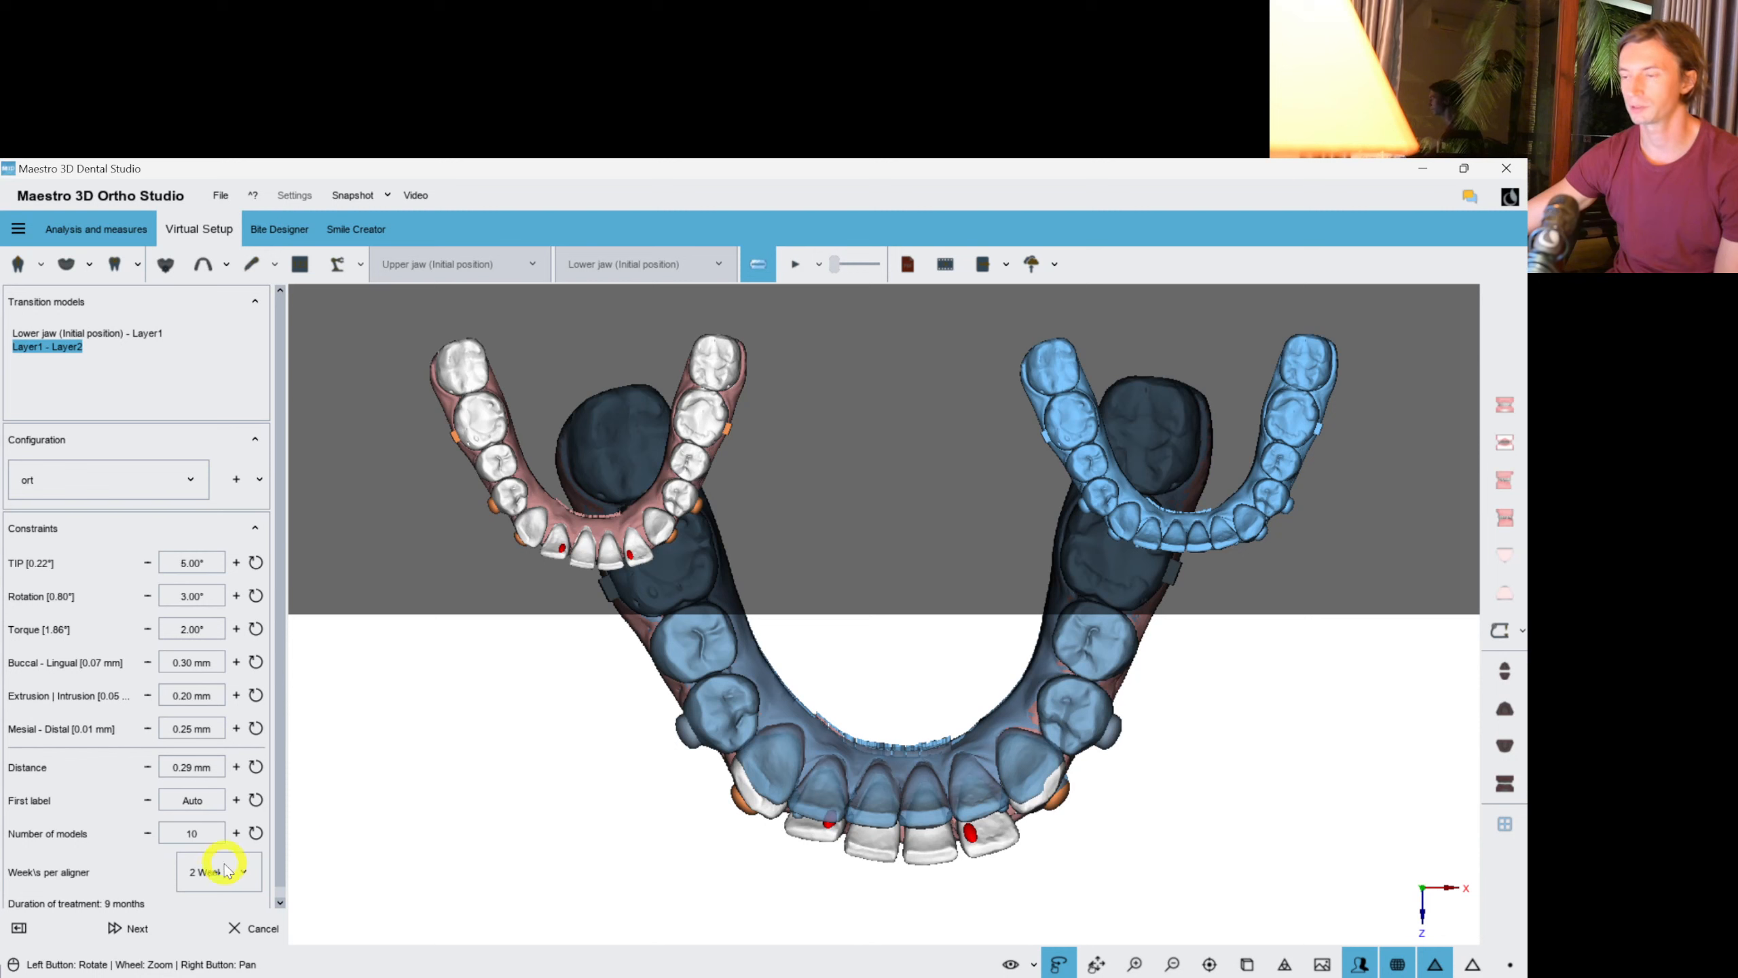
left_click(89, 333)
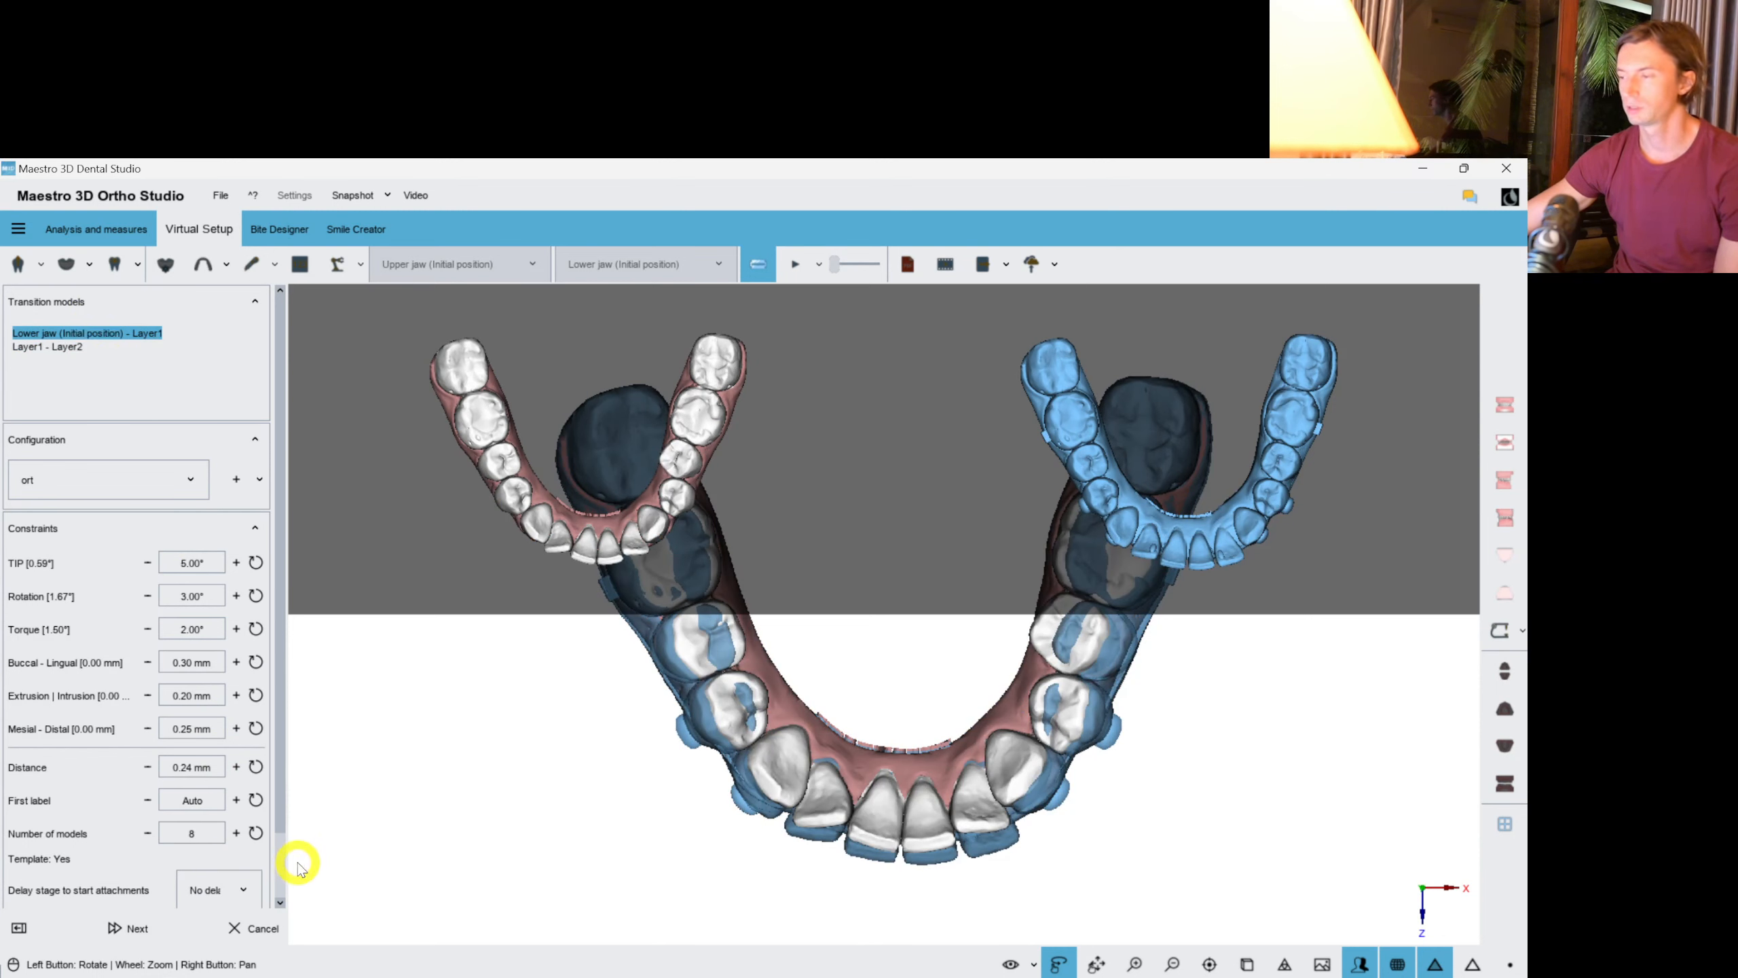
scroll(939, 772, "up", 5)
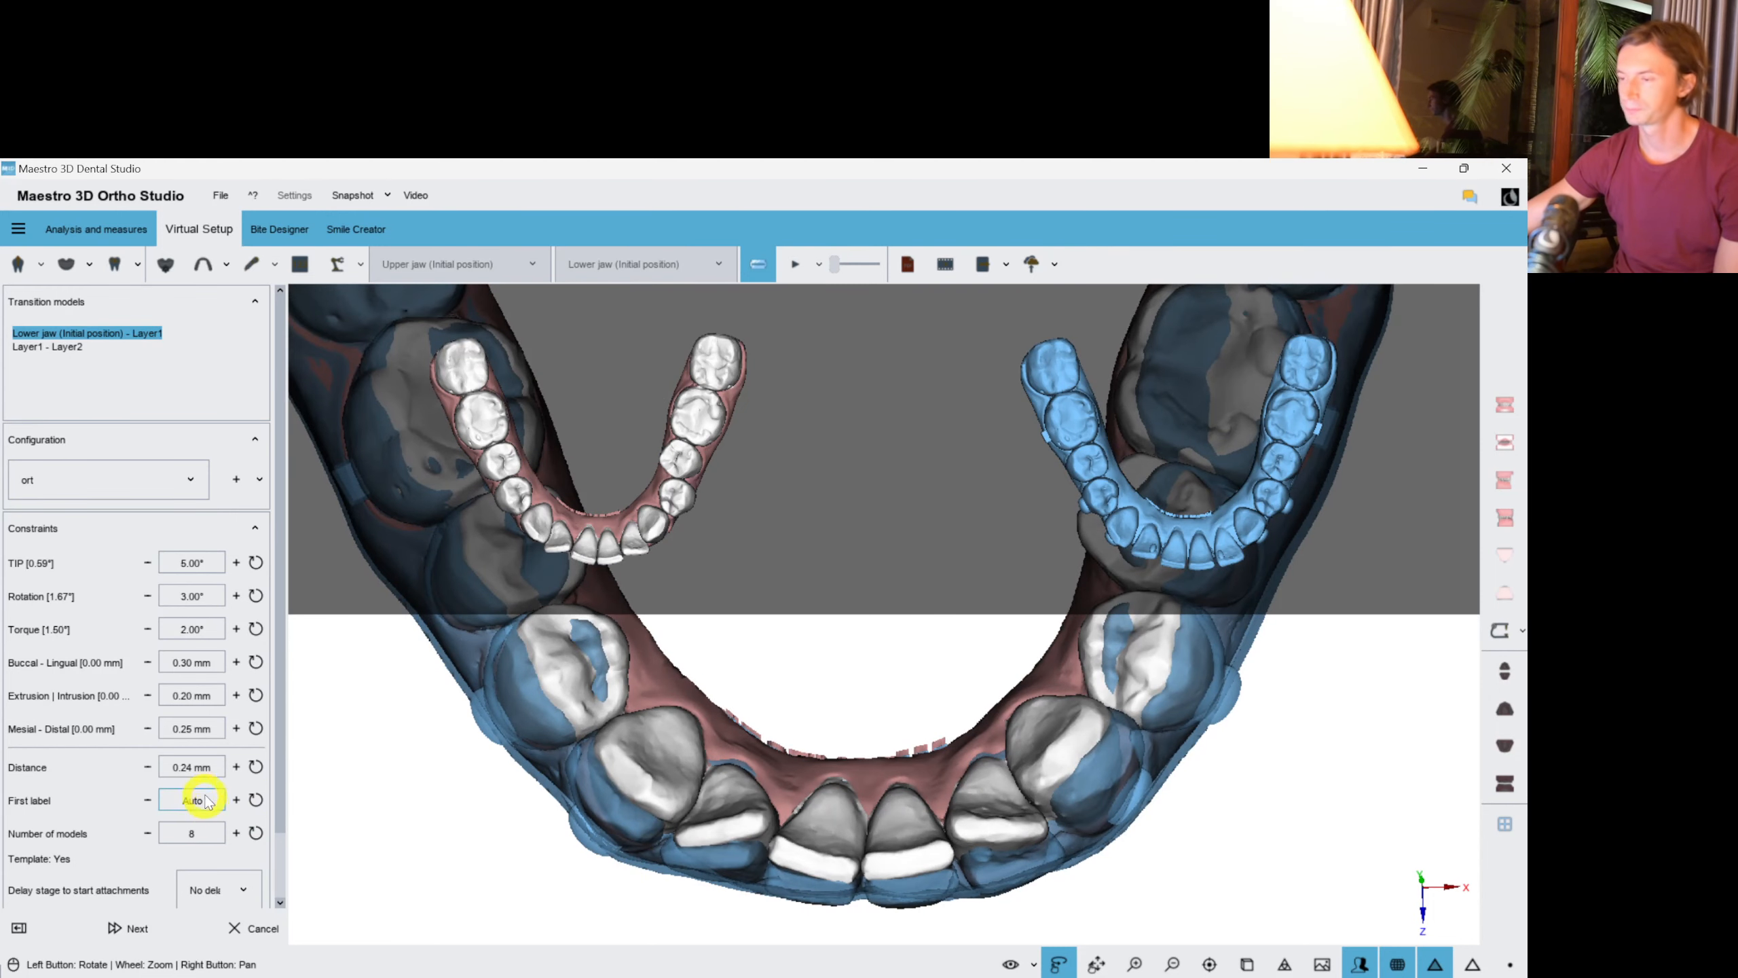
left_click_drag(723, 750, 869, 710)
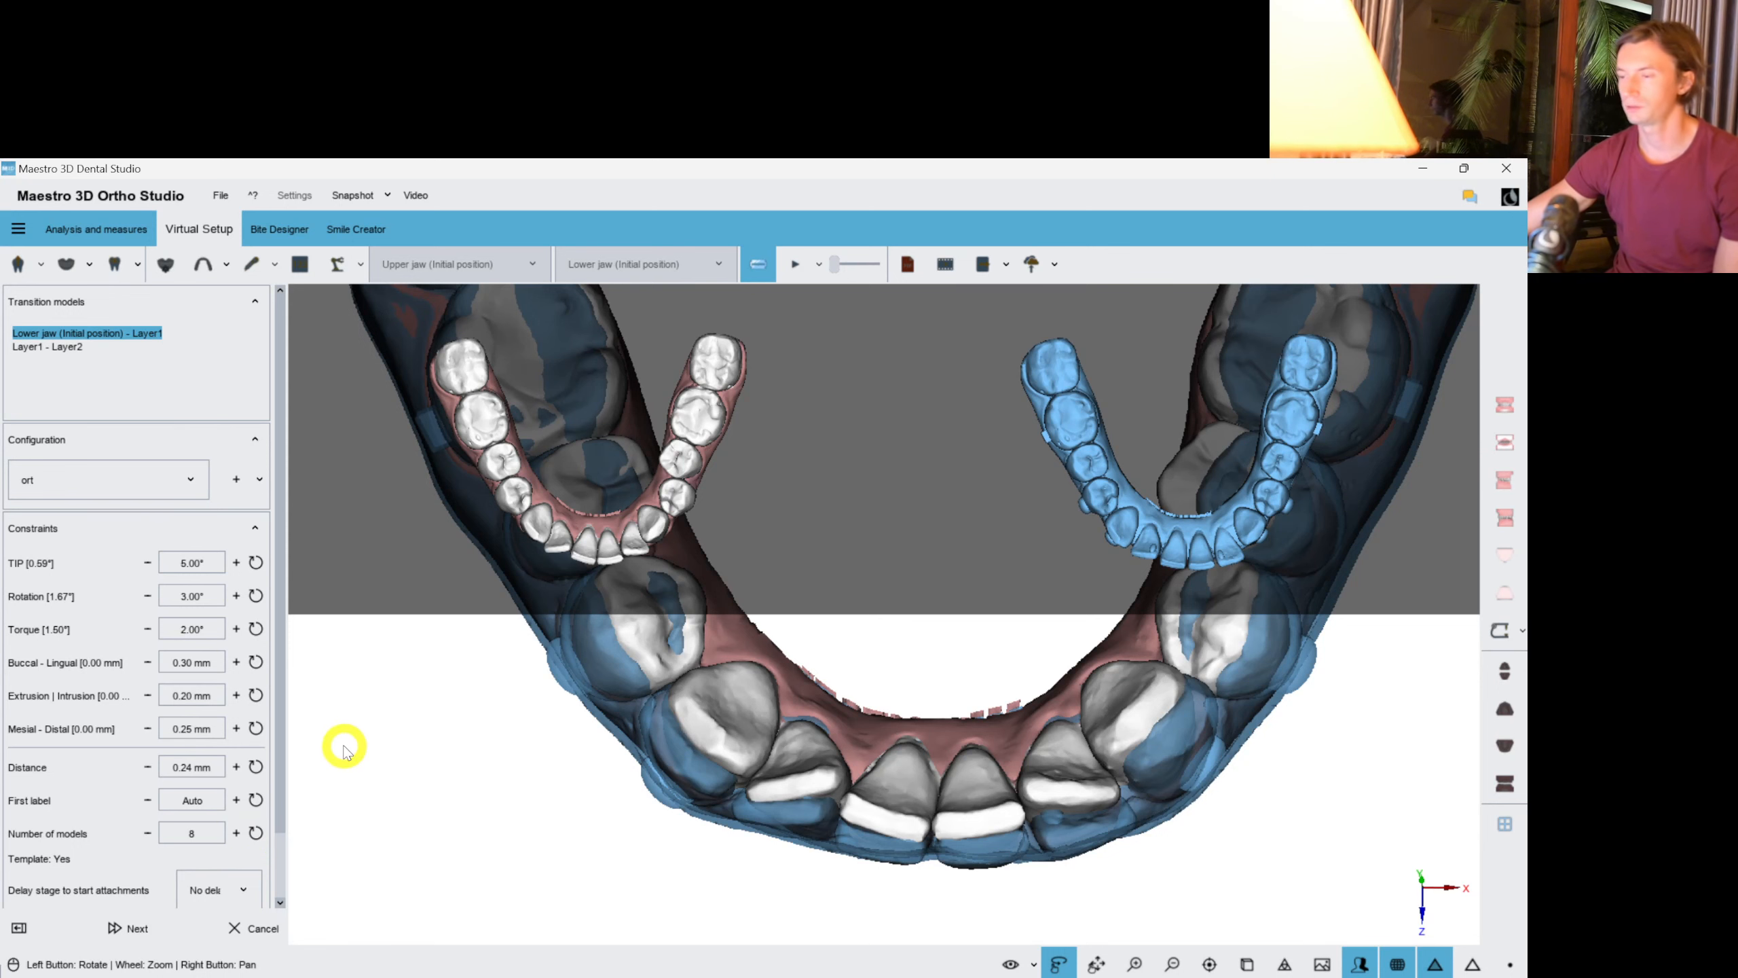
left_click(67, 348)
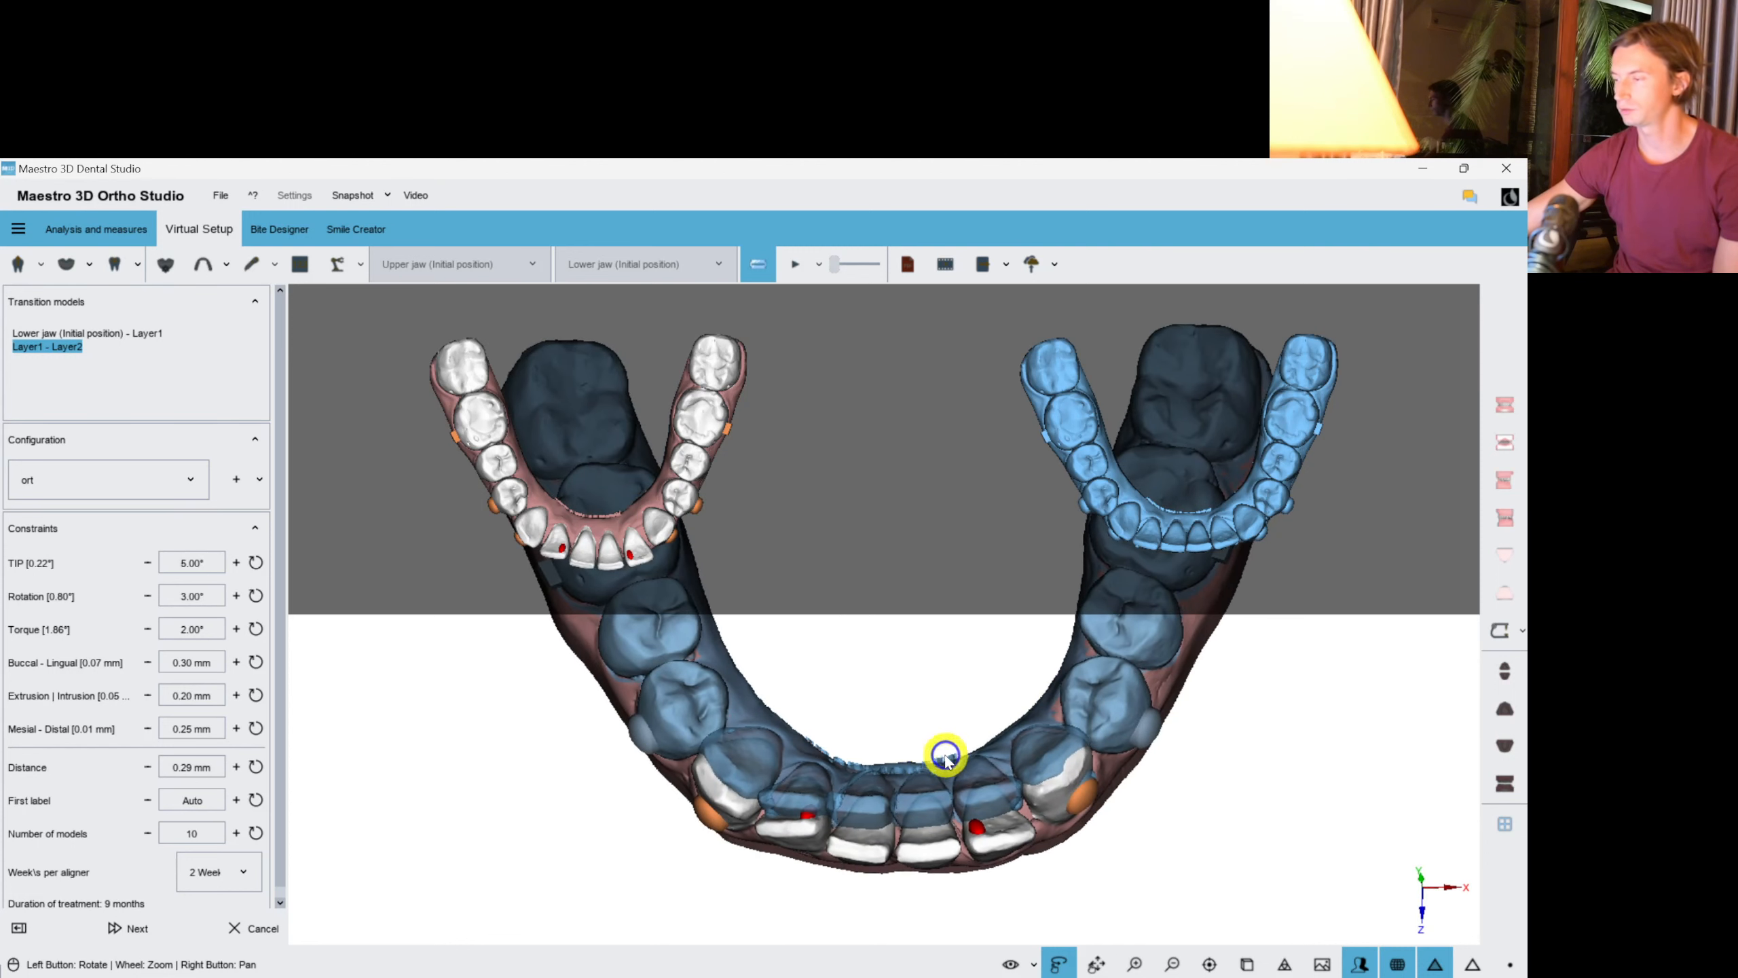
left_click(97, 335)
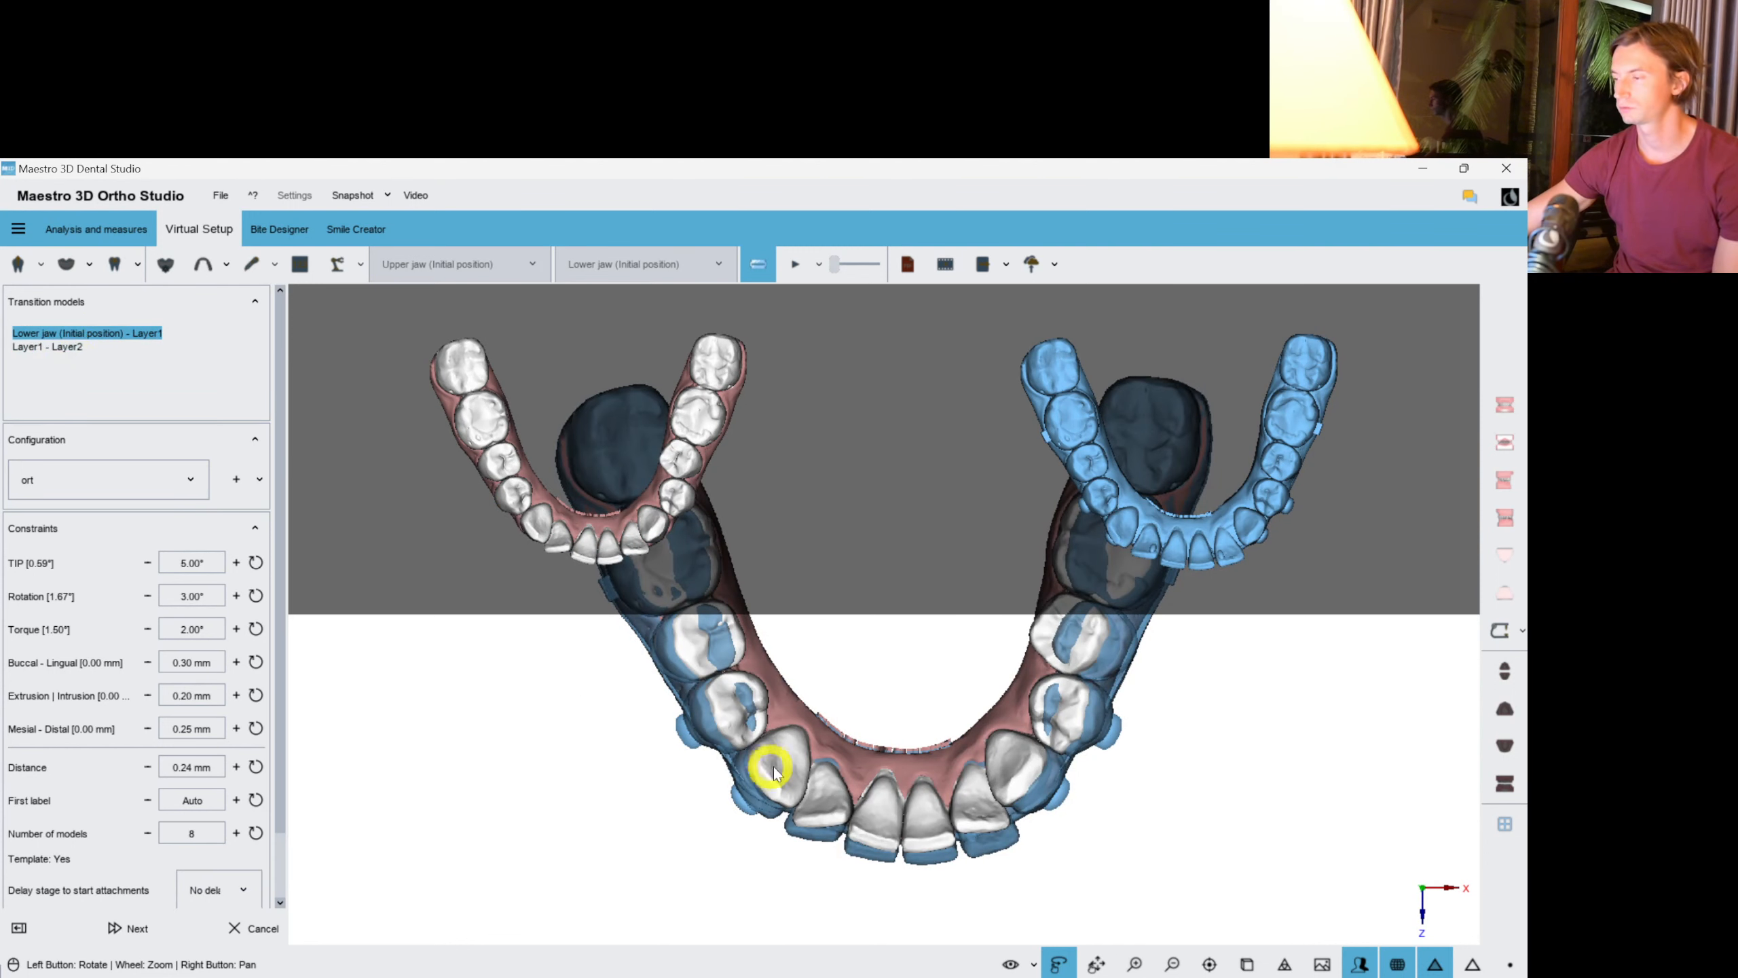
left_click_drag(776, 768, 770, 747)
Generate the lower jaw's transition models through Layer2 and save the case.
left_click(44, 348)
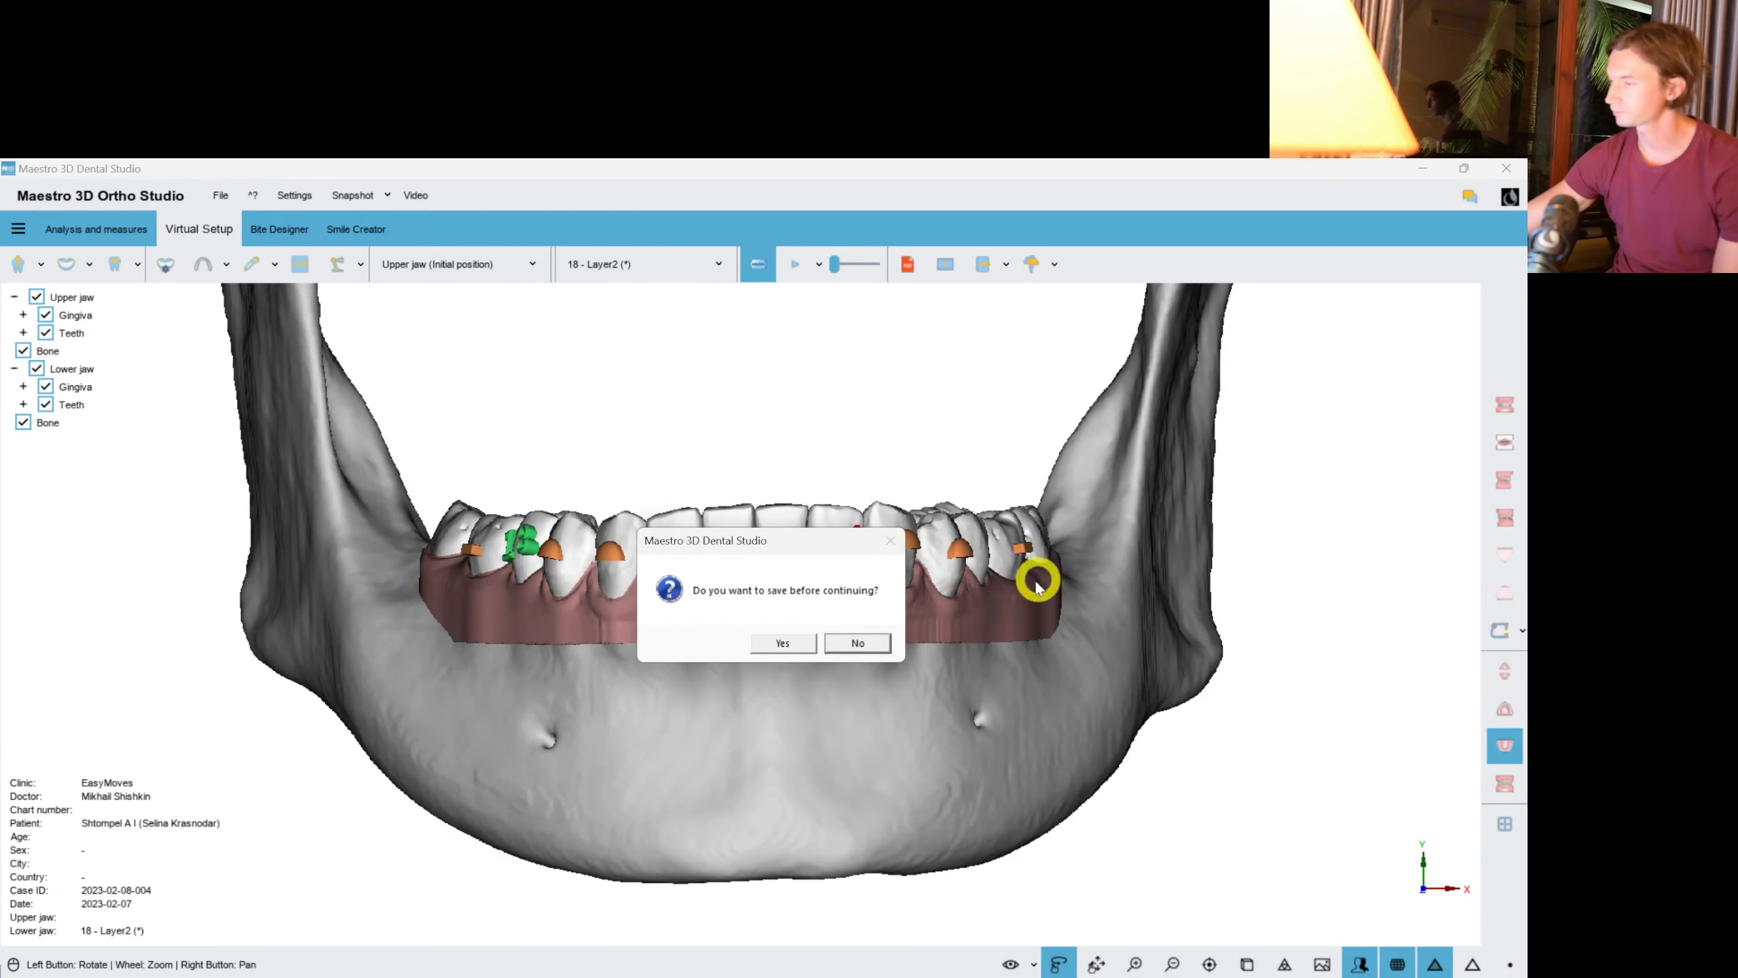
left_click(768, 642)
right_click_drag(833, 645, 842, 717)
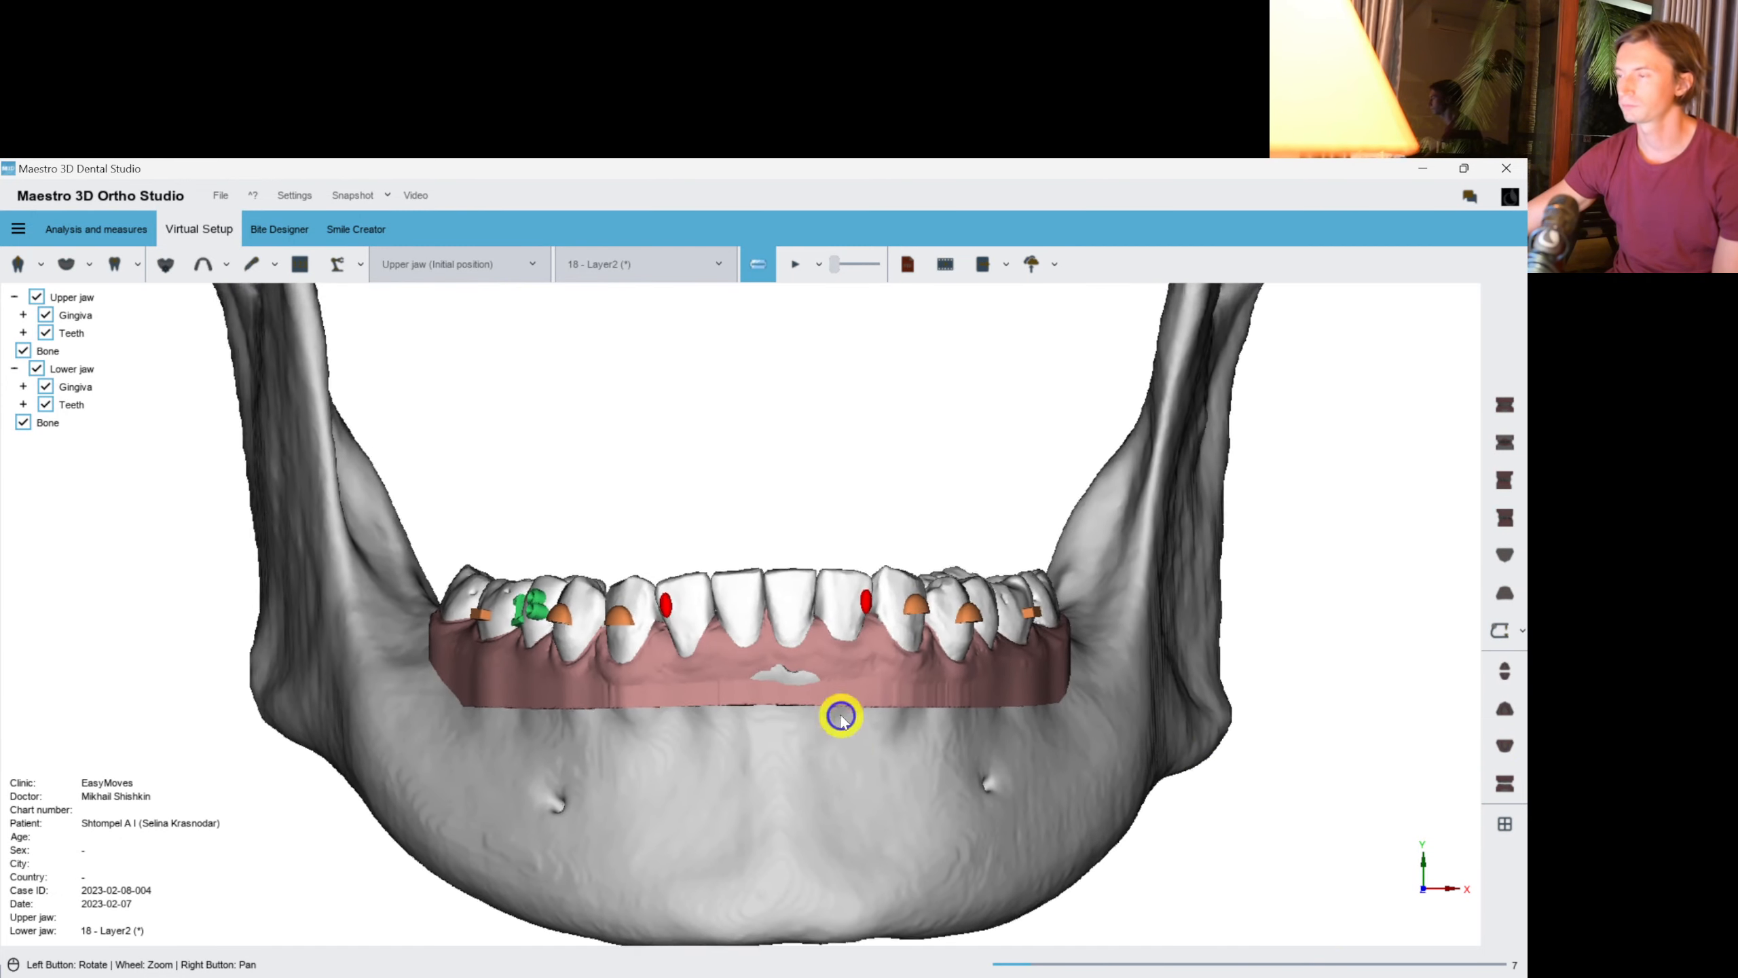
left_click_drag(766, 704, 763, 686)
scroll(763, 684, "up", 2)
scroll(763, 684, "down", 2)
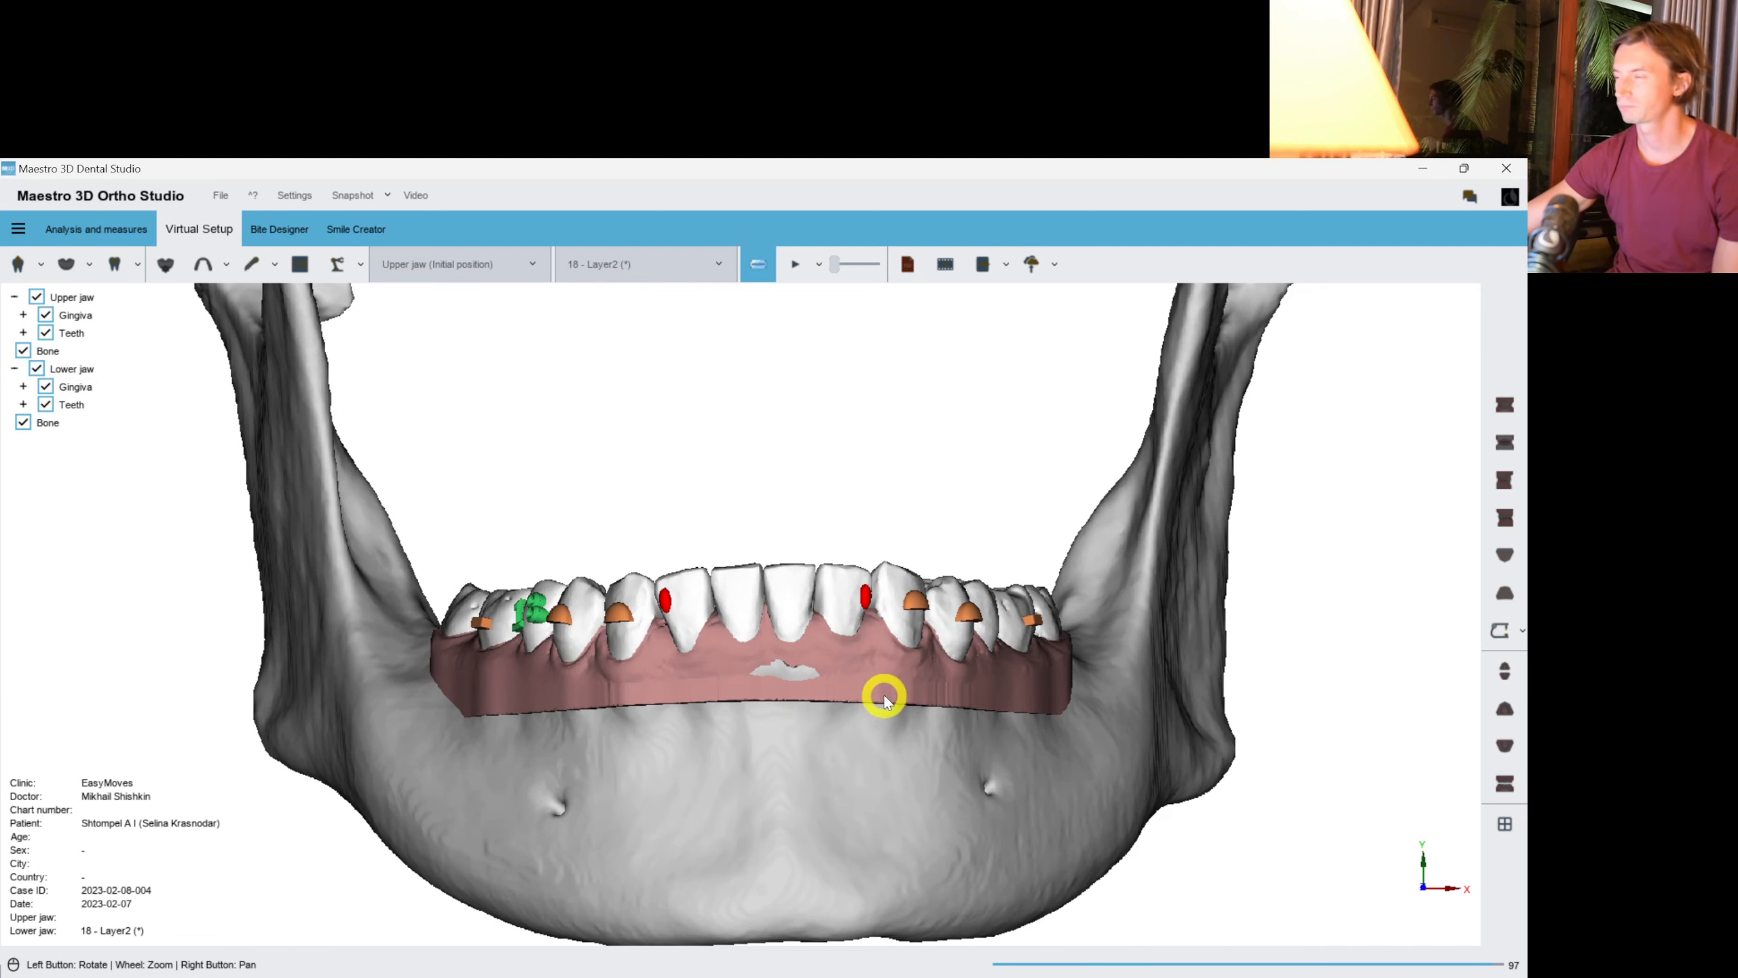
left_click_drag(1164, 749, 1129, 755)
Play the lower jaw's staging animation in a loop, examine the incisor movement and attachments from several angles, and stop it.
left_click(1504, 745)
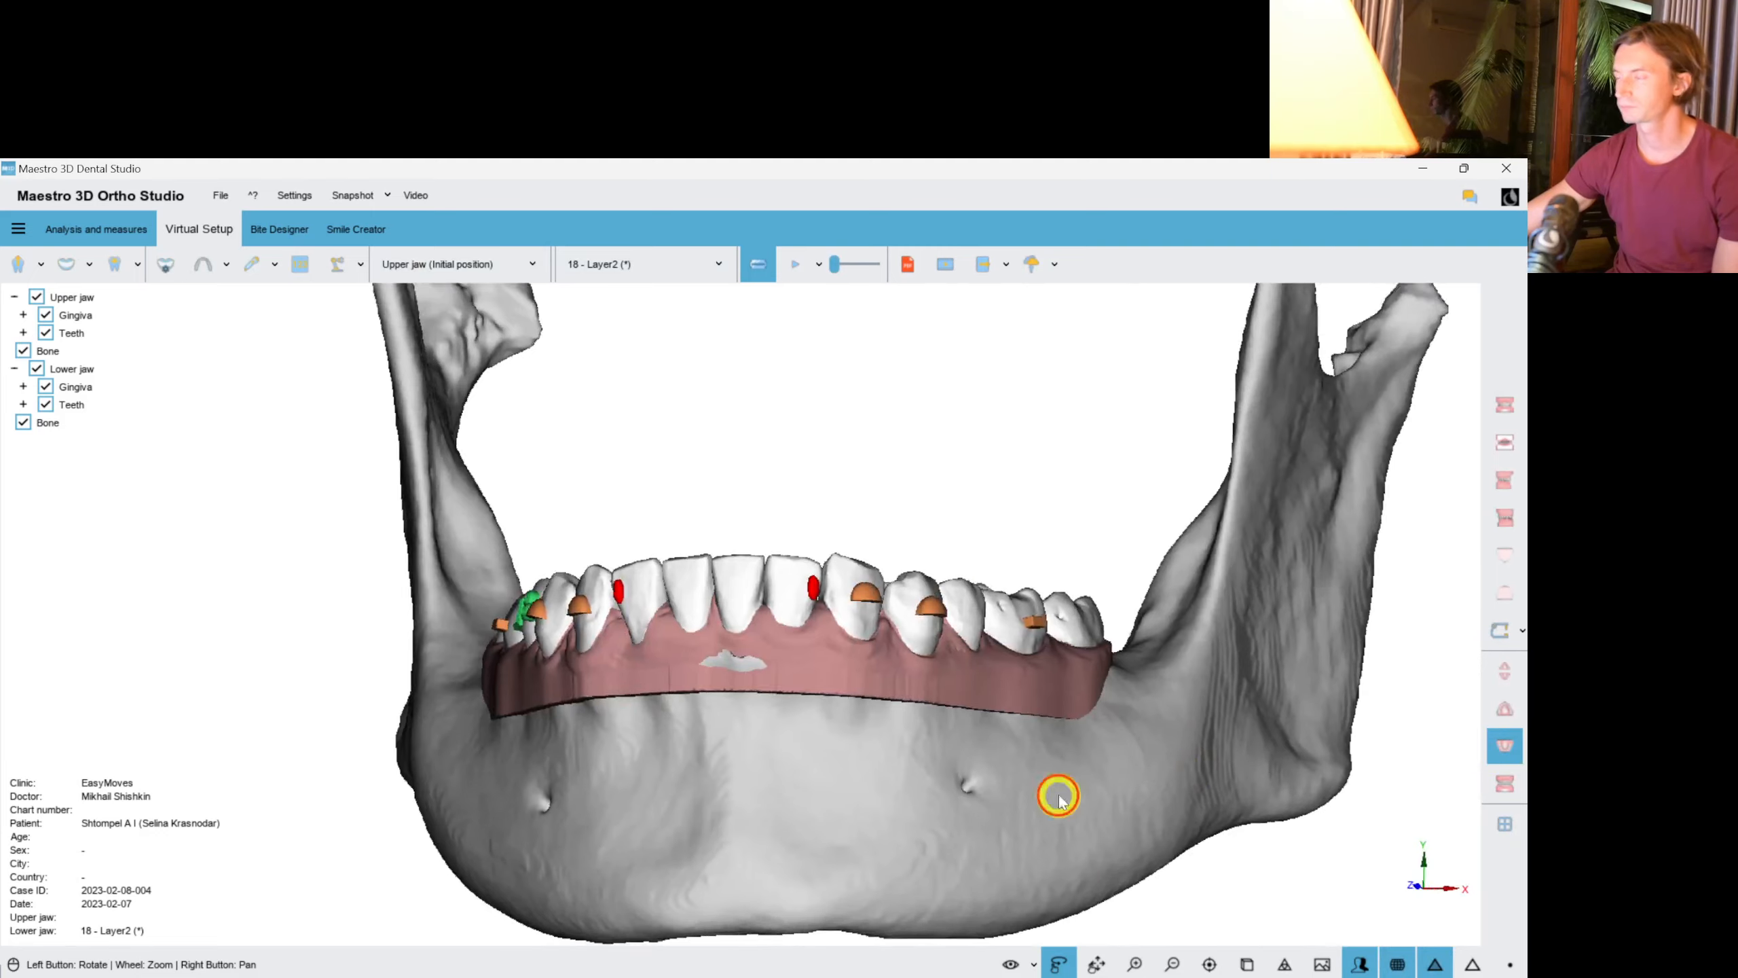
left_click(820, 266)
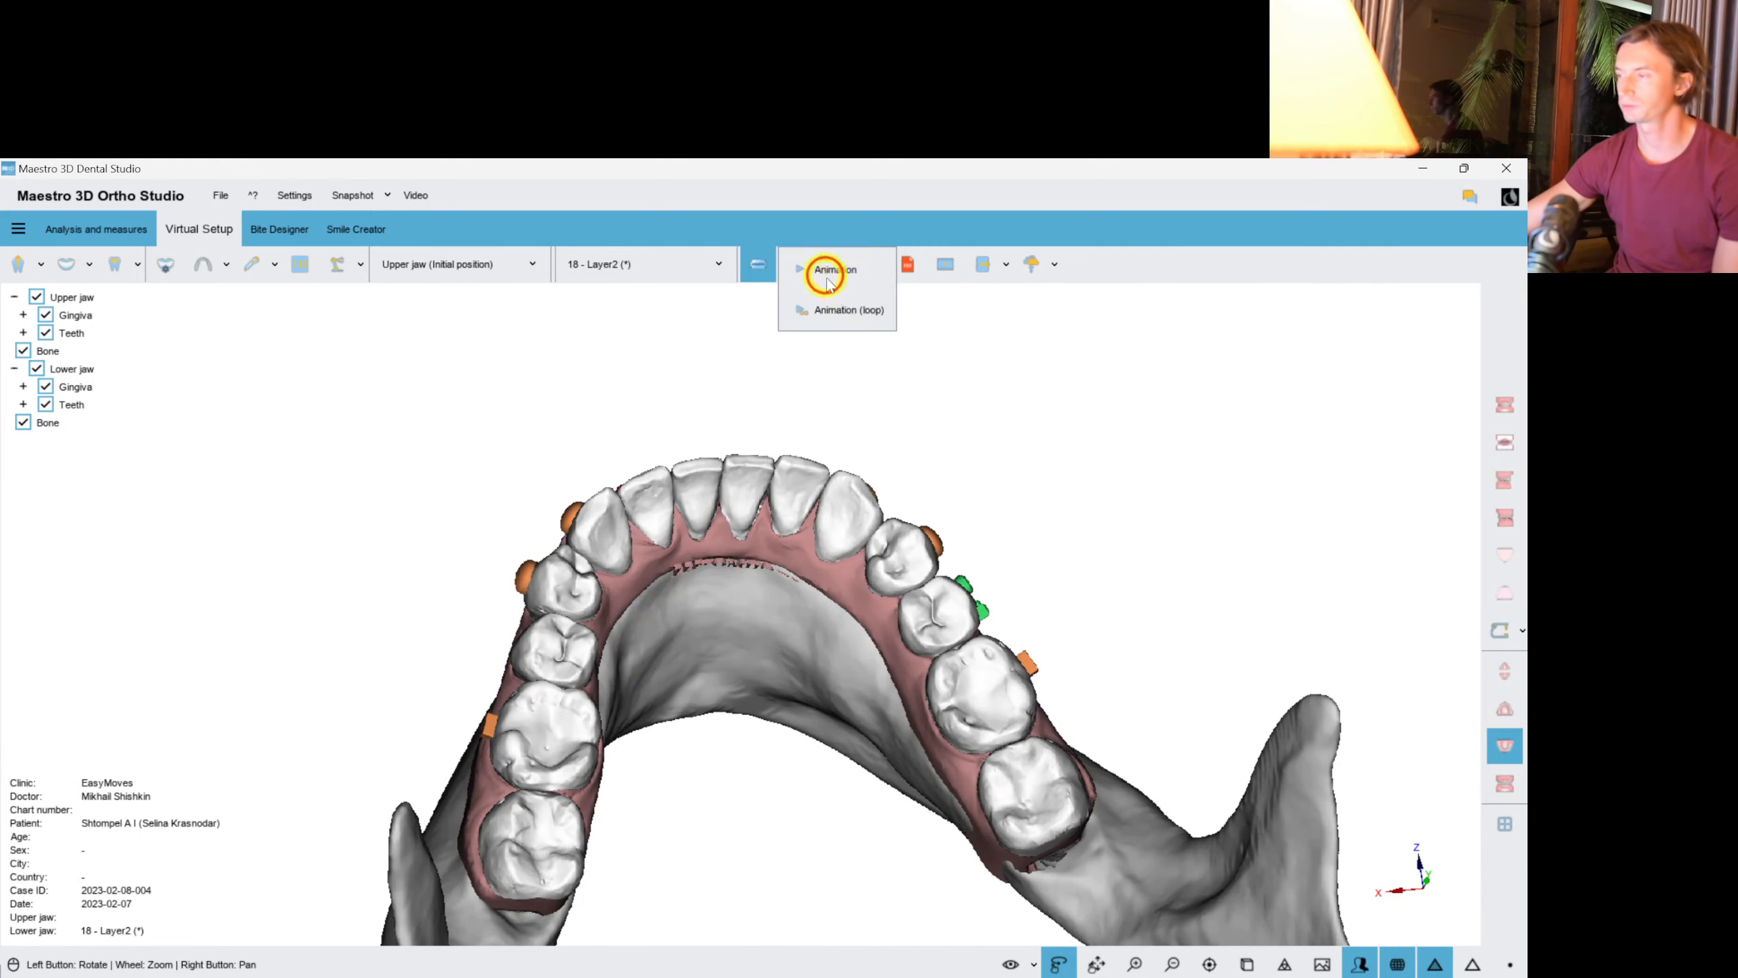
left_click(857, 314)
scroll(786, 617, "up", 2)
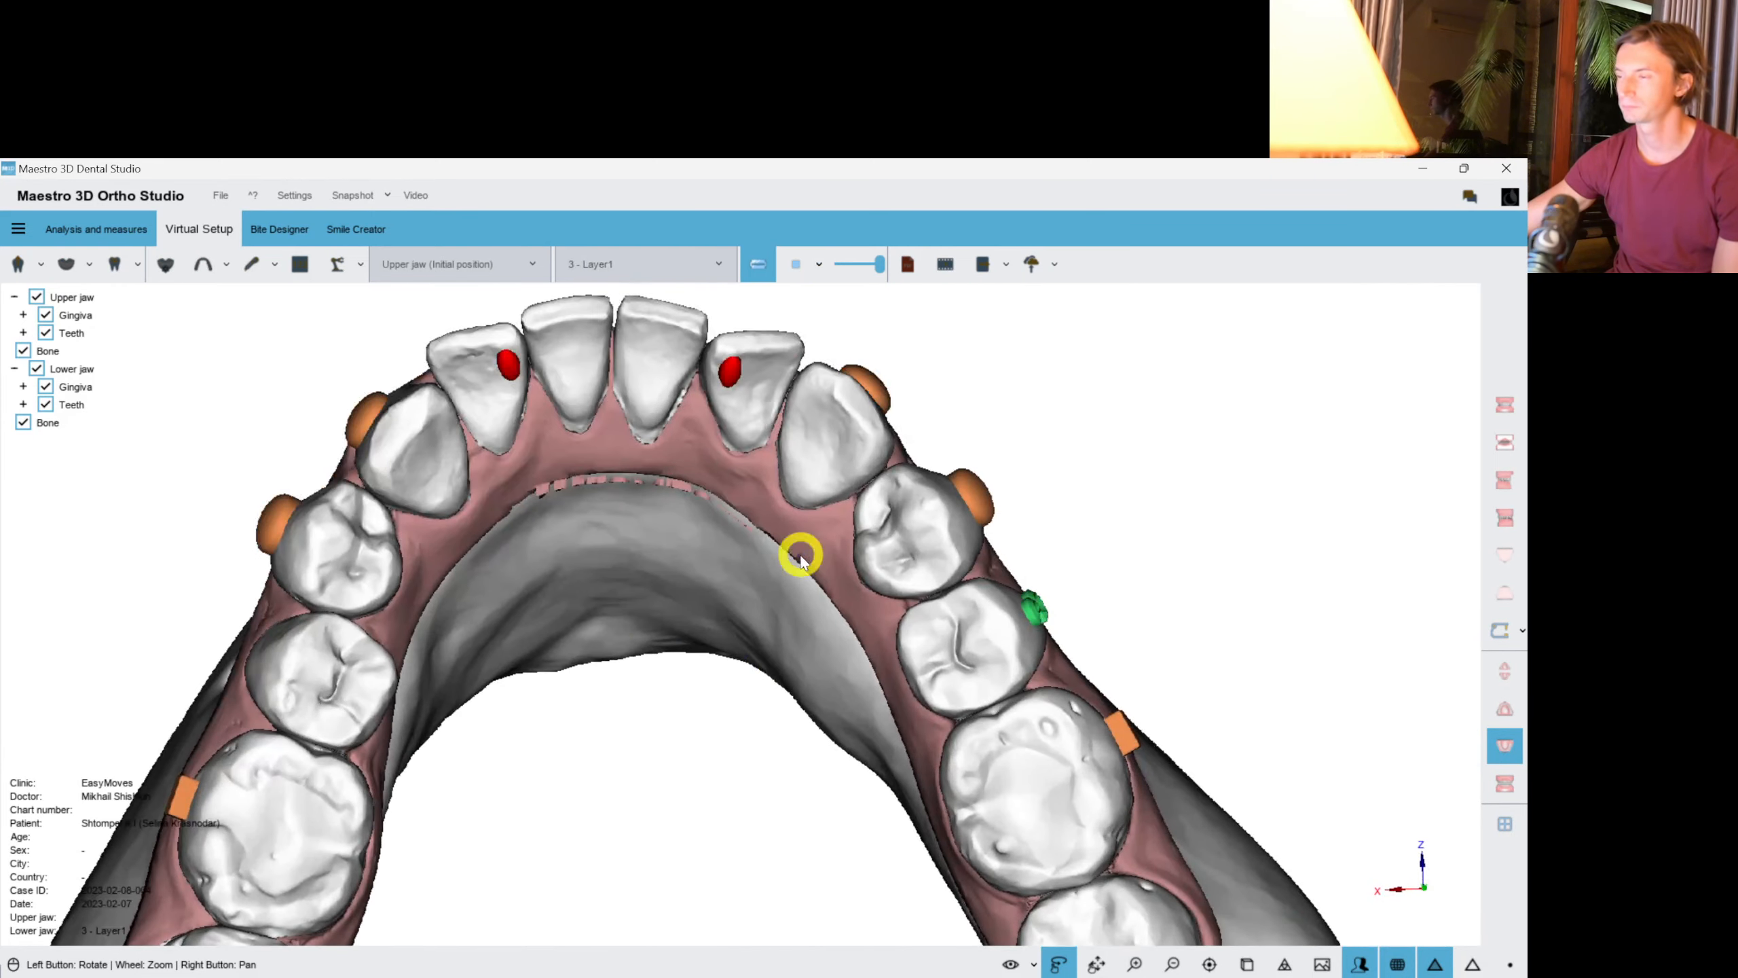
scroll(615, 541, "up", 3)
left_click_drag(641, 558, 977, 435)
right_click_drag(866, 494, 936, 715)
left_click_drag(1009, 644, 643, 668)
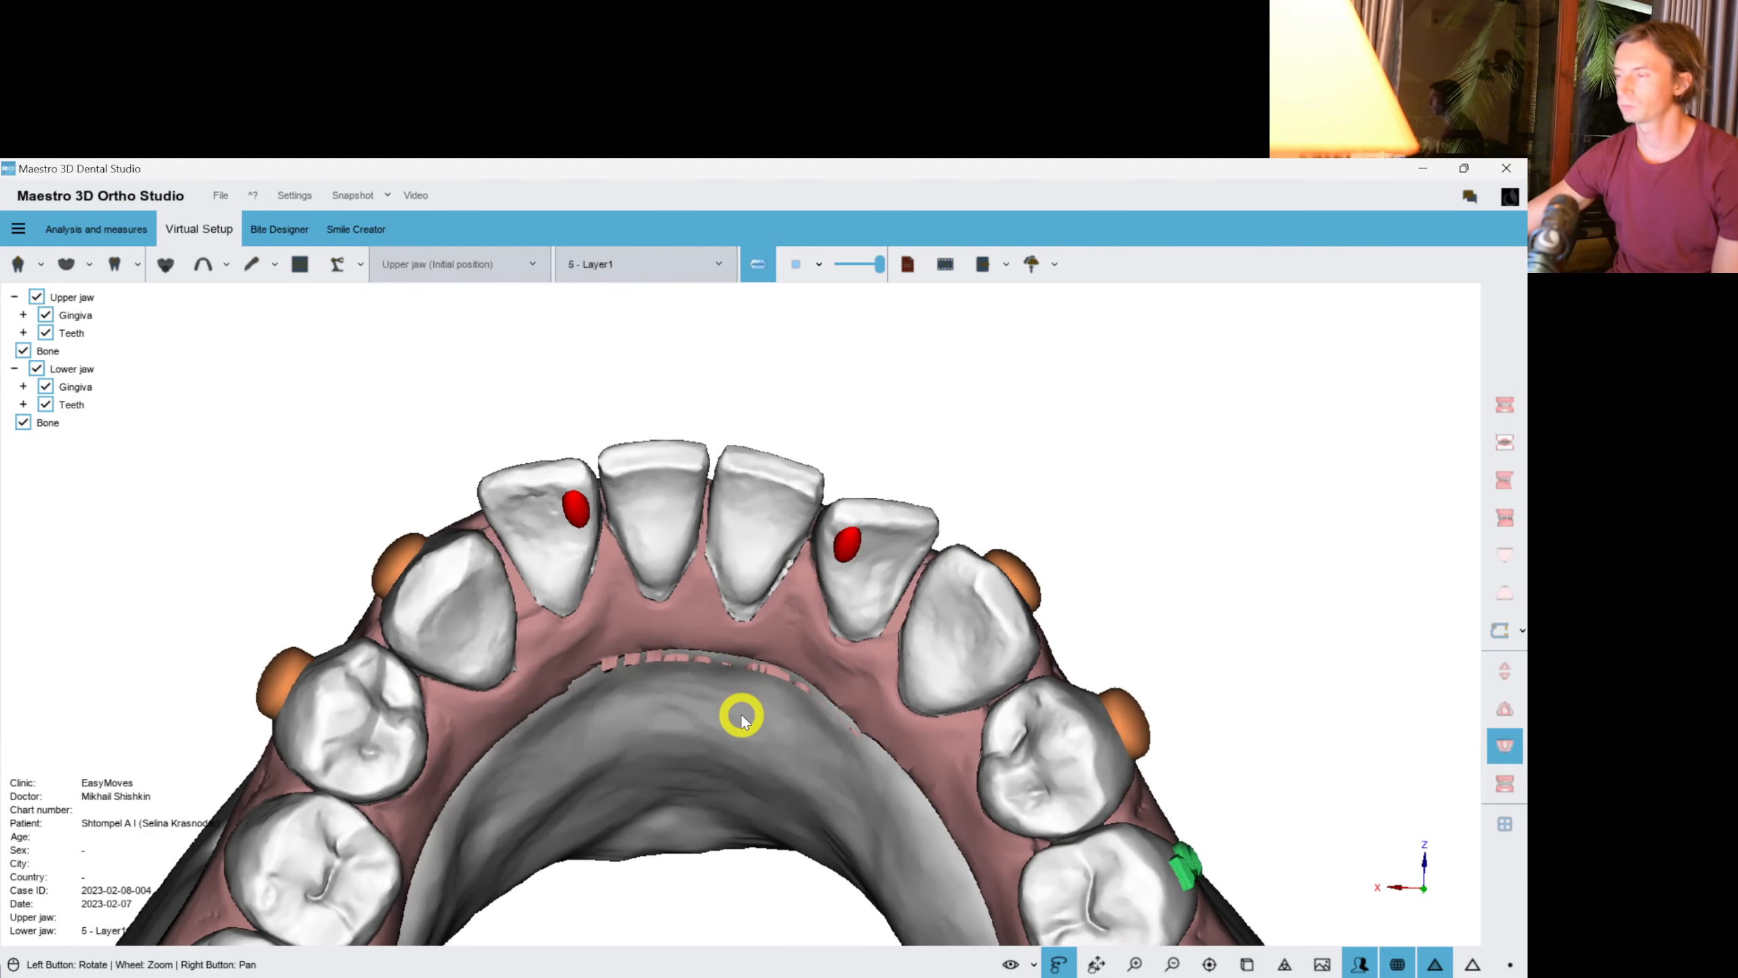
left_click(796, 264)
Set up the transition models for the upper jaw and examine the initial position–Layer1 overlay.
left_click(1504, 784)
left_click_drag(1047, 814, 301, 390)
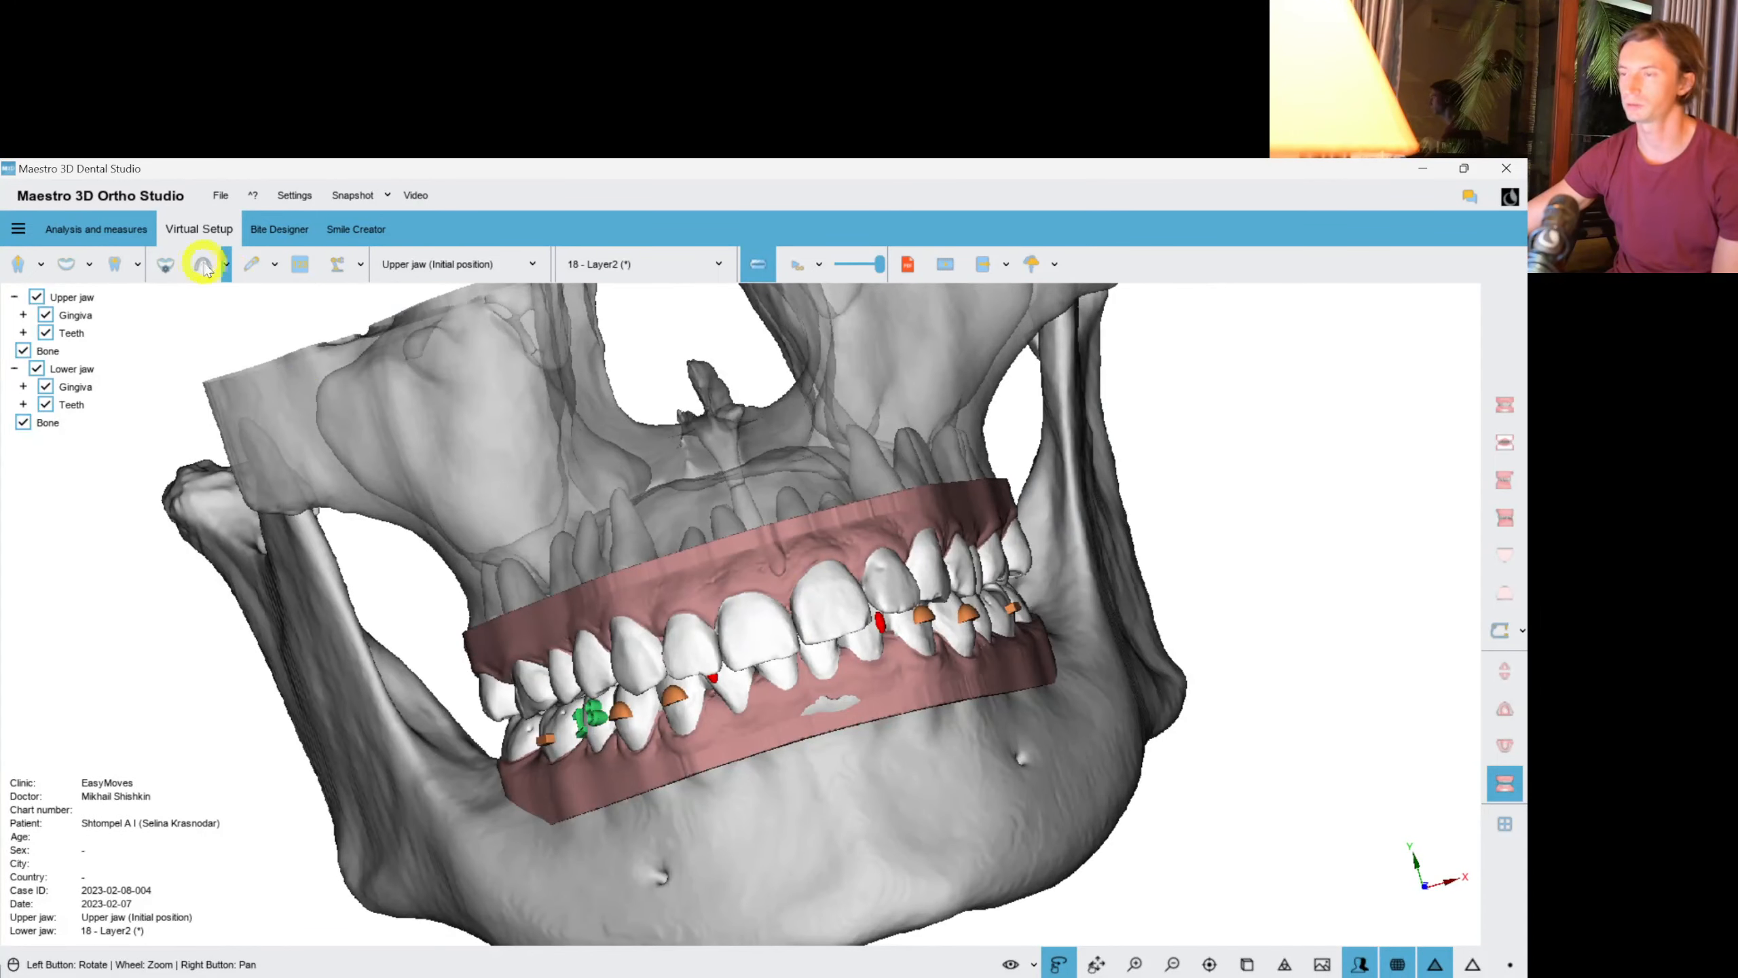
left_click_drag(456, 364, 999, 523)
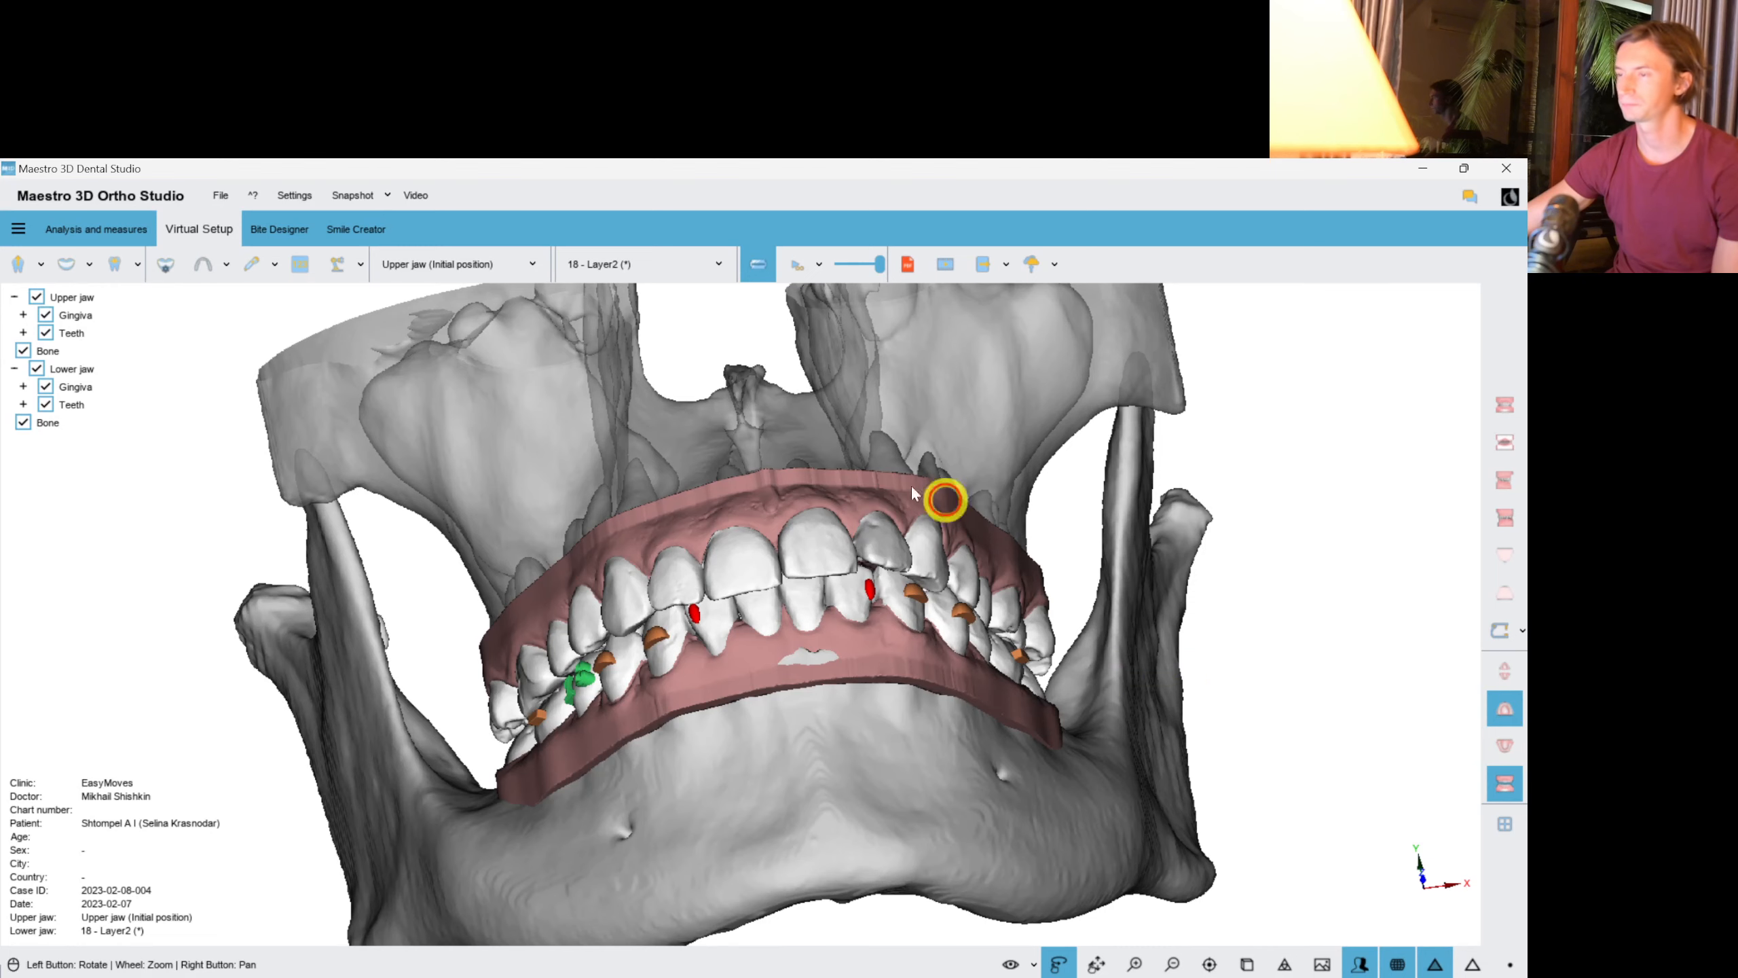
left_click(168, 264)
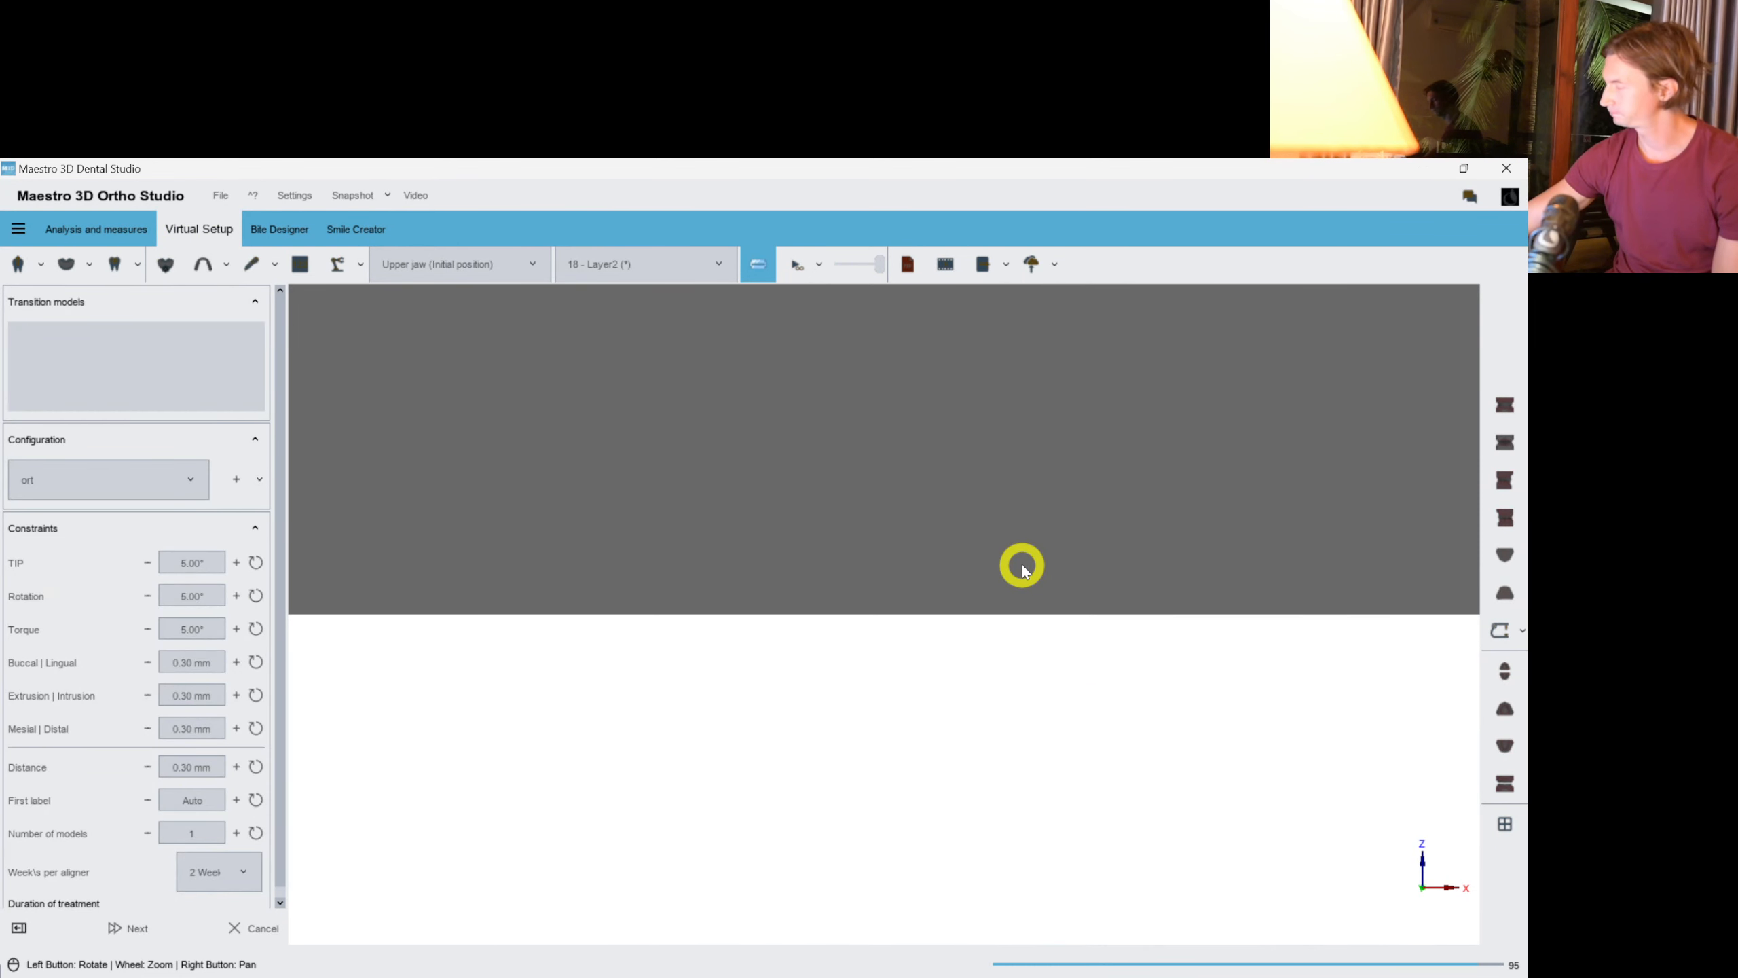
left_click_drag(827, 789, 697, 822)
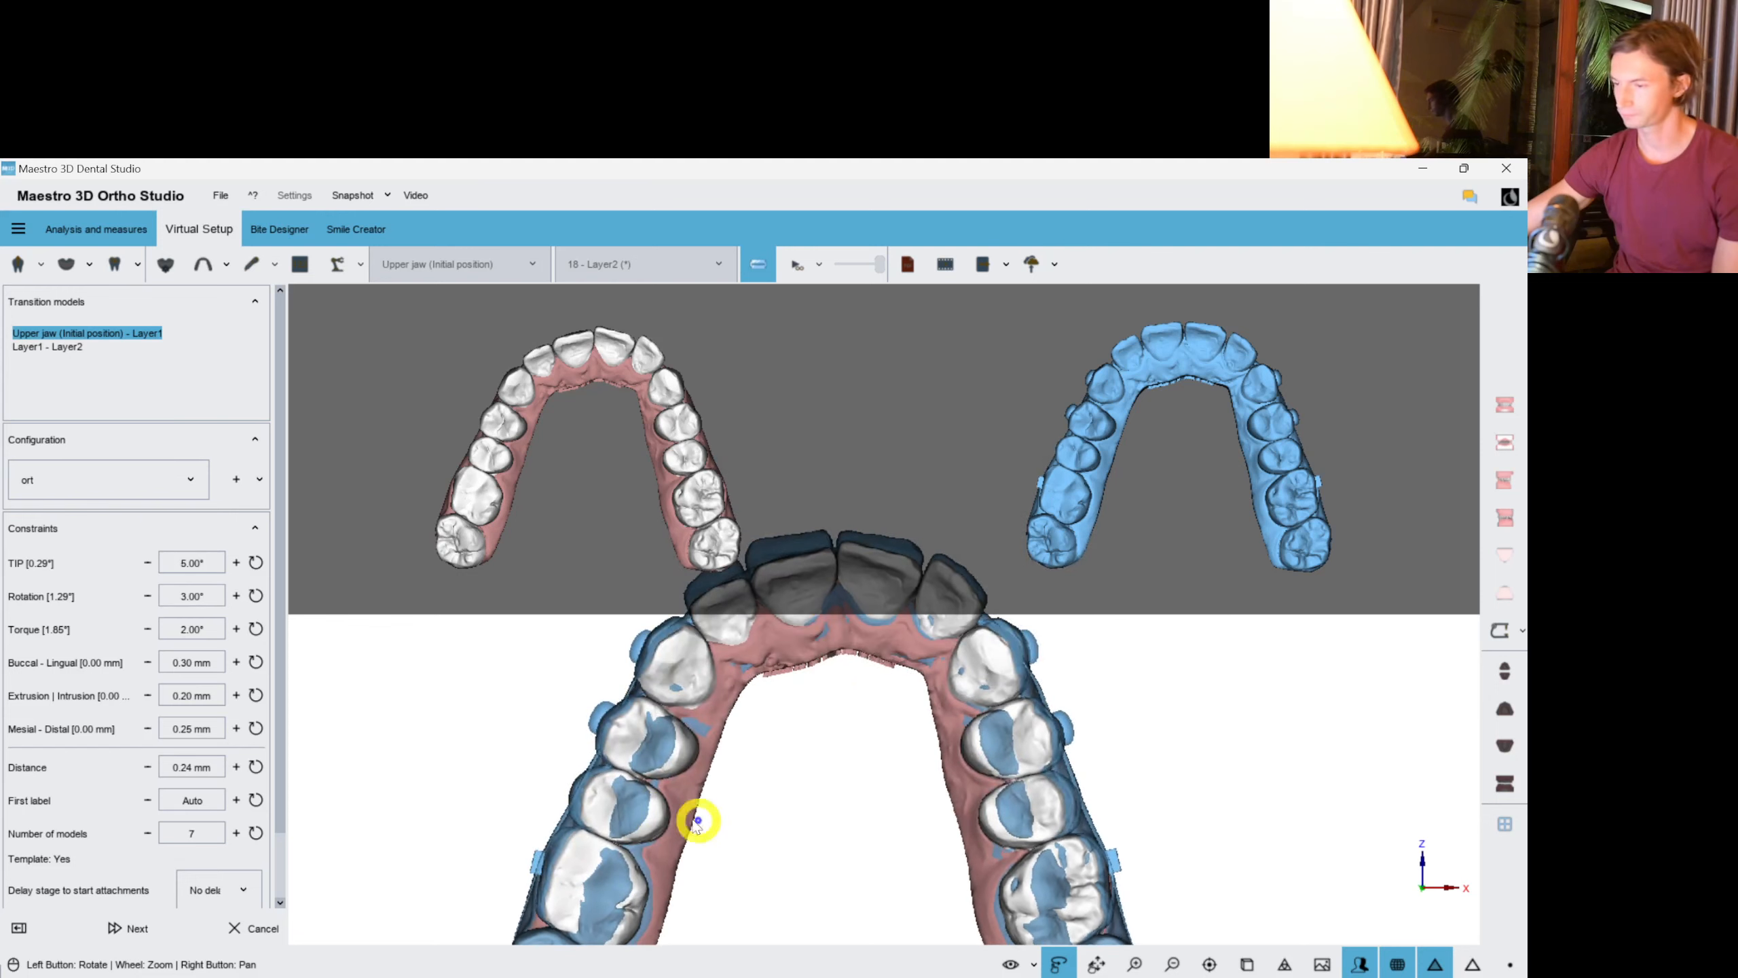
left_click_drag(789, 746, 795, 765)
scroll(795, 765, "up", 2)
right_click_drag(795, 761, 46, 319)
Generate the upper jaw's transition models through Layer2, save the case and display both jaws.
left_click(50, 346)
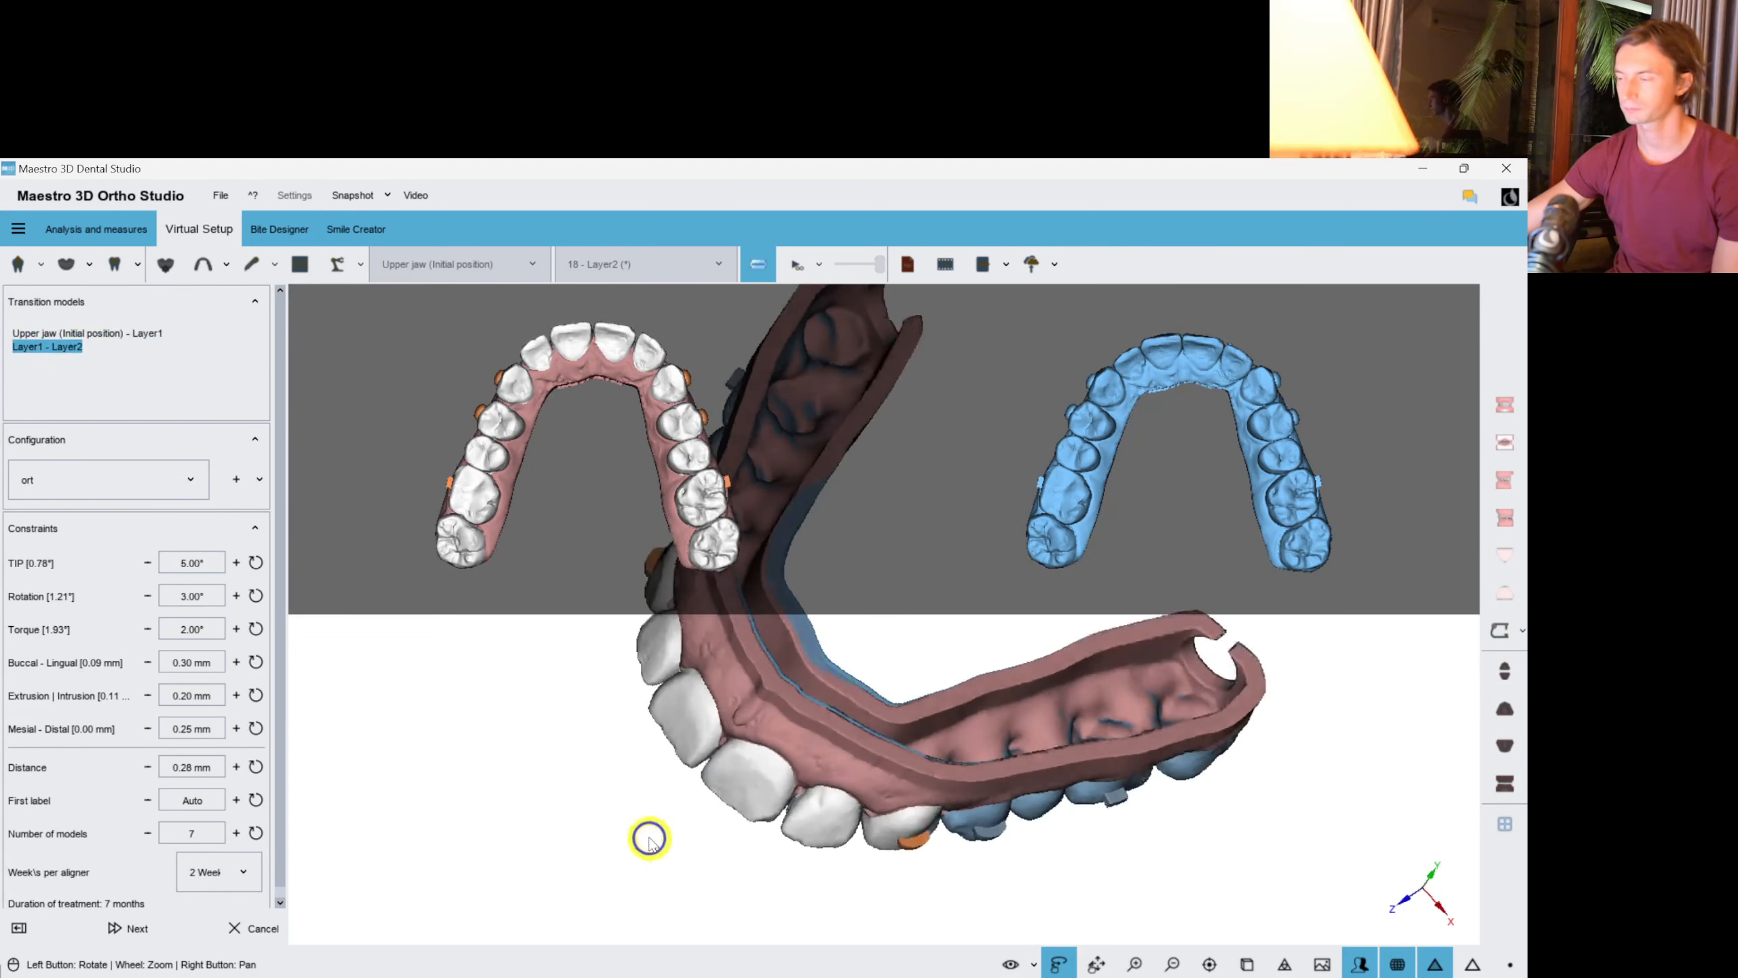
left_click_drag(648, 834, 327, 808)
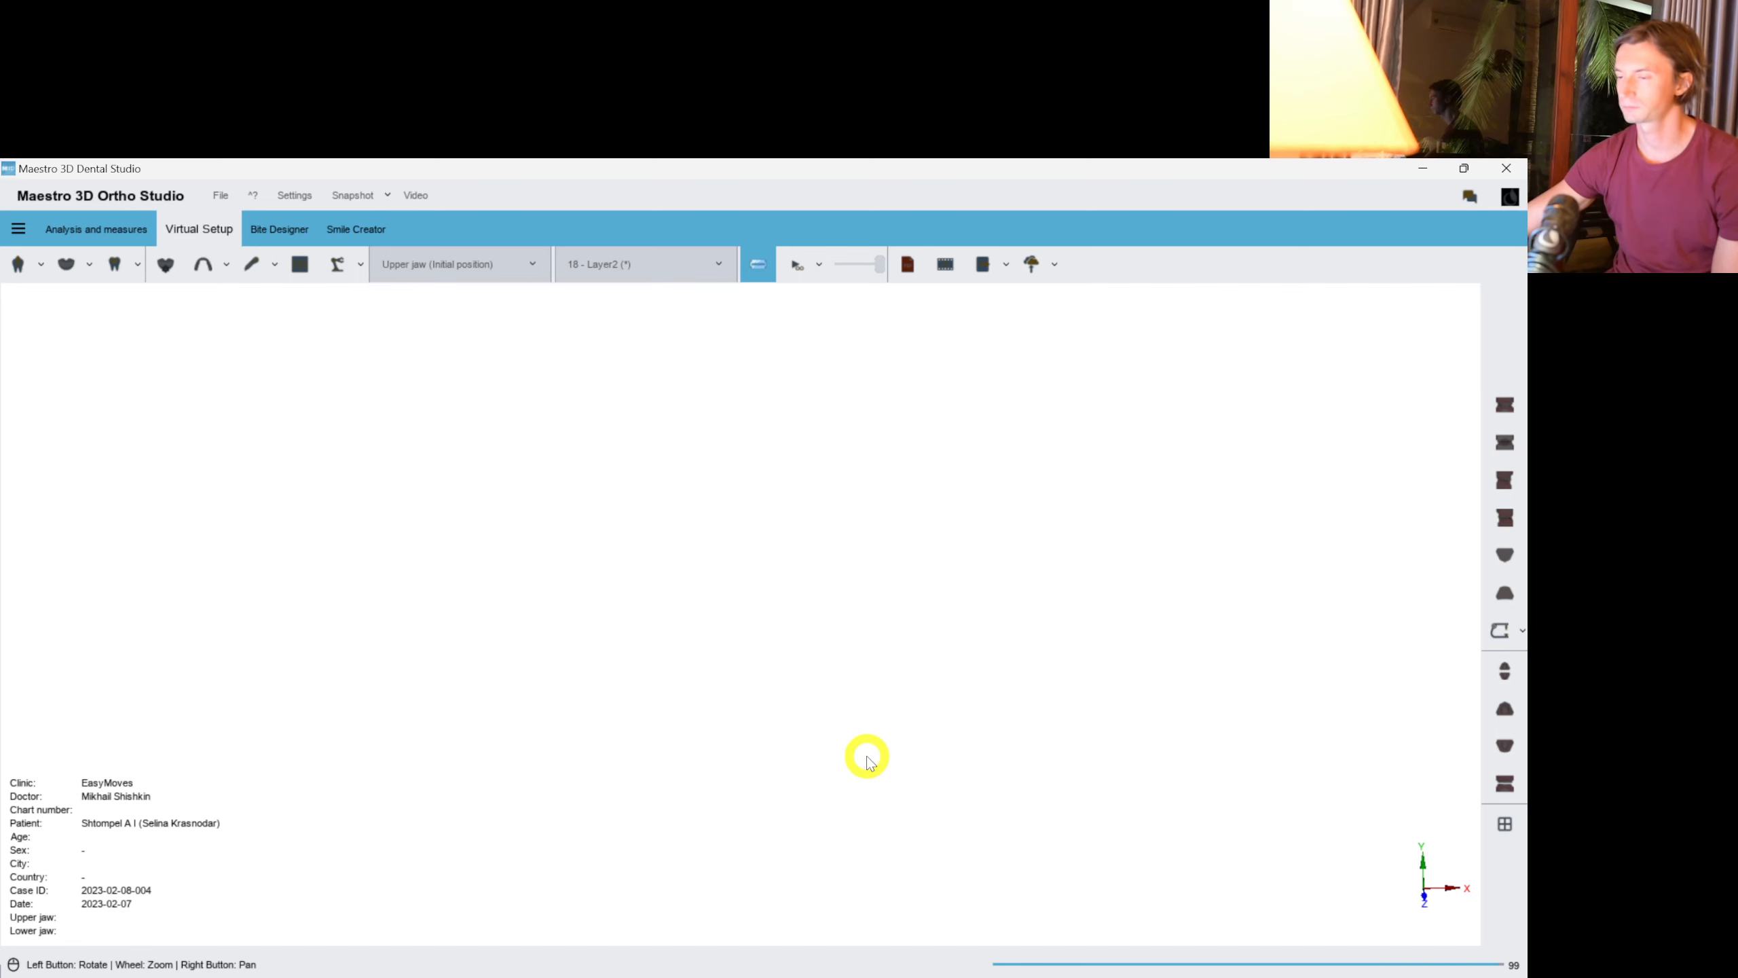
left_click(784, 643)
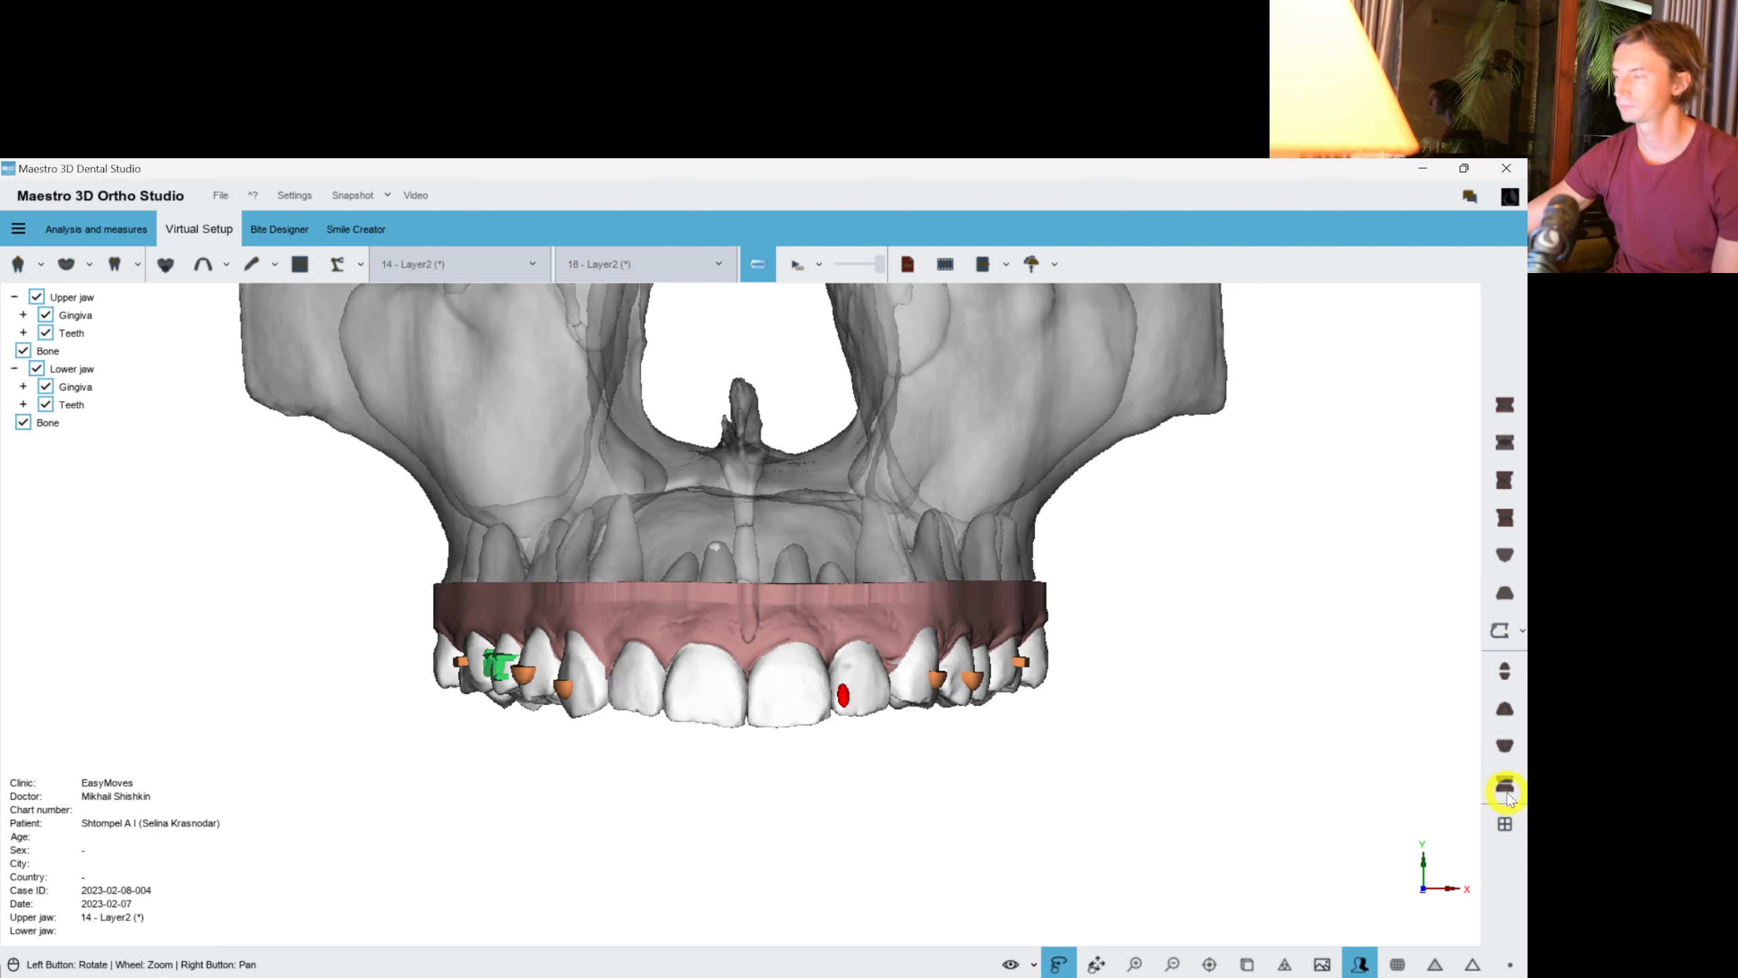
left_click(1508, 780)
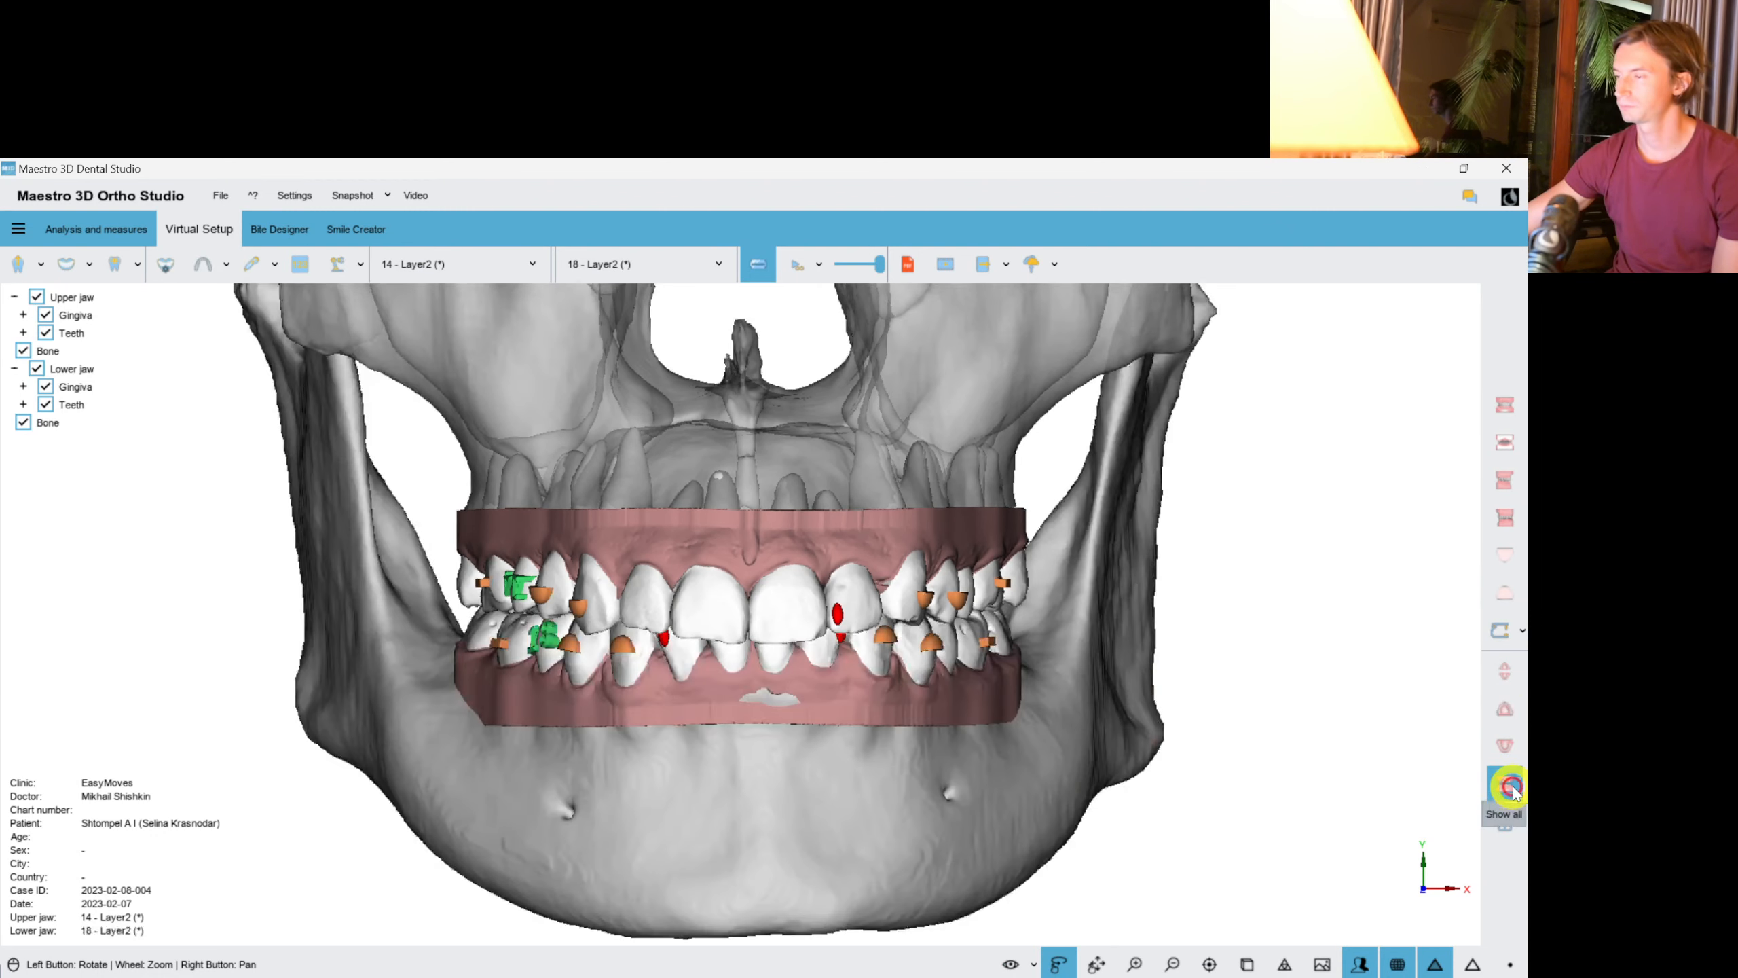
Play the staging animation with both jaws shown from the front, and isolate the lower jaw.
scroll(775, 663, "up", 4)
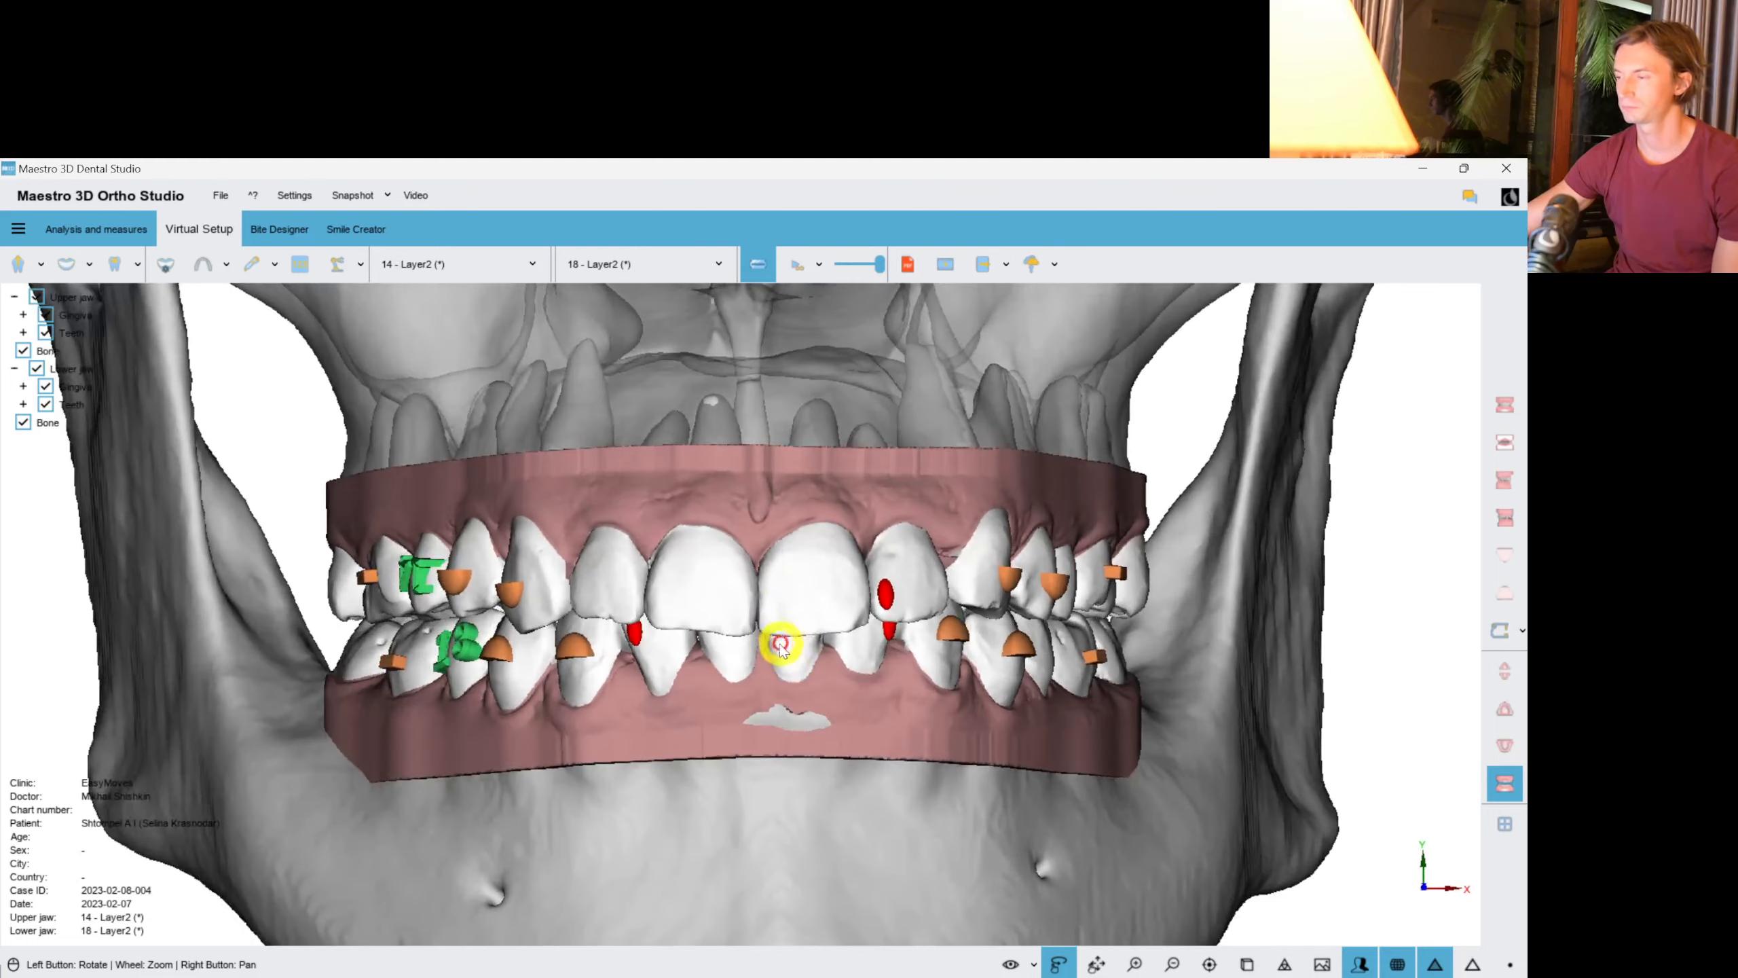
left_click(794, 269)
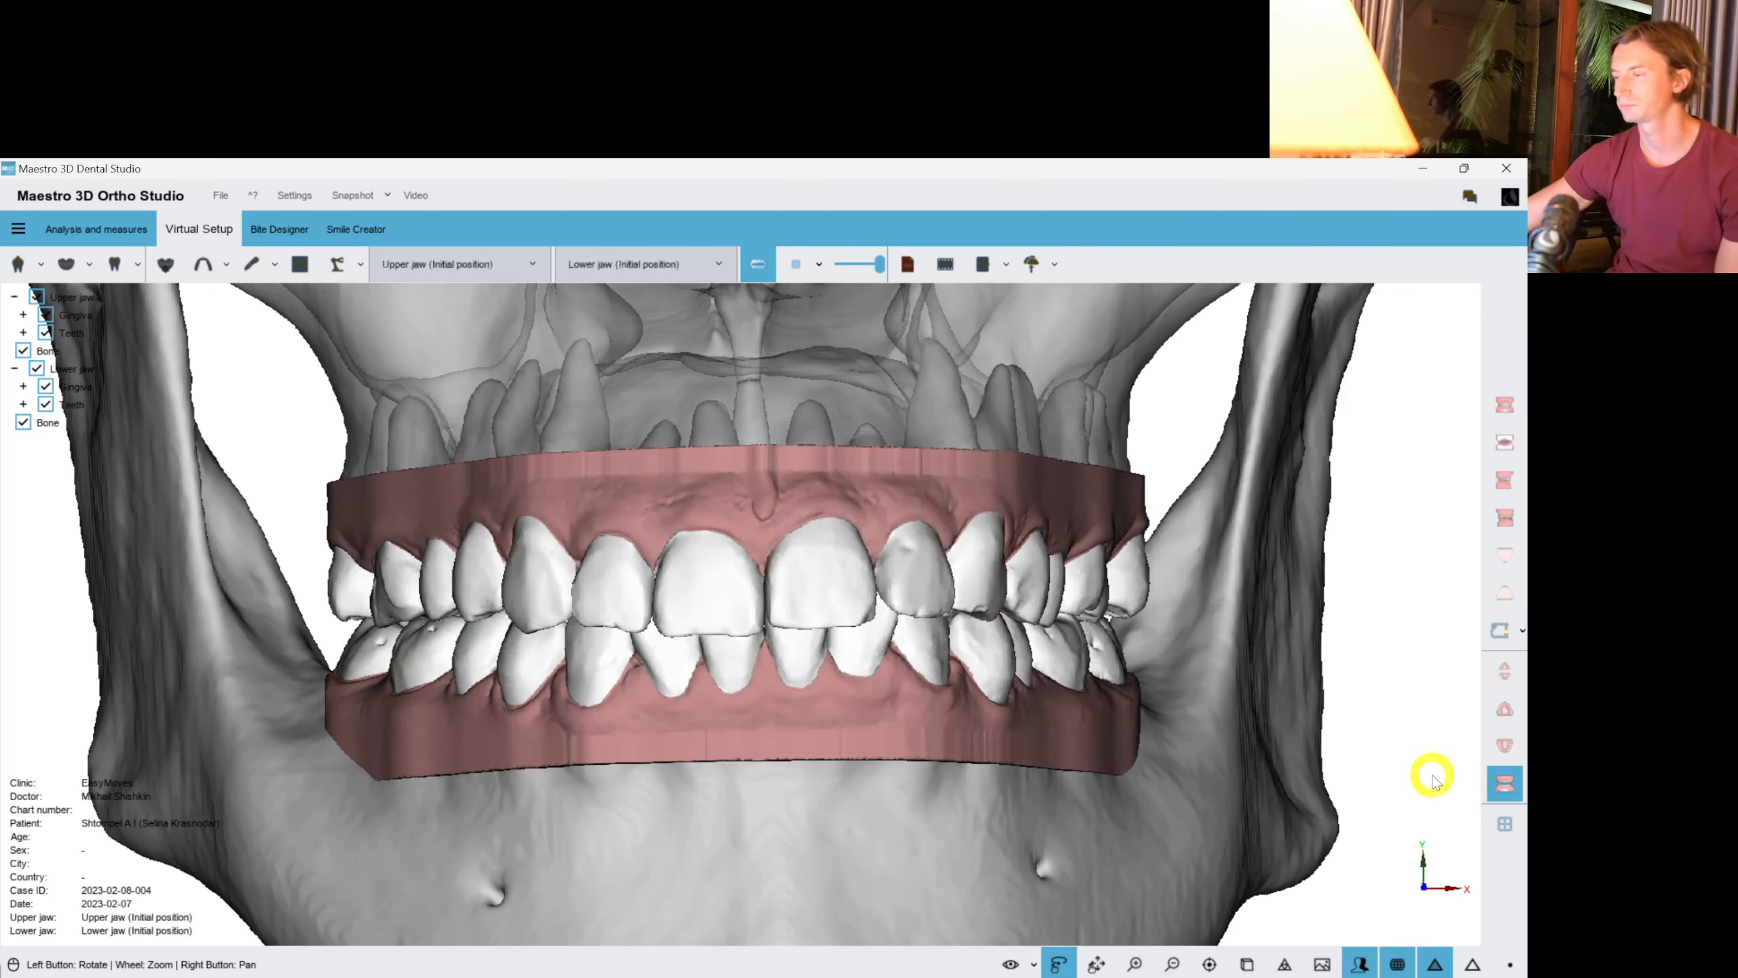
left_click(1504, 746)
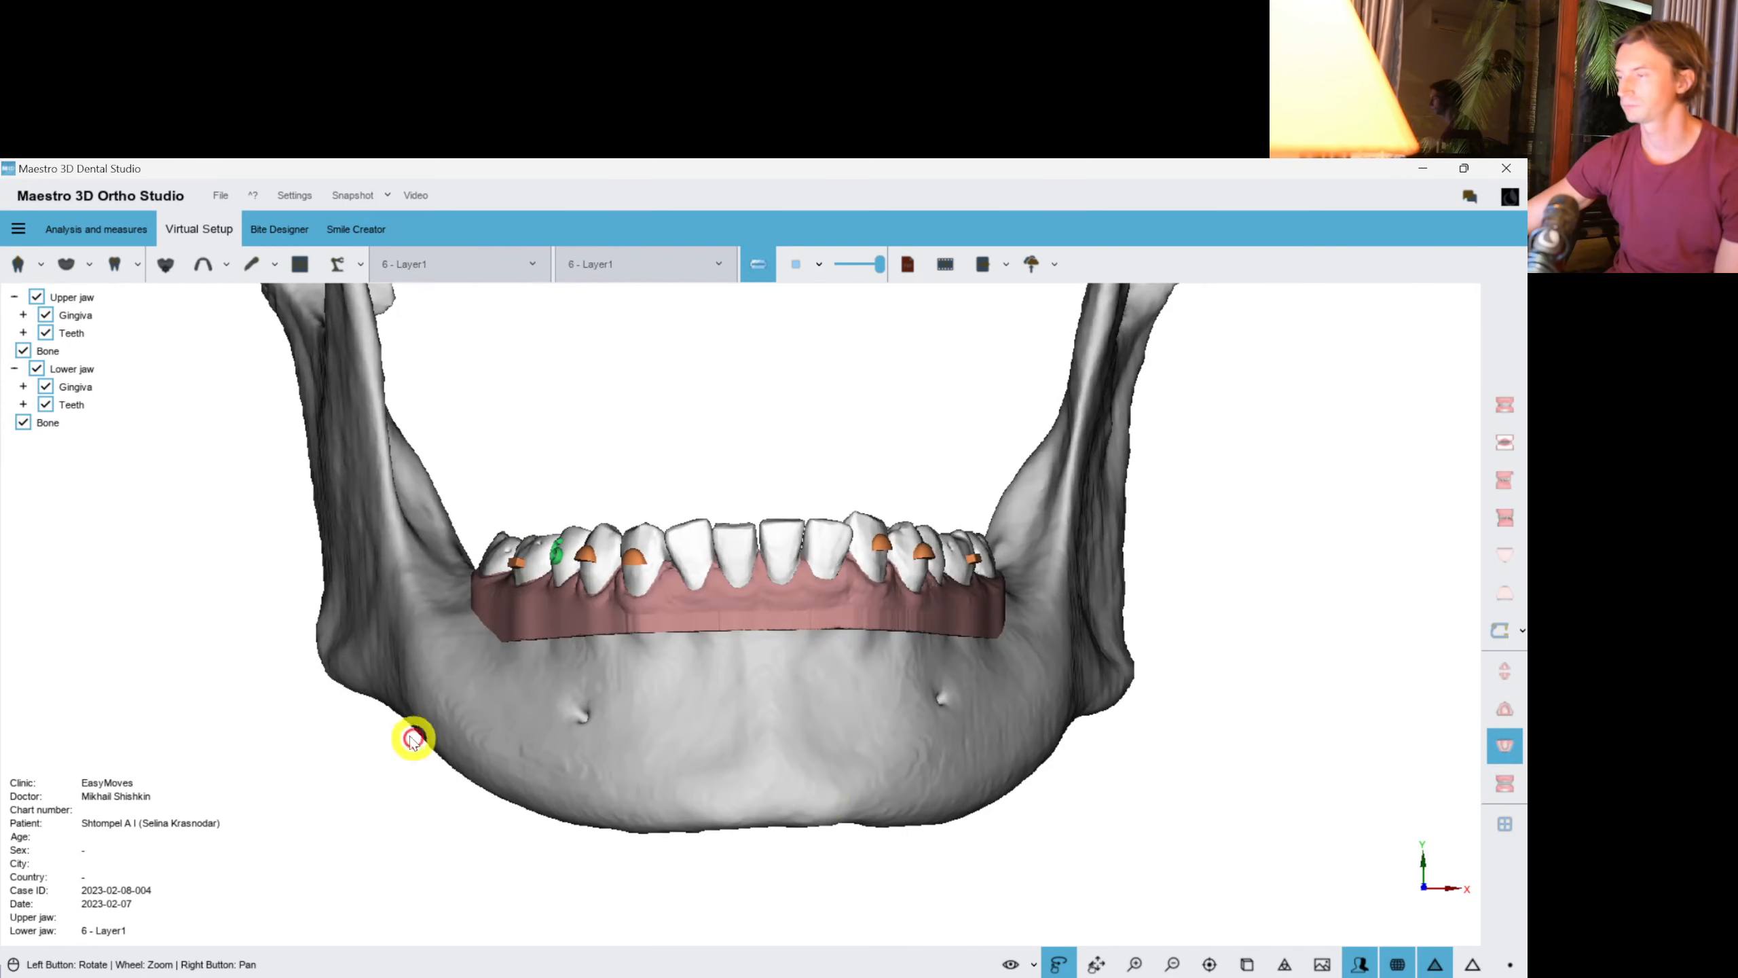
Examine the lower incisors' movement and red attachments from the occlusal and lingual side during the animation, and stop playback.
left_click_drag(1095, 683, 1104, 674)
scroll(1102, 676, "up", 4)
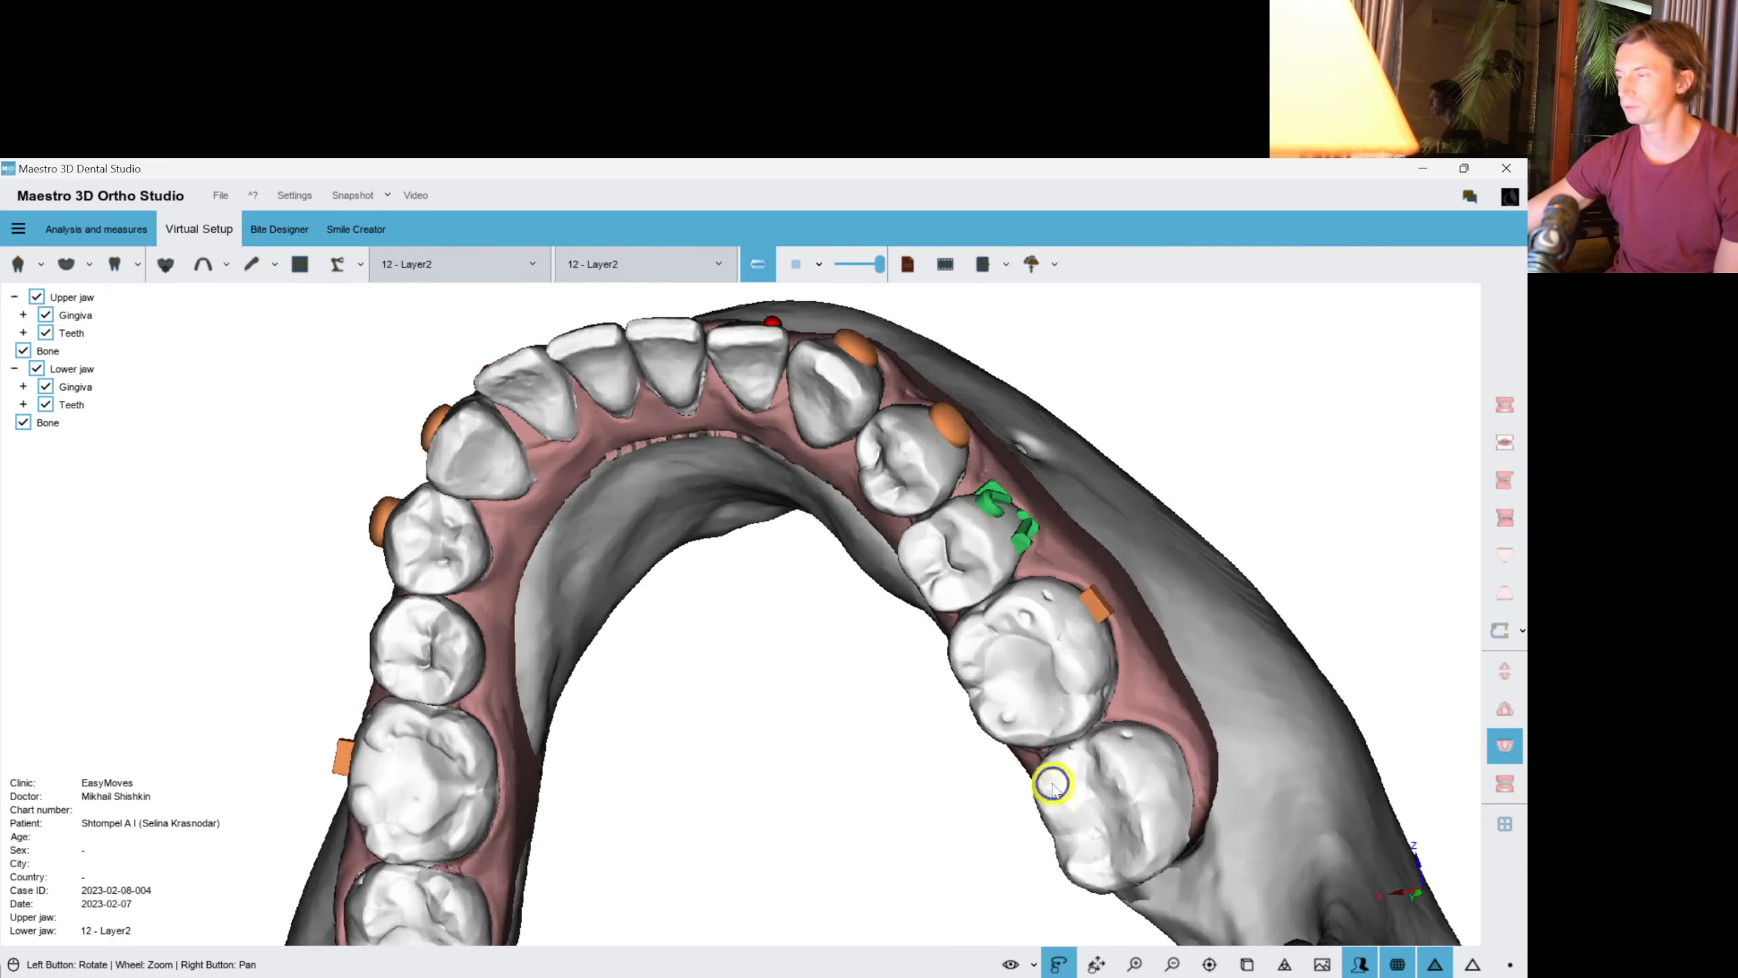
right_click_drag(1053, 787, 1034, 789)
right_click_drag(792, 505, 869, 621)
scroll(869, 615, "up", 3)
right_click_drag(818, 524, 809, 636)
scroll(810, 636, "up", 2)
scroll(810, 636, "up", 2)
right_click_drag(821, 561, 822, 664)
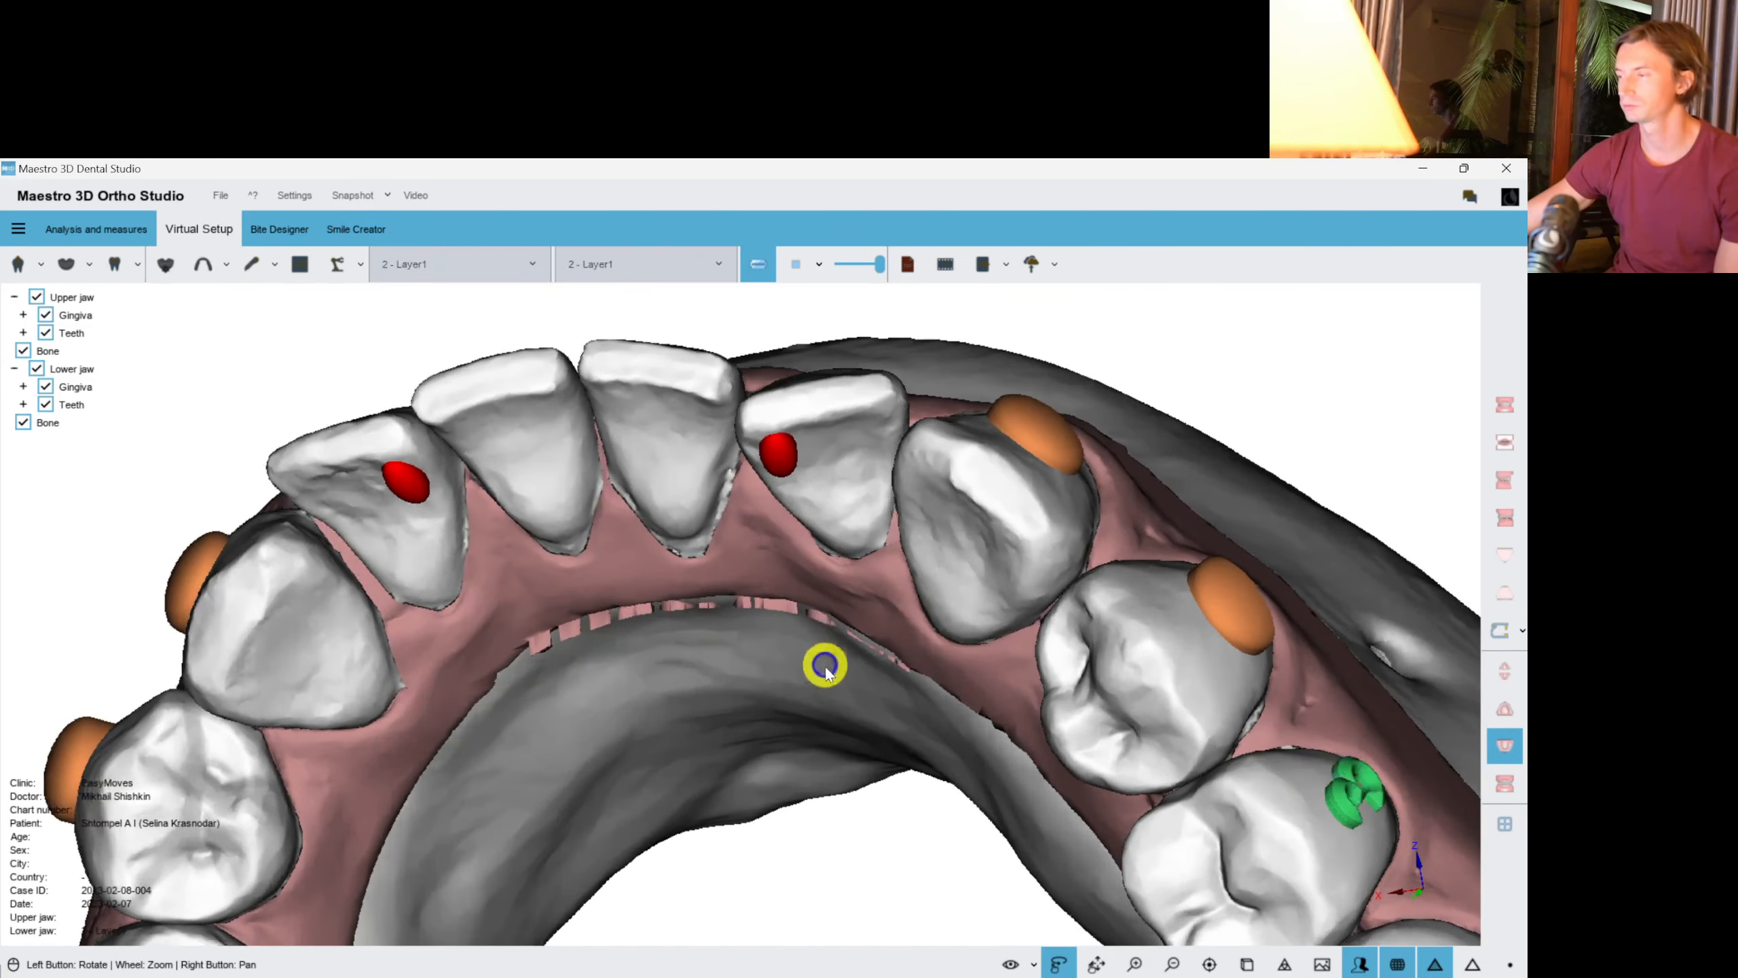
left_click(429, 689)
mouse_move(429, 689)
left_mouse_down()
mouse_move(453, 718)
mouse_move(448, 693)
left_mouse_up()
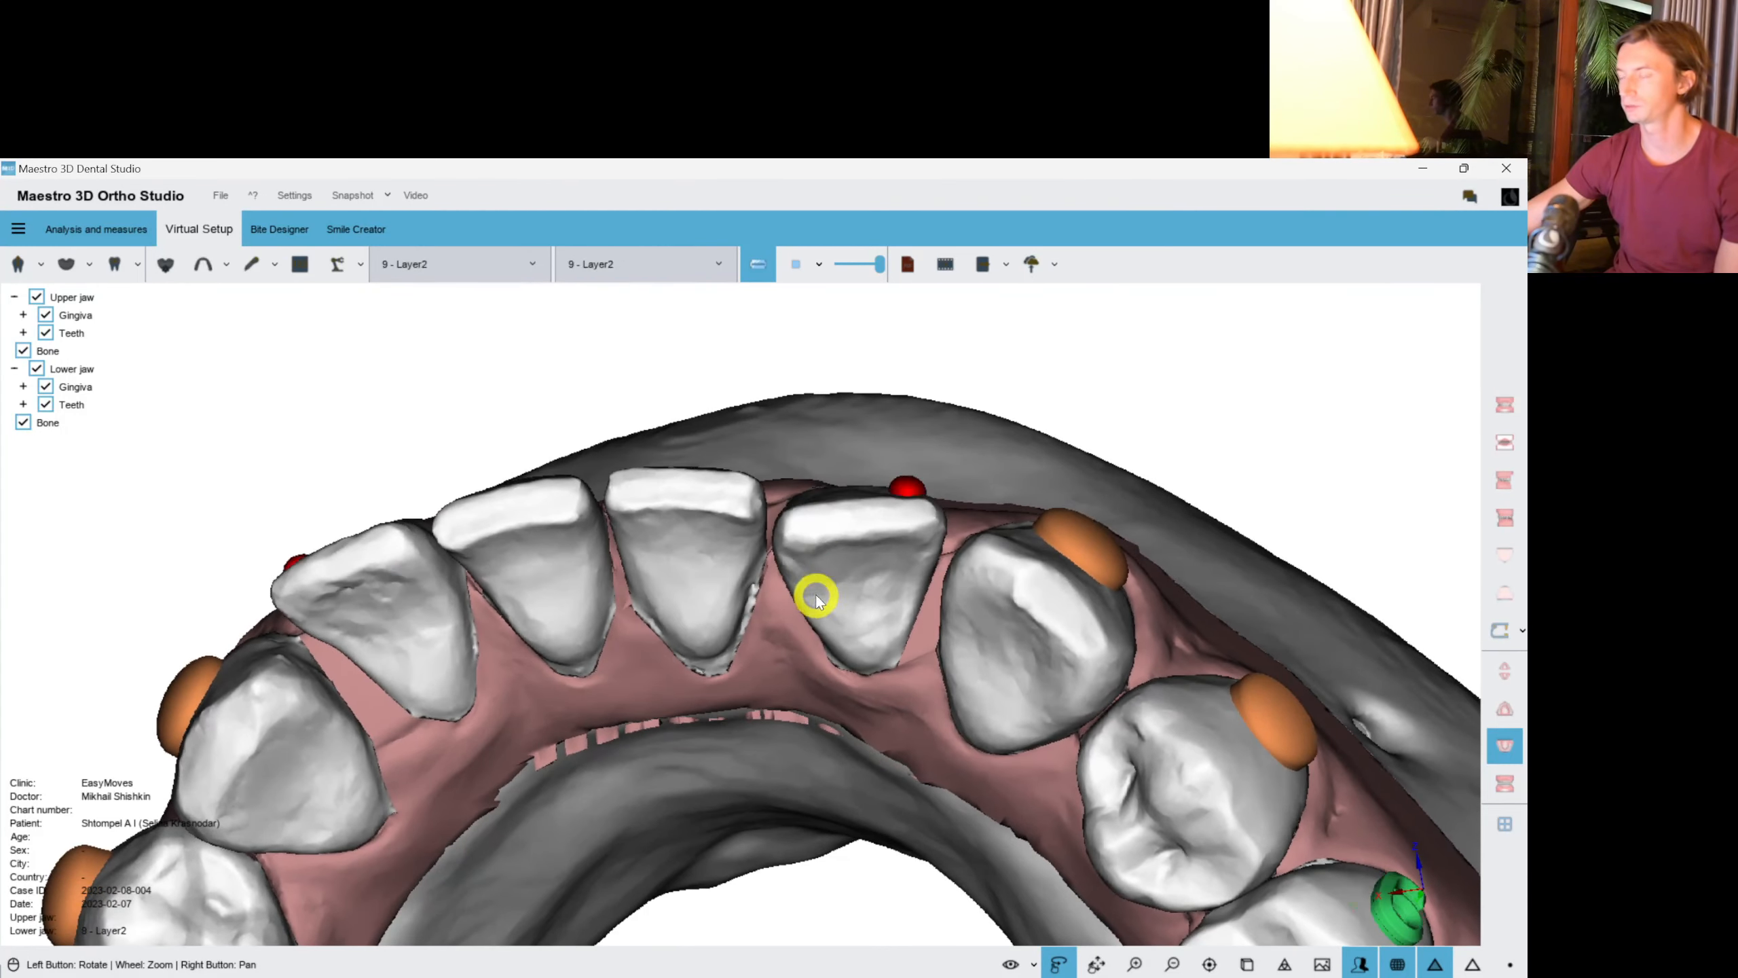
left_click(795, 268)
Examine the lower incisors' Layer2 alignment and the red attachments on the lateral incisors from the occlusal side.
left_click_drag(838, 634, 831, 602)
scroll(842, 598, "up", 2)
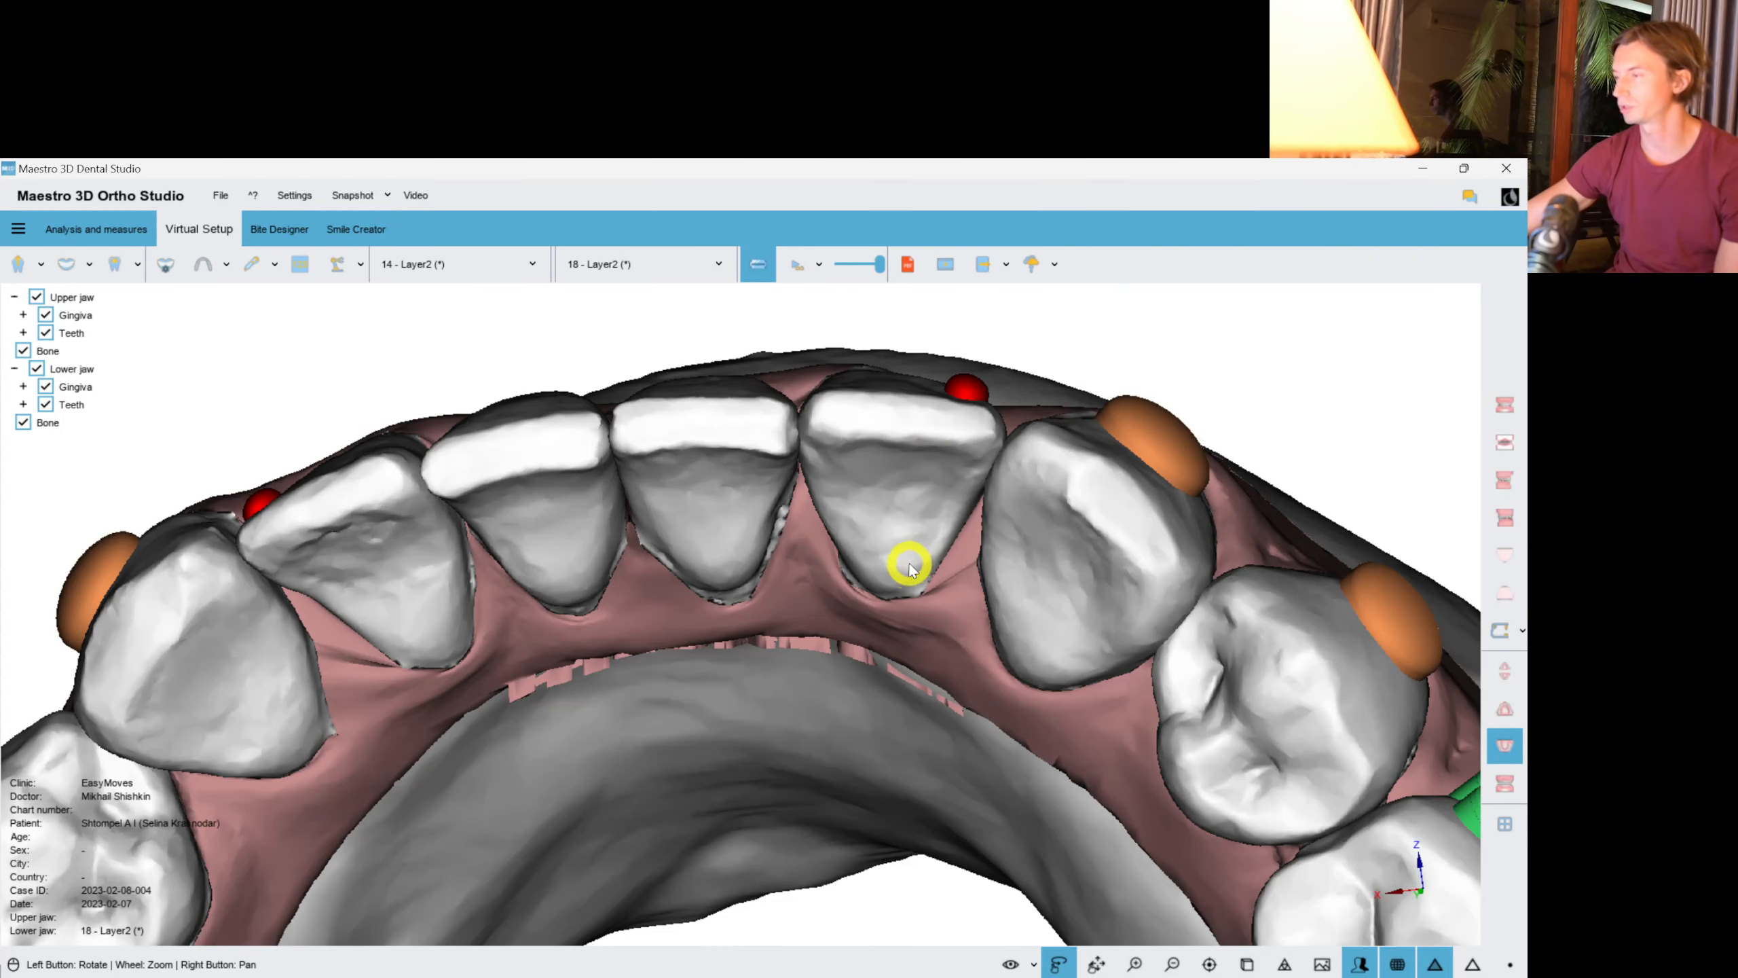
right_click_drag(939, 590, 926, 535)
scroll(935, 535, "down", 2)
scroll(958, 534, "down", 2)
left_click_drag(1090, 571, 1115, 609)
left_click_drag(811, 629, 808, 609)
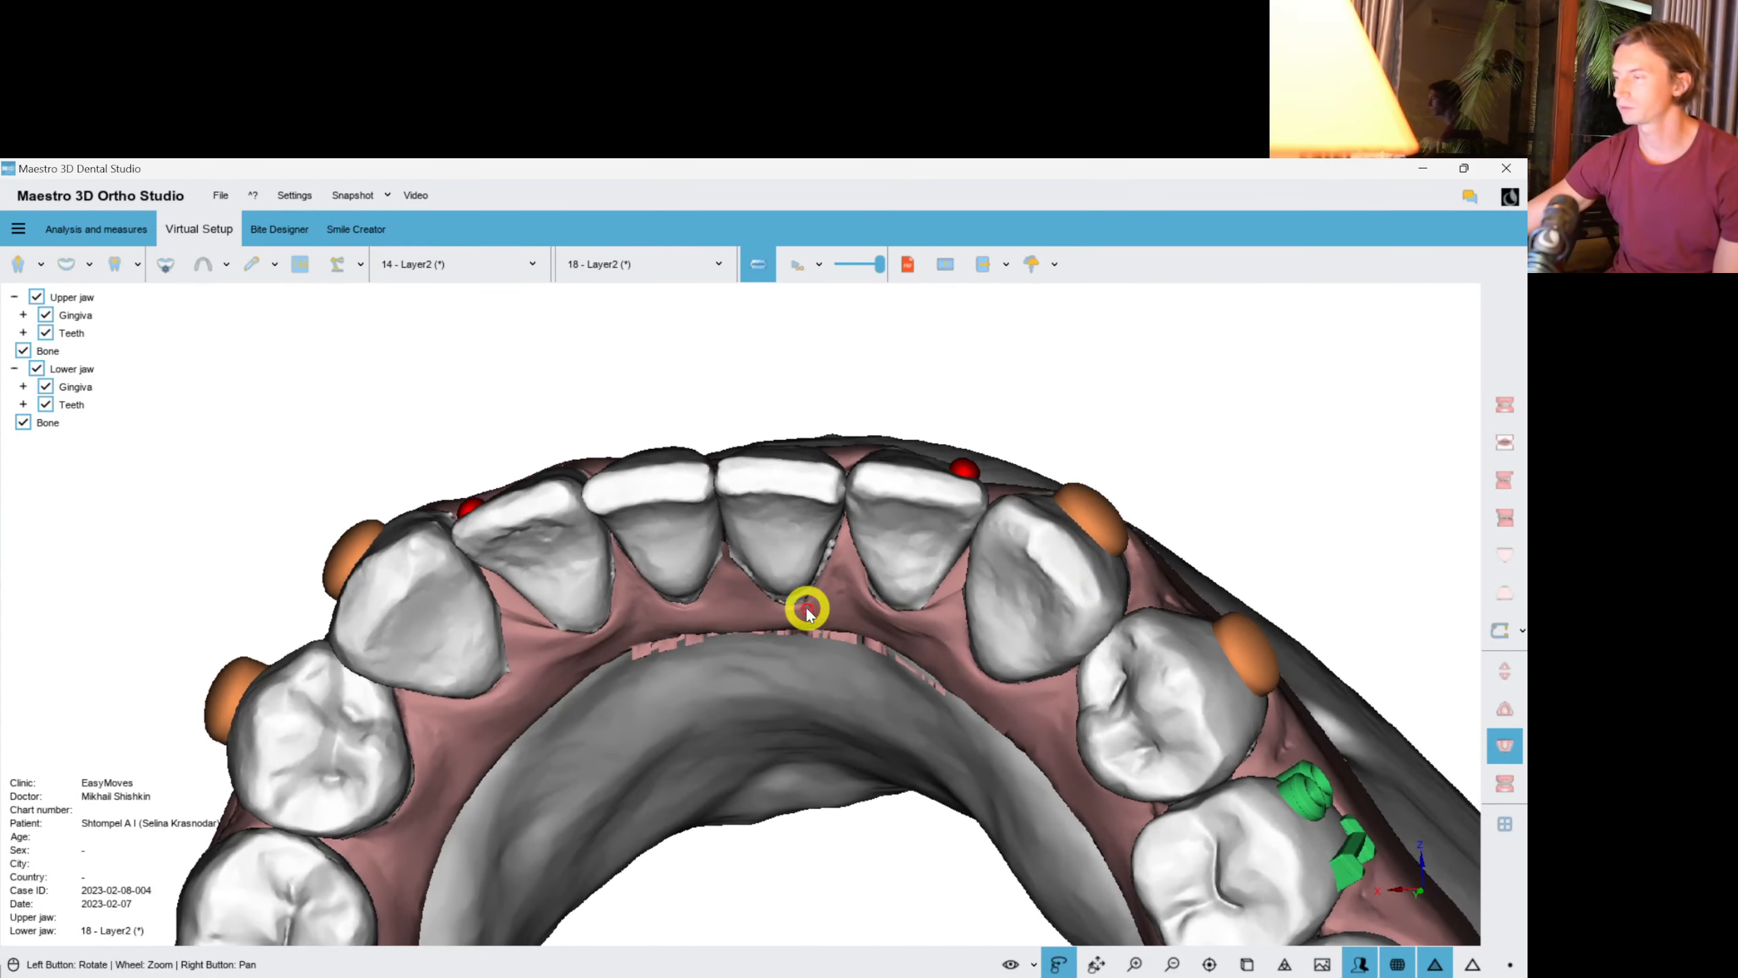
right_click_drag(1043, 641, 923, 667)
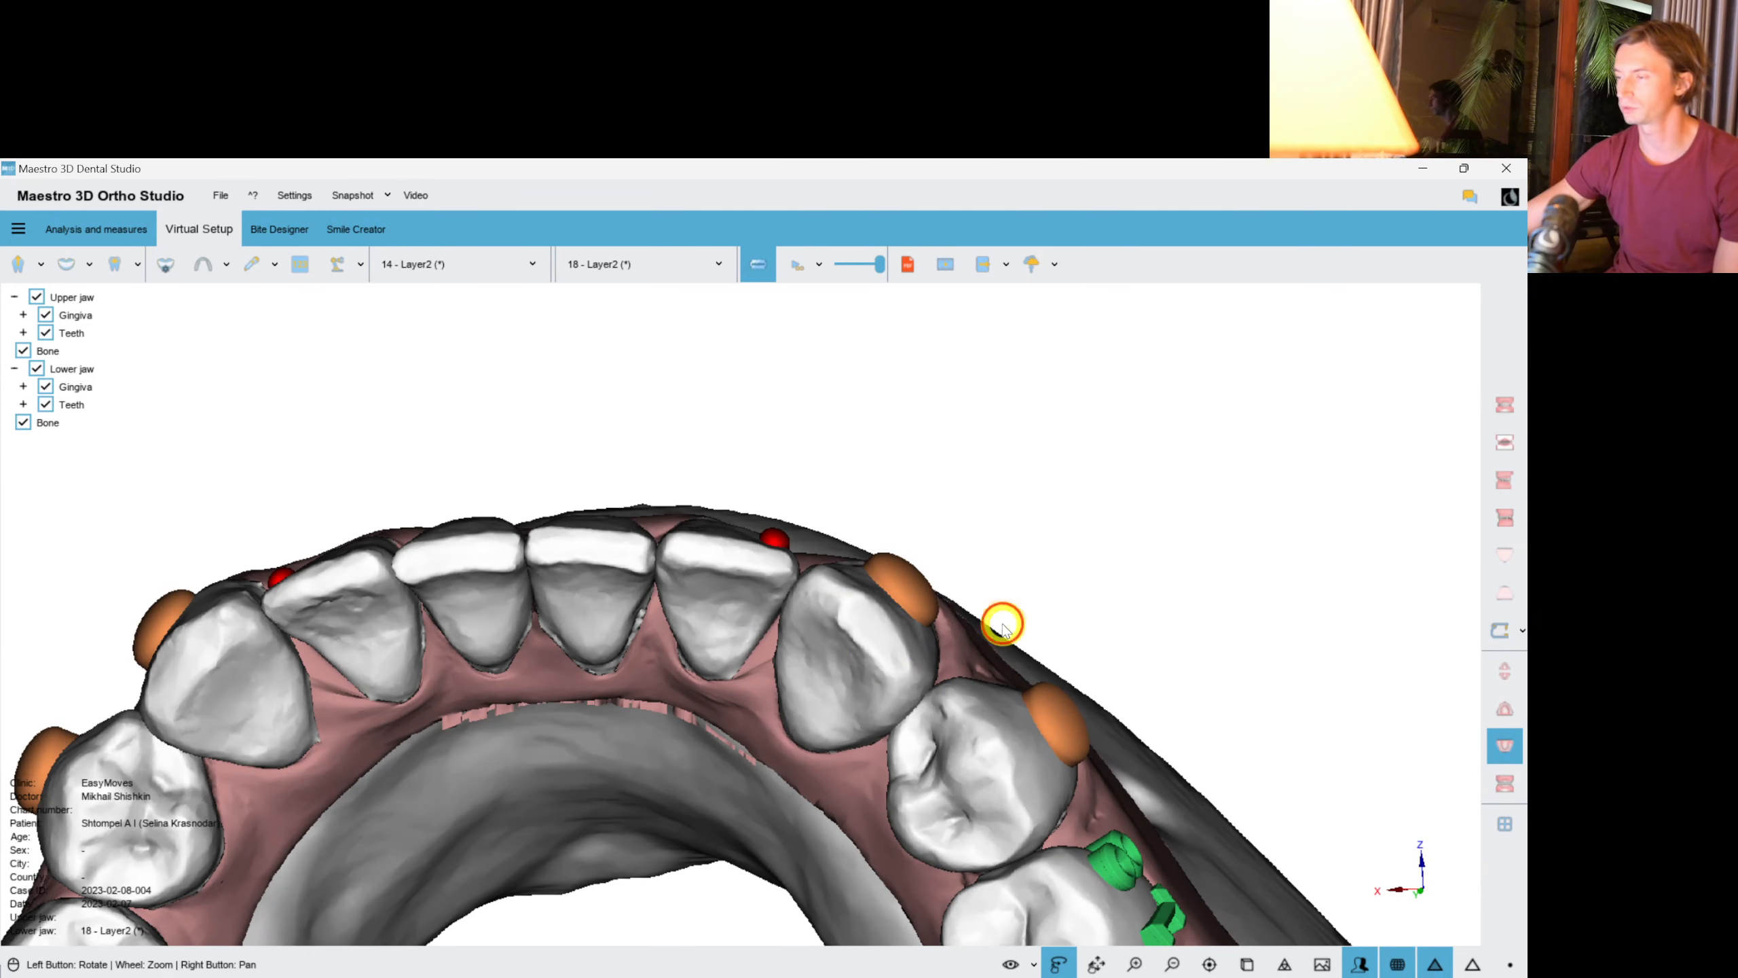
right_click_drag(1002, 621, 985, 647)
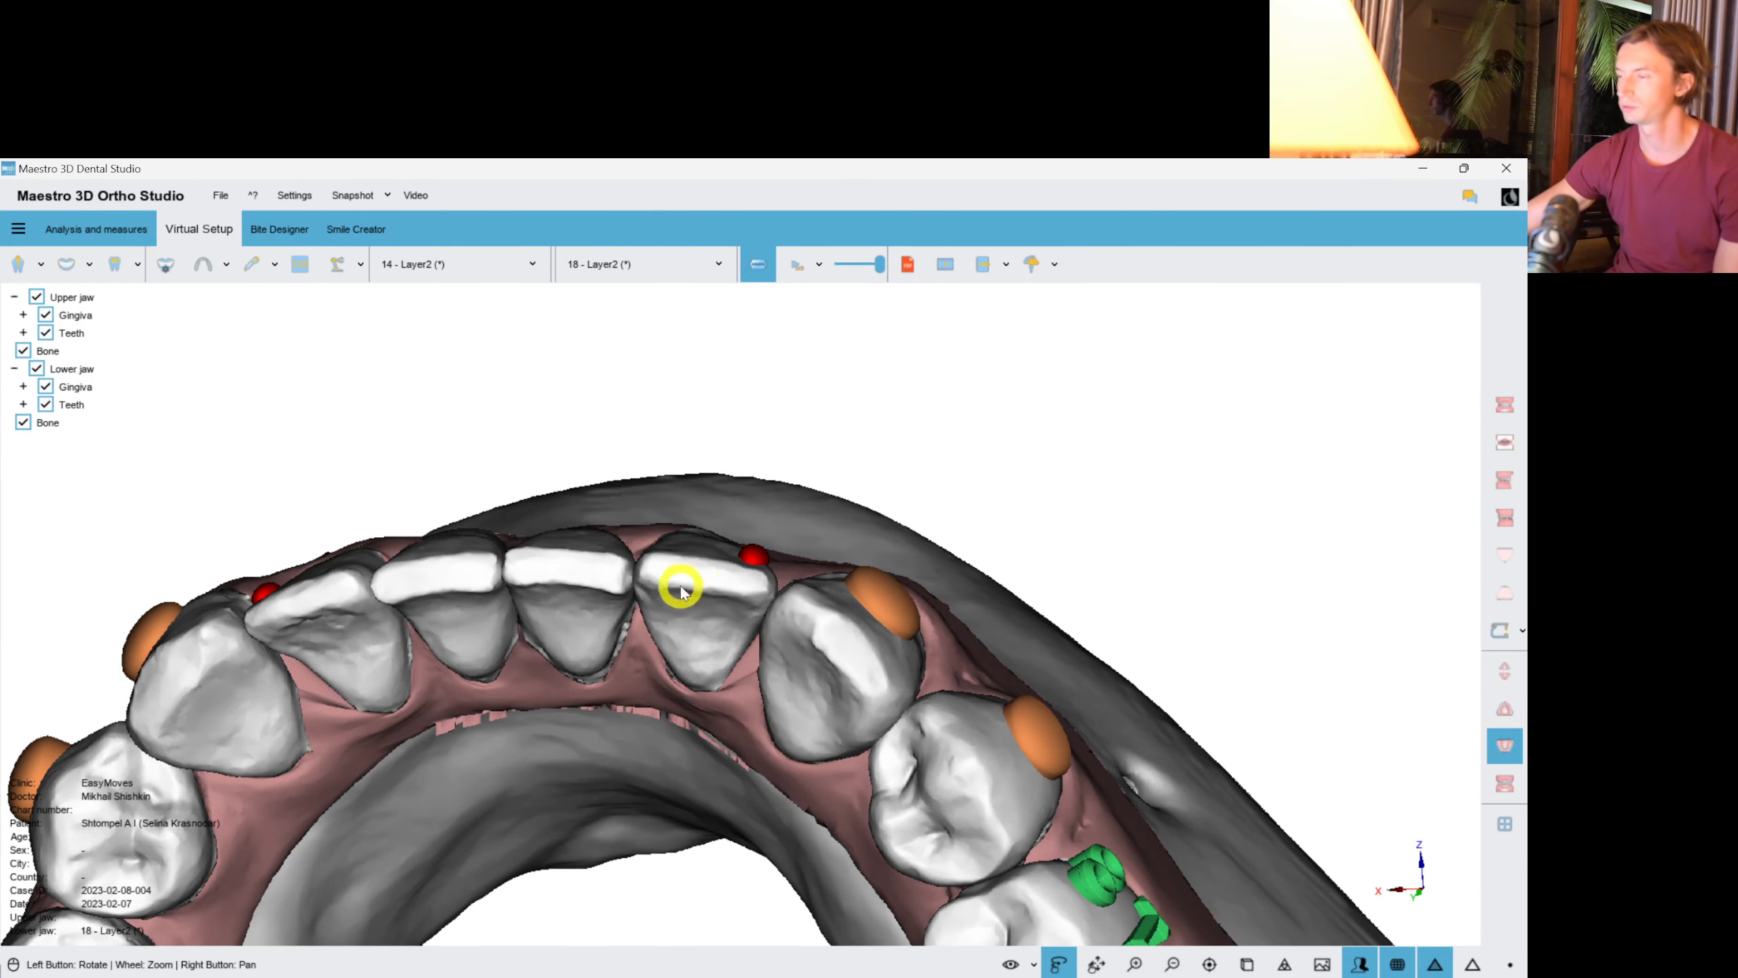
right_click_drag(823, 697, 818, 623)
scroll(831, 600, "down", 2)
left_click_drag(842, 694, 831, 691)
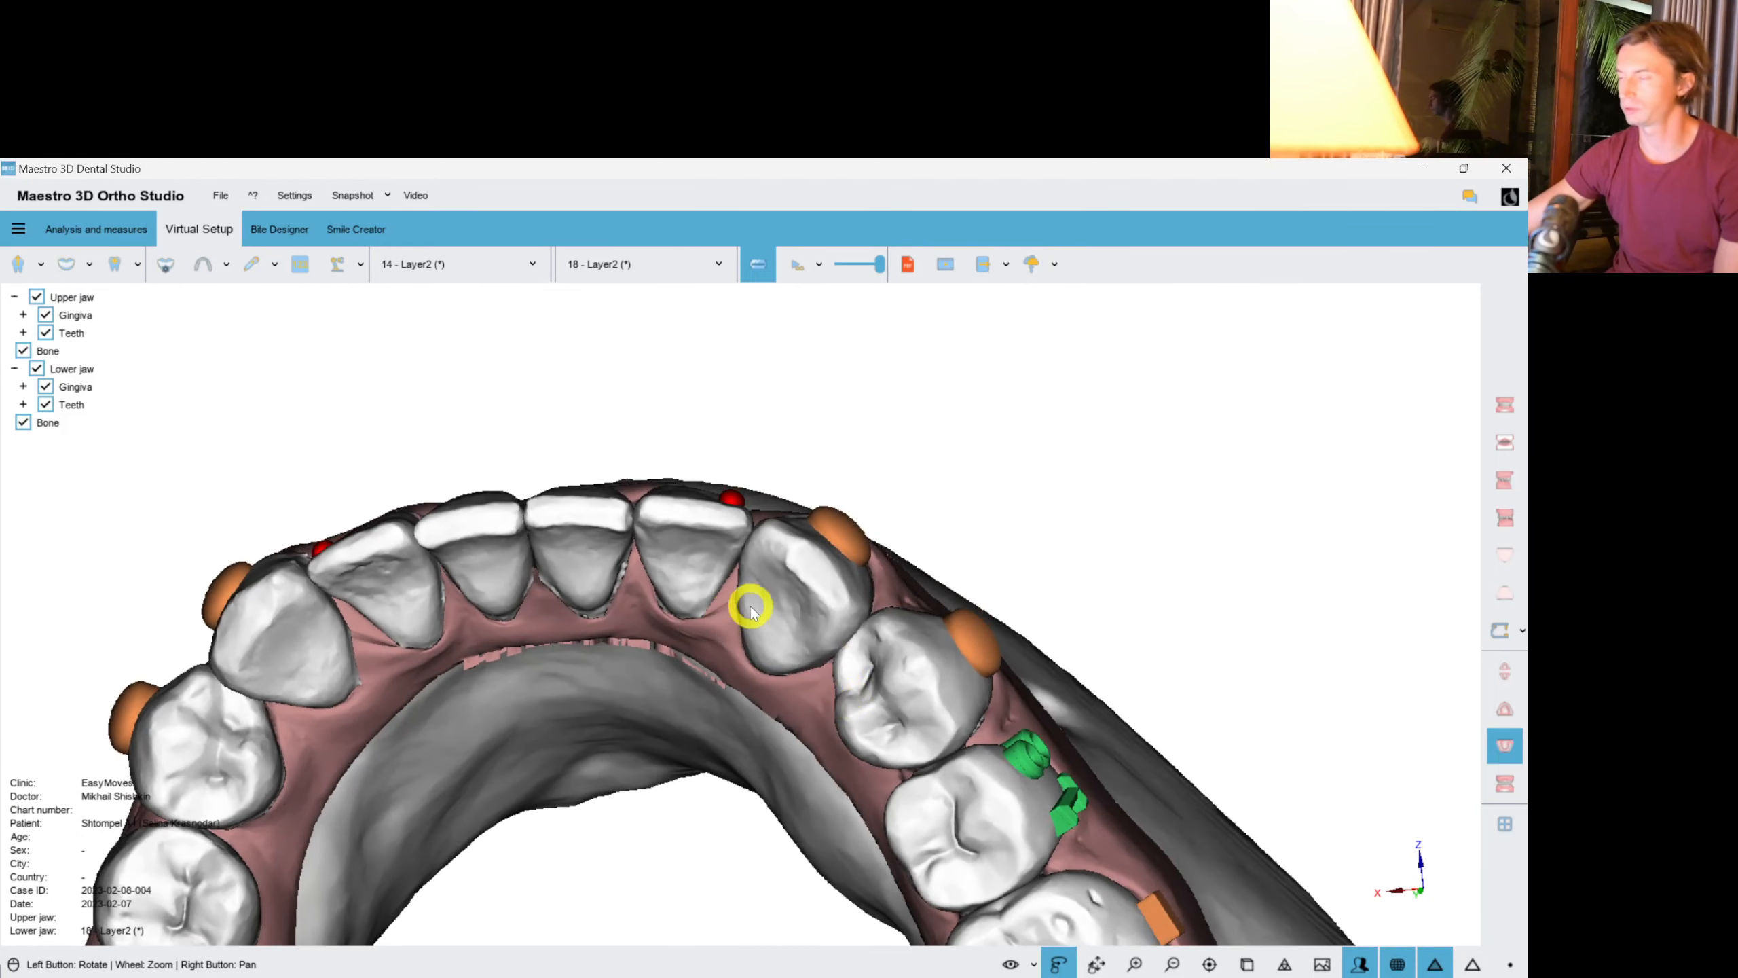
right_click_drag(813, 559, 905, 538)
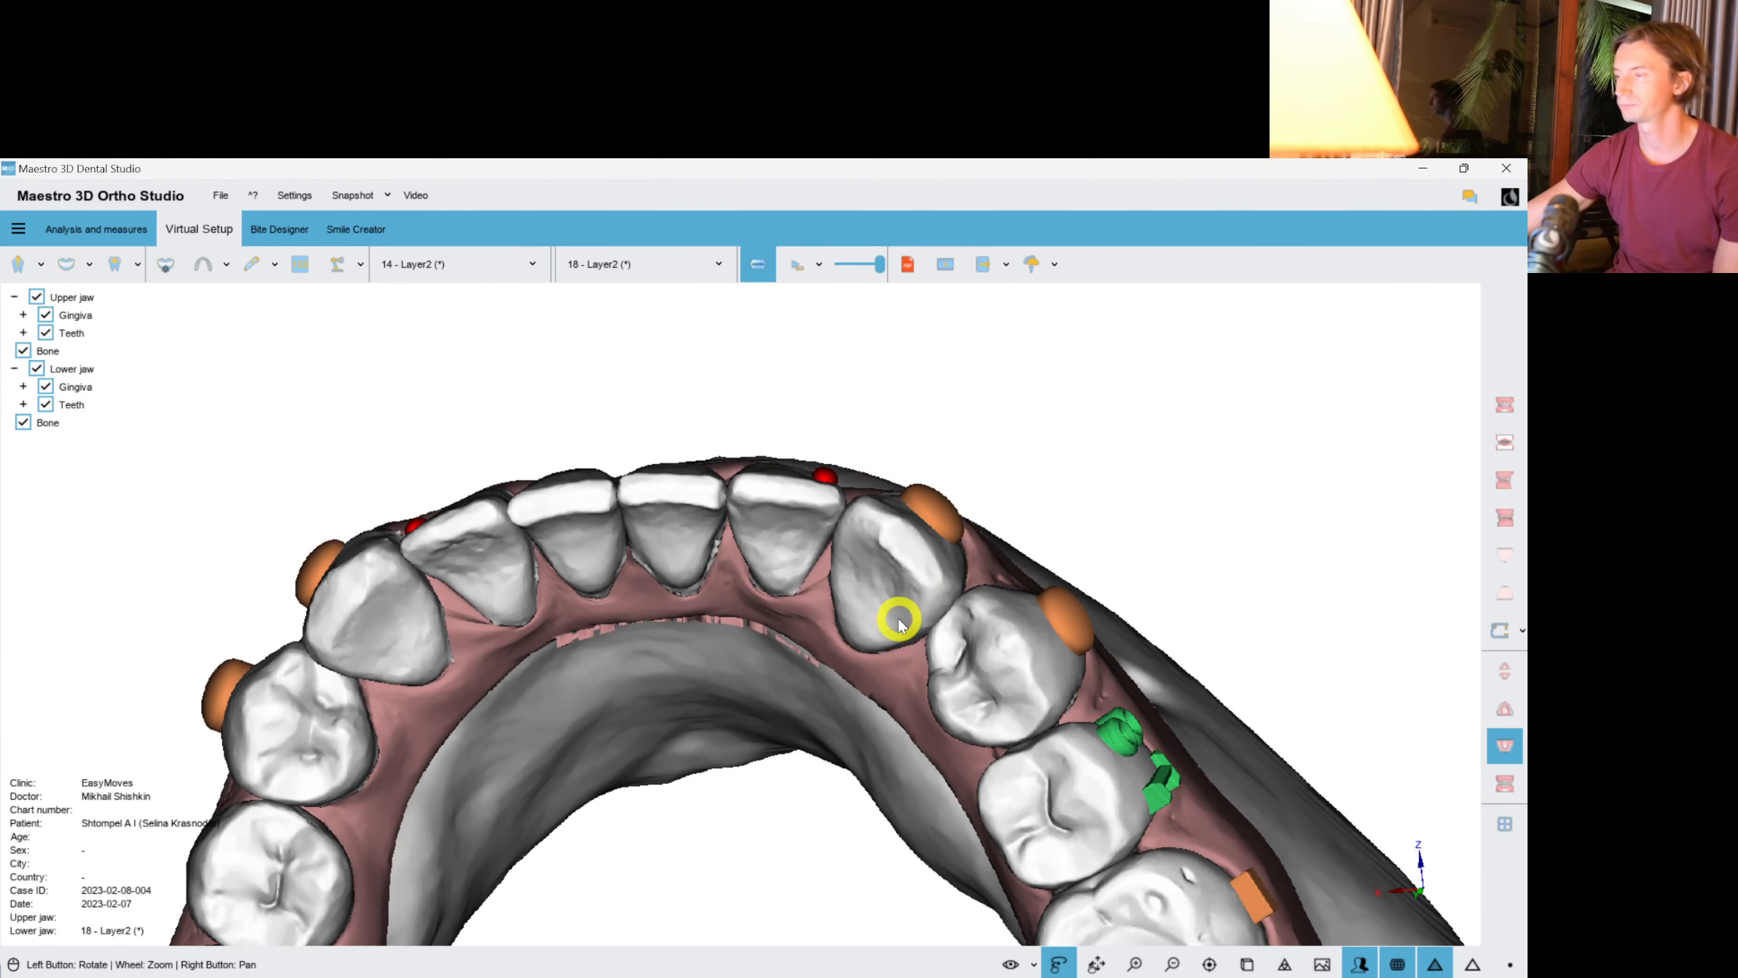